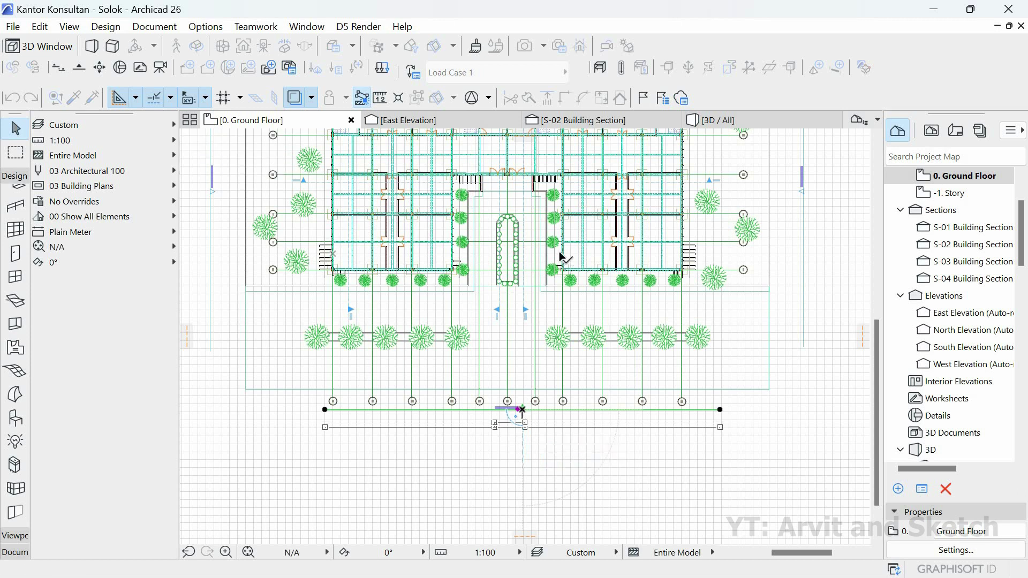
- Move the North Elevation line farther outward so it sits clear of the grid bubbles north of the building
middle_drag(525, 407, 514, 461)
scroll(514, 439, down, 3)
scroll(512, 233, up, 5)
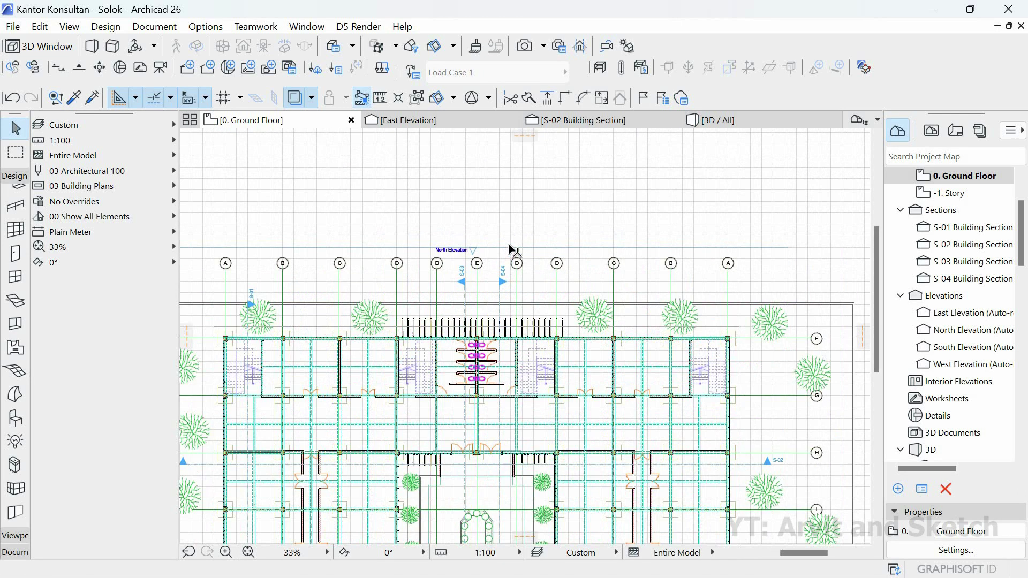
key(ctrl+d)
click(474, 236)
click(474, 210)
scroll(474, 214, down, 3)
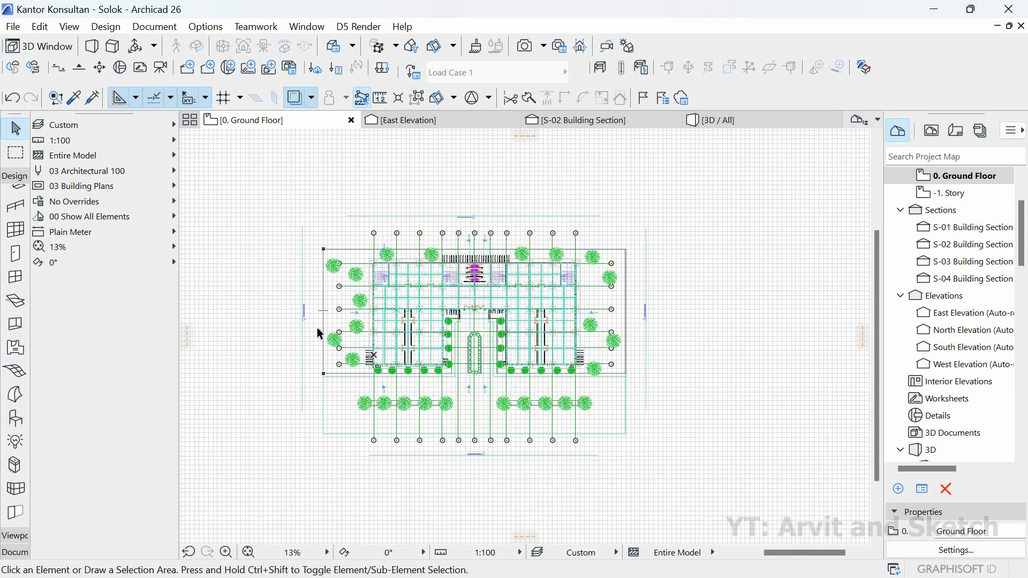
- Stretch the west end of the North Elevation line to align with the site's west boundary
scroll(346, 214, up, 2)
click(344, 215)
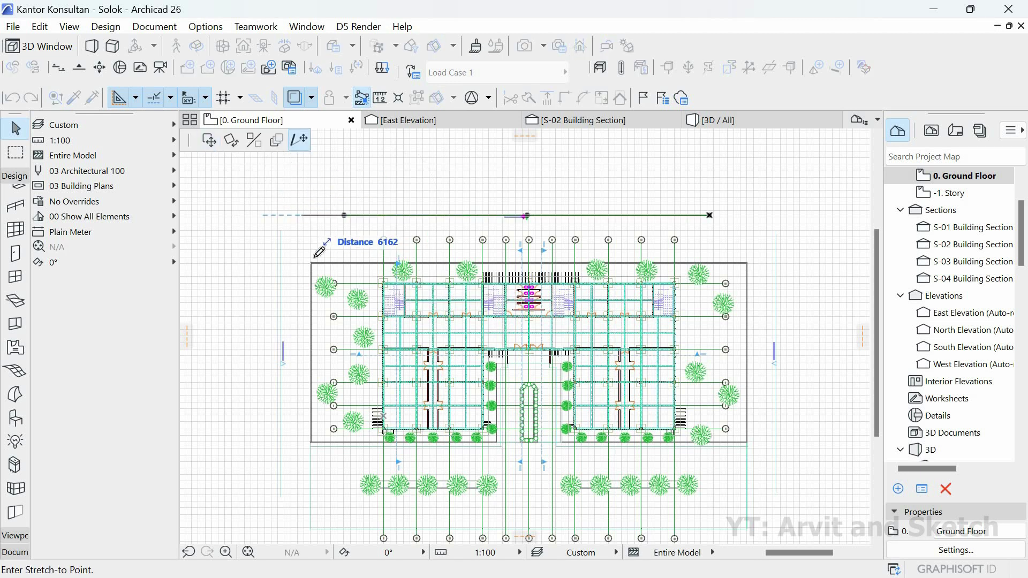
click(289, 262)
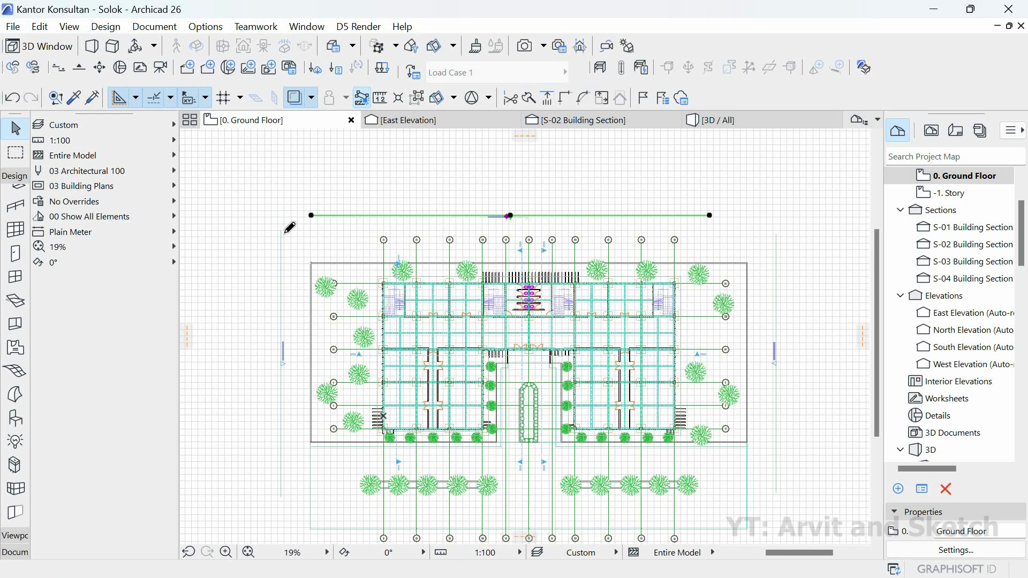
click(281, 233)
click(281, 250)
key(Return)
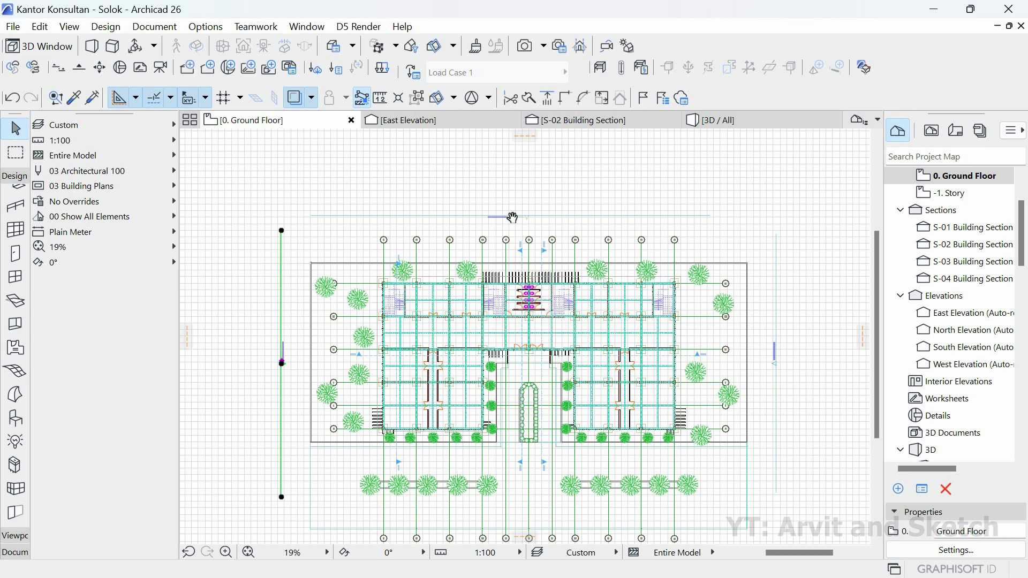
- Stretch the west end of the South Elevation line until it aligns with the west-side elevation line
scroll(328, 374, down, 3)
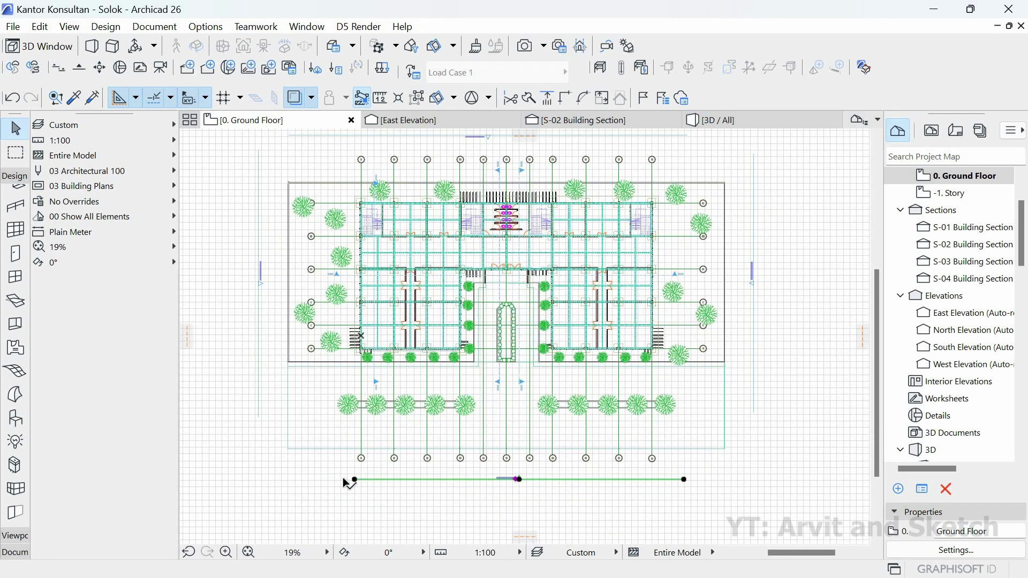
click(344, 480)
click(258, 413)
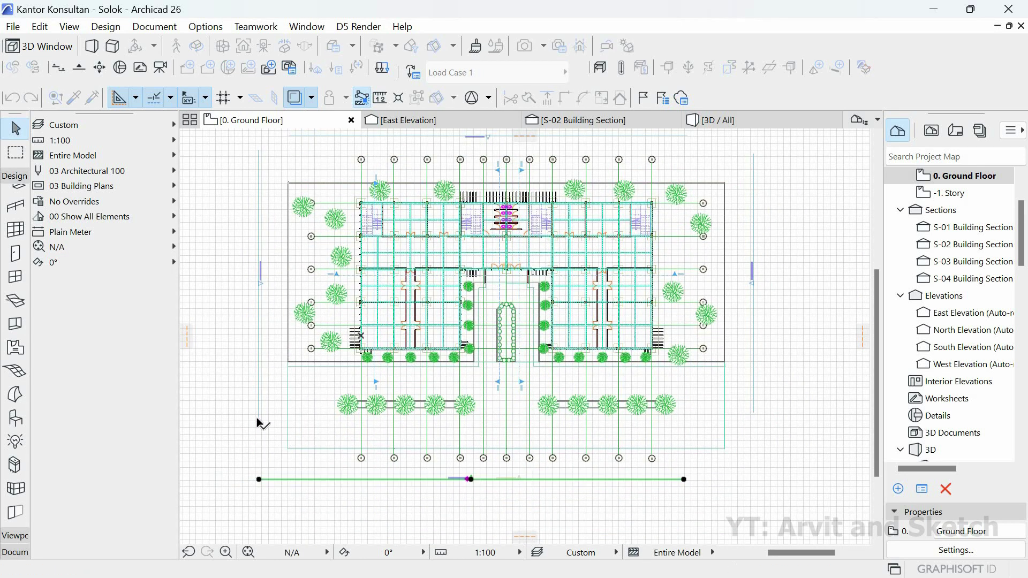
- Stretch the south ends of the west-side and east-side elevation lines to align with the site's south boundary
click(258, 416)
click(258, 416)
key(Escape)
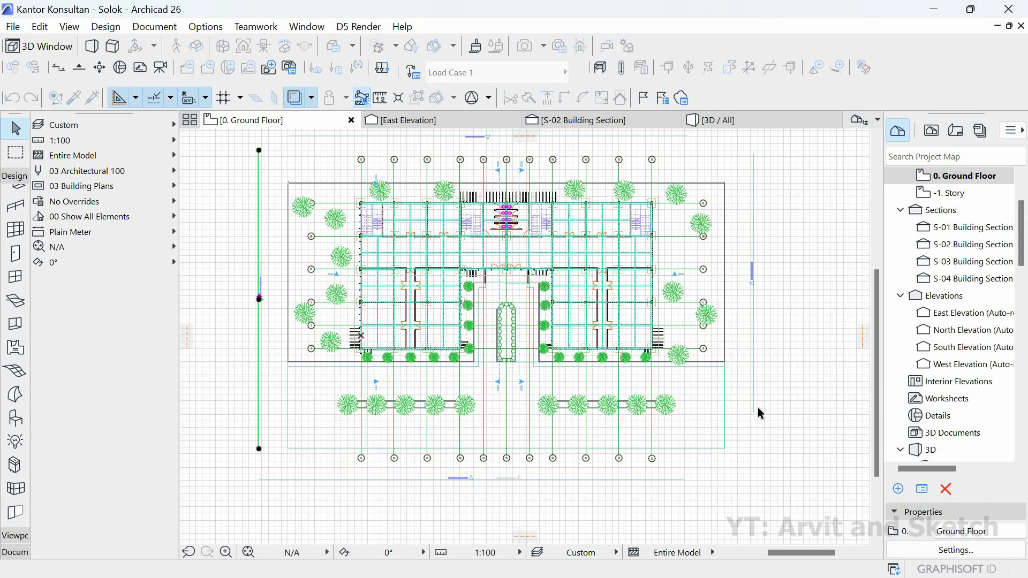
click(731, 448)
middle_drag(779, 303, 786, 355)
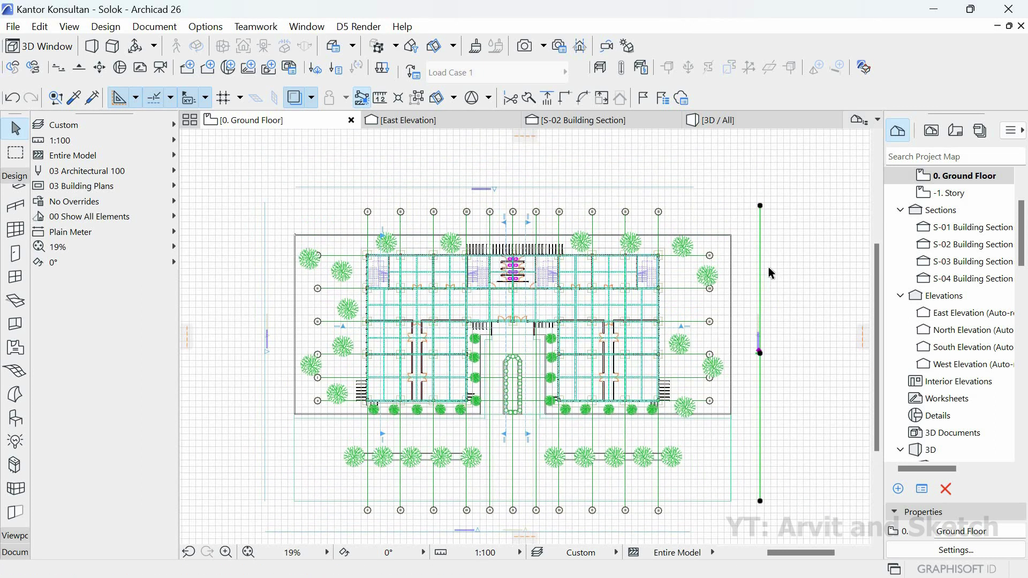
- Shorten the north ends of the east-side and west-side elevation lines to align with the site's north boundary
click(760, 205)
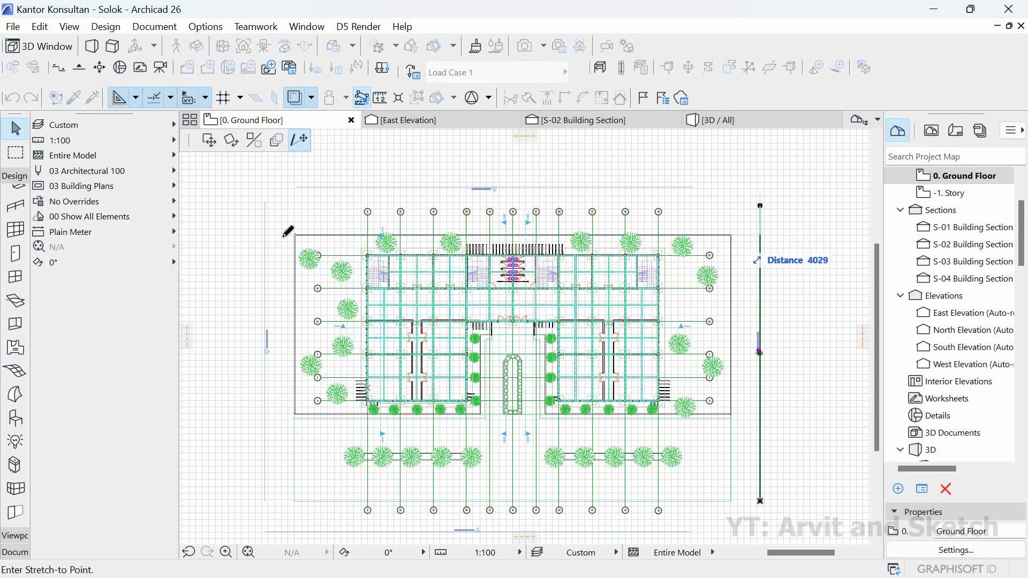
click(266, 210)
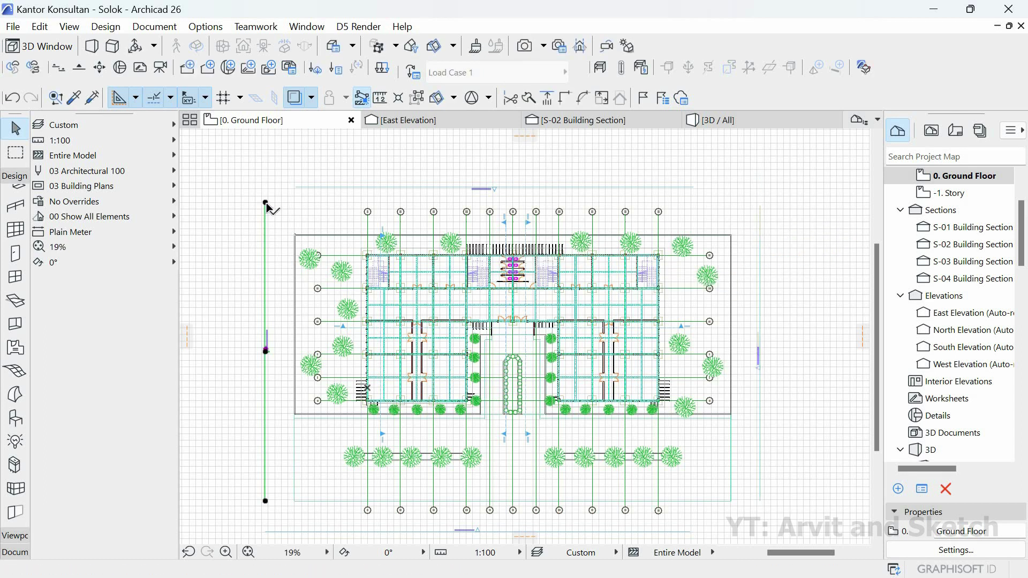
click(265, 202)
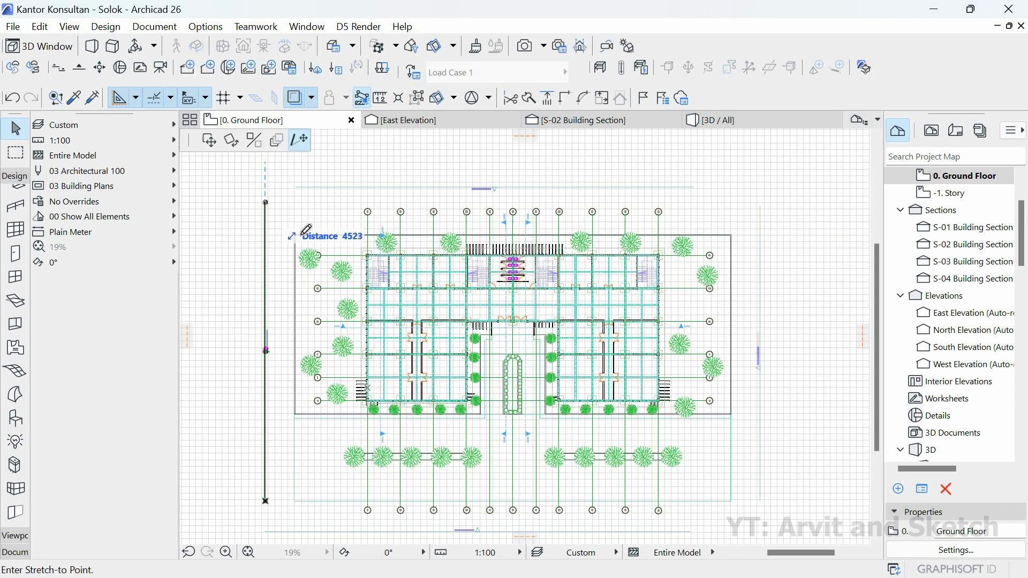
- Stretch the east ends of the North and South Elevation lines to the site's east boundary, and fit the plan in the window
click(694, 187)
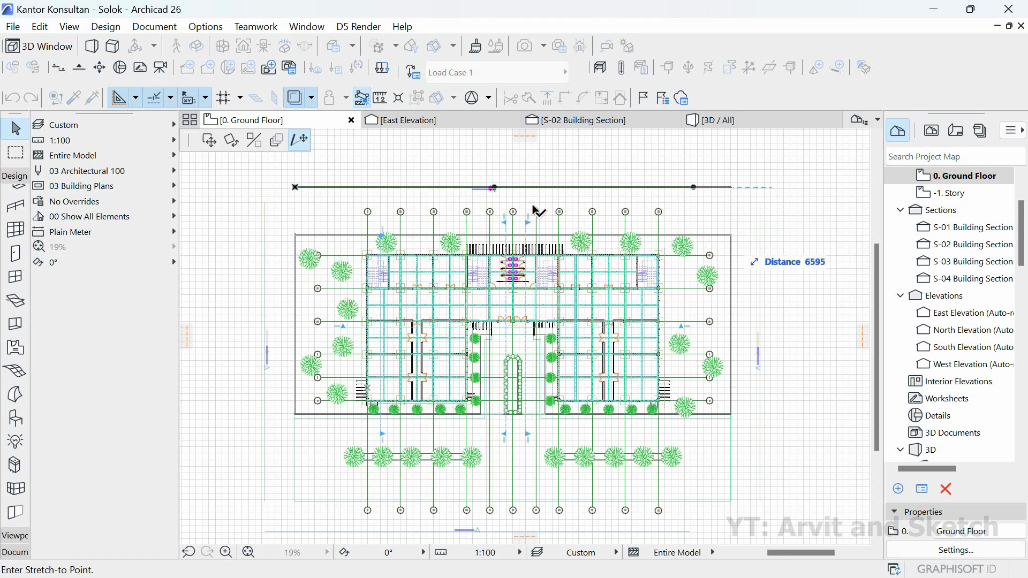
scroll(550, 332, down, 2)
scroll(567, 360, up, 1)
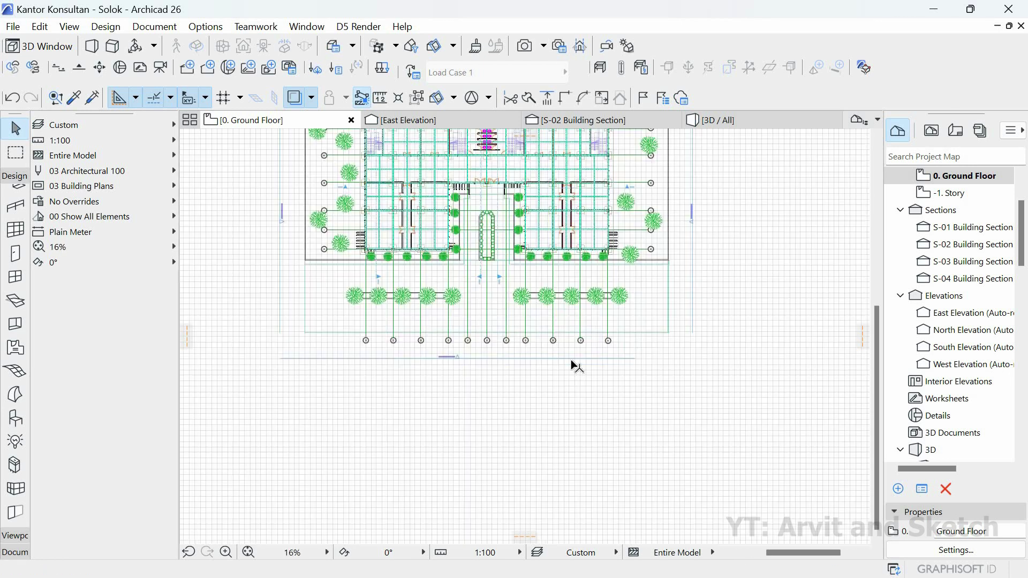
click(668, 358)
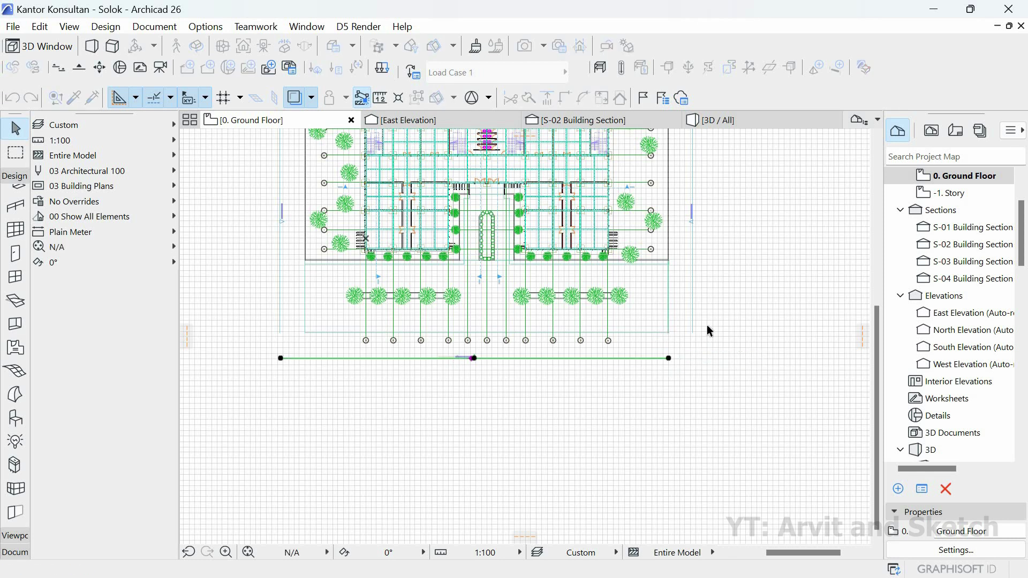
click(707, 325)
scroll(488, 293, down, 2)
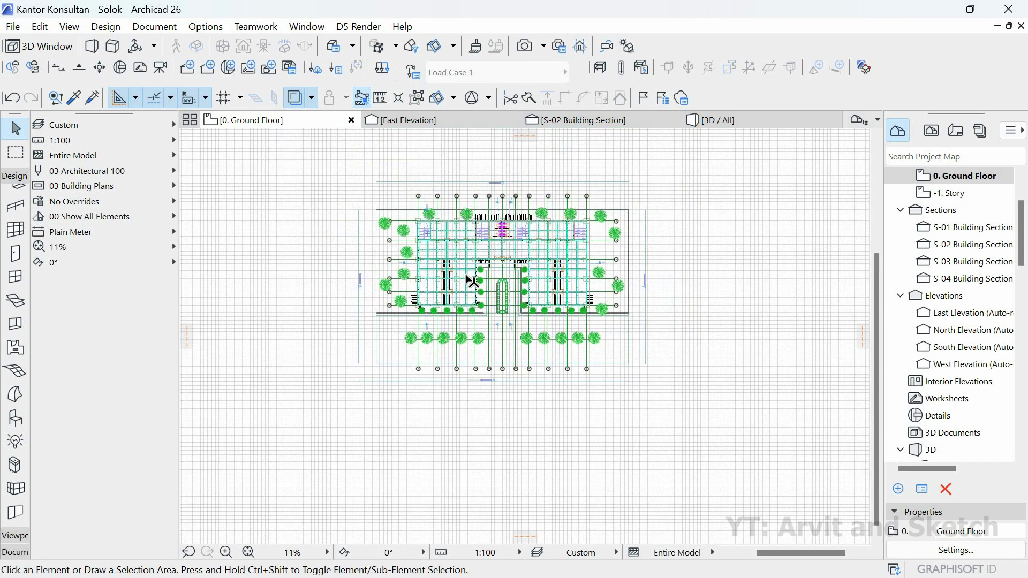
click(249, 554)
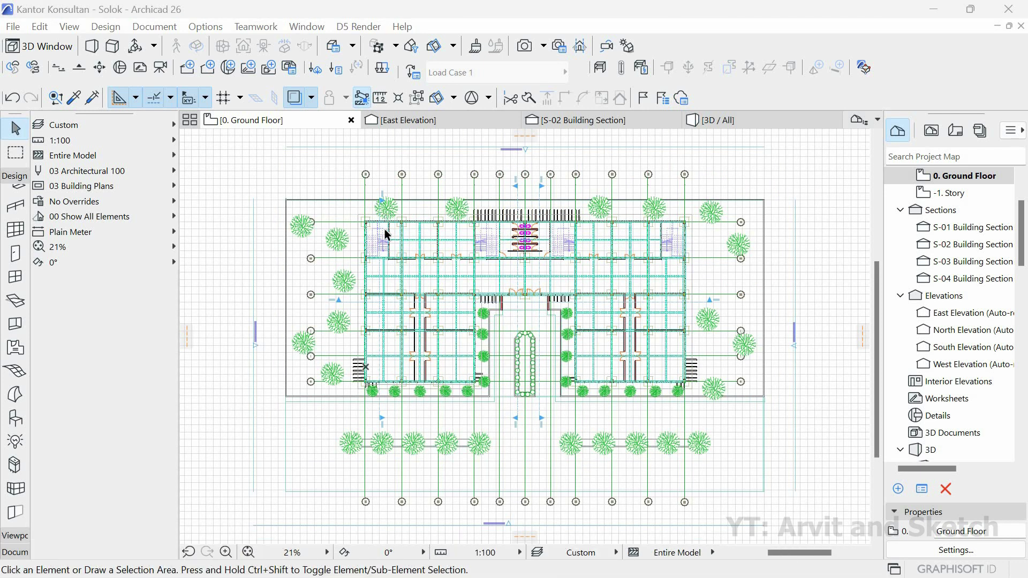
- Drag a copy of grid line A eastward onto the centreline of the north-west stair room's east wall
scroll(382, 270, up, 6)
middle_drag(384, 278, 440, 144)
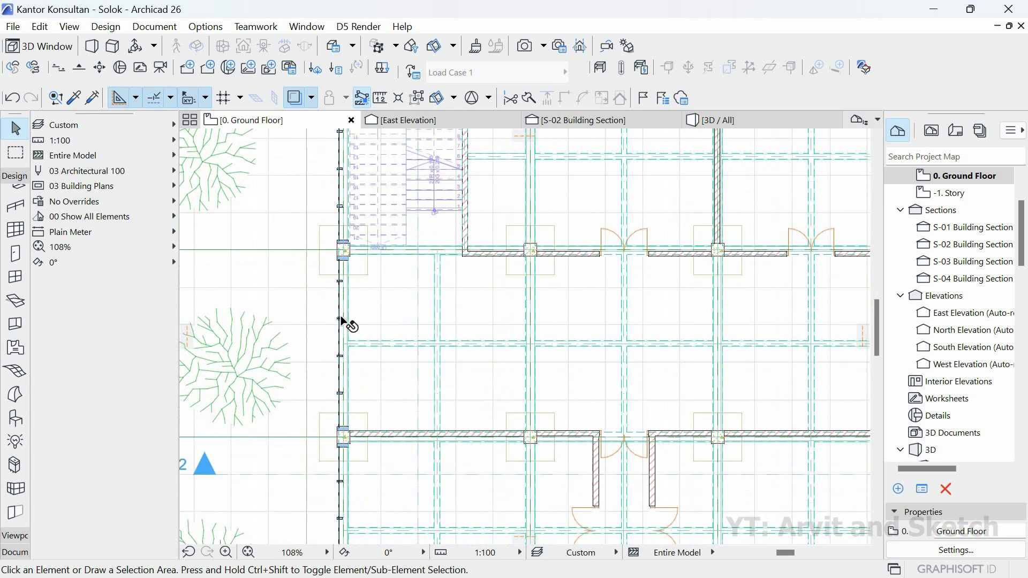
scroll(341, 307, up, 5)
scroll(348, 321, down, 6)
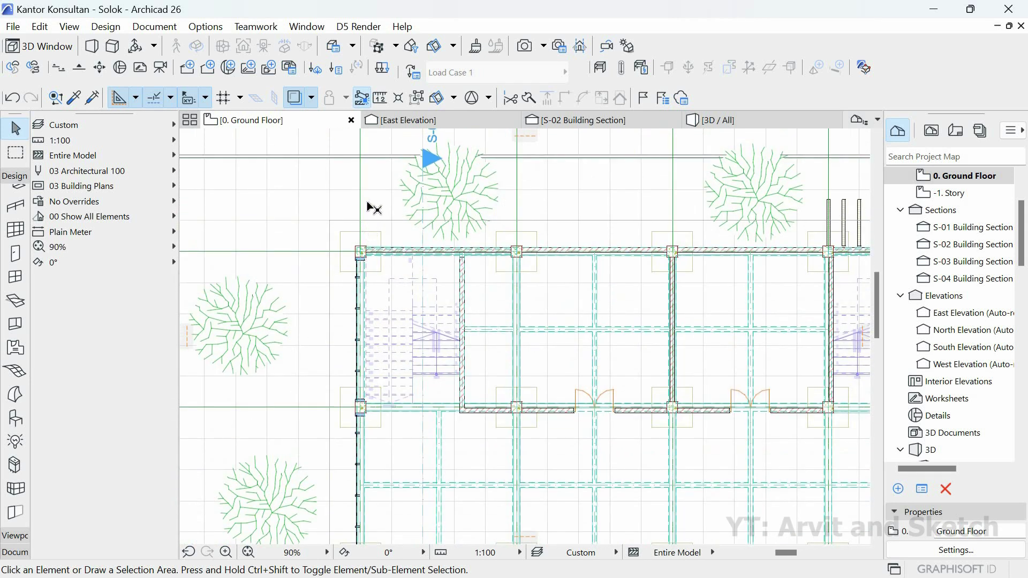
scroll(369, 174, up, 5)
click(363, 173)
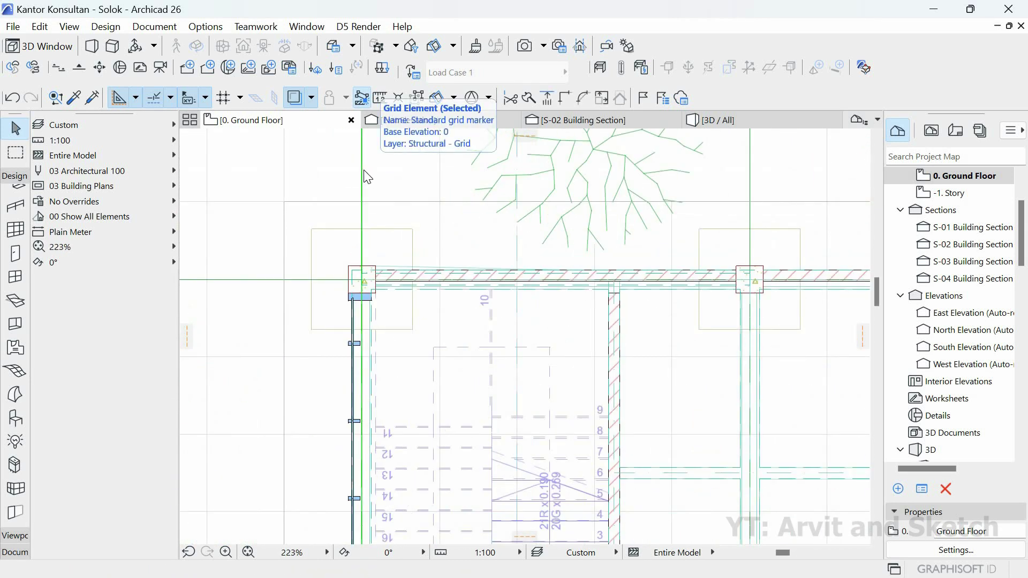
right_click(364, 172)
mouse_move(413, 324)
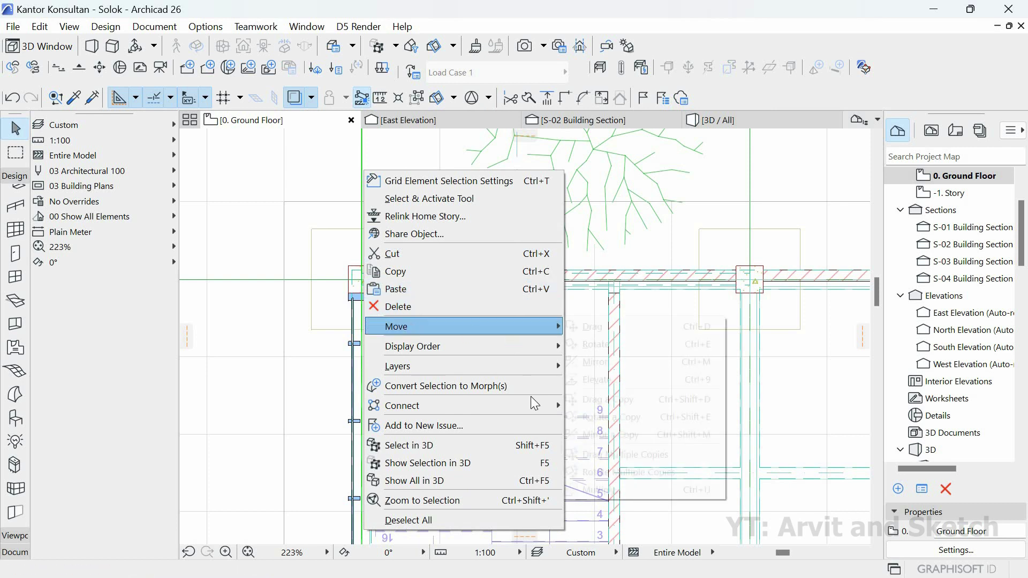
click(600, 399)
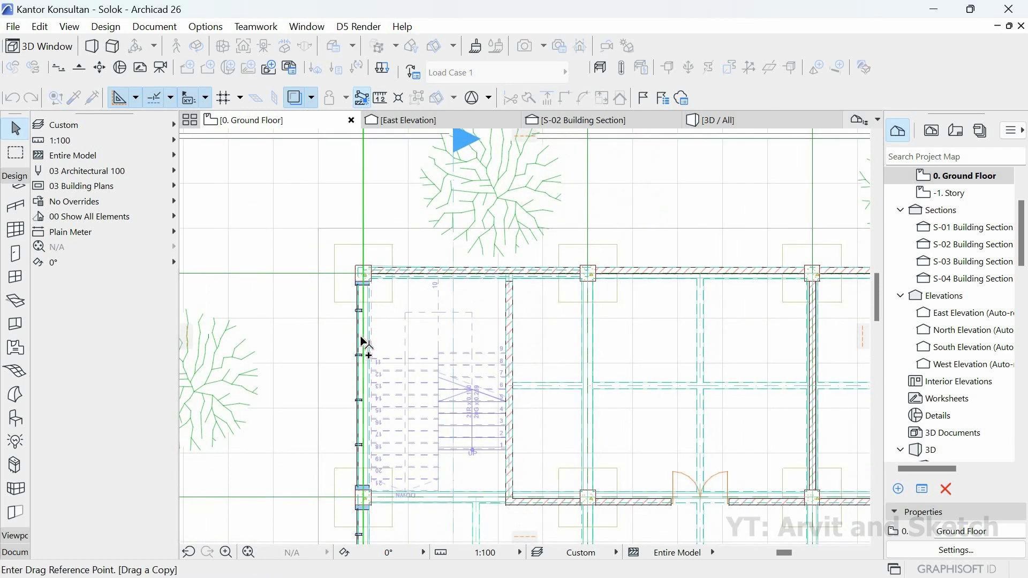
scroll(370, 337, up, 5)
click(363, 333)
scroll(587, 335, down, 3)
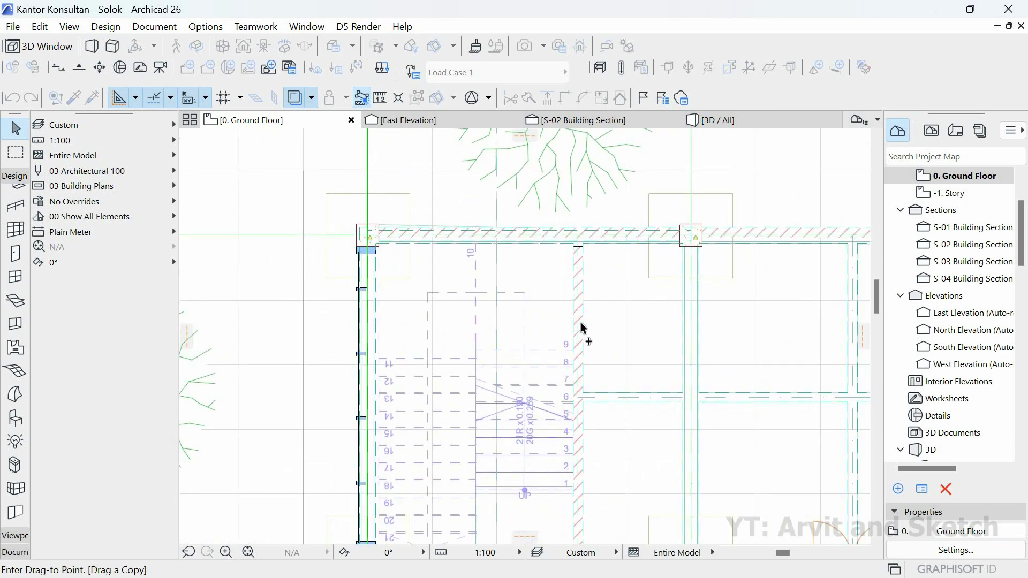
scroll(584, 328, up, 3)
click(419, 361)
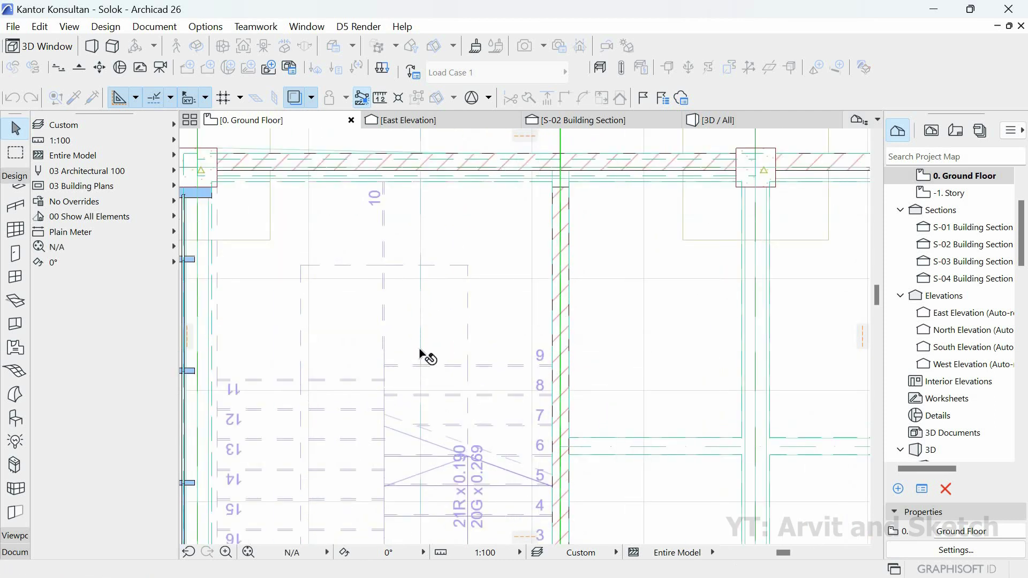
- Drag a copy of grid line B onto the centreline of the intermediate beam between grid lines B and C
scroll(425, 356, down, 5)
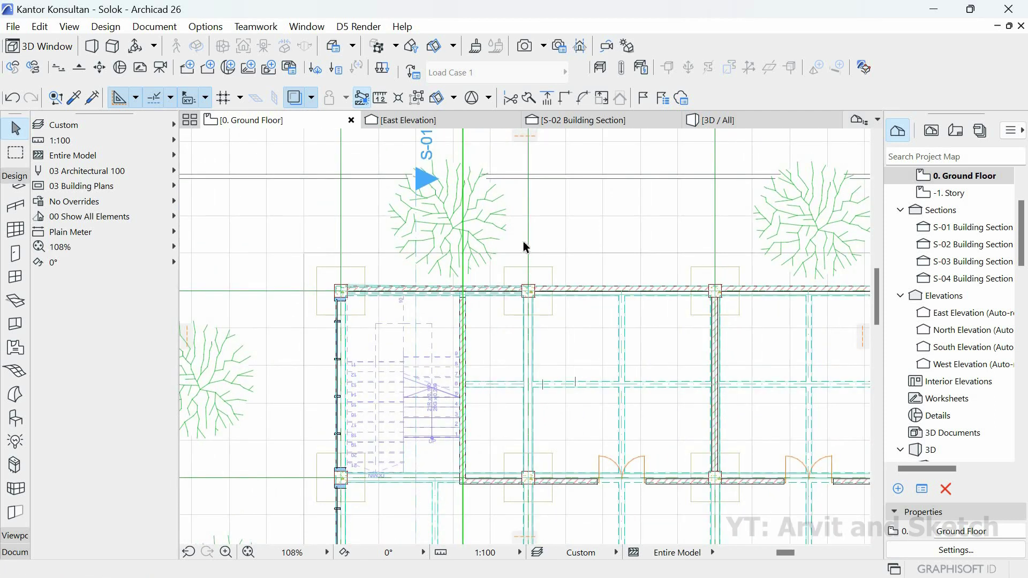
scroll(524, 244, up, 3)
right_click(511, 227)
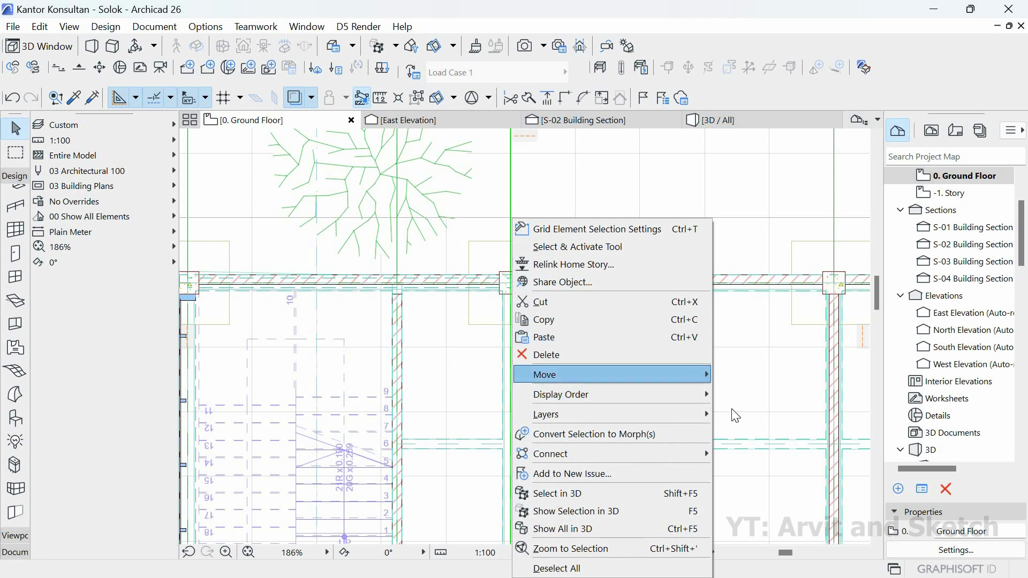
mouse_move(690, 375)
click(772, 445)
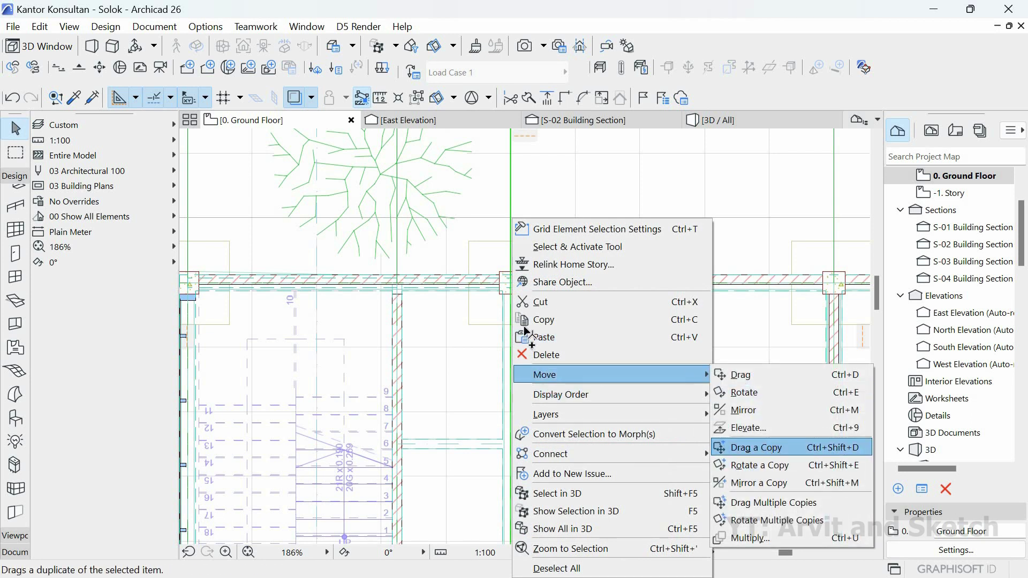
click(510, 351)
scroll(661, 351, up, 3)
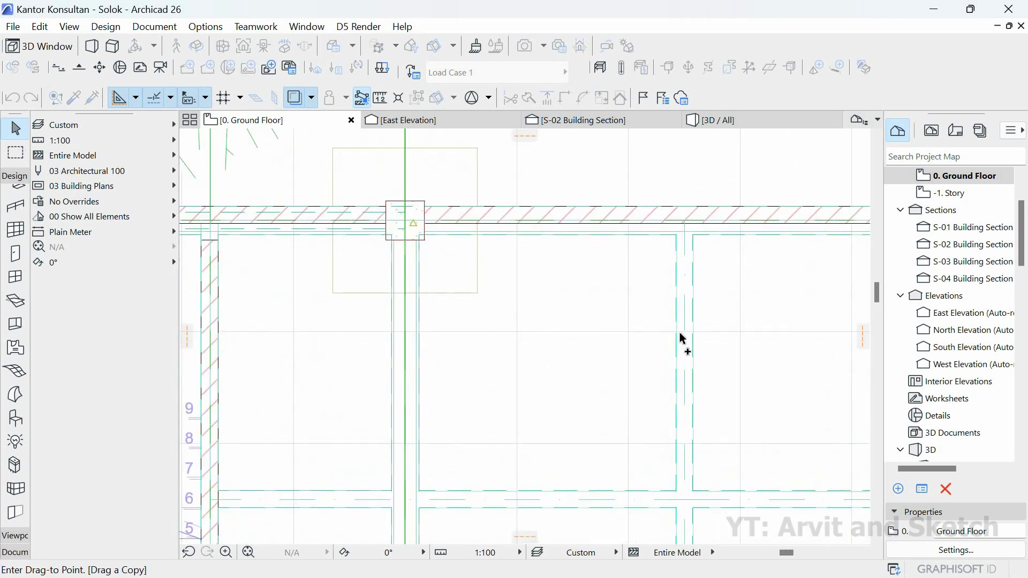
scroll(480, 361, down, 5)
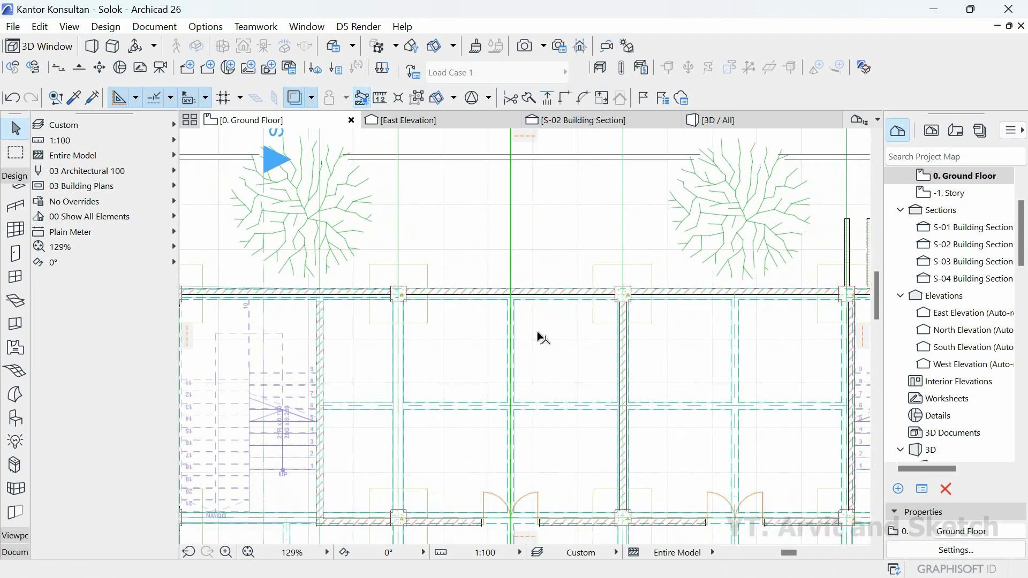
- Drag a copy of grid line C 250 eastward onto the centreline of the intermediate beam between grid lines C and D
scroll(478, 320, up, 3)
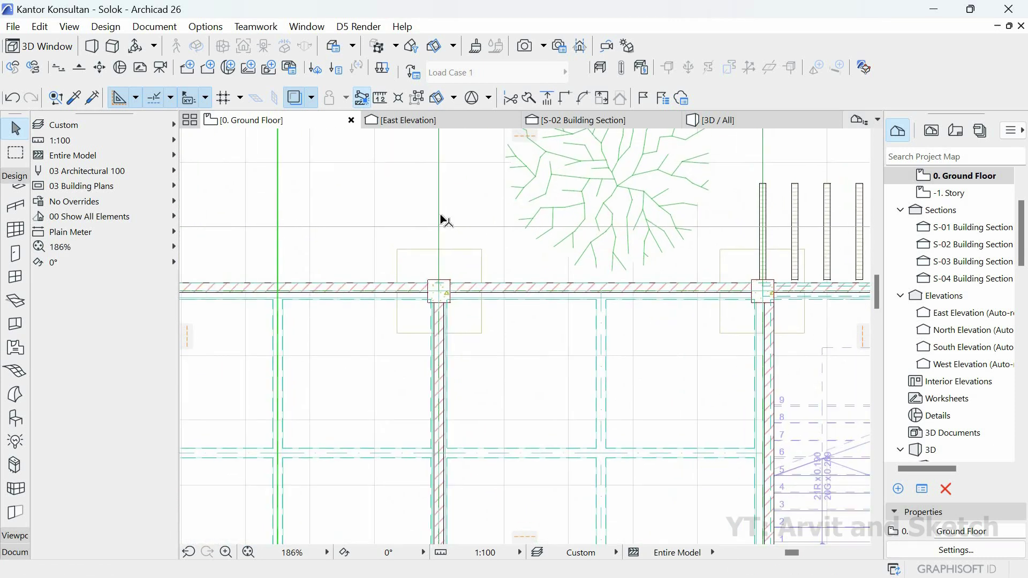
right_click(473, 330)
mouse_move(481, 367)
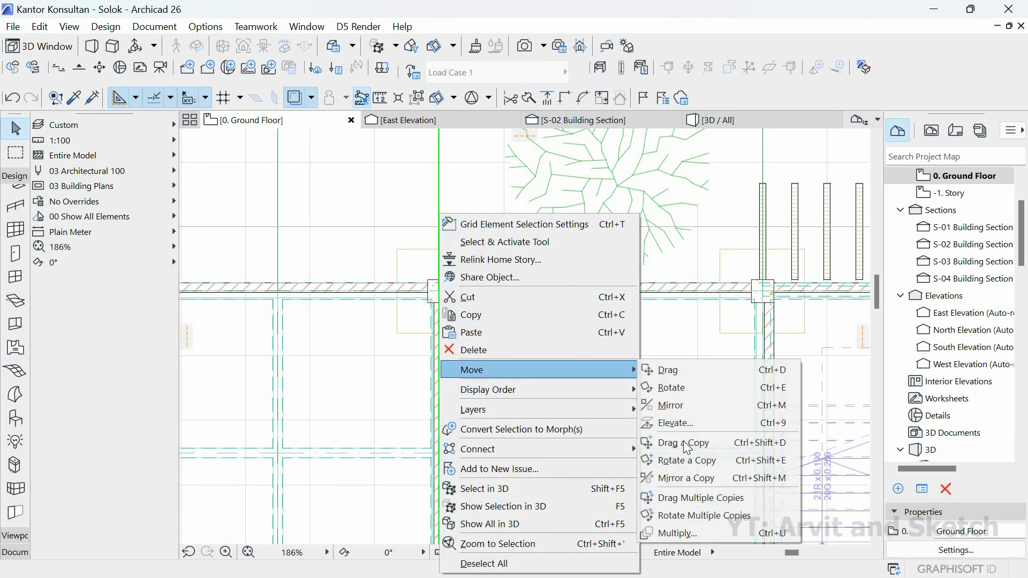
click(685, 442)
scroll(435, 375, up, 3)
click(439, 374)
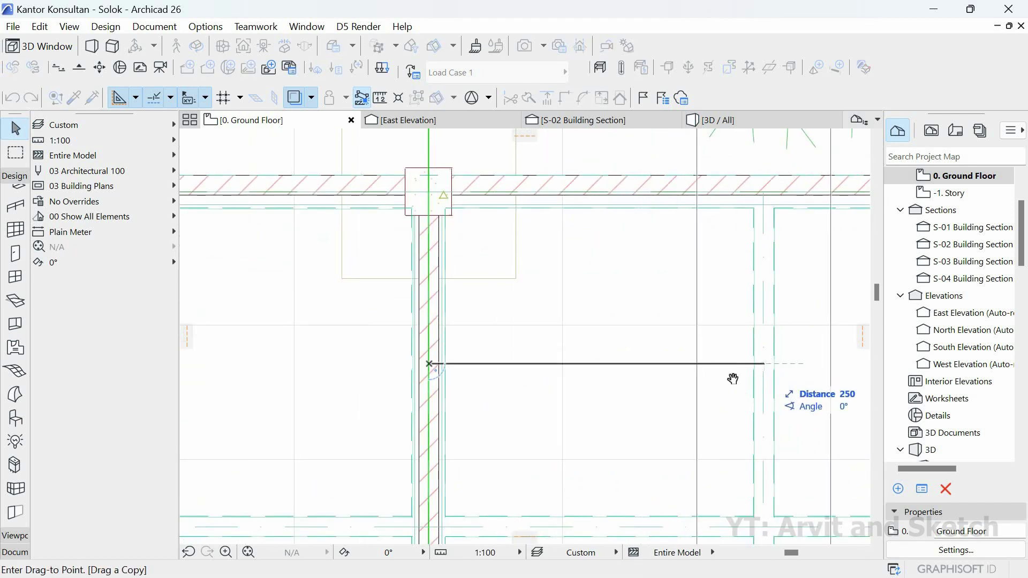
middle_drag(733, 379, 620, 367)
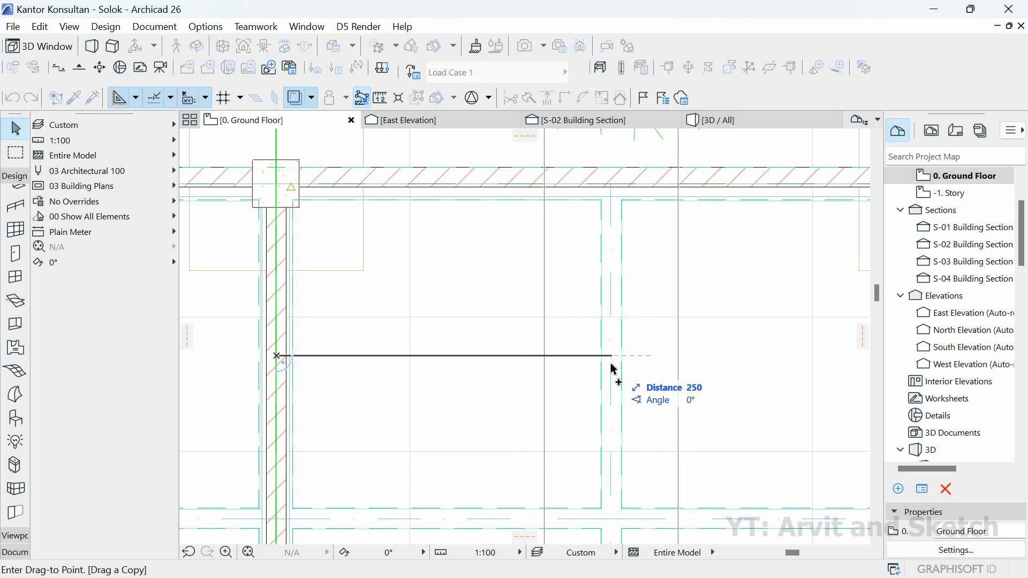
click(614, 206)
scroll(508, 396, down, 5)
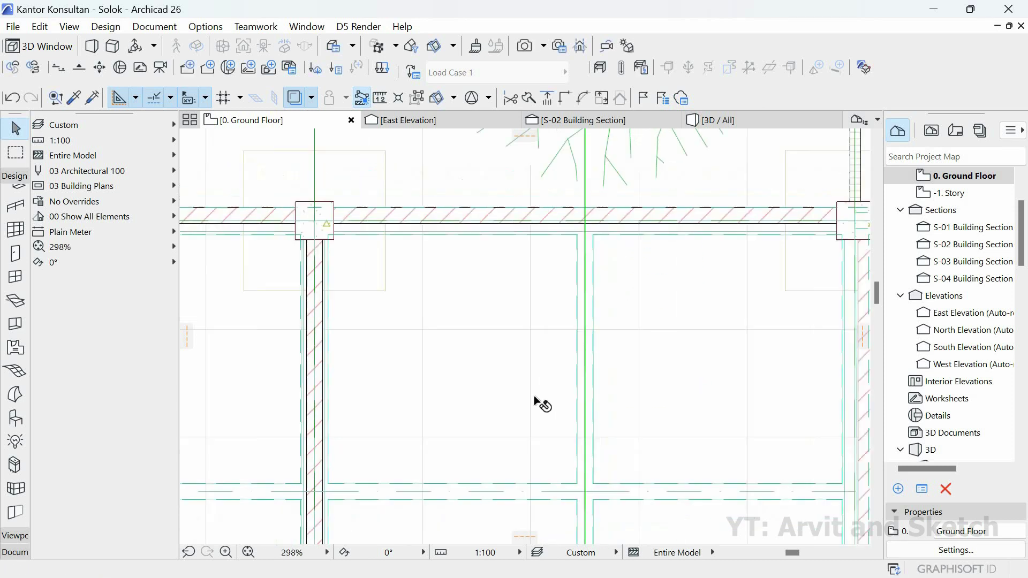
middle_drag(539, 403, 483, 310)
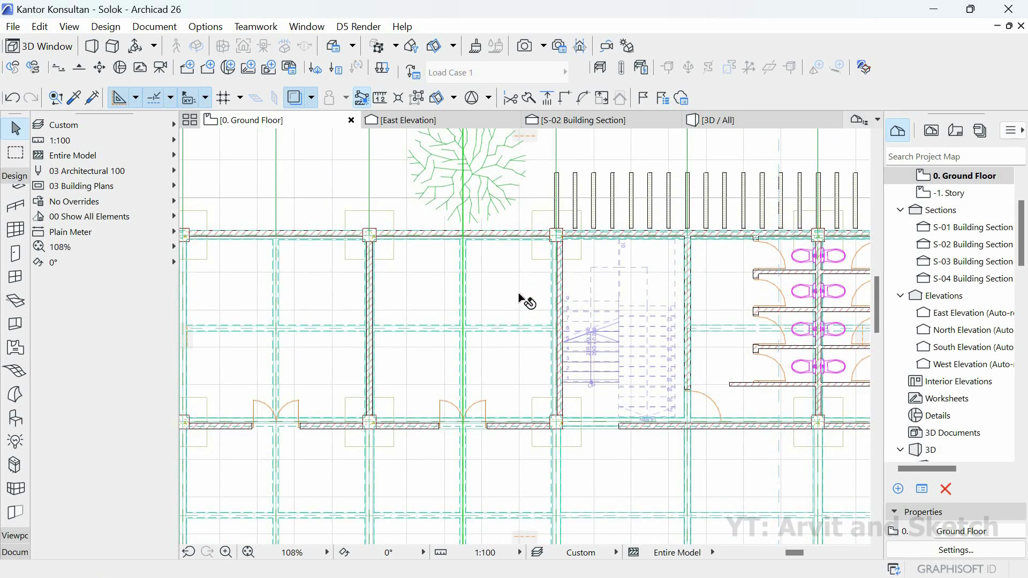
- Drag a copy of the intermediate grid line between C and D eastward onto the centreline of the western stair room's west wall
scroll(537, 243, up, 3)
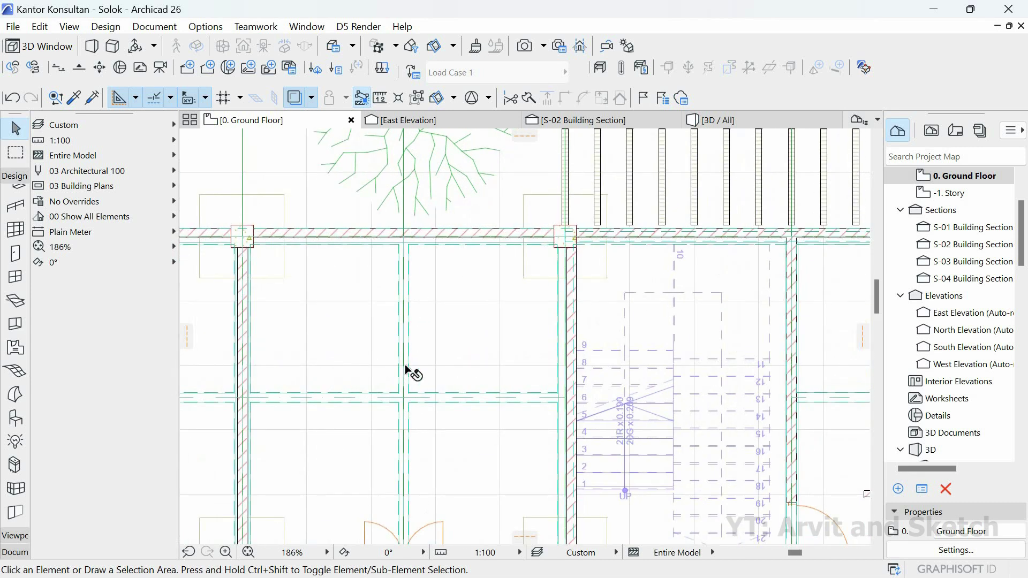
scroll(423, 357, down, 1)
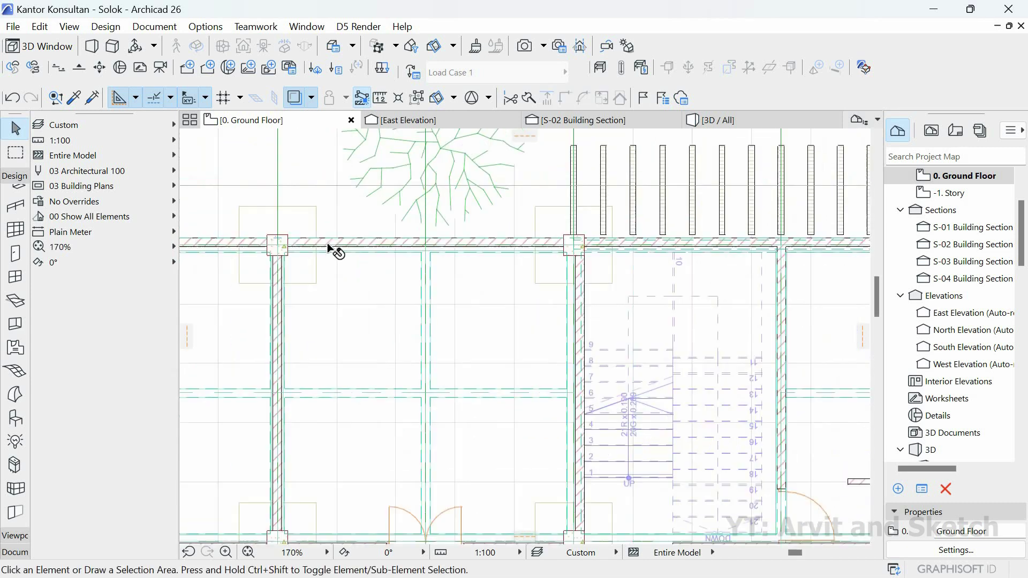
click(426, 247)
right_click(441, 263)
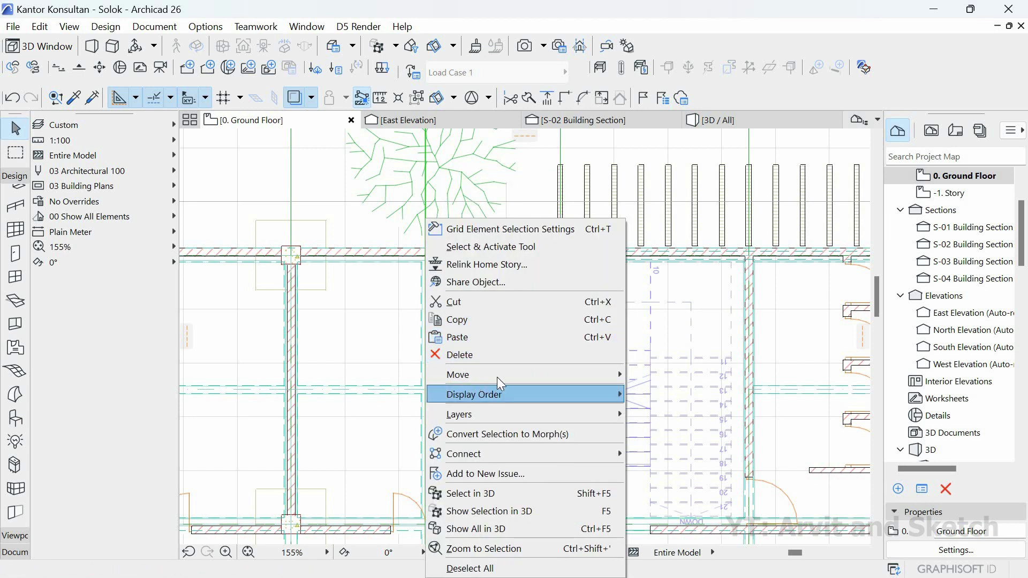
mouse_move(536, 375)
click(686, 451)
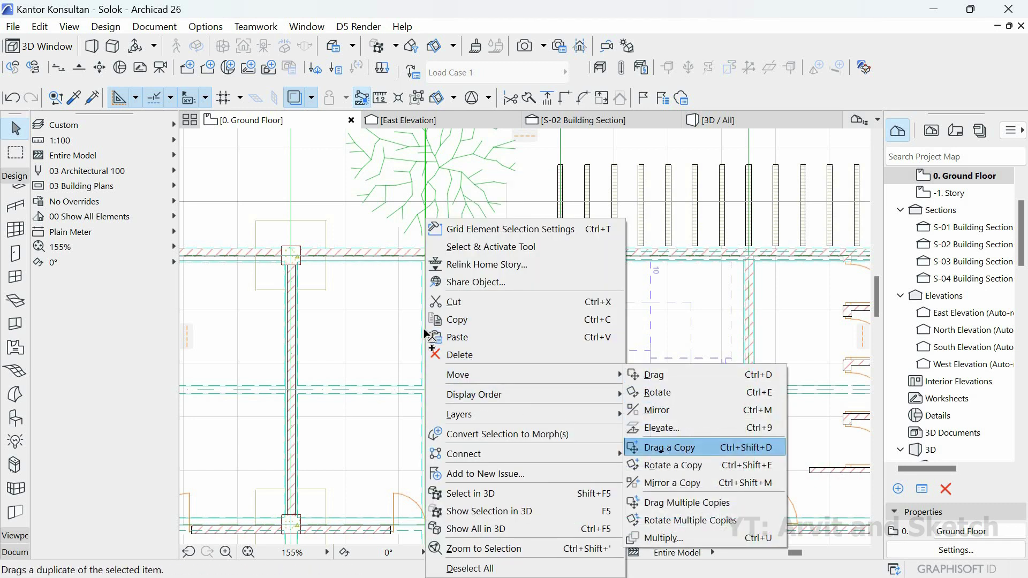
scroll(435, 349, up, 3)
scroll(482, 356, down, 3)
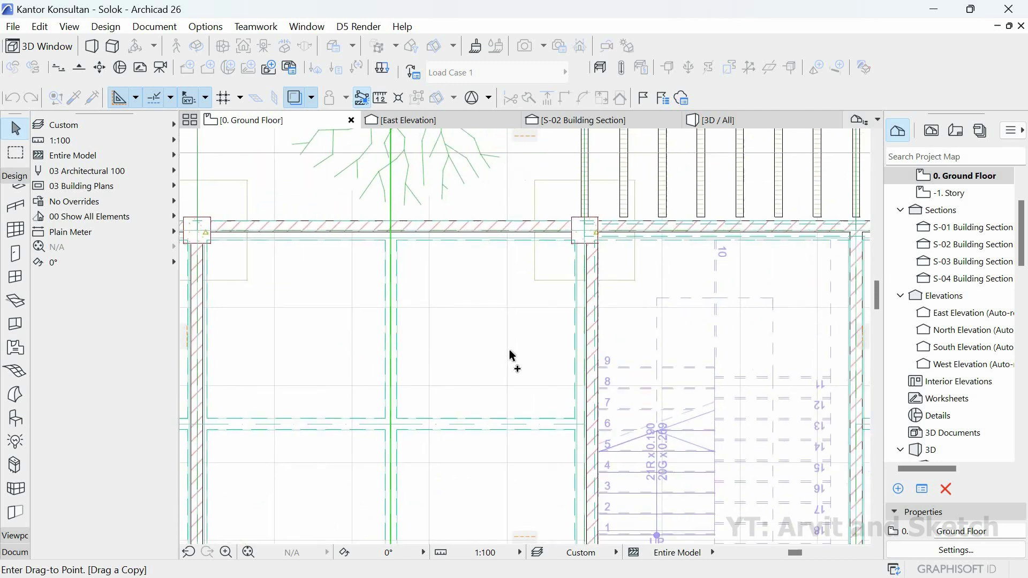
scroll(535, 356, up, 4)
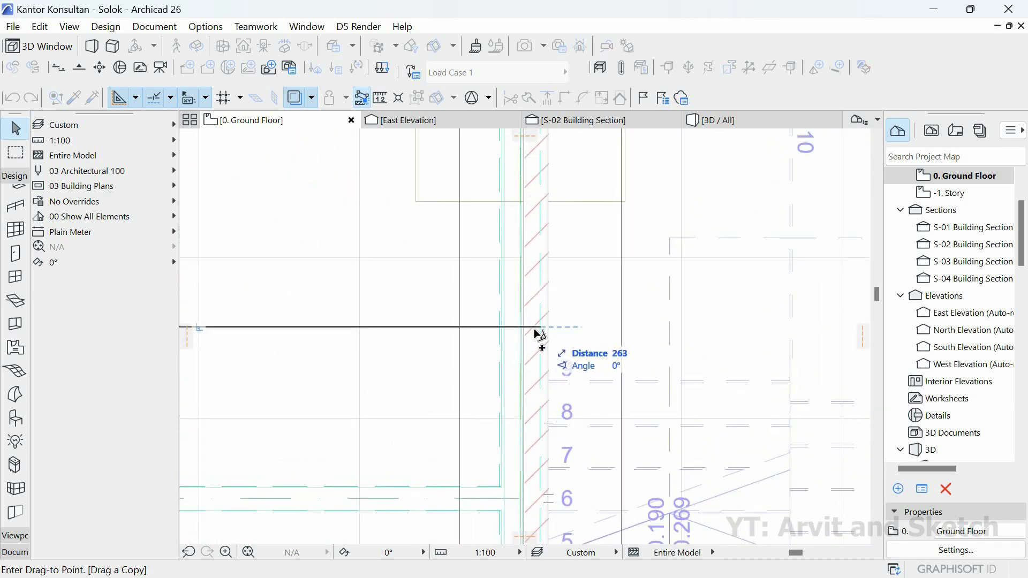
click(488, 396)
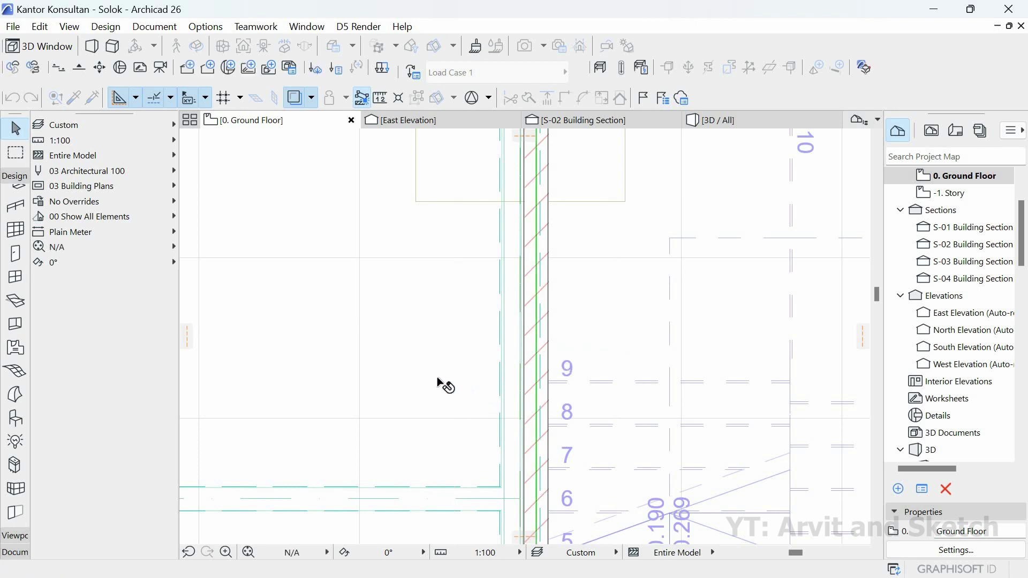
scroll(438, 381, down, 5)
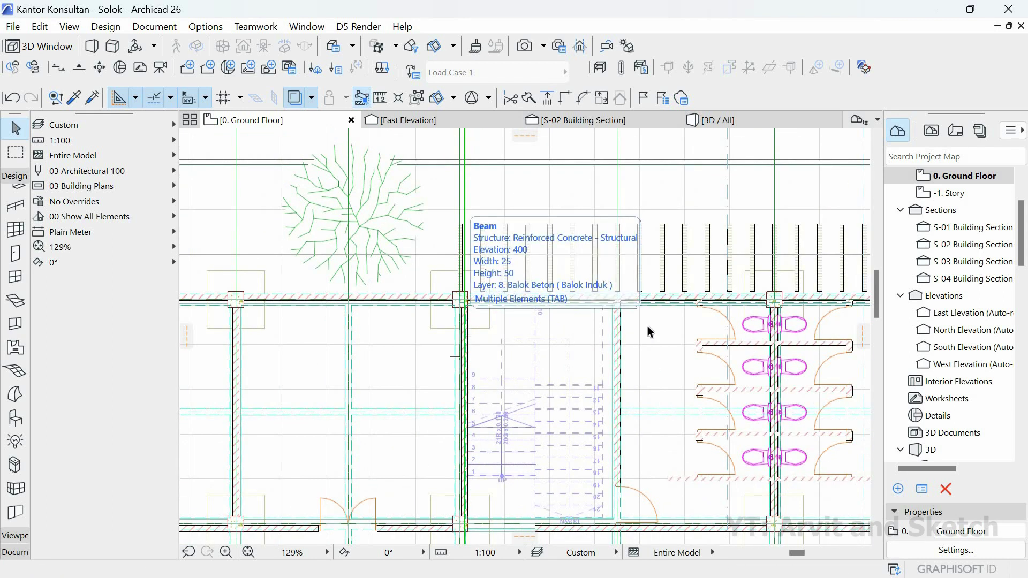
- Drag a copy of the eastern grid line D westward onto the centreline of the adjoining stair room's east wall
middle_drag(580, 411, 306, 130)
middle_drag(601, 296, 321, 335)
middle_drag(513, 332, 489, 176)
scroll(487, 155, up, 3)
right_click(486, 150)
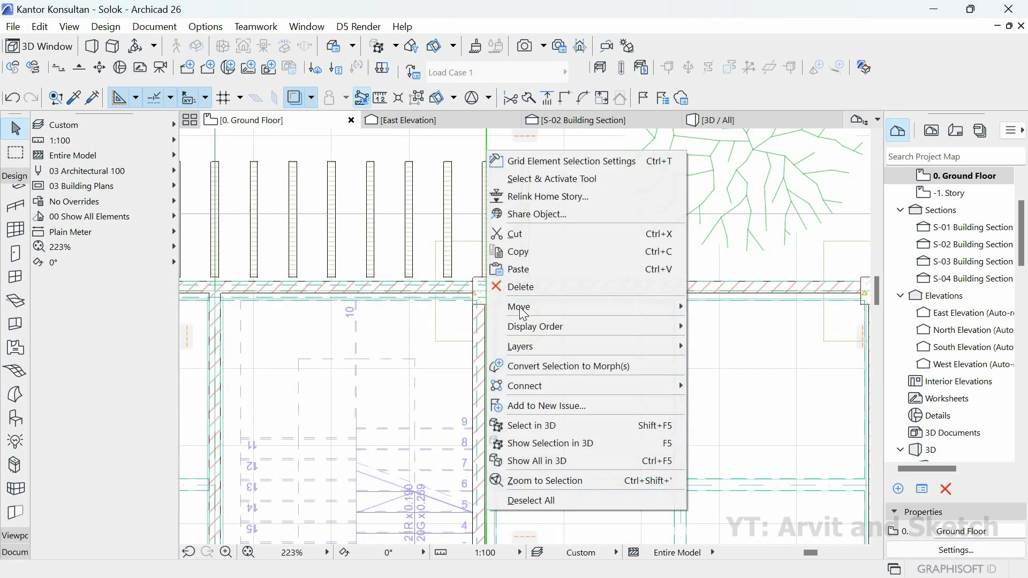
mouse_move(688, 306)
click(734, 379)
scroll(489, 406, up, 4)
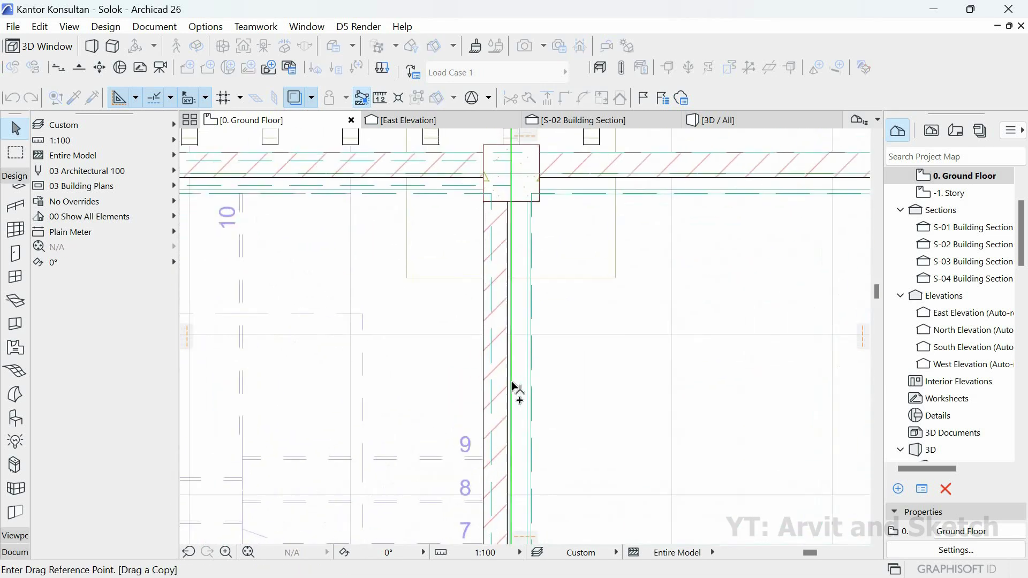
click(498, 384)
scroll(437, 386, down, 6)
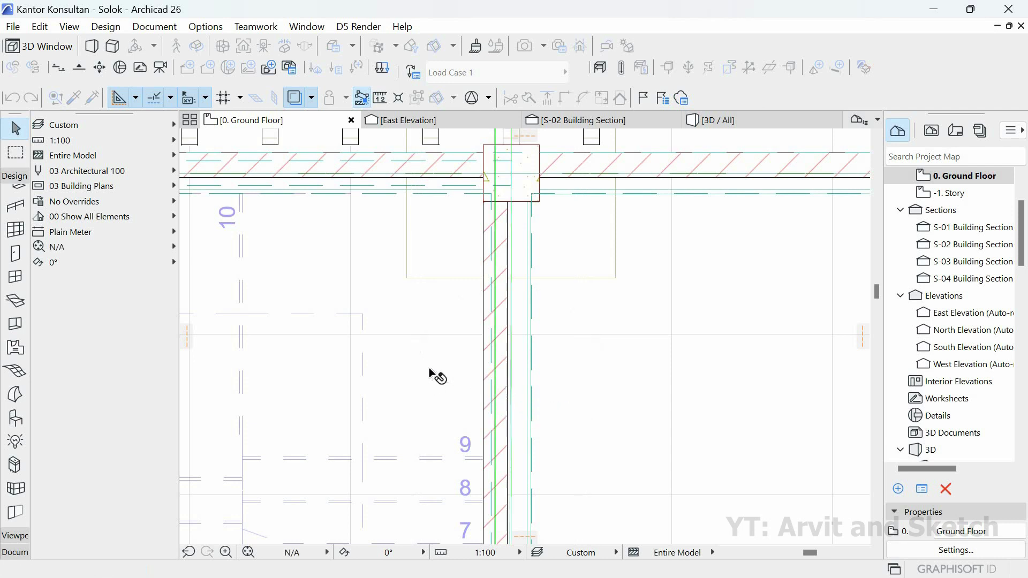
- Drag a copy of the eastern grid line D onto the centreline of the intermediate beam between grid lines D and C
scroll(474, 245, up, 2)
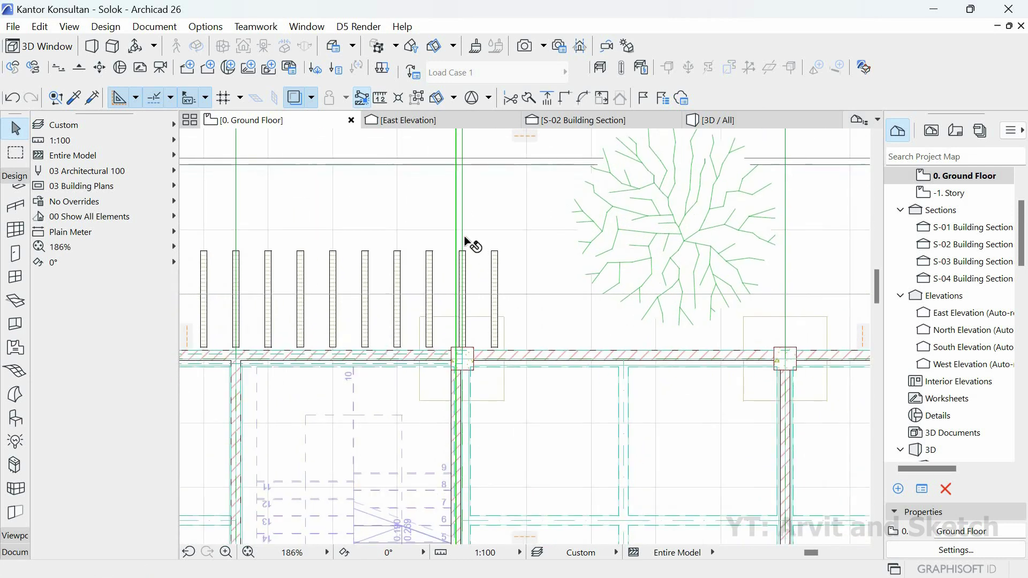
right_click(464, 238)
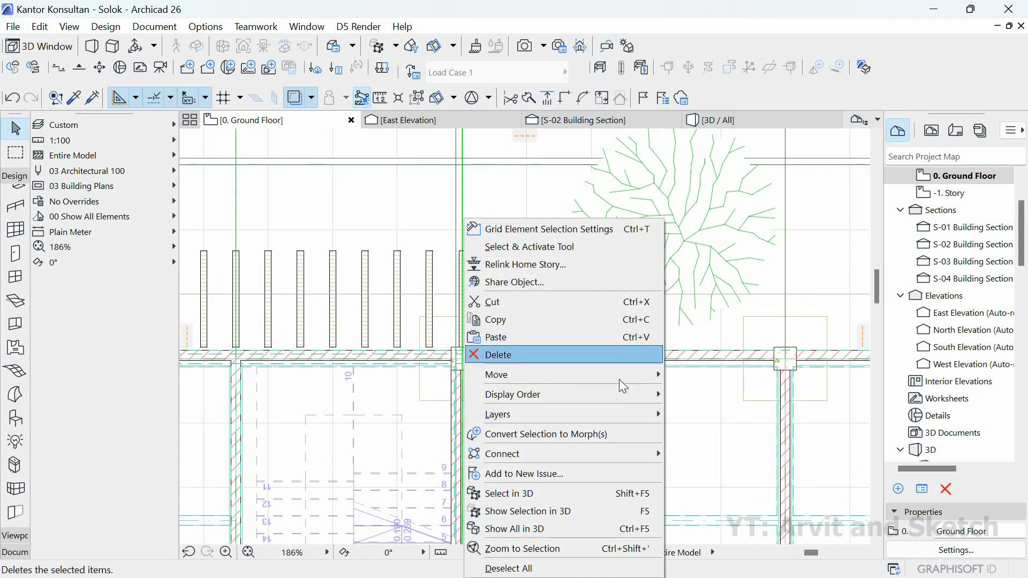
mouse_move(619, 377)
click(708, 447)
scroll(461, 423, up, 5)
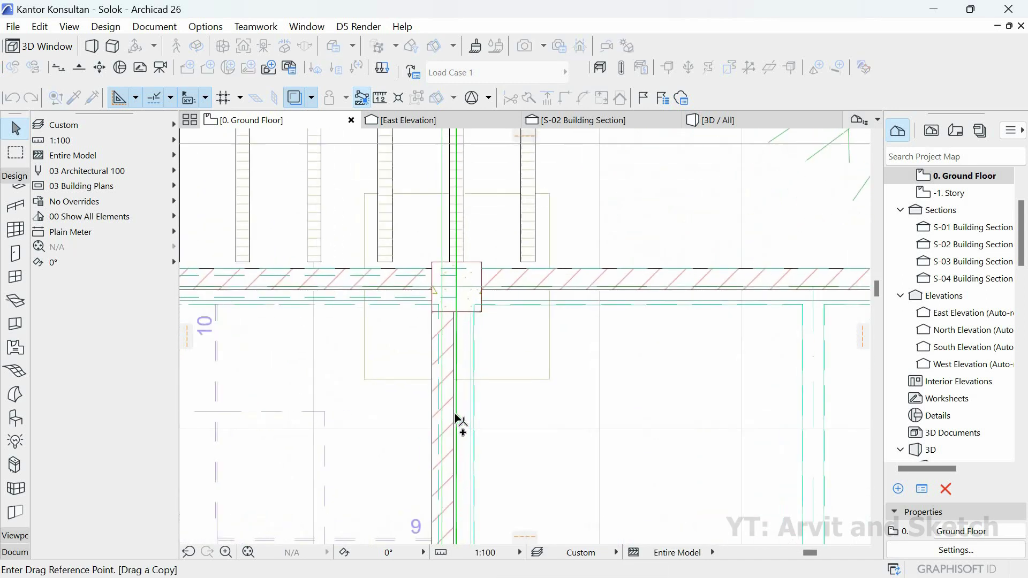
click(453, 412)
scroll(433, 411, down, 4)
scroll(558, 396, up, 2)
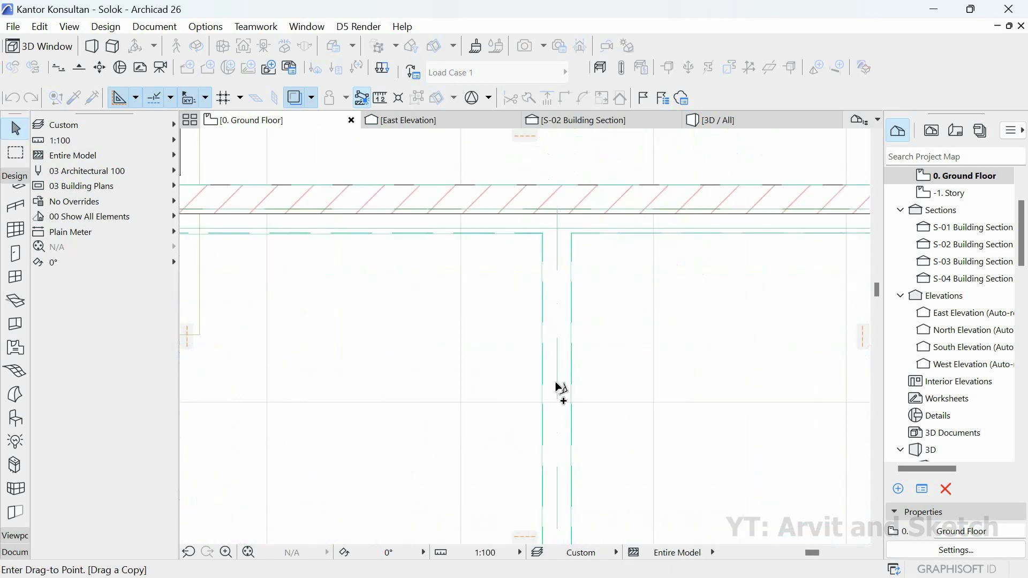
scroll(432, 402, down, 3)
scroll(481, 339, up, 4)
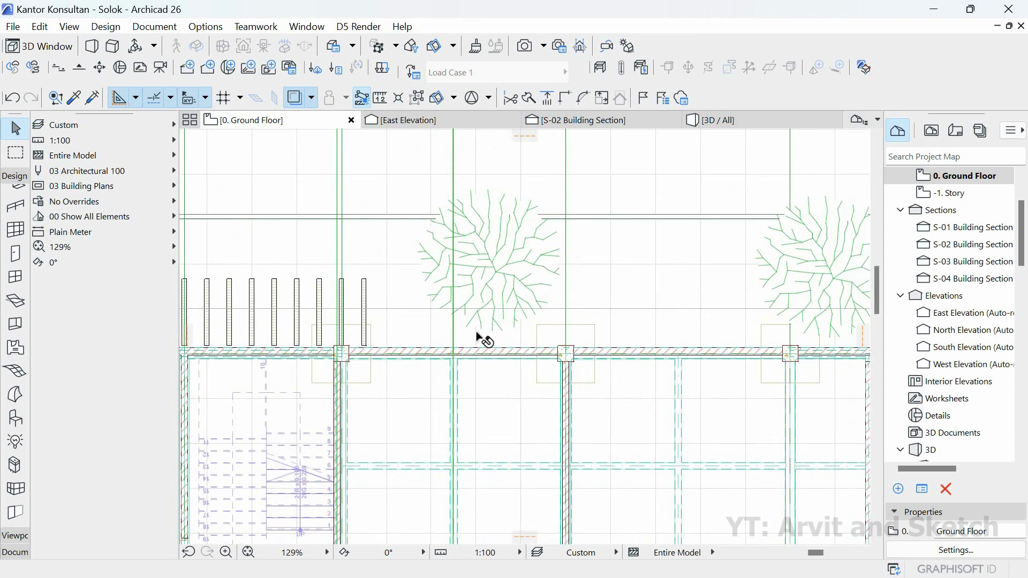
- Drag a copy of the eastern grid line C onto the centreline of the intermediate beam between grid lines C and B
right_click(536, 377)
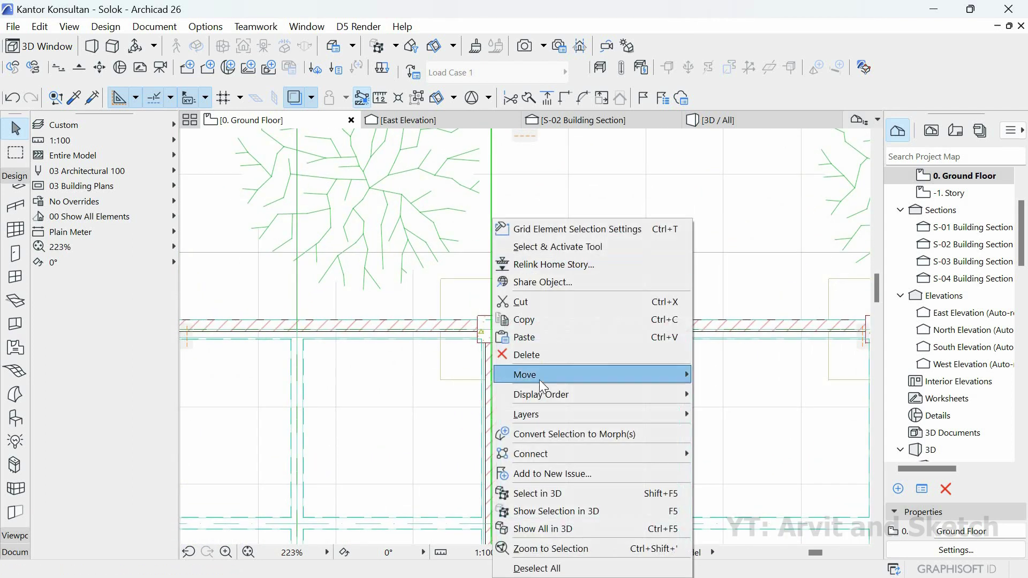
mouse_move(538, 375)
click(737, 447)
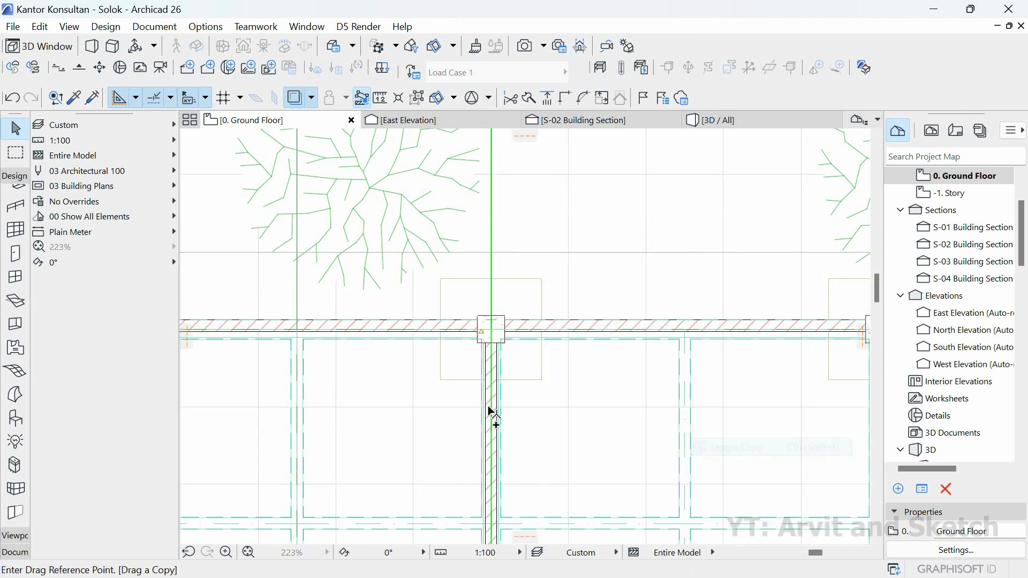
click(491, 407)
middle_drag(558, 404, 470, 395)
middle_drag(619, 396, 532, 374)
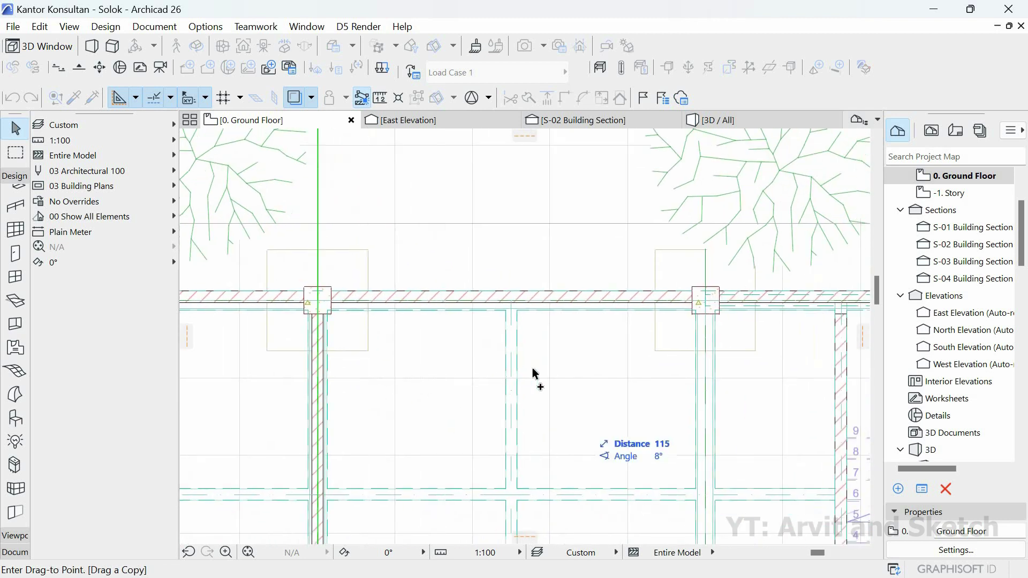
scroll(535, 374, up, 3)
click(449, 407)
scroll(429, 398, down, 3)
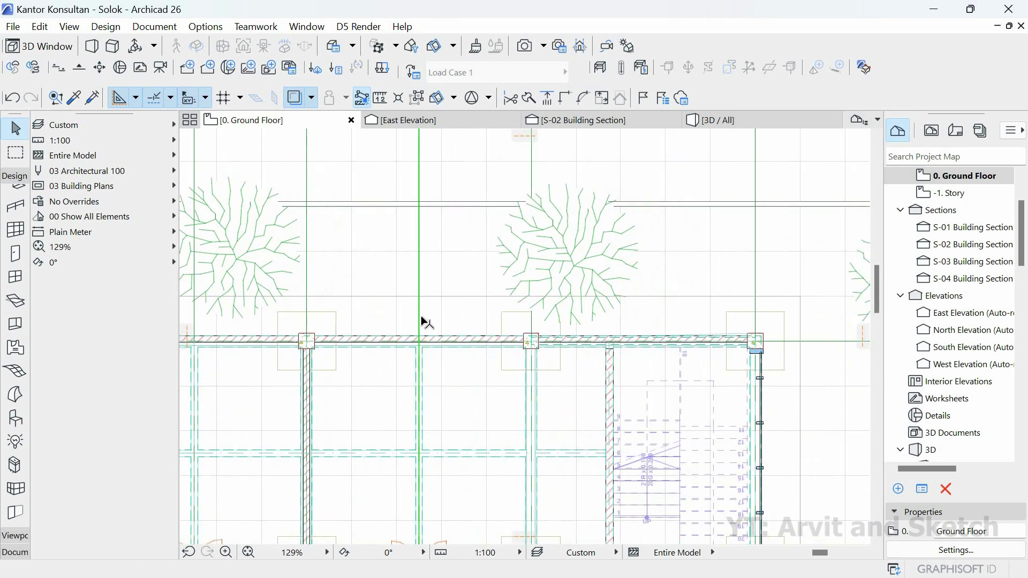
right_click(421, 399)
mouse_move(532, 374)
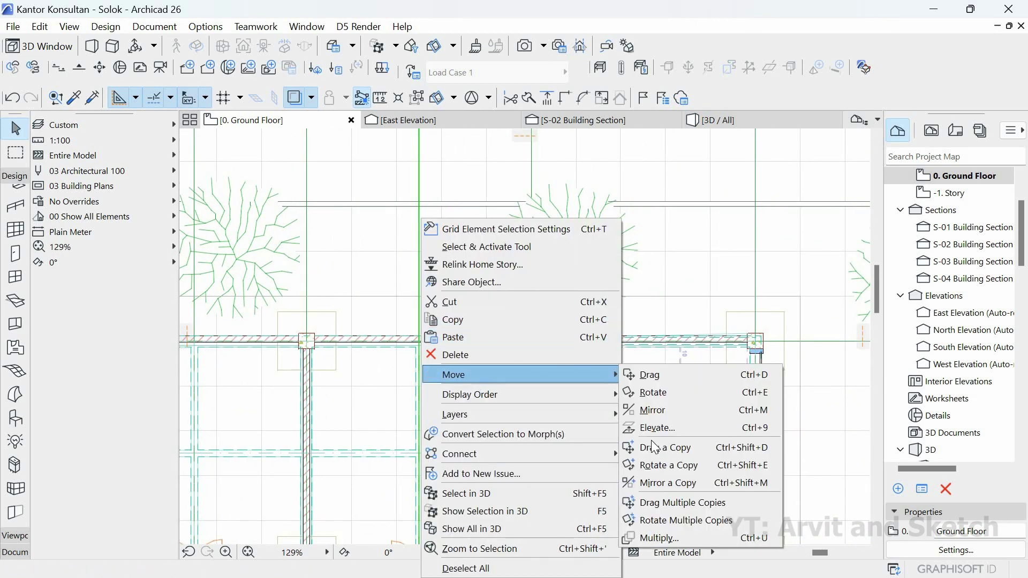
click(674, 445)
scroll(421, 401, up, 4)
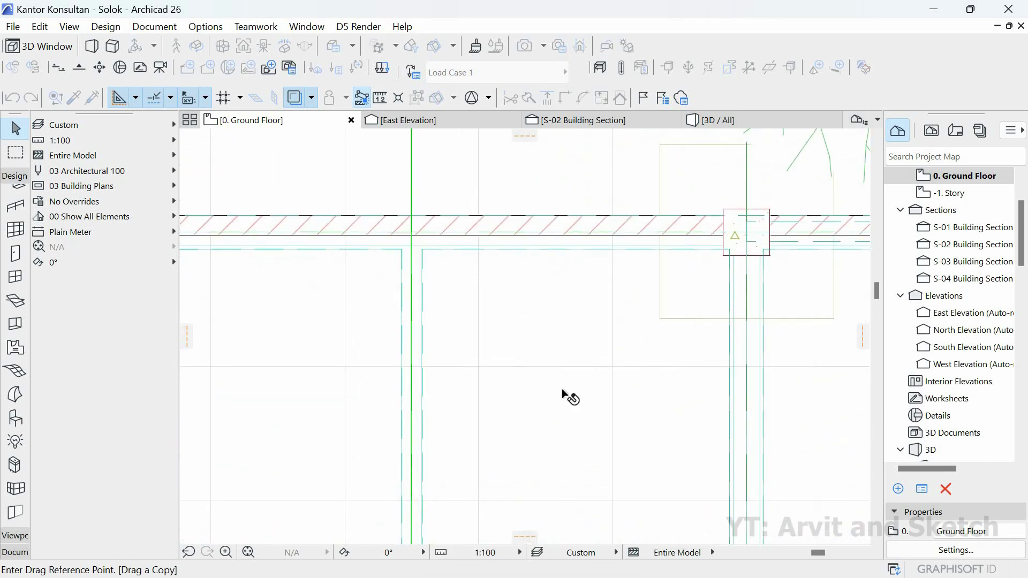
scroll(482, 399, up, 2)
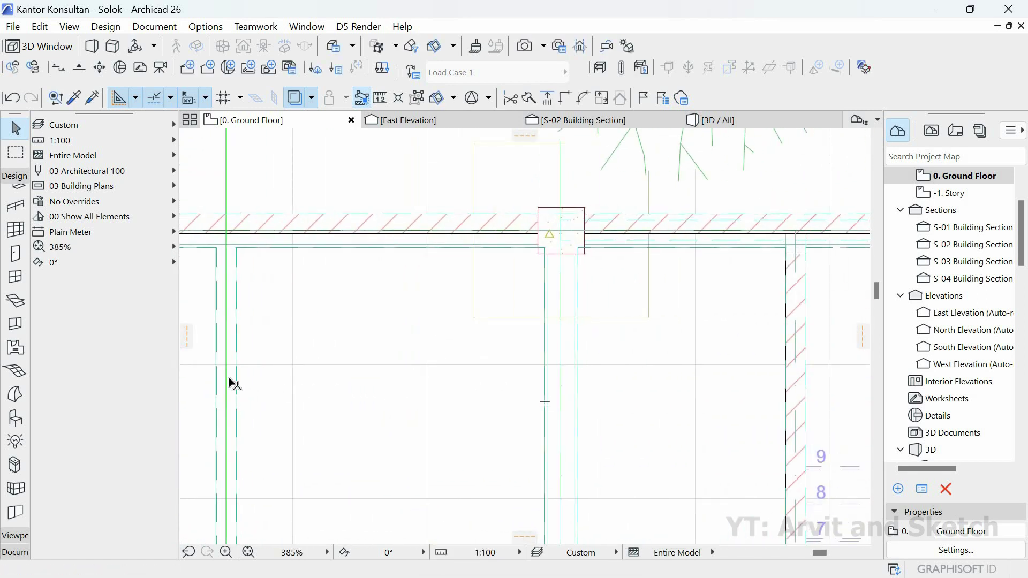
- Drag a copy of the new intermediate grid line between C and B 250 eastward onto grid line B
right_click(278, 366)
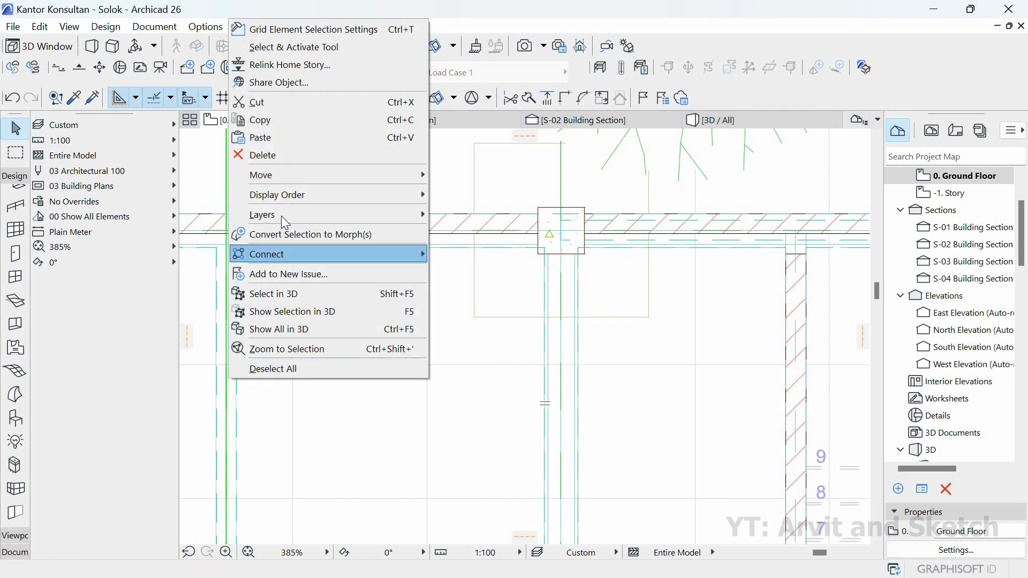
mouse_move(290, 178)
click(472, 247)
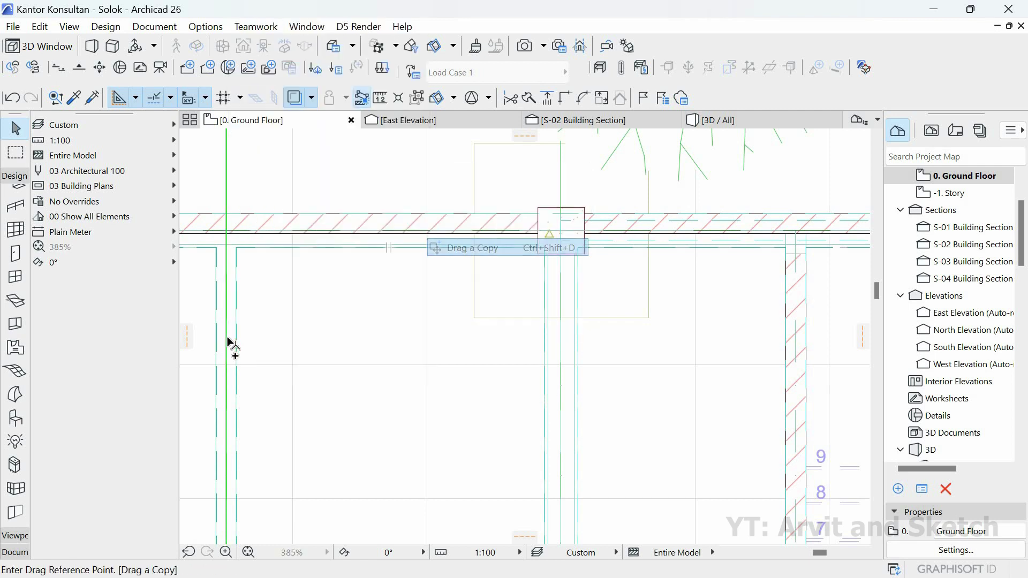
click(226, 337)
click(561, 337)
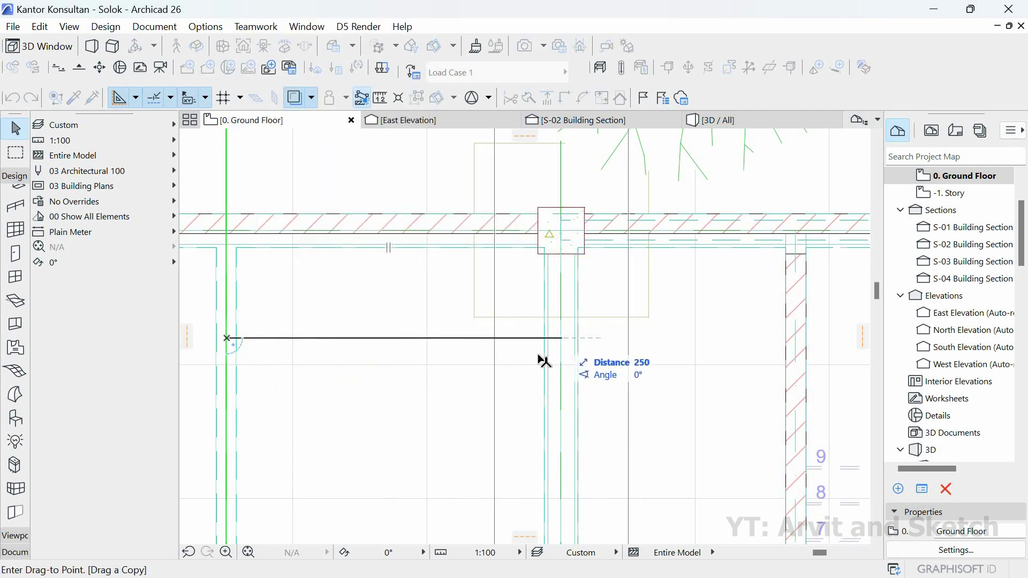
scroll(536, 373, down, 5)
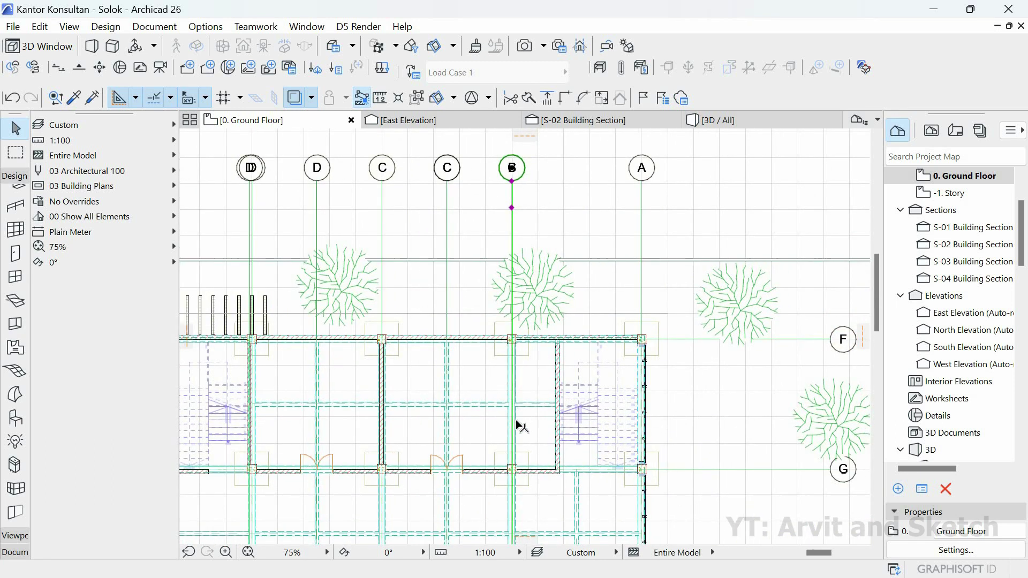
- Drag a copy of the grid line at B eastward onto the centreline of the north-east stair room's west wall
scroll(517, 418, up, 5)
right_click(508, 376)
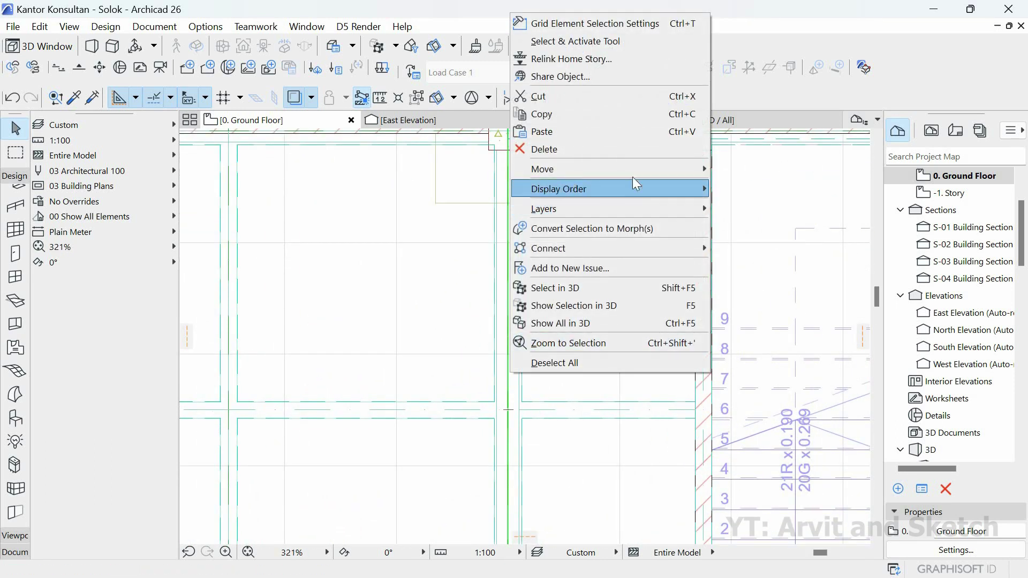
mouse_move(669, 169)
click(761, 174)
click(508, 376)
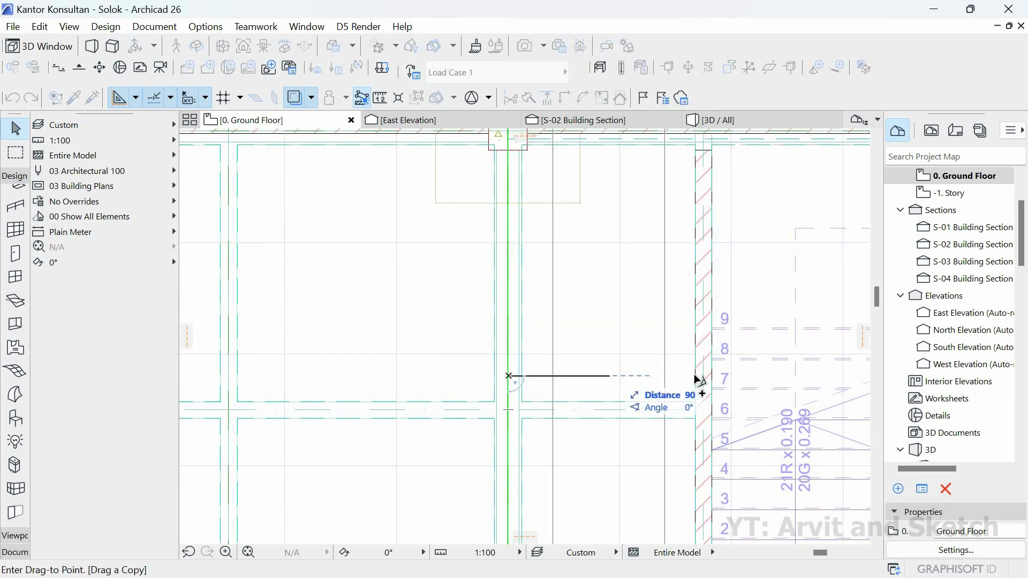
click(712, 379)
scroll(487, 364, down, 5)
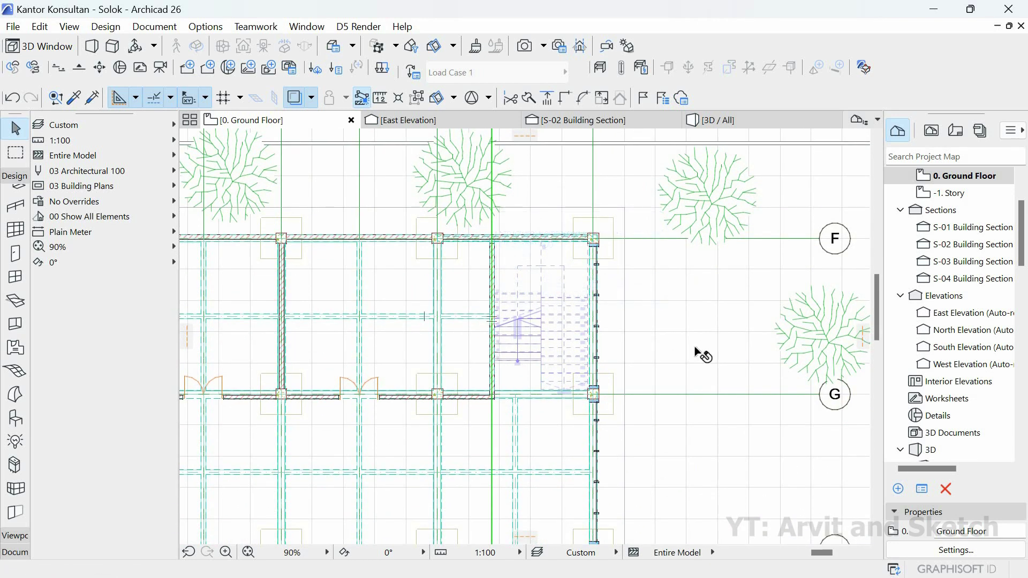
- Shorten the eastern one of the two overlapping D grid lines so its marker sits south of the neighbouring marker
scroll(669, 324, up, 3)
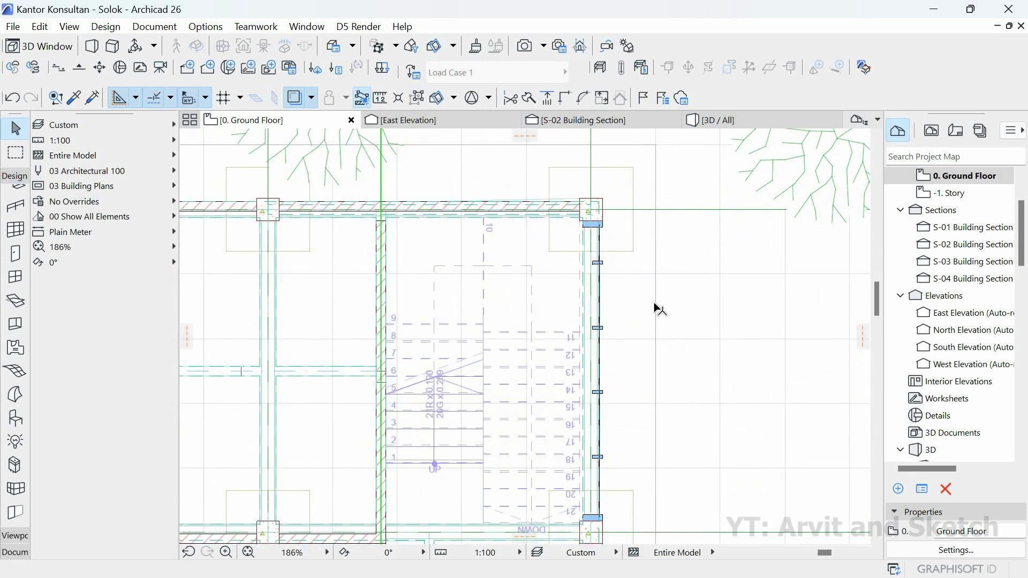
scroll(658, 318, down, 5)
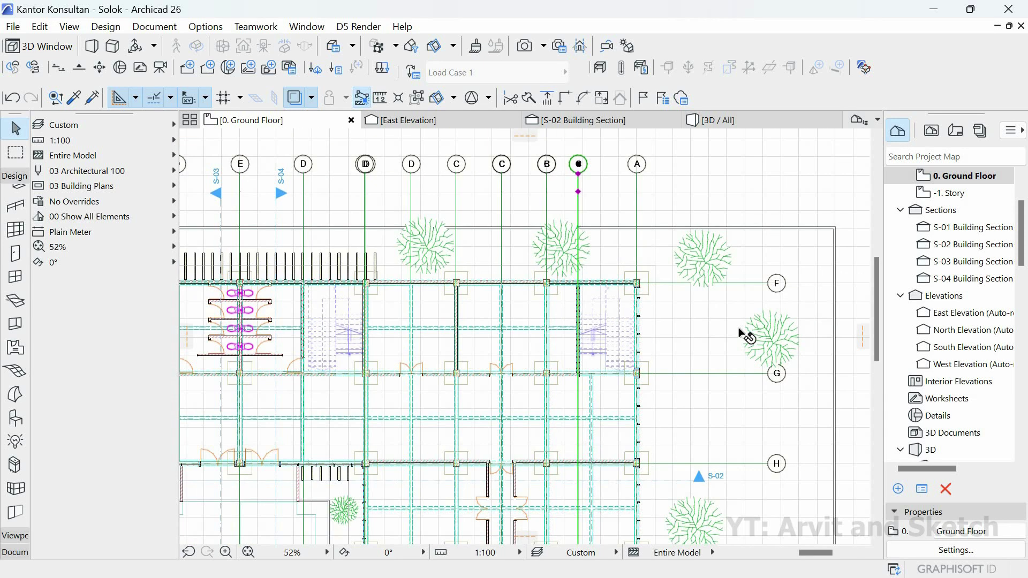
scroll(353, 173, up, 5)
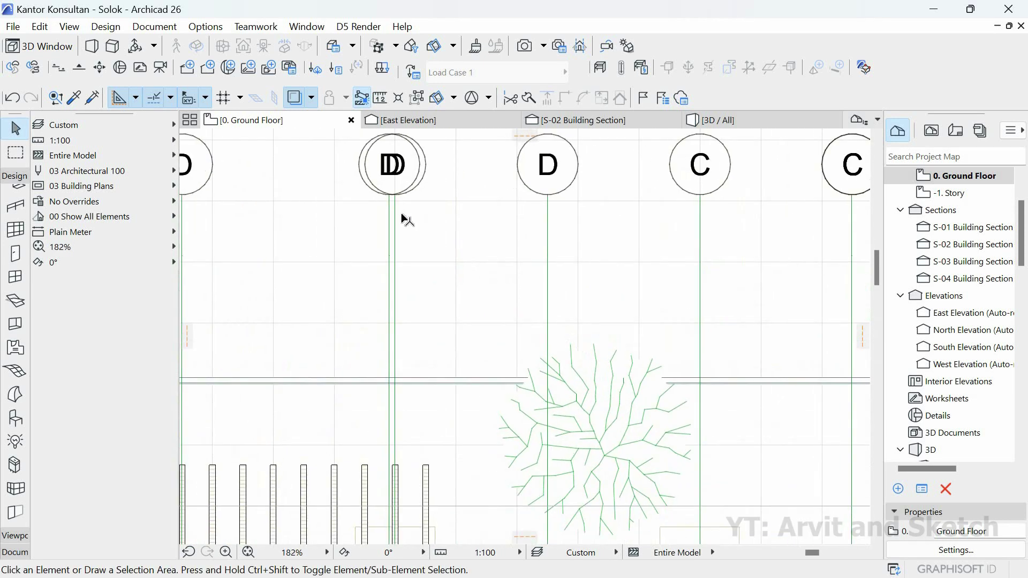
click(397, 197)
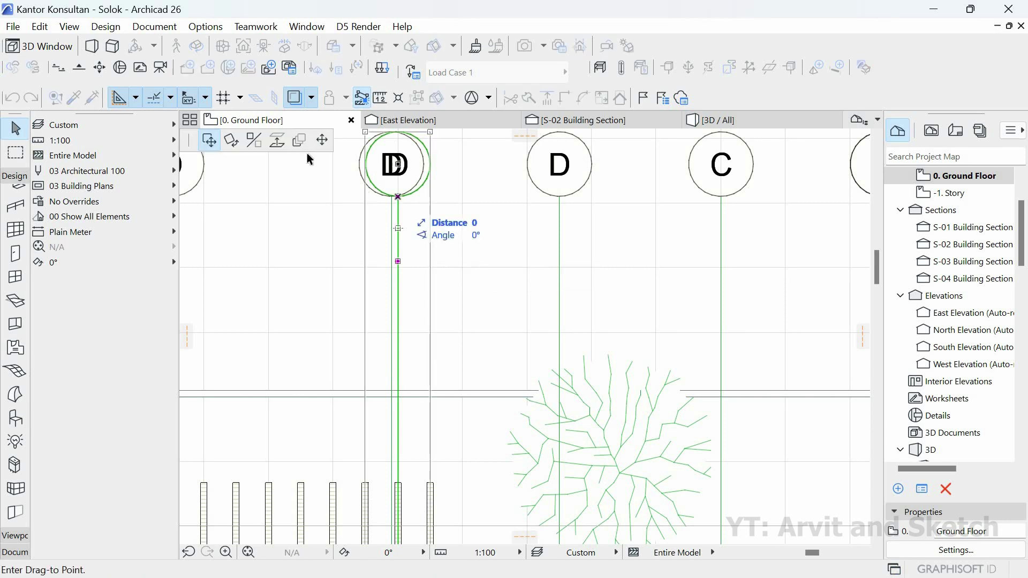
click(322, 140)
click(397, 287)
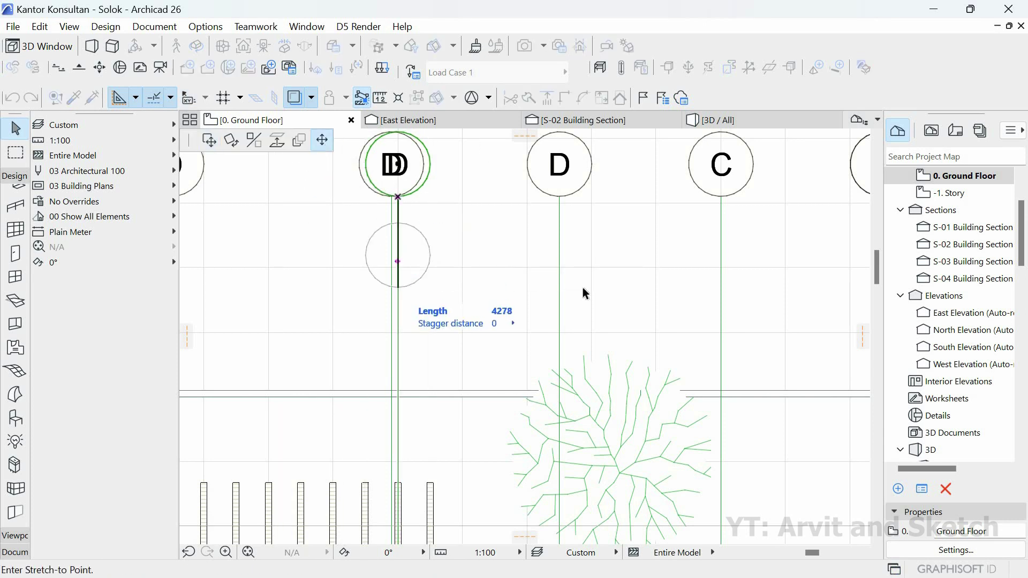
click(595, 284)
- Shorten the C grid line beside the western grid line D so its marker sits south of the D marker
scroll(594, 283, down, 3)
scroll(513, 293, down, 3)
middle_drag(422, 293, 480, 294)
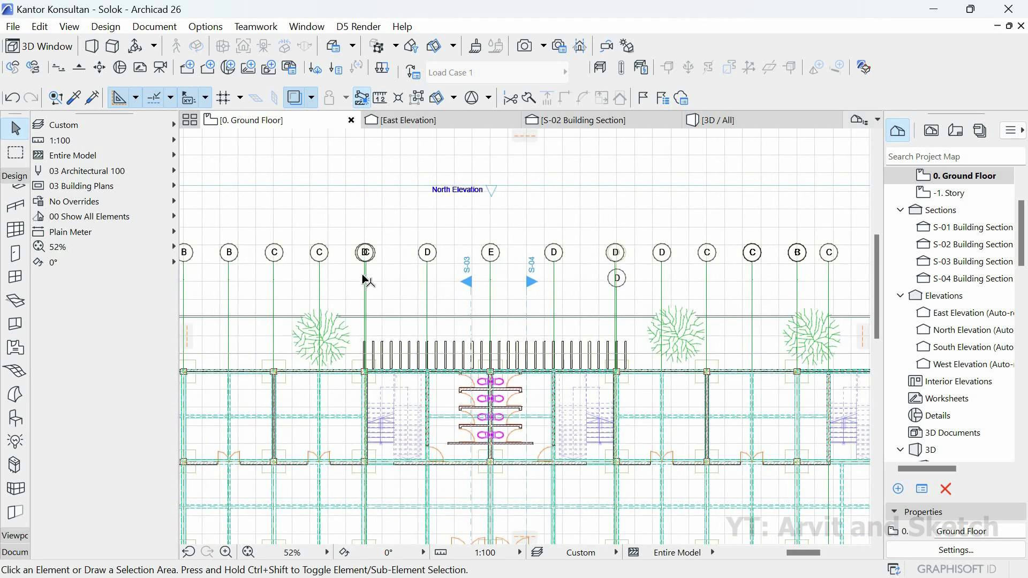
scroll(373, 268, up, 5)
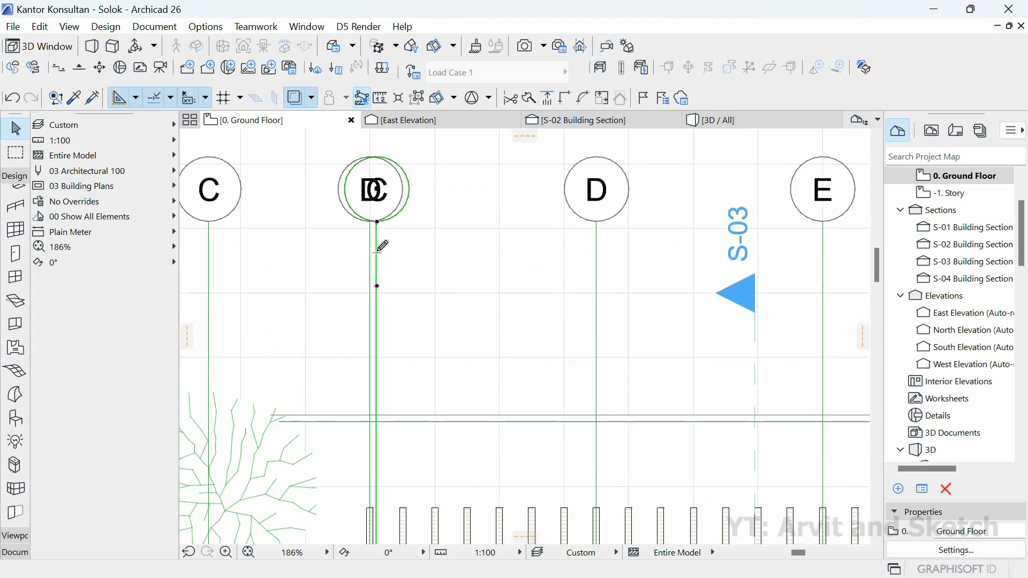
click(376, 221)
click(410, 300)
scroll(461, 236, down, 4)
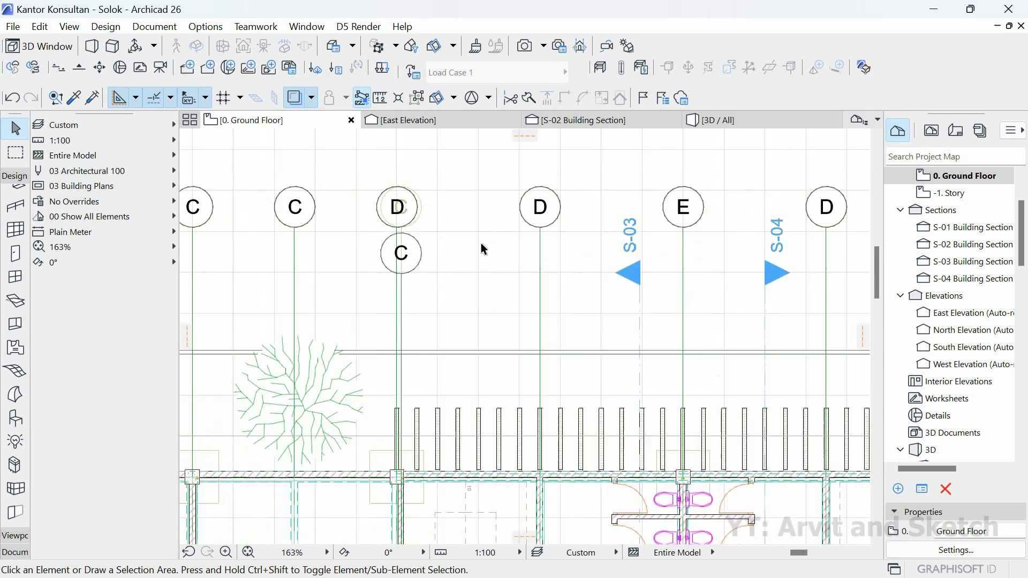
- Drag a copy of the northernmost grid line F southward onto the centreline of the beam midway between grid lines F and G
middle_drag(480, 224, 544, 153)
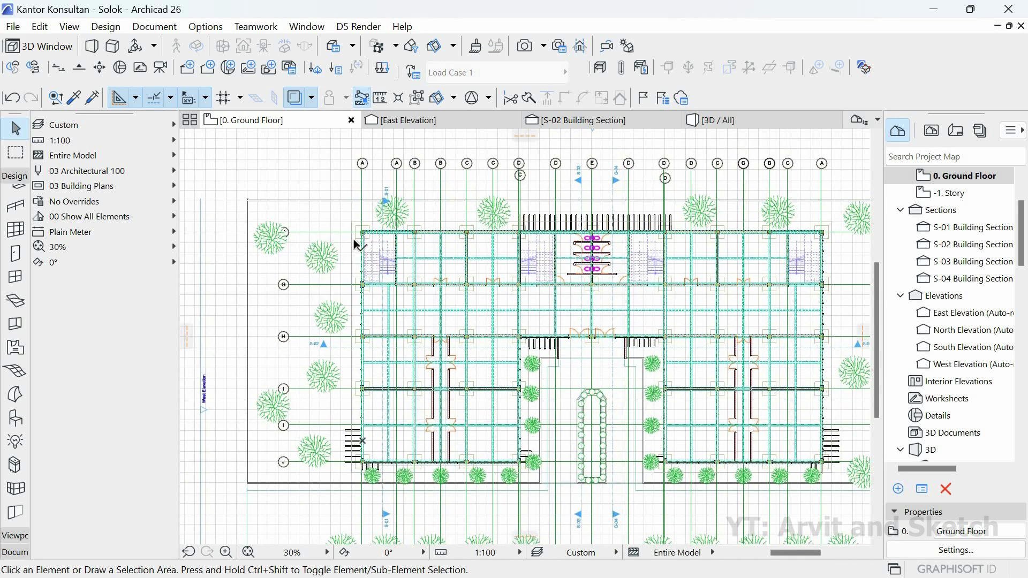
scroll(343, 241, up, 7)
click(357, 206)
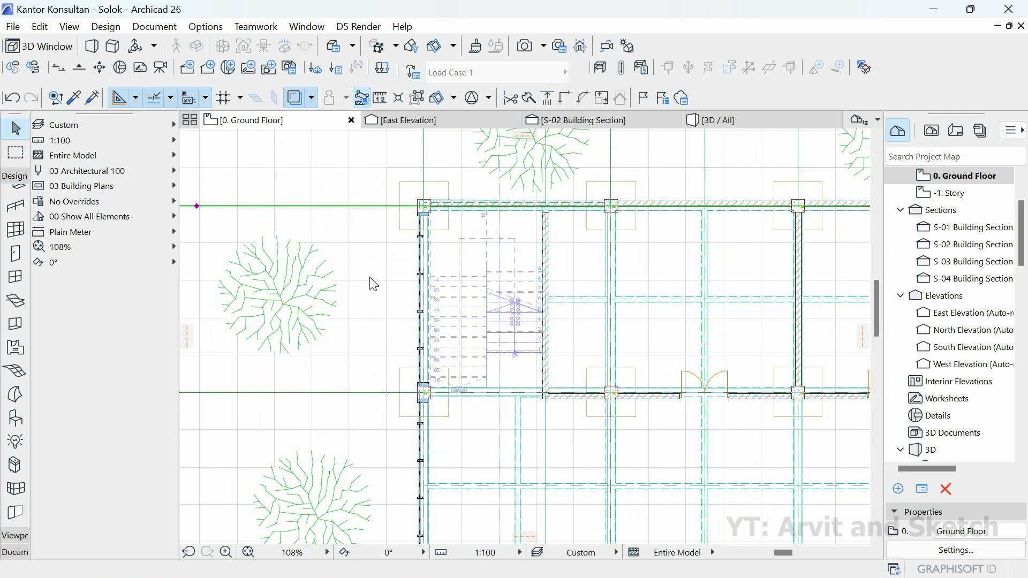
right_click(358, 210)
mouse_move(471, 366)
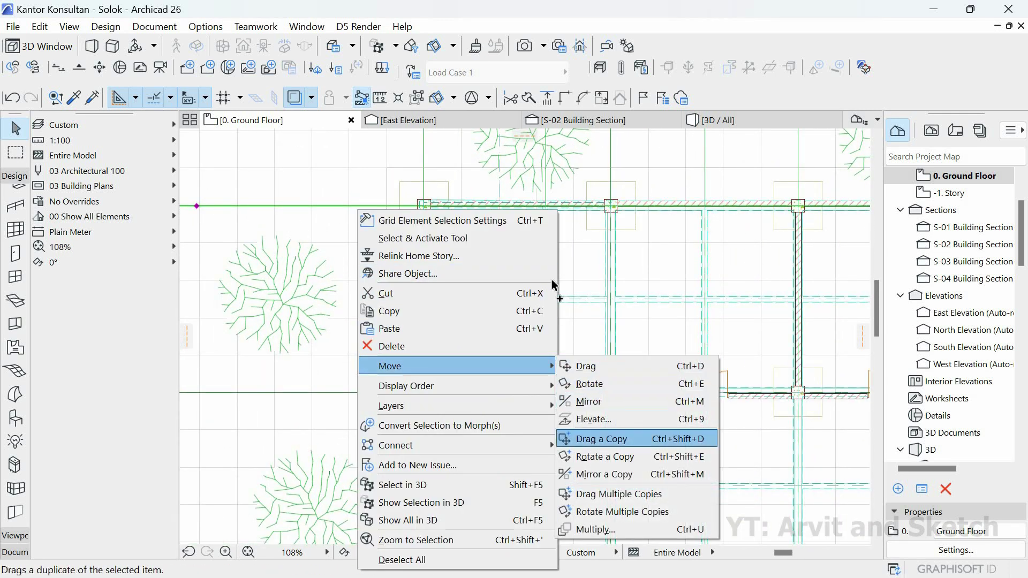
click(602, 439)
scroll(664, 235, up, 2)
scroll(586, 196, up, 3)
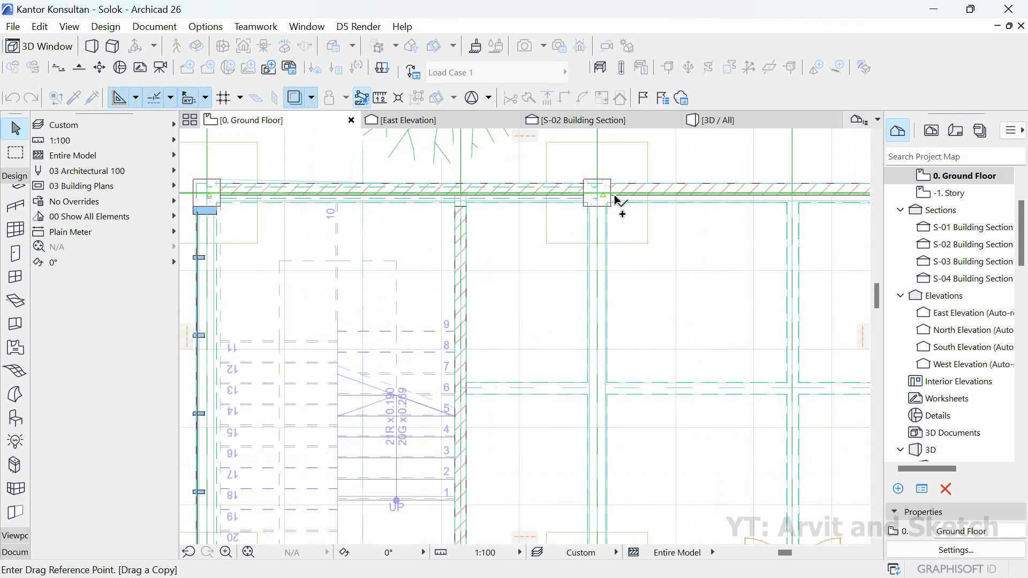
click(614, 202)
scroll(633, 361, down, 4)
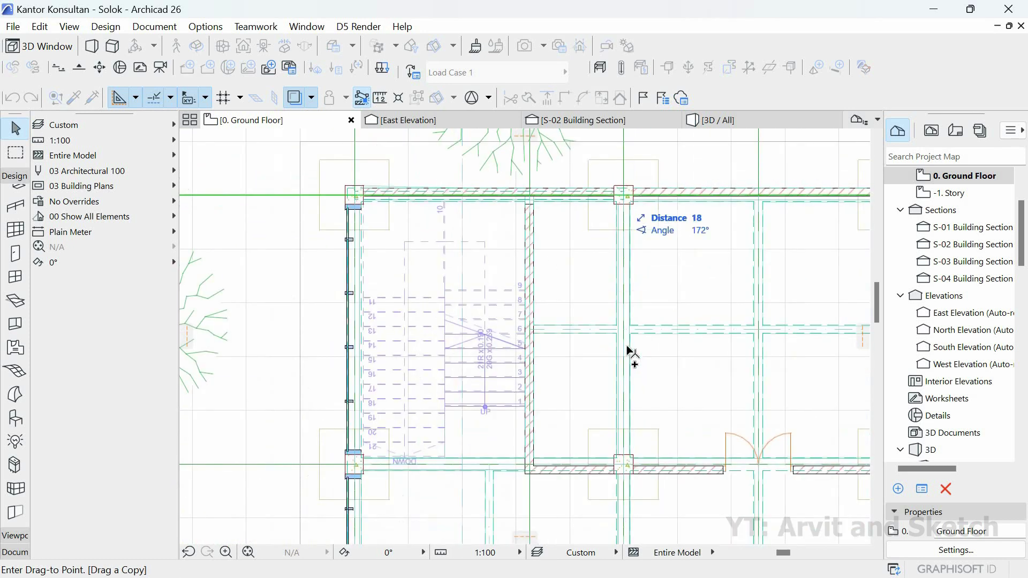
click(620, 315)
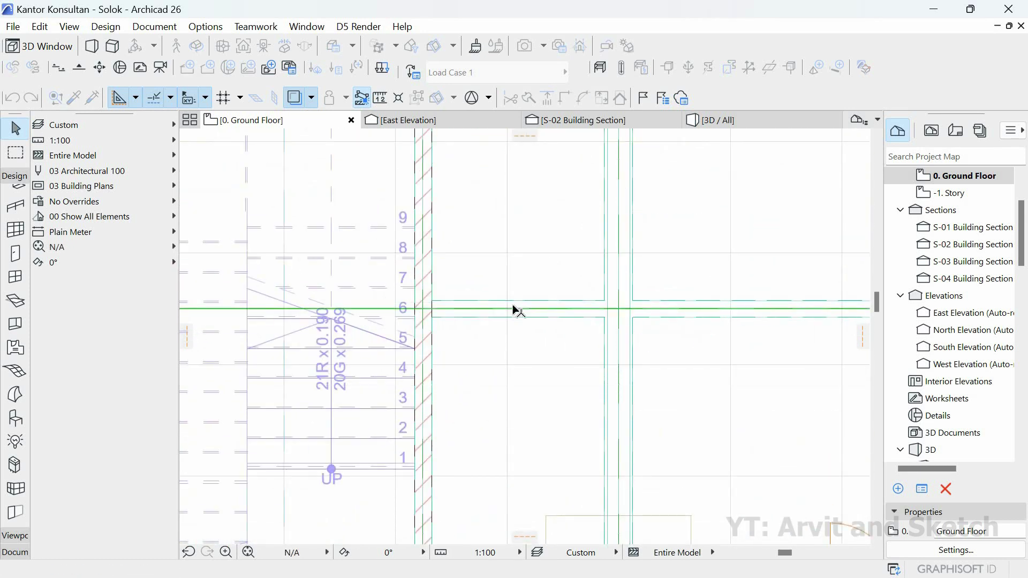
- Drag a copy of the new intermediate grid line southward onto the centreline of the corridor wall just south of grid line G
scroll(516, 308, down, 3)
scroll(522, 369, down, 3)
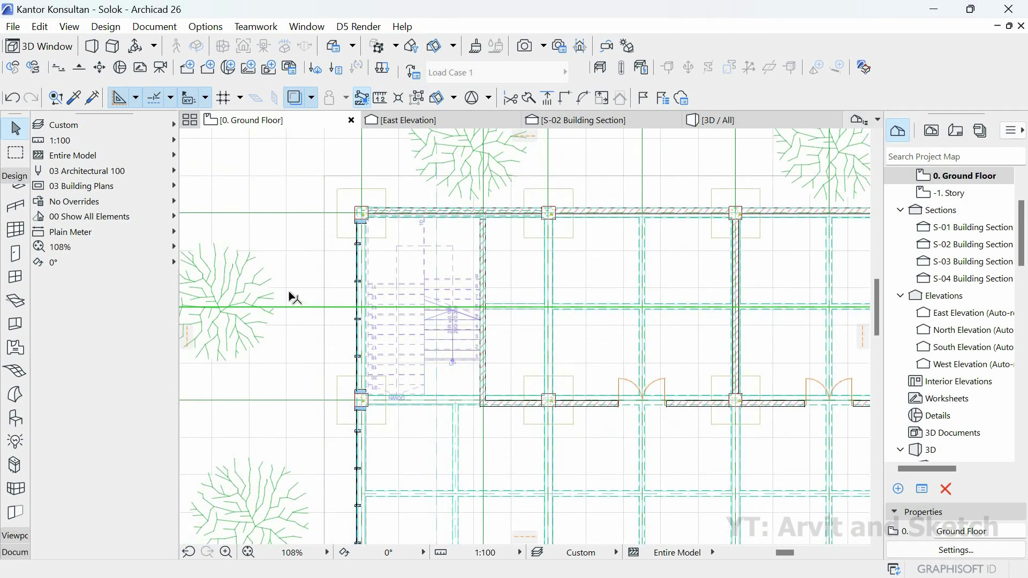
scroll(321, 287, up, 3)
right_click(328, 279)
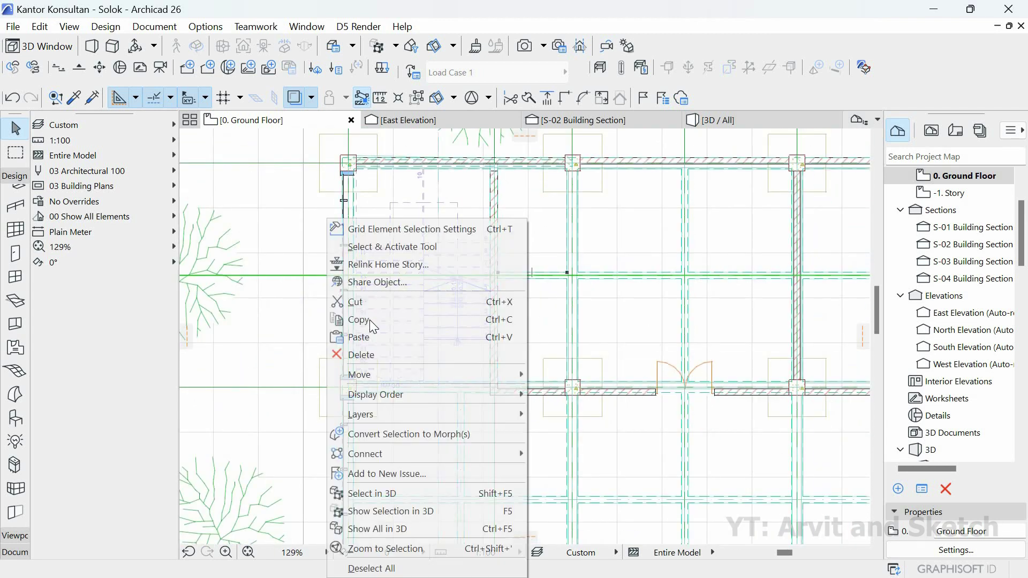
mouse_move(482, 374)
click(589, 447)
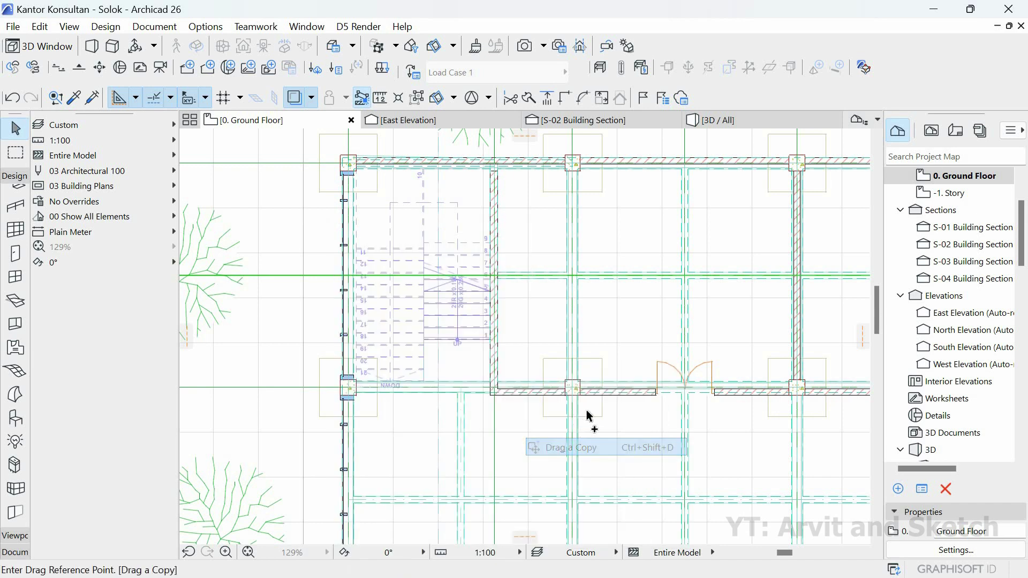
scroll(546, 276, up, 5)
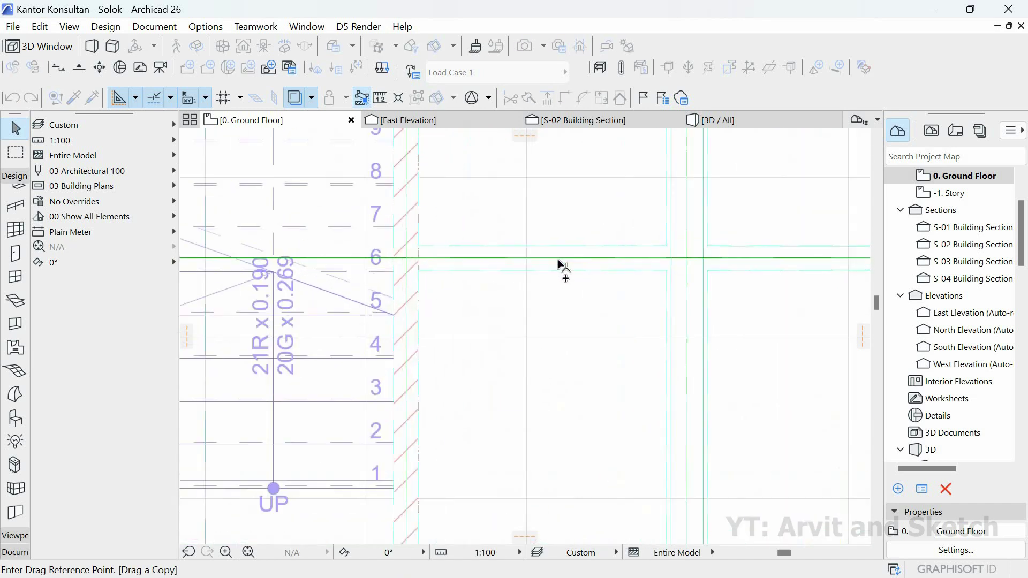
click(522, 240)
scroll(534, 351, down, 4)
scroll(543, 378, up, 5)
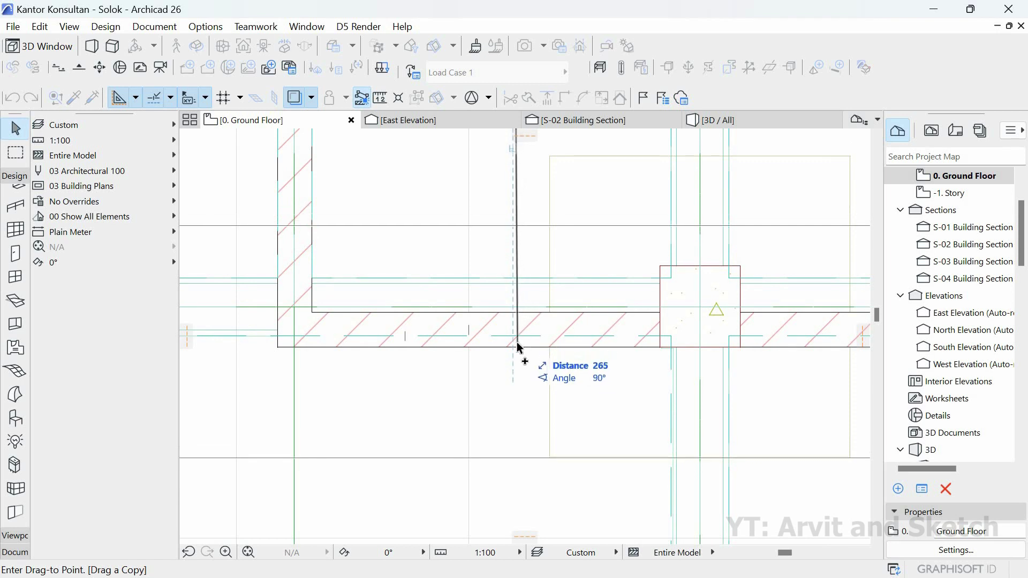
scroll(521, 375, down, 2)
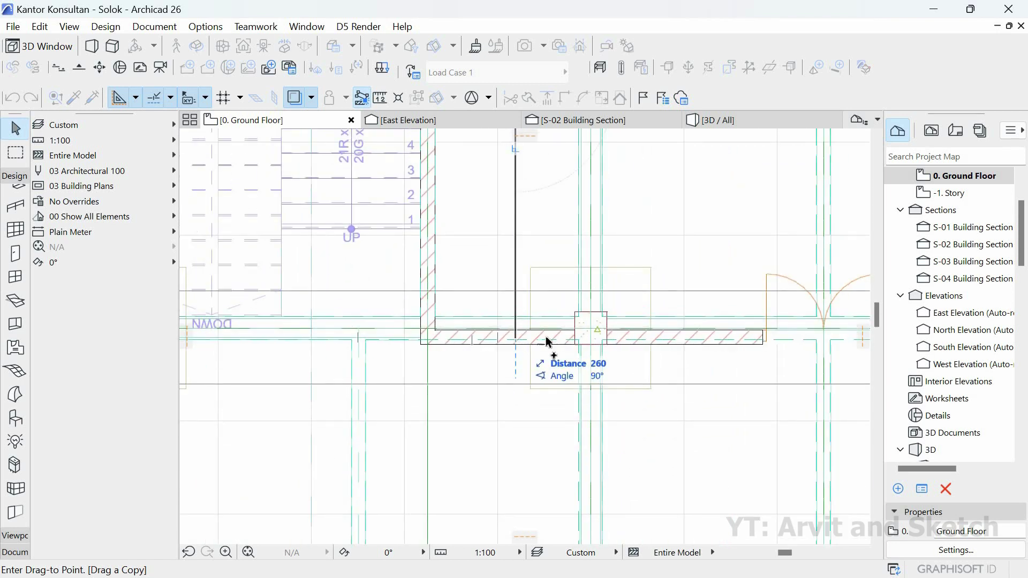
click(511, 355)
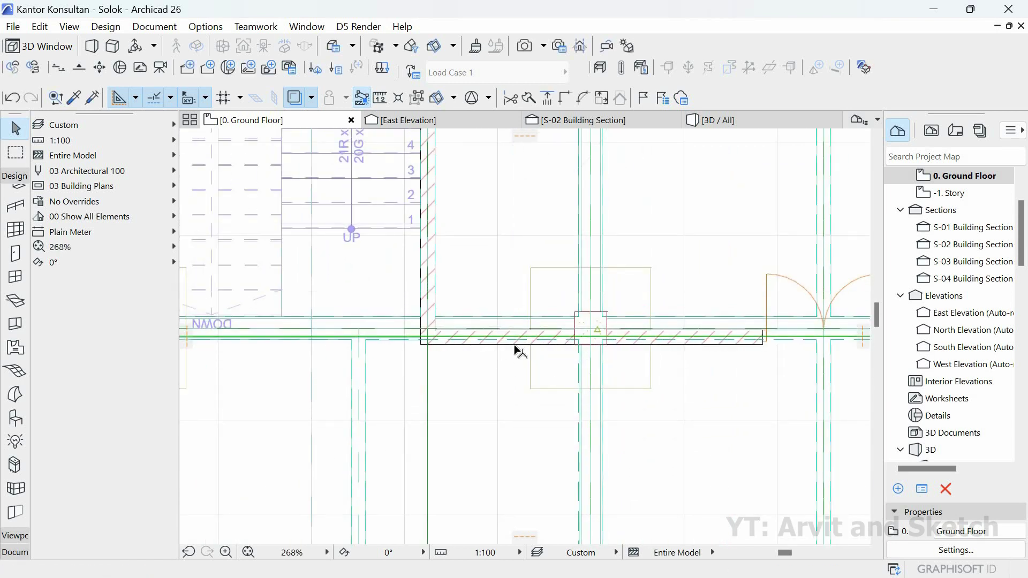
- Shorten the western end of the corridor wall's grid line so its marker sits east of the G marker
scroll(518, 352, down, 5)
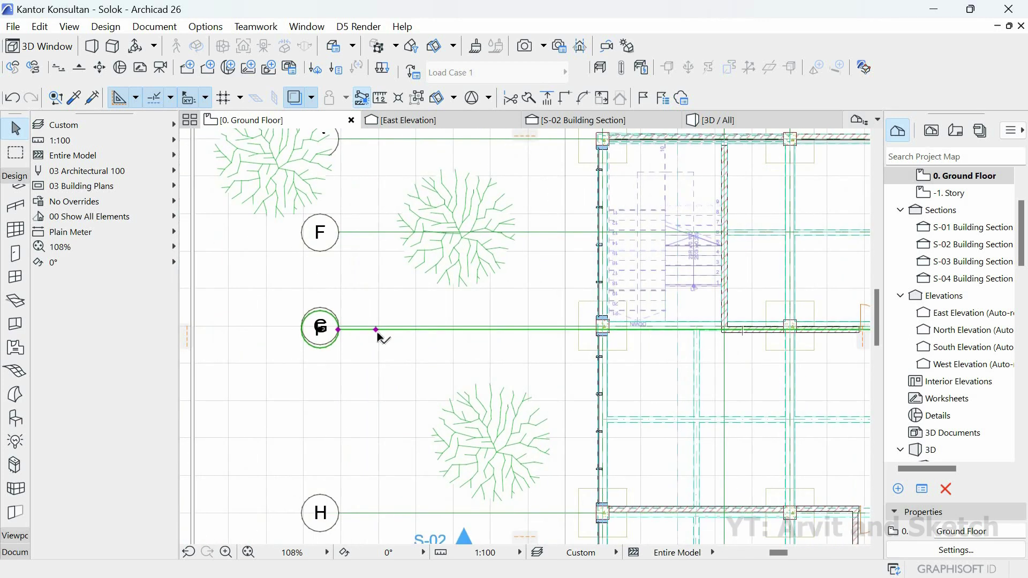
click(377, 329)
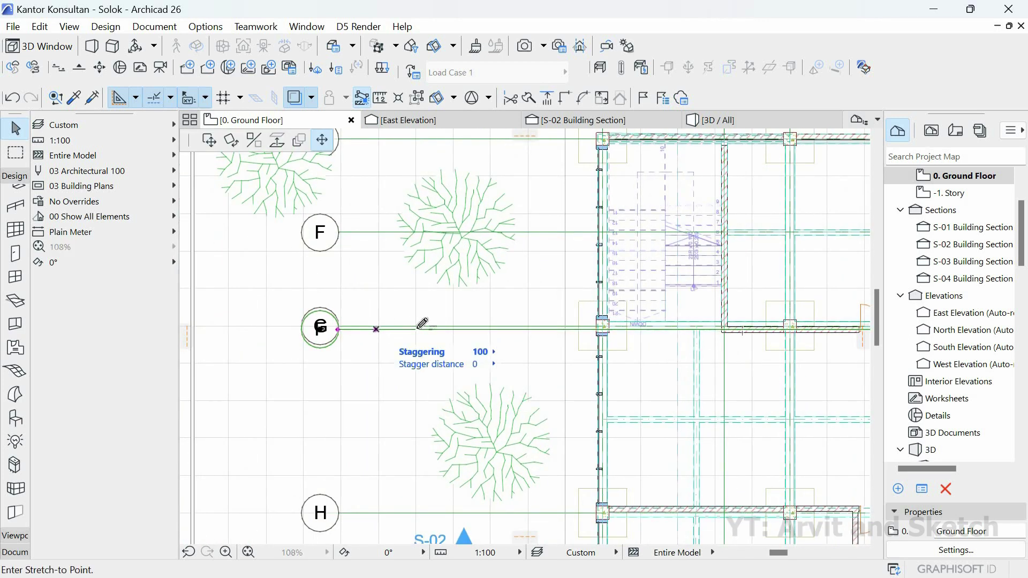
click(395, 373)
click(338, 330)
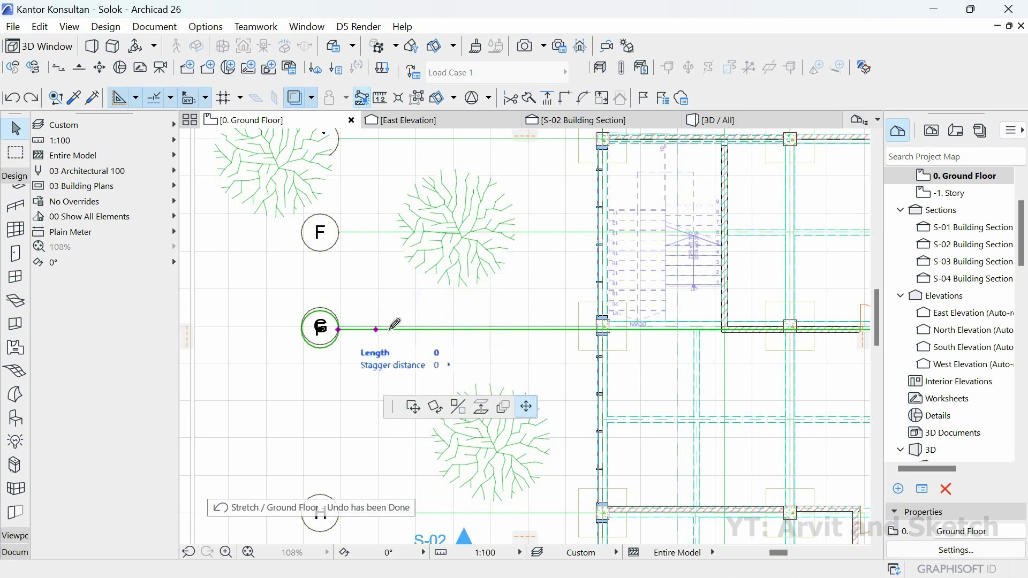
click(373, 344)
- Examine how the grid lines meet the walls and columns around the toilet block and the stair room west of it
scroll(425, 299, down, 4)
middle_drag(486, 325, 478, 323)
scroll(479, 323, down, 2)
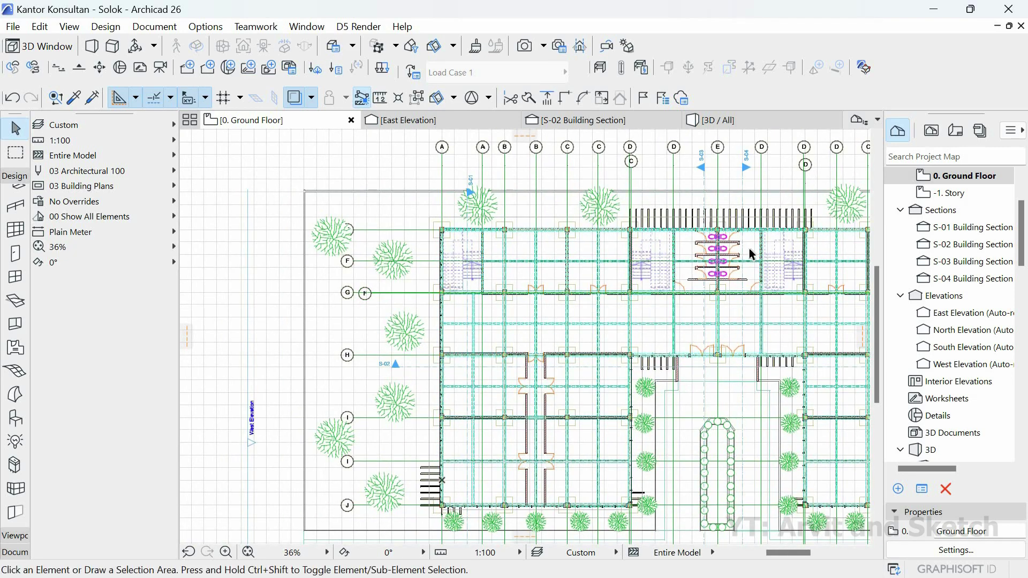
scroll(749, 249, up, 6)
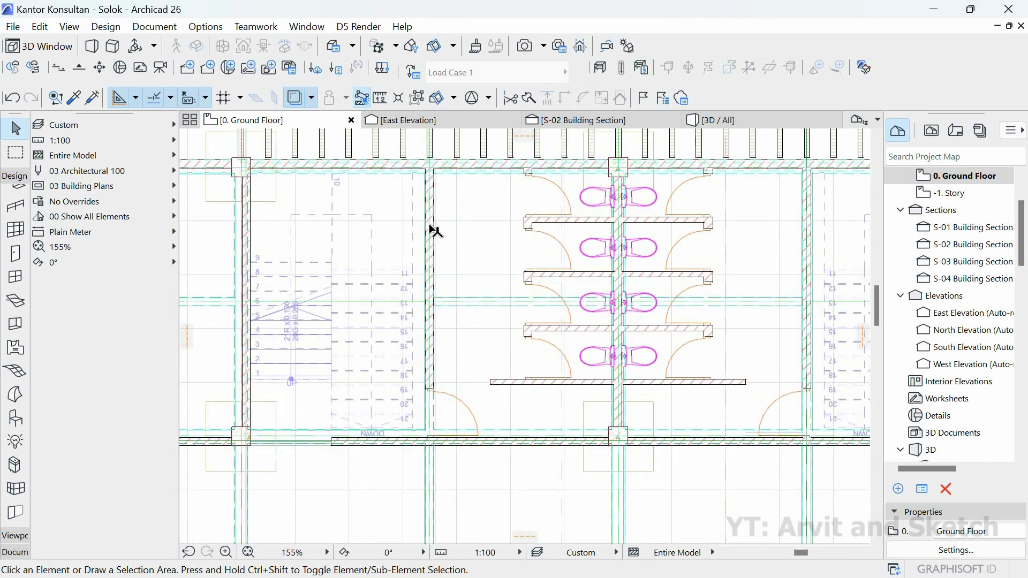
middle_drag(534, 303, 708, 310)
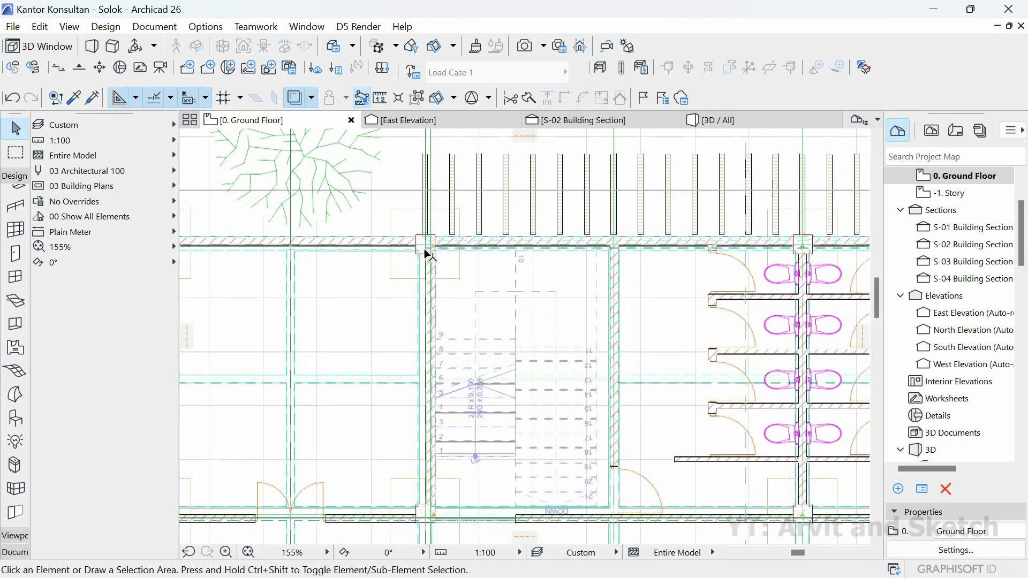
scroll(421, 249, up, 4)
scroll(509, 239, up, 1)
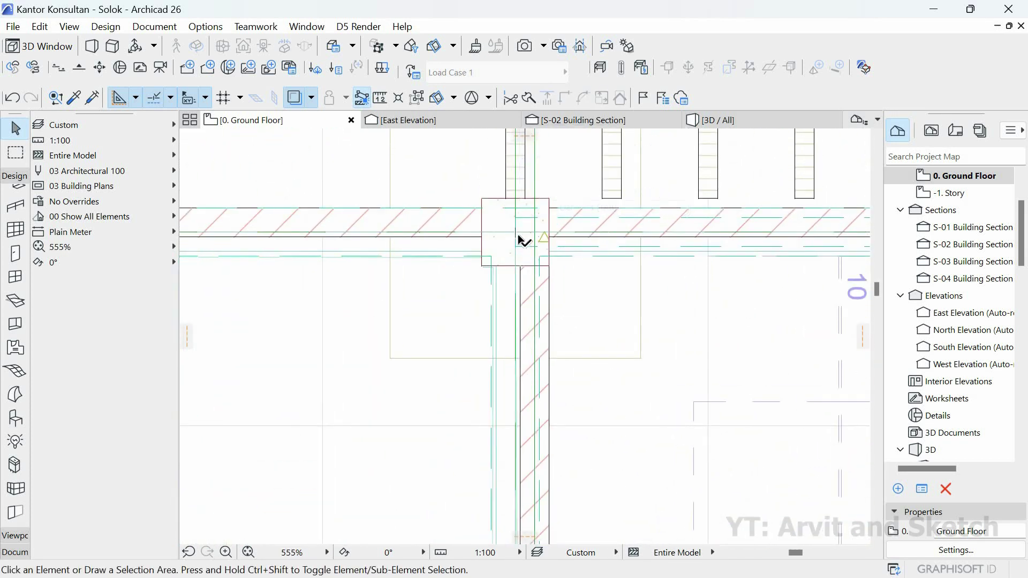
scroll(436, 252, down, 8)
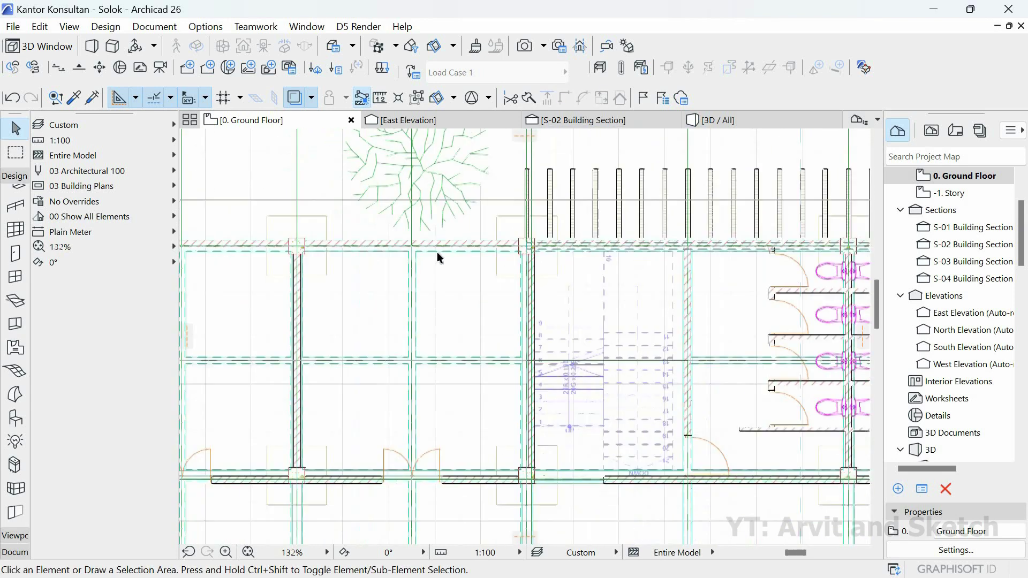
- Drag a copy of the northernmost grid line southward onto the centreline of the northernmost toilet partition wall
middle_drag(455, 268, 566, 276)
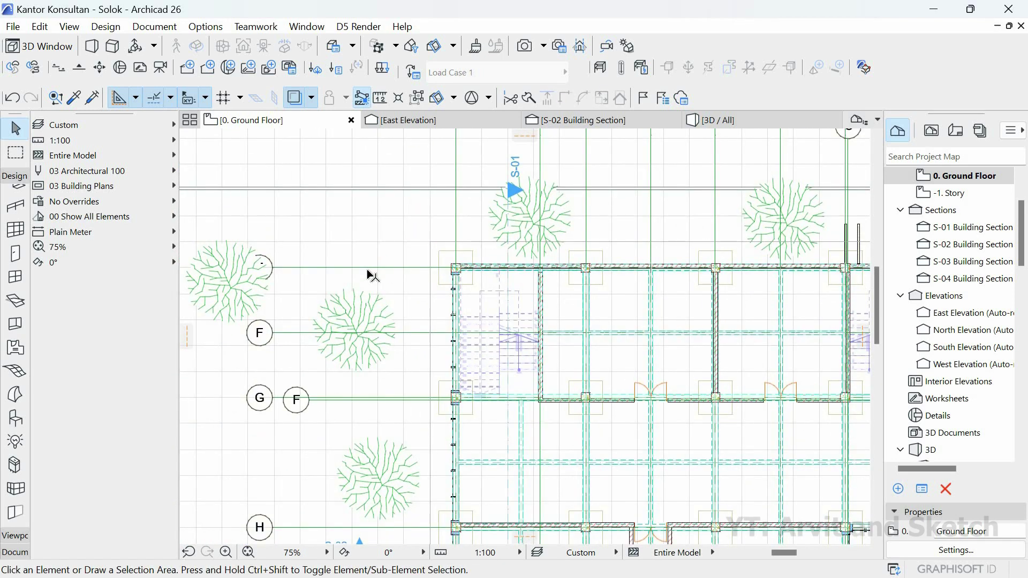
right_click(371, 277)
mouse_move(514, 375)
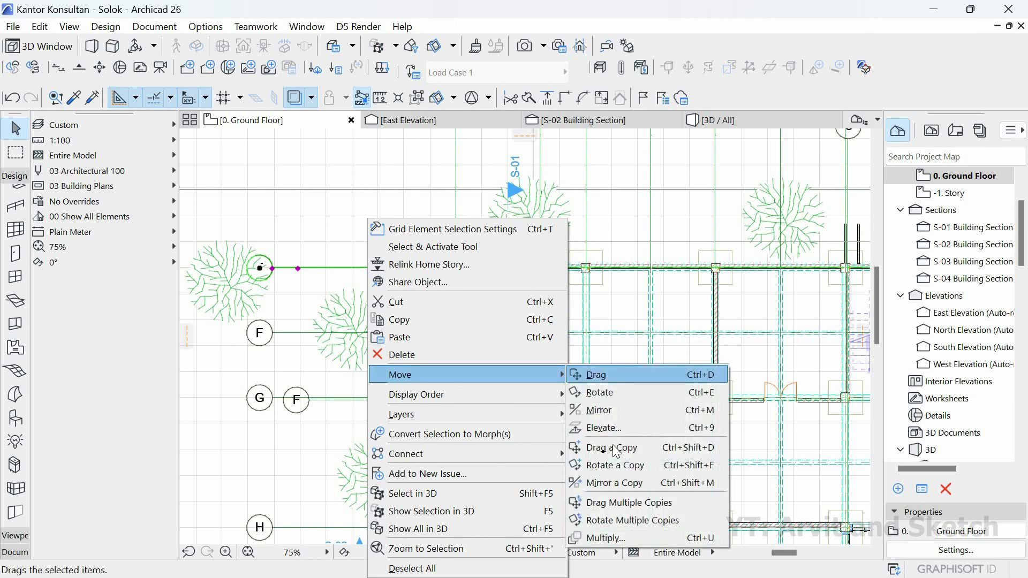
click(610, 448)
scroll(643, 396, down, 3)
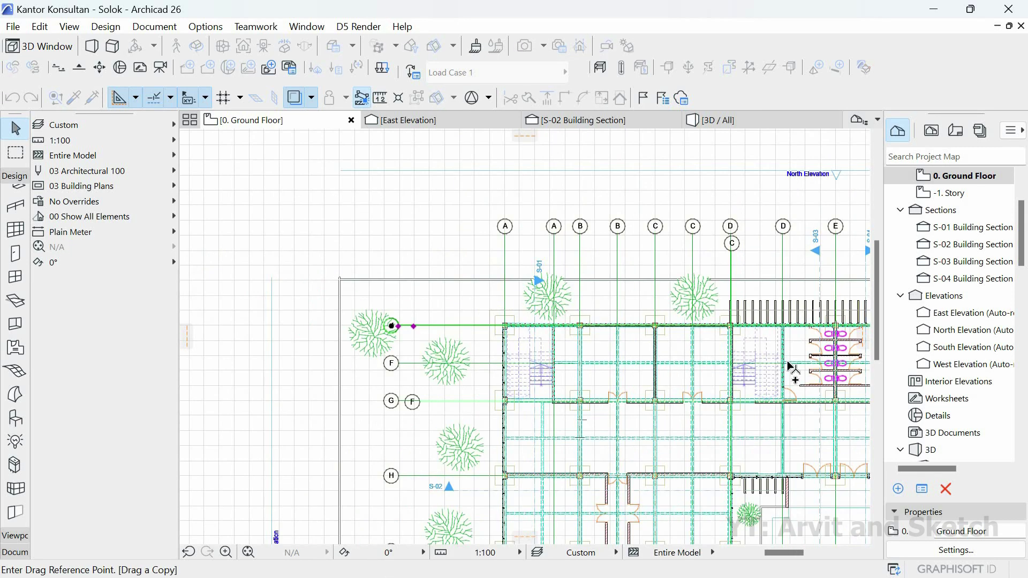
scroll(792, 368, up, 8)
middle_drag(664, 364, 425, 374)
scroll(581, 246, up, 4)
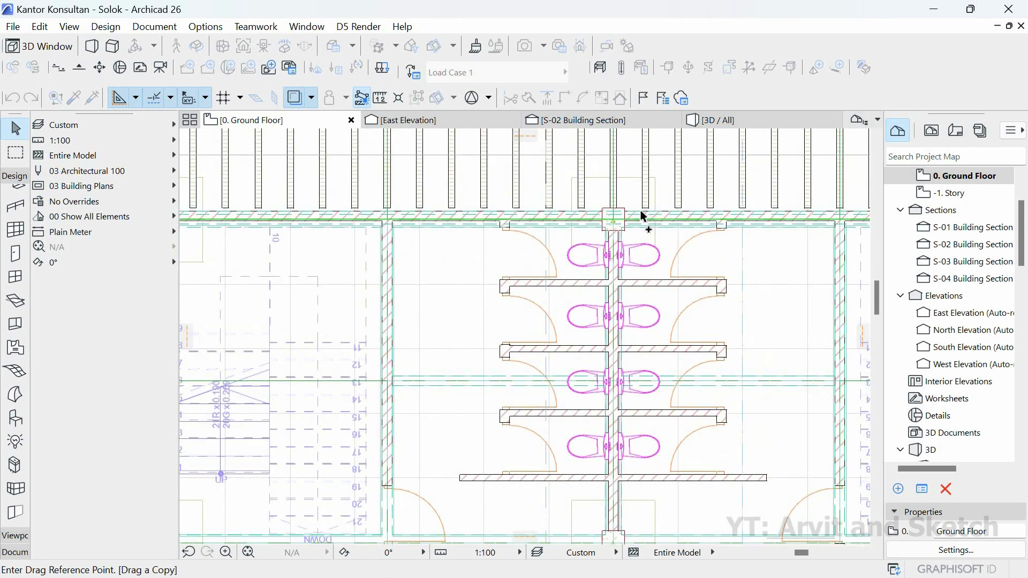
scroll(644, 218, up, 3)
scroll(624, 217, up, 3)
click(604, 212)
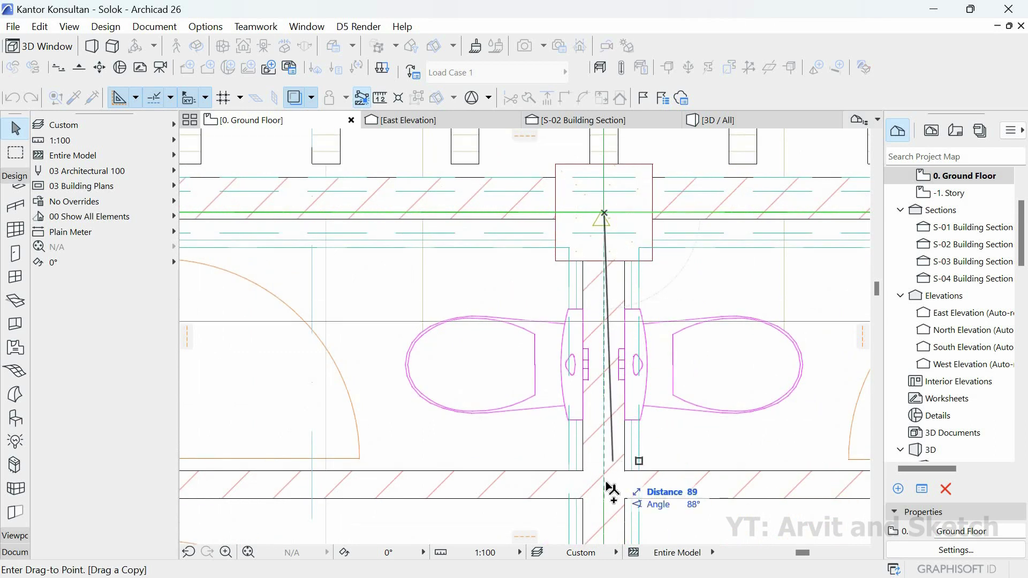
scroll(545, 331, down, 3)
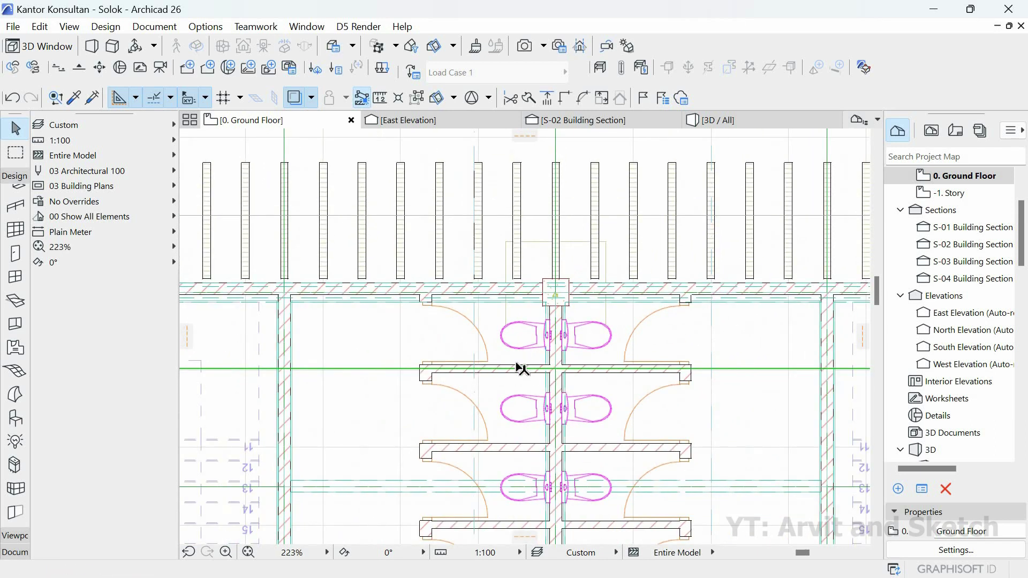
- Drag a copy of the toilet partition grid line southward onto the centreline of the second toilet partition wall from the north
right_click(307, 334)
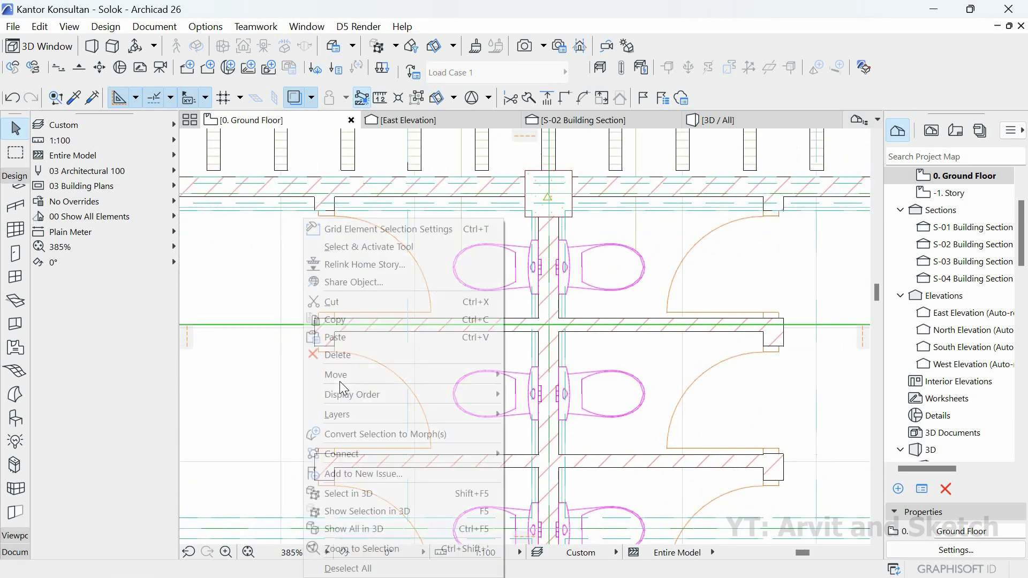
mouse_move(375, 375)
key(Return)
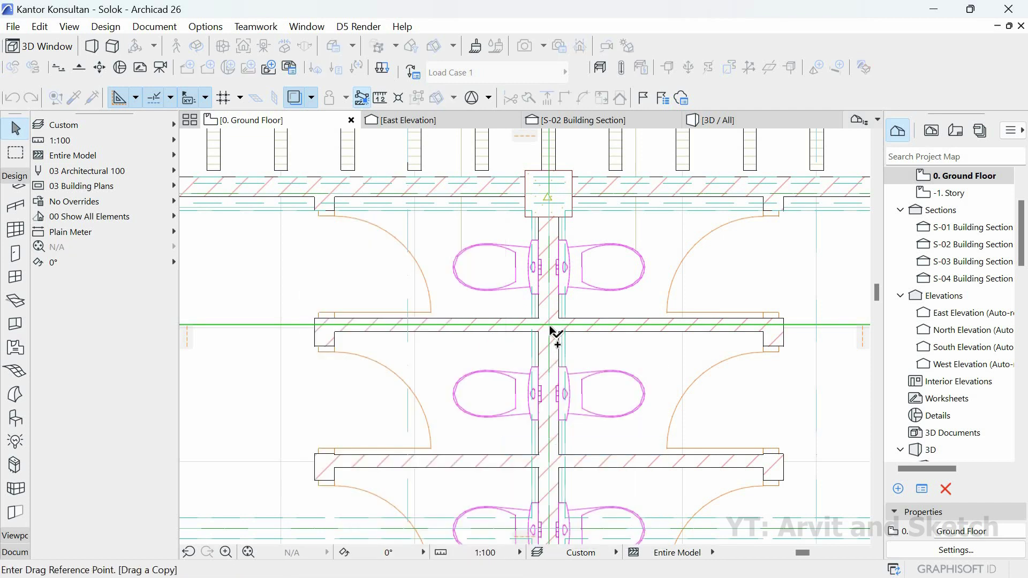
click(542, 469)
scroll(538, 449, down, 6)
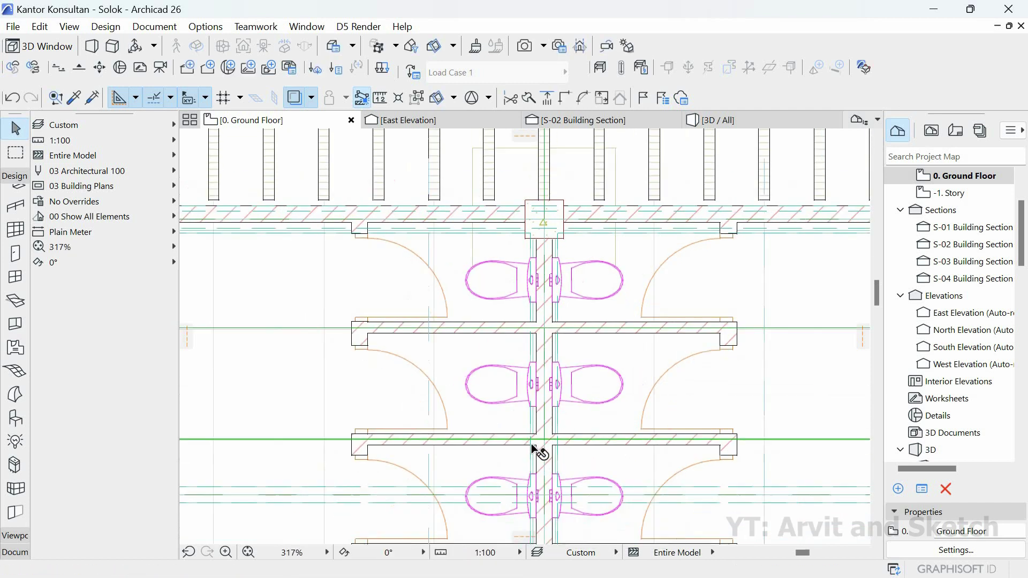
- Copy the second toilet partition's grid line southward onto the centreline of the third partition wall
scroll(336, 289, up, 6)
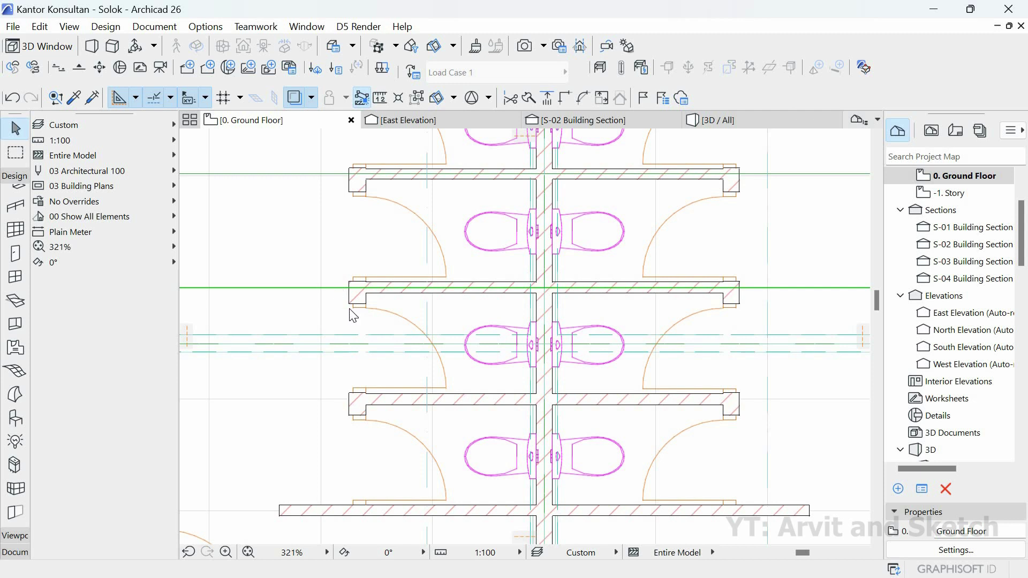
right_click(336, 315)
mouse_move(394, 374)
click(591, 447)
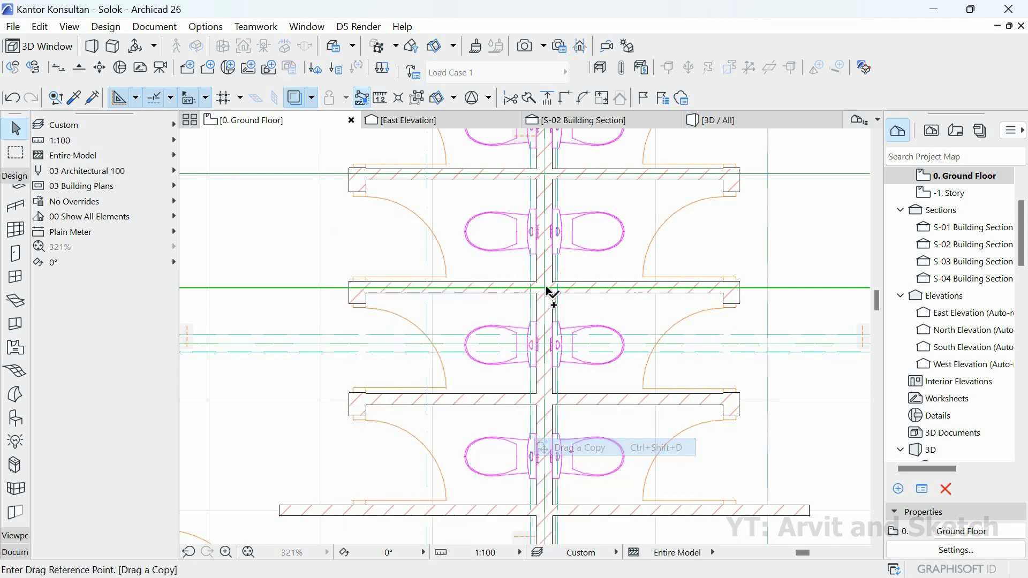
click(544, 399)
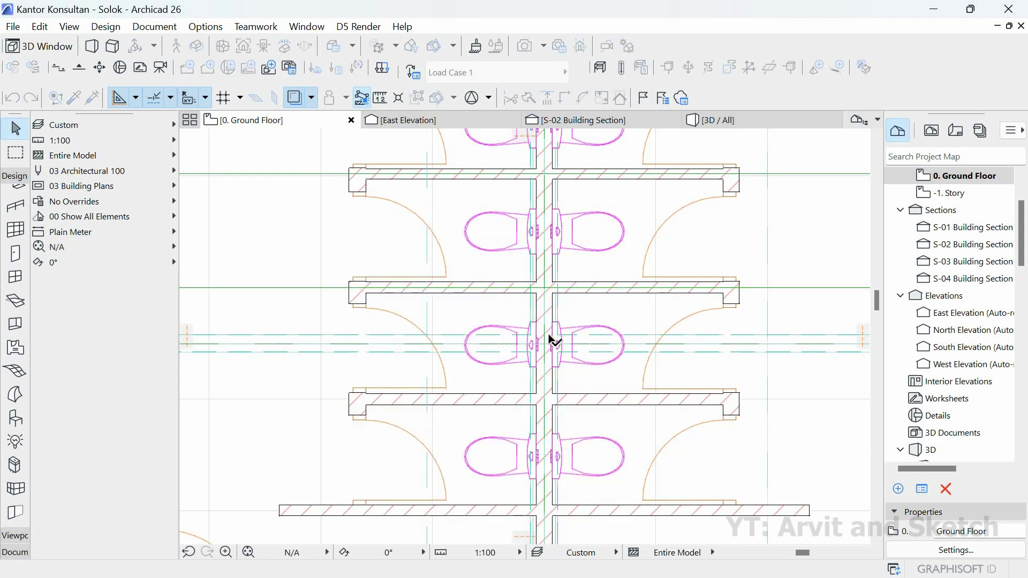
- Copy the third partition's grid line southward onto the centreline of the longer wall closing off the toilet cubicles
scroll(545, 336, down, 7)
scroll(498, 353, up, 5)
scroll(450, 312, up, 1)
right_click(451, 314)
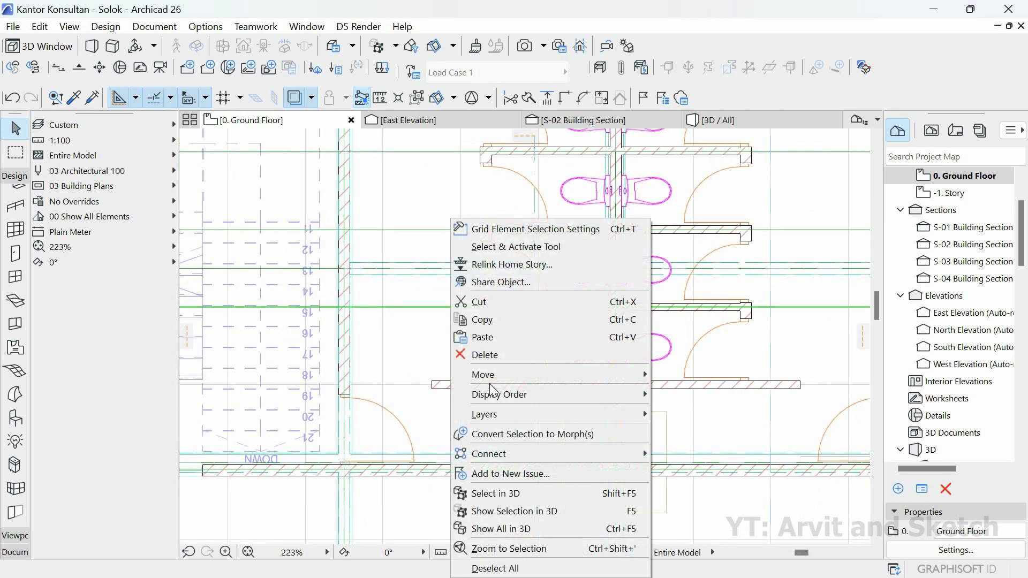
mouse_move(592, 374)
click(683, 445)
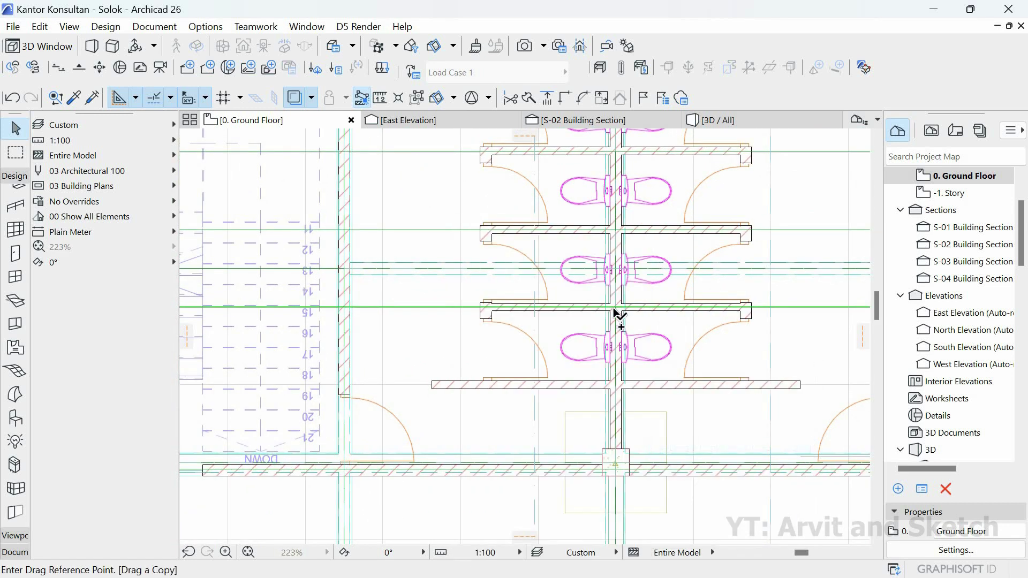
click(618, 388)
scroll(615, 394, down, 3)
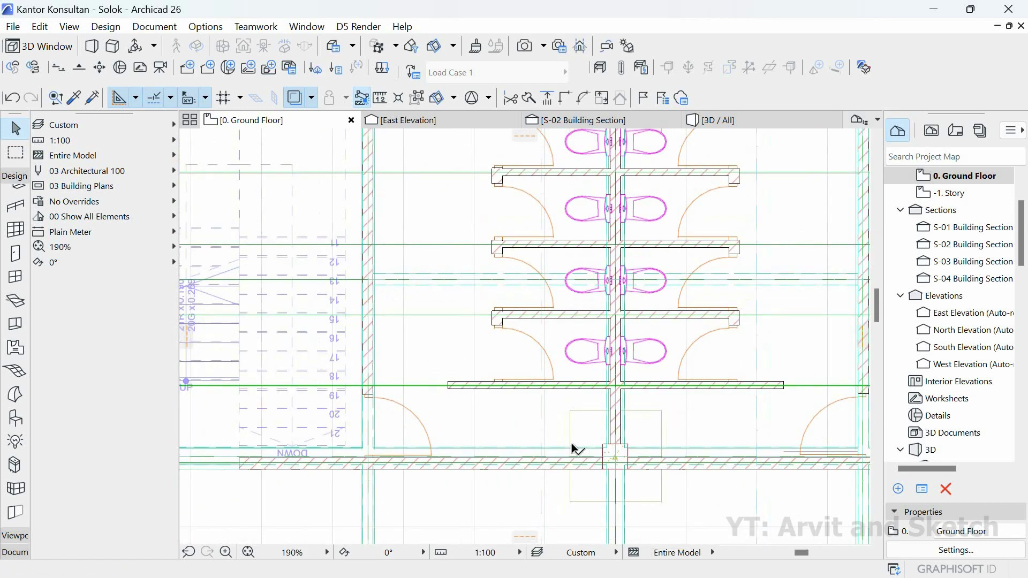
- Drag a copy of the corridor wall's grid line southward to the horizontal beam midway between grid lines G and H
scroll(474, 415, down, 6)
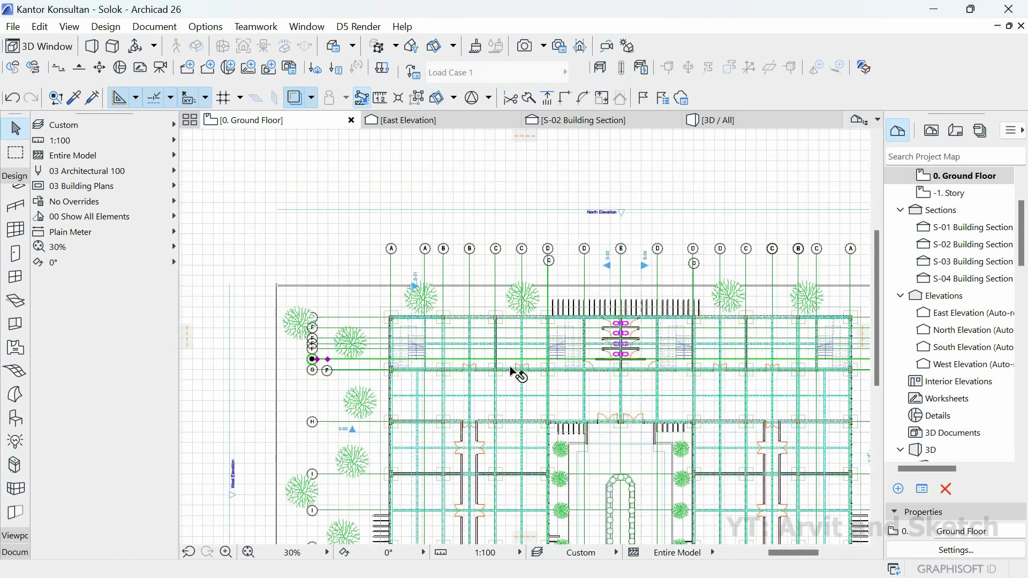
scroll(453, 315, up, 5)
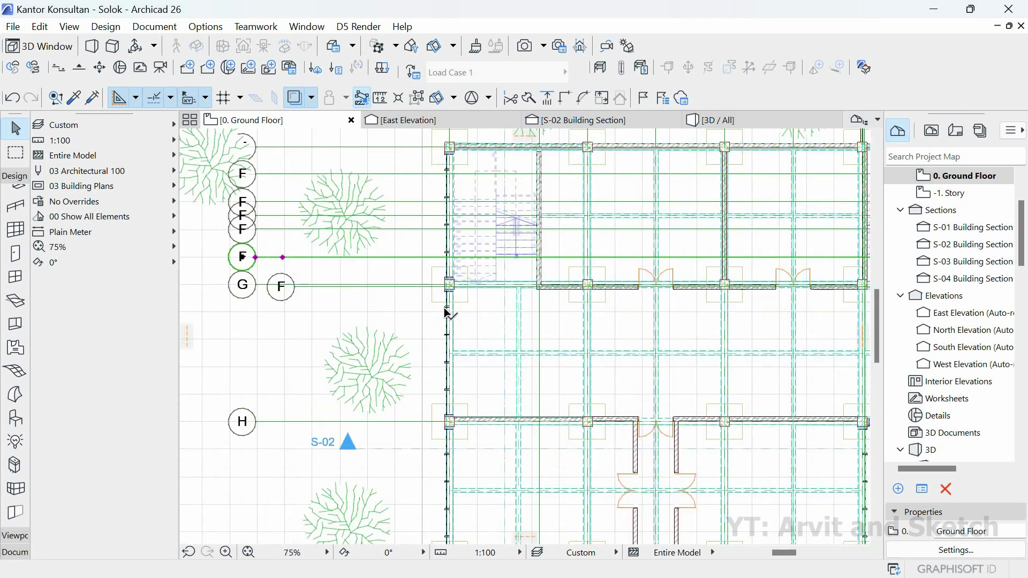
right_click(387, 273)
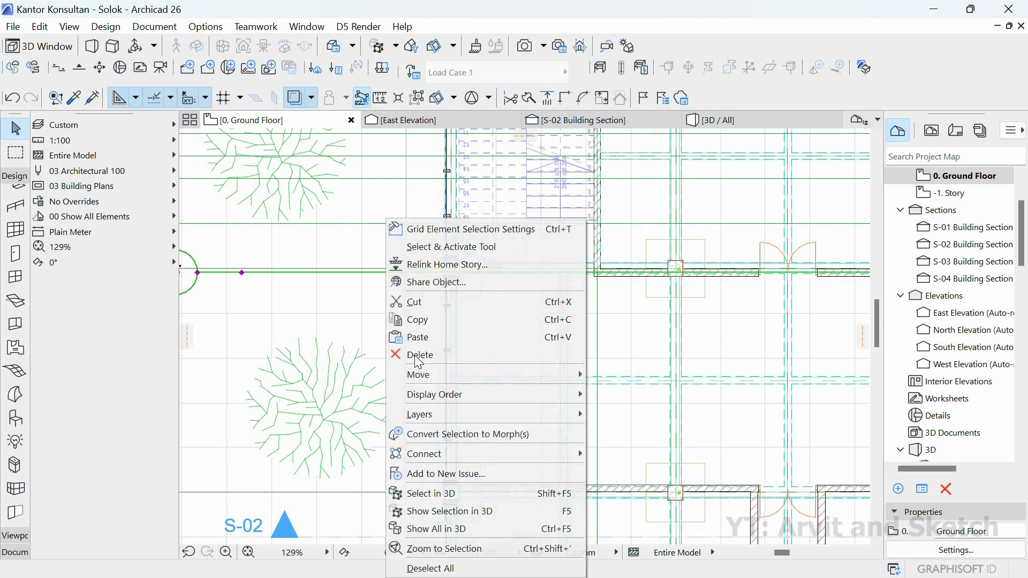
mouse_move(531, 374)
click(631, 447)
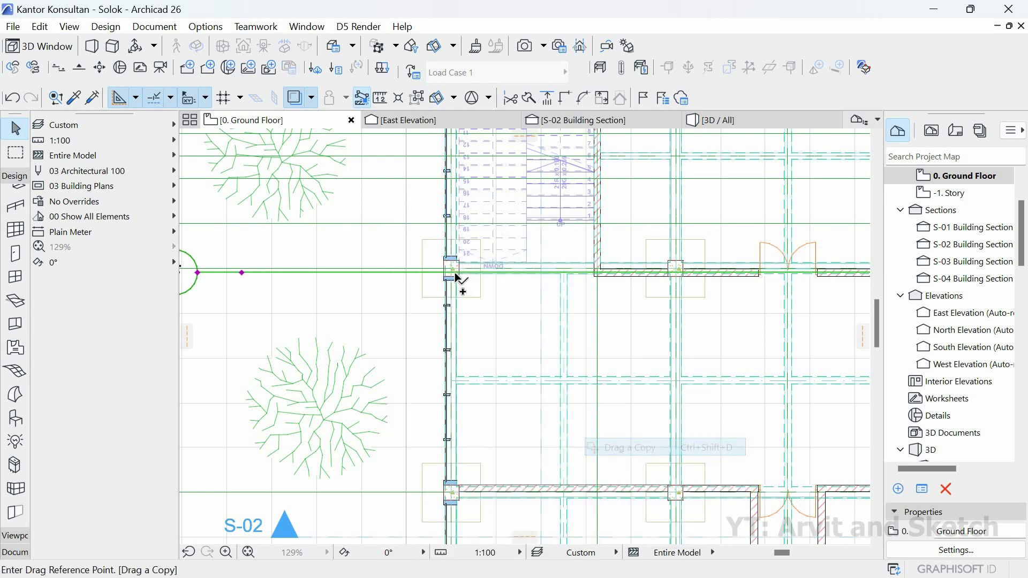
scroll(455, 275, up, 1)
scroll(621, 243, up, 3)
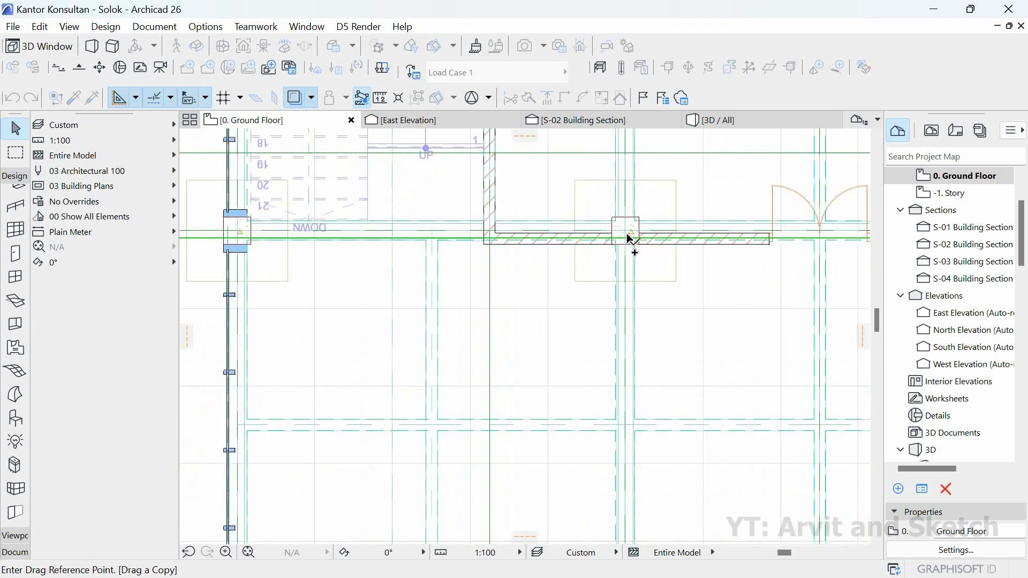
scroll(621, 370, down, 2)
scroll(620, 437, up, 3)
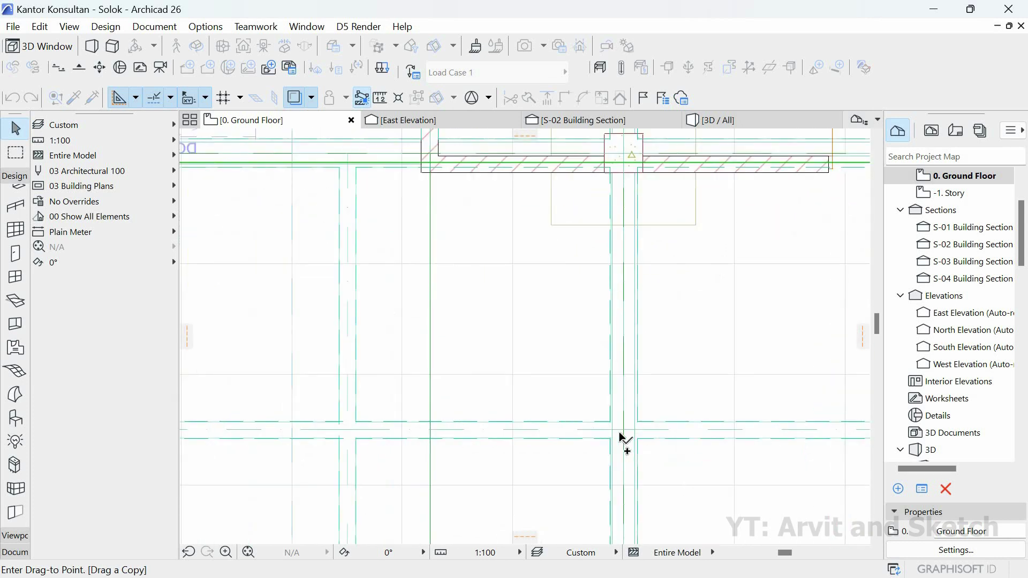
click(621, 427)
scroll(445, 328, down, 4)
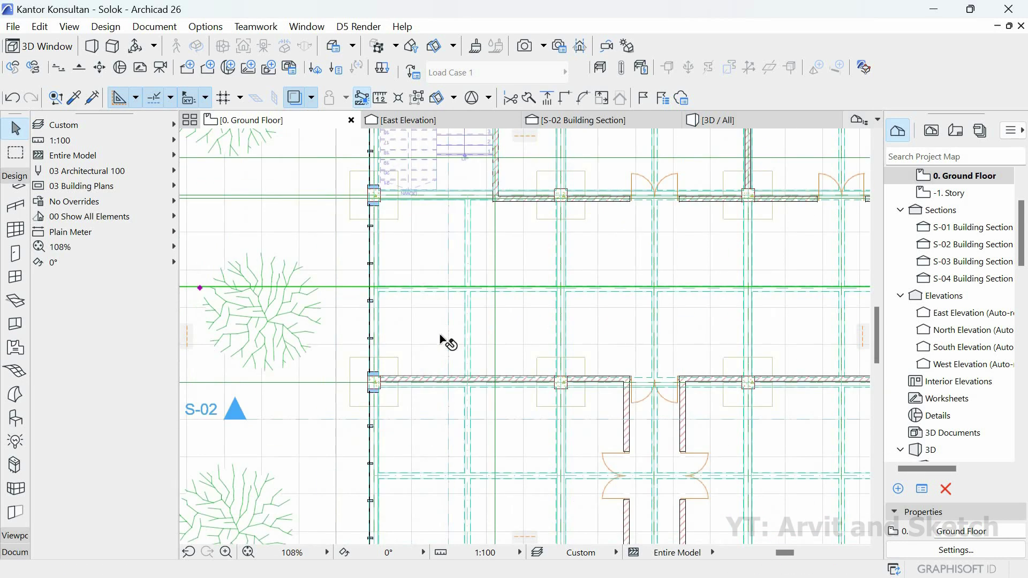
- Drag the new grid line between G and H slightly south onto the exact centreline of the horizontal beam
scroll(373, 300, up, 4)
scroll(634, 330, down, 1)
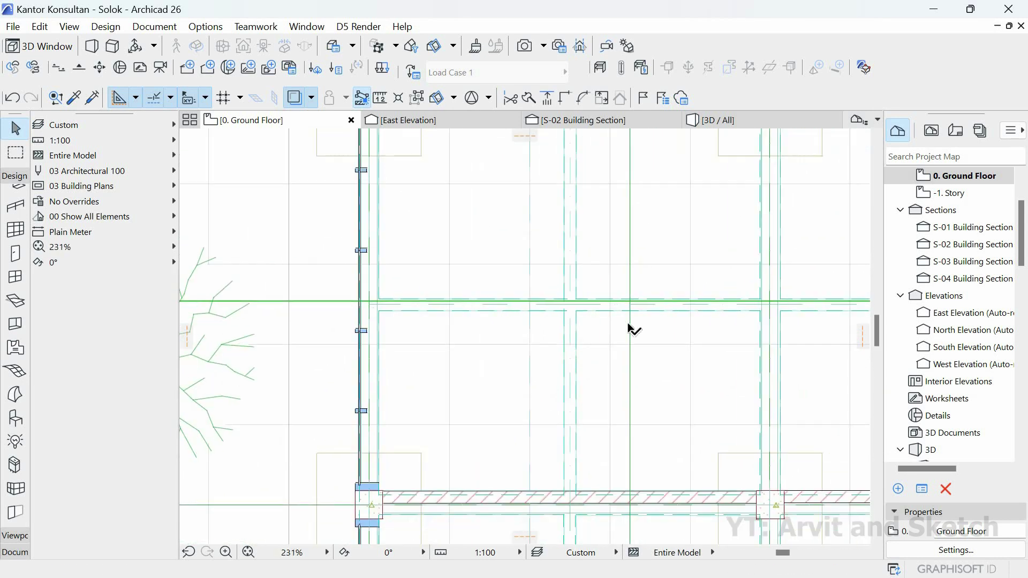
scroll(698, 292, up, 3)
click(700, 274)
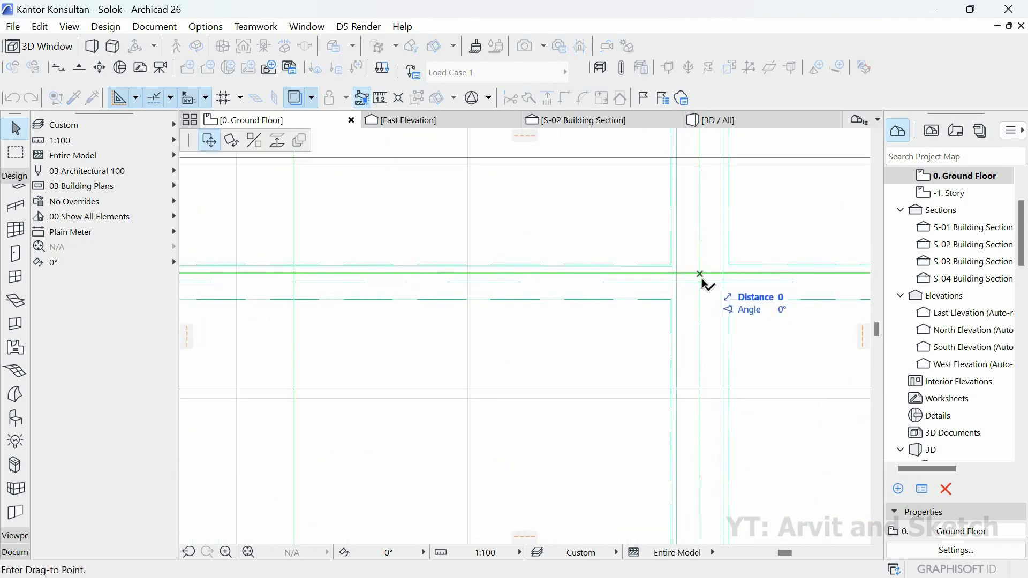
scroll(537, 341, down, 6)
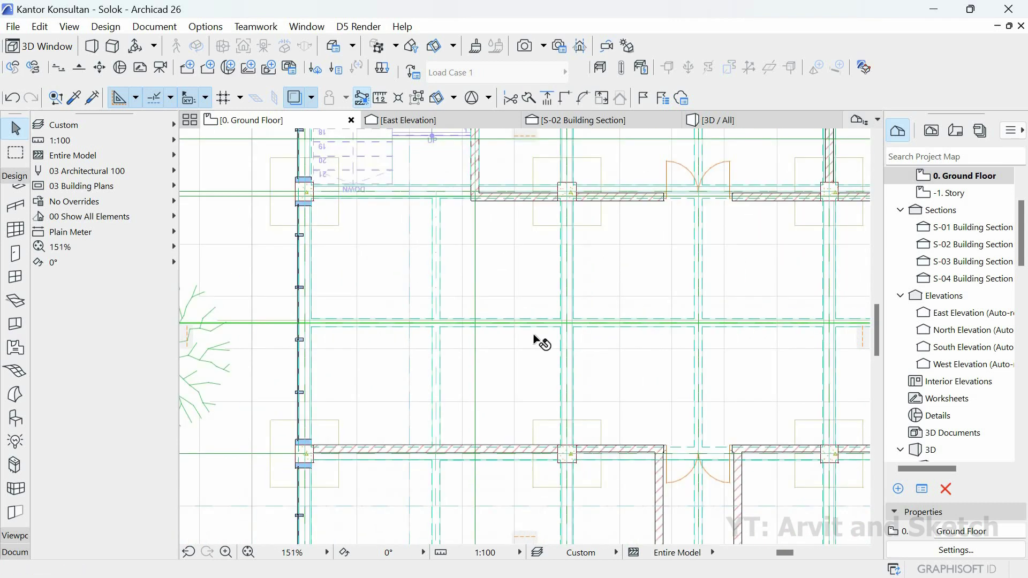
scroll(263, 338, up, 4)
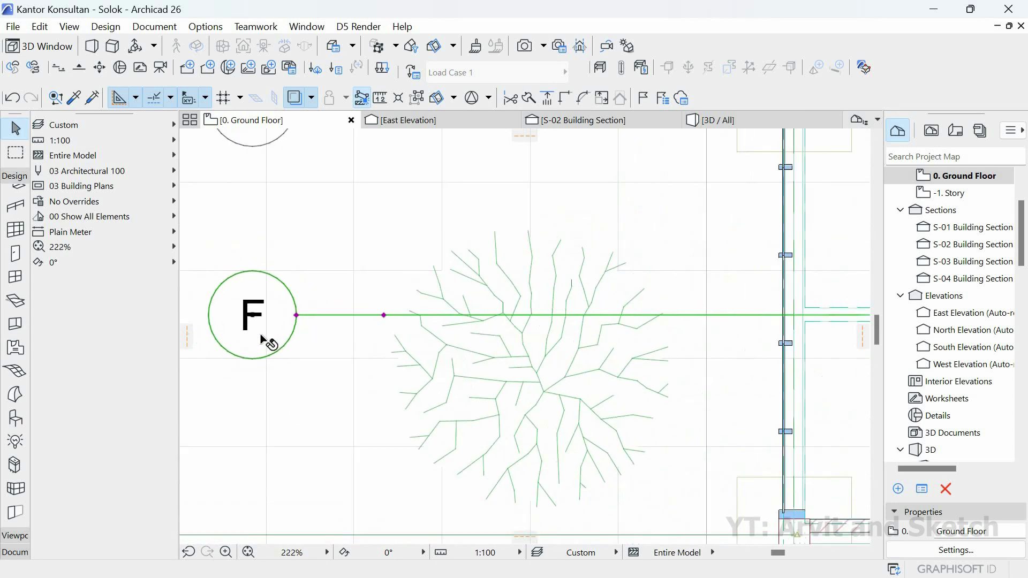
scroll(266, 340, down, 4)
scroll(378, 316, down, 3)
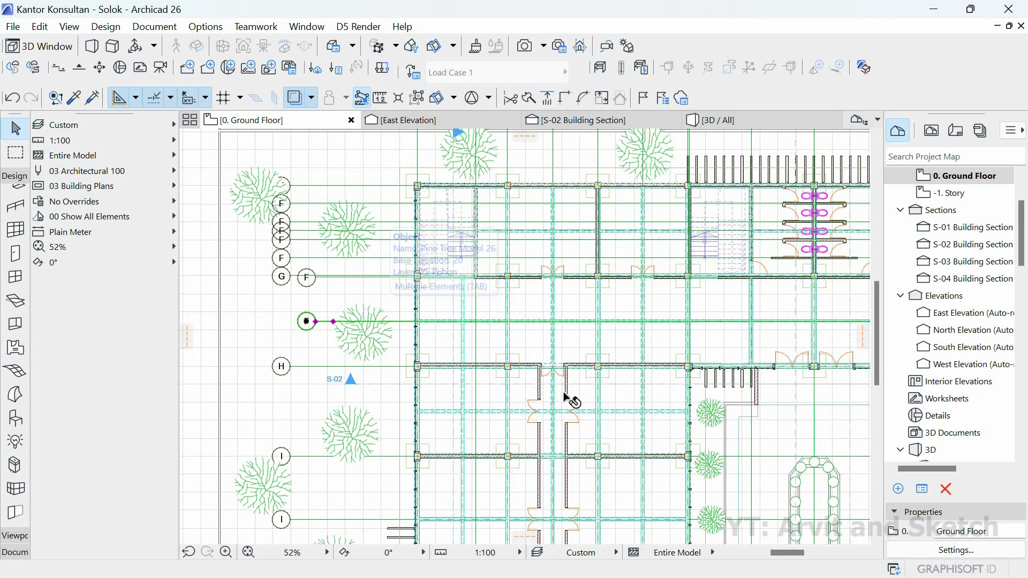
- Drag a copy of the westernmost vertical grid line A eastward onto the centreline of the first intermediate beam south of the western stairs
scroll(404, 321, up, 7)
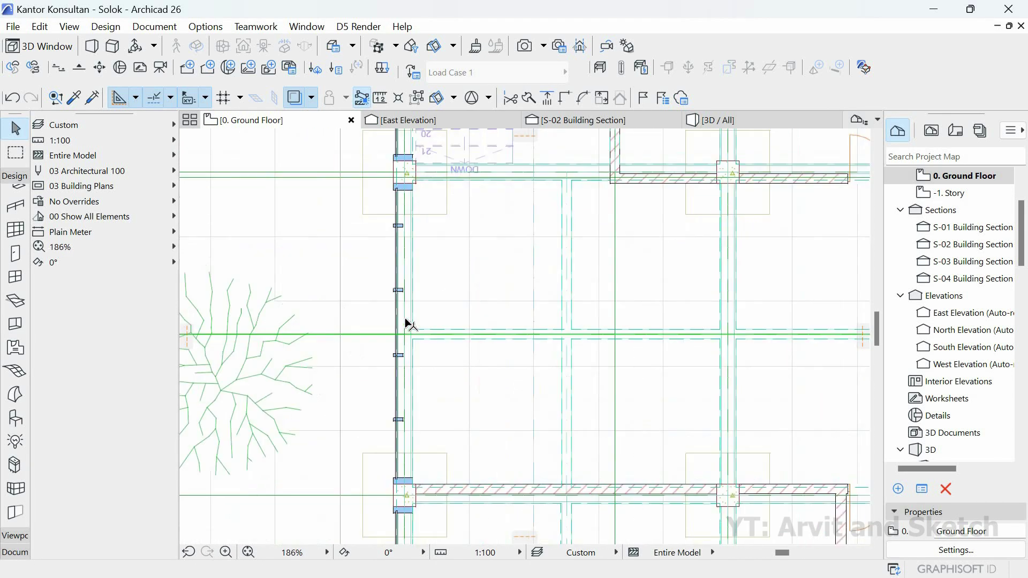
scroll(402, 356, down, 8)
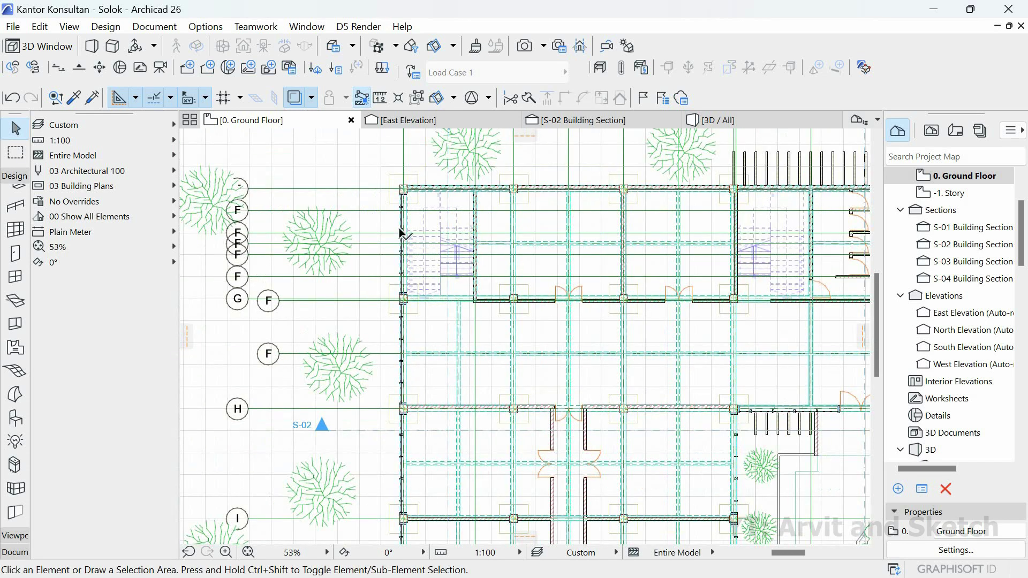
right_click(406, 171)
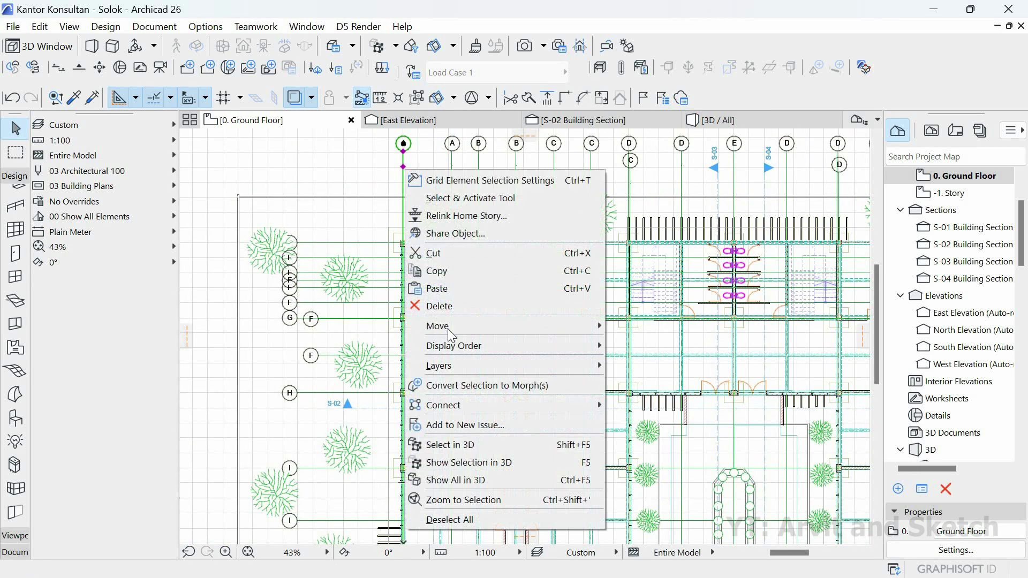
mouse_move(448, 326)
key(Return)
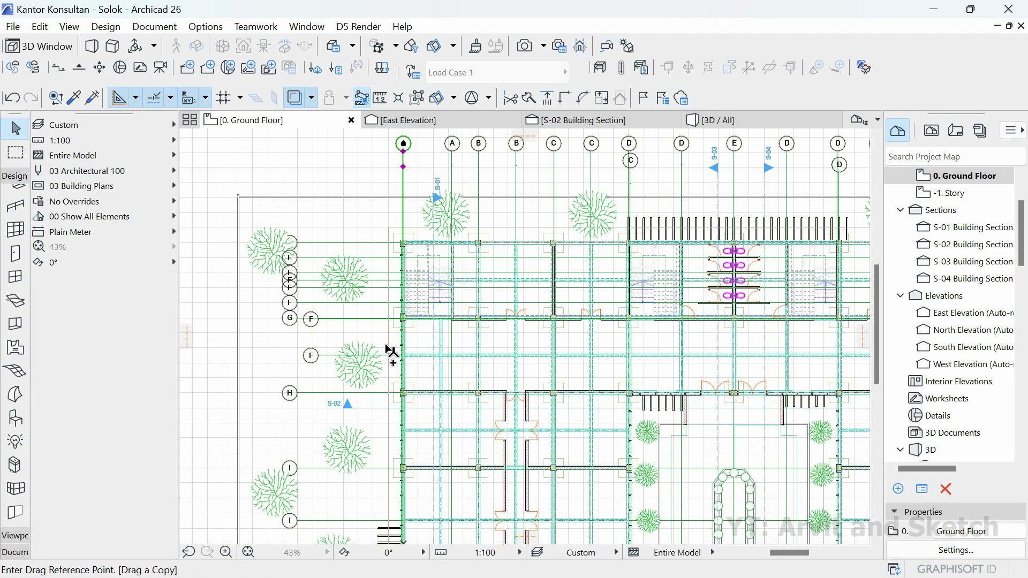
scroll(374, 338, up, 6)
click(371, 324)
scroll(402, 333, down, 2)
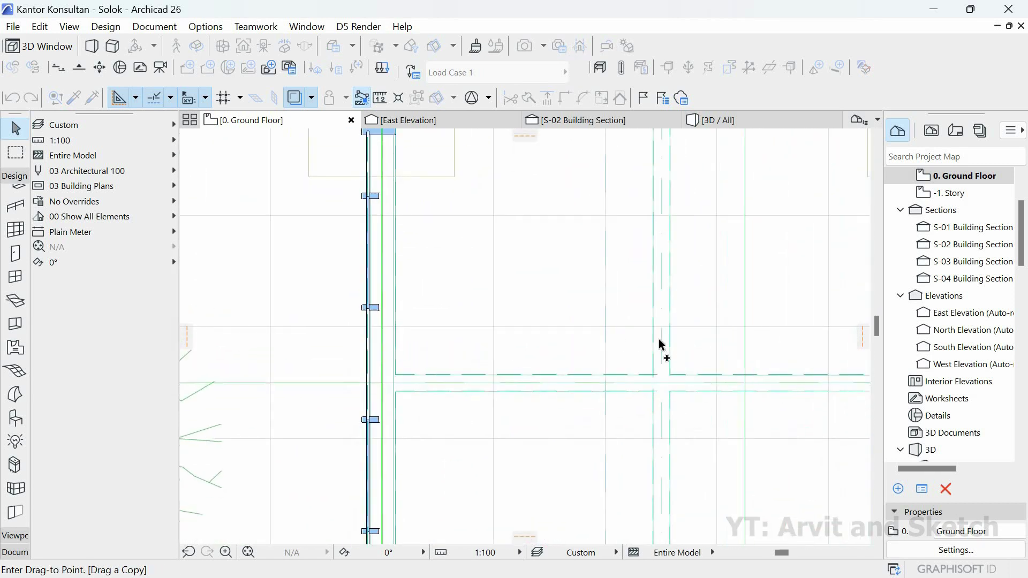
click(467, 351)
scroll(474, 351, down, 3)
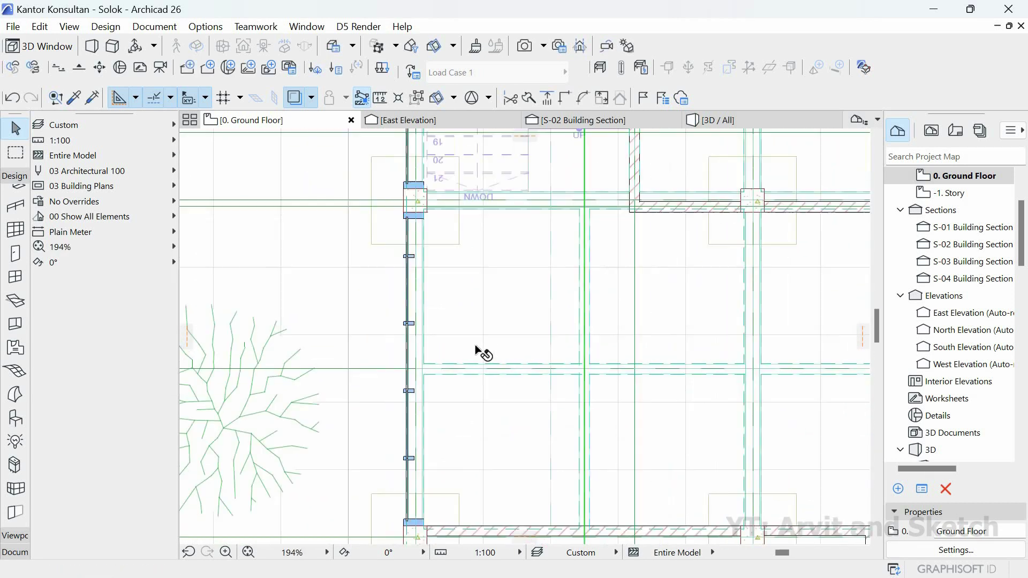
- Drag a copy of the easternmost vertical grid line A westward onto the centreline of the intermediate beam south of the eastern stairs
middle_drag(316, 343, 318, 341)
scroll(318, 341, down, 1)
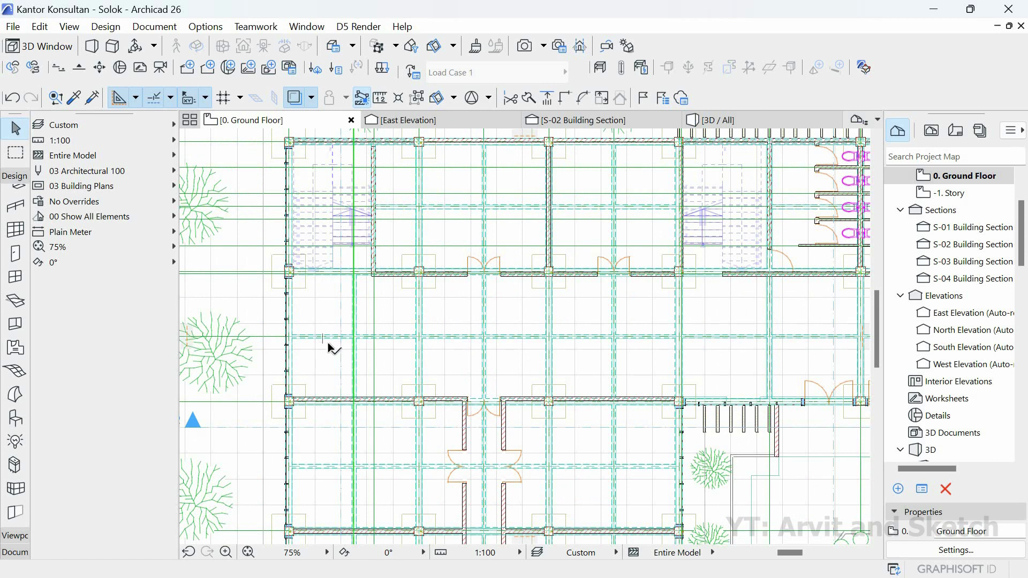
scroll(650, 349, down, 4)
middle_drag(649, 349, 484, 348)
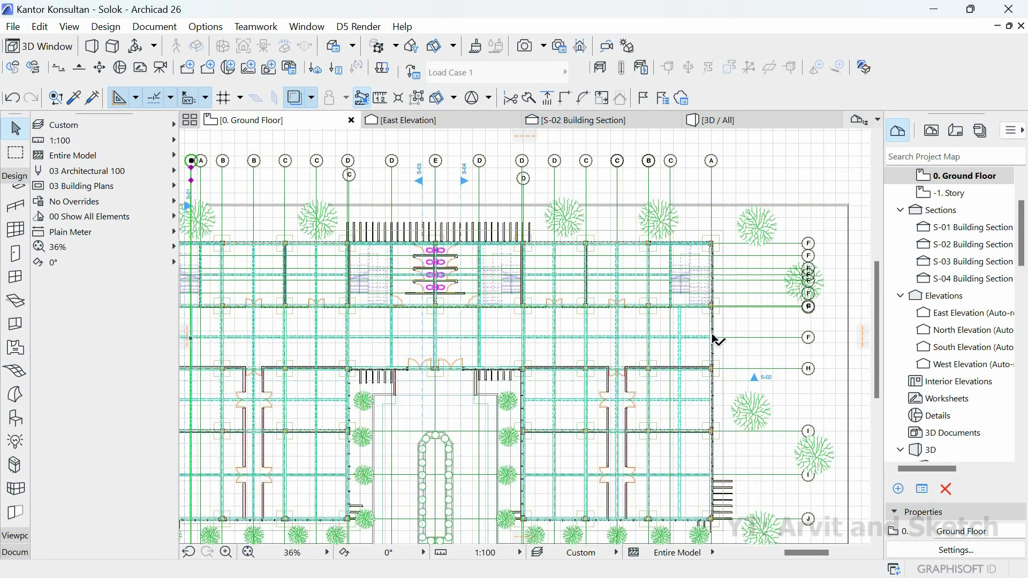
scroll(690, 343, up, 7)
scroll(675, 333, down, 3)
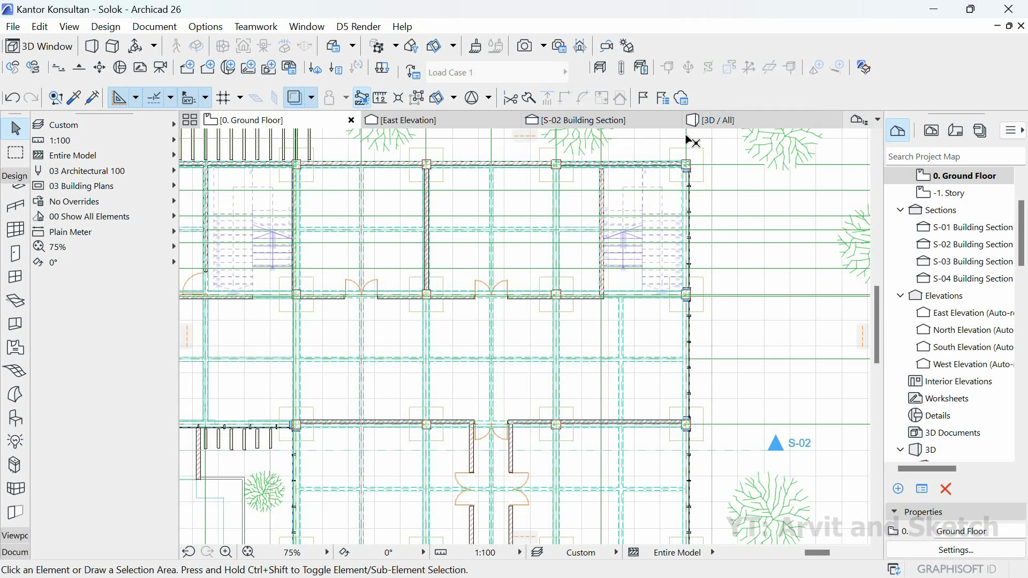
middle_drag(690, 121, 696, 176)
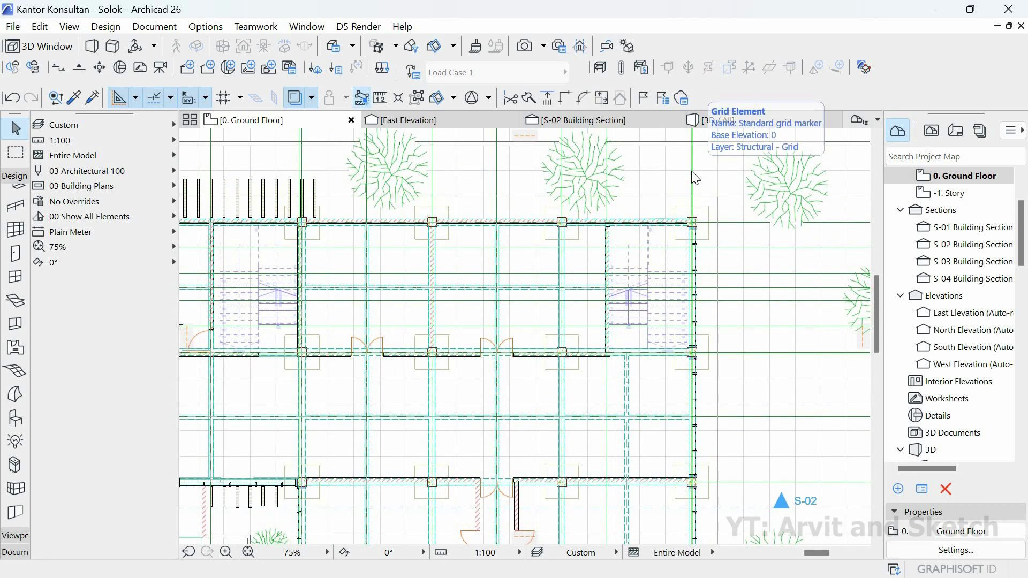
right_click(692, 172)
mouse_move(775, 327)
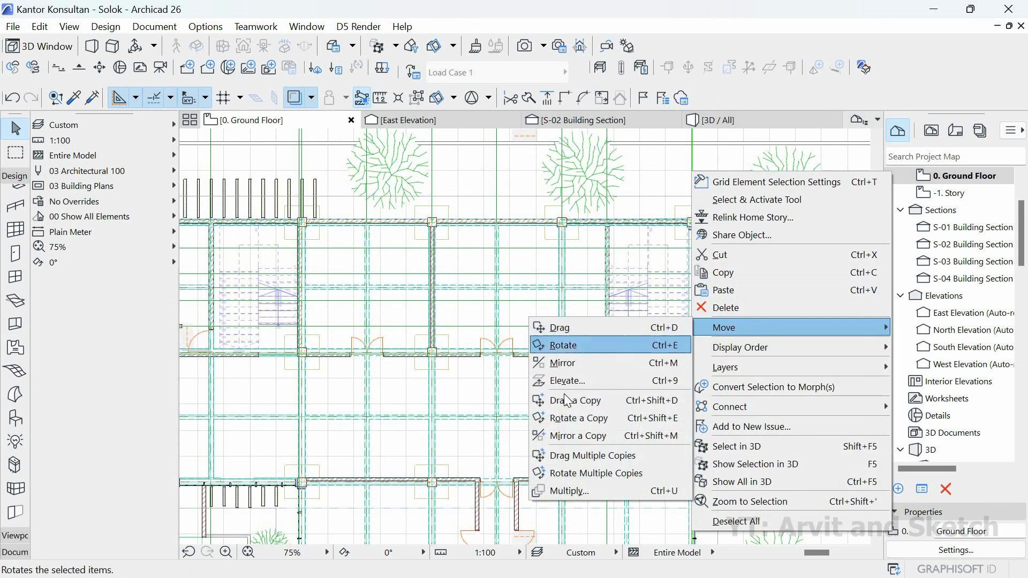
click(664, 411)
scroll(696, 393, up, 3)
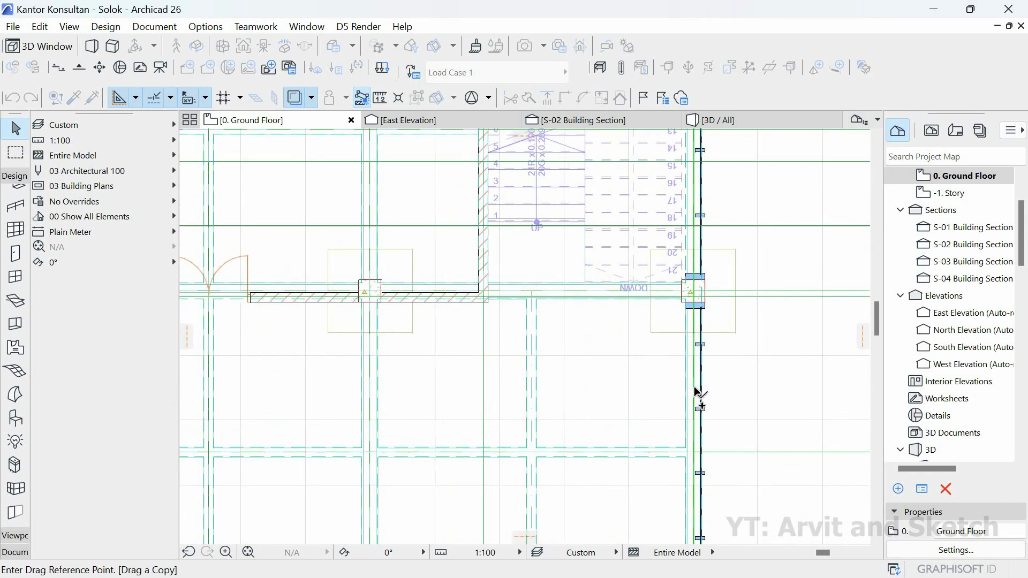
scroll(462, 369, down, 6)
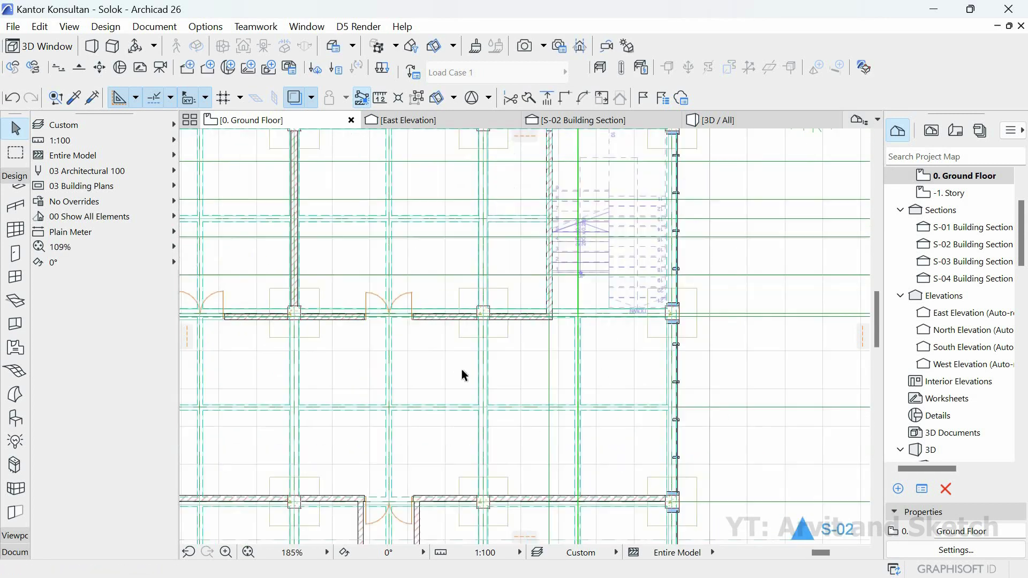
scroll(381, 370, up, 4)
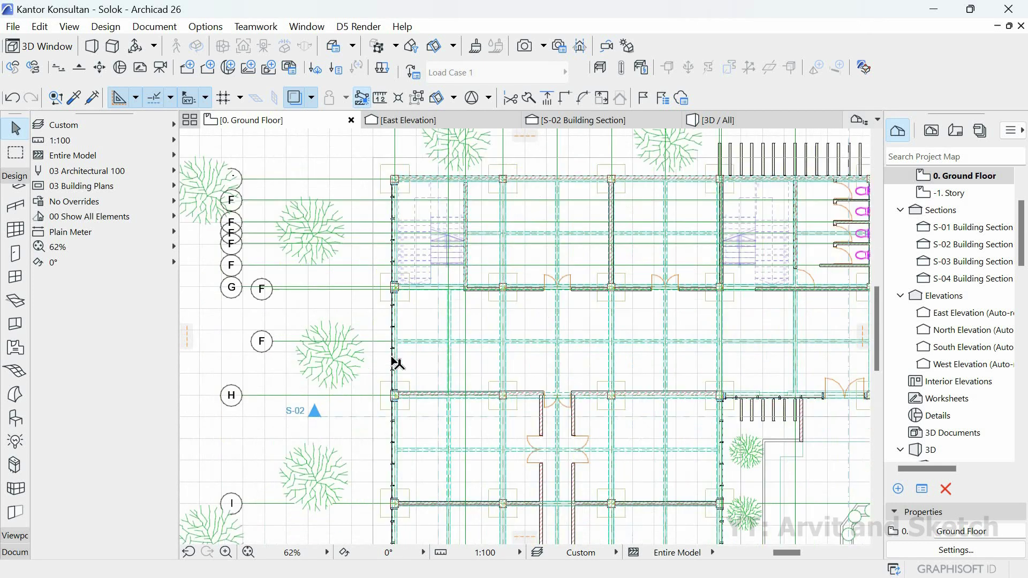
- Drag a copy of horizontal grid line H slightly north onto the centreline of the adjacent hatched wall
scroll(418, 444, up, 5)
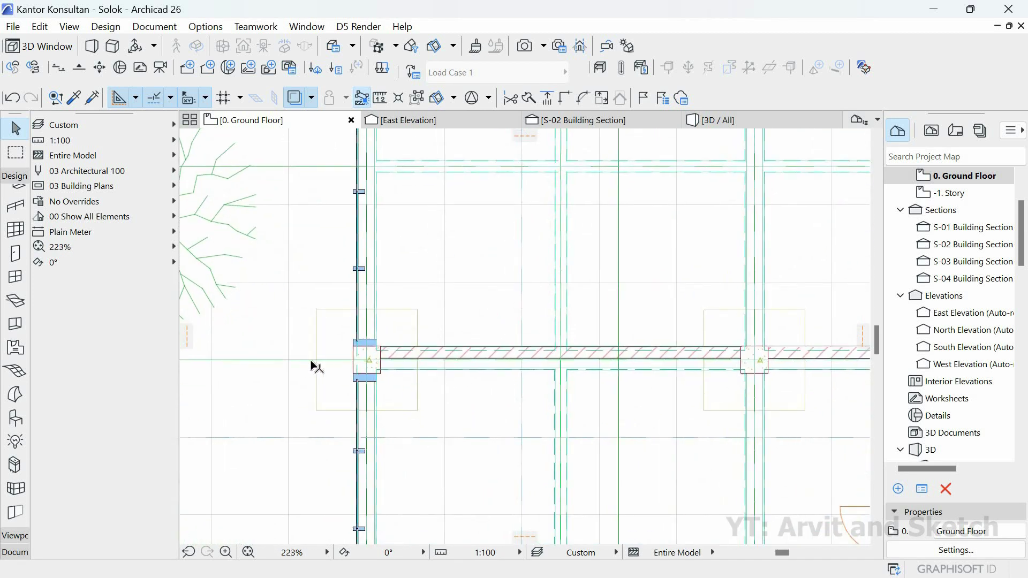
right_click(357, 358)
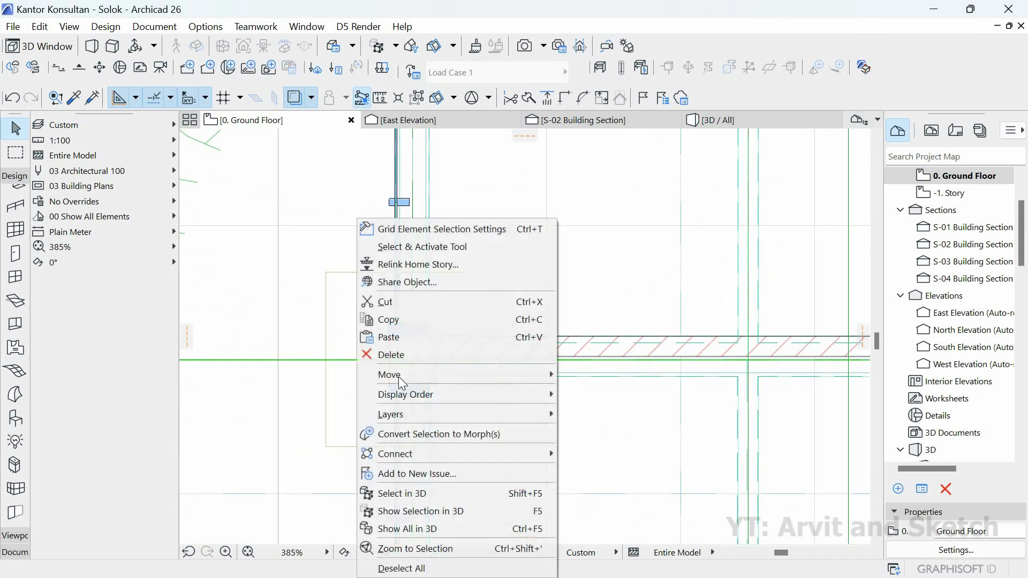
mouse_move(459, 372)
click(596, 447)
scroll(506, 362, up, 2)
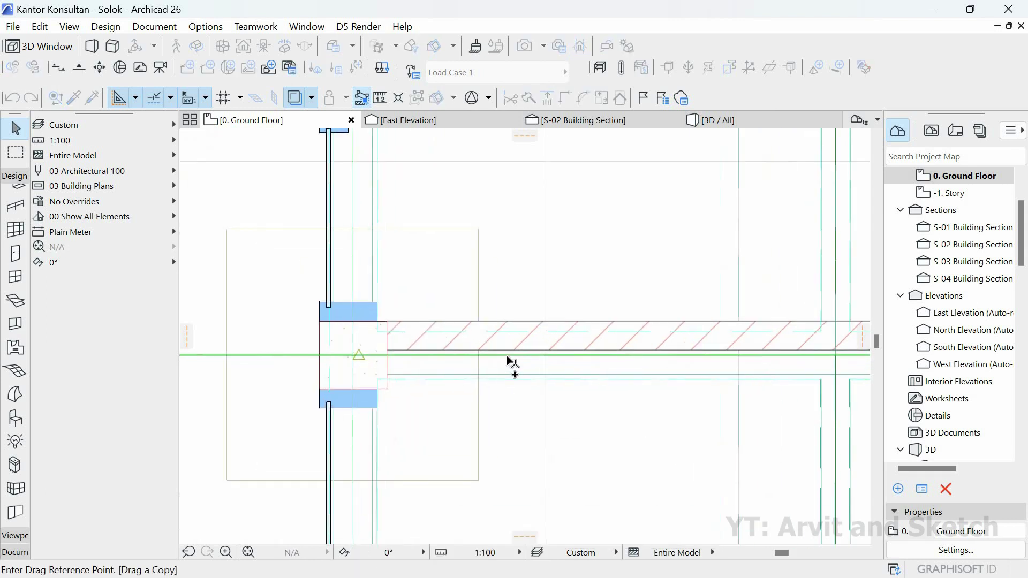
click(508, 339)
- Drag a copy of the original grid line H 250 southward onto the centreline of the horizontal beam midway between H and I
scroll(481, 356, down, 5)
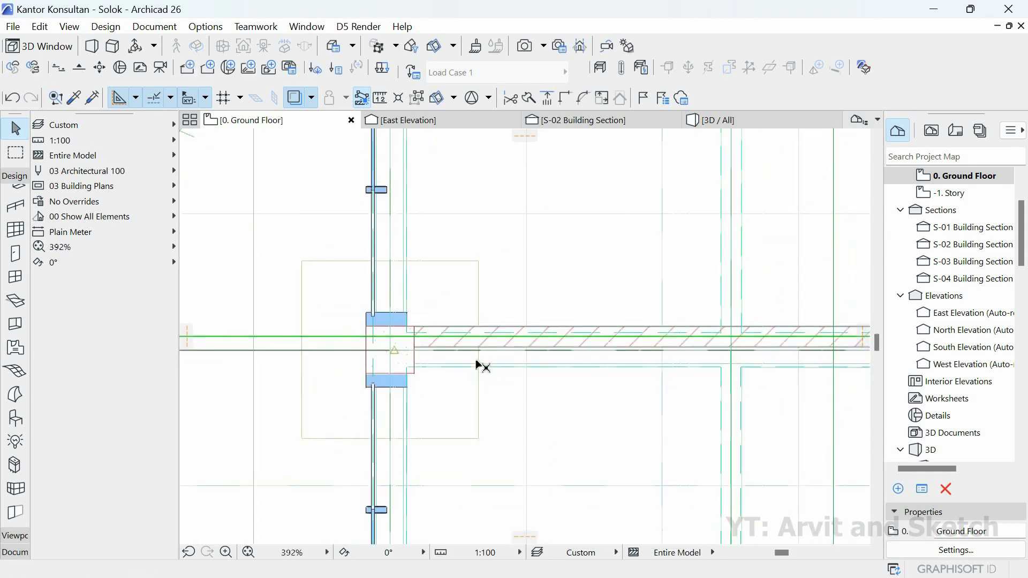
scroll(455, 364, down, 3)
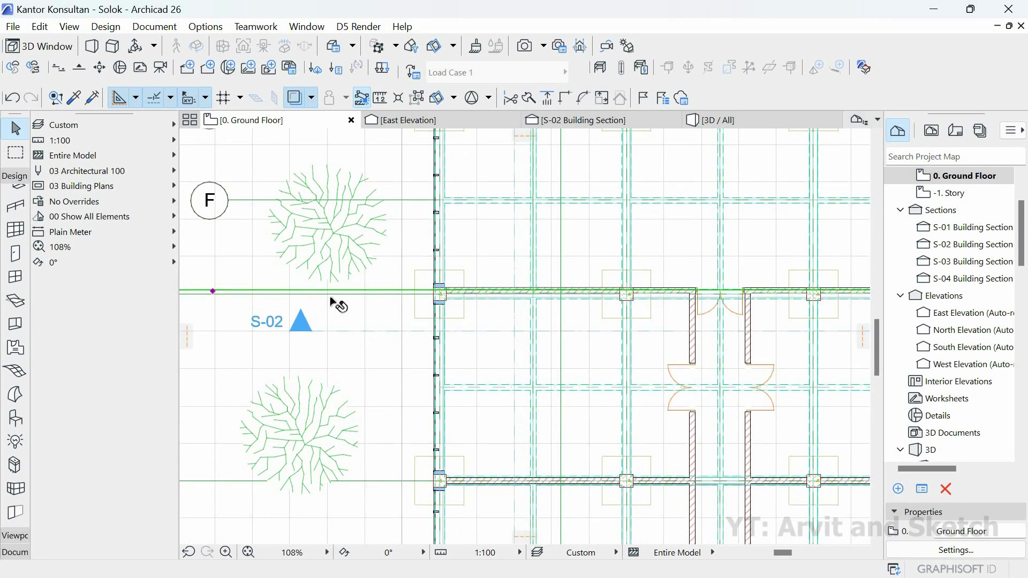
right_click(344, 311)
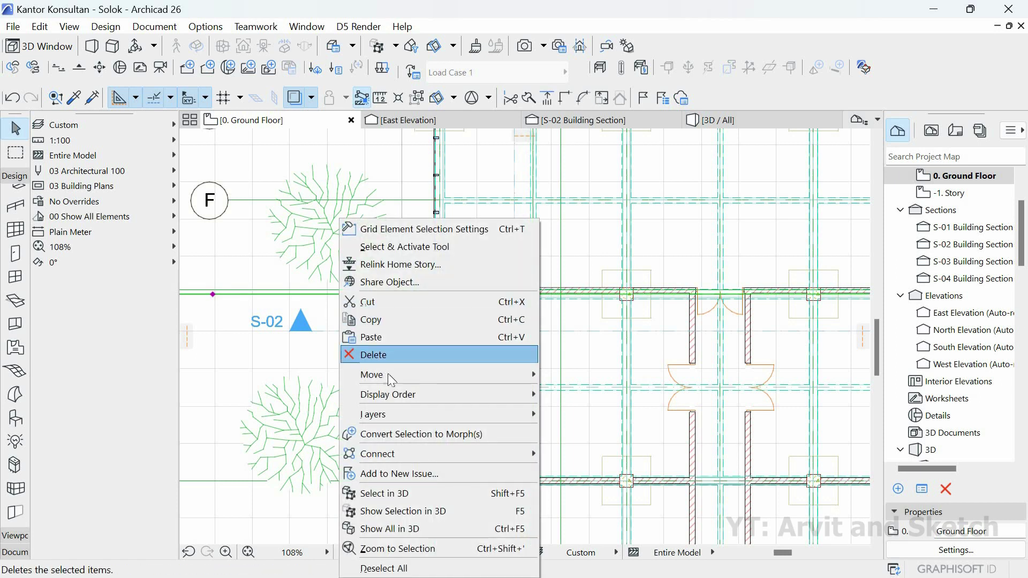
mouse_move(508, 375)
key(Return)
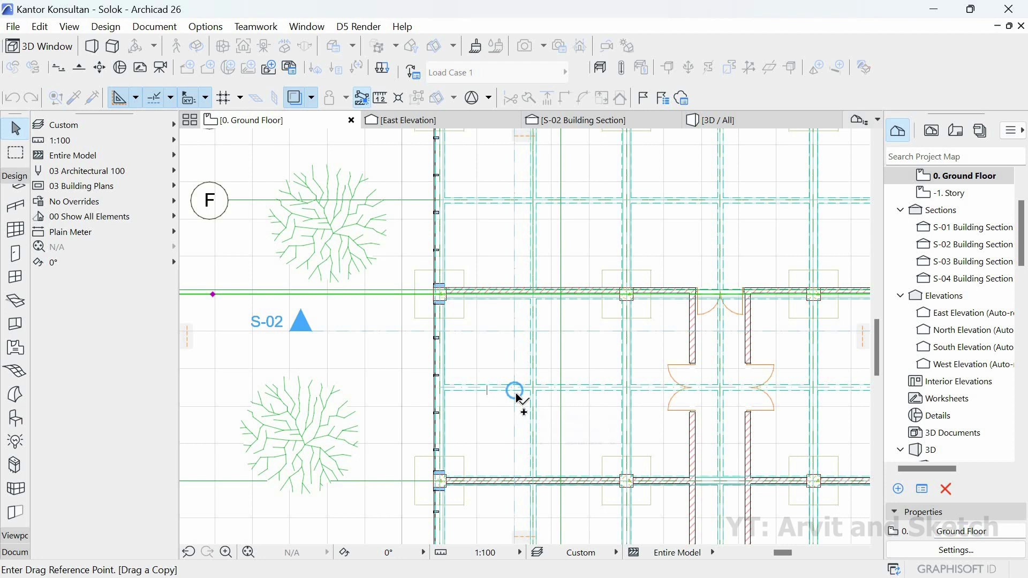
scroll(489, 275, up, 6)
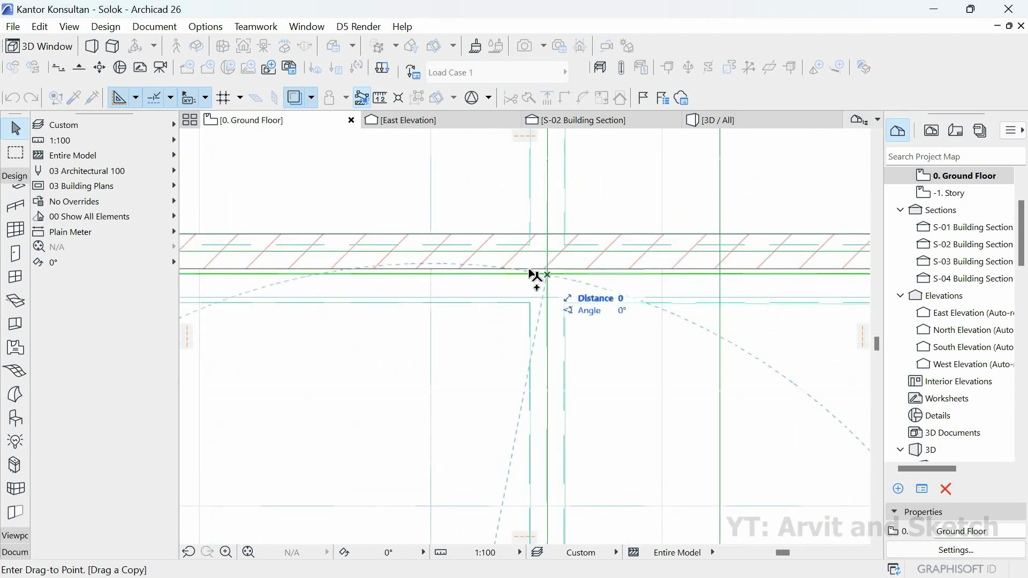
scroll(536, 276, down, 3)
scroll(543, 433, up, 3)
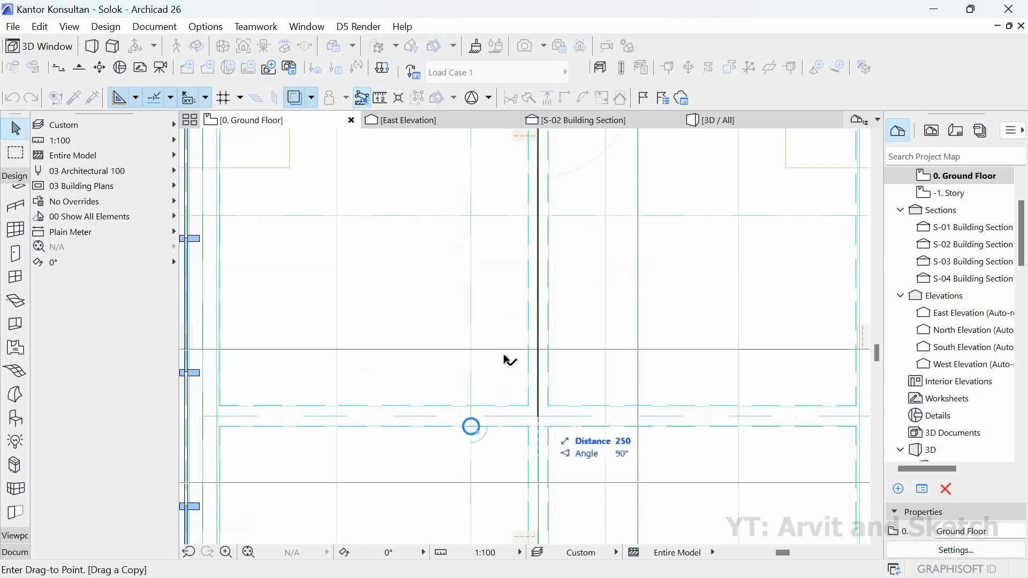
- Drag a copy of horizontal grid line I southward onto the centreline of the beam between grid lines I and J
scroll(509, 407, down, 5)
scroll(511, 447, up, 2)
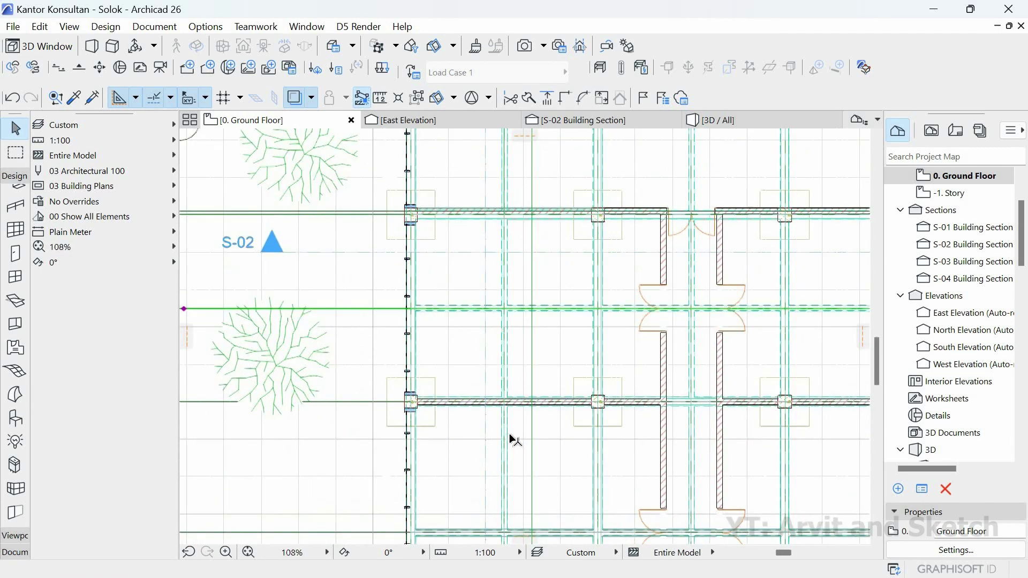
scroll(514, 439, up, 3)
scroll(385, 364, down, 3)
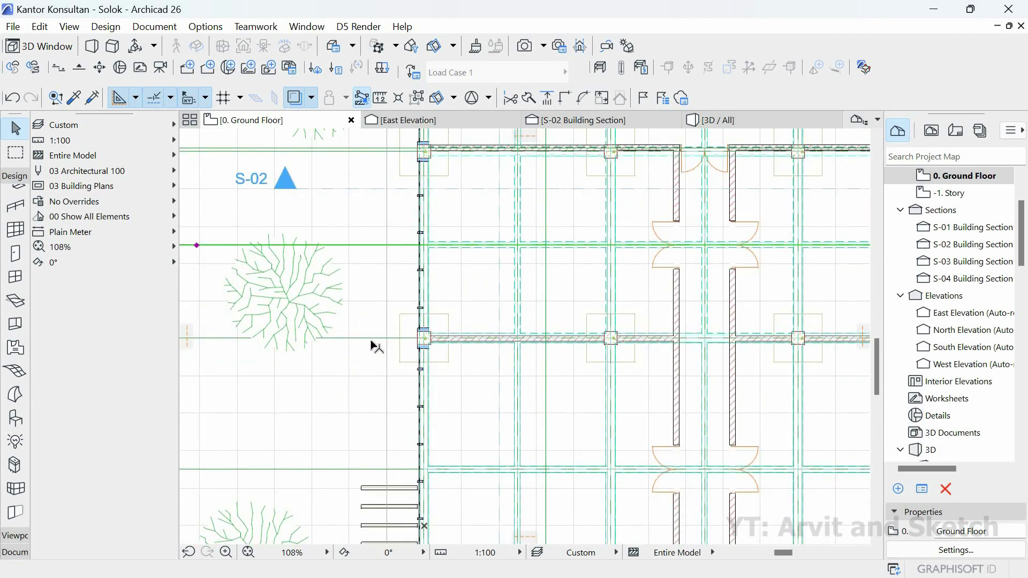
right_click(371, 342)
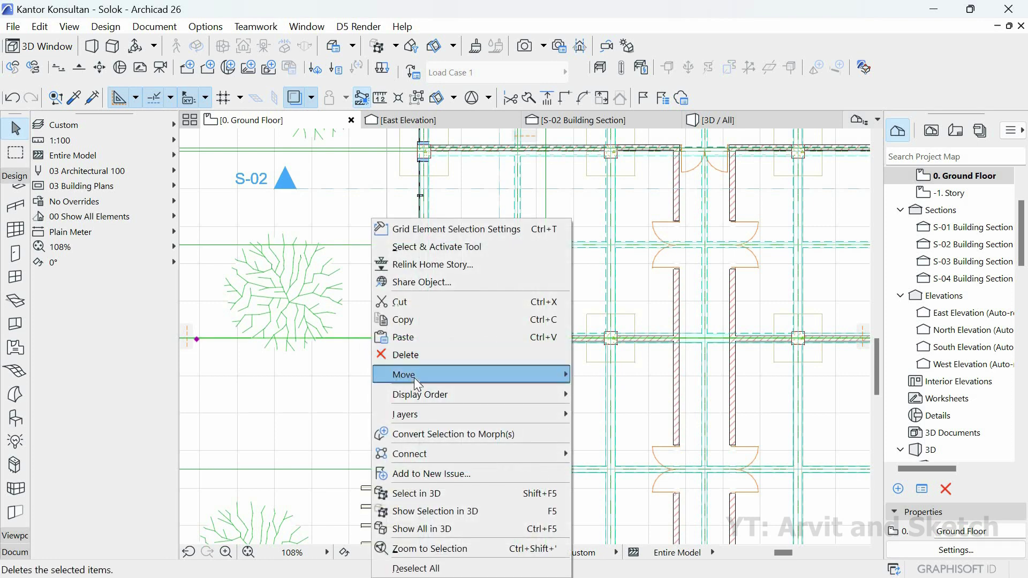
mouse_move(423, 381)
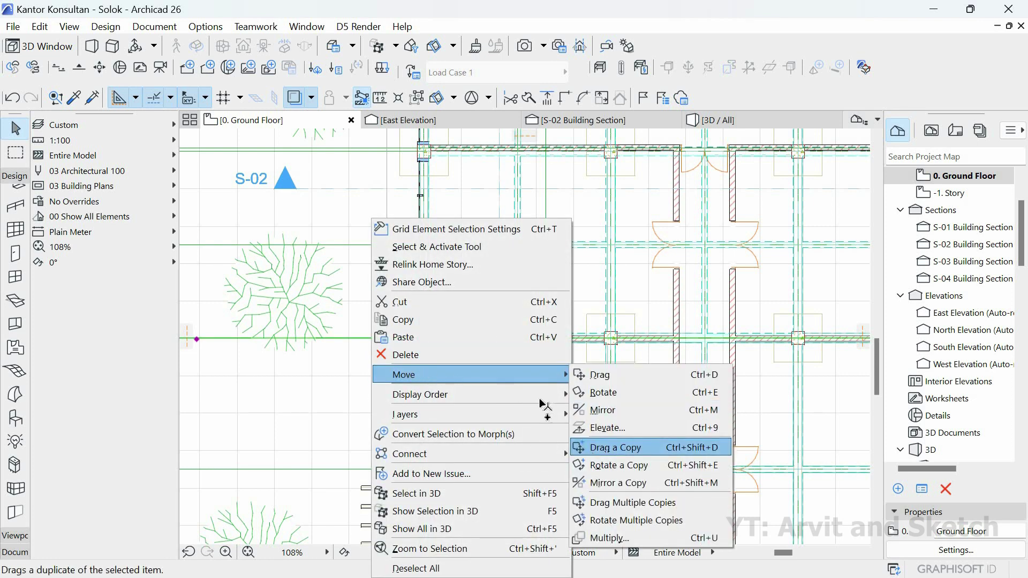
key(Return)
scroll(497, 273, up, 5)
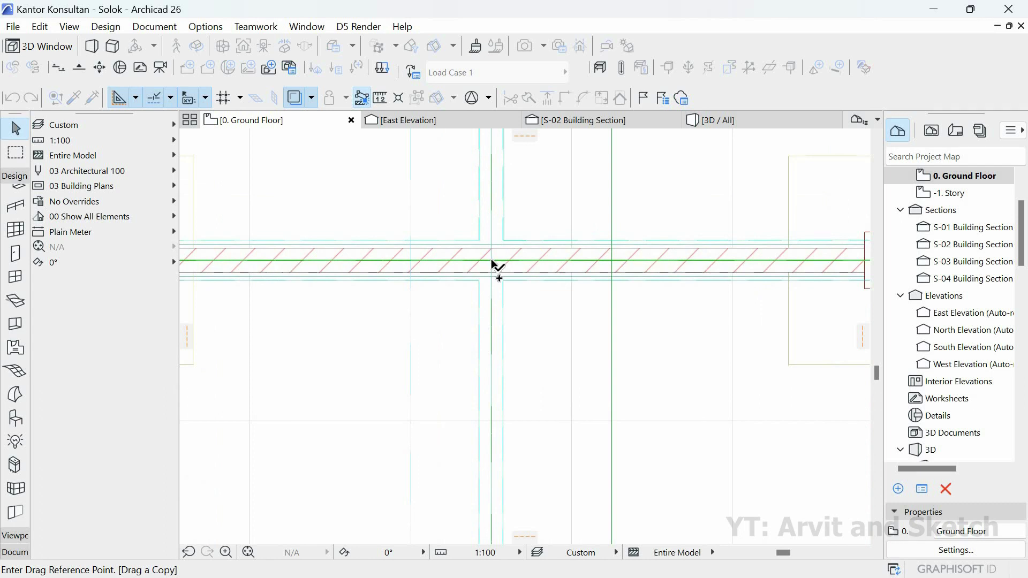
scroll(478, 420, down, 4)
scroll(491, 385, up, 4)
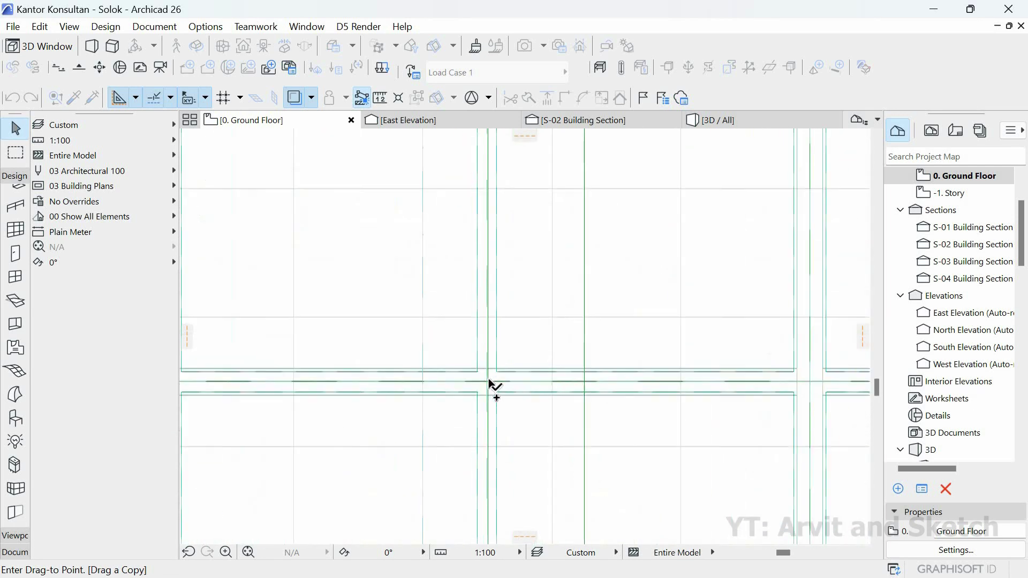
click(488, 383)
scroll(498, 316, down, 5)
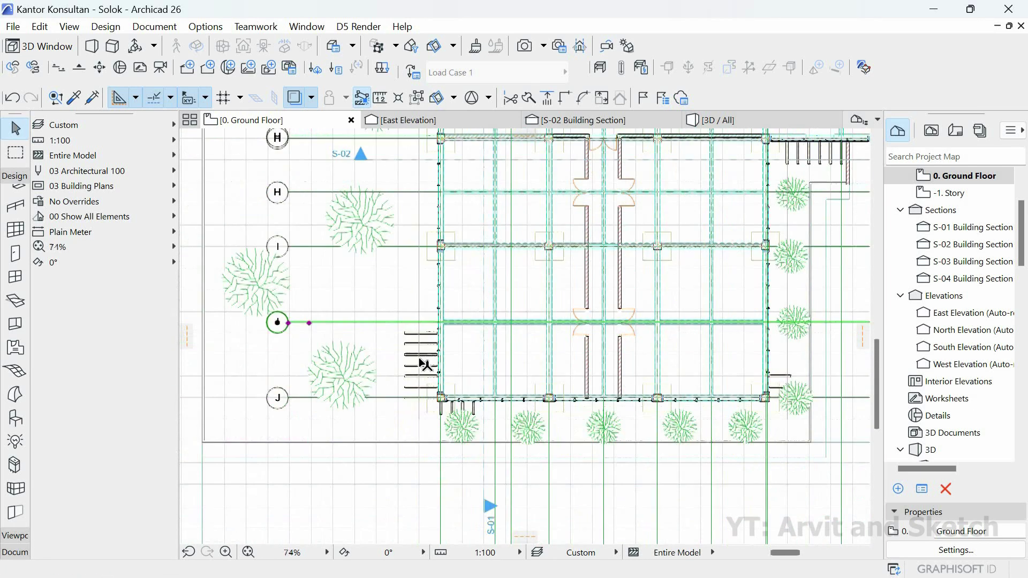
scroll(593, 412, up, 5)
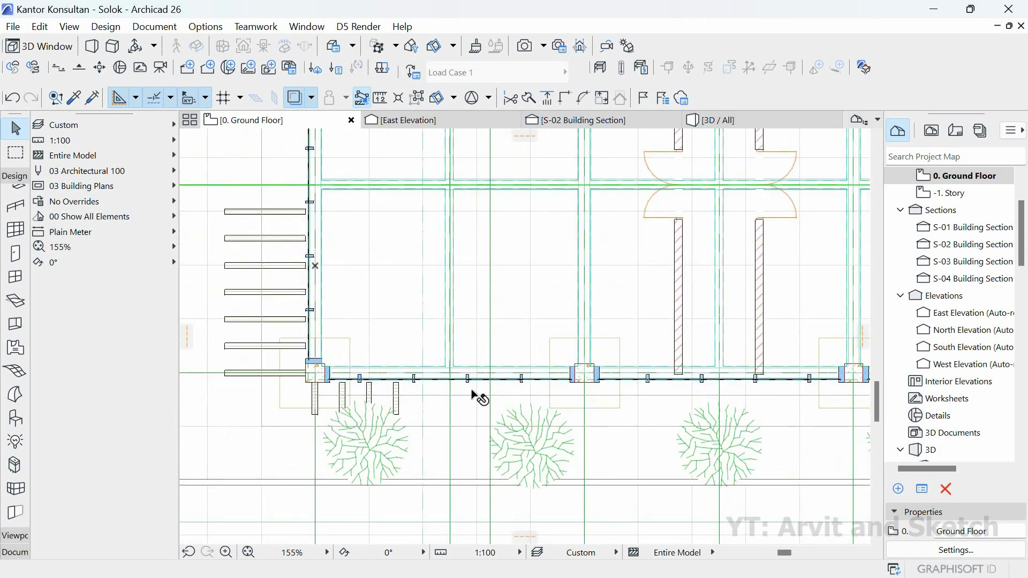
scroll(471, 394, down, 1)
scroll(503, 395, down, 2)
middle_drag(540, 386, 441, 480)
scroll(444, 479, up, 2)
click(442, 480)
key(ctrl+shift+d)
click(442, 480)
right_click(440, 481)
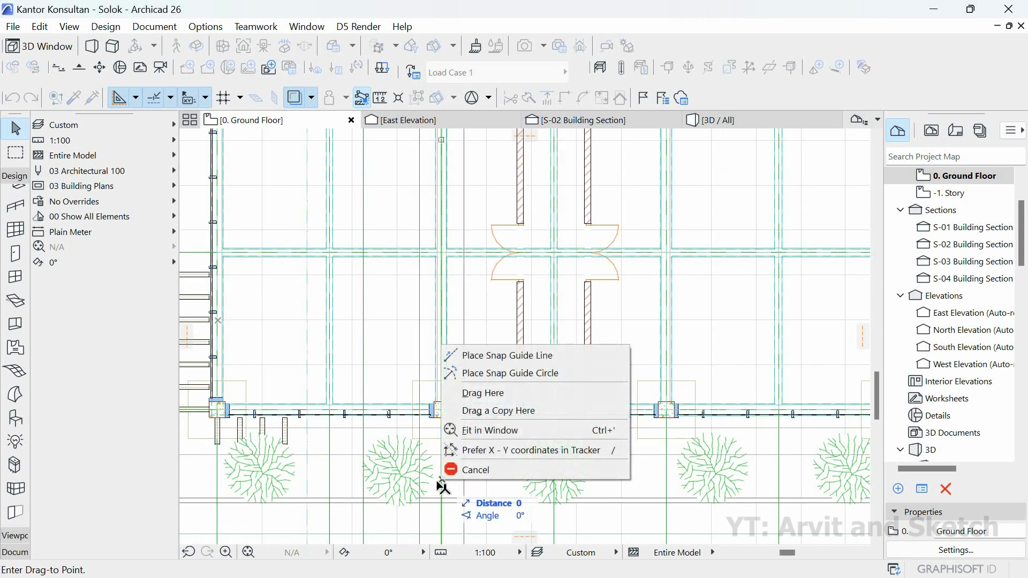
key(Escape)
key(Escape)
- Drag a copy of the vertical grid line at the west wing's second column eastward onto the western corridor wall's centreline
right_click(444, 484)
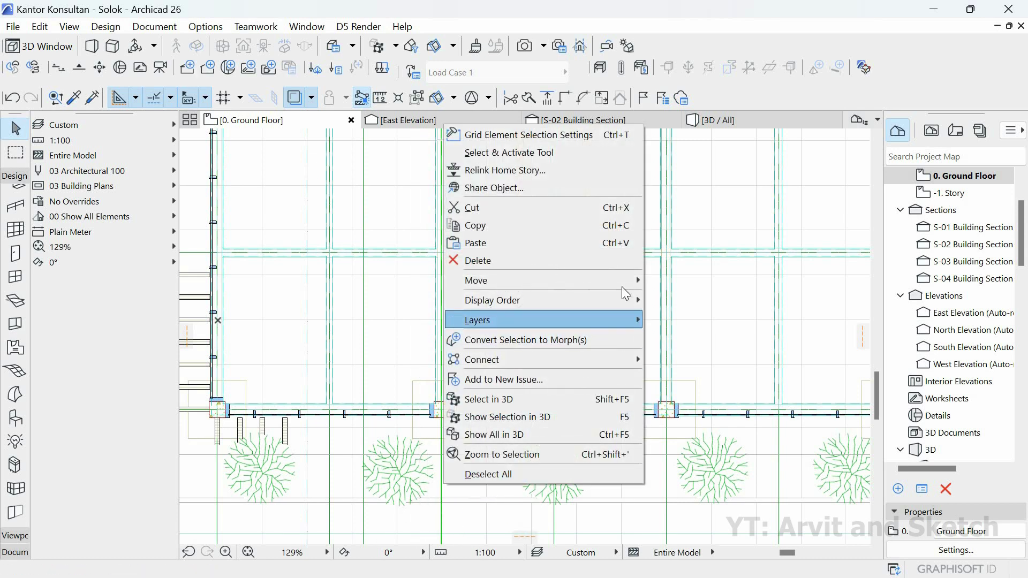
mouse_move(477, 280)
click(685, 352)
scroll(453, 377, up, 4)
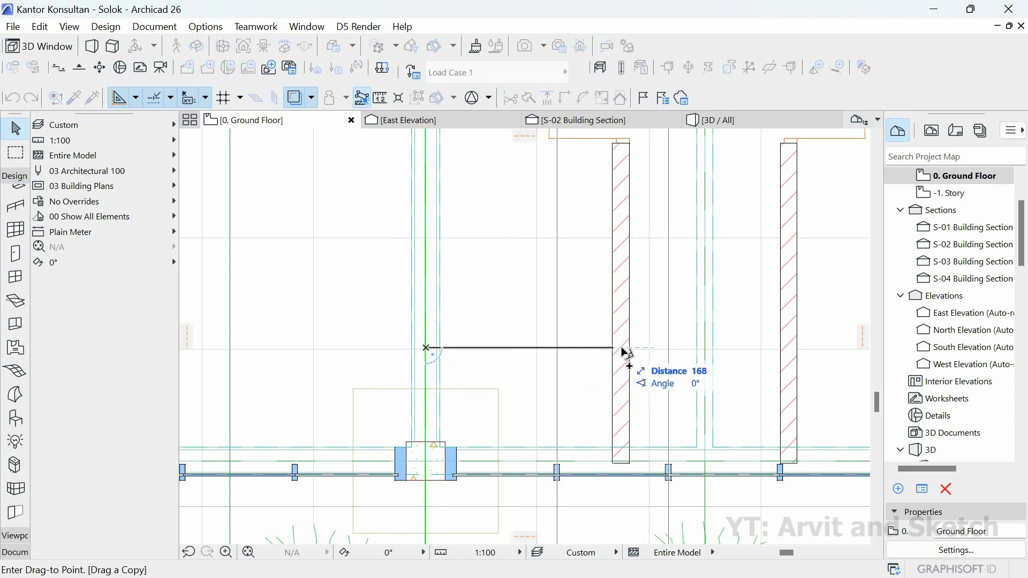
click(607, 369)
- Drag a copy of the west wing's western corridor wall grid line 150 eastward onto the eastern corridor wall's centreline
scroll(475, 390, down, 2)
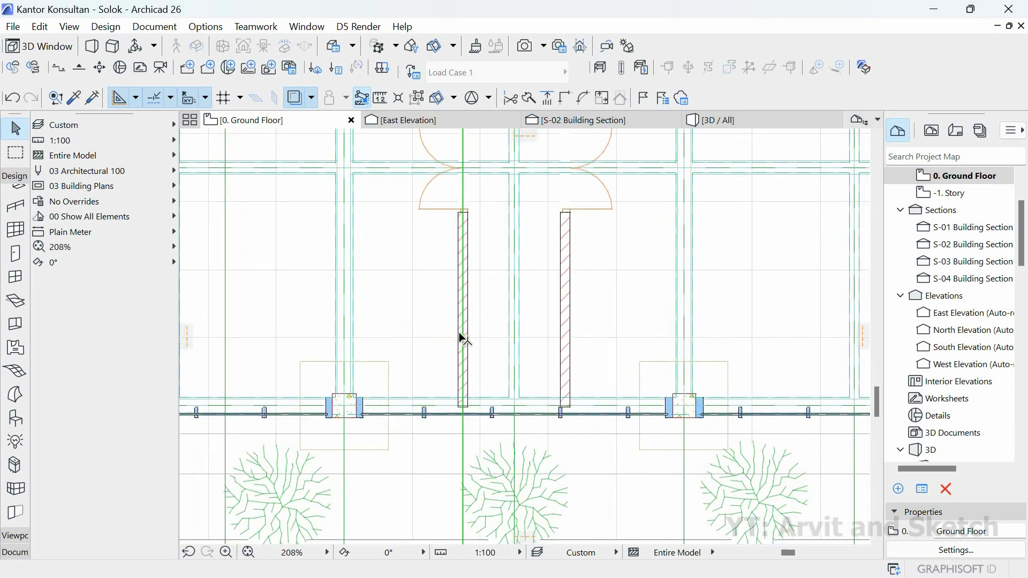
right_click(461, 341)
mouse_move(616, 375)
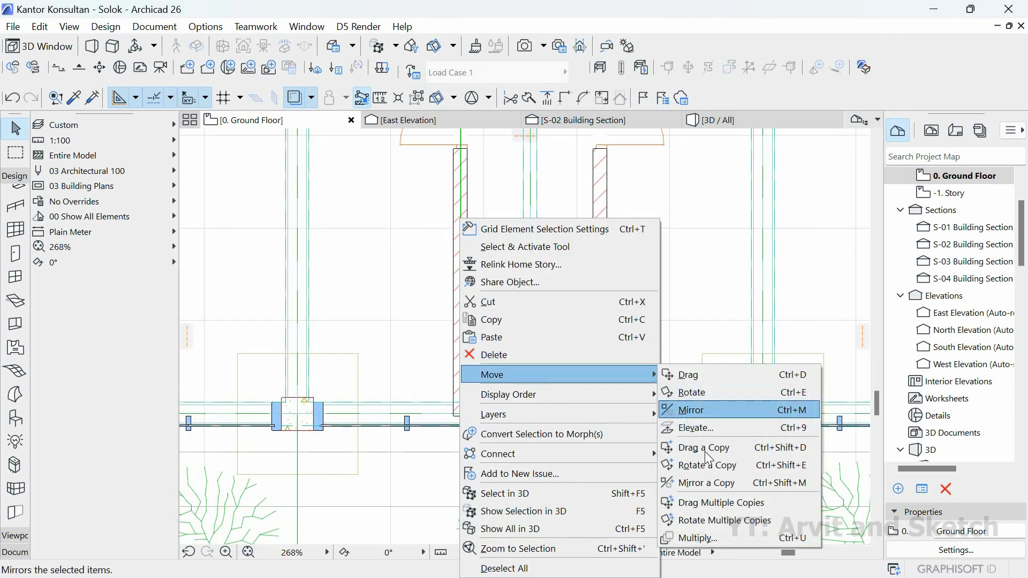
click(696, 447)
scroll(478, 375, up, 2)
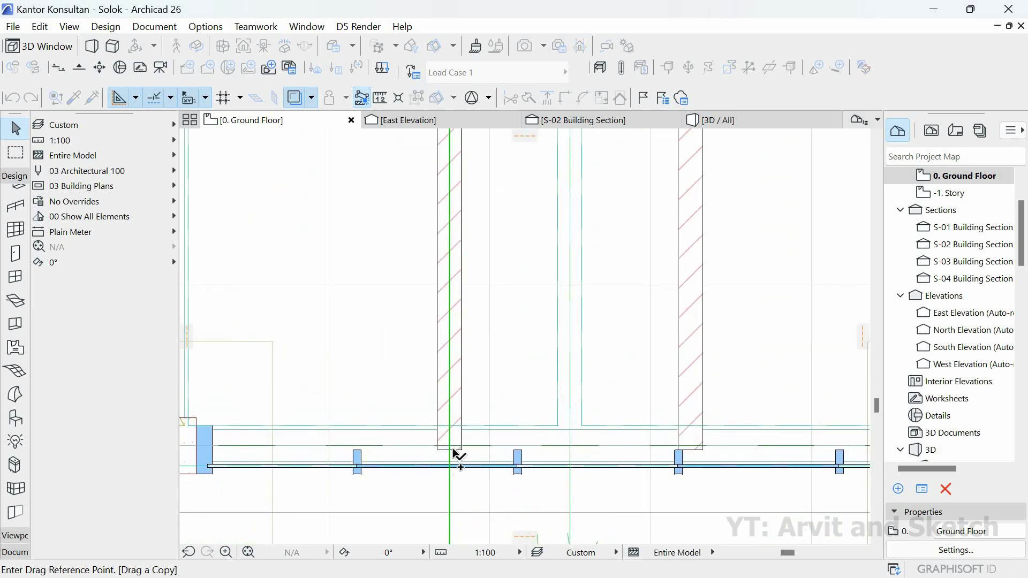
click(679, 458)
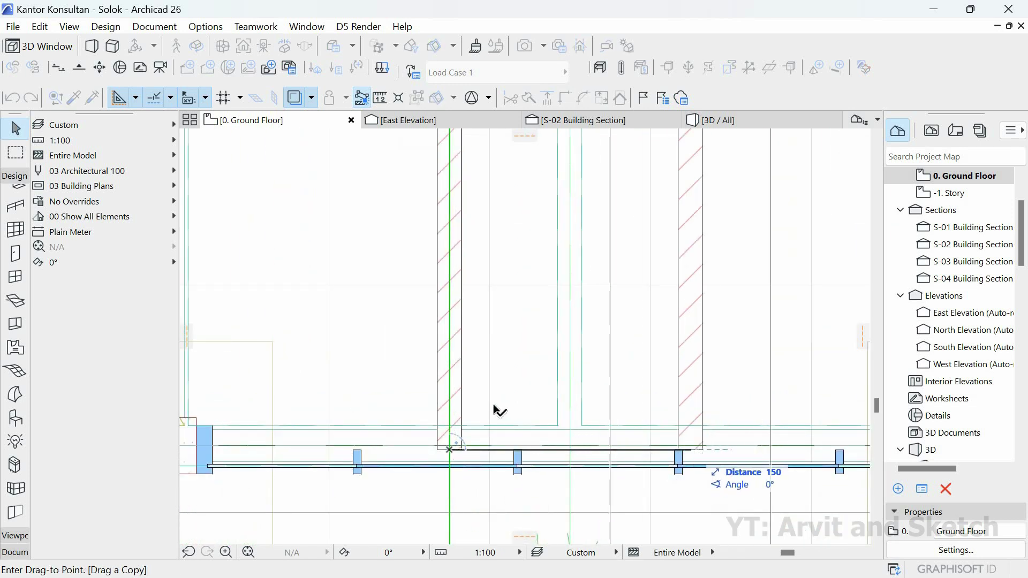
- Drag a copy of the vertical grid line at the east wing's third column westward onto the eastern corridor wall's centreline
scroll(503, 408, down, 4)
scroll(503, 408, down, 2)
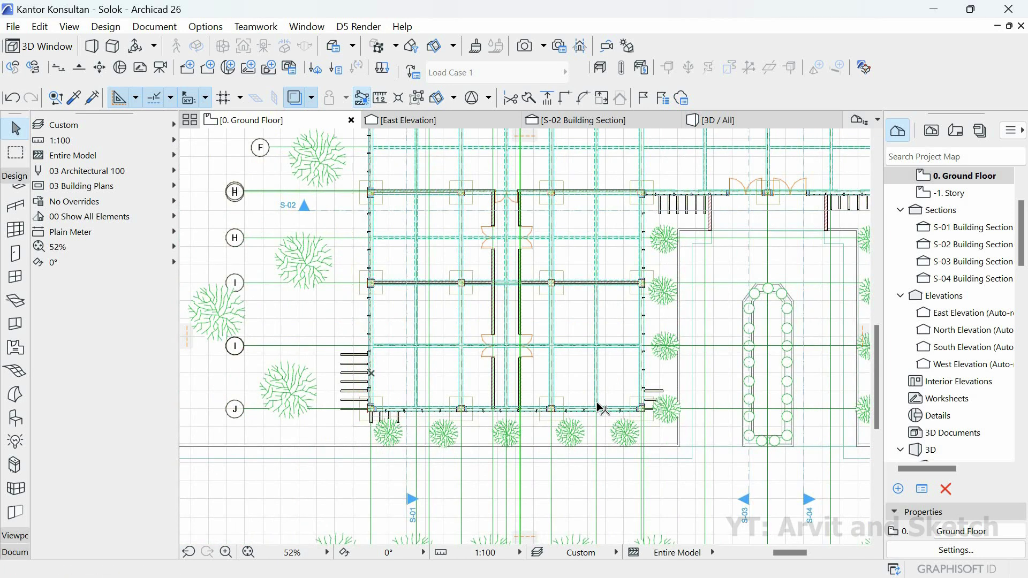
scroll(600, 408, up, 3)
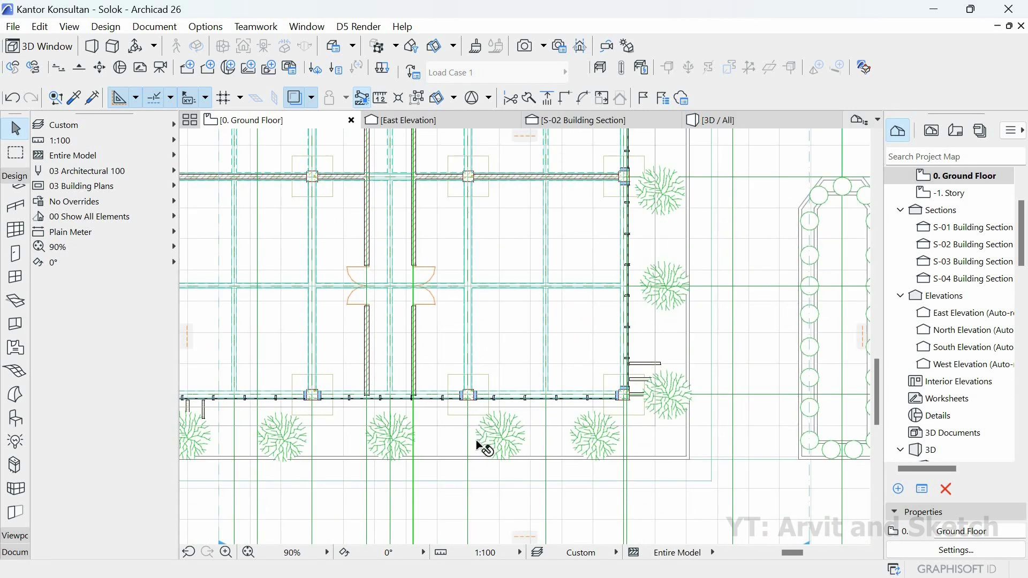
scroll(679, 413, down, 3)
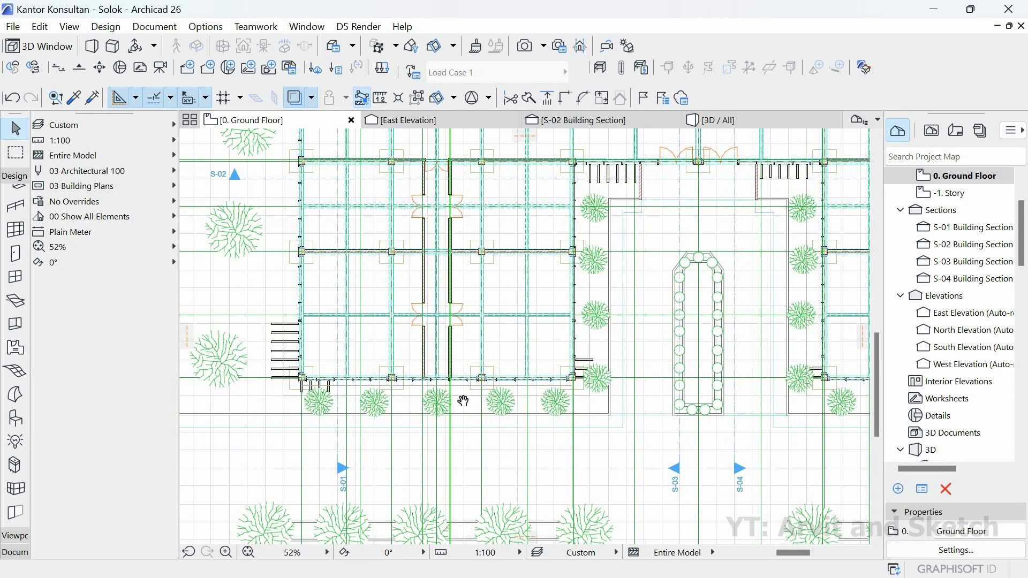
middle_drag(463, 401, 374, 400)
scroll(691, 382, up, 5)
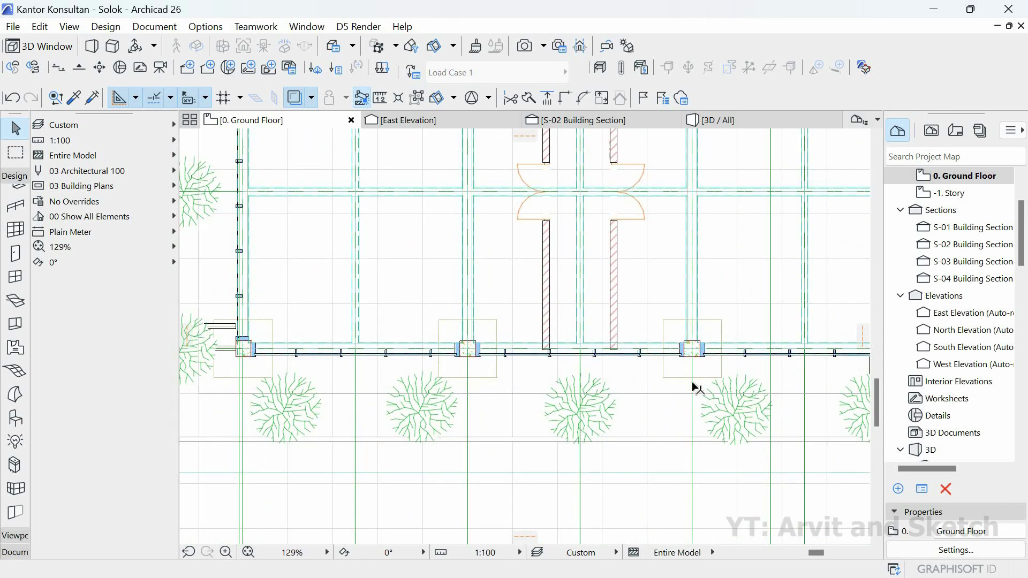
scroll(695, 387, up, 2)
right_click(691, 403)
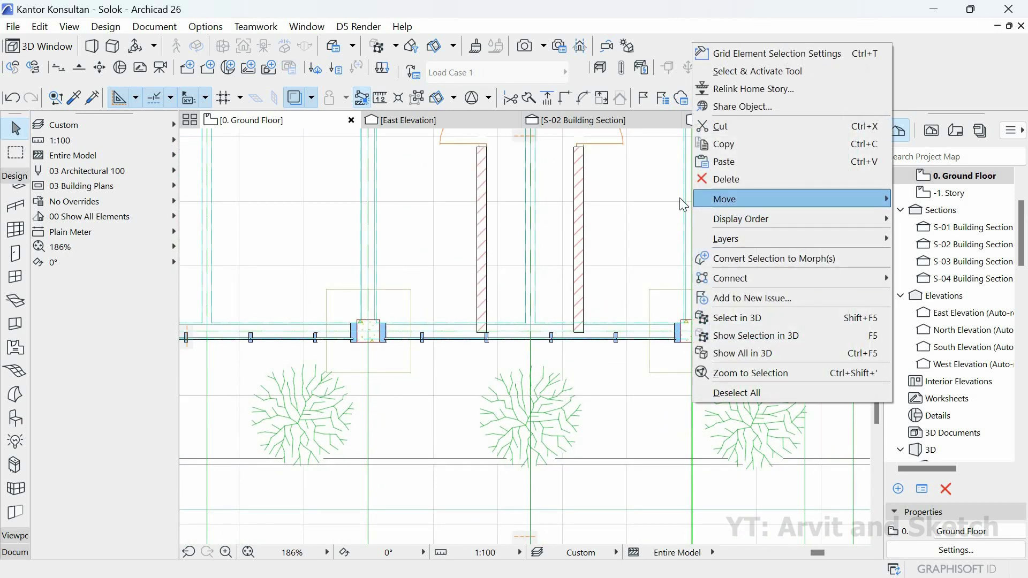
mouse_move(728, 199)
click(615, 272)
scroll(694, 347, up, 4)
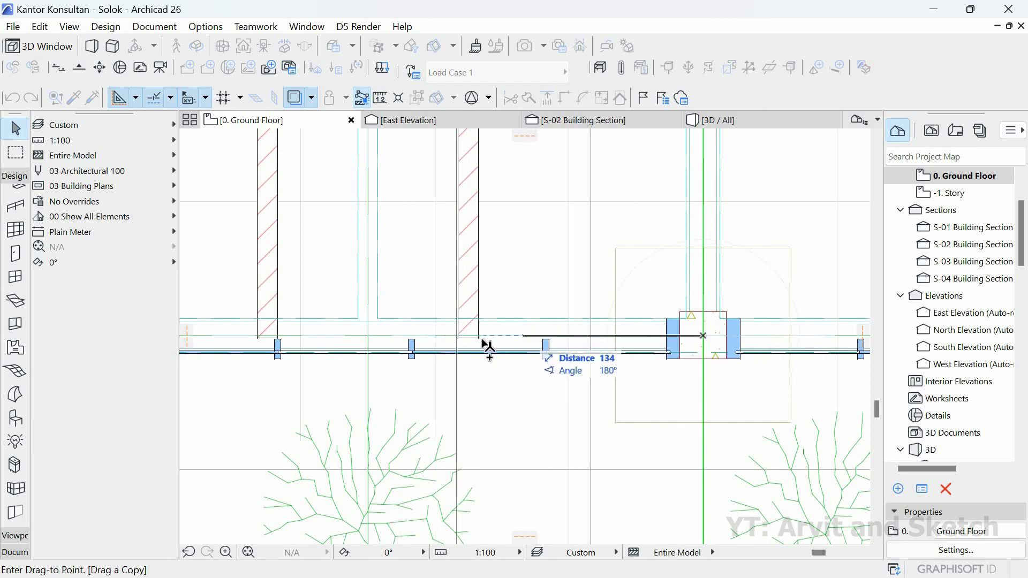
scroll(468, 338, up, 3)
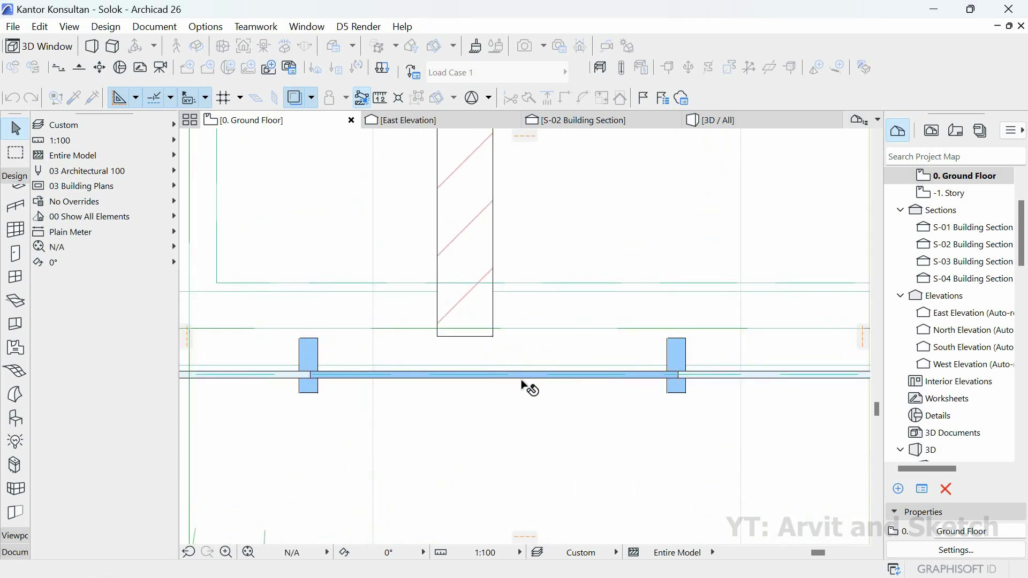
- Drag a copy of the east wing's eastern corridor wall grid line westward onto the western corridor wall's centreline
scroll(522, 384, down, 3)
right_click(516, 395)
mouse_move(691, 192)
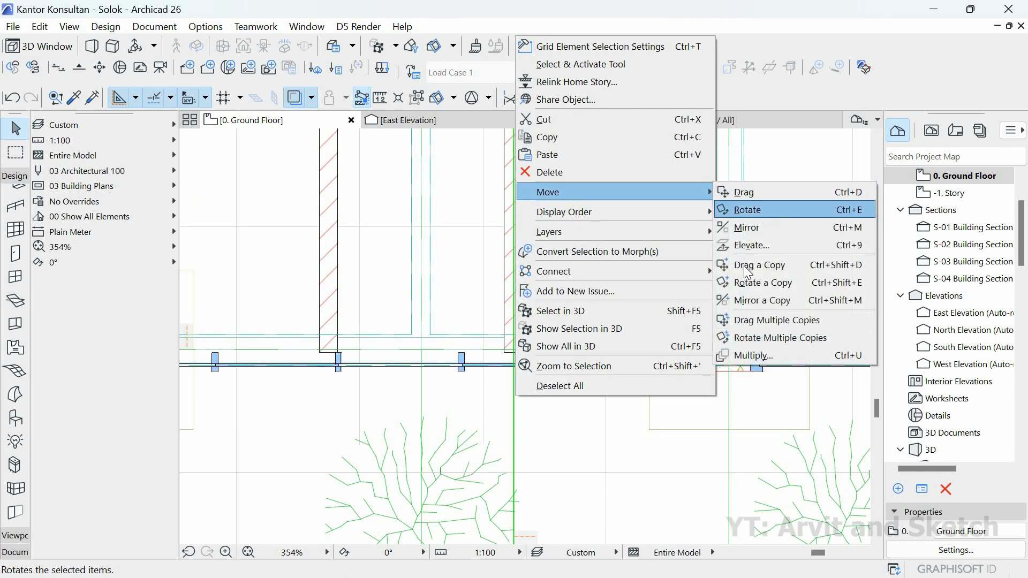
click(748, 273)
scroll(511, 356, up, 2)
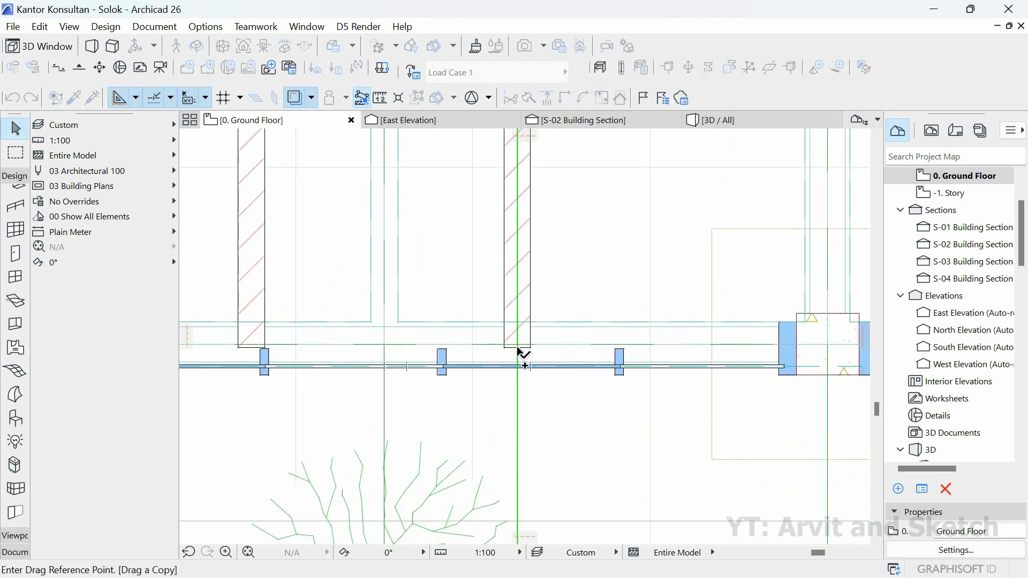
click(517, 348)
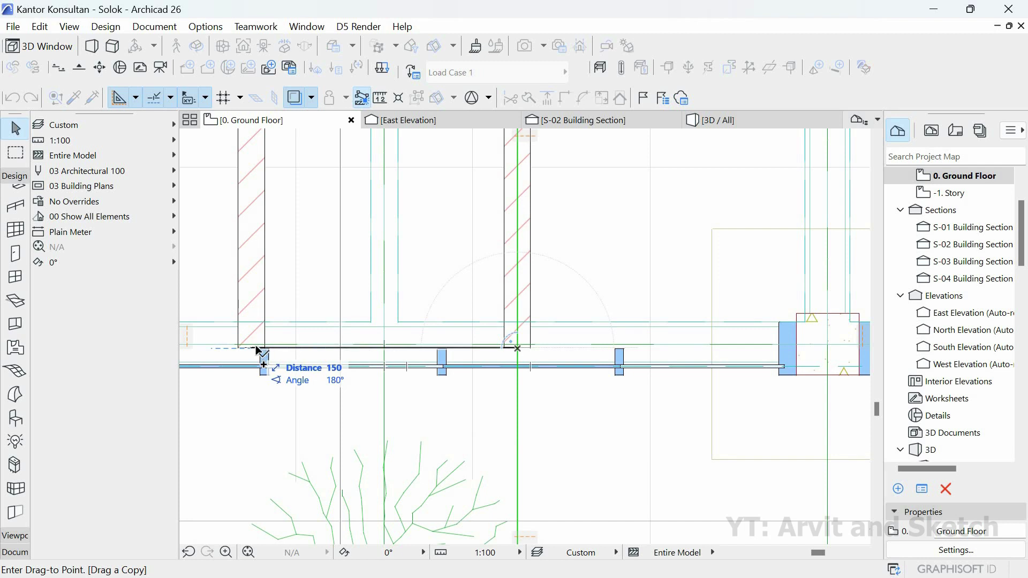
middle_drag(394, 386, 406, 379)
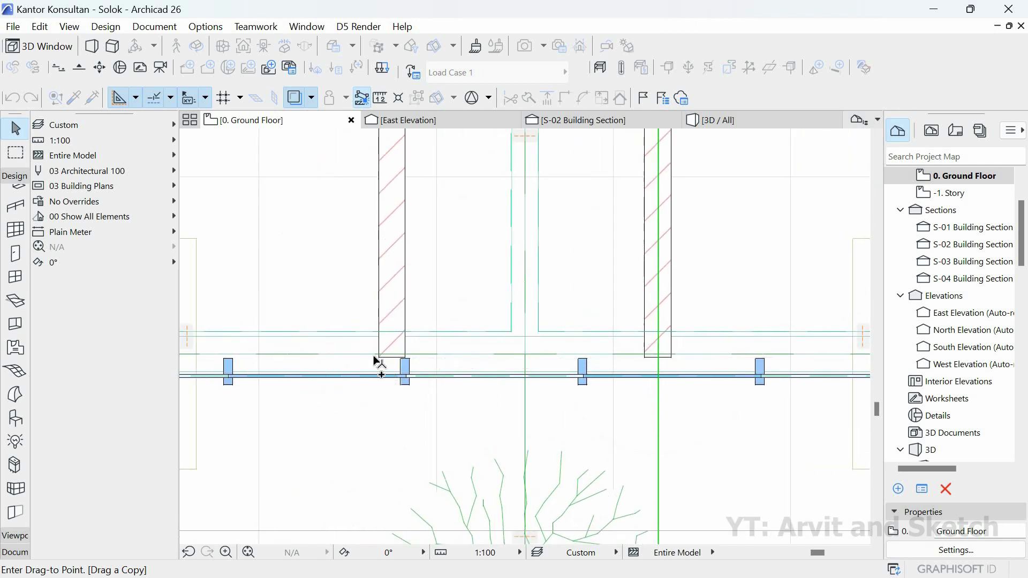
scroll(400, 365, up, 3)
click(334, 399)
- Inspect the east wing's new corridor grid lines and the row of grid markers along the plan's south side
scroll(385, 407, down, 5)
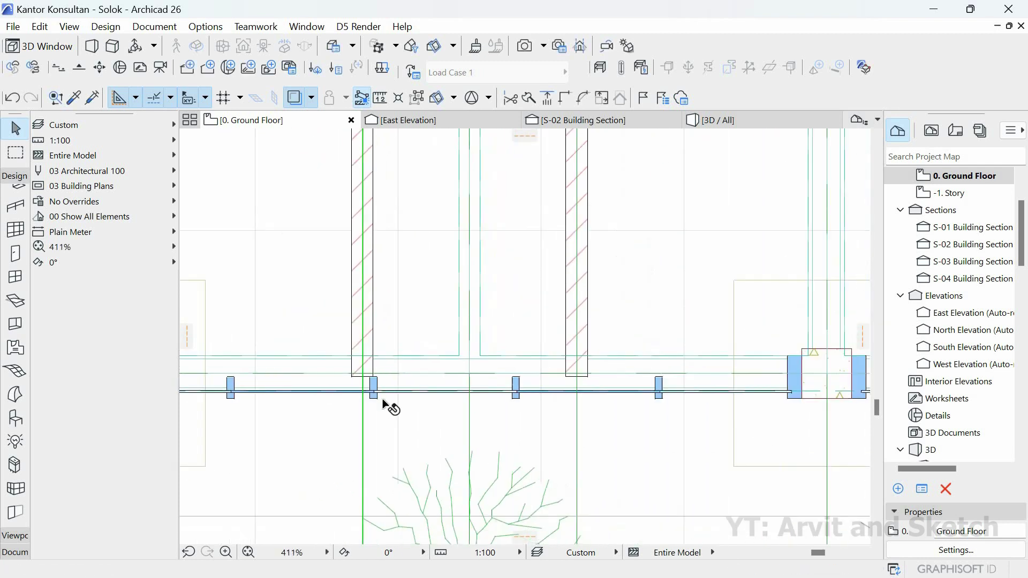
scroll(375, 246, up, 2)
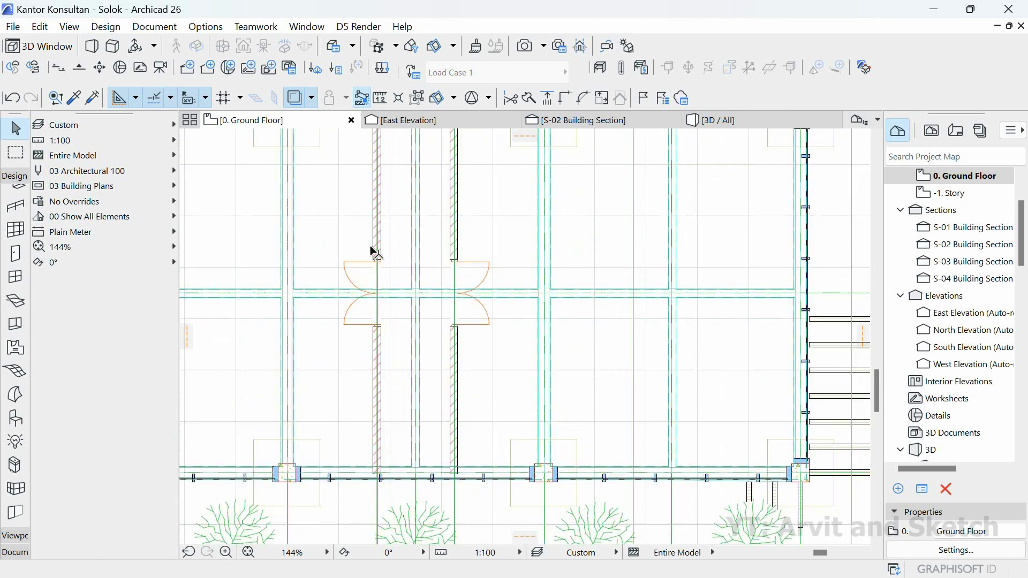
scroll(436, 355, up, 3)
scroll(546, 387, down, 8)
scroll(594, 362, up, 3)
scroll(593, 361, up, 2)
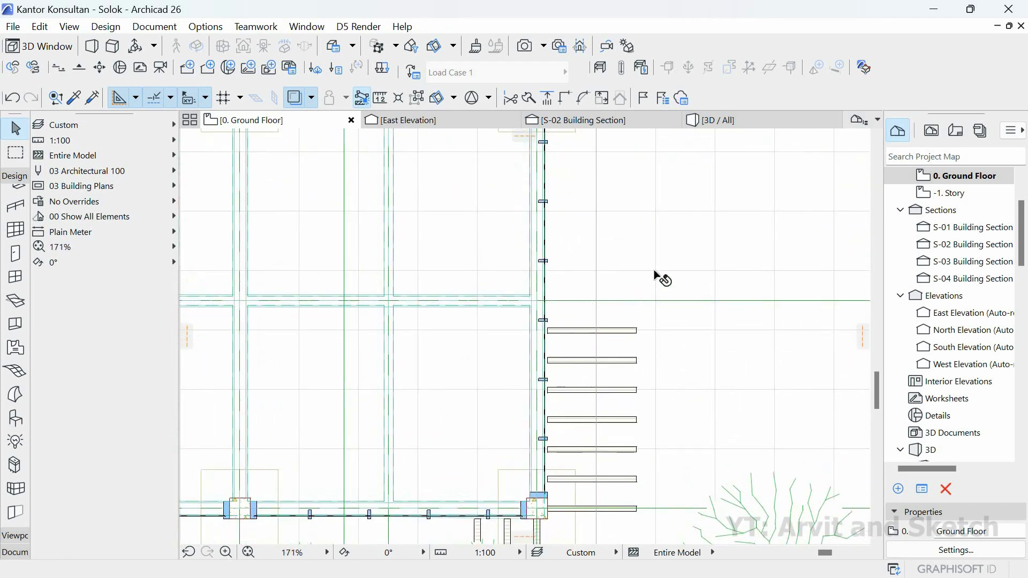
scroll(615, 355, down, 6)
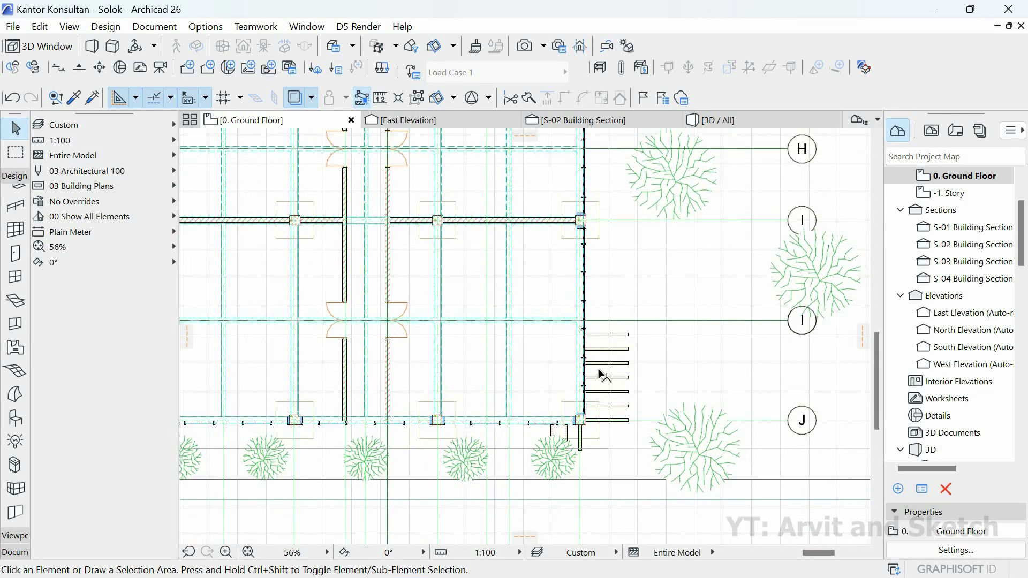
scroll(589, 455, up, 4)
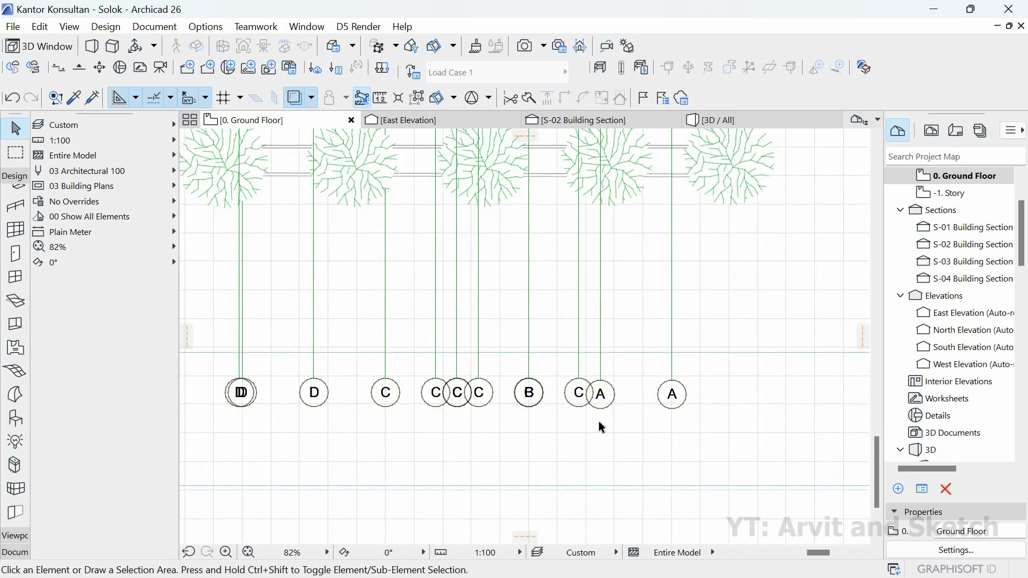
scroll(599, 421, down, 2)
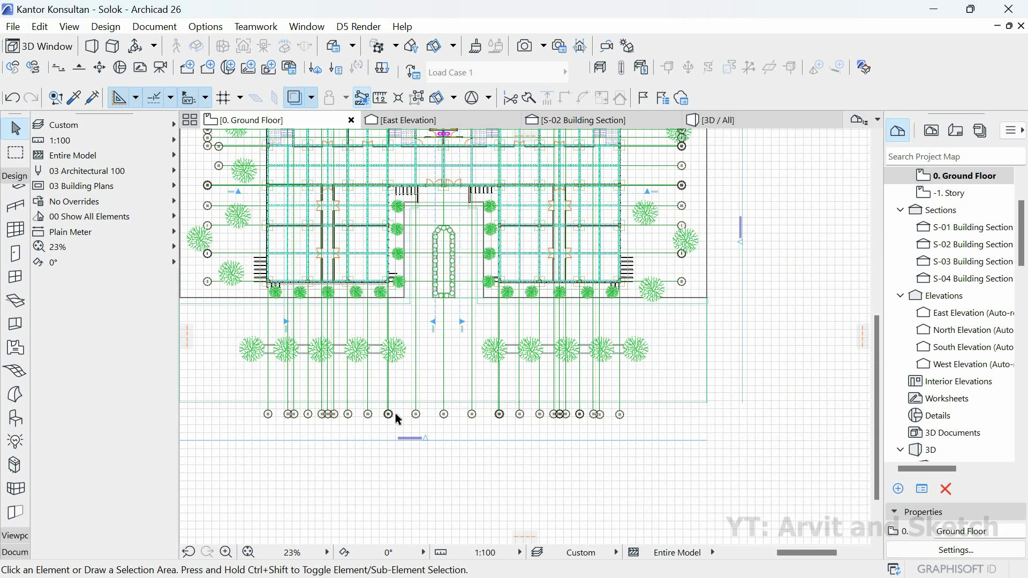
- Shorten the grid line at the west wing's eastern edge so its south C marker sits north of the overlapping D marker
scroll(398, 418, up, 6)
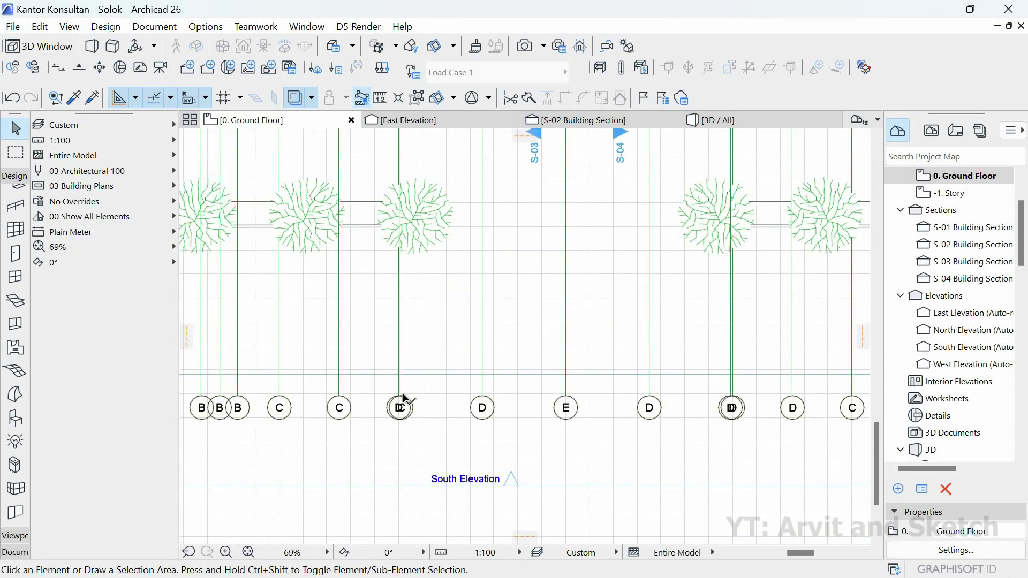
scroll(403, 397, up, 3)
click(405, 403)
click(402, 387)
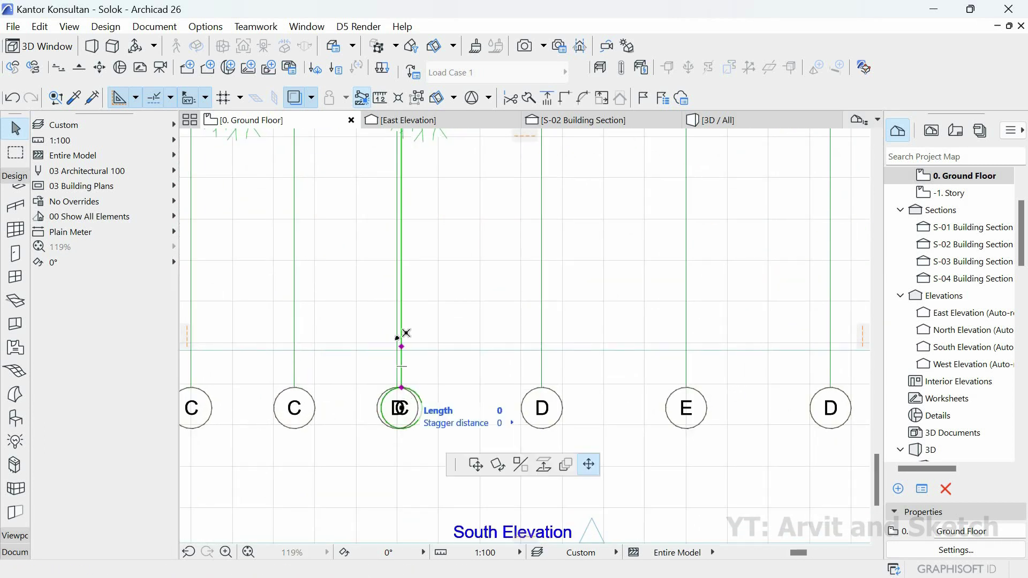
click(378, 335)
scroll(634, 373, down, 3)
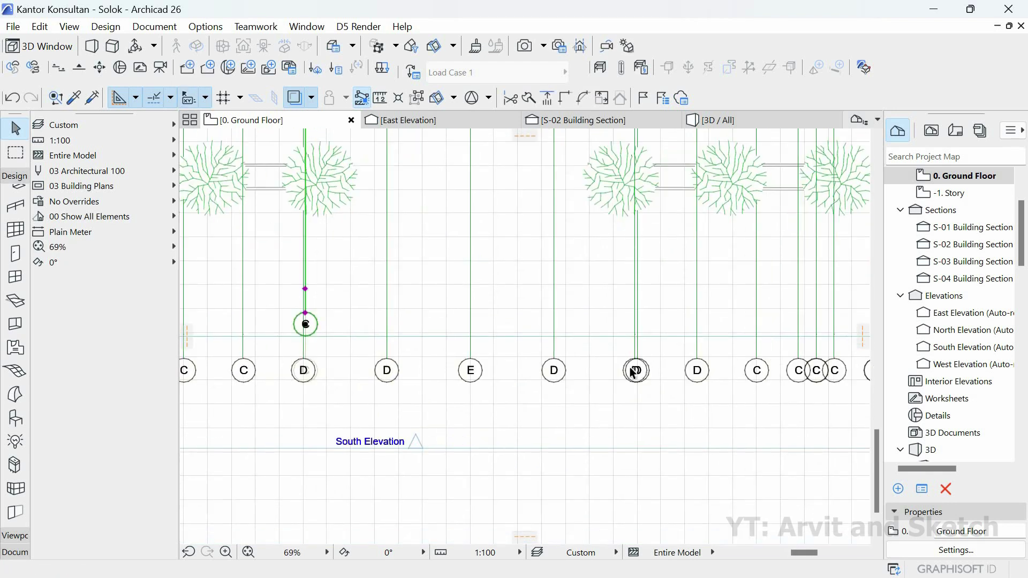
- Shorten the overlapping D grid line at the east wing's western edge, aligning its south marker with the raised C marker
scroll(640, 347, up, 3)
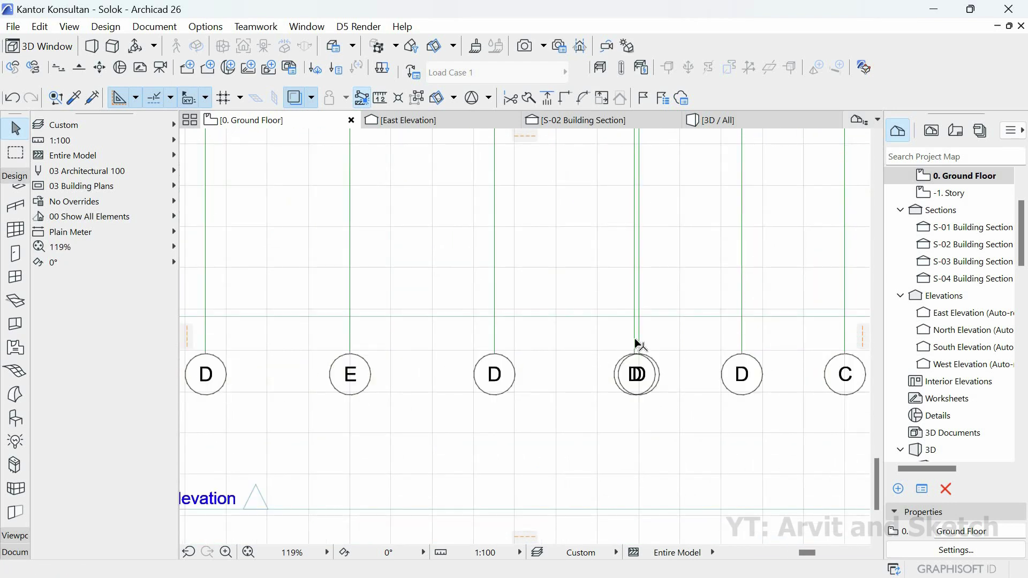
click(635, 296)
scroll(632, 265, down, 3)
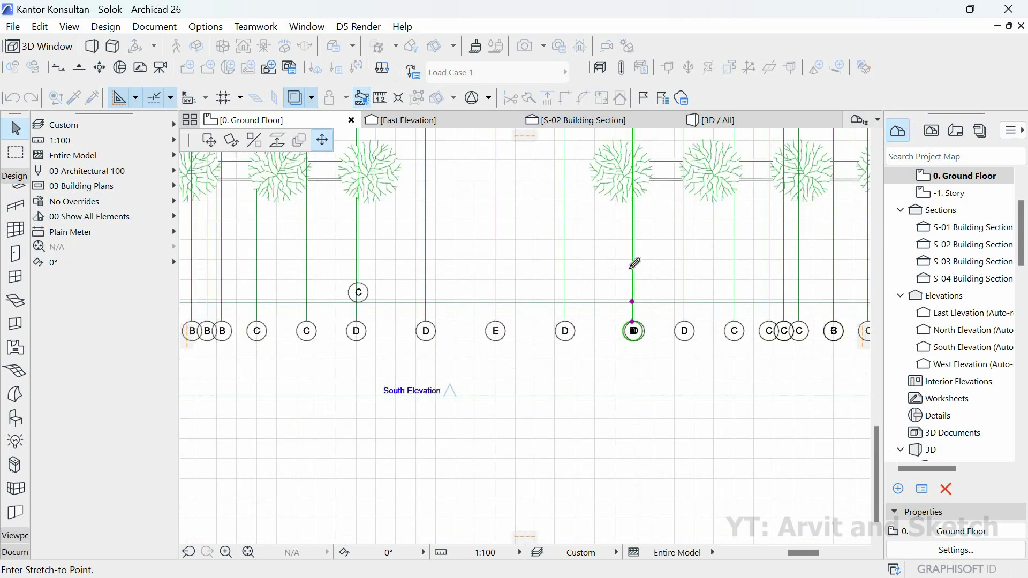
click(485, 360)
- Shorten the west wing's easternmost A grid line so its south marker aligns with the raised C marker
scroll(477, 422, down, 3)
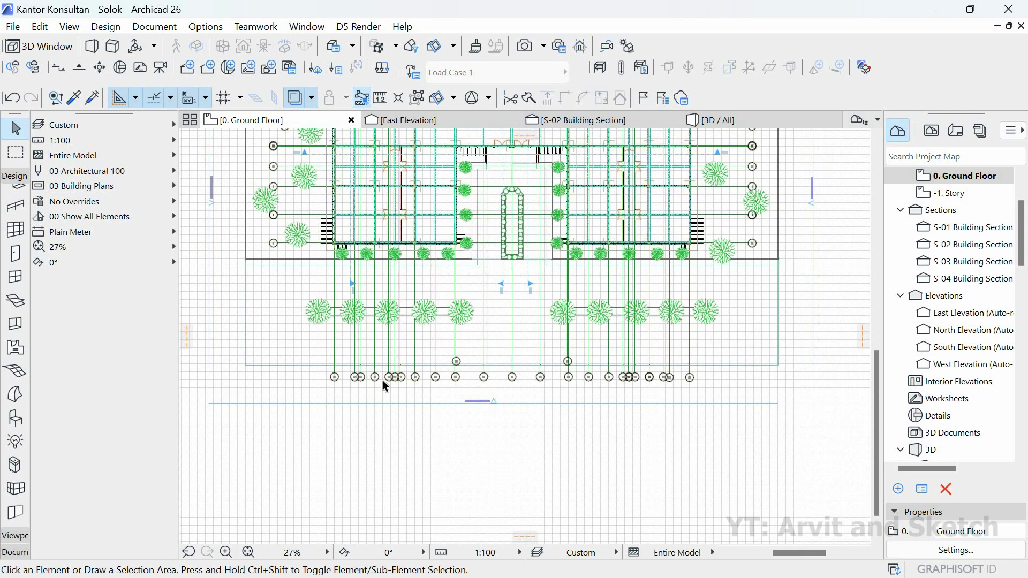
scroll(382, 382, up, 5)
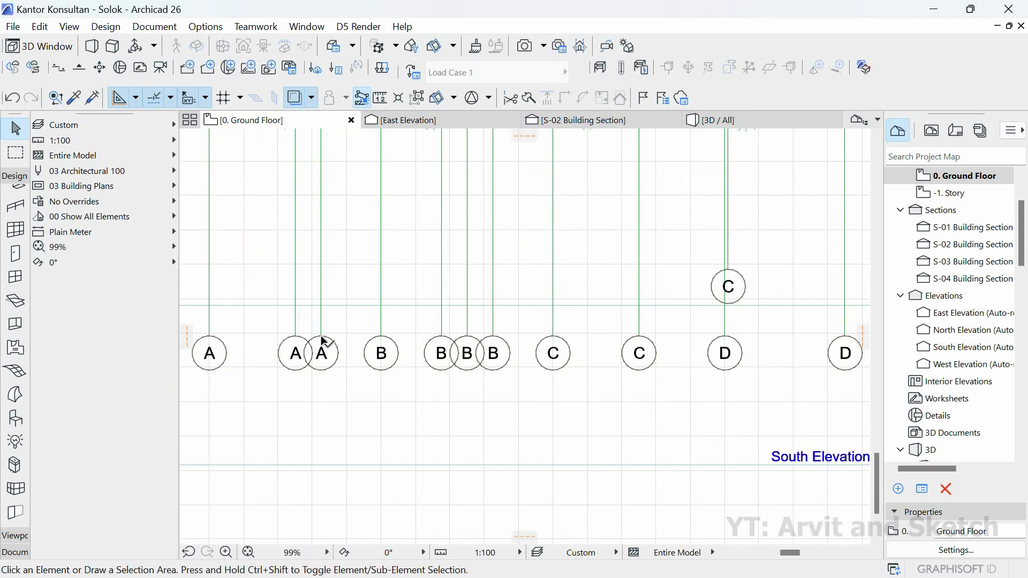
click(321, 338)
scroll(321, 338, down, 3)
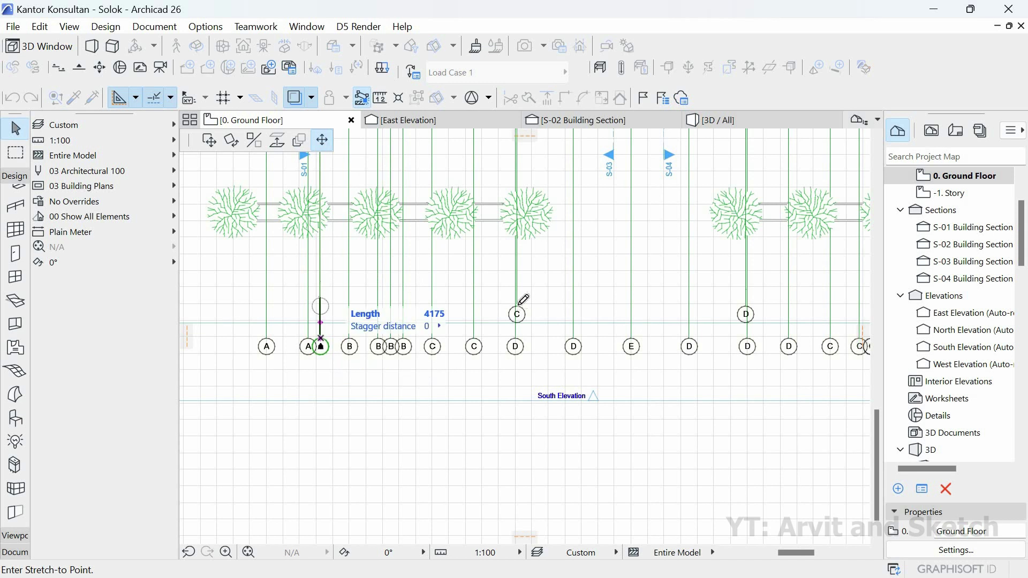
click(394, 348)
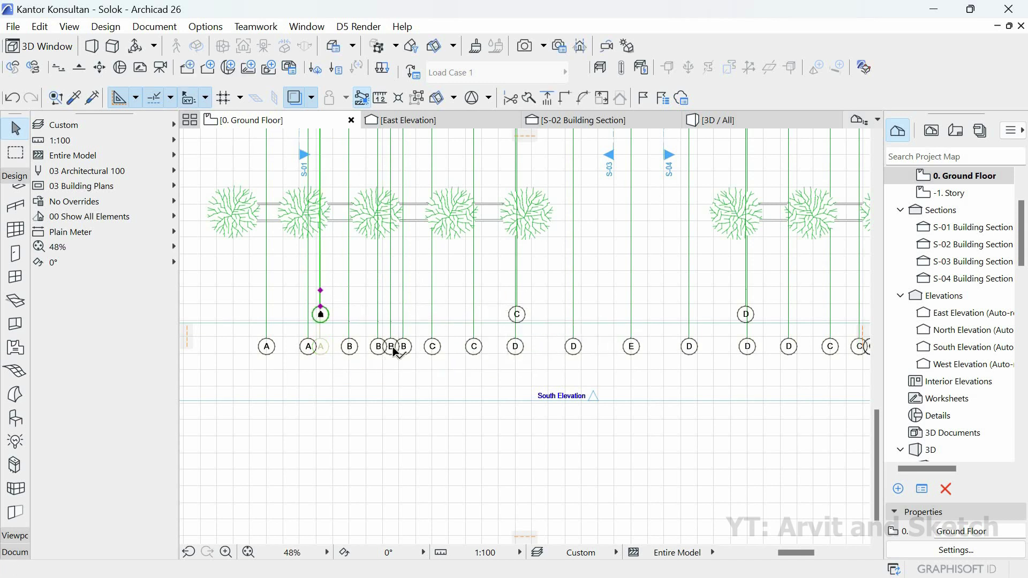
- Shorten the middle of the west wing's three overlapping B grid lines so its south marker aligns with the raised A marker
click(391, 338)
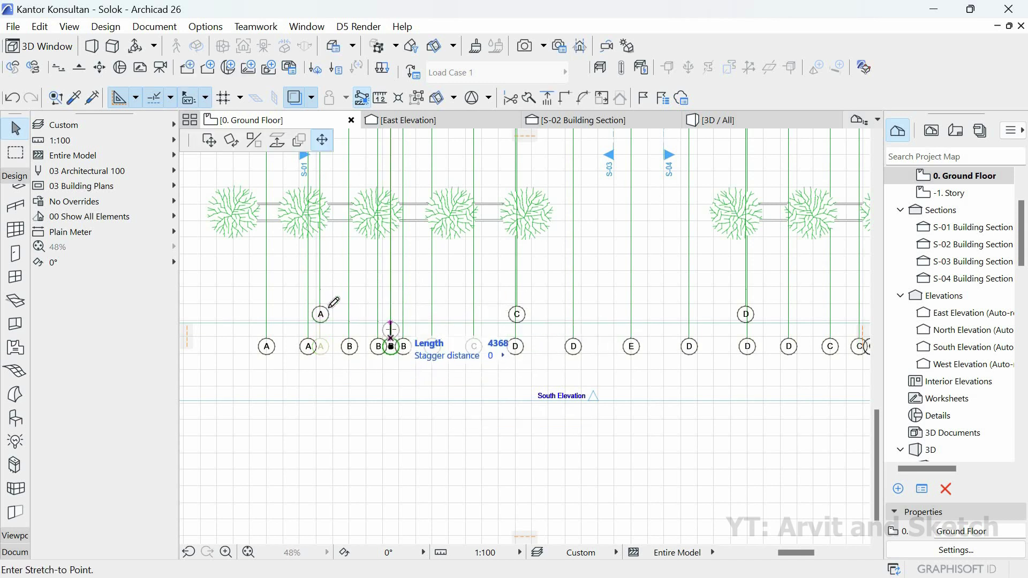
click(391, 308)
scroll(430, 411, down, 3)
- Shorten the westernmost of the east wing's three overlapping C grid lines to the raised south marker row
middle_drag(429, 411, 297, 408)
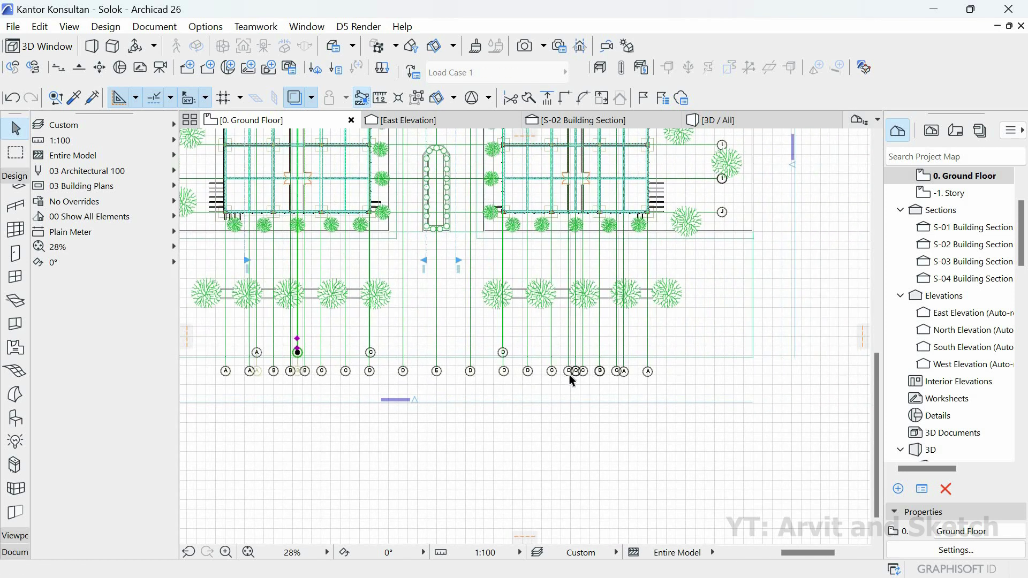
middle_drag(571, 367, 547, 362)
scroll(560, 364, up, 3)
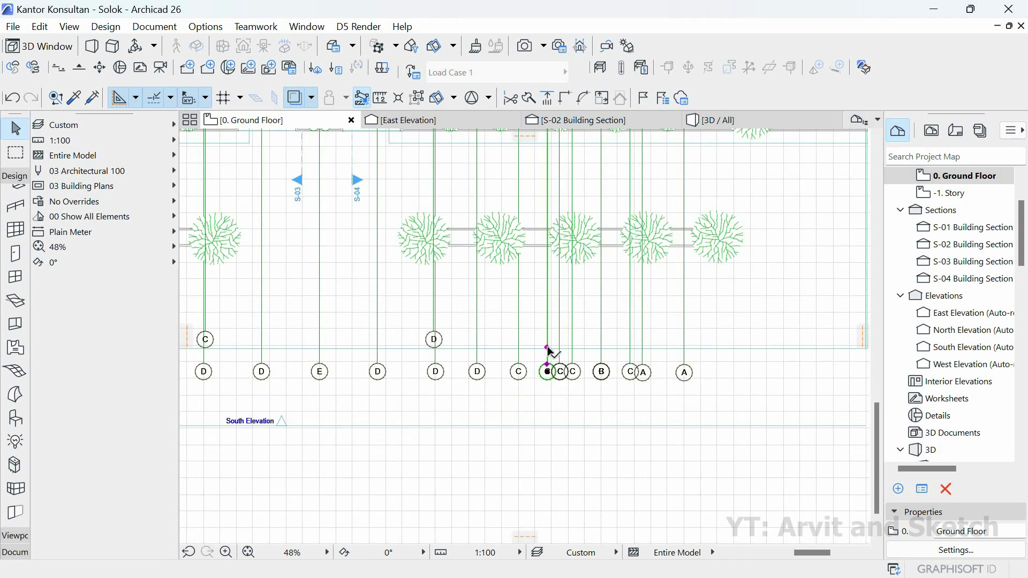
click(547, 348)
click(613, 376)
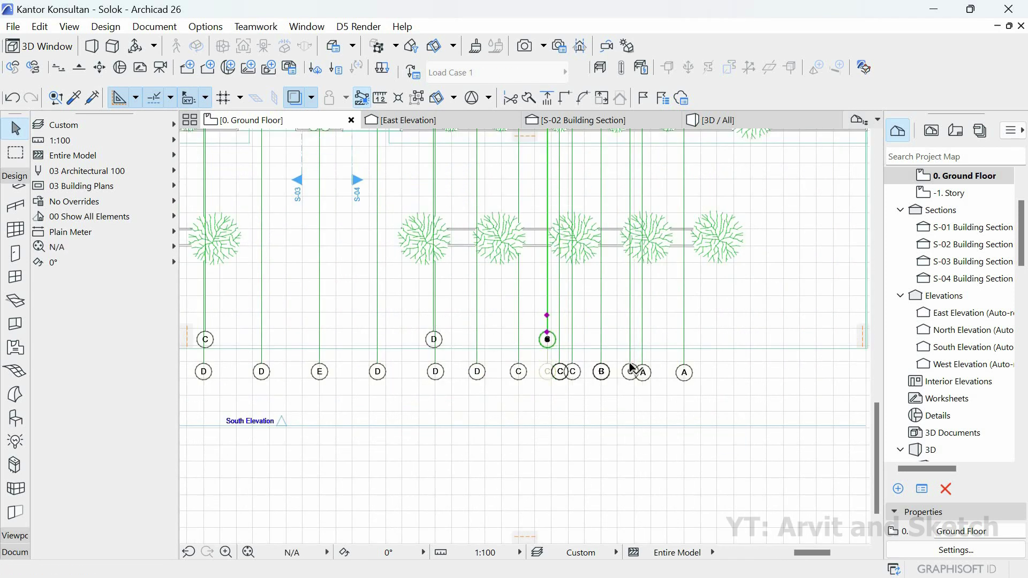
- Shorten the east wing's C grid line beside the overlapping A marker so its south marker aligns with the raised row
click(630, 348)
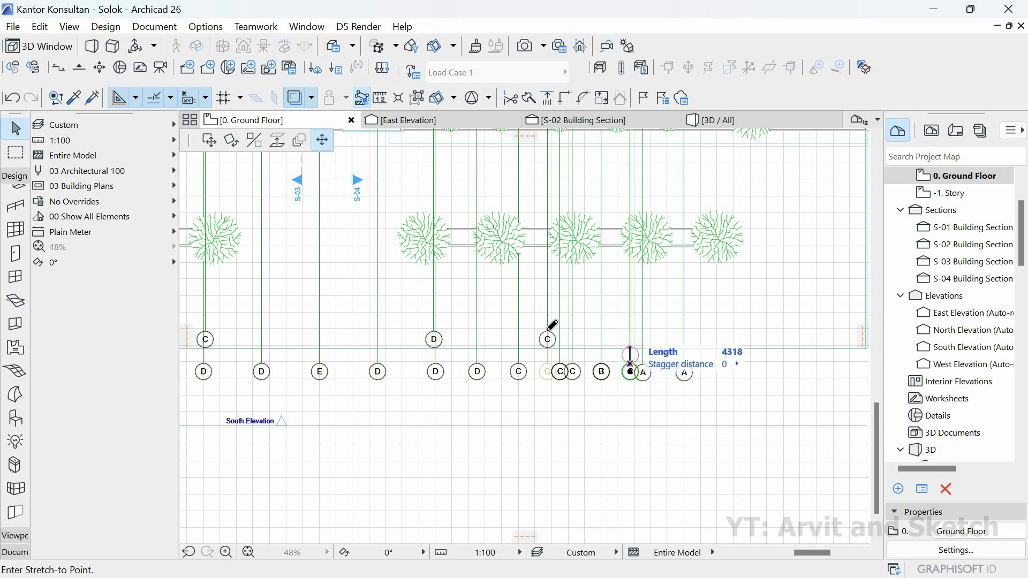
click(664, 418)
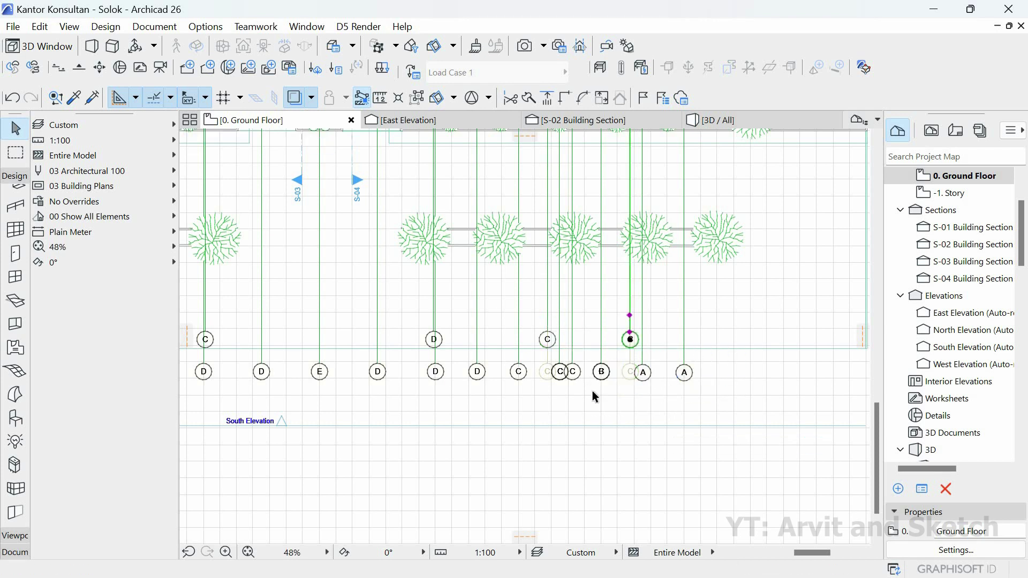
scroll(594, 396, down, 3)
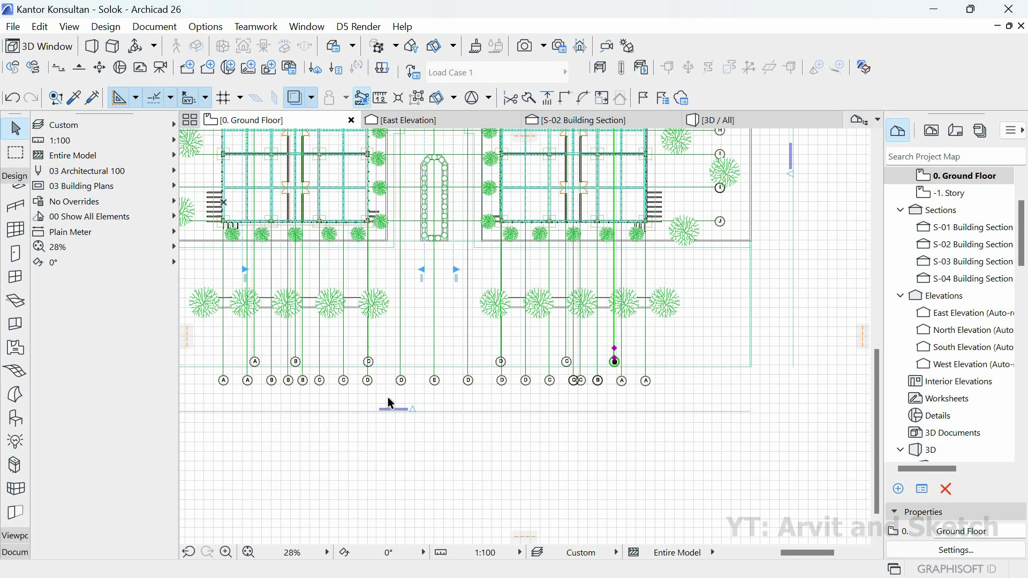
- Extend the east wing's raised westernmost C grid line back to the outer south marker row and shorten the middle overlapping C line instead
click(578, 408)
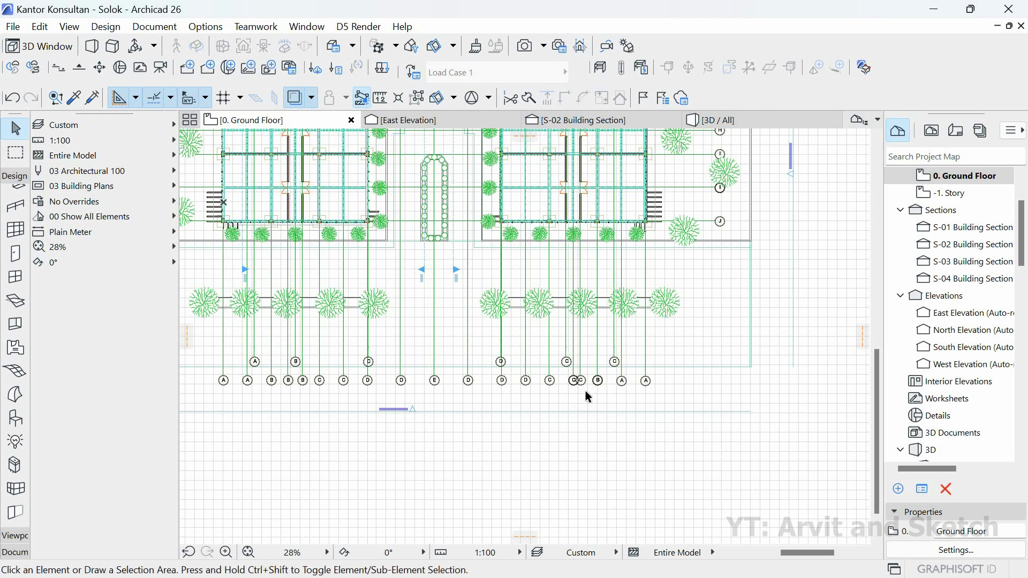
scroll(583, 397, up, 2)
scroll(587, 394, down, 3)
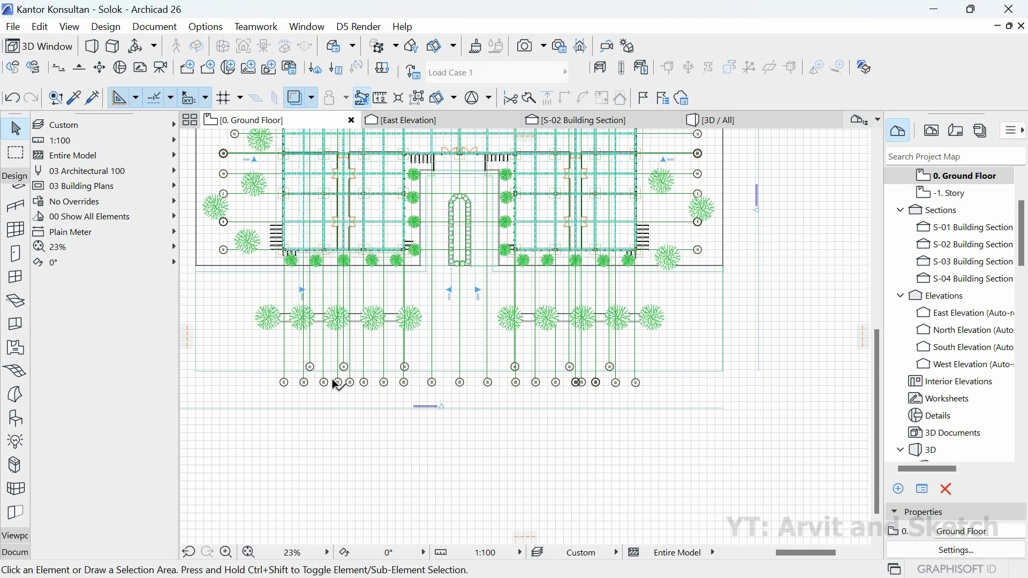
scroll(334, 384, up, 3)
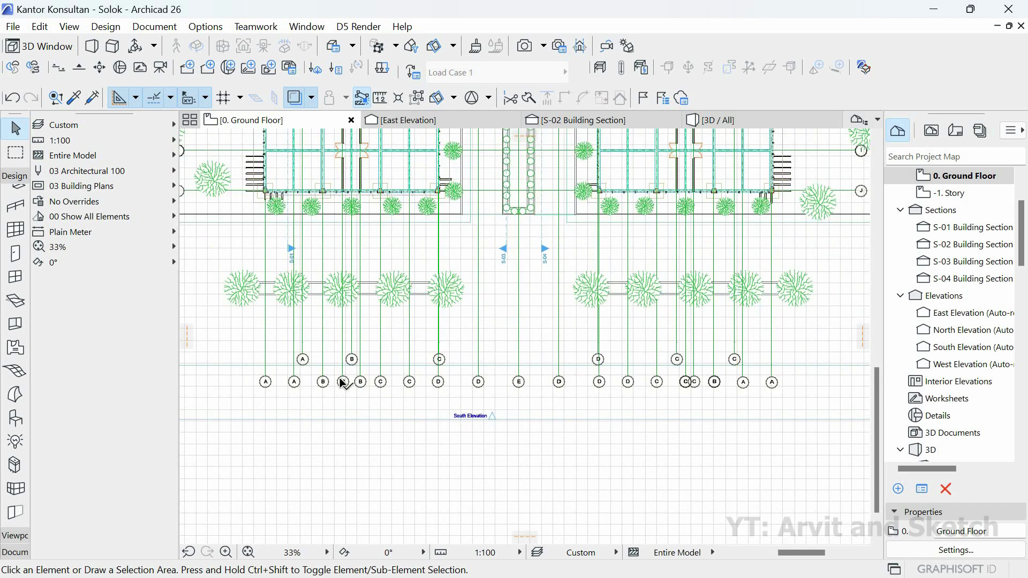
scroll(669, 367, up, 5)
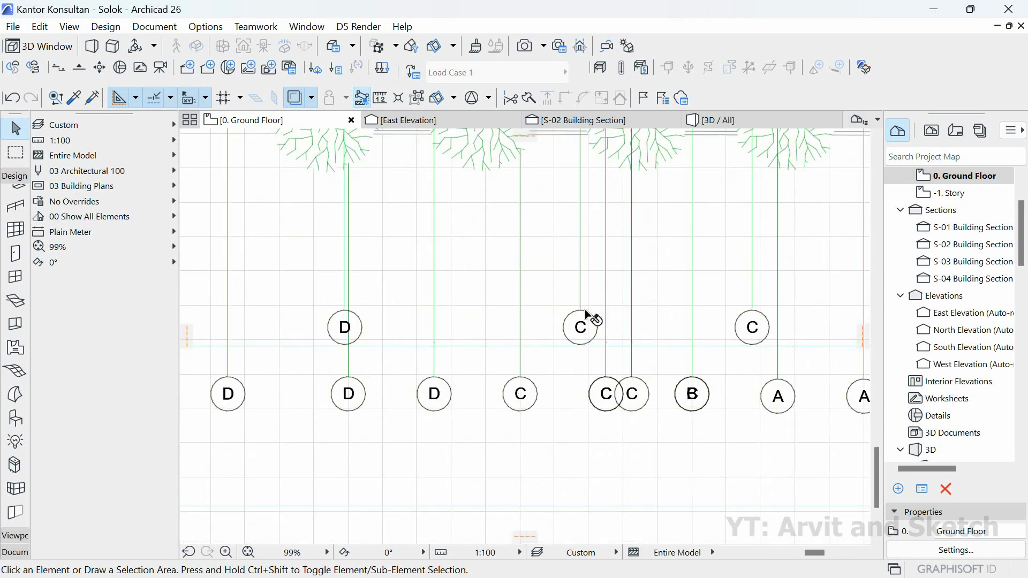
click(580, 311)
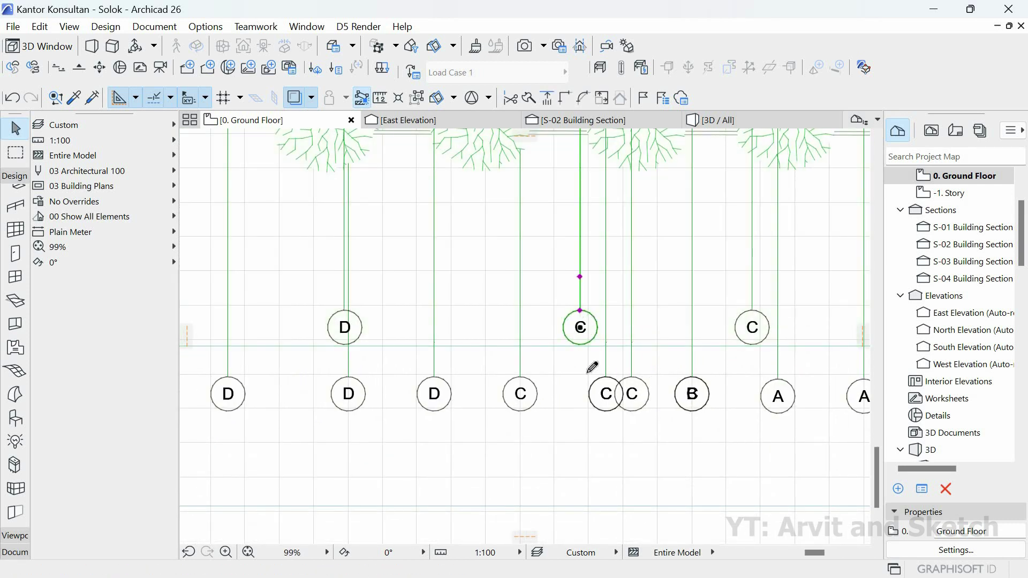
click(605, 395)
click(605, 356)
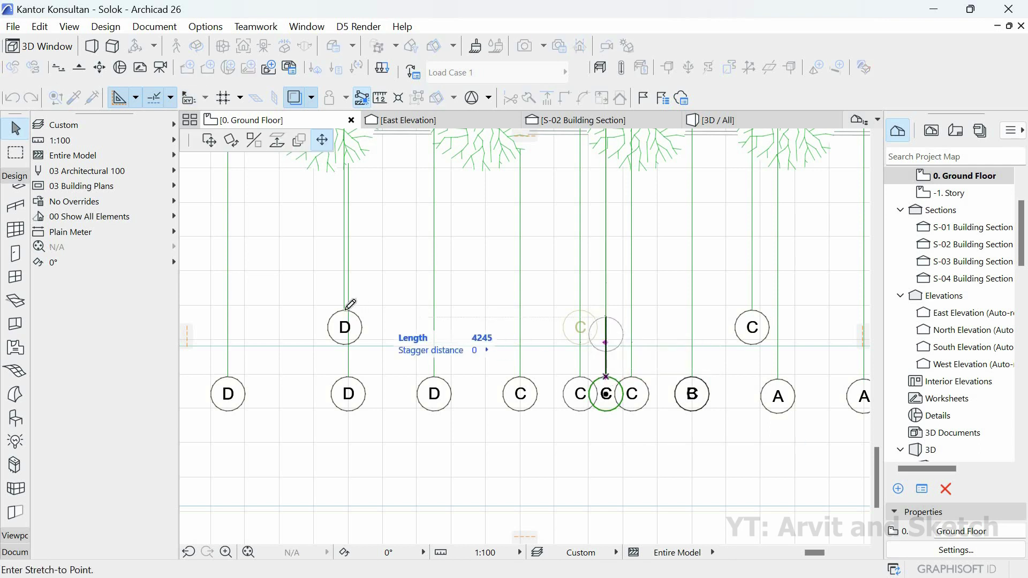
scroll(629, 459, down, 6)
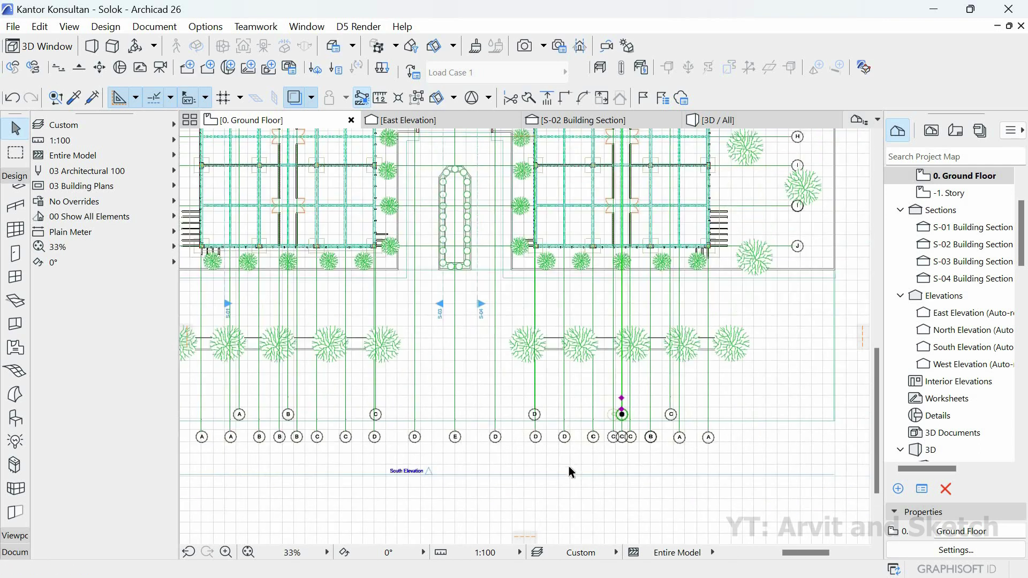
scroll(571, 397, down, 4)
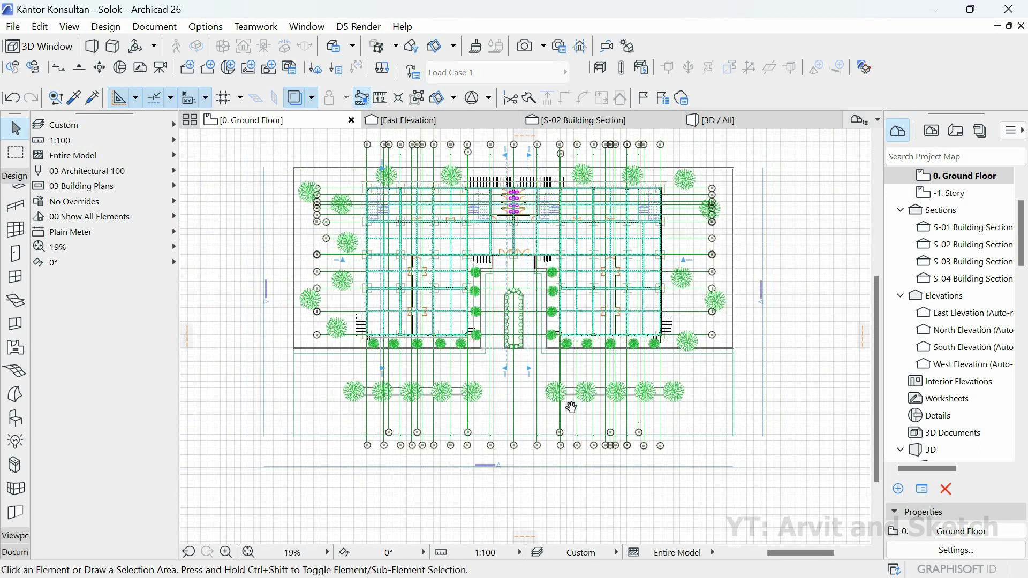
scroll(650, 226, up, 10)
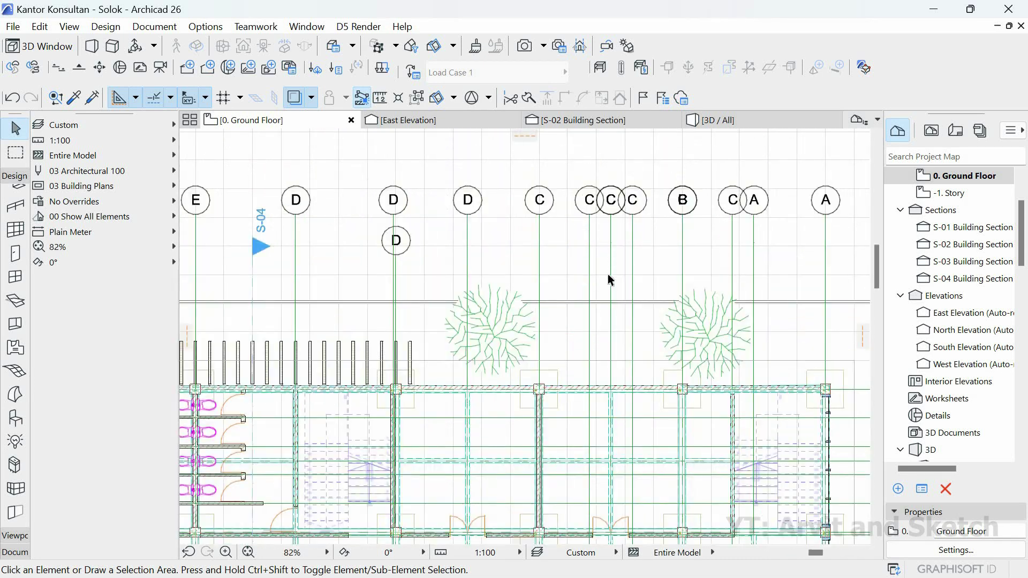
- Shorten the middle of the east wing's three overlapping C grid lines at the north end to the lowered D marker's row
click(610, 256)
click(610, 249)
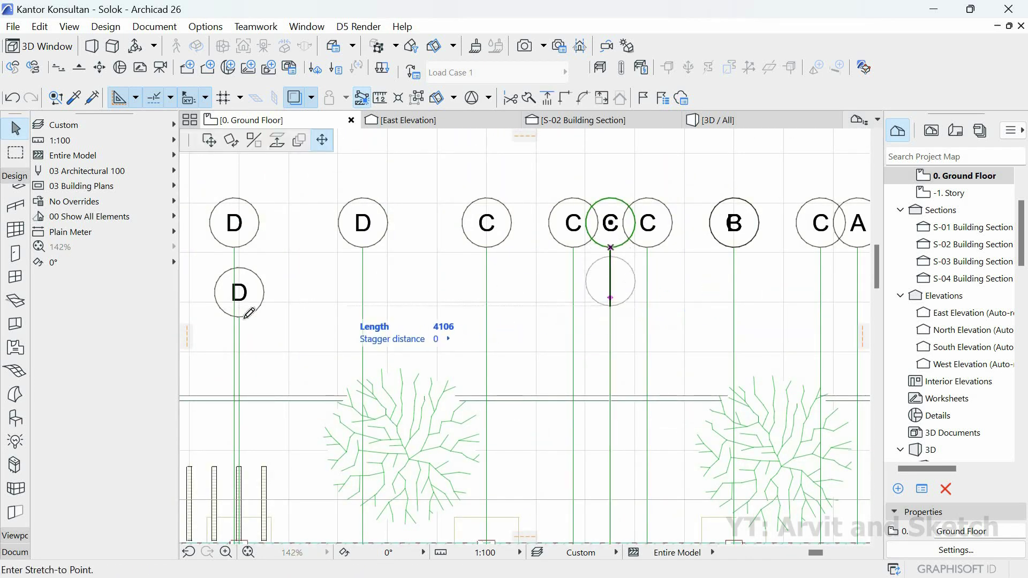
click(636, 345)
scroll(445, 337, down, 9)
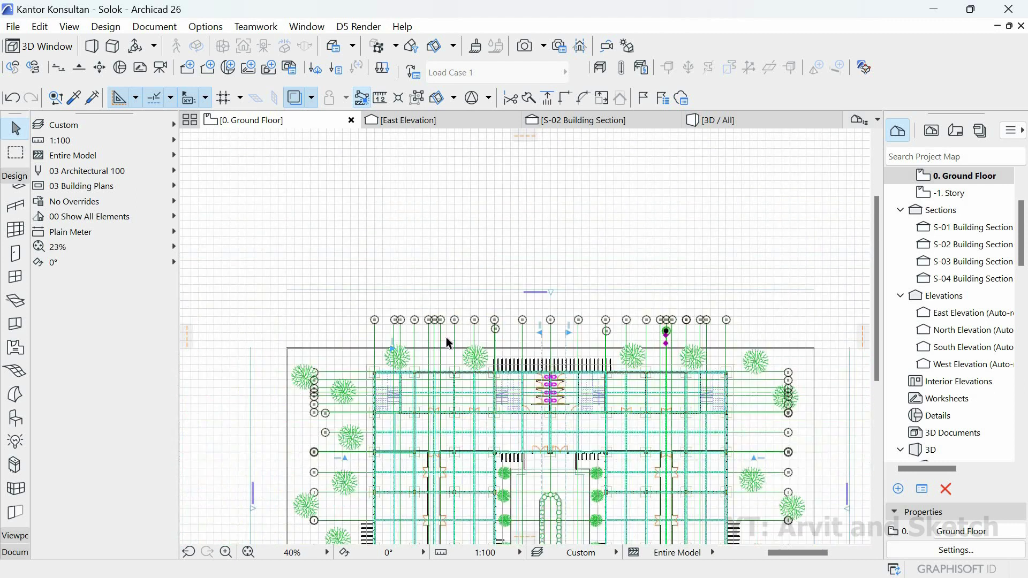
- Shorten the middle of the west wing's three overlapping B grid lines at the north end to the lowered C marker's row
scroll(438, 330, up, 6)
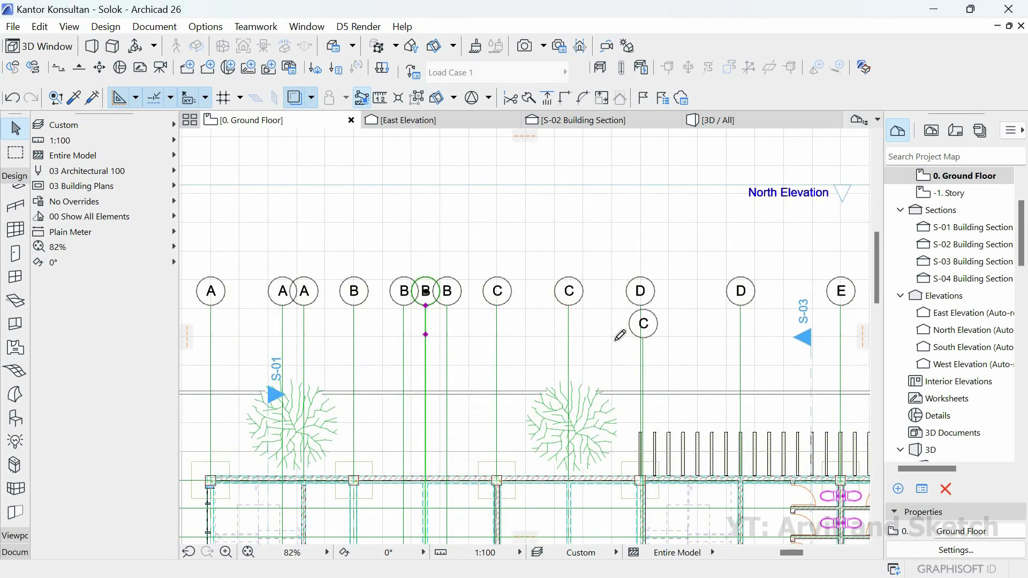
scroll(381, 352, down, 5)
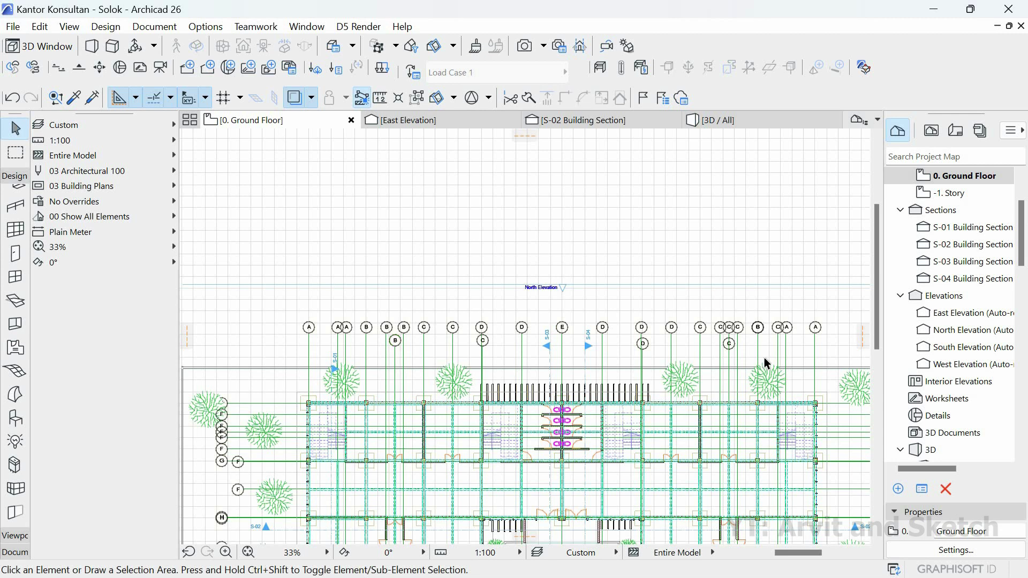
- Clear the leftover middle C marker from the east wing's outer north marker row, keeping the lowered C marker
scroll(763, 356, up, 5)
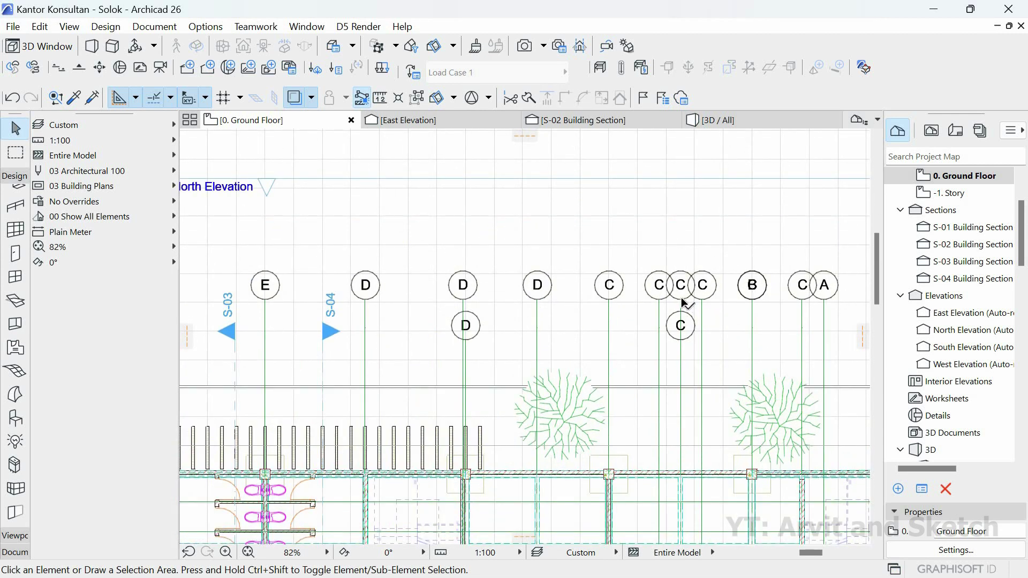
click(689, 328)
key(Escape)
scroll(689, 328, down, 4)
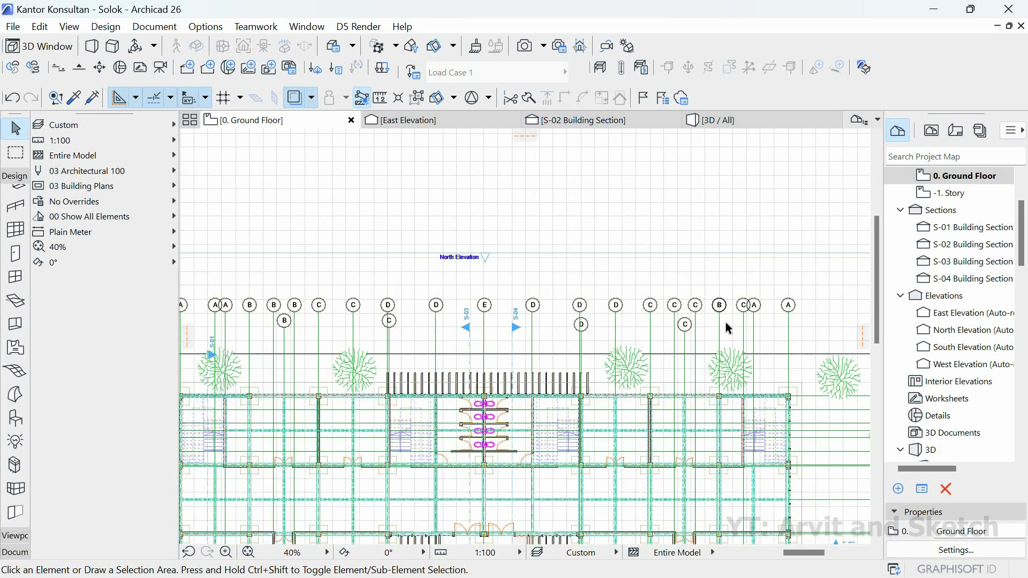
- Shorten the A grid line overlapping the C marker in the east wing at the north end to the lowered C marker's row
click(753, 319)
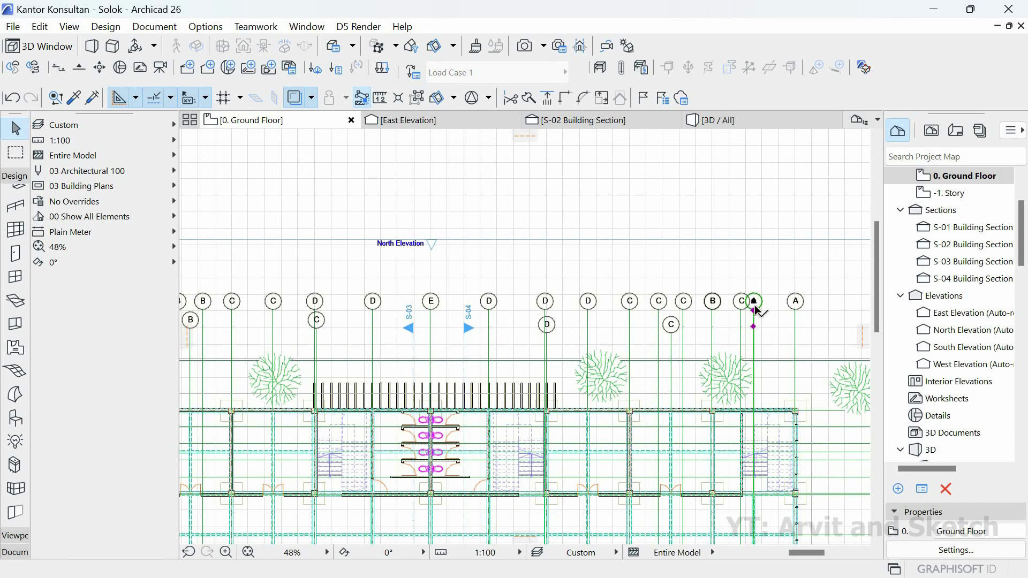
scroll(752, 320, up, 4)
click(752, 335)
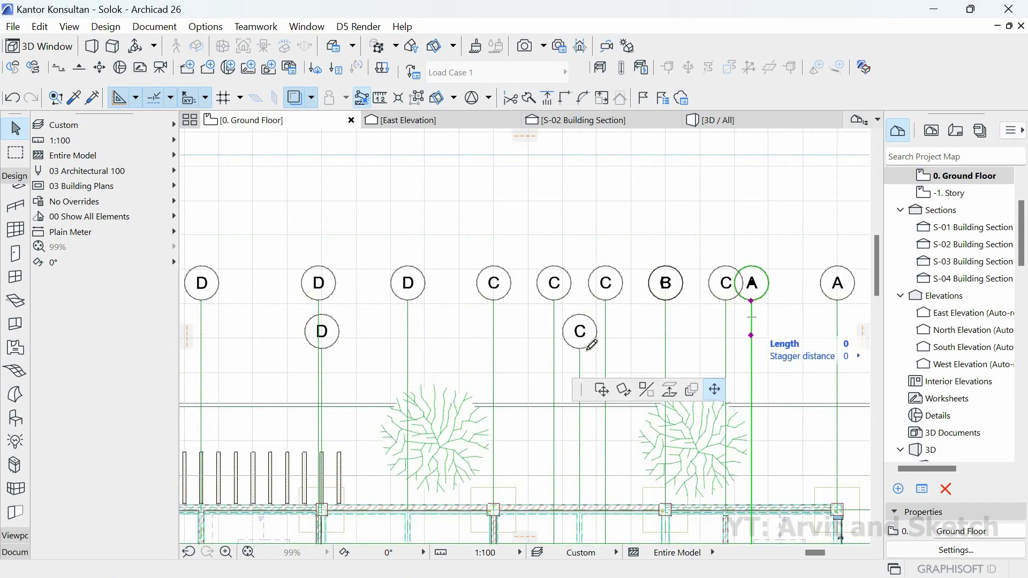
click(779, 319)
- Shorten the western of the west wing's two overlapping A grid lines at the north end to the lowered B marker's row
scroll(503, 344, down, 5)
scroll(355, 339, up, 4)
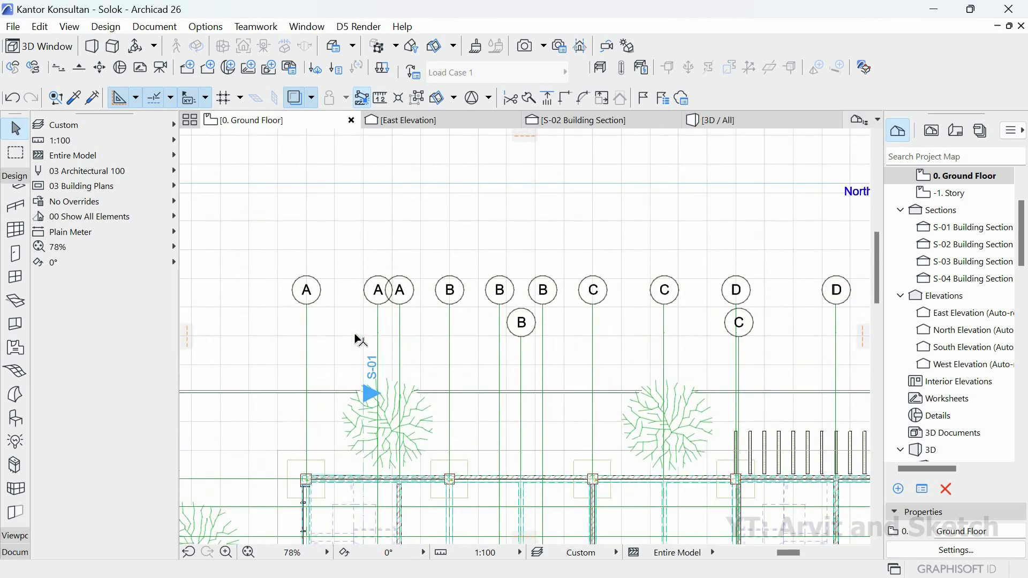
scroll(355, 339, down, 4)
scroll(355, 339, up, 3)
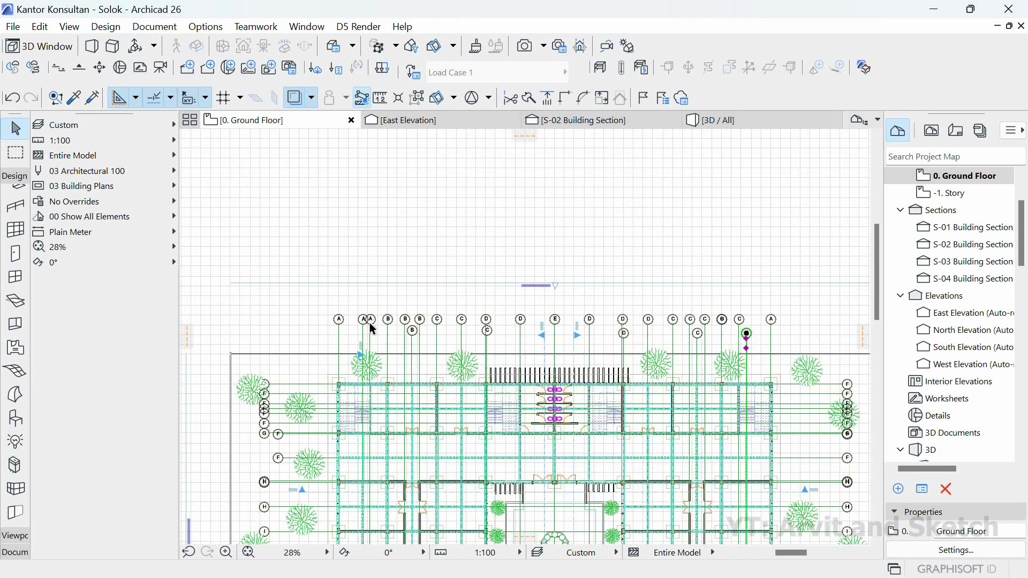
click(371, 334)
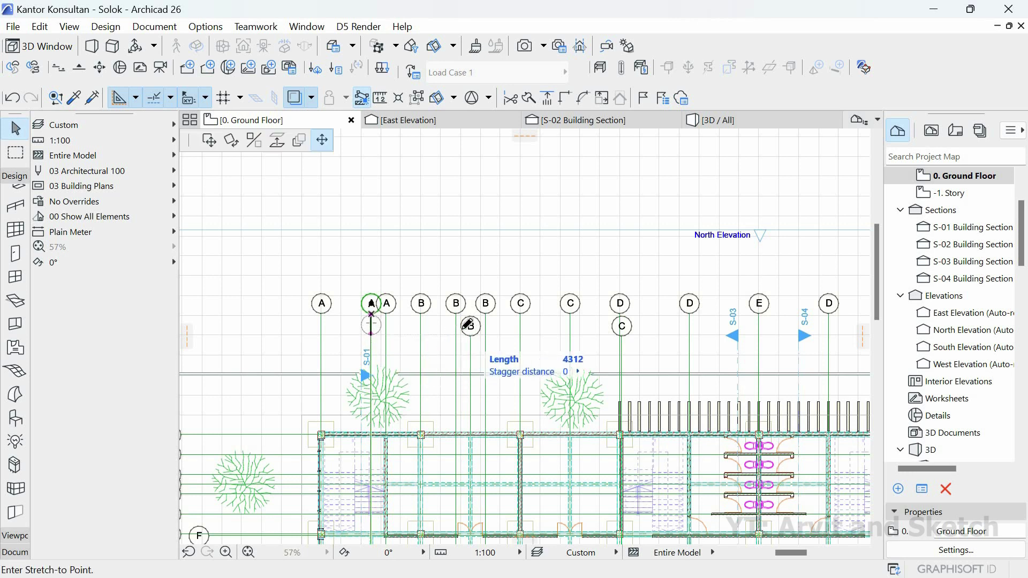
key(Escape)
key(Escape)
- Shorten the upper of the two overlapping H grid lines at its west end to align with the inset F marker
click(248, 552)
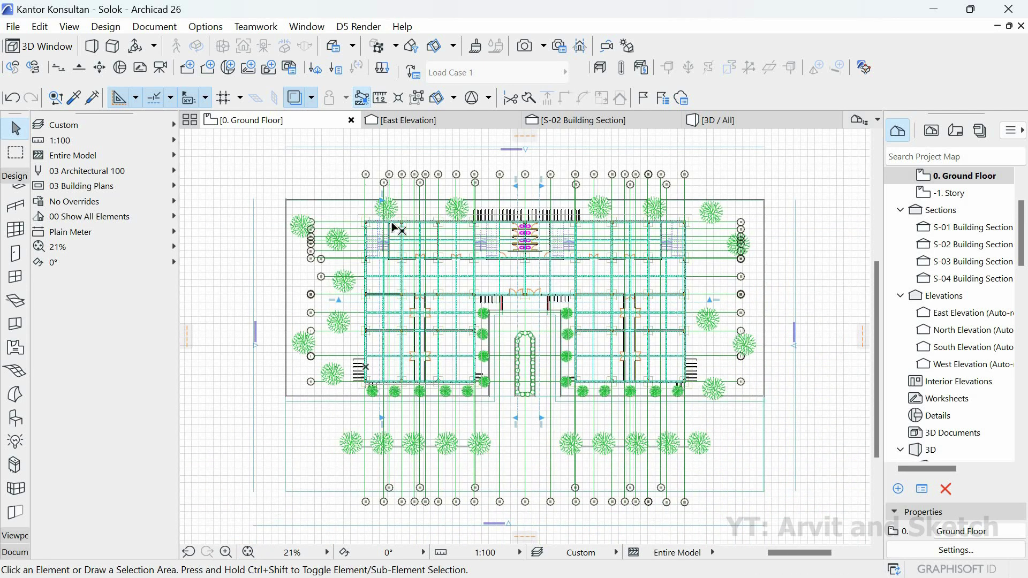
scroll(321, 279, up, 5)
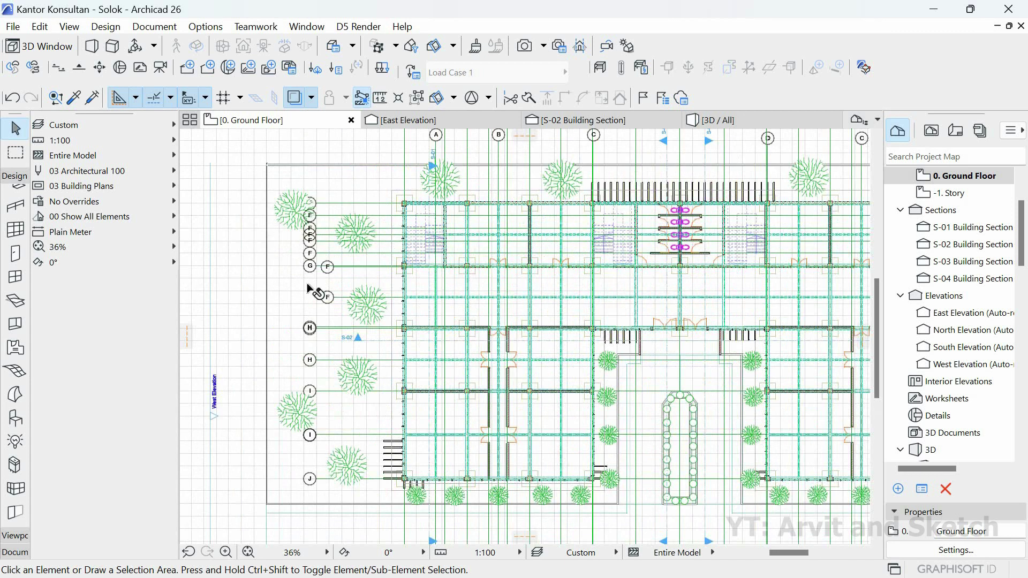
scroll(316, 364, up, 4)
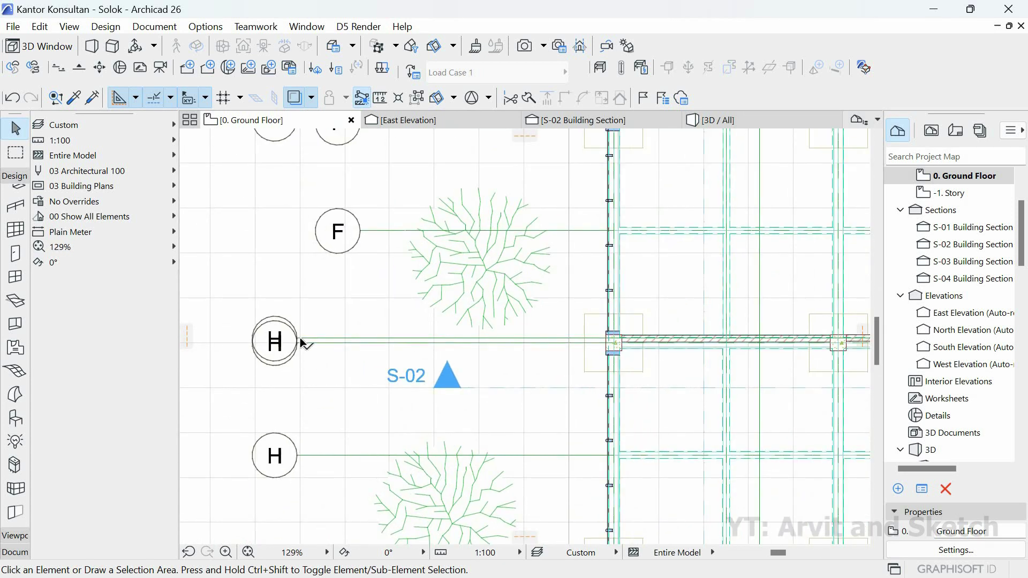
click(302, 343)
click(297, 339)
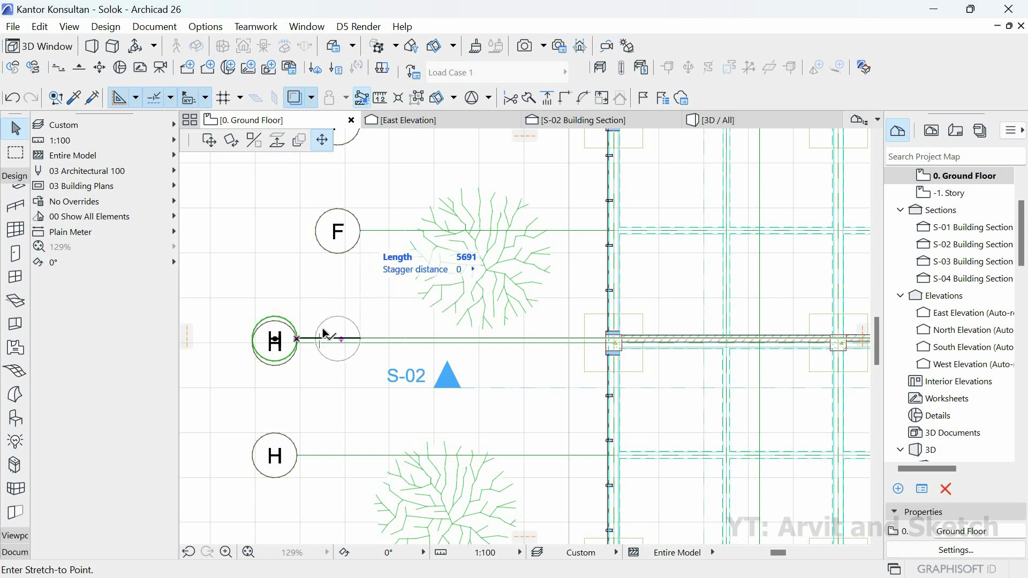
click(360, 231)
- Shorten the upper overlapping H grid line at its east end so its marker sits inside the outer marker column
scroll(347, 346, down, 10)
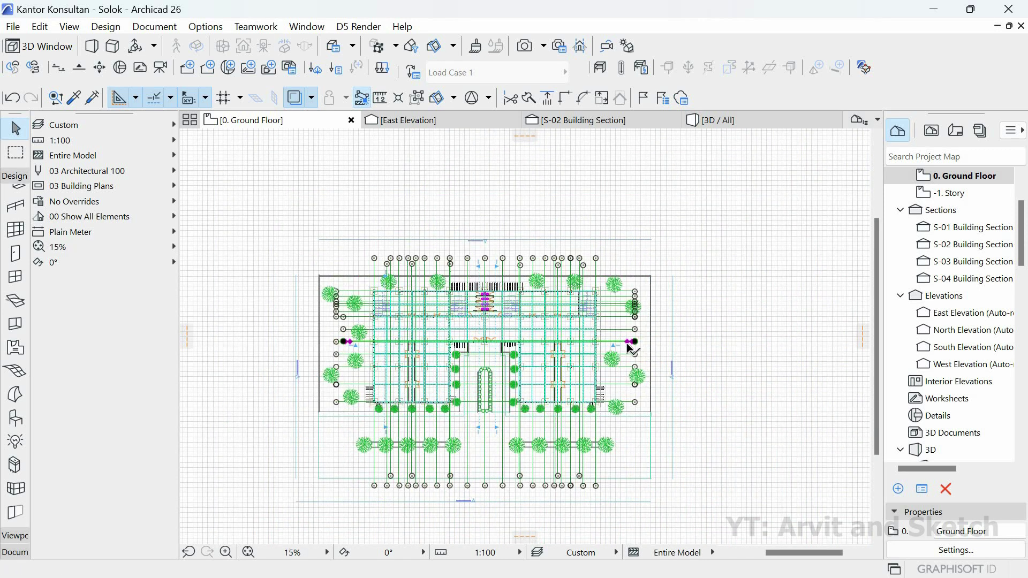
scroll(630, 347, up, 10)
click(549, 298)
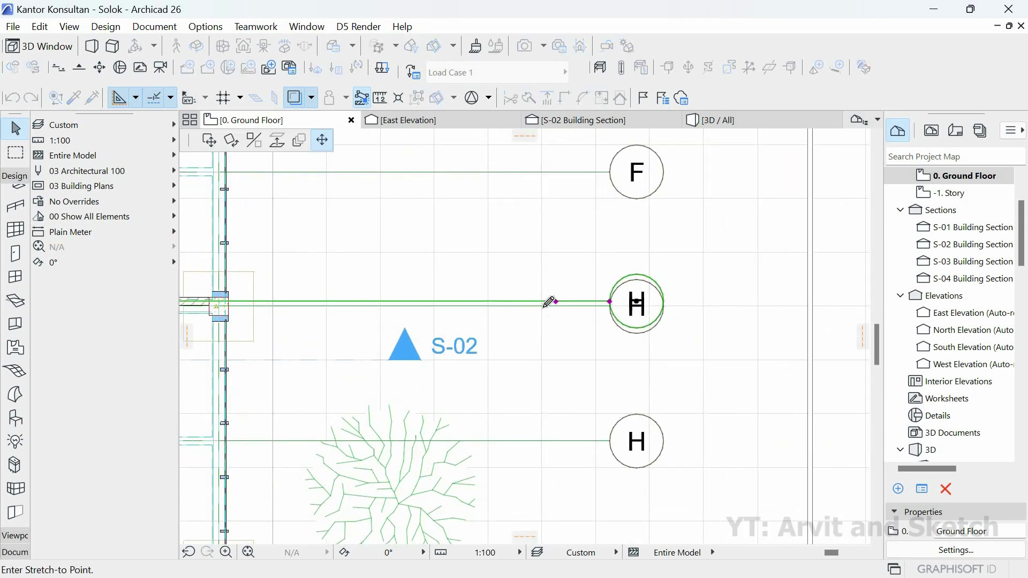
scroll(550, 298, down, 8)
scroll(551, 293, up, 8)
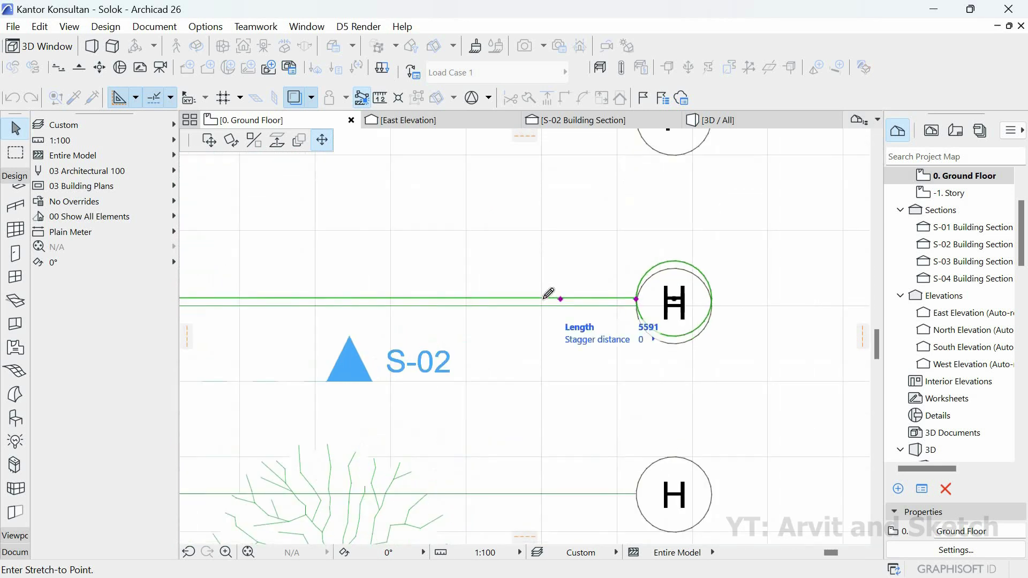
click(628, 357)
- Shorten the G grid line overlapping the F marker at its east end to align with the inset H marker
scroll(629, 356, down, 8)
click(624, 277)
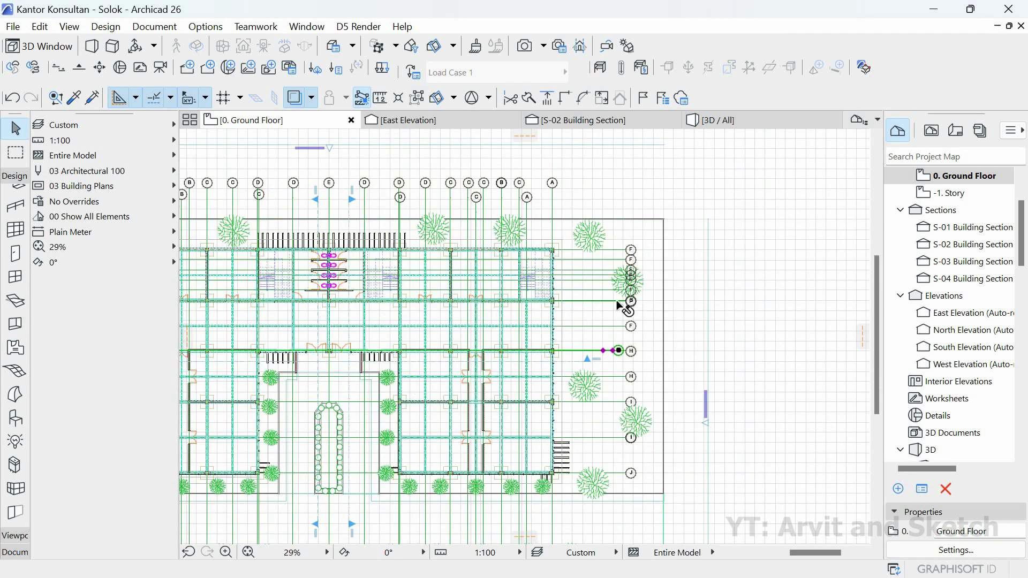
scroll(623, 300, up, 8)
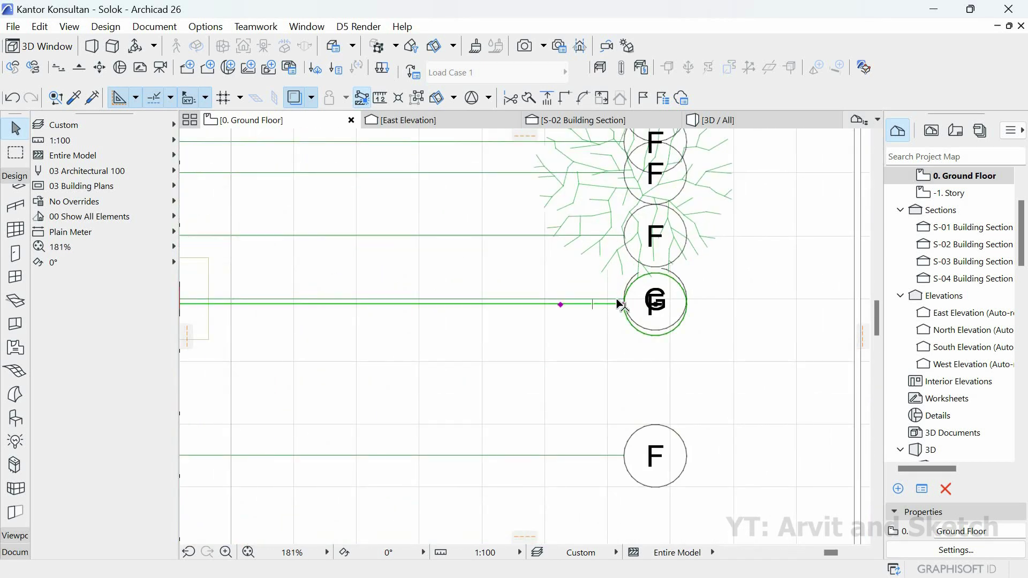
click(622, 304)
scroll(556, 292, down, 4)
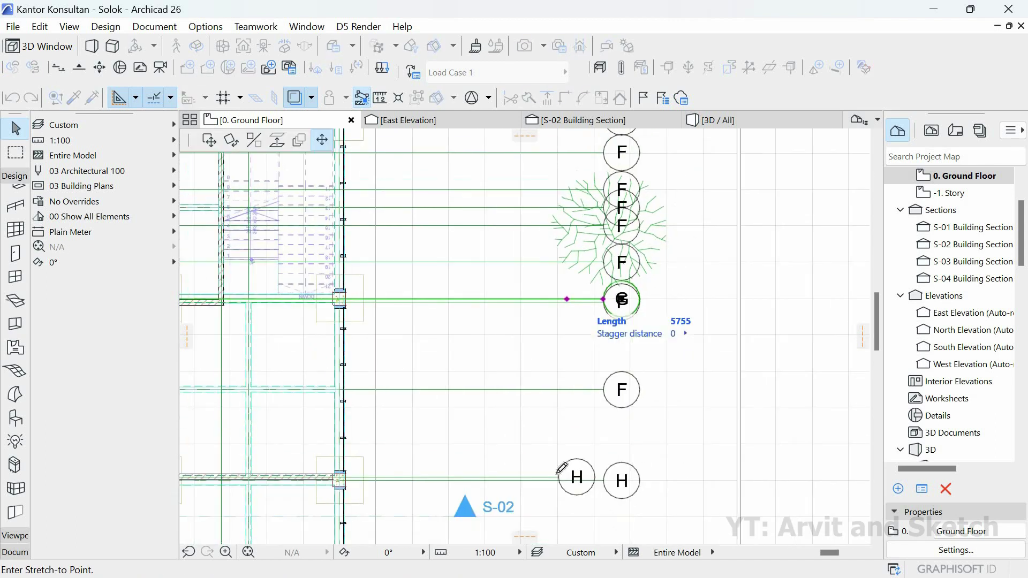
click(557, 476)
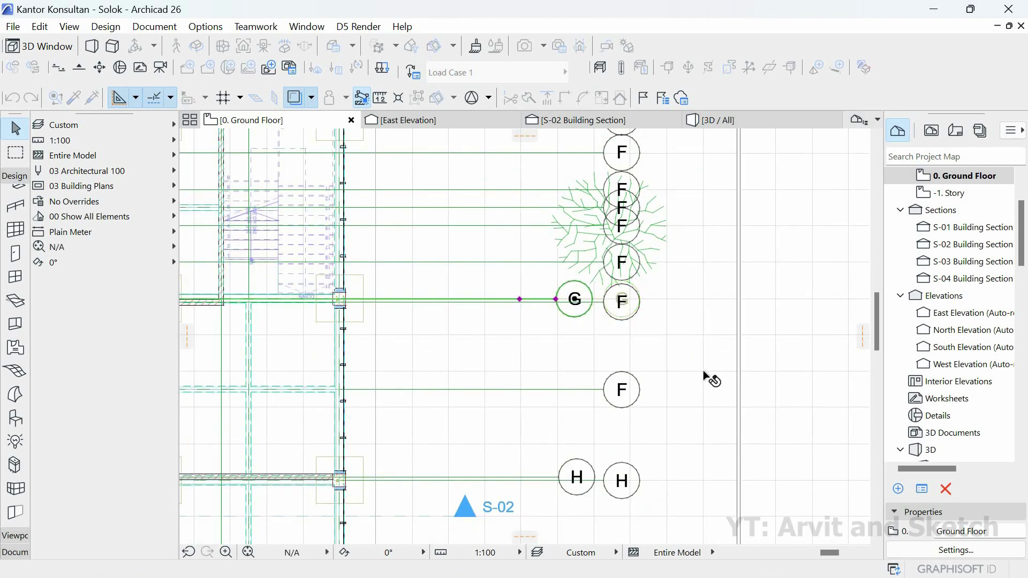
- Examine the staggered grid markers on the west side and around the whole ground floor plan
scroll(671, 378, down, 8)
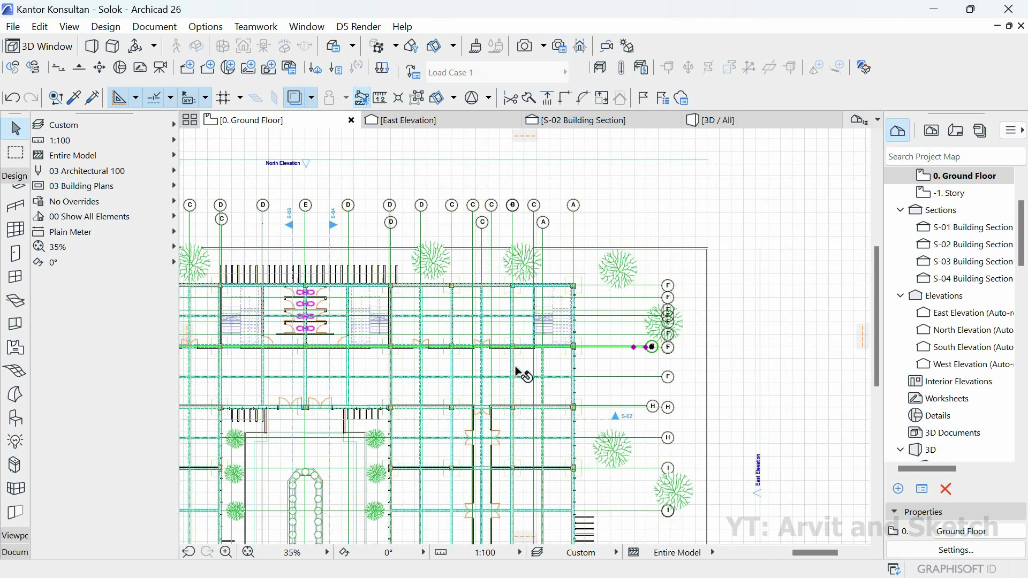
scroll(515, 370, down, 4)
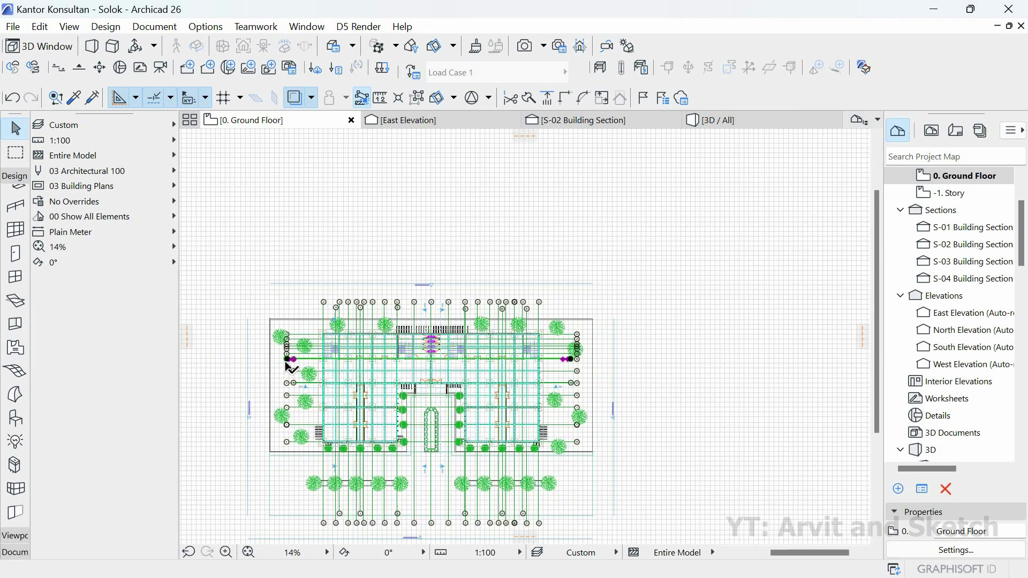
scroll(290, 367, up, 10)
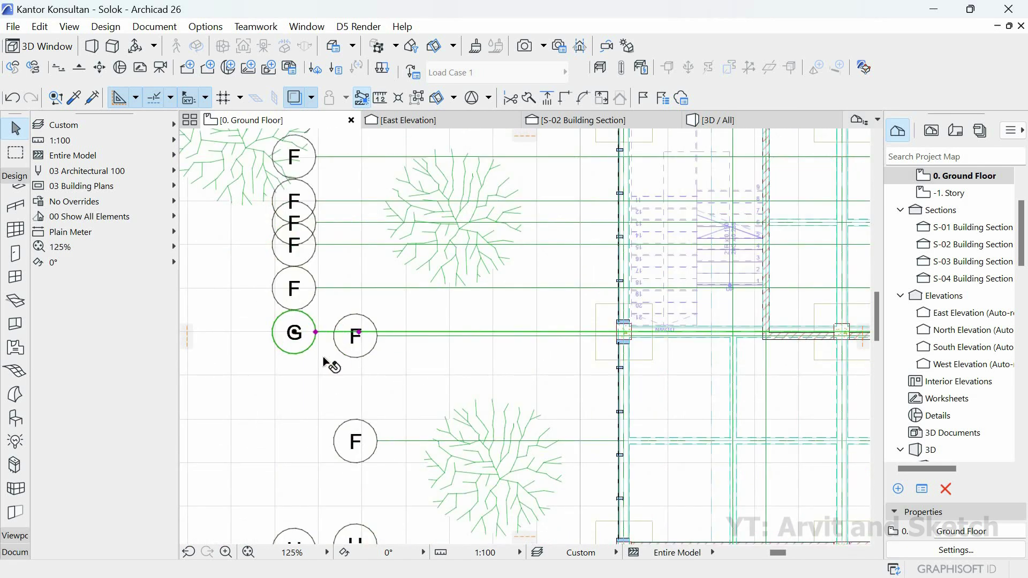
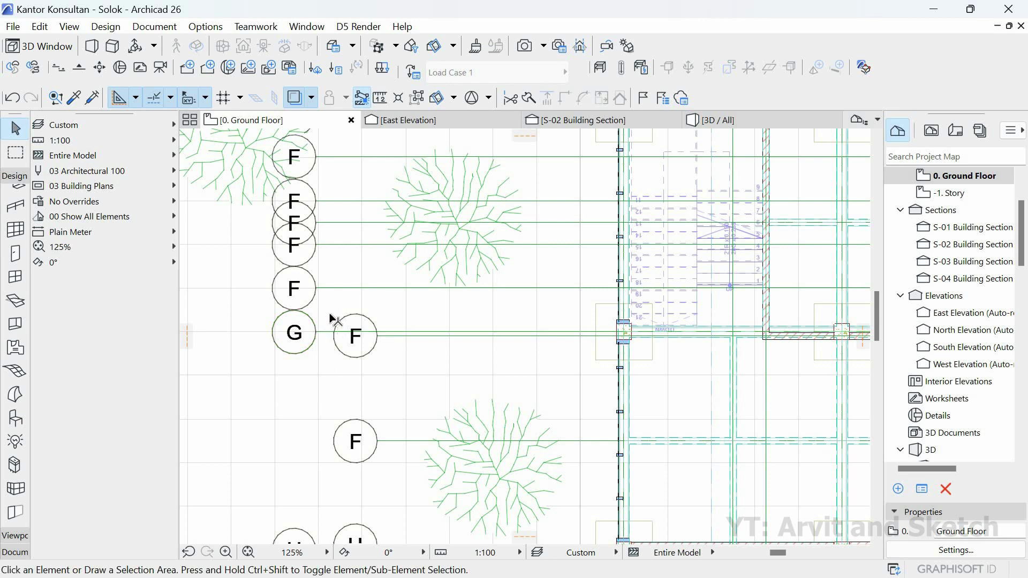
scroll(332, 319, down, 5)
scroll(265, 349, down, 2)
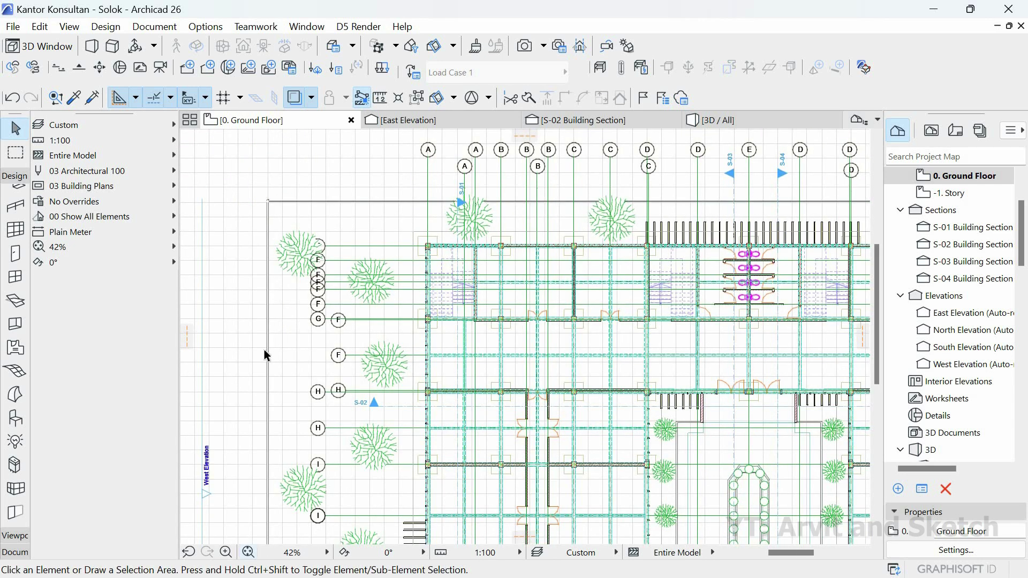
middle_click(256, 290)
middle_click(256, 290)
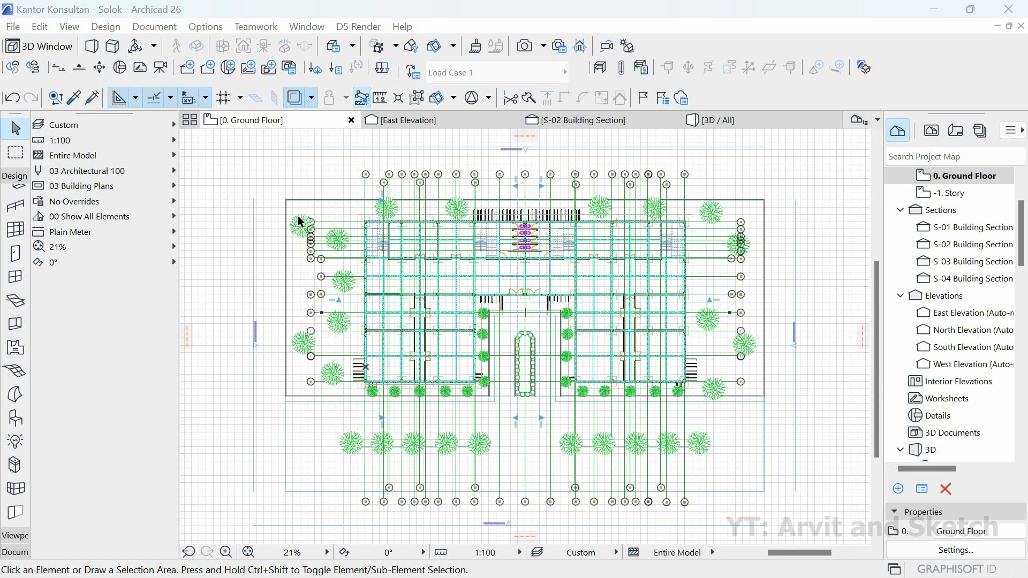
- Extend the northernmost F grid line's west end outward so its marker sits beyond the site boundary
scroll(331, 220, up, 5)
click(370, 215)
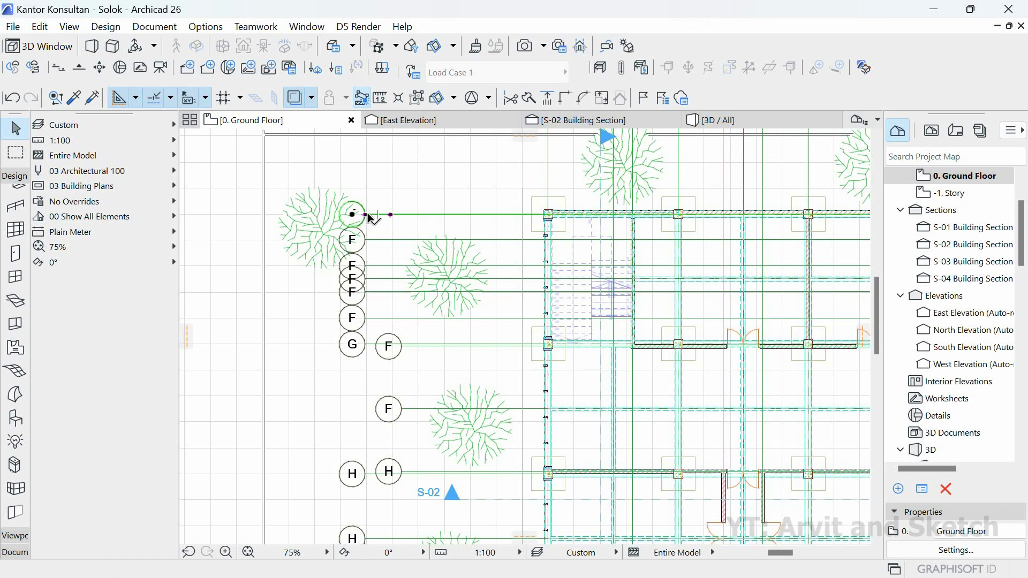
click(370, 215)
scroll(415, 218, down, 1)
middle_drag(457, 227, 533, 235)
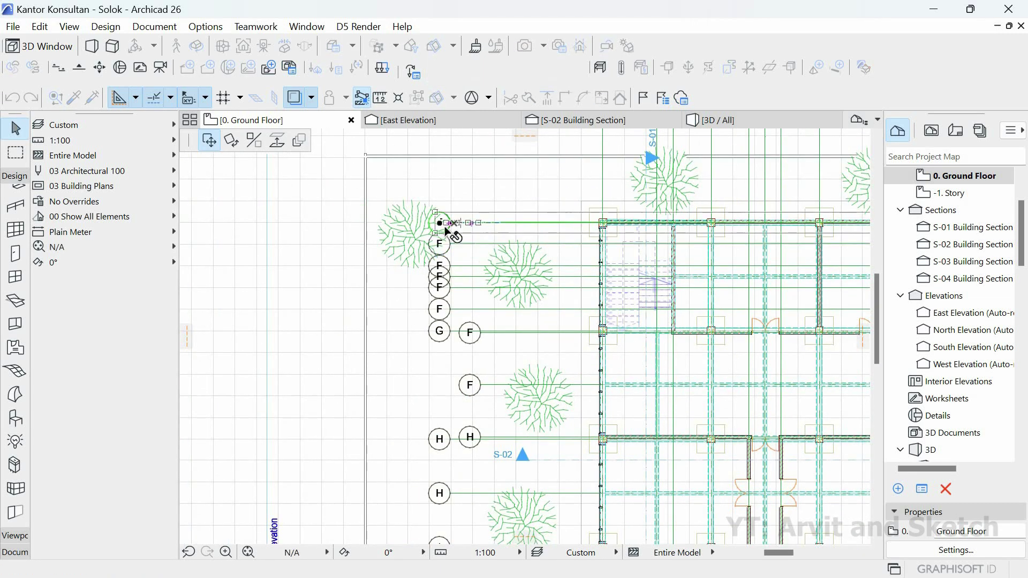
click(448, 220)
scroll(447, 220, up, 1)
click(447, 220)
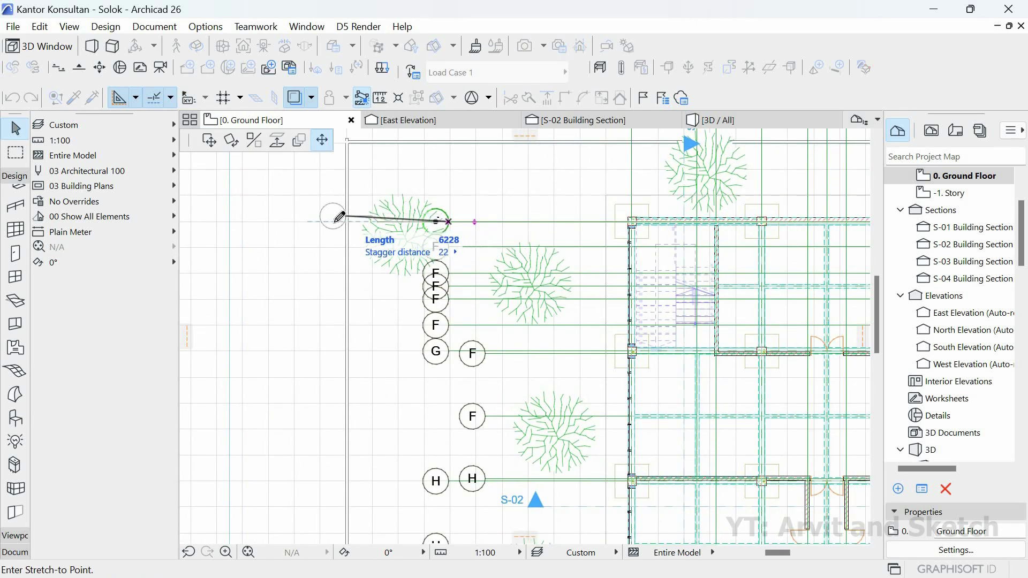
scroll(338, 217, down, 1)
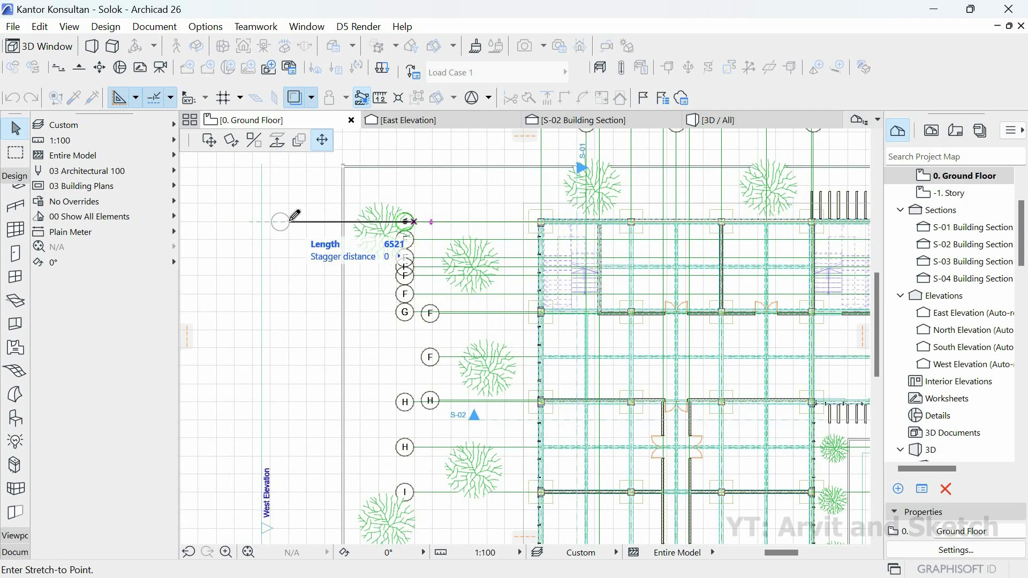
click(319, 253)
- Extend the second F grid line's west end outward to align with the northernmost F marker beyond the site boundary
scroll(408, 242, up, 1)
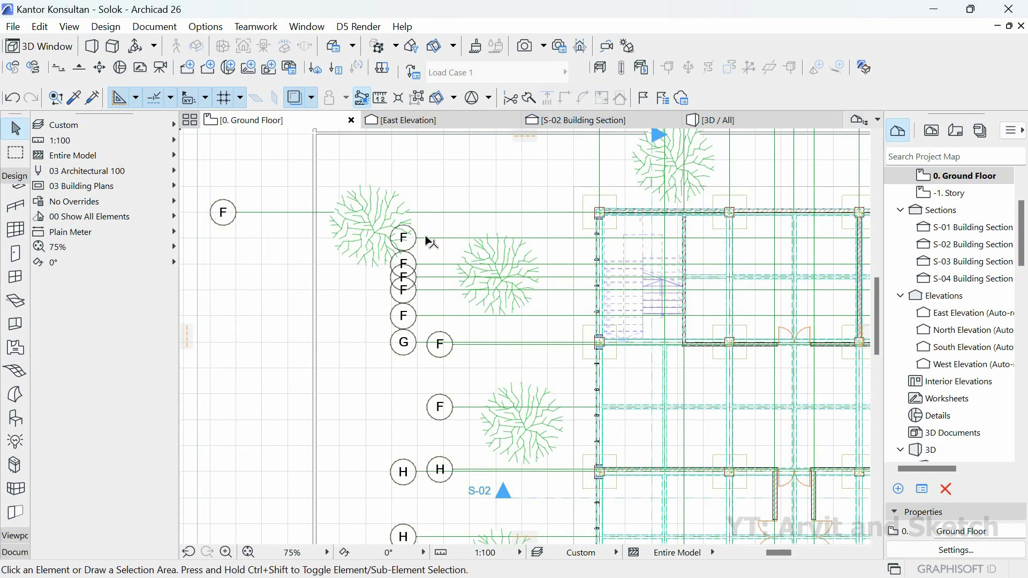
click(430, 239)
click(416, 238)
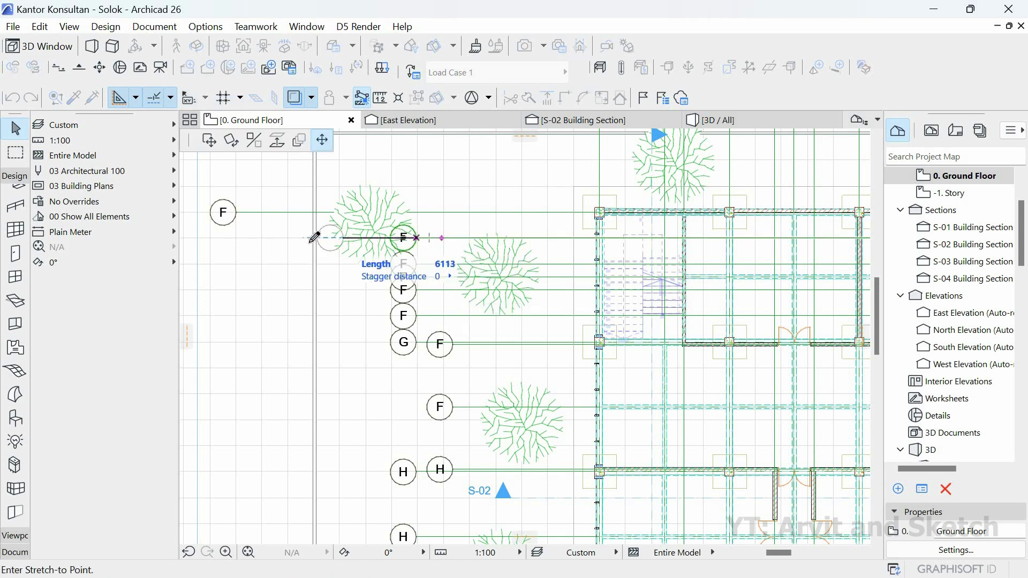
click(223, 236)
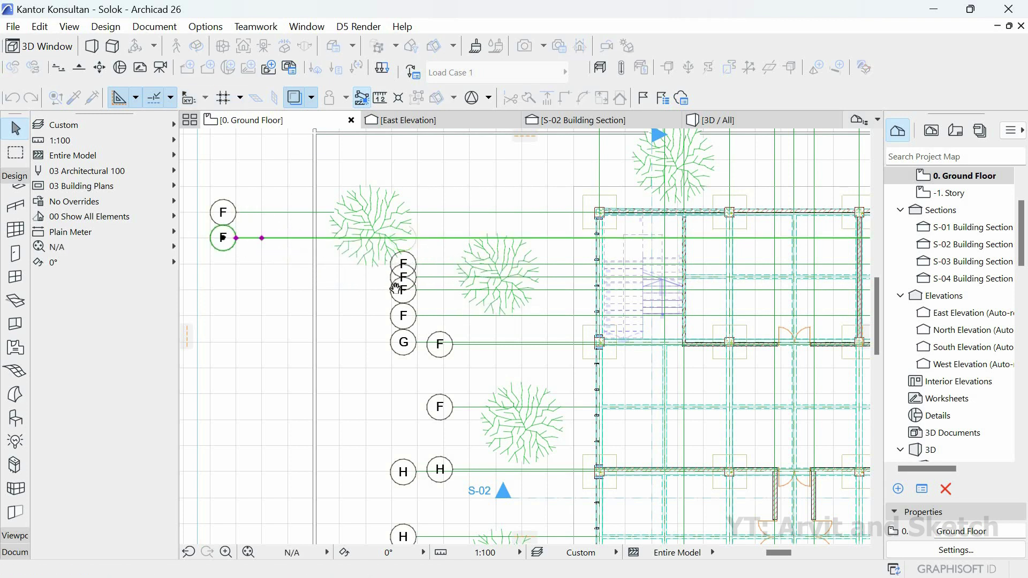
- Extend the third F grid line's west end to align with the outer F markers, and the fourth F line's west end to a slightly inset position
middle_drag(395, 288, 447, 268)
click(477, 244)
click(467, 244)
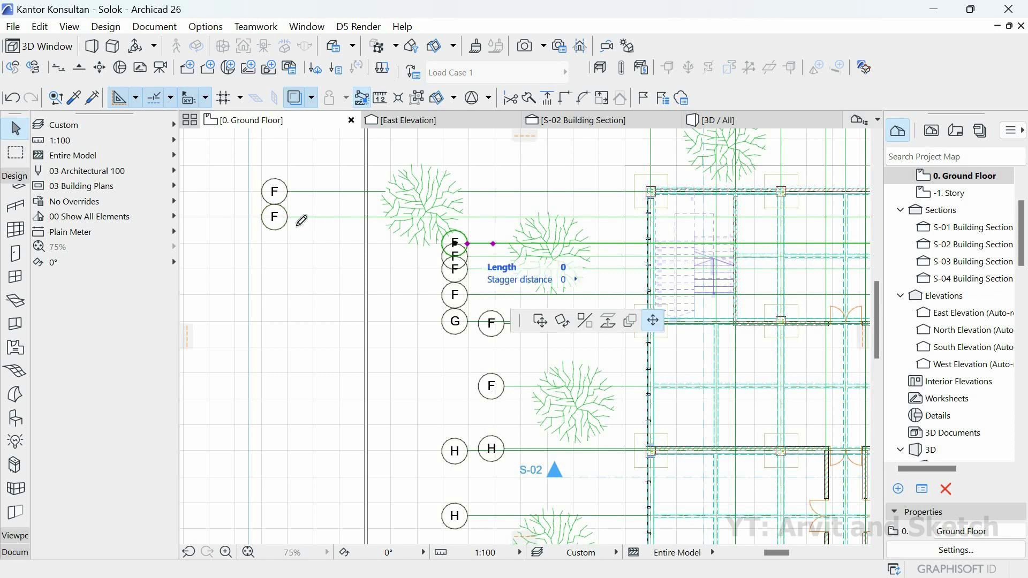
click(274, 243)
click(481, 257)
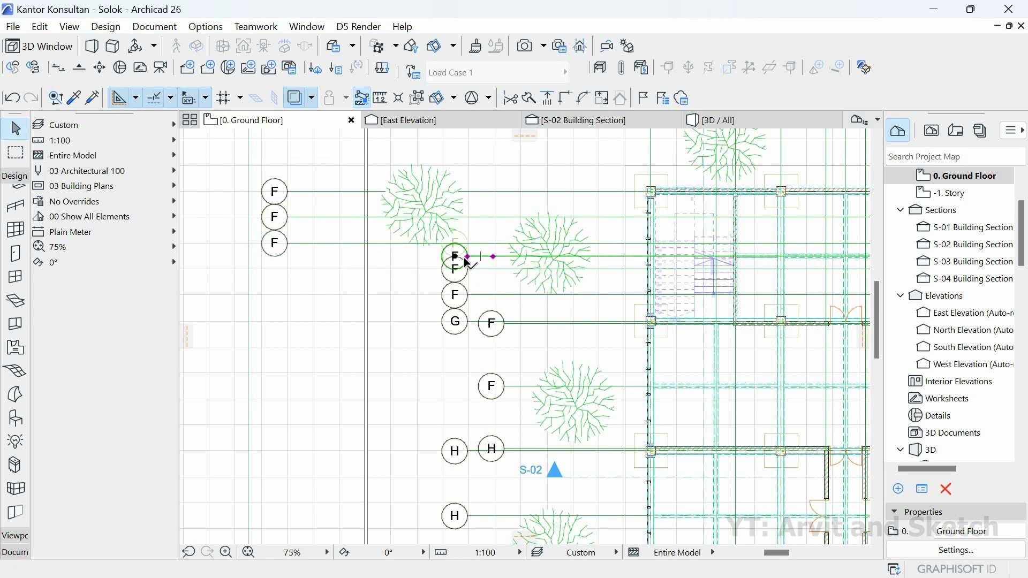
click(313, 244)
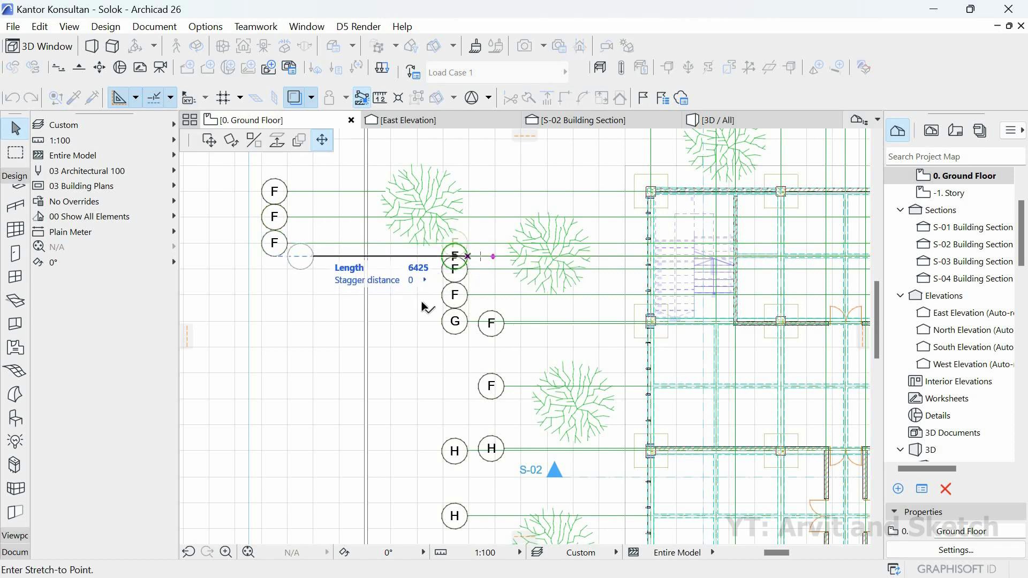
- Extend the west ends of the fifth and sixth F grid lines to align with the outer F markers beyond the site boundary
middle_drag(447, 276, 469, 247)
double_click(489, 240)
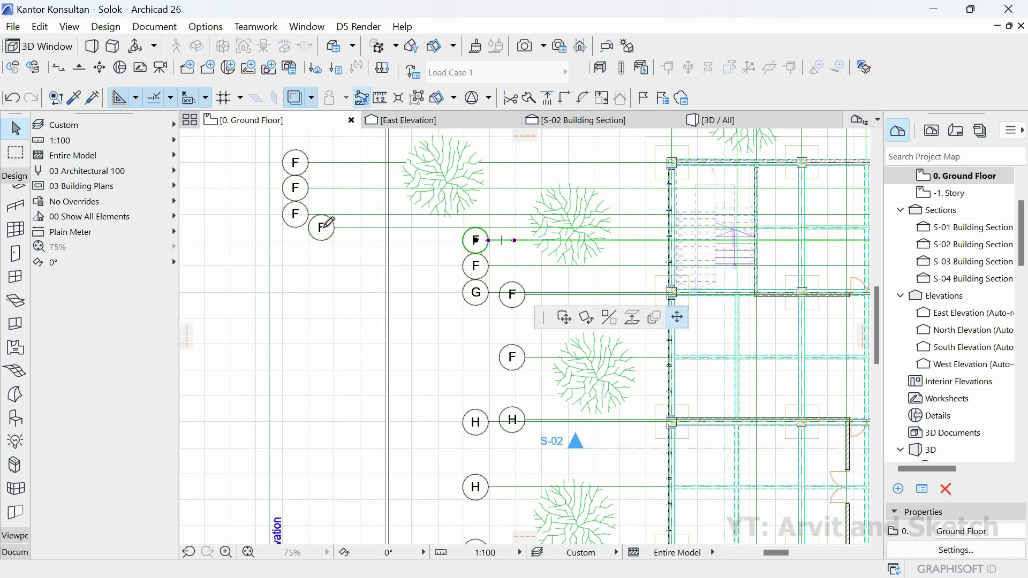
click(309, 215)
click(487, 266)
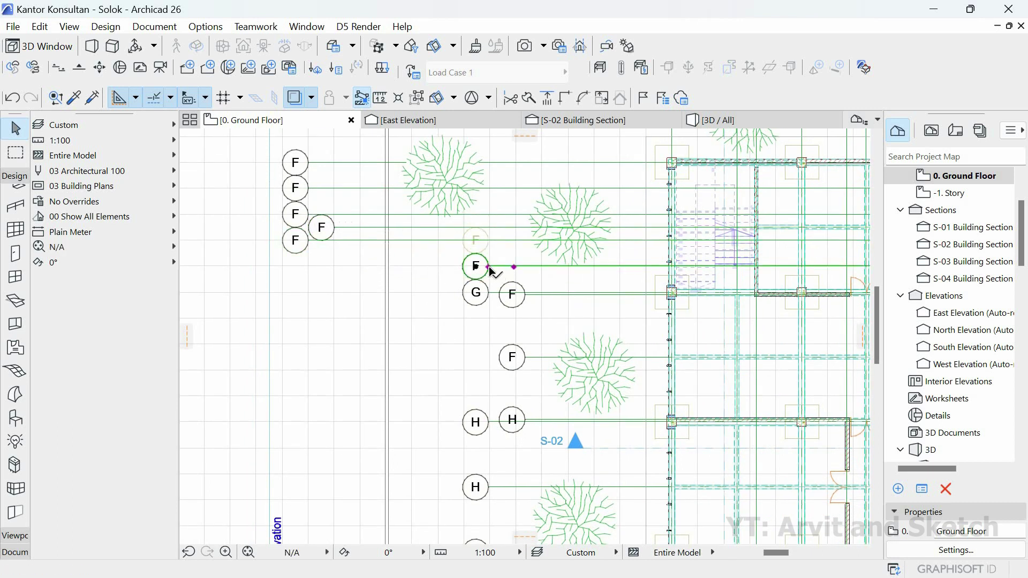
click(488, 266)
click(308, 267)
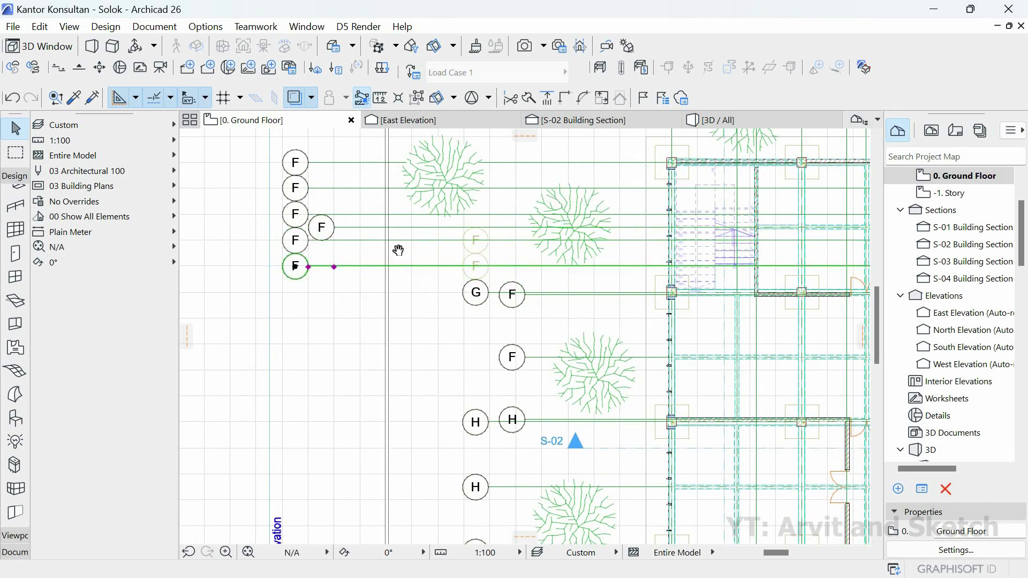
- Extend the G grid line's west end to align its marker with the outer F marker column
scroll(490, 248, down, 2)
click(472, 242)
click(483, 244)
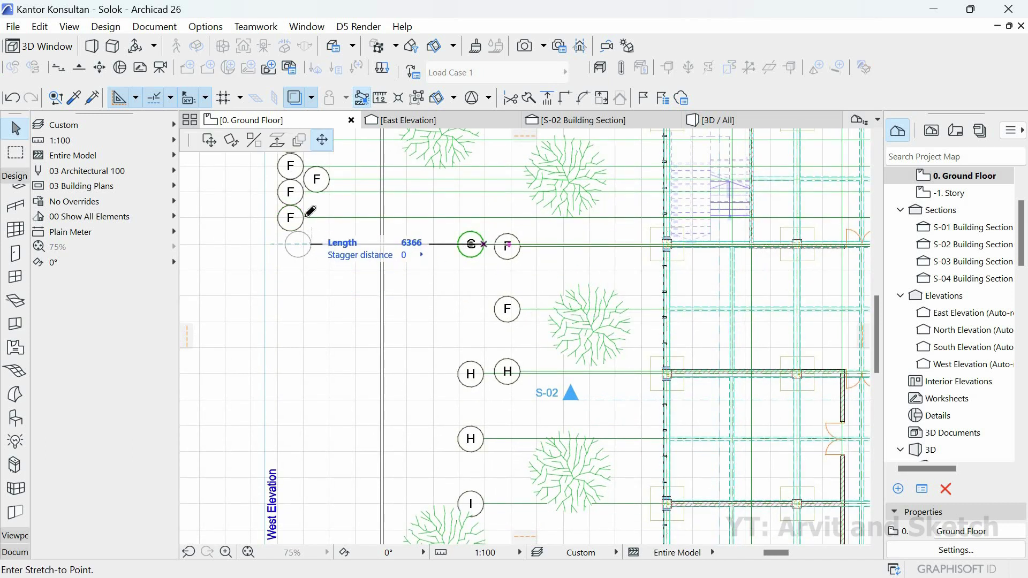
click(303, 219)
- Extend the west end of the F grid line beside G so its marker sits just inside the G marker
scroll(429, 248, down, 2)
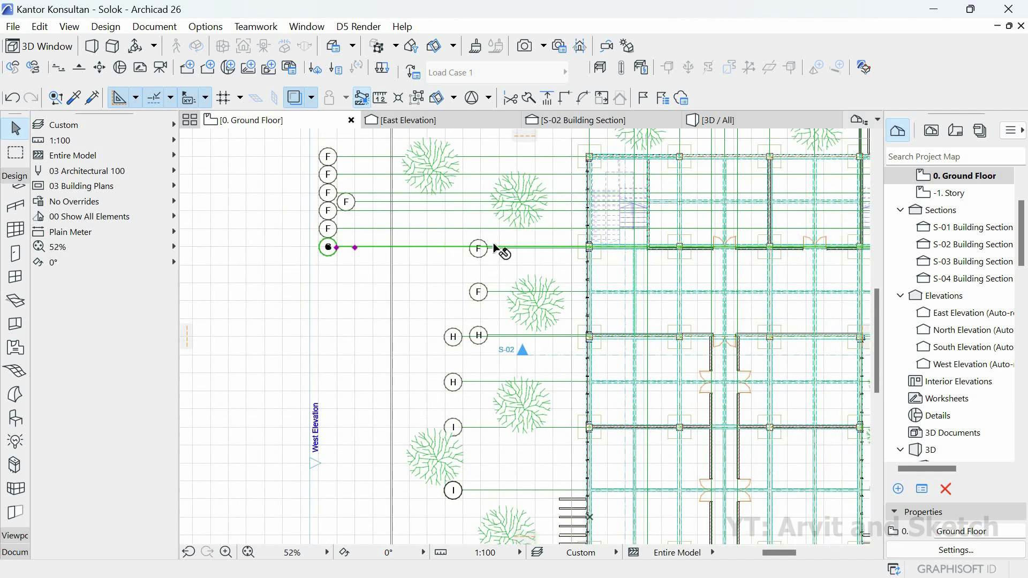
scroll(492, 246, up, 2)
click(493, 244)
click(490, 245)
scroll(491, 245, up, 3)
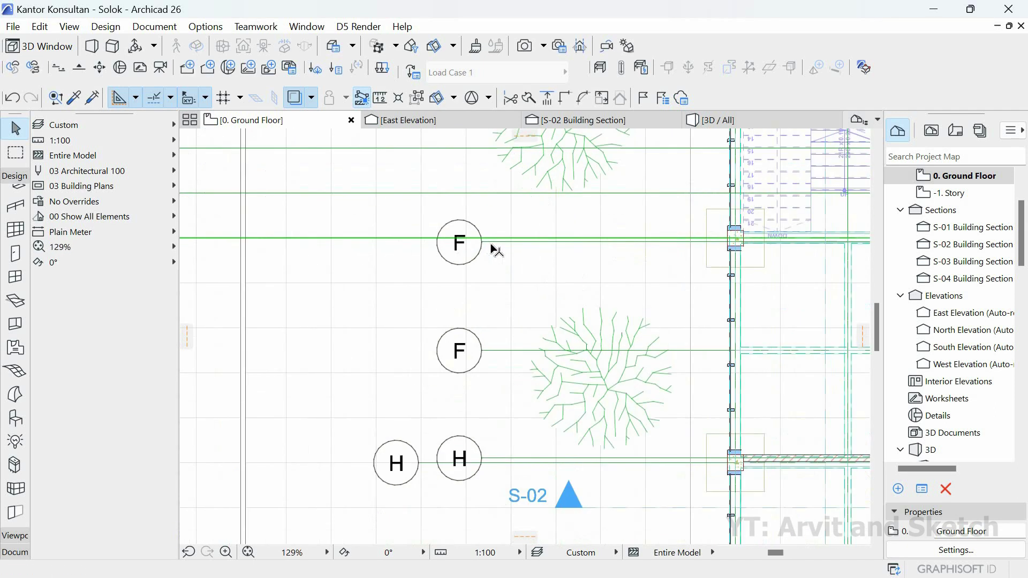
click(485, 246)
click(484, 246)
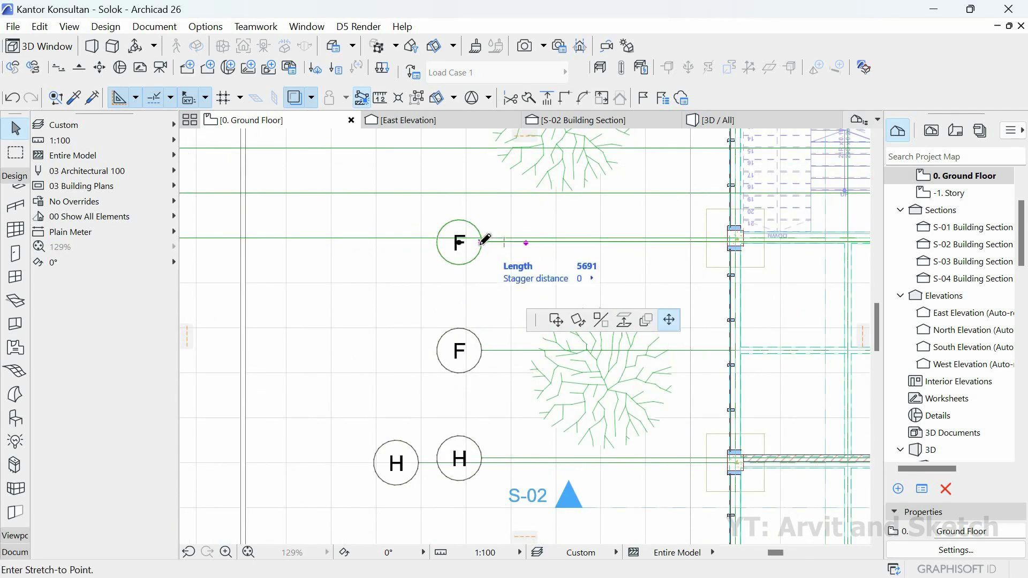
scroll(485, 246, down, 2)
click(254, 162)
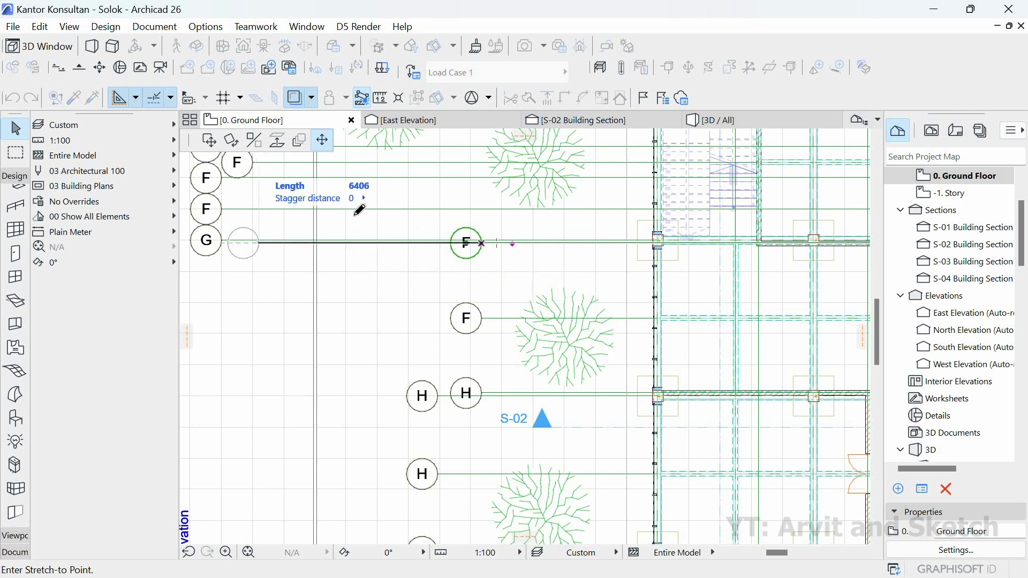
- Extend the west end of the F grid line south of G to align with the outer marker column
scroll(437, 311, down, 3)
middle_drag(437, 311, 449, 214)
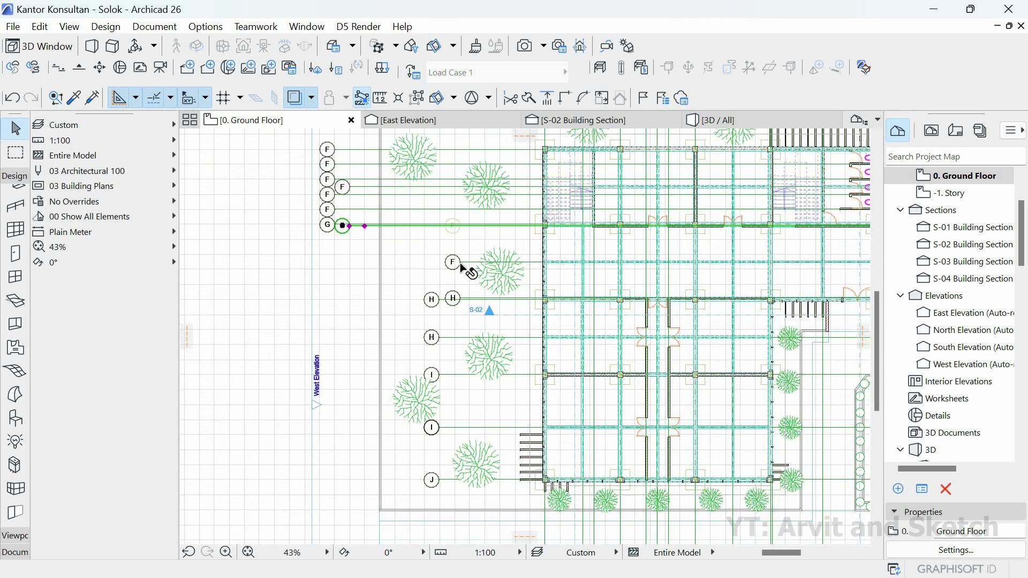
scroll(464, 261, up, 2)
click(462, 261)
click(460, 261)
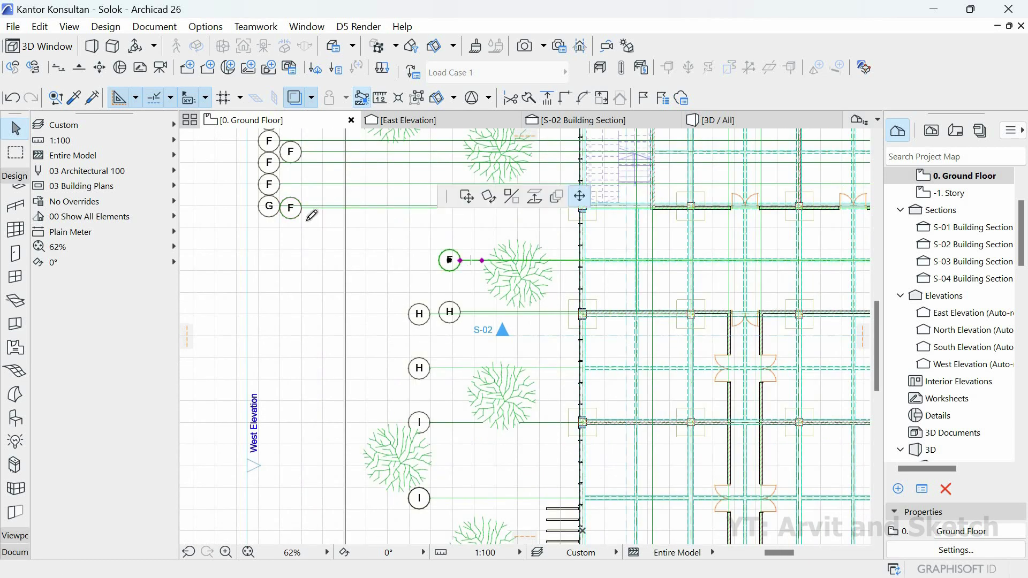
click(280, 204)
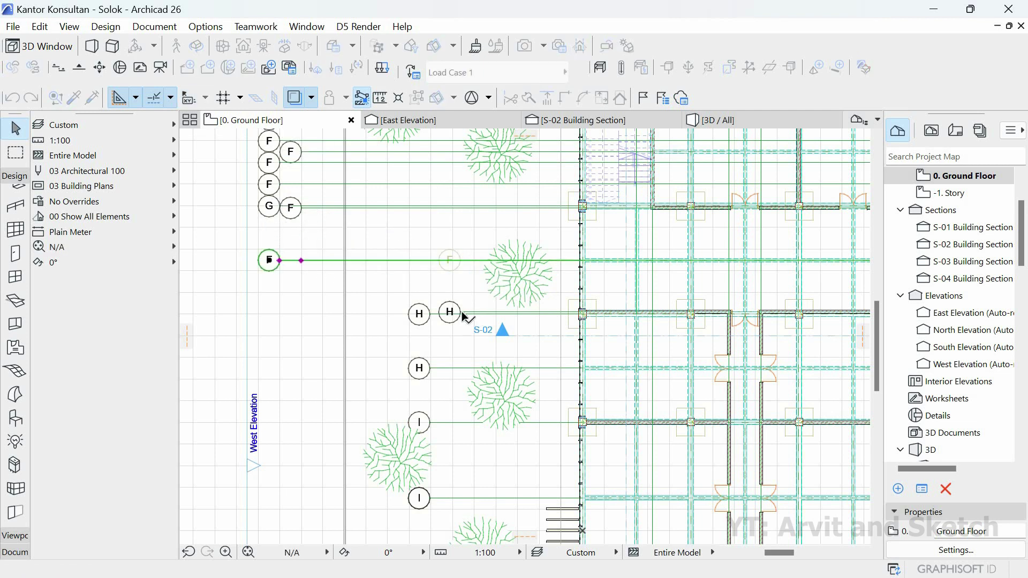
- Extend the upper line of the close H grid pair westward to align with the inset F marker beside G
scroll(468, 314, up, 2)
click(464, 314)
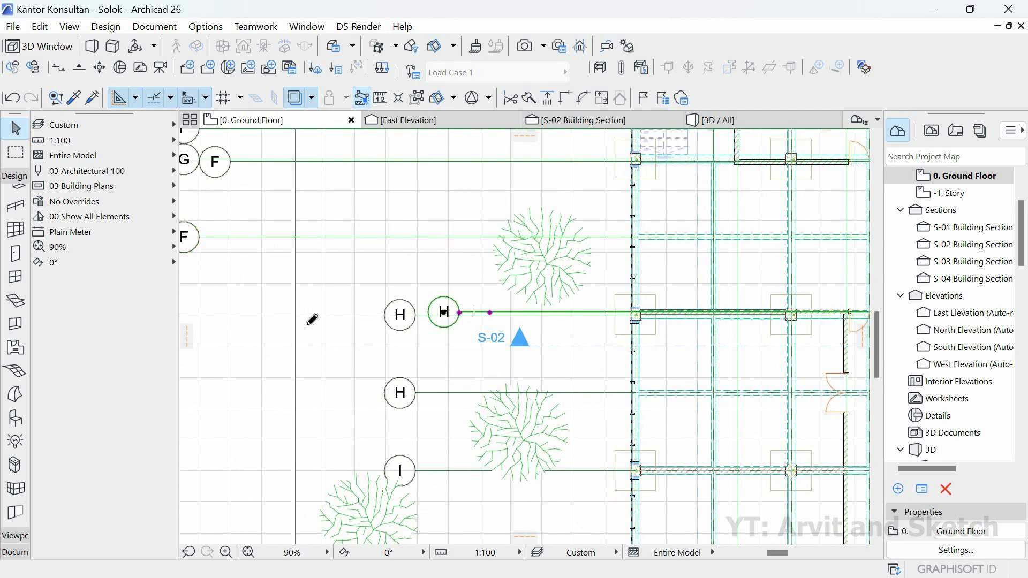
click(459, 312)
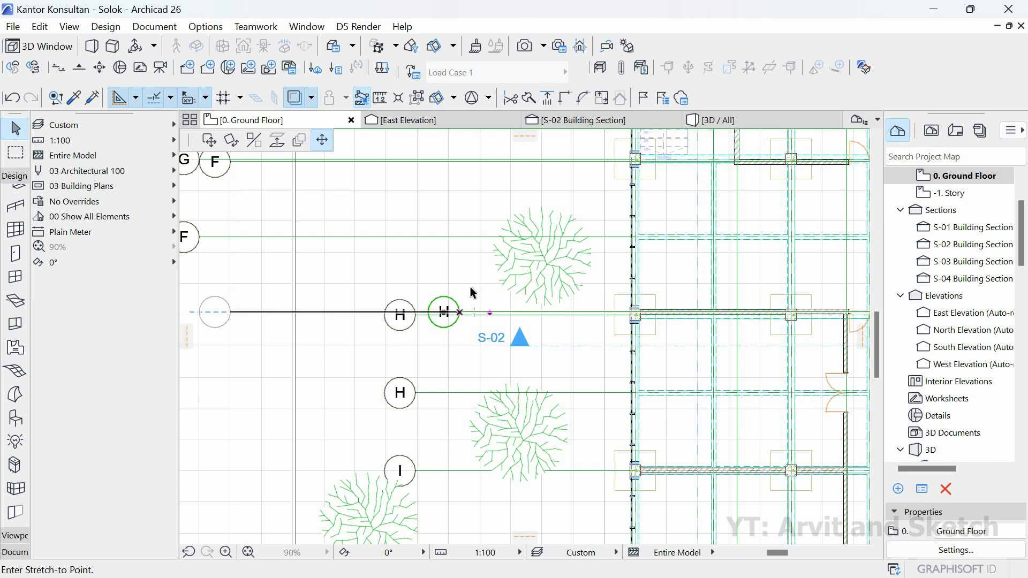
scroll(427, 321, down, 2)
- Extend the lower line of the close H grid pair westward to align with the outer marker column
scroll(421, 322, up, 4)
click(413, 309)
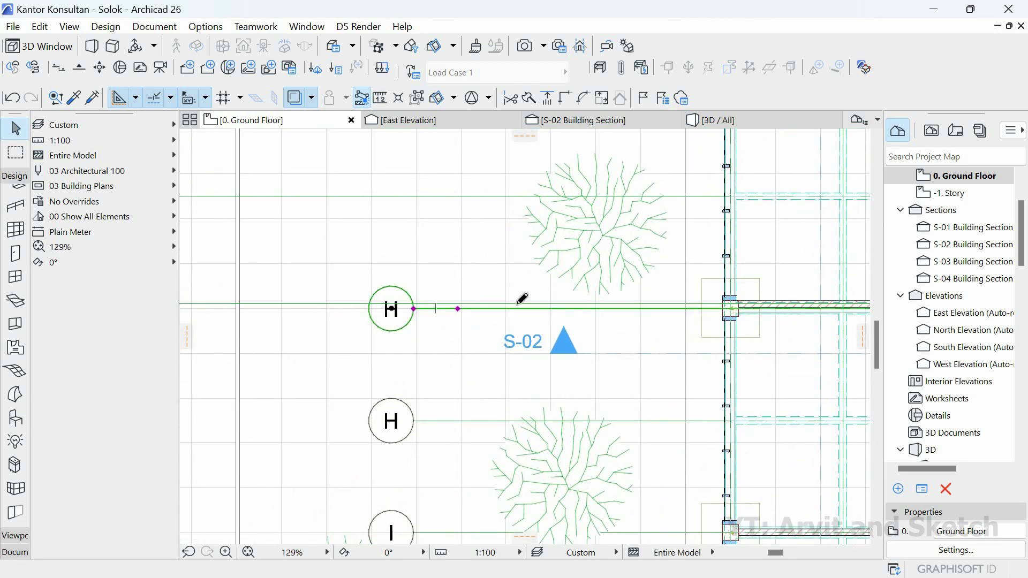
click(458, 309)
scroll(458, 306, down, 2)
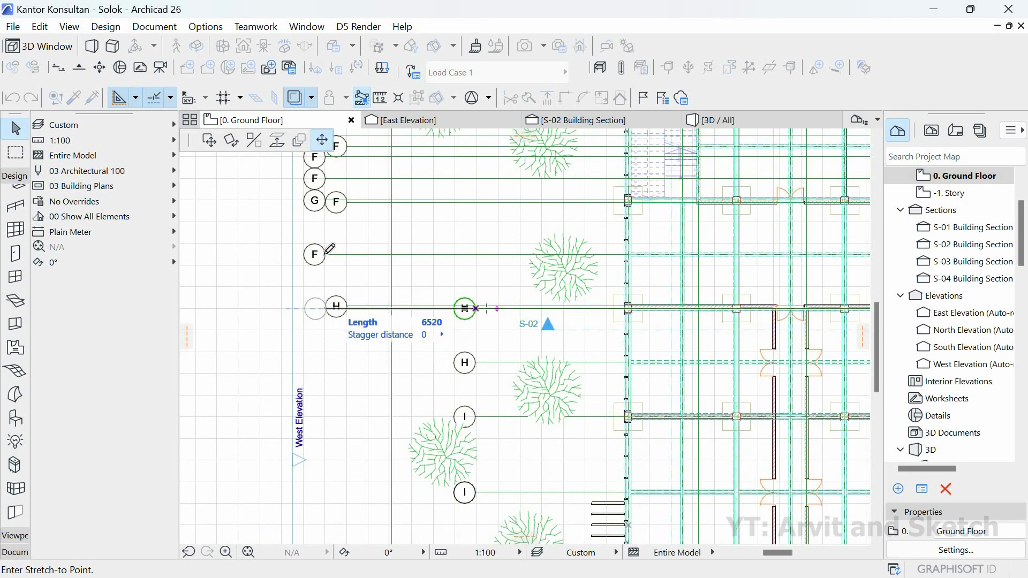
- Extend the west ends of the southernmost H and the upper I grid lines to align with the outer marker column
click(477, 363)
click(476, 363)
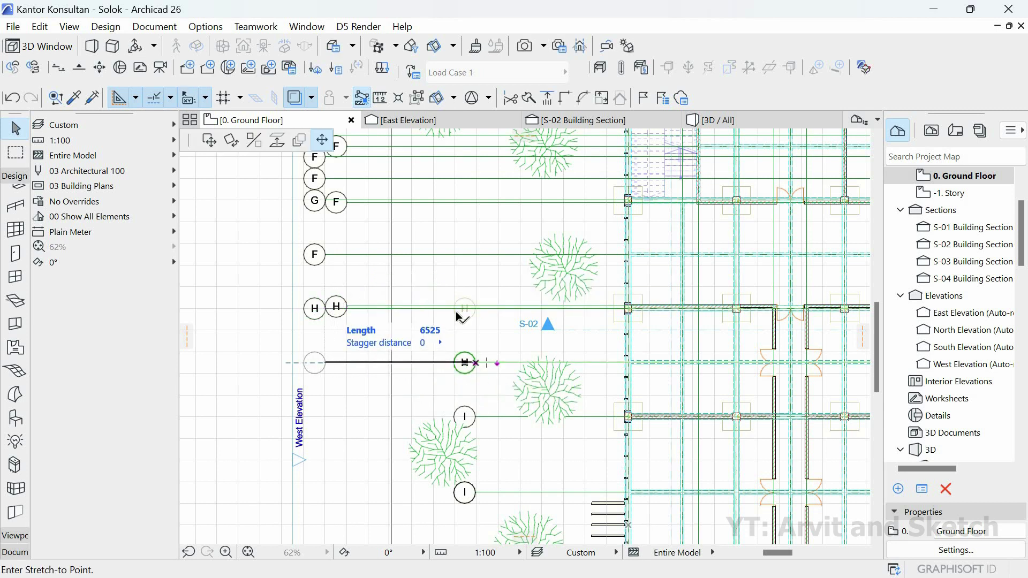
click(327, 362)
scroll(395, 316, down, 2)
scroll(444, 377, up, 2)
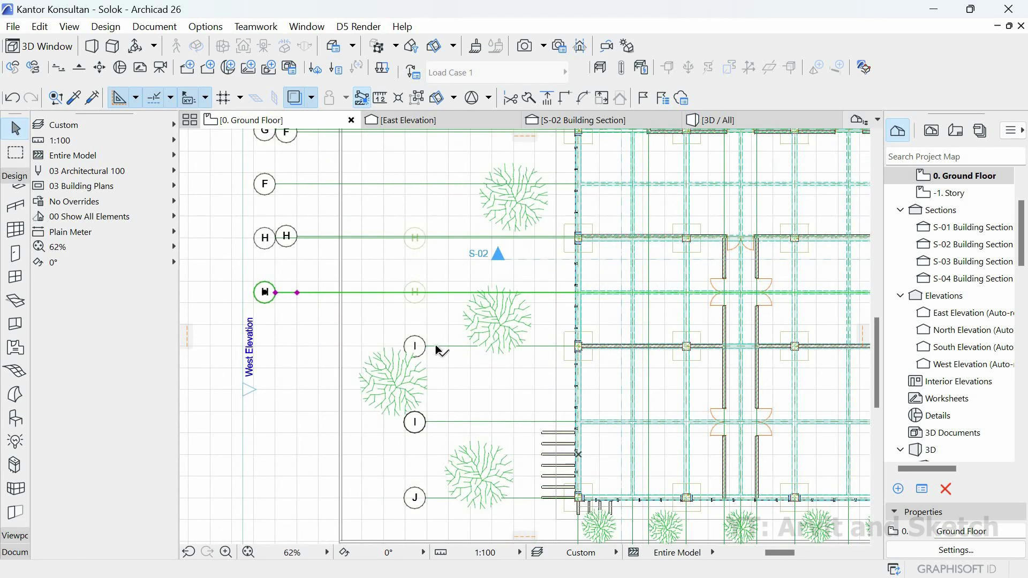
click(445, 371)
click(442, 371)
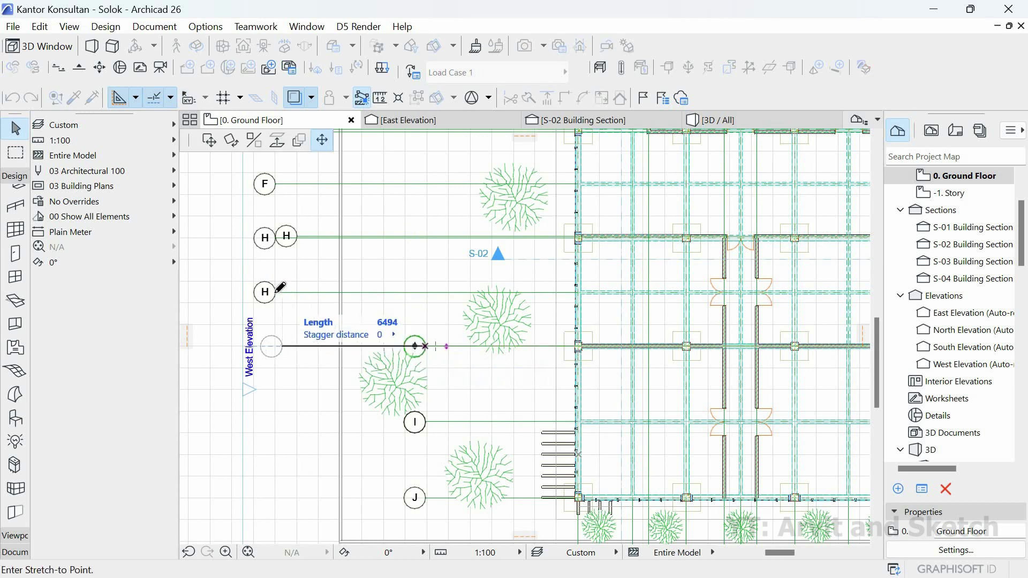
- Extend the west ends of the lower I and the J grid lines to align with the outer marker column
click(433, 417)
click(426, 426)
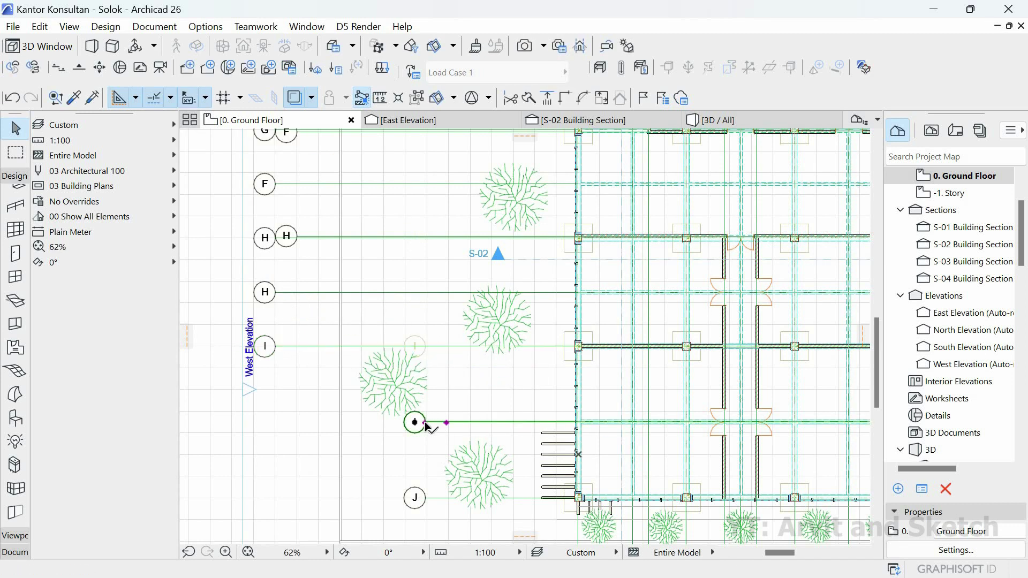
click(415, 422)
click(265, 422)
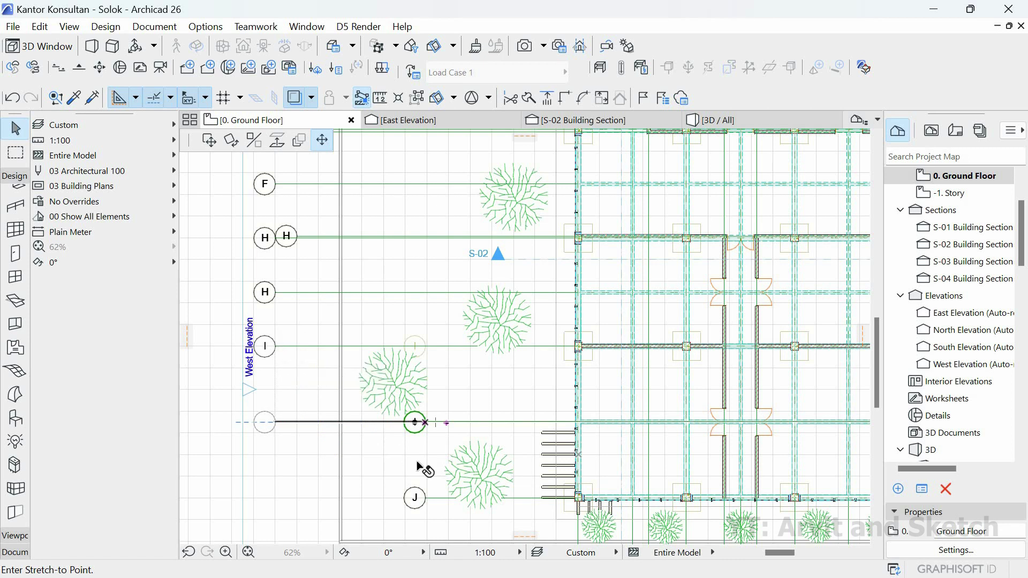
middle_drag(422, 381, 429, 362)
click(432, 405)
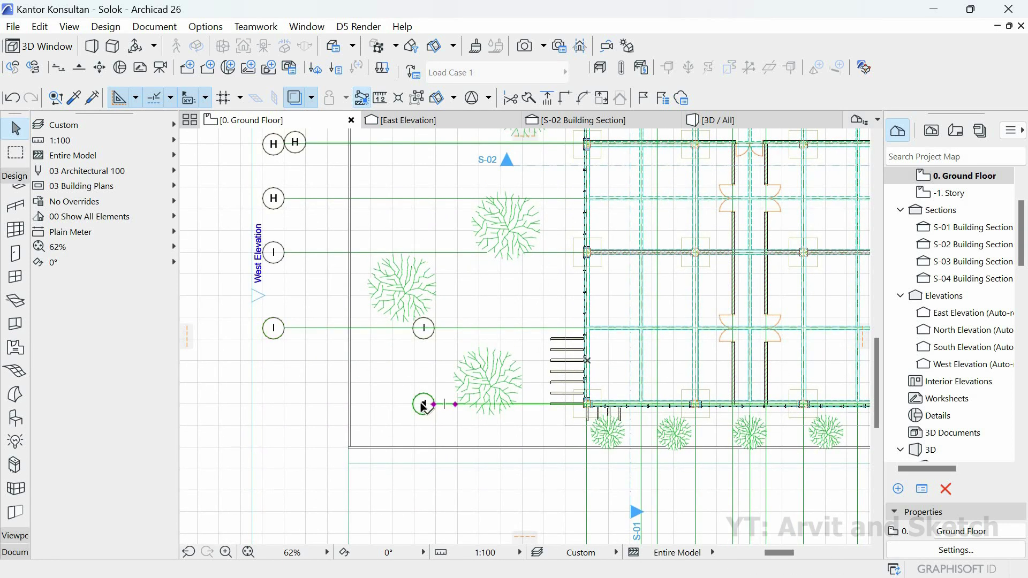
click(423, 404)
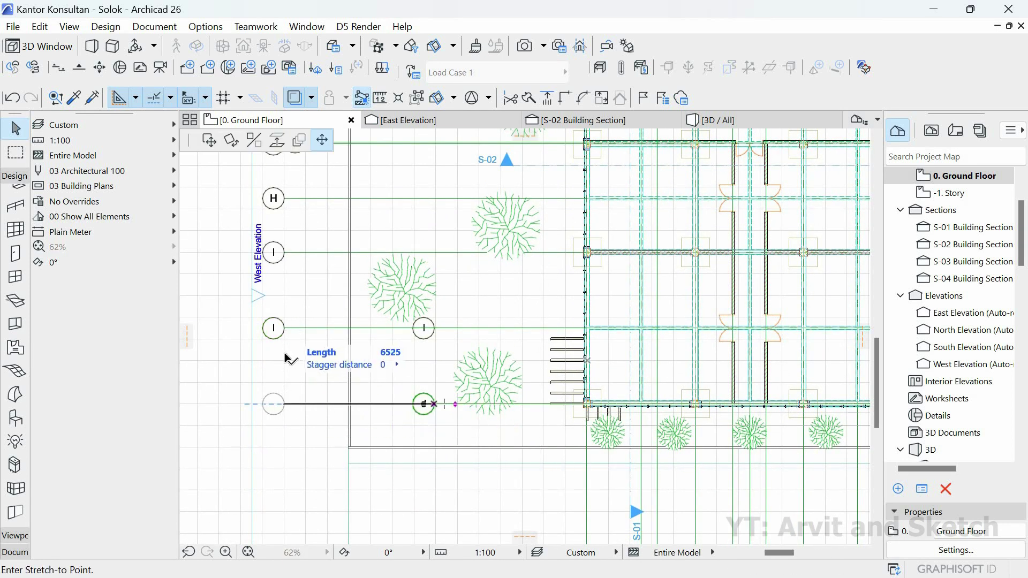
click(286, 358)
- Extend the duplicate lower I grid line's west end so its marker coincides with the outer I marker
scroll(298, 375, down, 2)
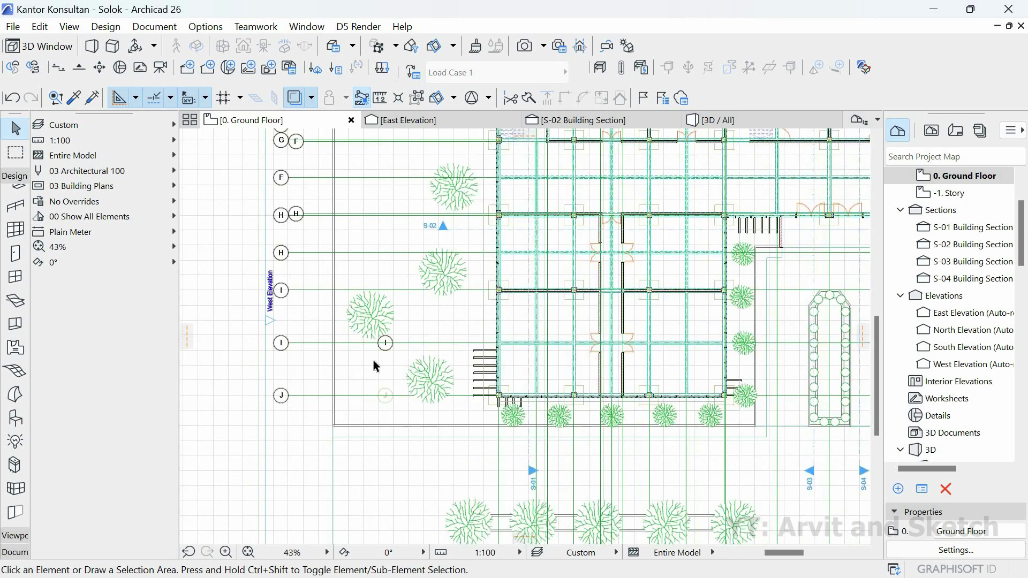
scroll(374, 362, up, 3)
key(Escape)
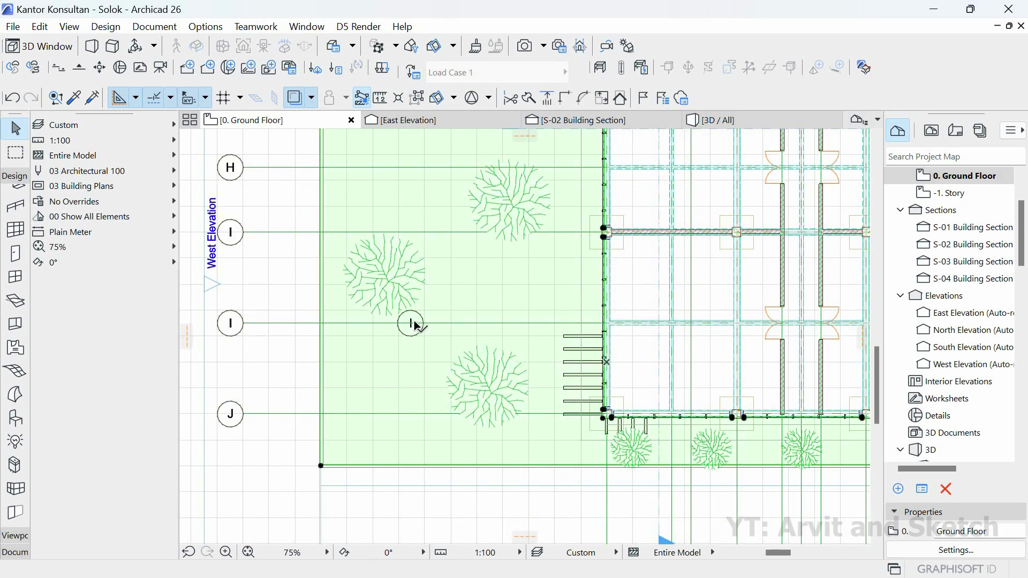
scroll(410, 324, up, 3)
scroll(408, 324, up, 7)
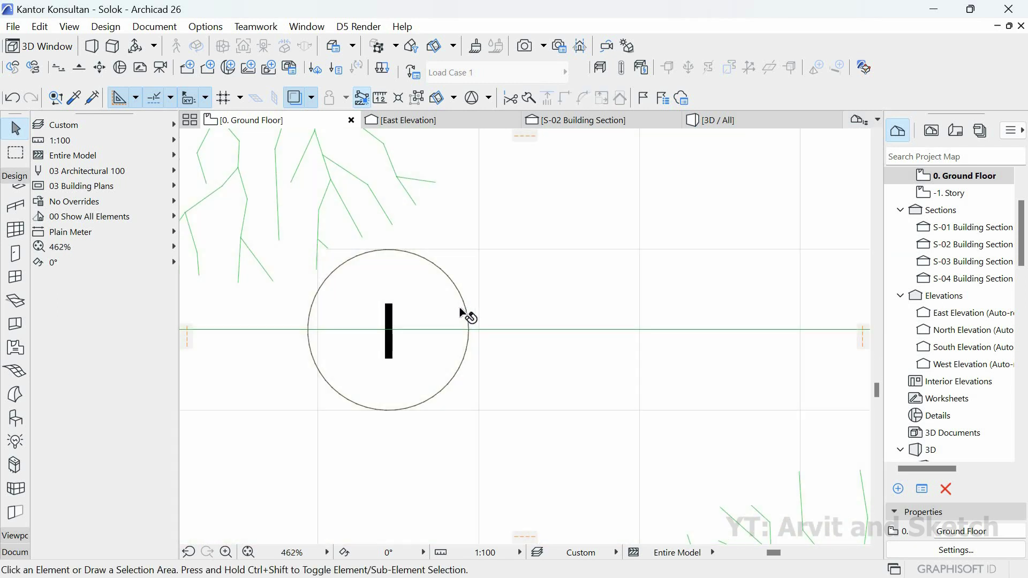
scroll(418, 340, down, 14)
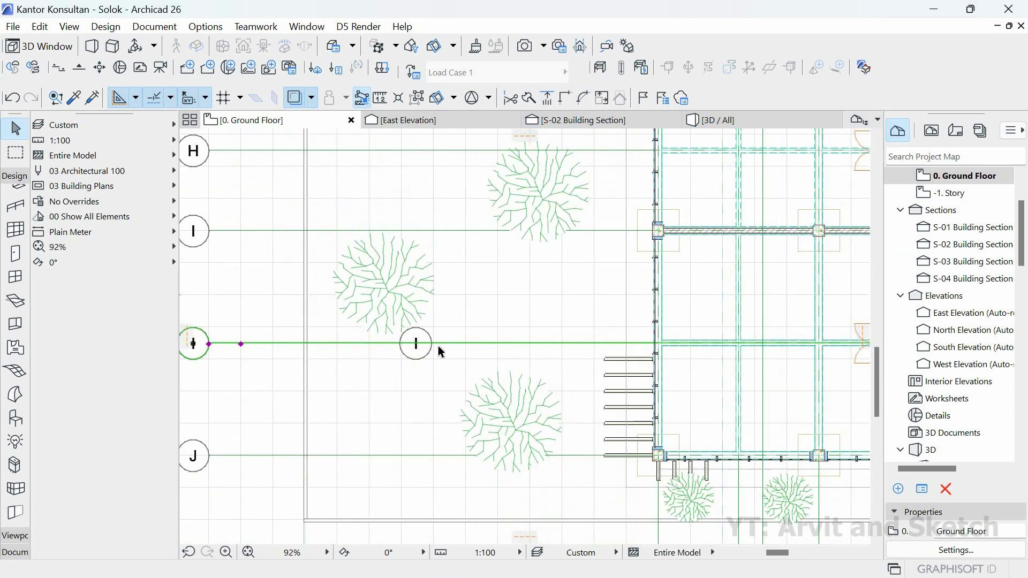
click(431, 348)
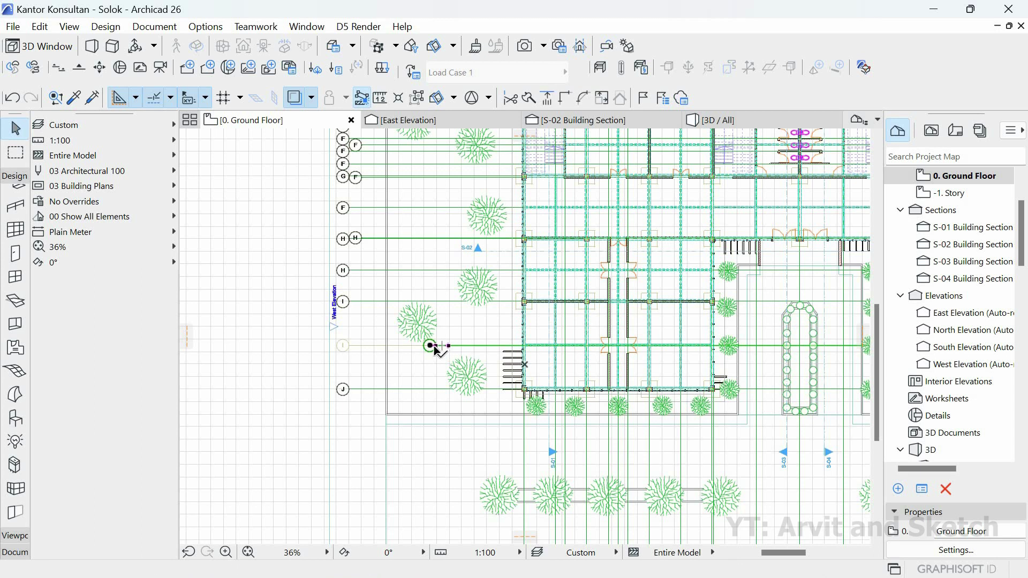
scroll(445, 347, up, 7)
click(426, 344)
scroll(428, 344, down, 4)
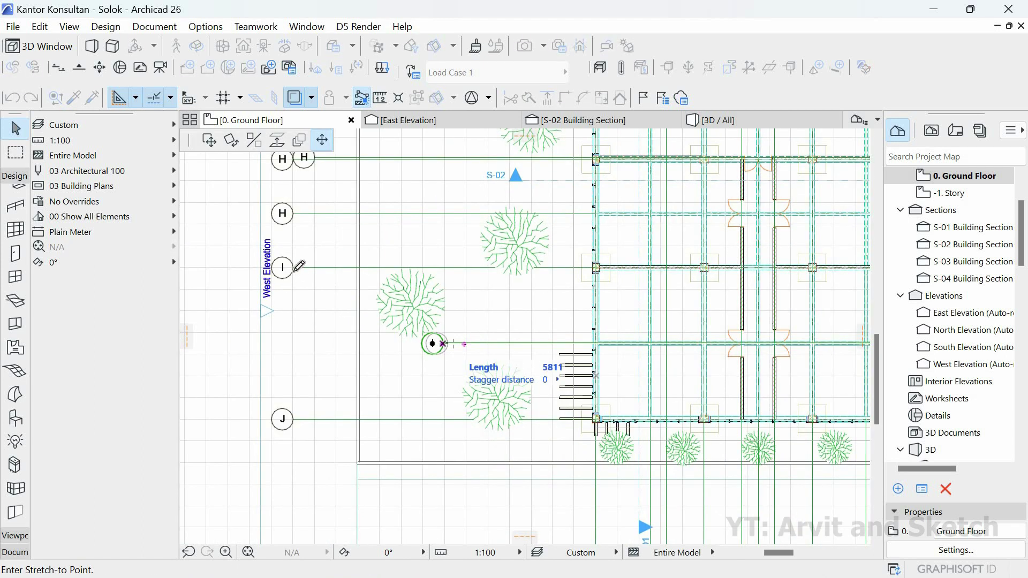
click(319, 336)
key(Escape)
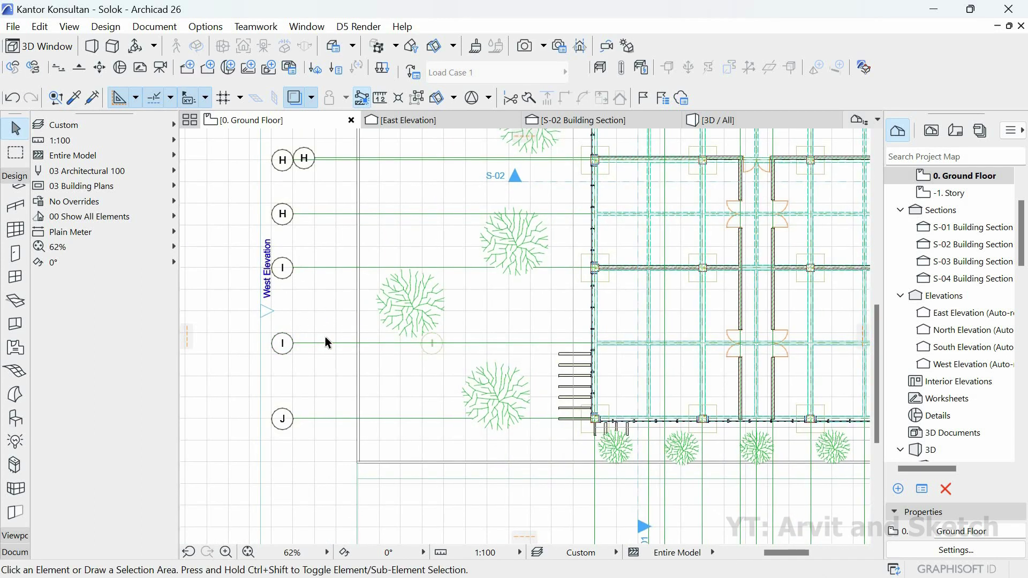
- Extend the east end of the topmost F grid line beyond the site boundary by about 7200
scroll(326, 336, down, 5)
scroll(623, 257, up, 3)
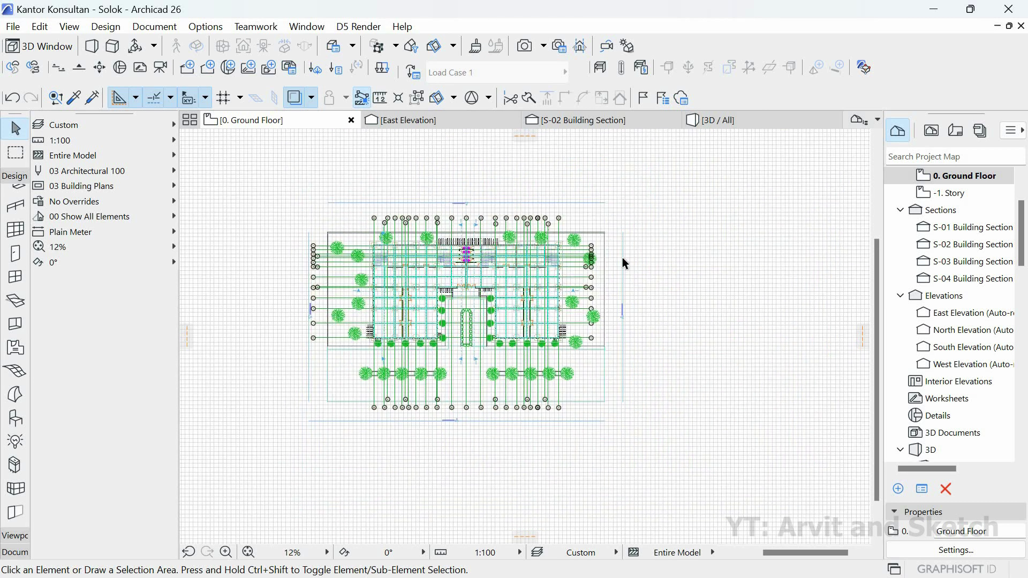
click(556, 212)
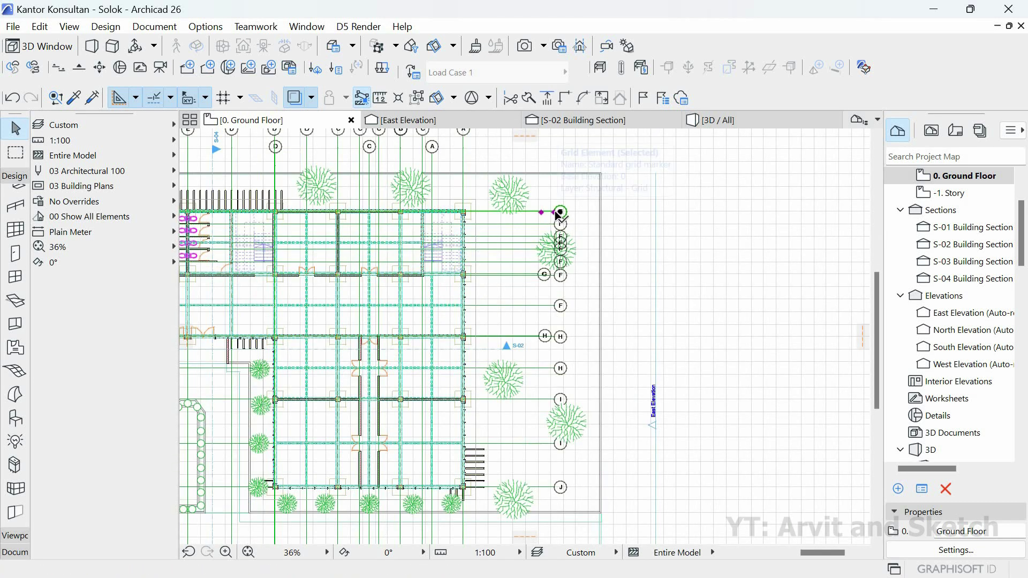
click(557, 212)
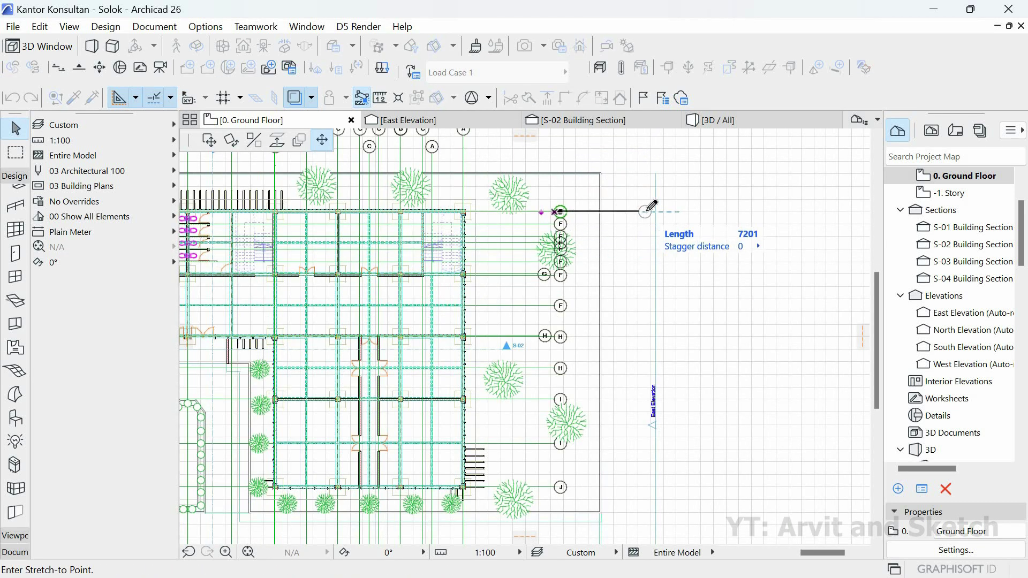
scroll(648, 205, up, 3)
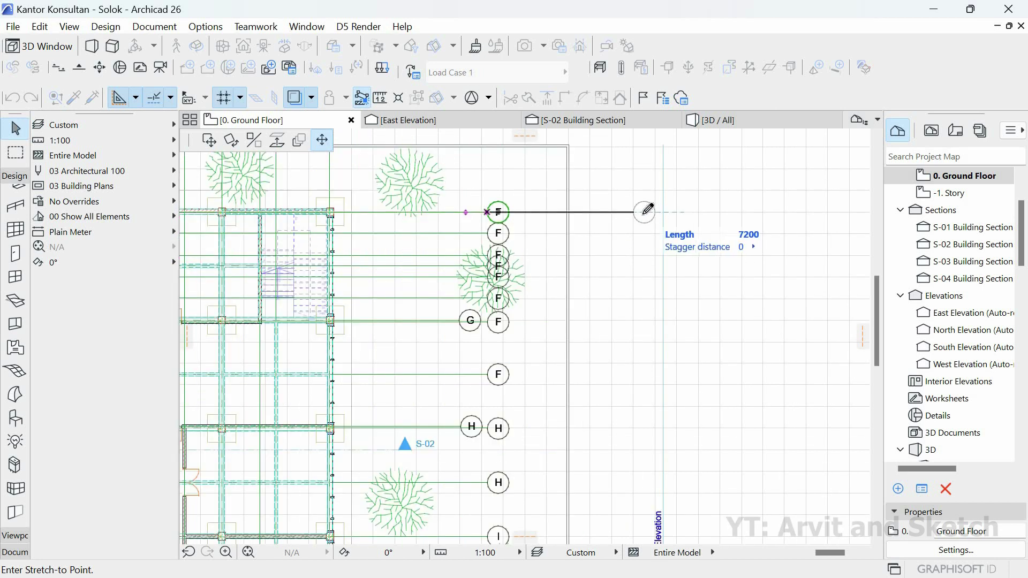
click(644, 211)
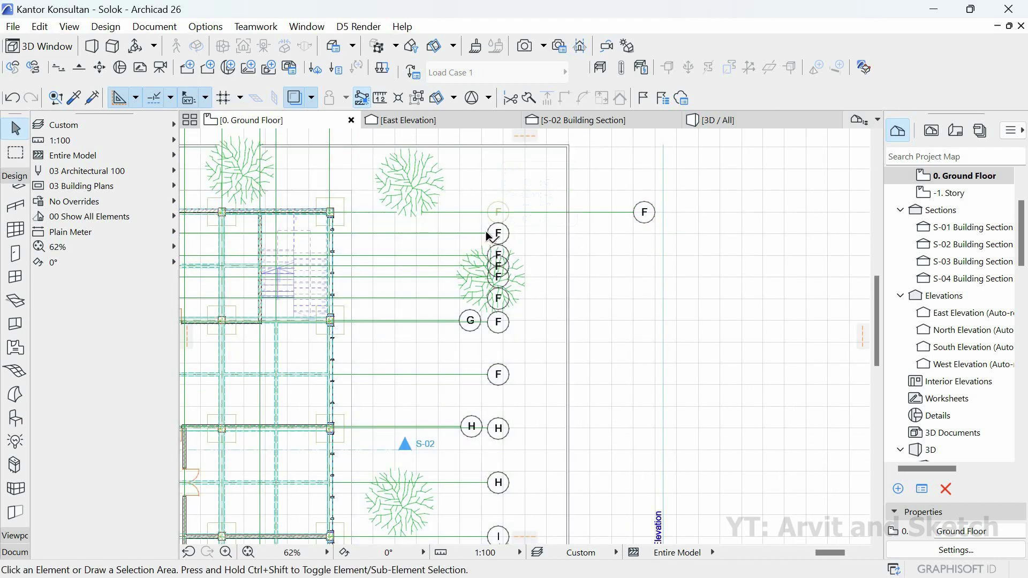
- Extend the east ends of the second and third F grid lines to align with the outermost F marker
click(489, 235)
click(488, 233)
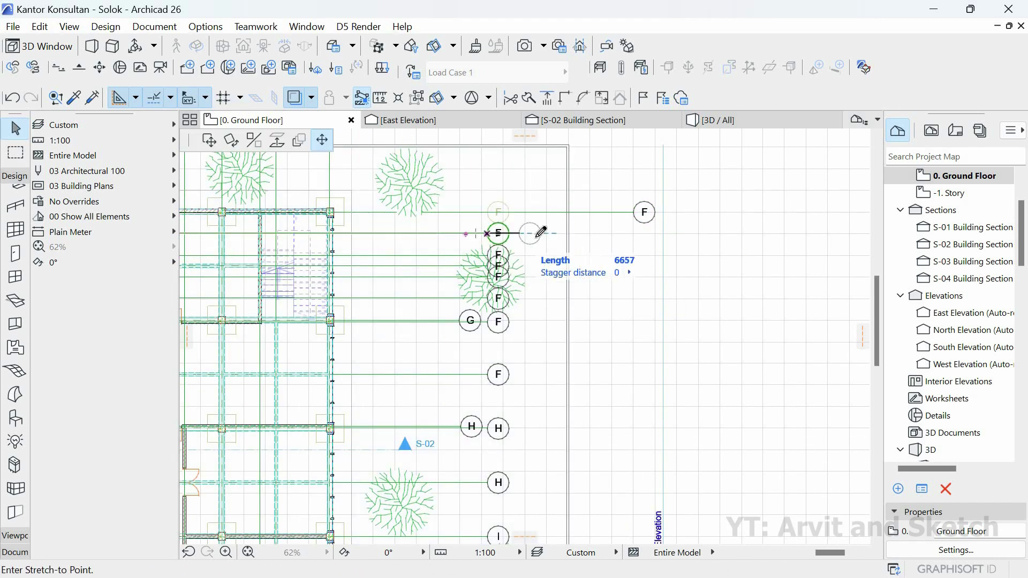
click(645, 212)
click(488, 256)
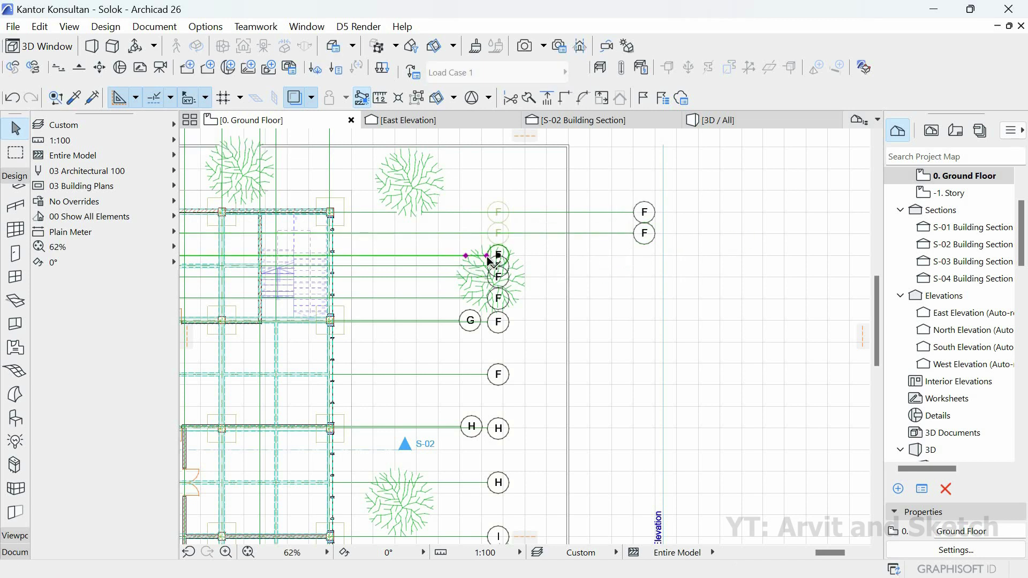
scroll(617, 260, down, 3)
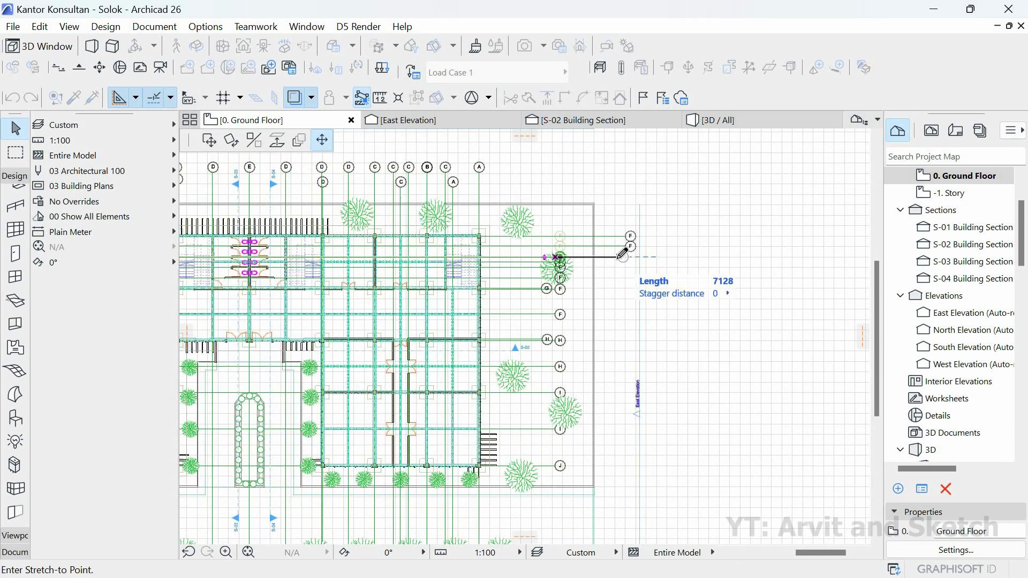
scroll(622, 253, up, 3)
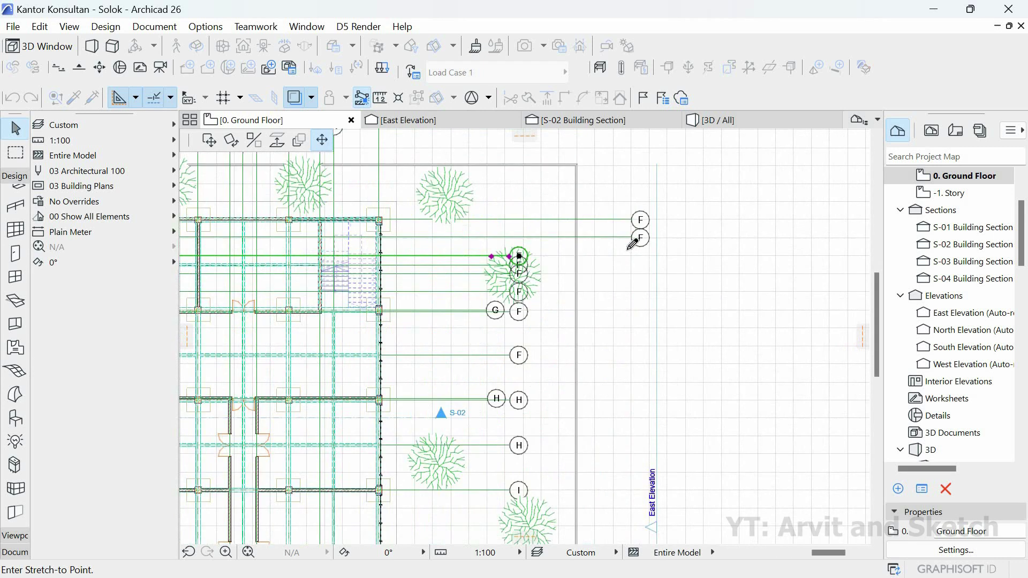
- Extend the fourth F grid line's east end to just inside the outer marker column, and the fifth F line's to the column
click(488, 266)
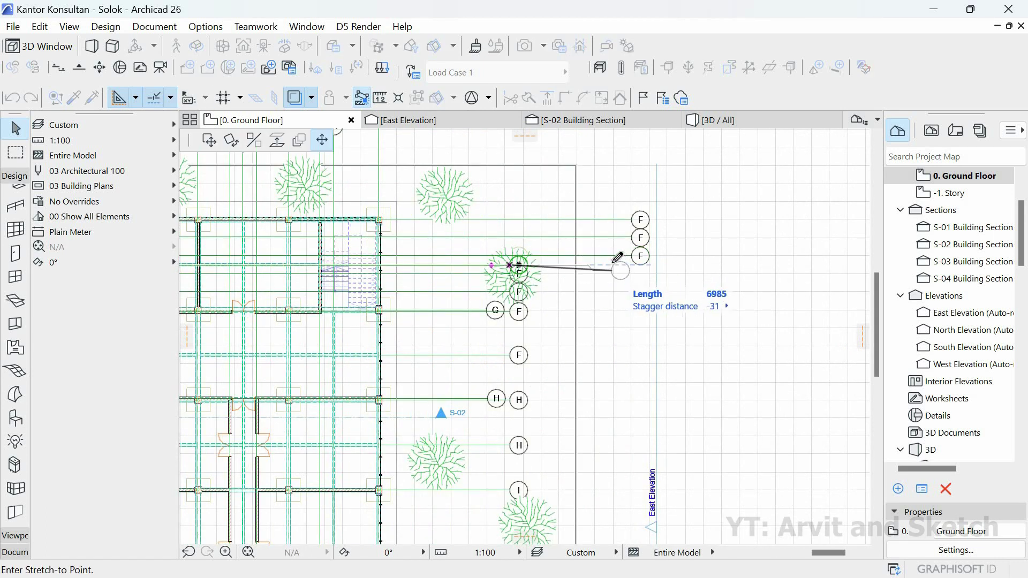
click(492, 291)
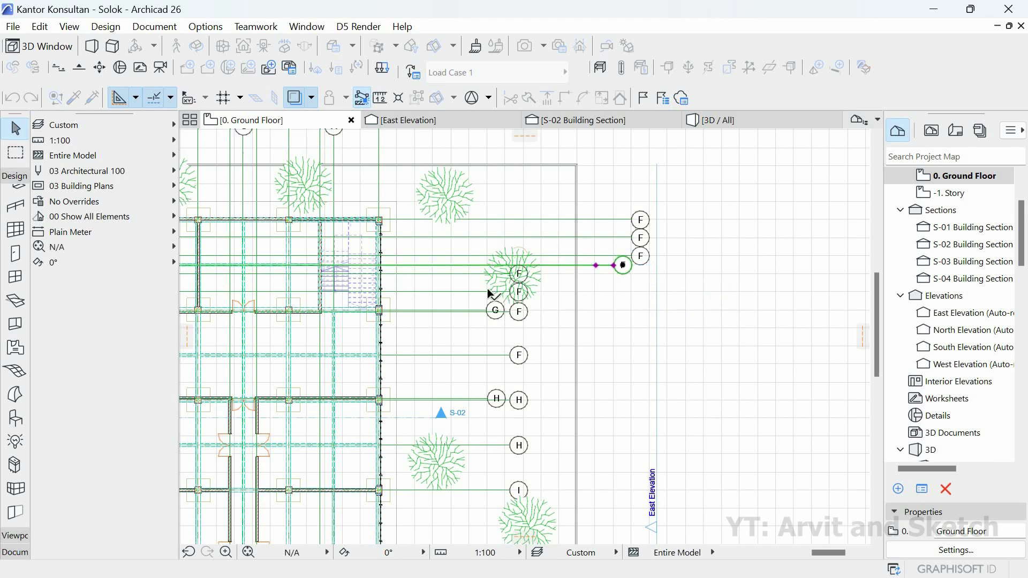
scroll(487, 268, up, 3)
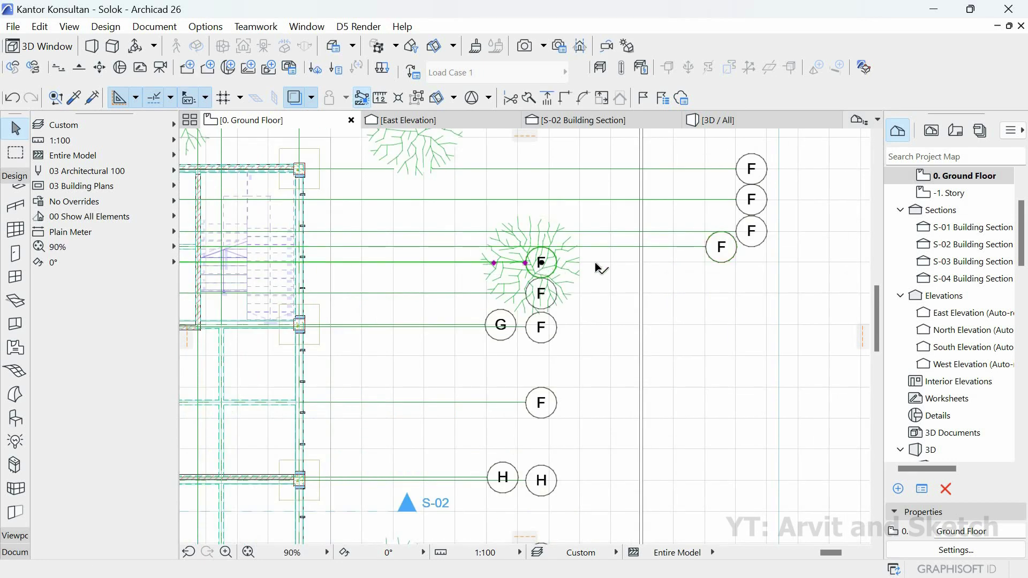
click(525, 263)
key(Return)
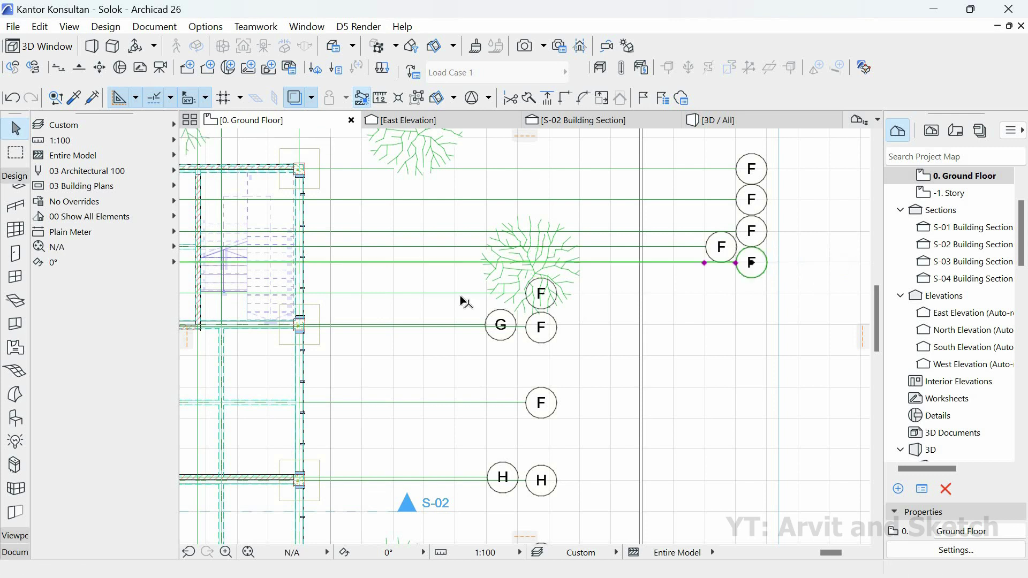
- Extend the east ends of the sixth F grid line and the F line beside G to align with the outer marker column
click(533, 297)
click(525, 293)
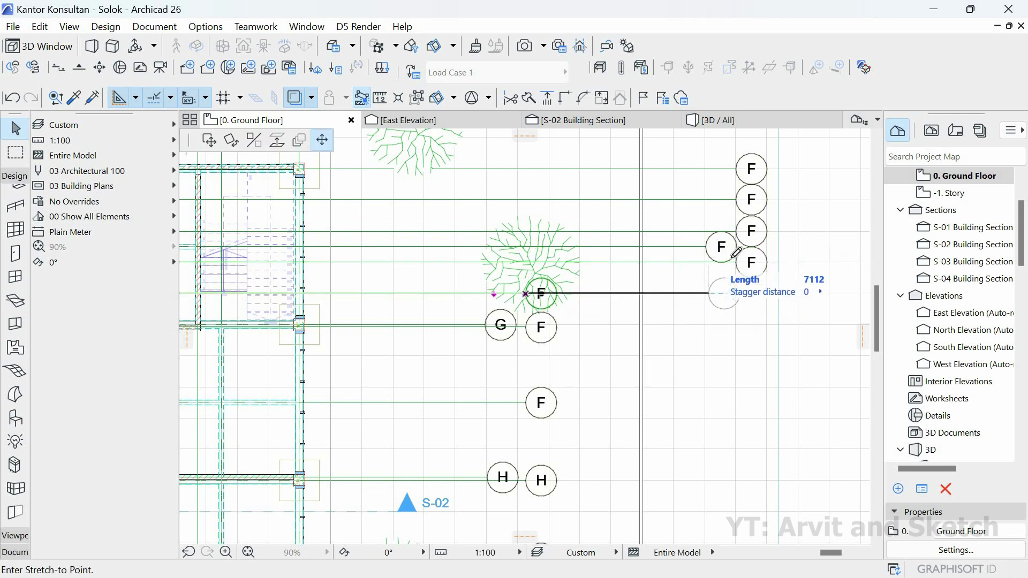
key(Return)
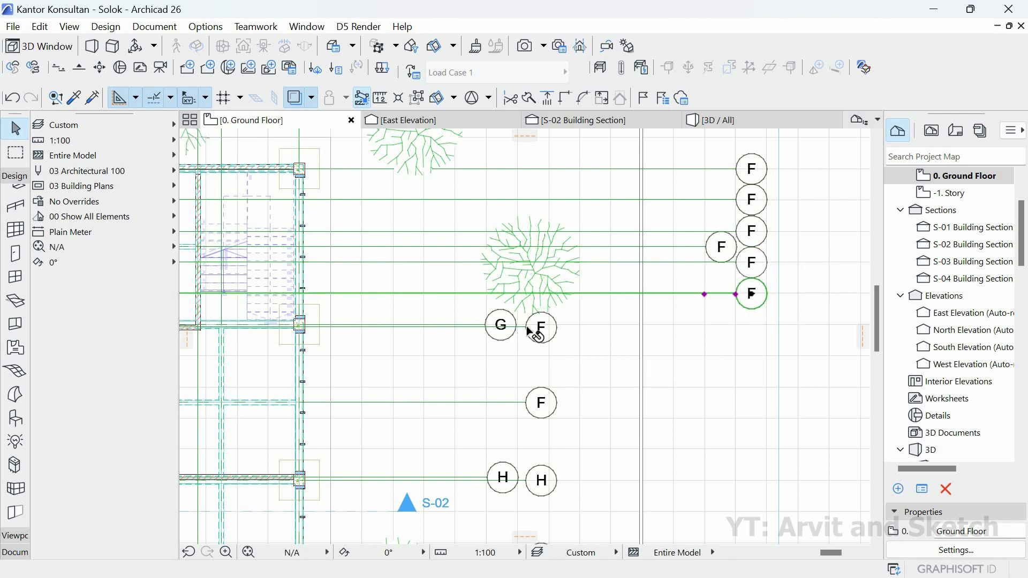
click(528, 336)
click(525, 326)
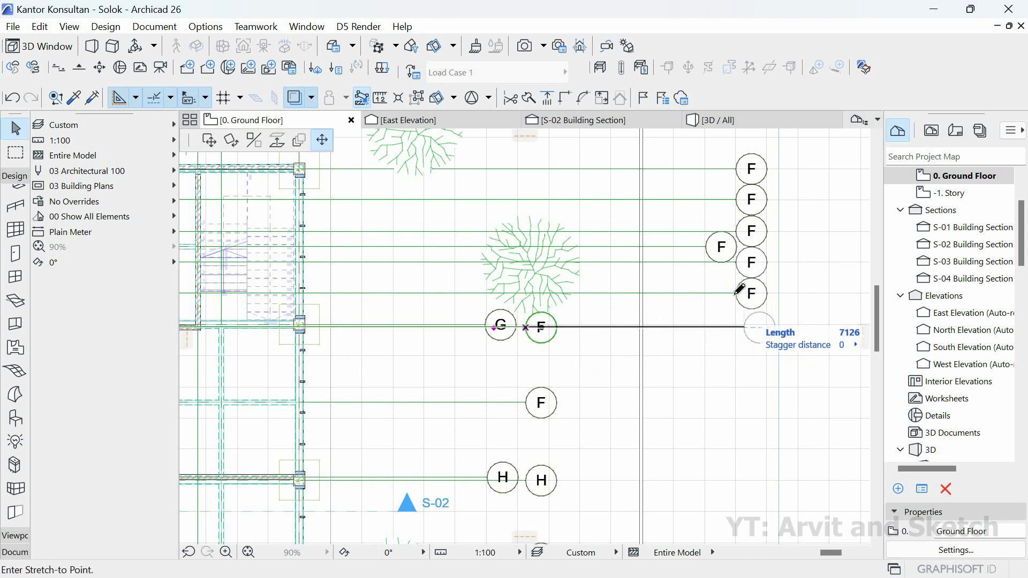
key(Return)
- Extend the east end of the G grid line so its marker sits just inside the outer F marker column
scroll(495, 328, up, 2)
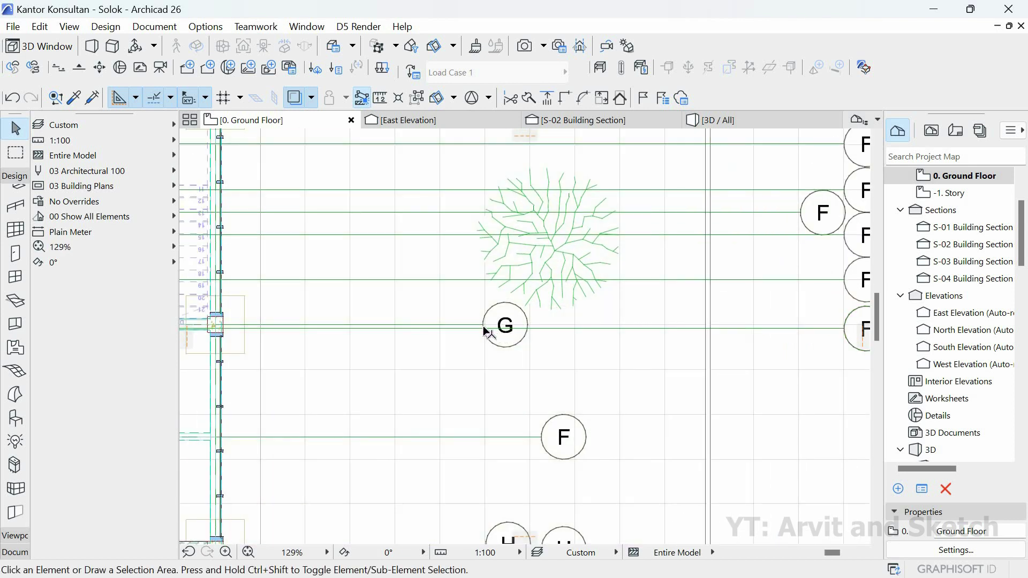
scroll(490, 324, up, 5)
click(491, 319)
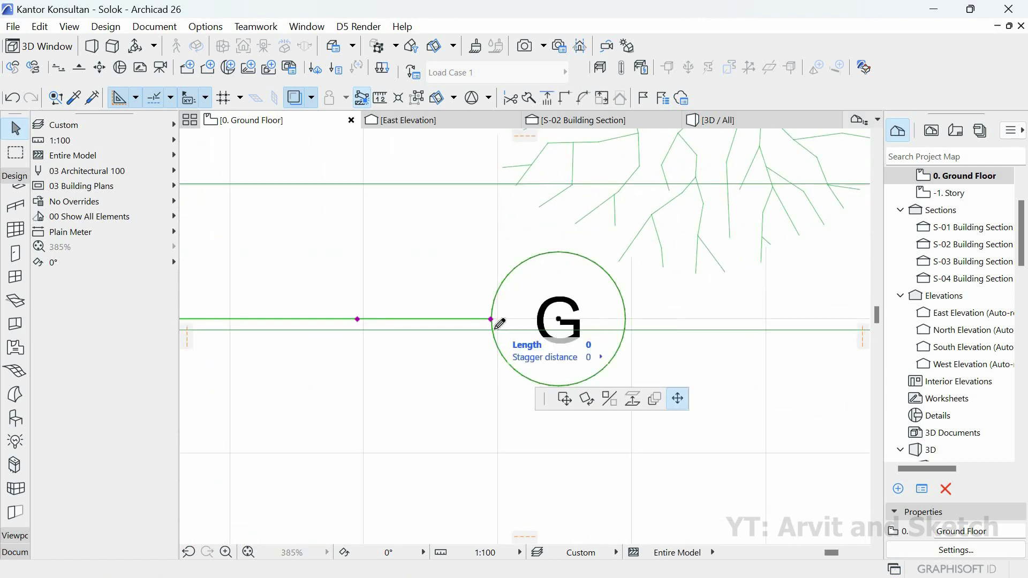
scroll(498, 326, down, 6)
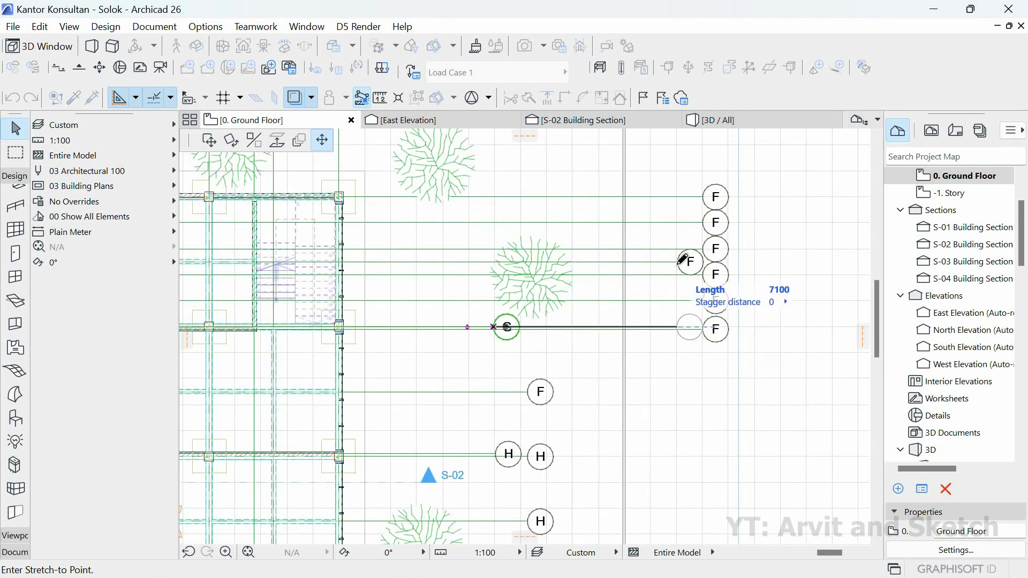
click(623, 339)
- Stagger the G grid line's marker upward, away from the adjacent F grid line
scroll(600, 364, down, 4)
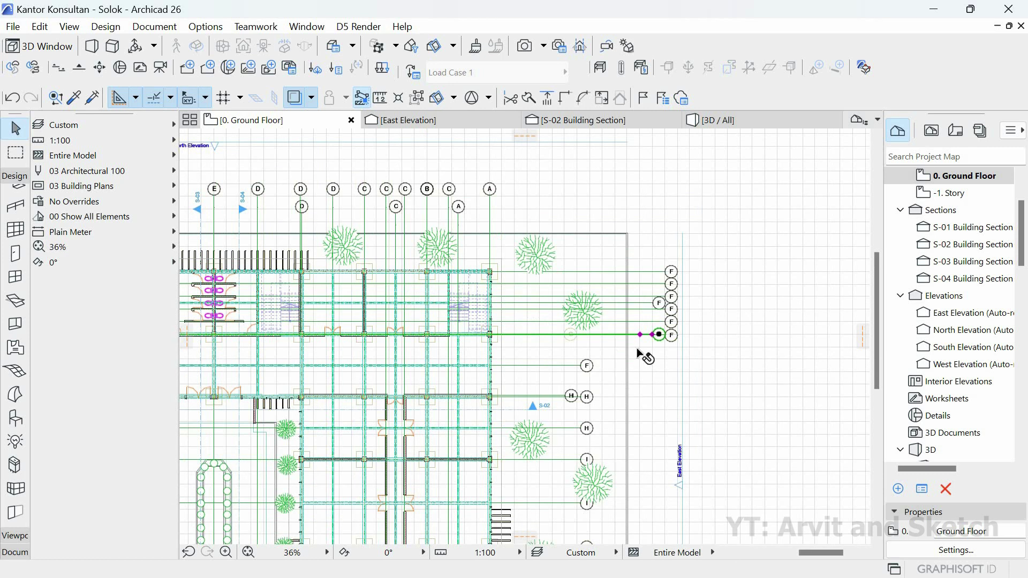
scroll(646, 356, down, 6)
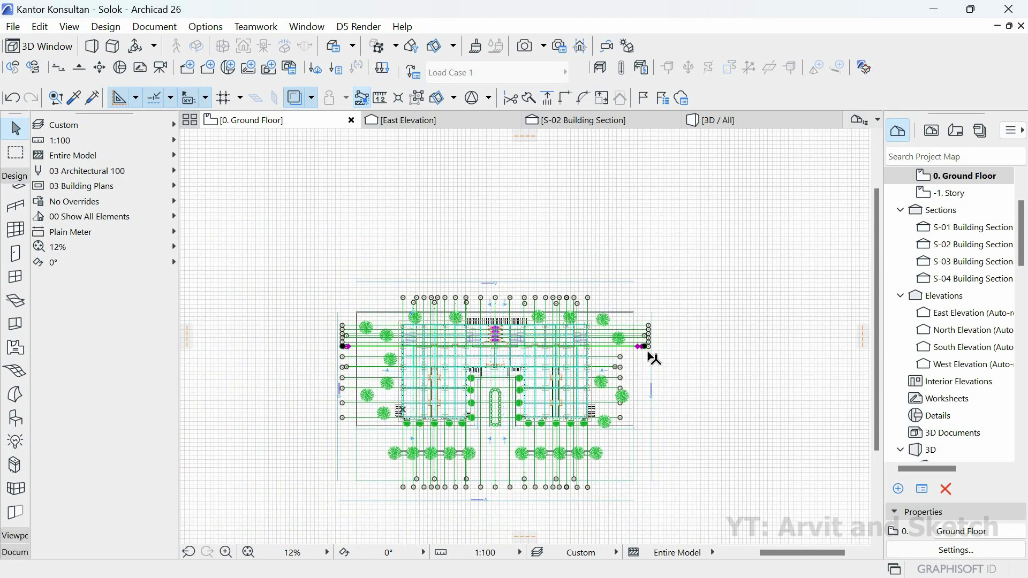
scroll(649, 355, up, 15)
click(549, 289)
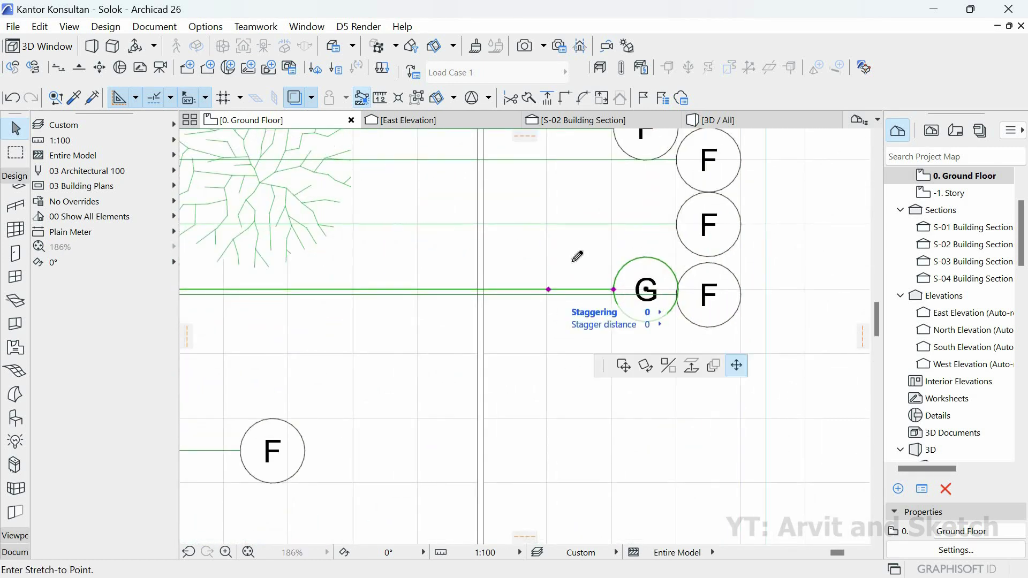
click(673, 303)
- Extend the west end of the F grid line beside G to align with the outer marker column
scroll(686, 296, down, 12)
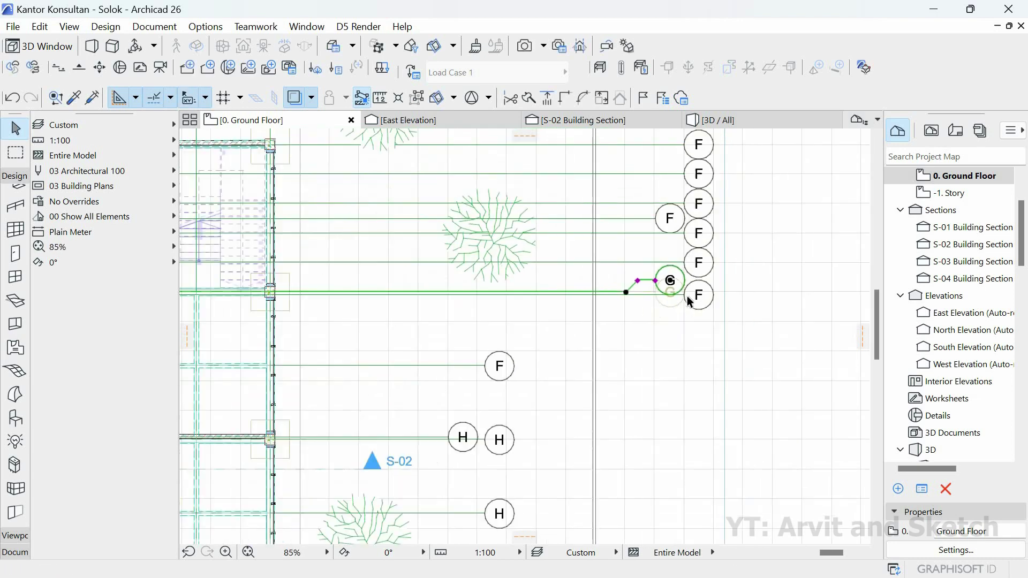
scroll(686, 297, down, 2)
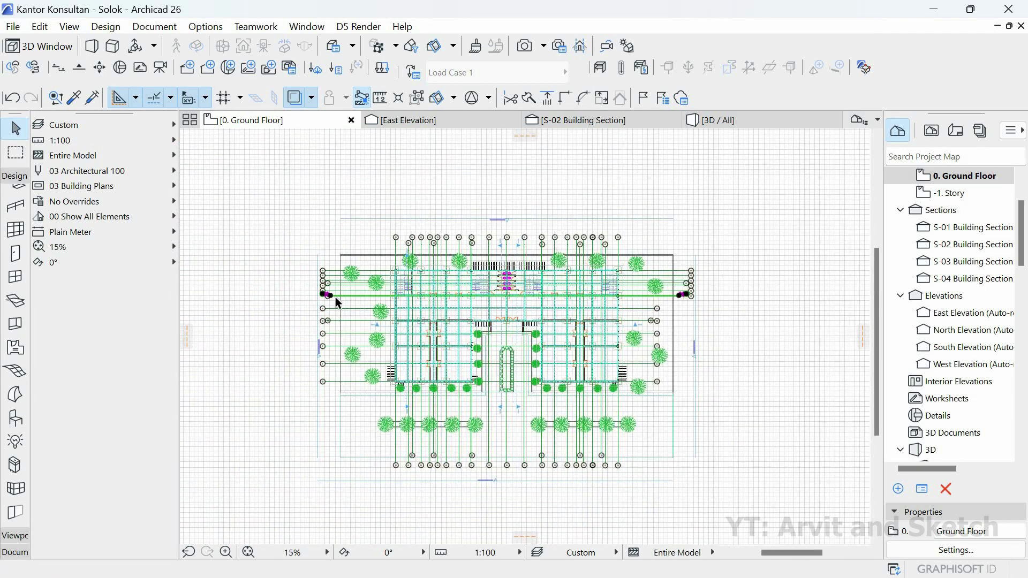
scroll(336, 297, up, 8)
click(384, 286)
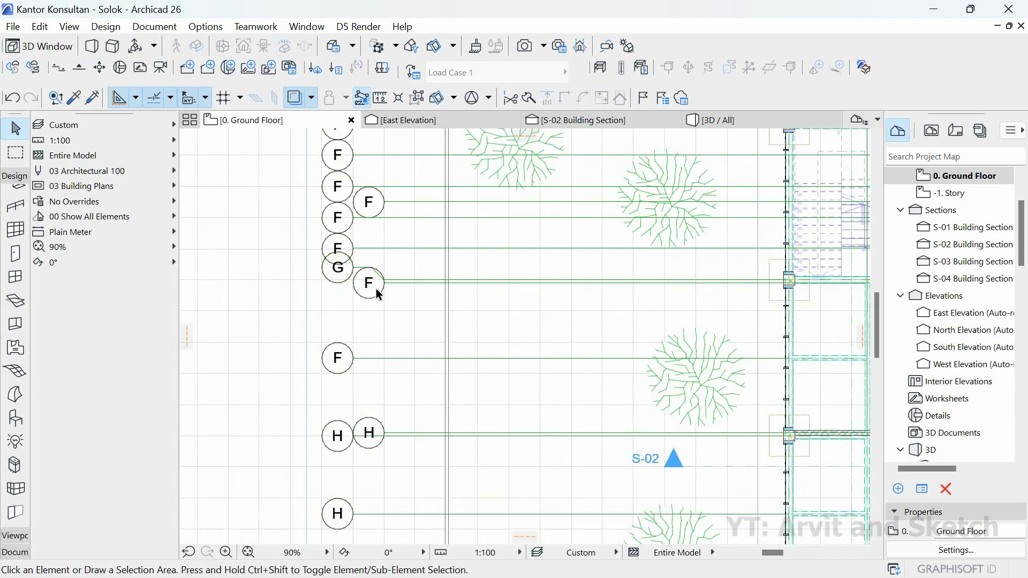
scroll(387, 285, up, 3)
click(386, 282)
click(385, 280)
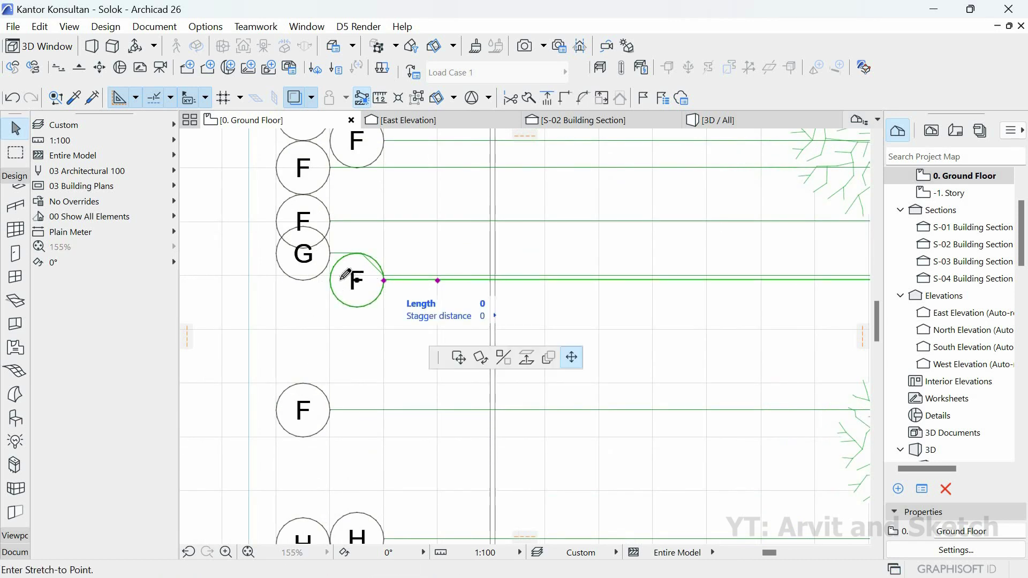
click(334, 257)
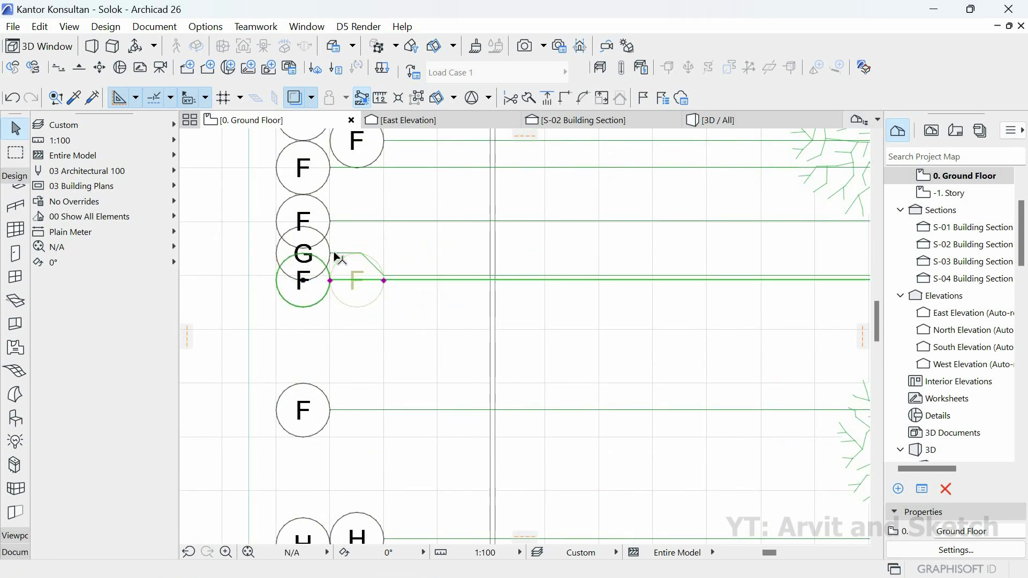
- Shorten the west end of the staggered G grid line so its marker sits just inside the outer F marker column
click(331, 254)
click(330, 254)
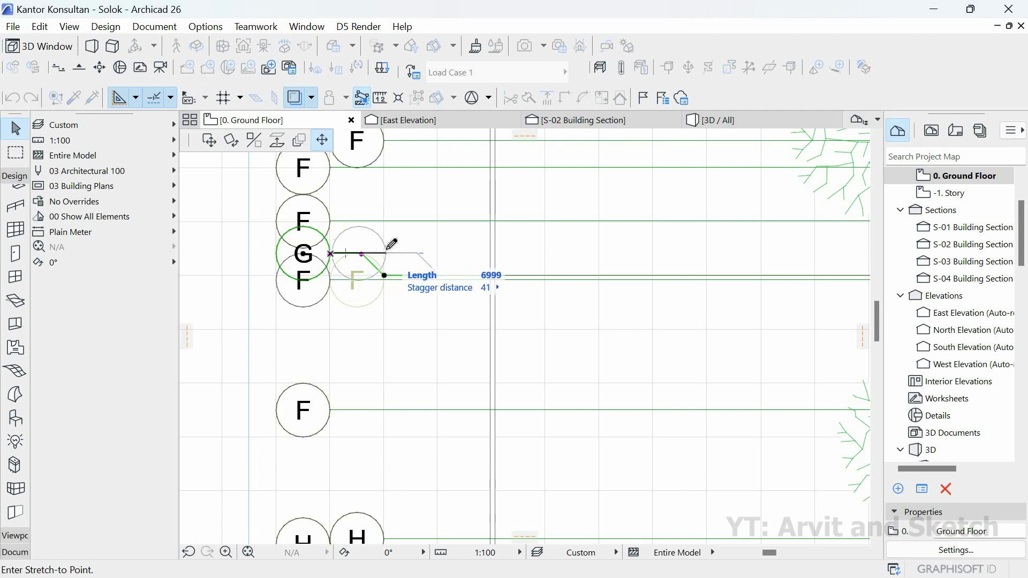
scroll(390, 238, down, 2)
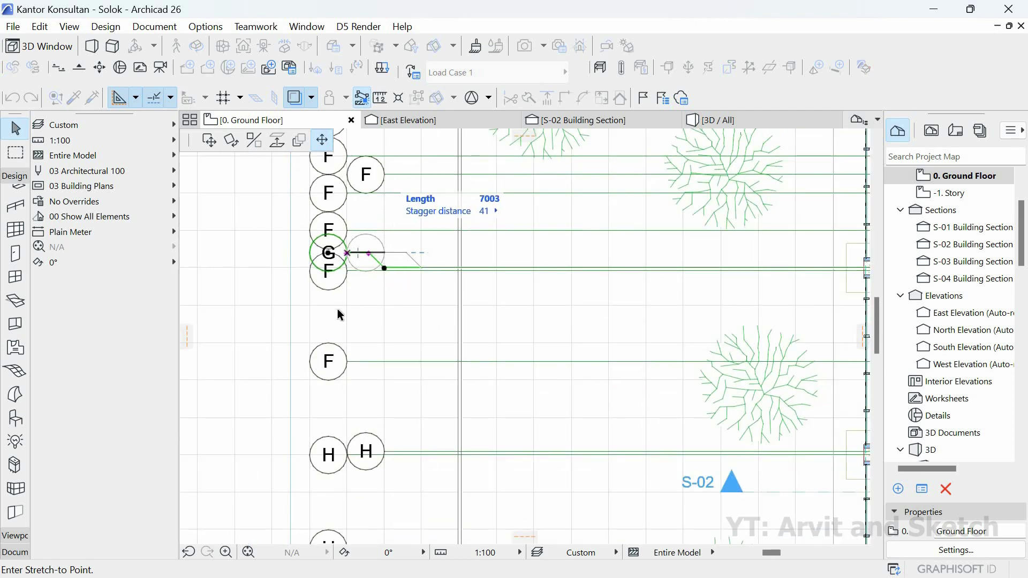
key(Escape)
- Stagger the inner H marker of the close H grid pair upward, away from the adjacent H grid line
scroll(419, 324, down, 5)
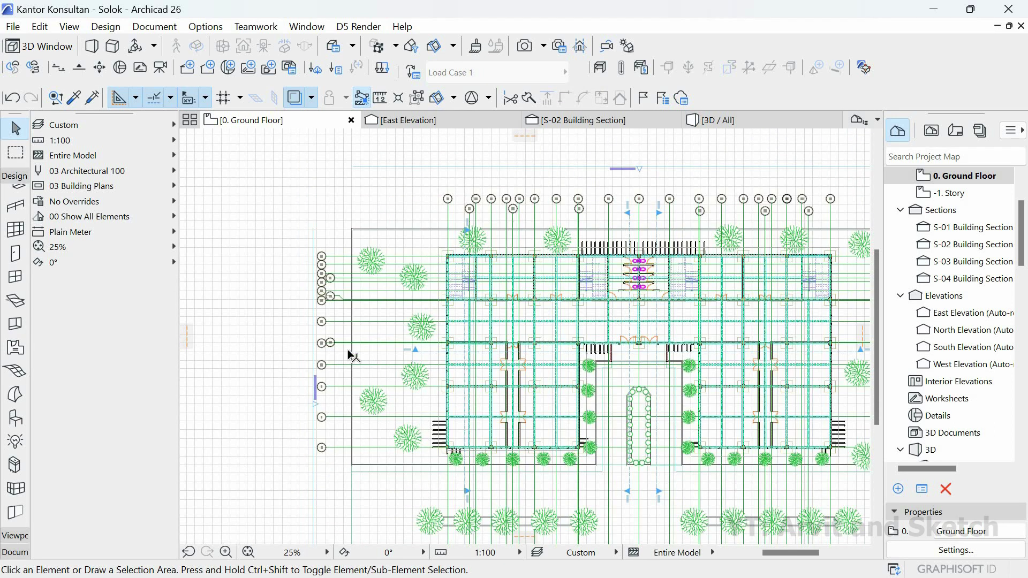
scroll(329, 349, up, 6)
click(338, 325)
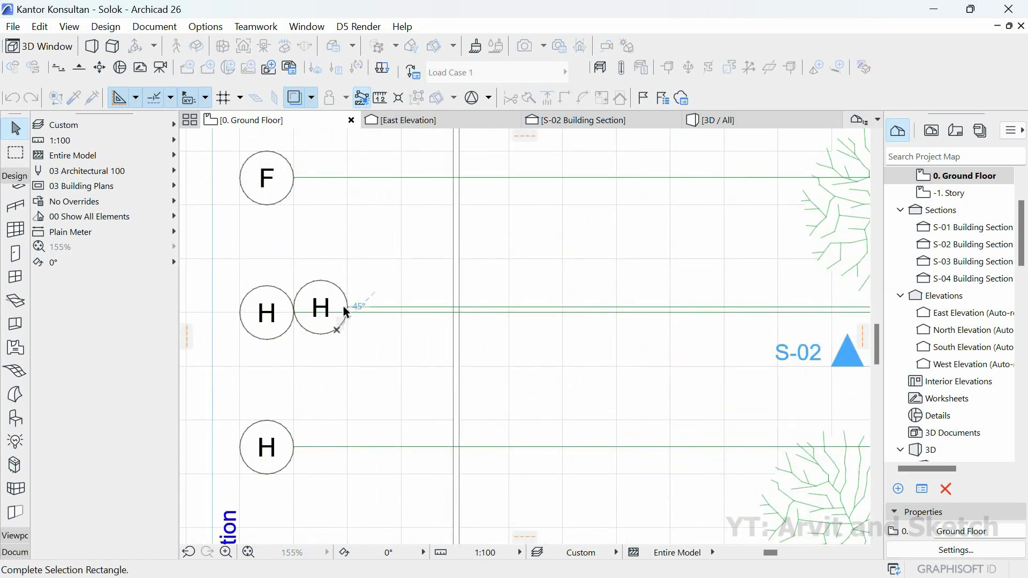
click(378, 310)
click(401, 309)
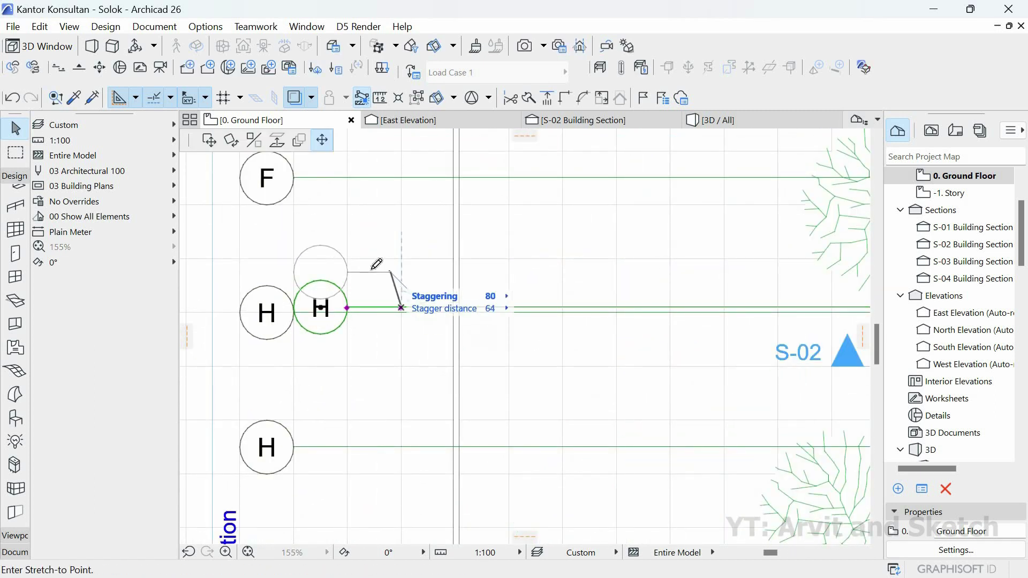
click(337, 279)
scroll(325, 311, down, 3)
scroll(326, 311, down, 5)
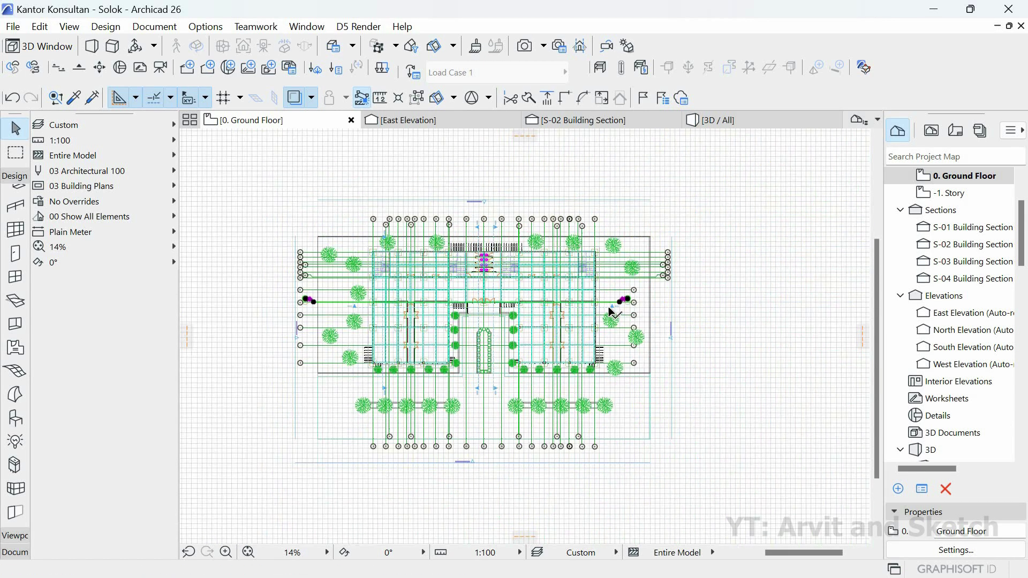
scroll(645, 309, up, 7)
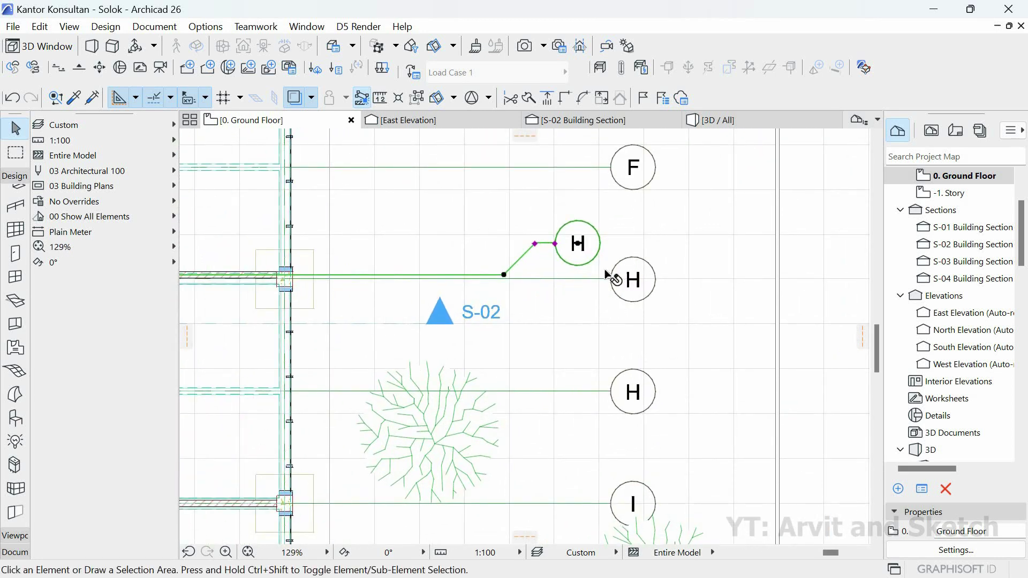
key(Escape)
scroll(611, 277, down, 1)
middle_drag(529, 331, 450, 397)
scroll(535, 300, down, 1)
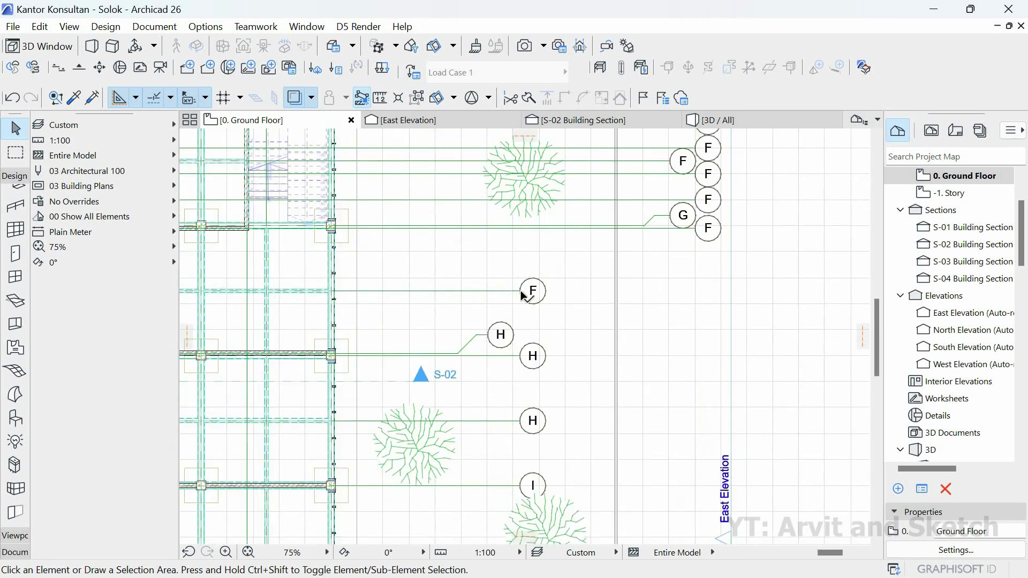
- Extend the east ends of the lone F grid line to the outer marker column and the staggered H grid line to the inner one
click(546, 295)
click(520, 290)
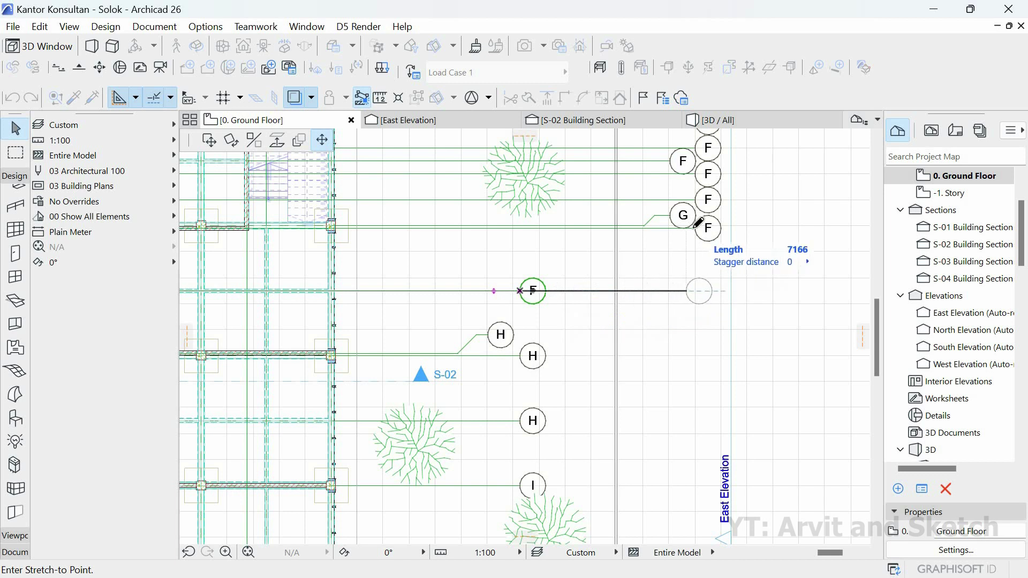
key(Return)
click(484, 344)
click(488, 334)
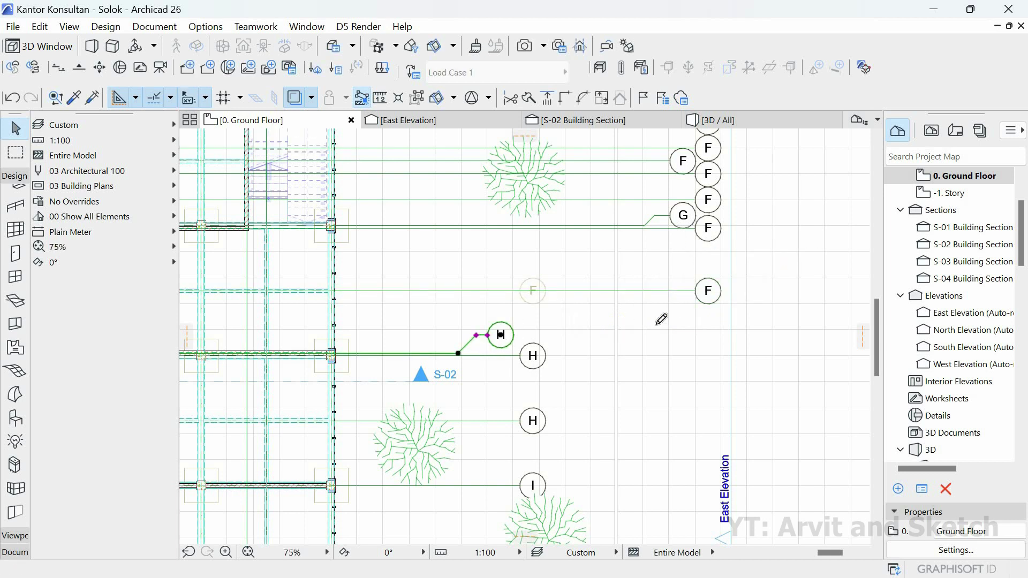
key(Return)
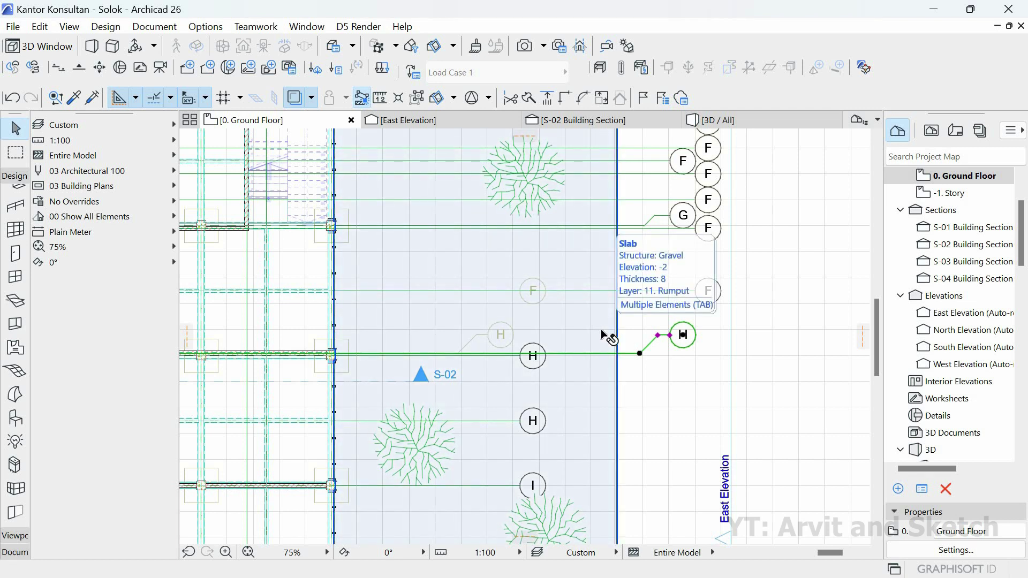
- Extend the east end of the straight H grid line beside the staggered H to align with the outer marker column
scroll(523, 386, up, 5)
click(520, 357)
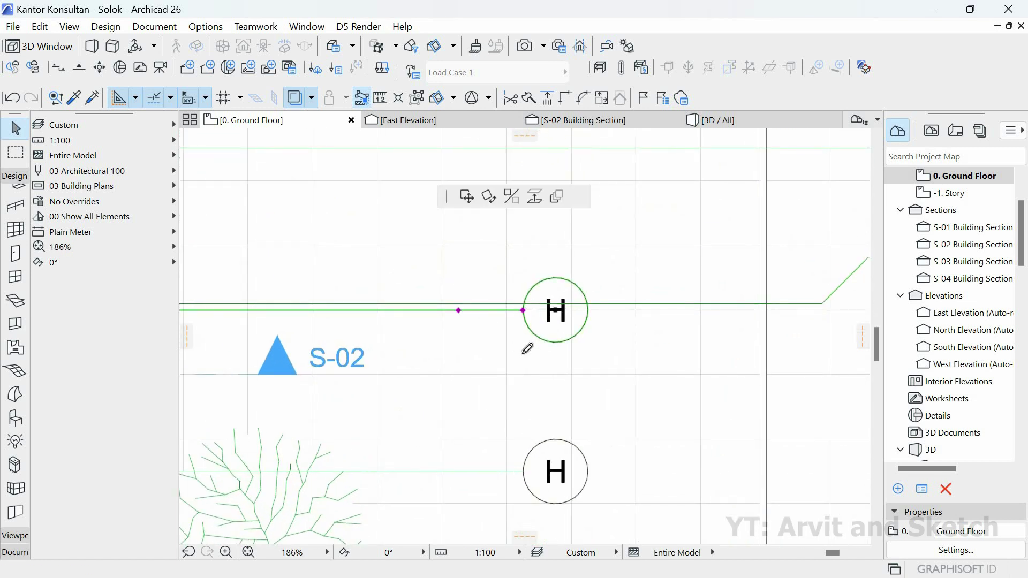
click(524, 311)
scroll(637, 319, down, 5)
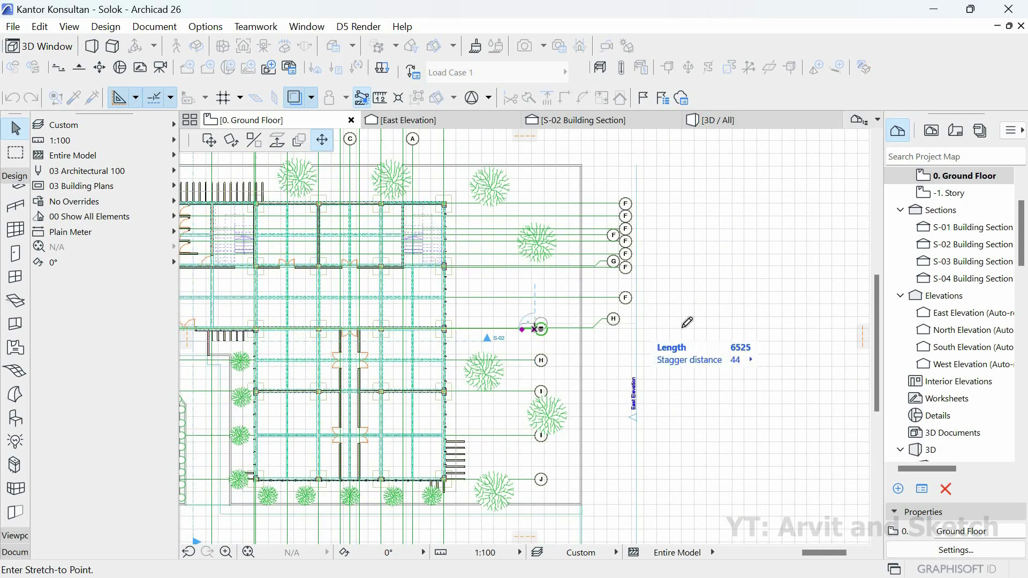
click(625, 329)
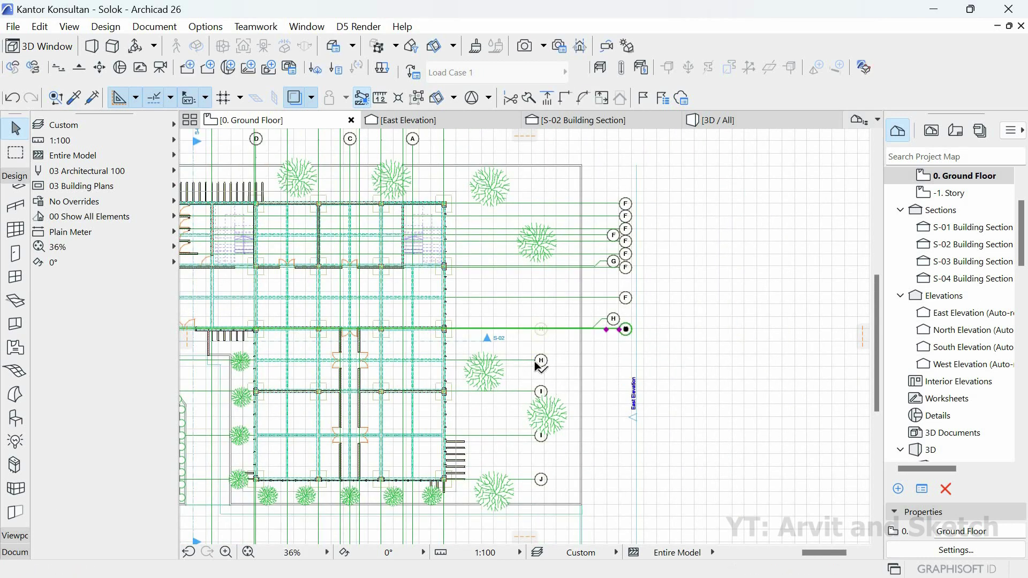
- Extend the east end of the H grid line south of the close H pair to the outer marker column
scroll(569, 362, up, 3)
click(541, 360)
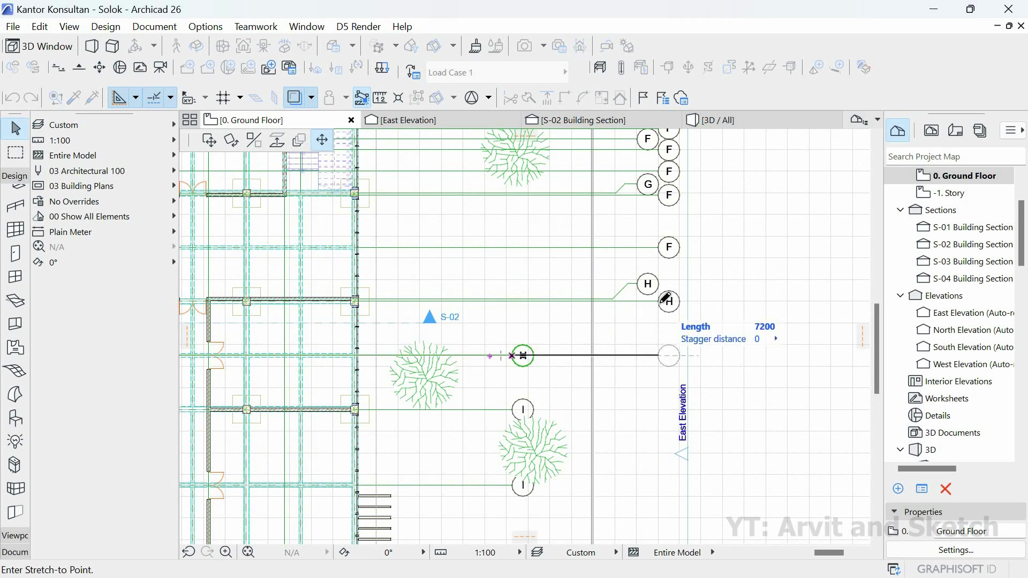
click(655, 344)
scroll(601, 368, down, 3)
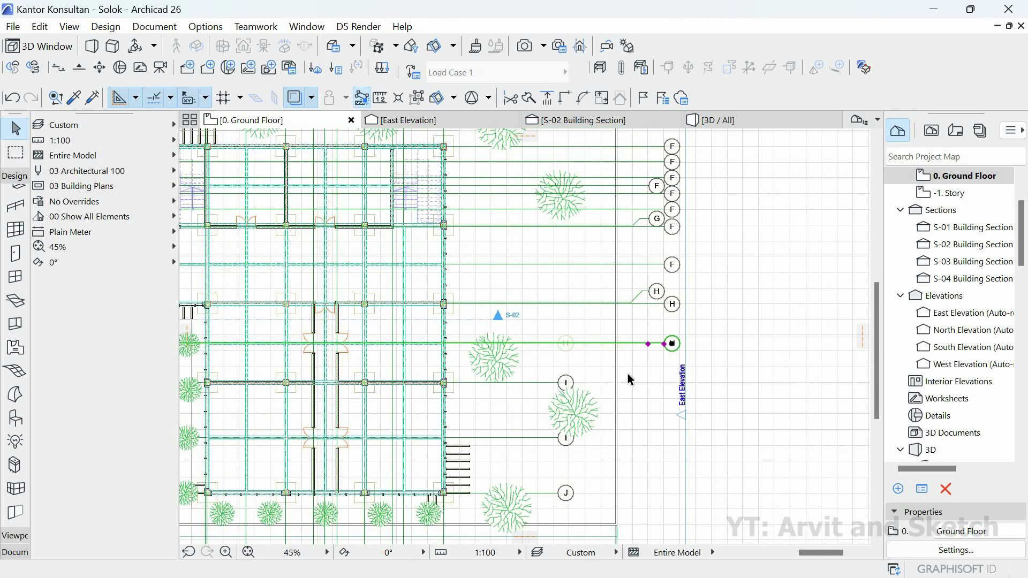
- Extend the east end of the upper I grid line to the outer marker column, beyond the site boundary
scroll(599, 351, up, 4)
click(594, 346)
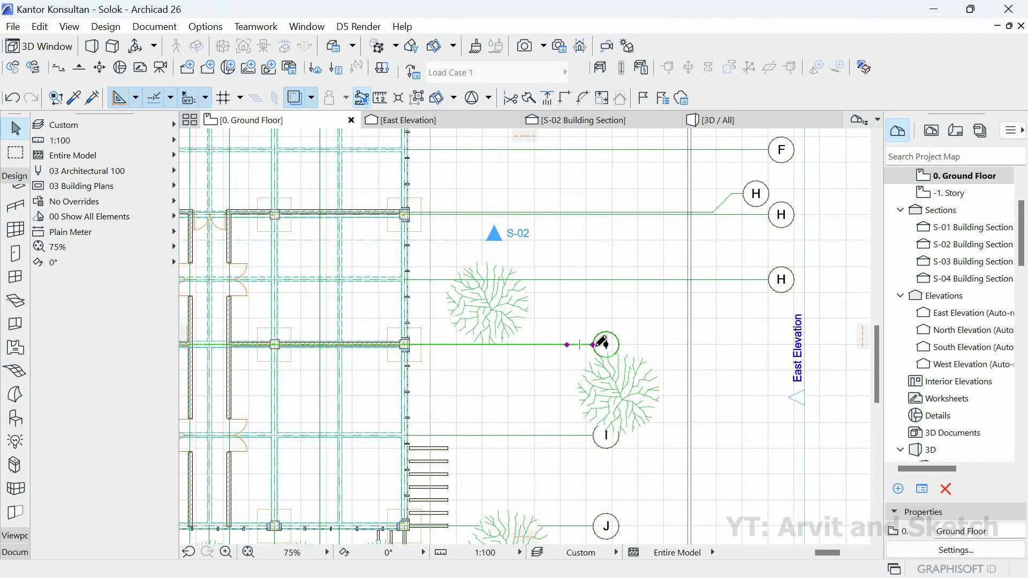
click(593, 345)
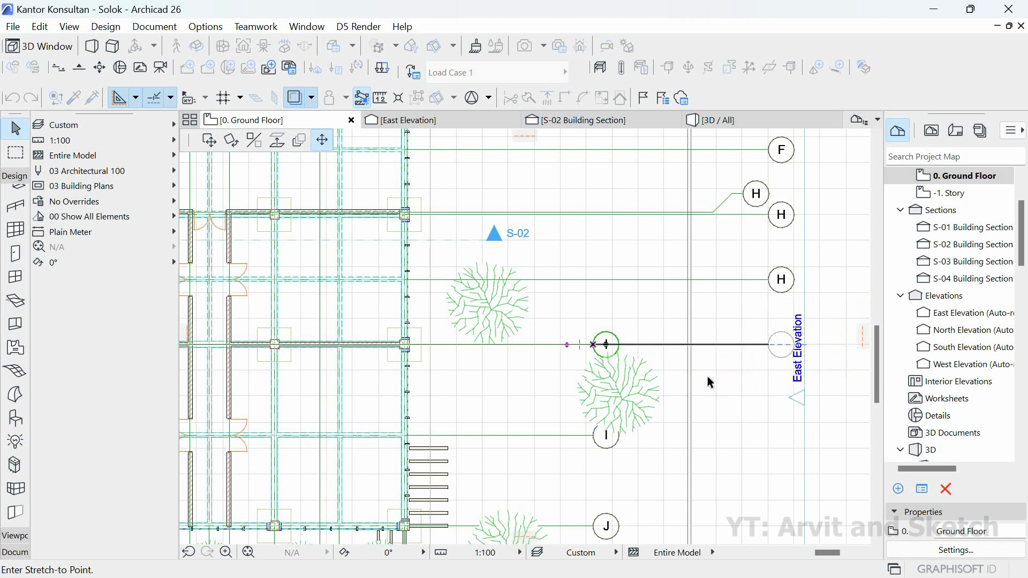
click(769, 344)
- Extend the east ends of the lower I grid line and the J grid line to the outer marker column
scroll(647, 314, down, 3)
click(590, 337)
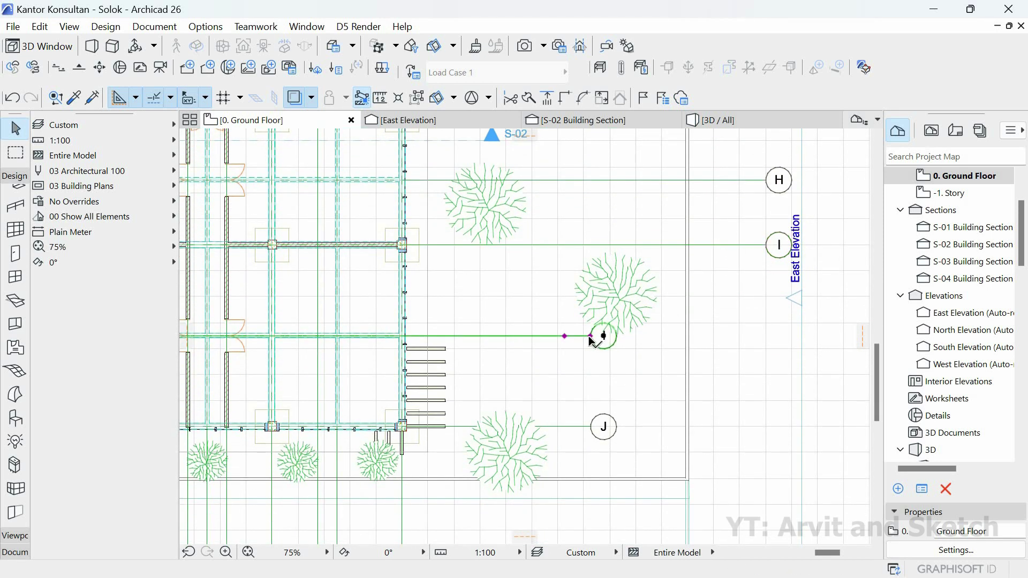
click(591, 336)
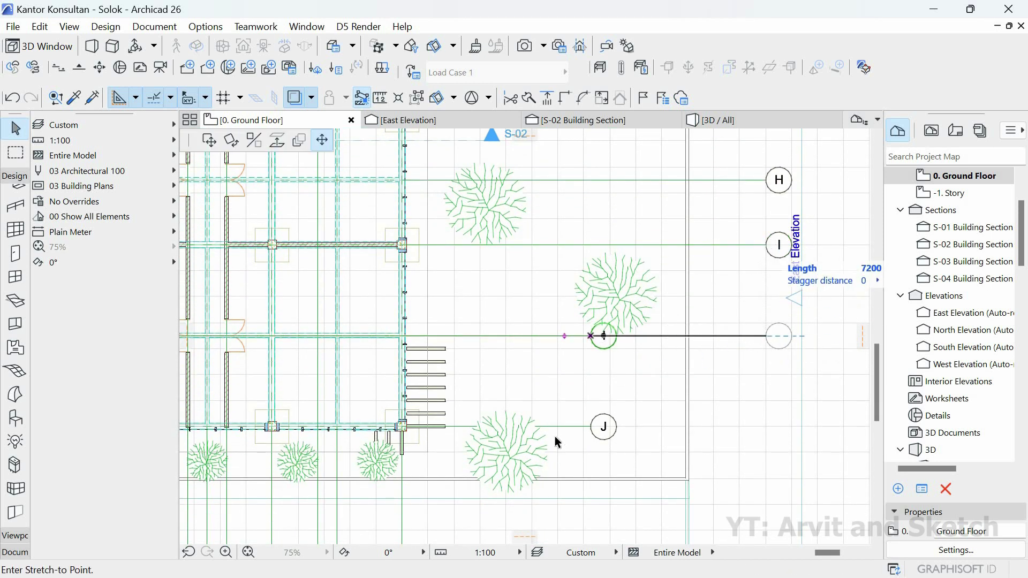
click(590, 426)
click(591, 427)
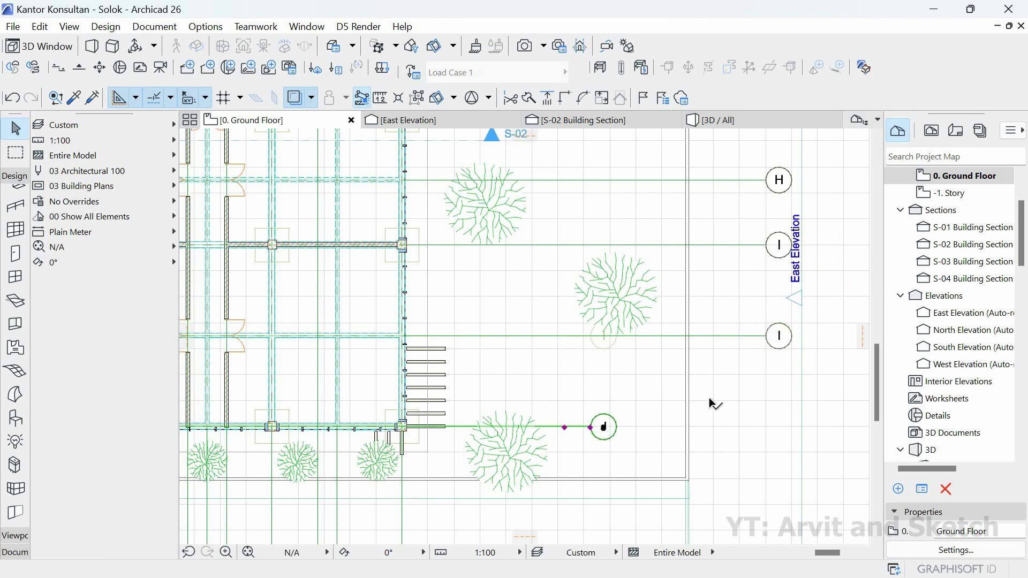
click(767, 343)
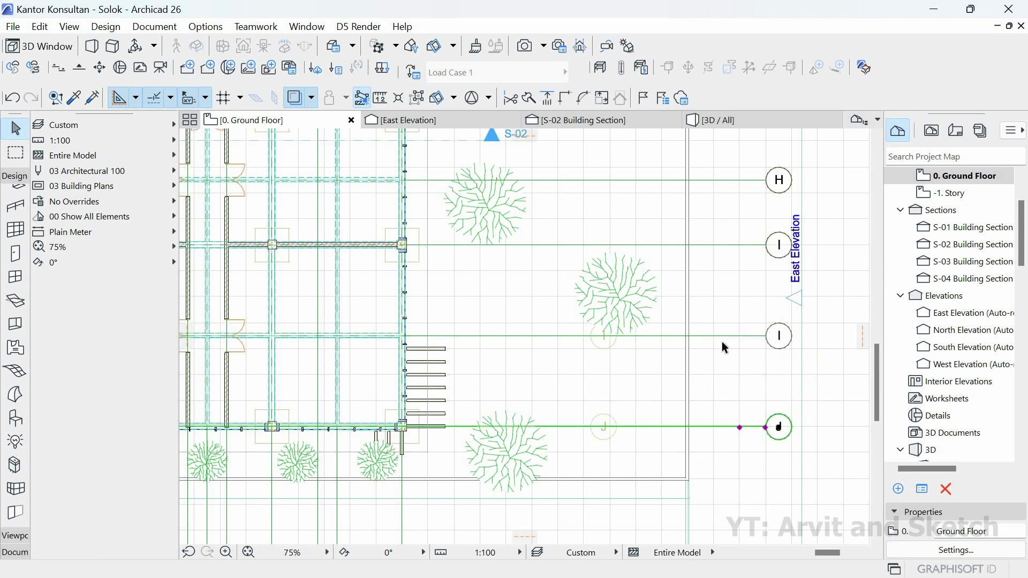
scroll(722, 341, down, 10)
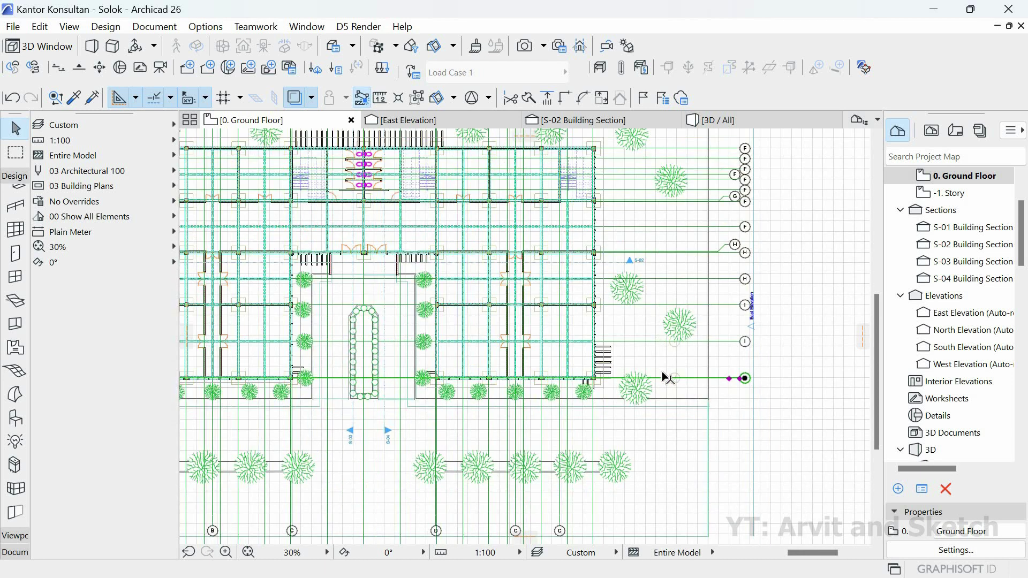
key(Escape)
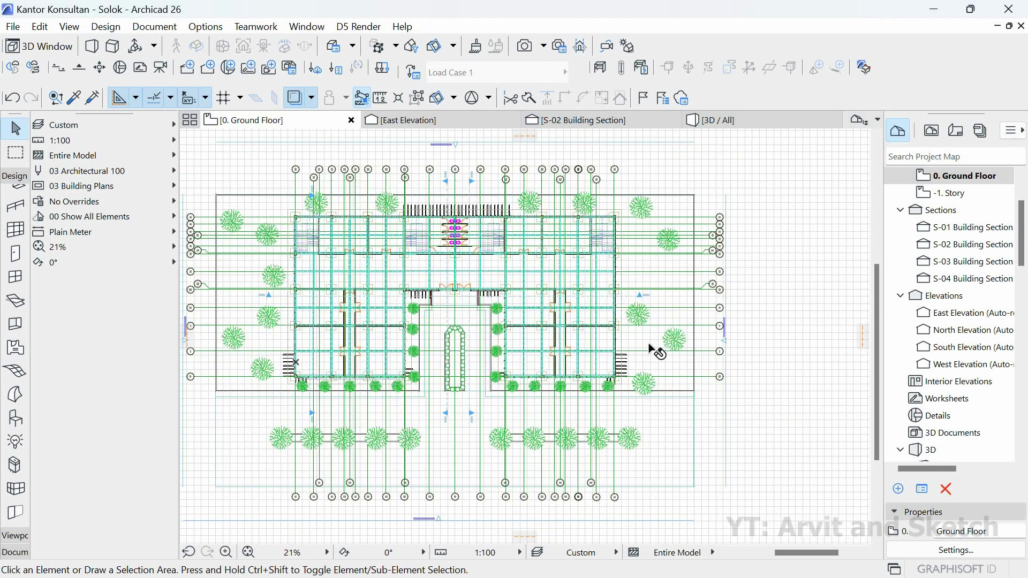
scroll(651, 351, down, 2)
scroll(563, 489, up, 3)
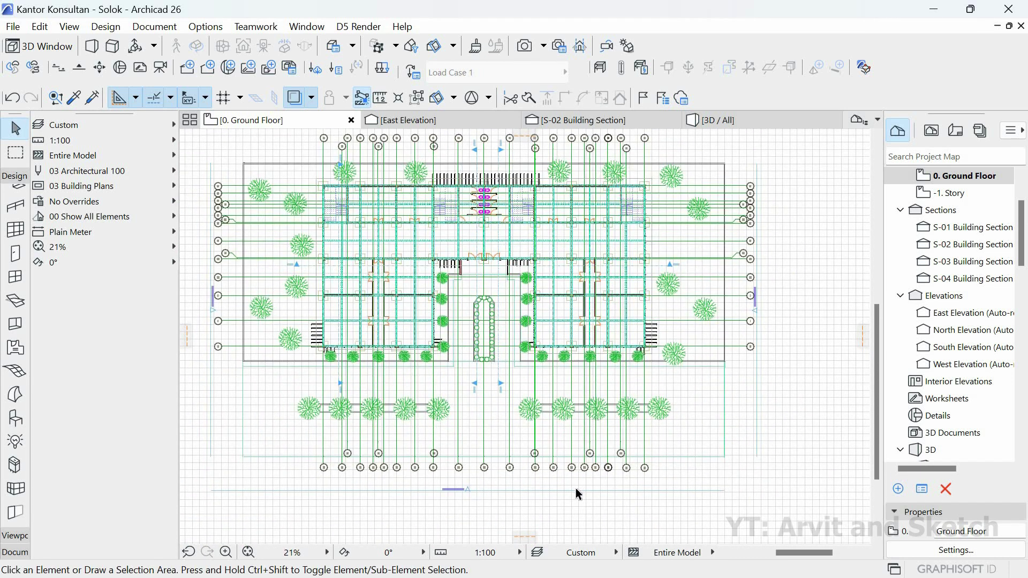
scroll(585, 442, down, 1)
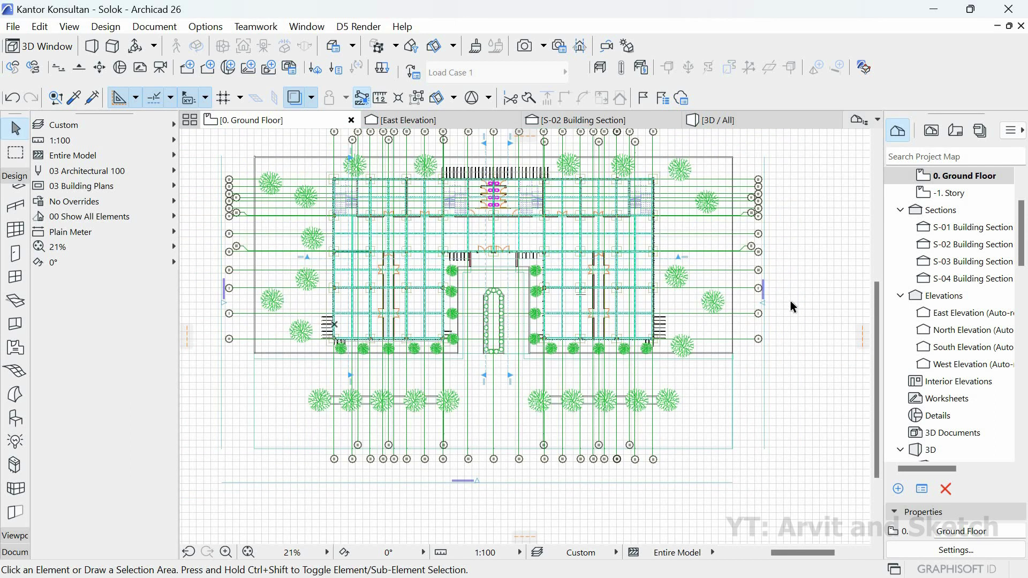
scroll(609, 382, down, 1)
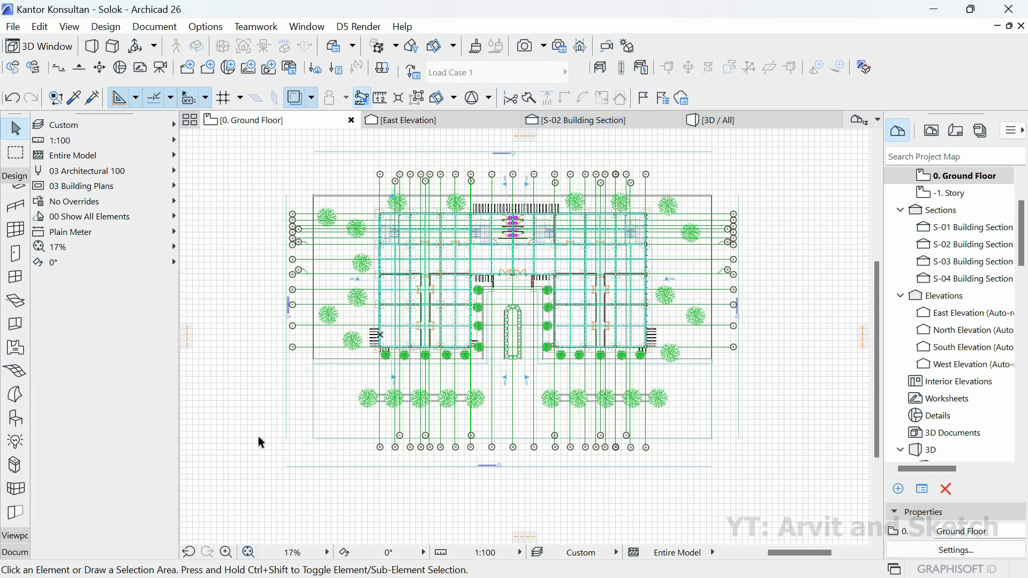
scroll(230, 434, up, 1)
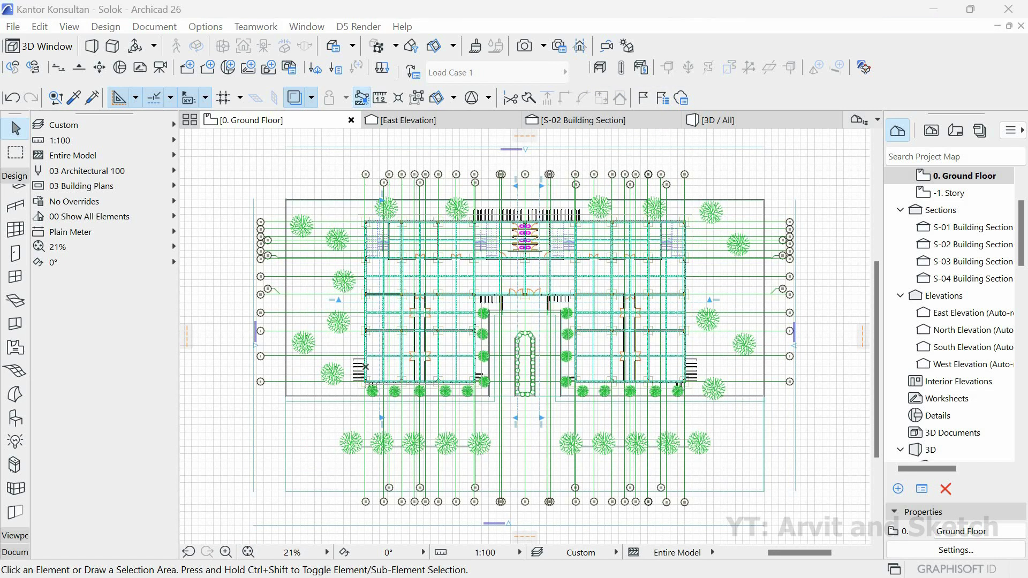
- Stagger the south marker of the inner-row C grid line eastward, away from the adjacent D grid line
scroll(498, 511, up, 2)
scroll(484, 507, up, 5)
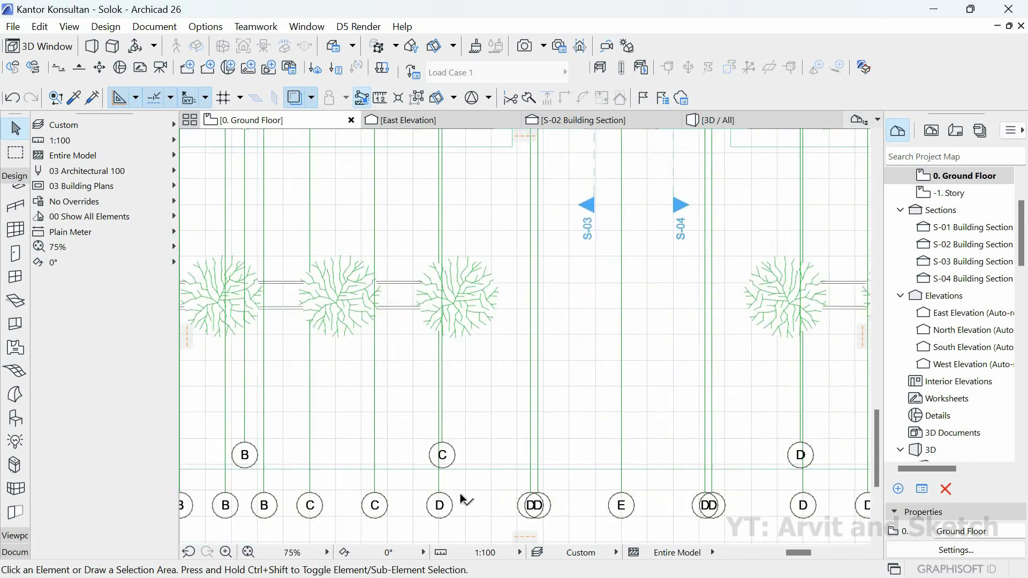
click(414, 362)
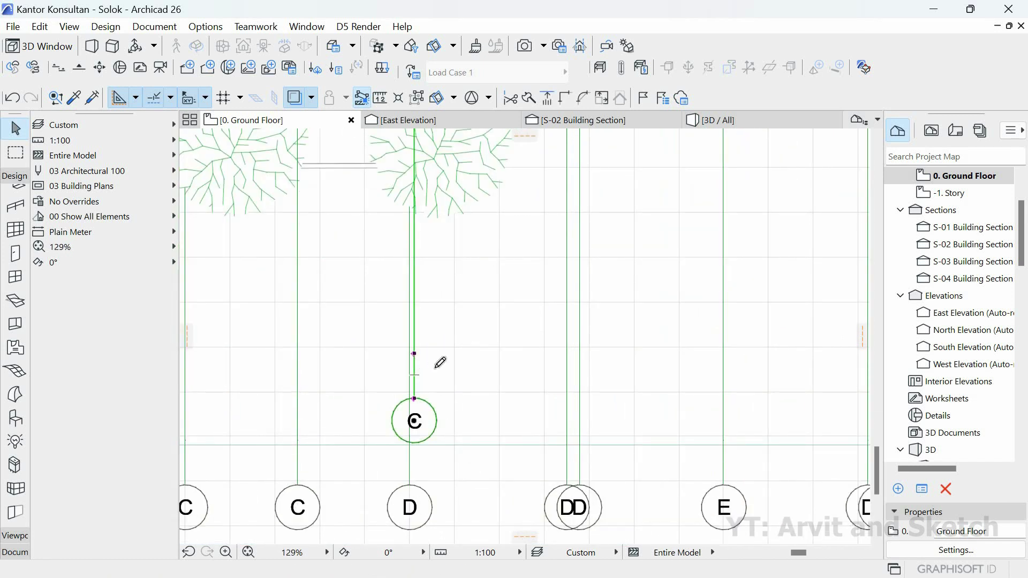
click(440, 388)
- Shorten the eastern line of the overlapping D pair west of E to the inner south marker row and stagger its marker eastward
scroll(440, 407, down, 2)
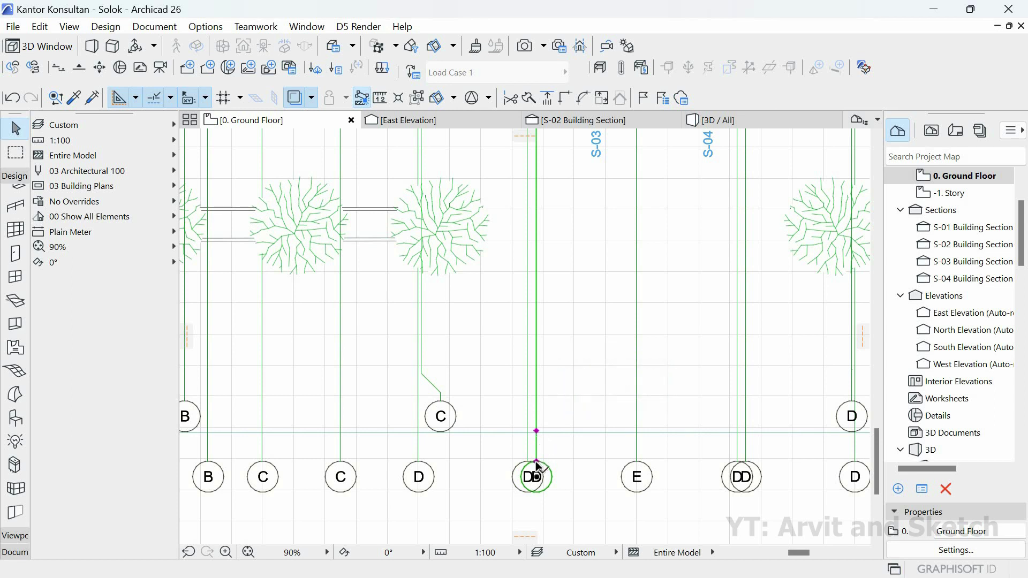
click(536, 430)
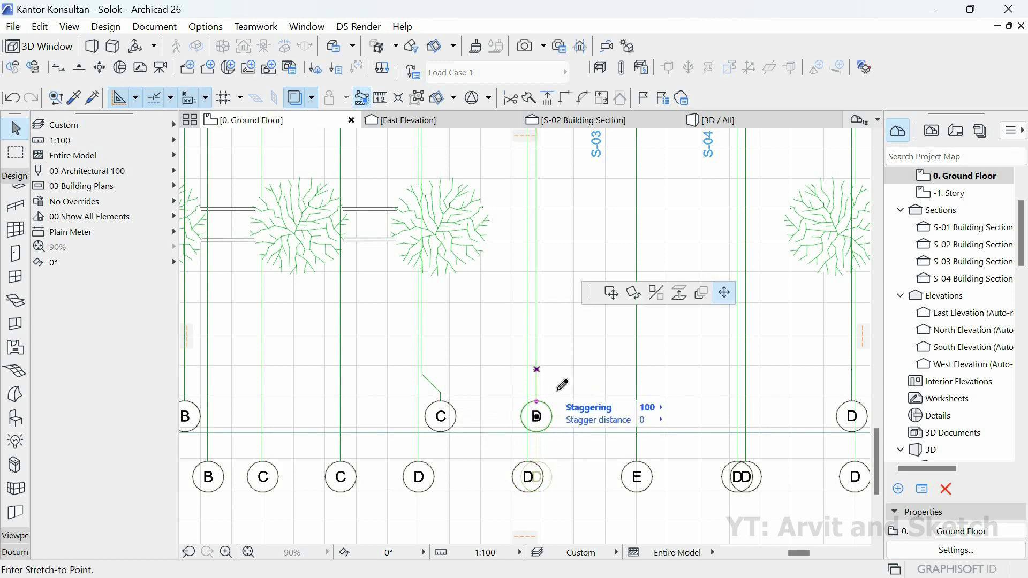
click(563, 396)
- Shorten the western line of the overlapping D pair east of E to the inner south marker row and stagger its marker westward
click(737, 462)
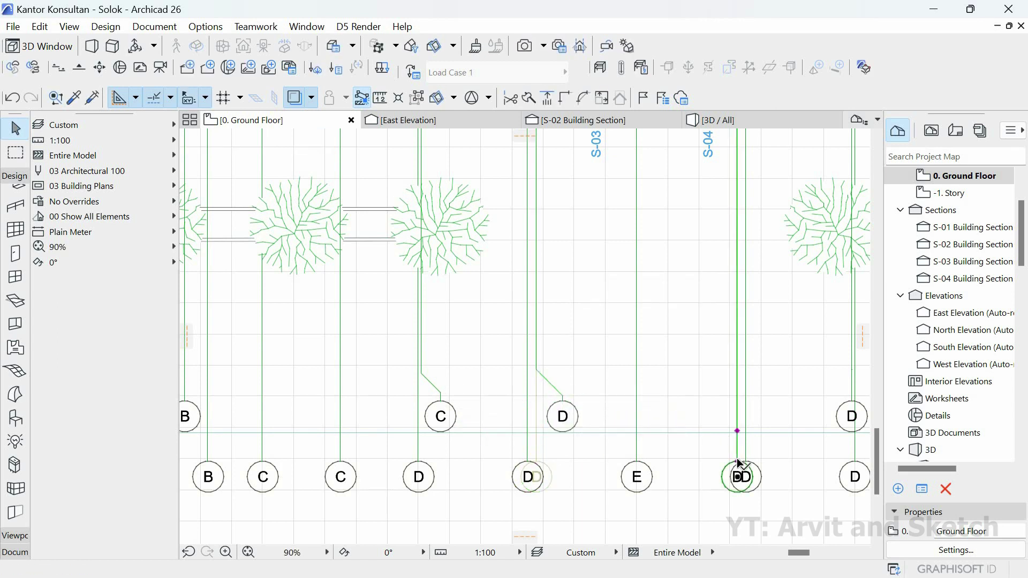
click(737, 462)
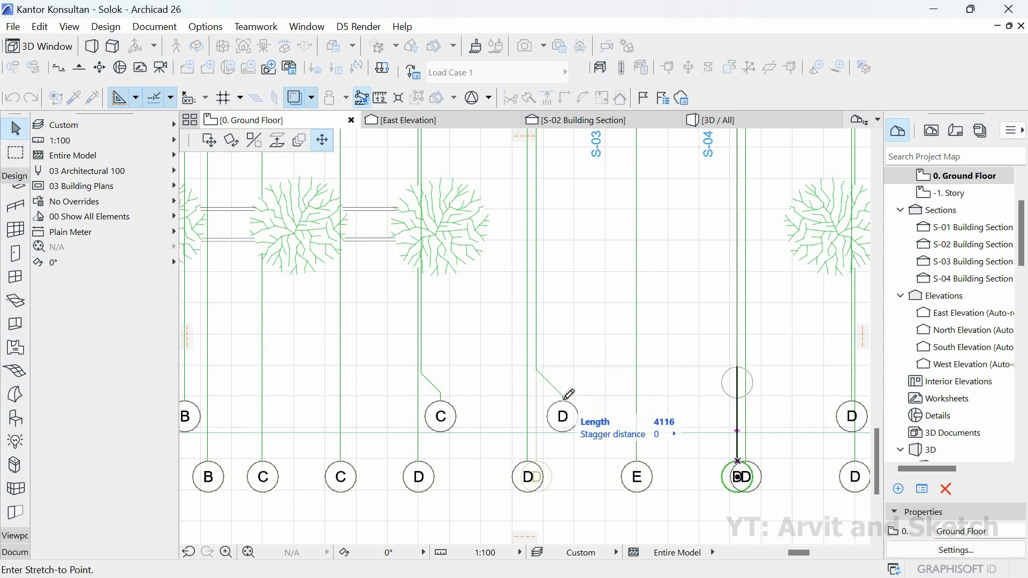
click(738, 371)
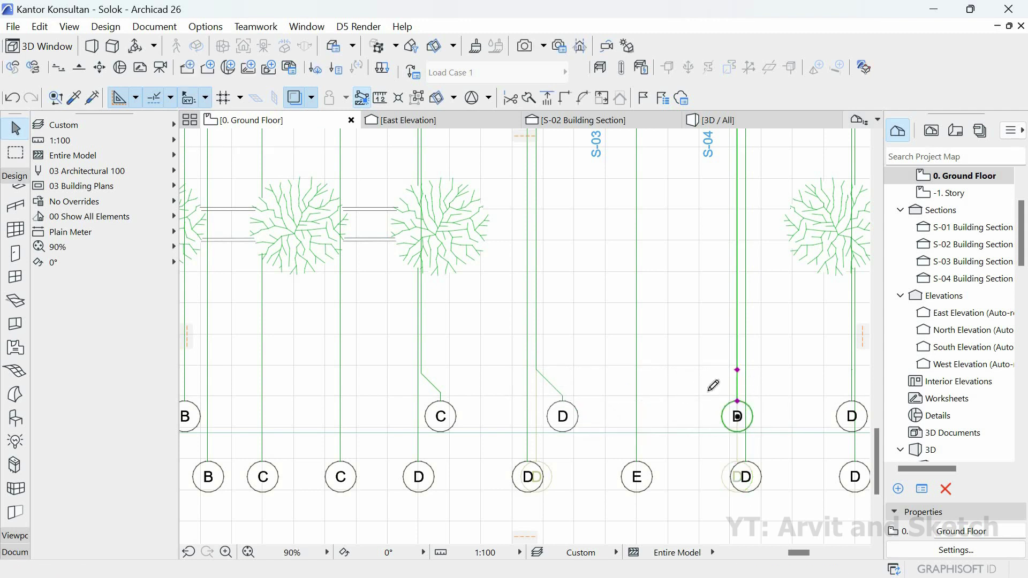
click(664, 410)
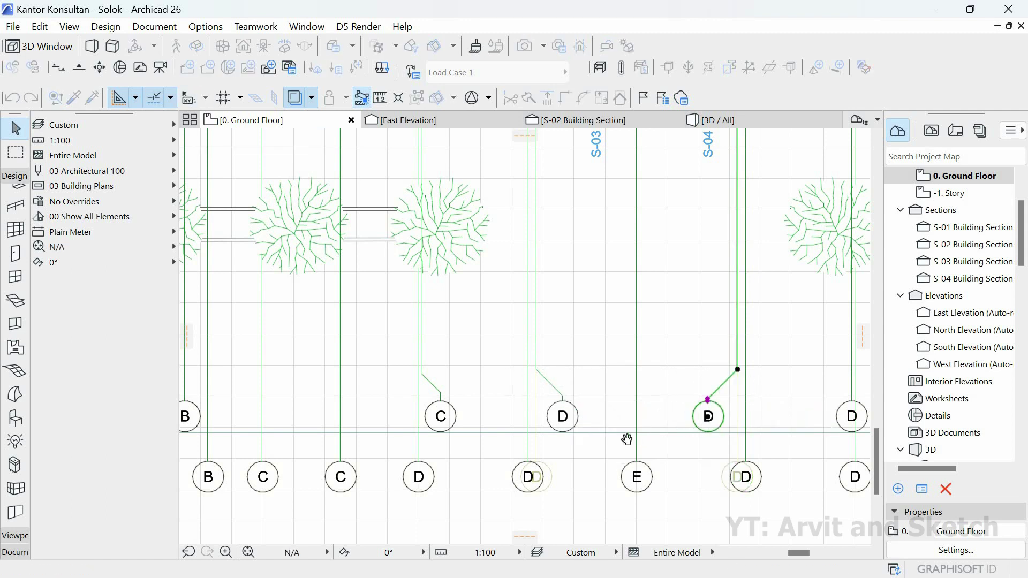
- Stagger the south marker of the inner-row D grid line at the east wing westward, away from the adjacent D grid line
scroll(610, 424, down, 3)
scroll(589, 406, up, 2)
scroll(621, 428, up, 2)
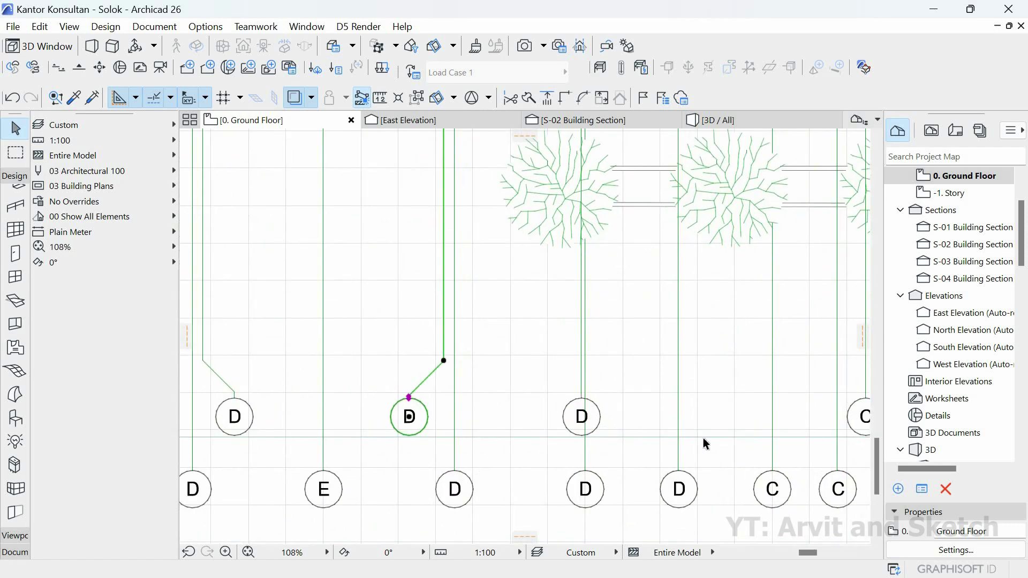
scroll(704, 437, down, 4)
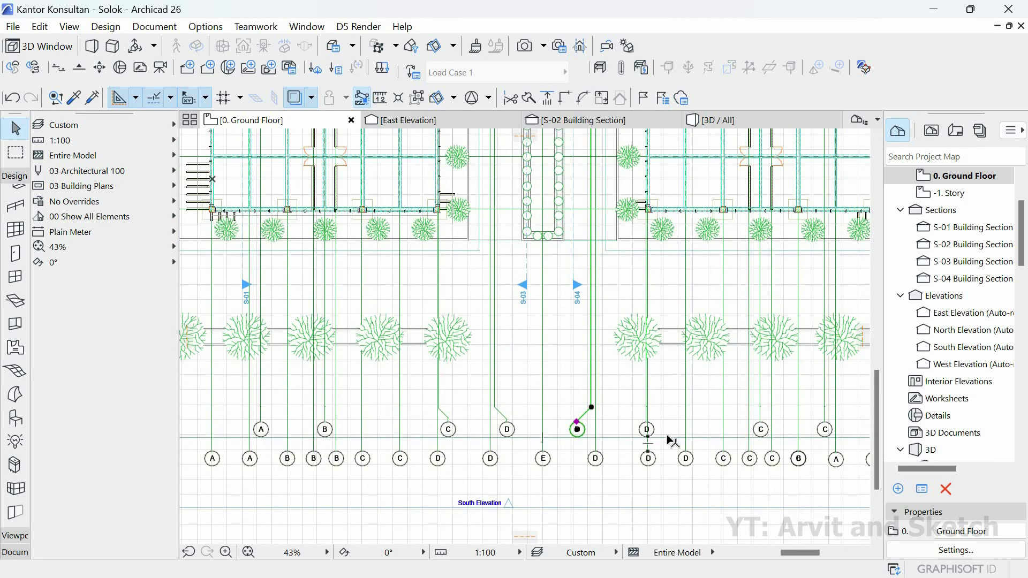
scroll(647, 427, up, 4)
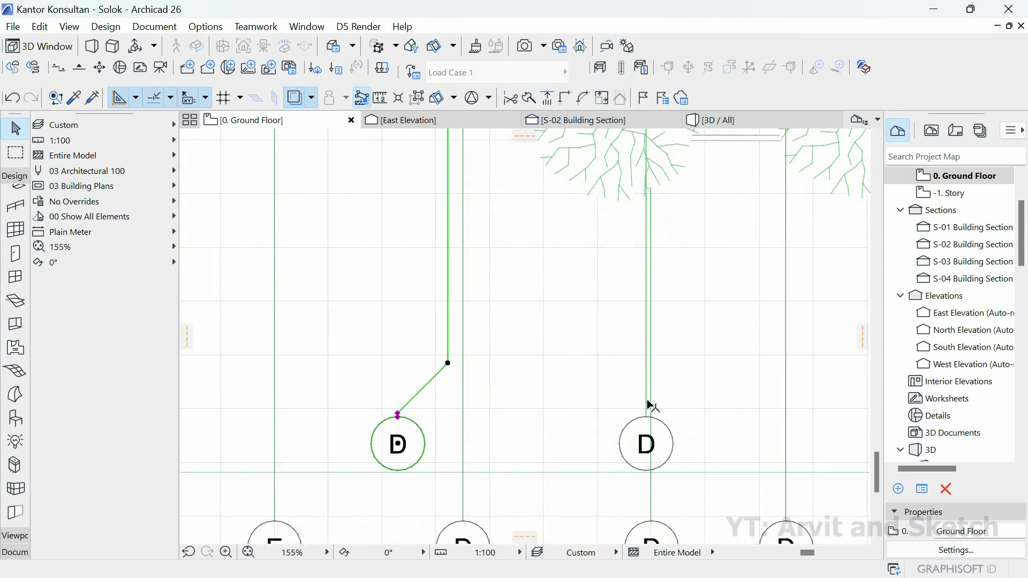
click(647, 366)
click(594, 418)
scroll(664, 464, down, 4)
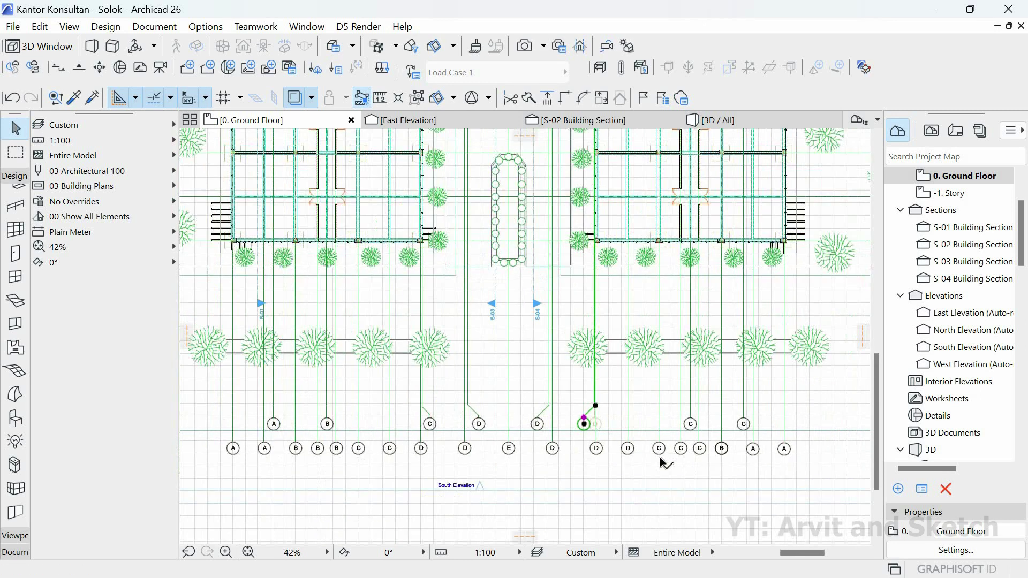
click(577, 474)
- Rename the westernmost grid line of the outer south marker row as 1 with a custom name
scroll(573, 478, down, 1)
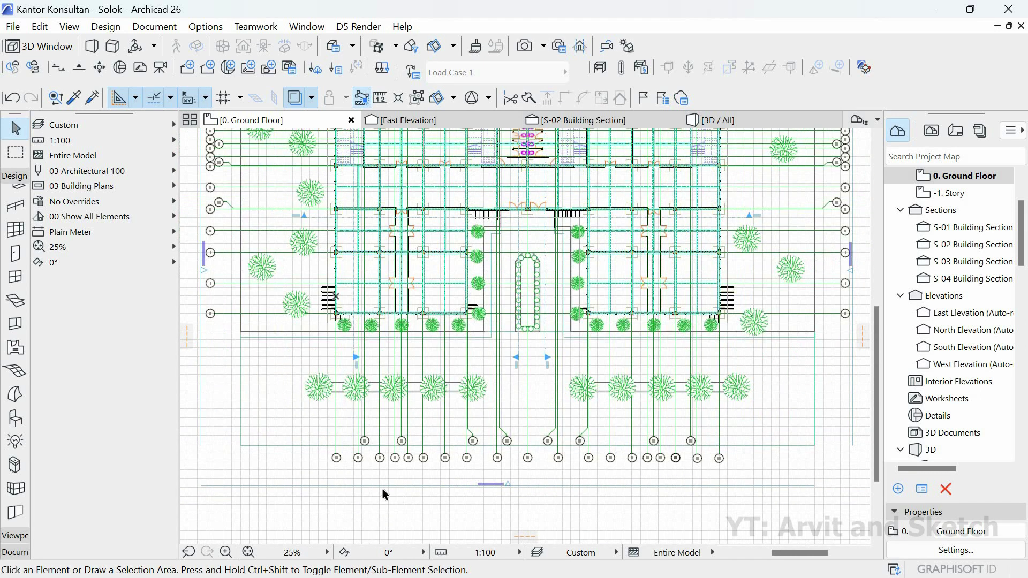
scroll(335, 458, up, 6)
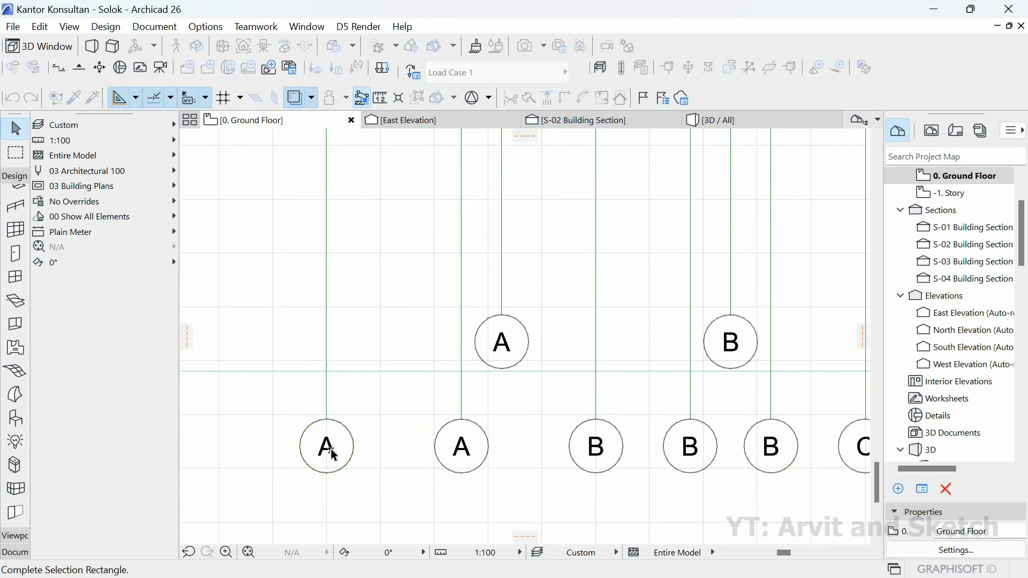
click(329, 447)
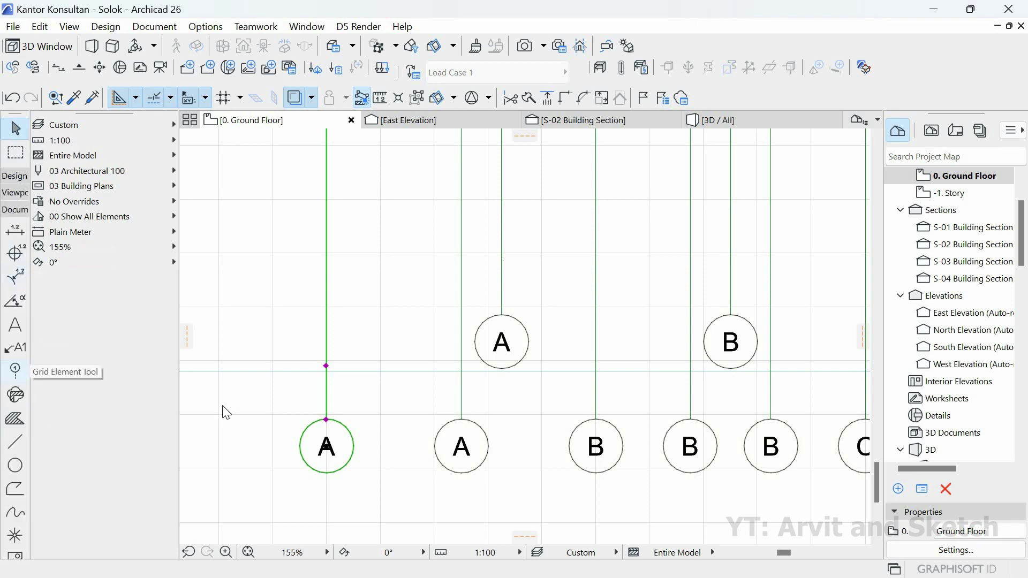
click(15, 369)
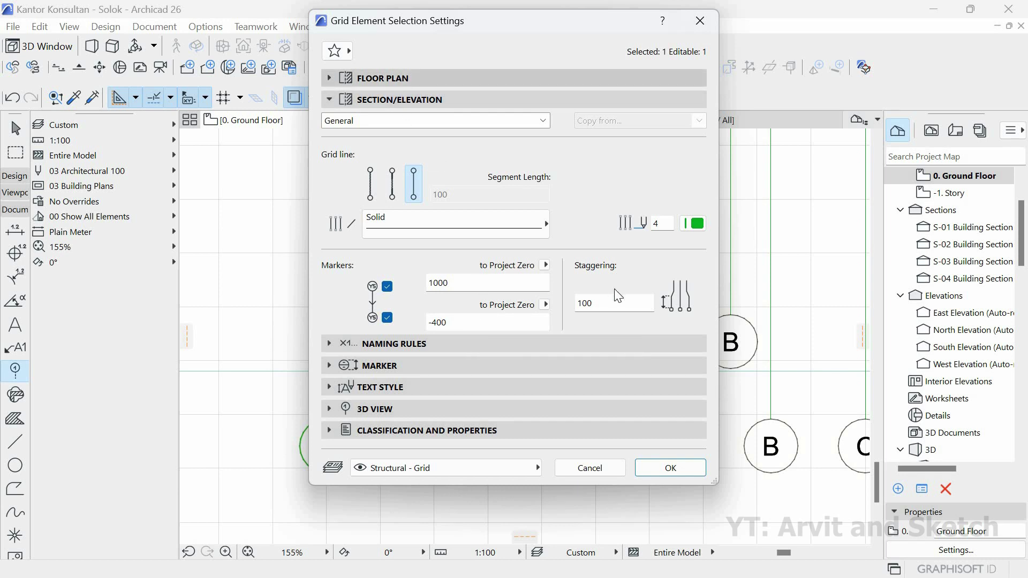
click(384, 343)
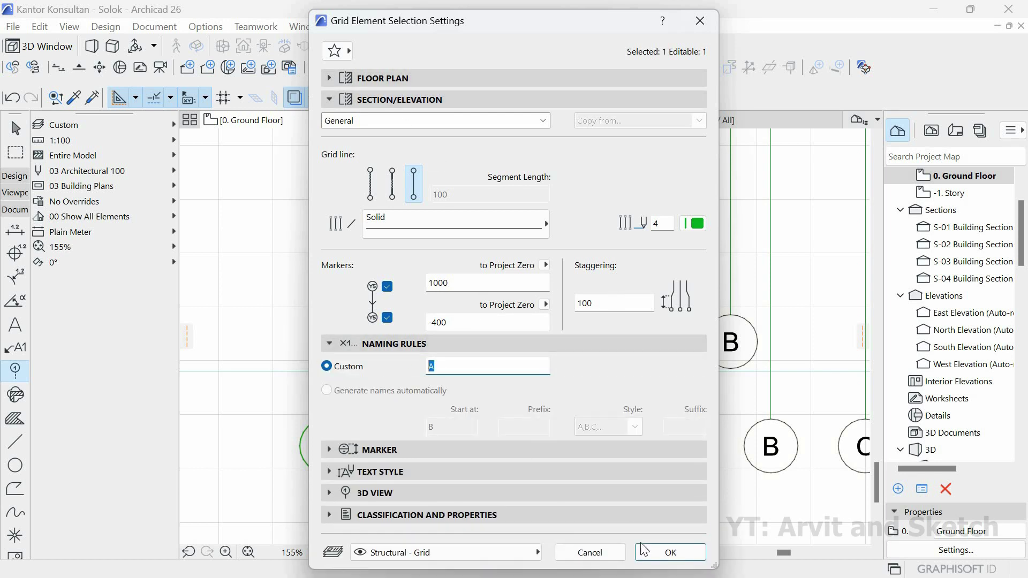
text(1)
key(Return)
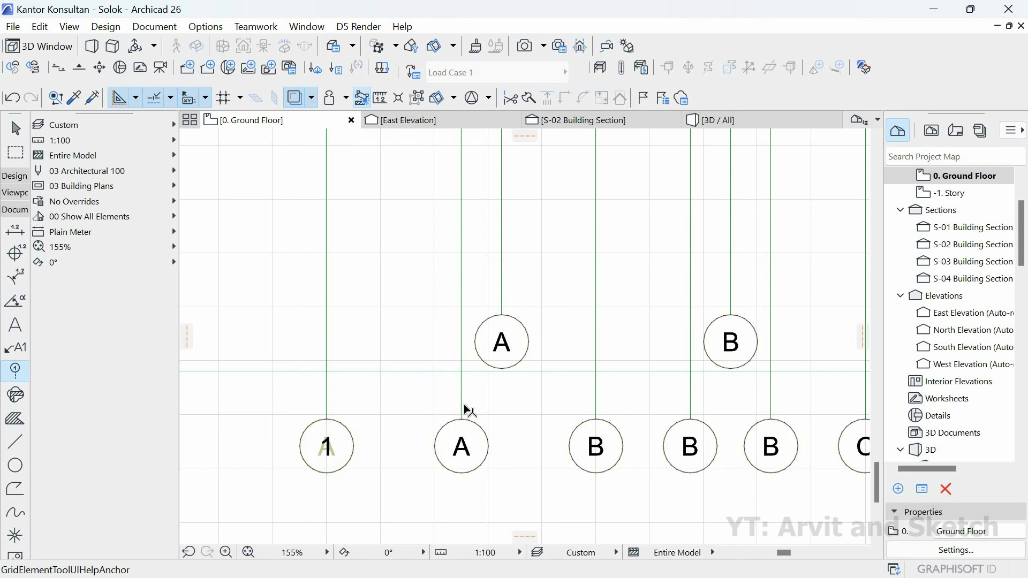
key(Escape)
- Rename the outer-row A grid line immediately east of grid line 1 as 2
click(462, 405)
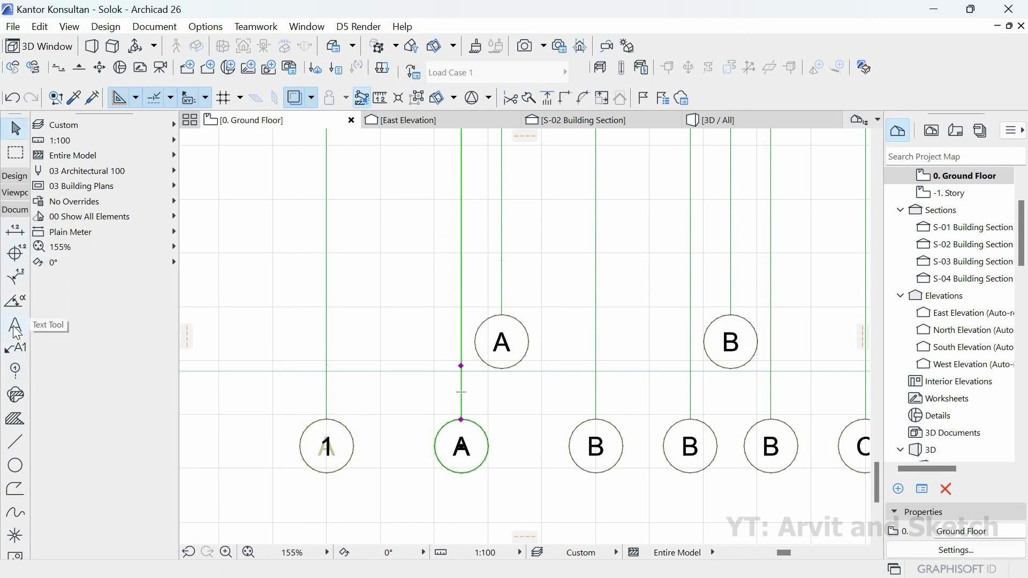
click(15, 375)
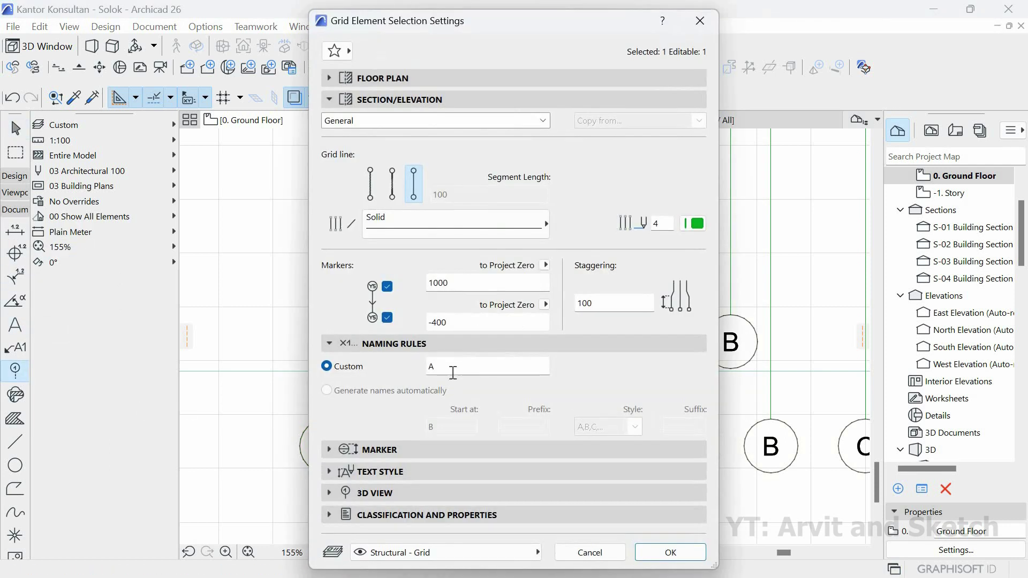
text(2)
key(Return)
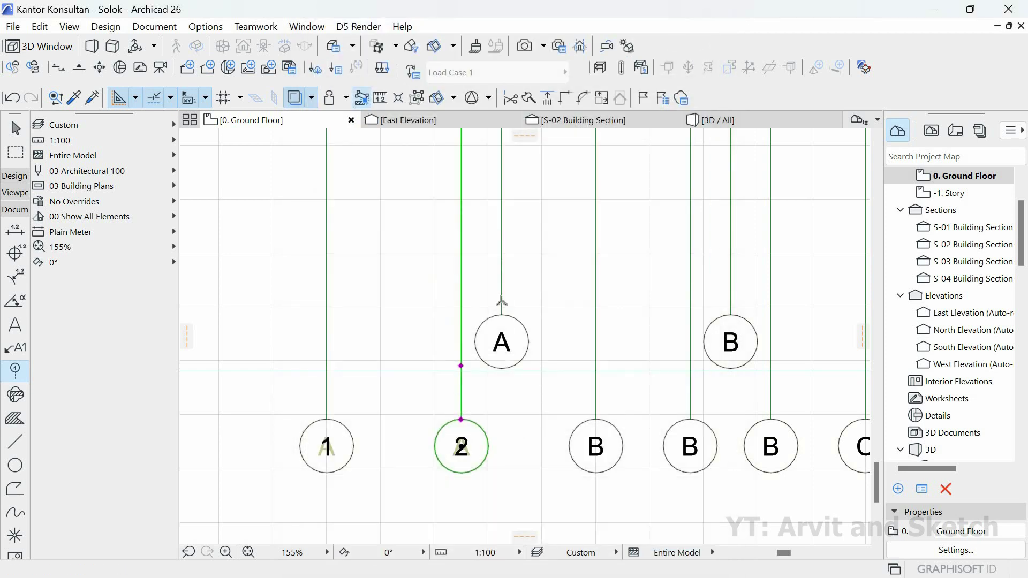
key(Escape)
- Rename the inner-row A grid line just east of grid line 2 as 3
click(502, 301)
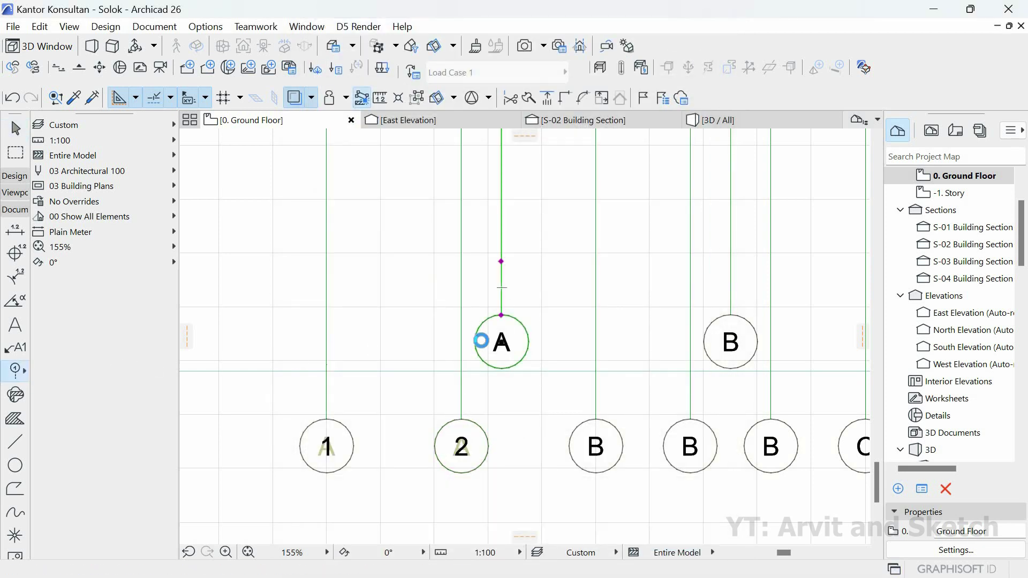
key(Return)
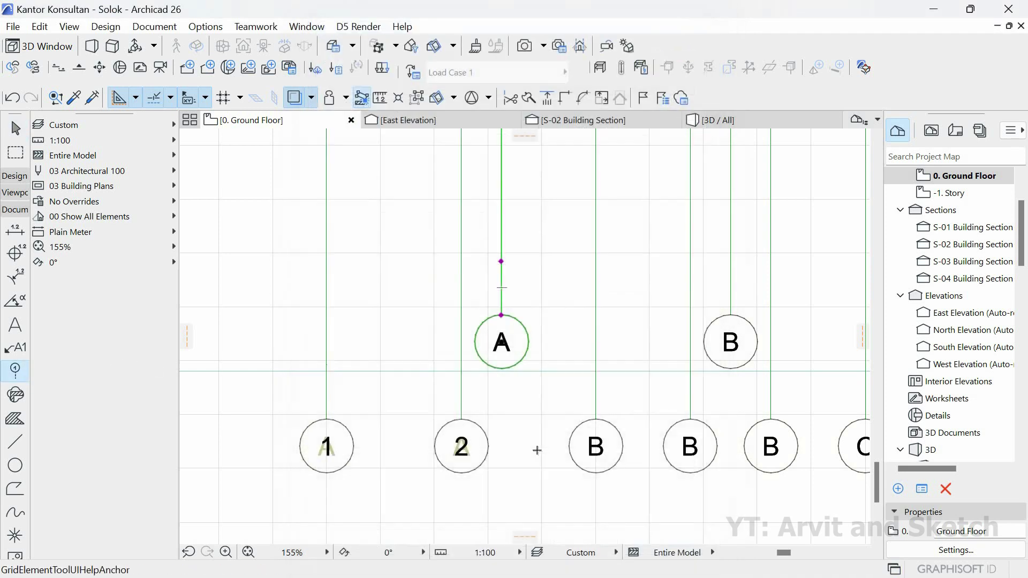
middle_drag(449, 459, 288, 453)
key(Escape)
key(Escape)
- Rename the first outer-row B grid line east of grid line 3 as 4
click(434, 386)
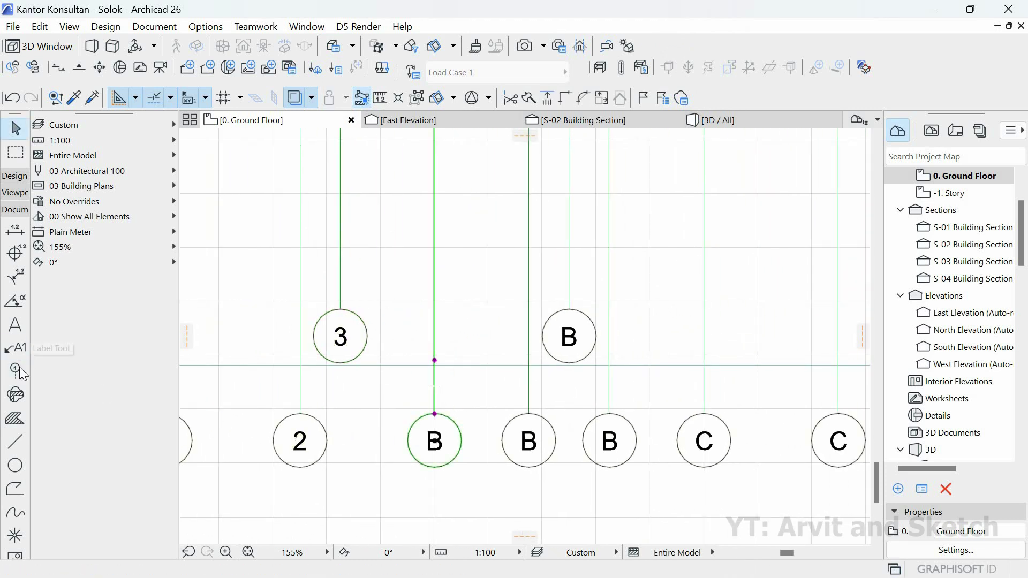
key(ctrl+t)
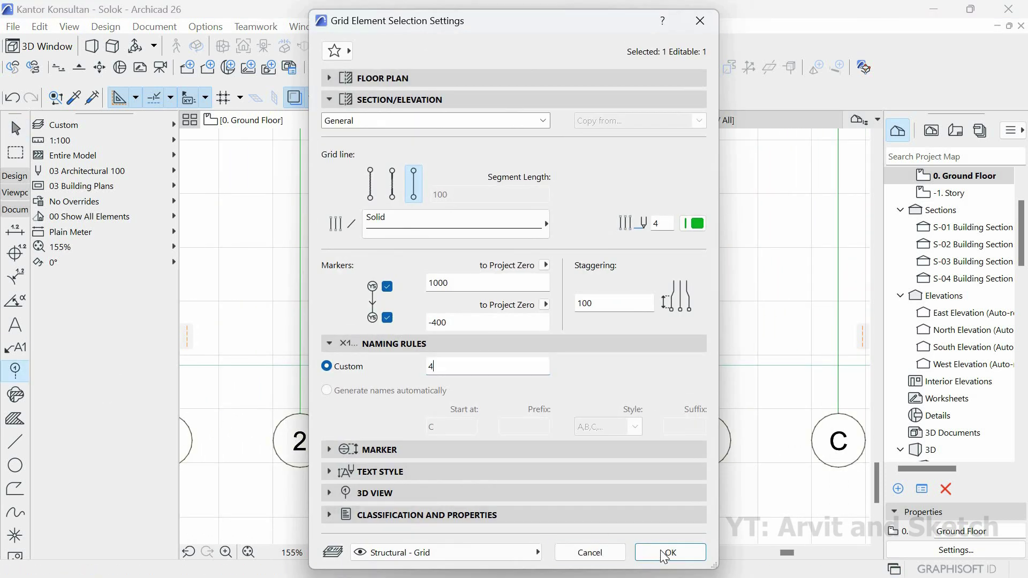
key(Escape)
- Rename the outer-row B grid line immediately east of grid line 4 as 5
click(529, 405)
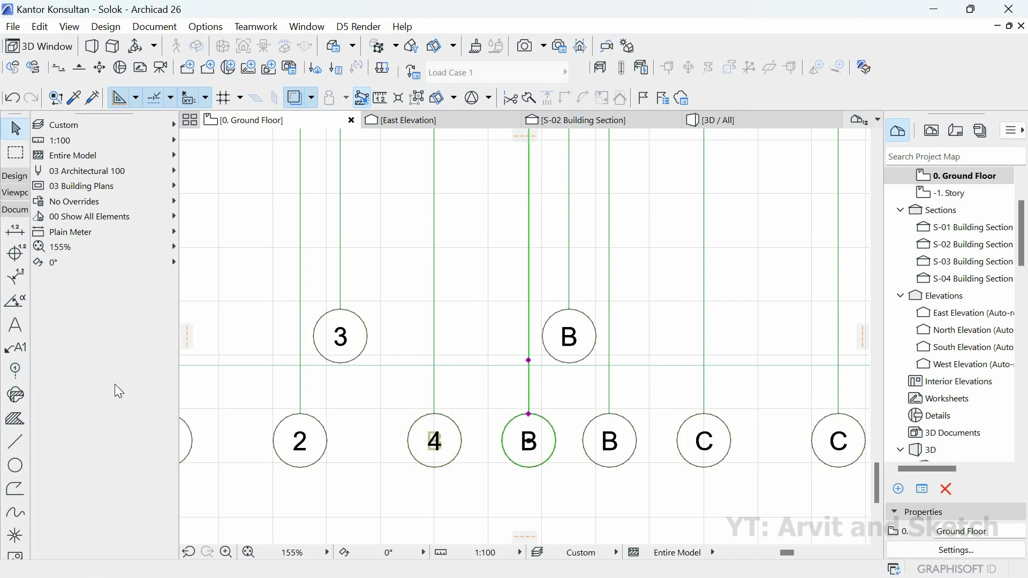
click(15, 370)
key(ctrl+t)
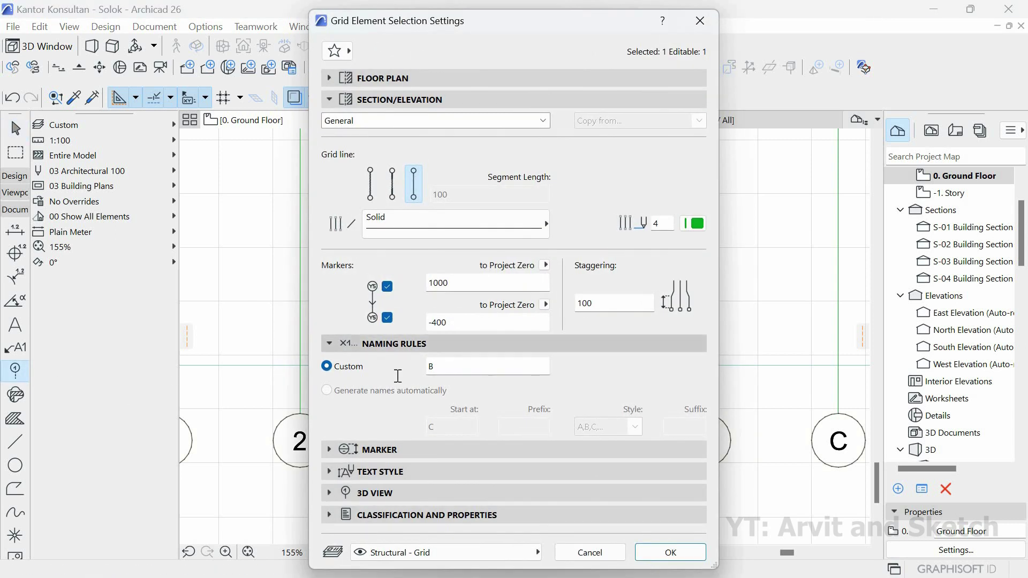
click(671, 555)
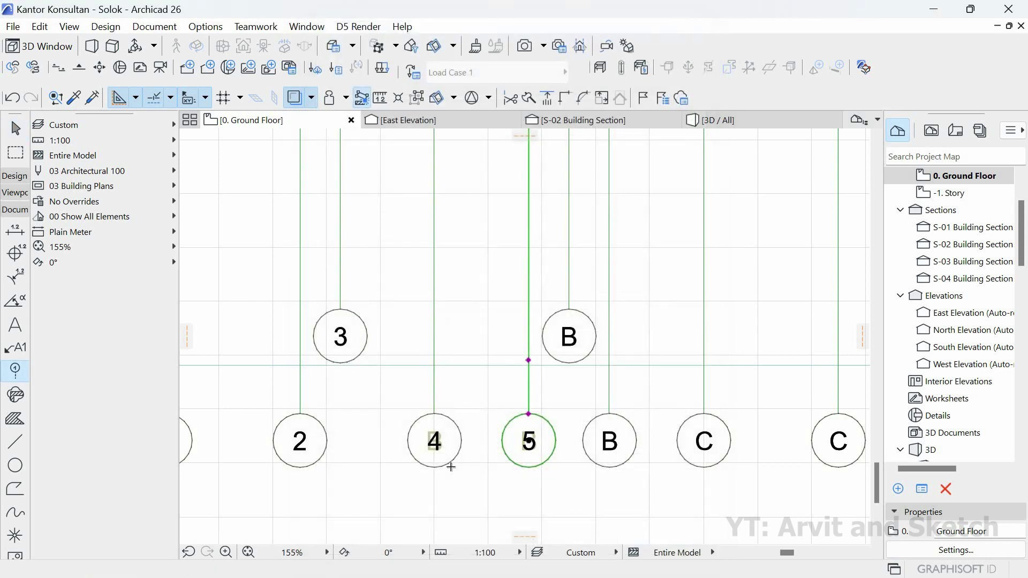
scroll(493, 415, down, 3)
key(Escape)
key(Escape)
- Rename the inner-row B grid line just east of grid line 5 as 6
click(500, 380)
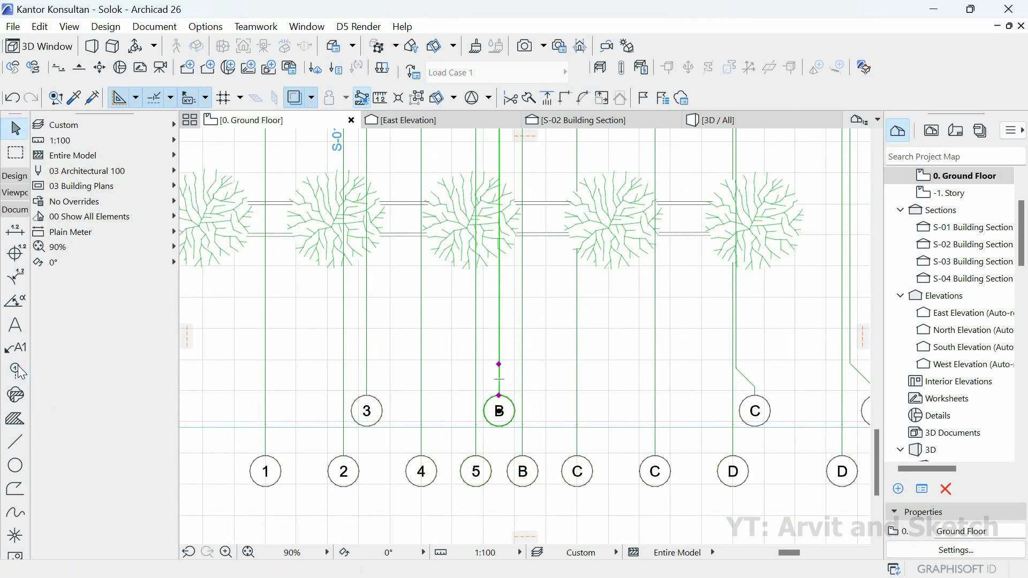
click(19, 370)
key(ctrl+t)
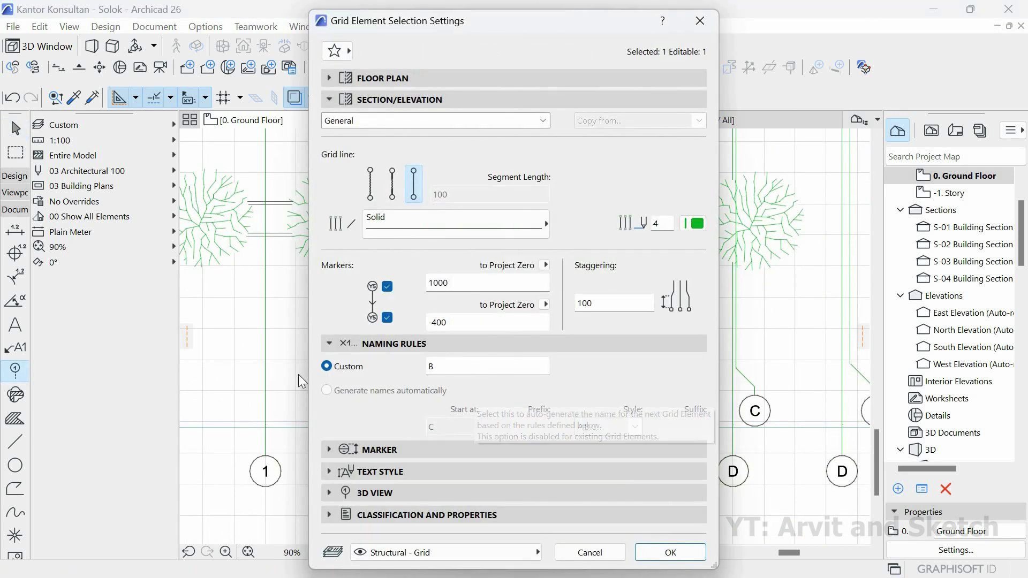
text(6)
key(Return)
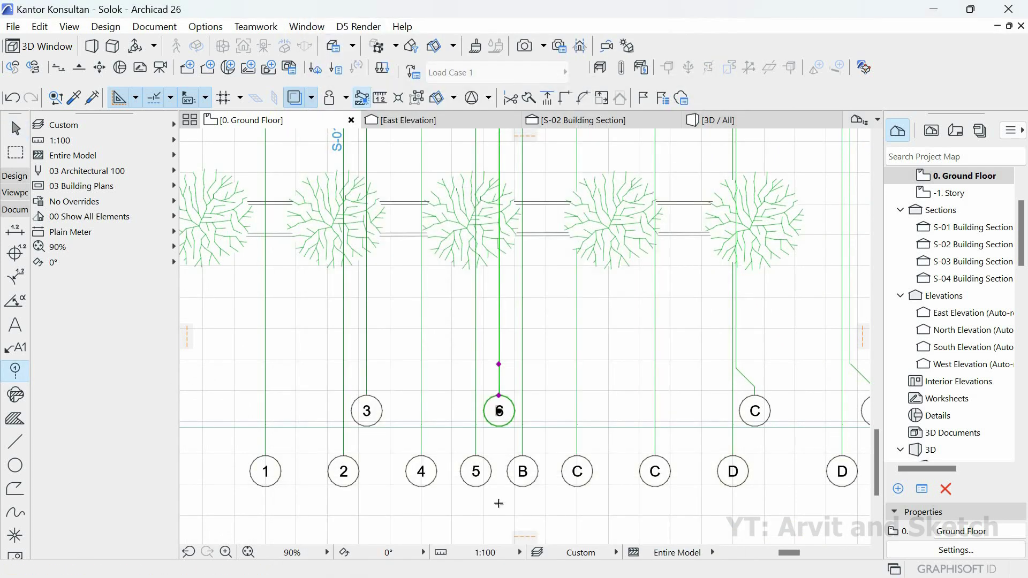
- Rename the remaining outer-row B grid line just east of grid line 6 as 7
click(22, 373)
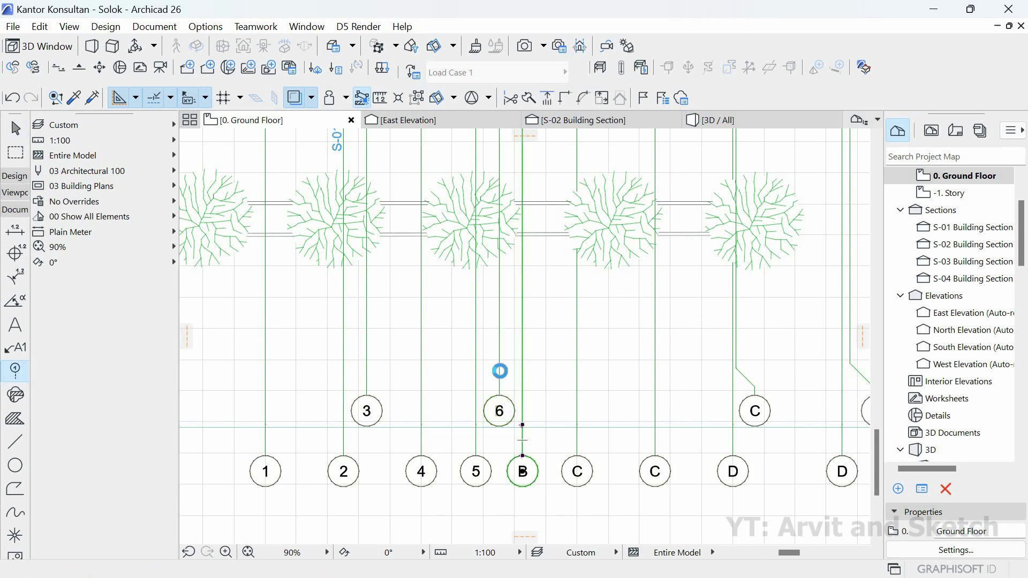
key(ctrl+t)
text(7)
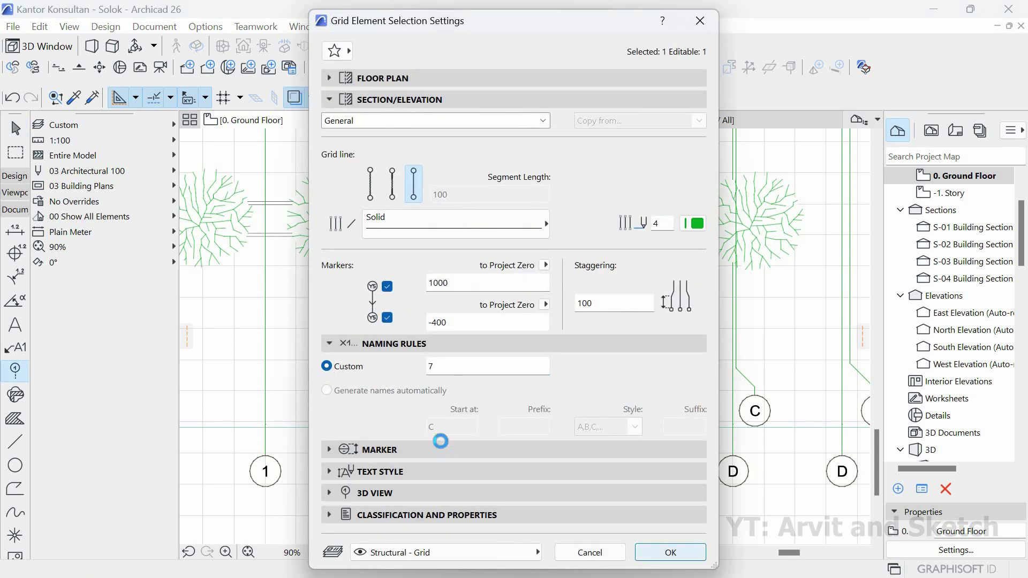
key(Return)
- Rename the outer-row C grid line immediately east of grid line 7 as 8
scroll(522, 467, up, 3)
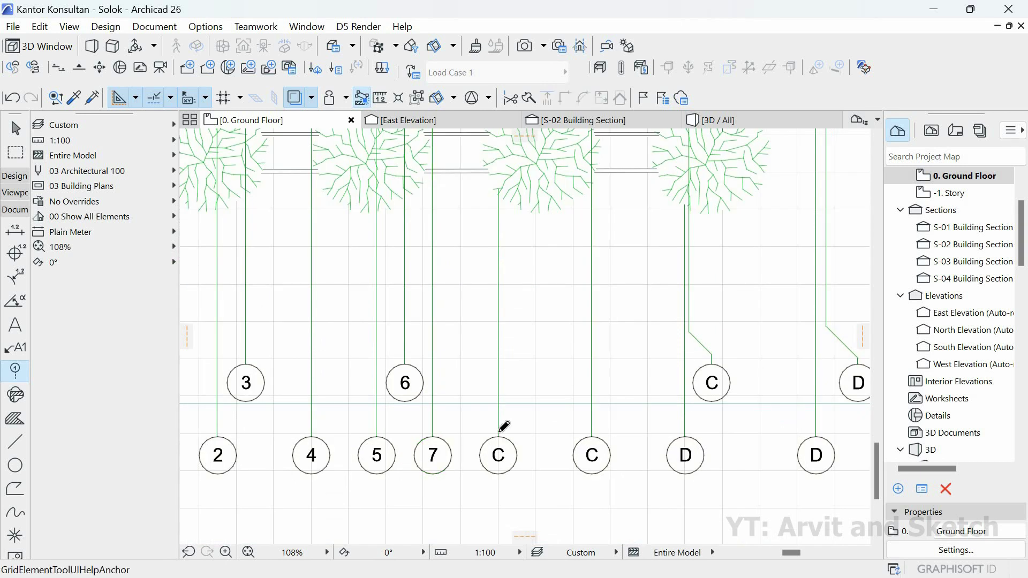
shift+click(499, 436)
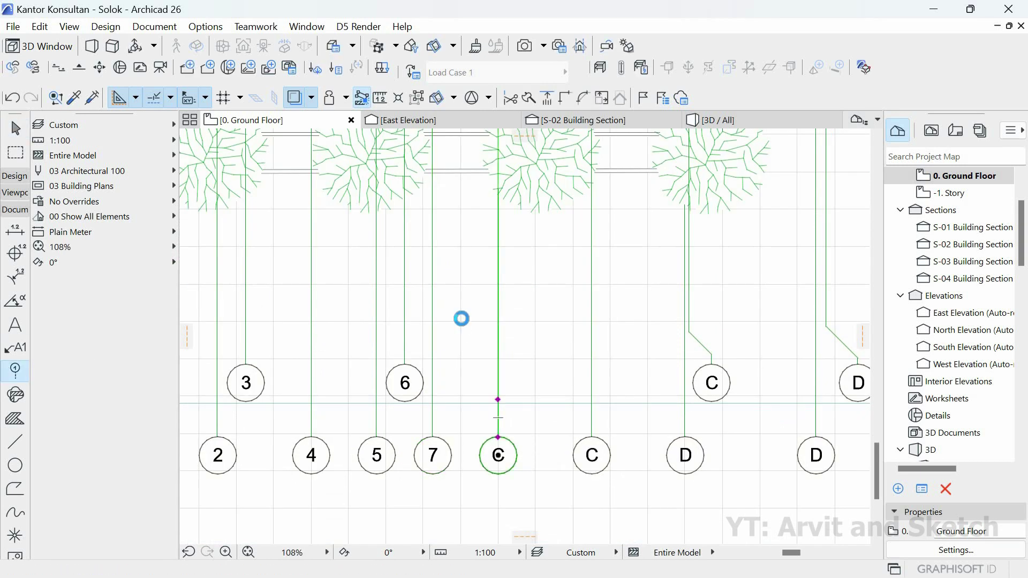
key(ctrl+t)
text(8)
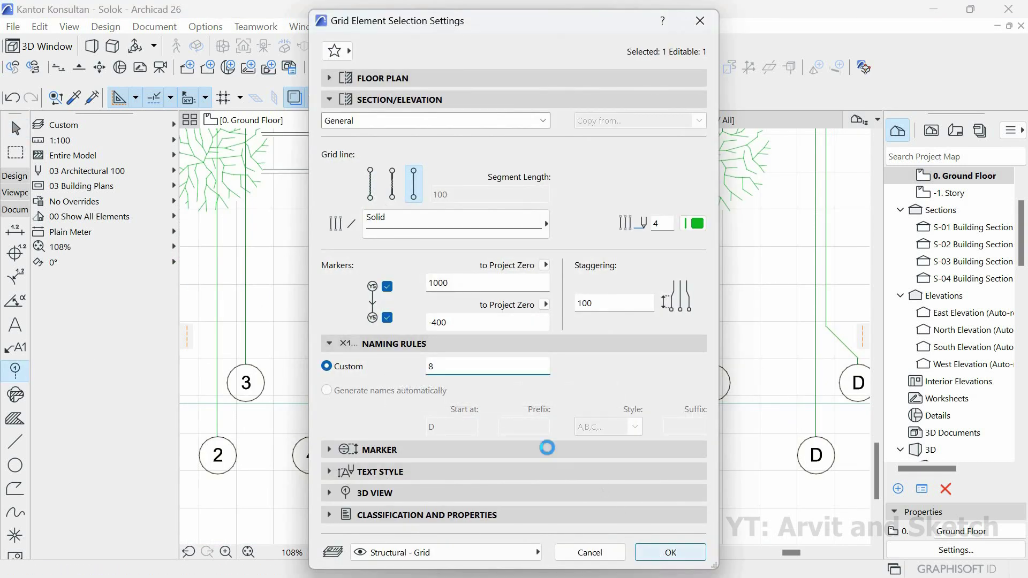
key(Return)
- Rename the next outer-row C grid line, just east of grid line 8, as 9
shift+click(592, 436)
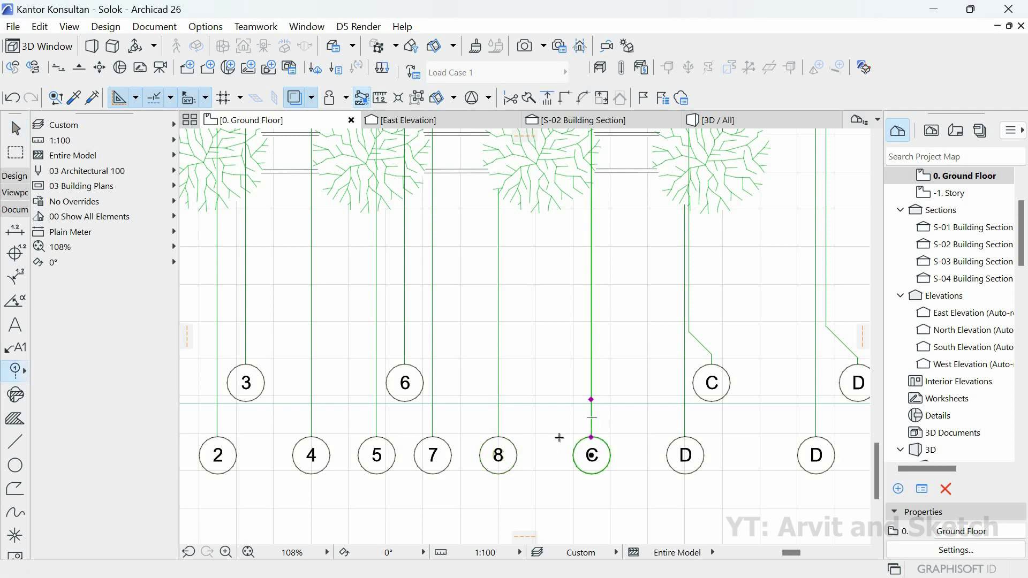
key(ctrl+t)
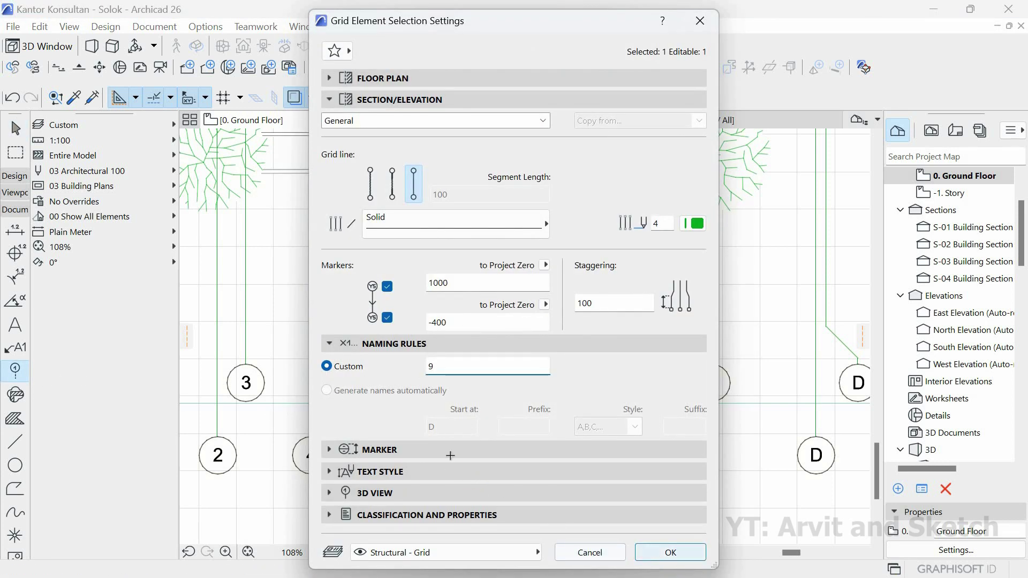
key(Return)
scroll(481, 453, down, 3)
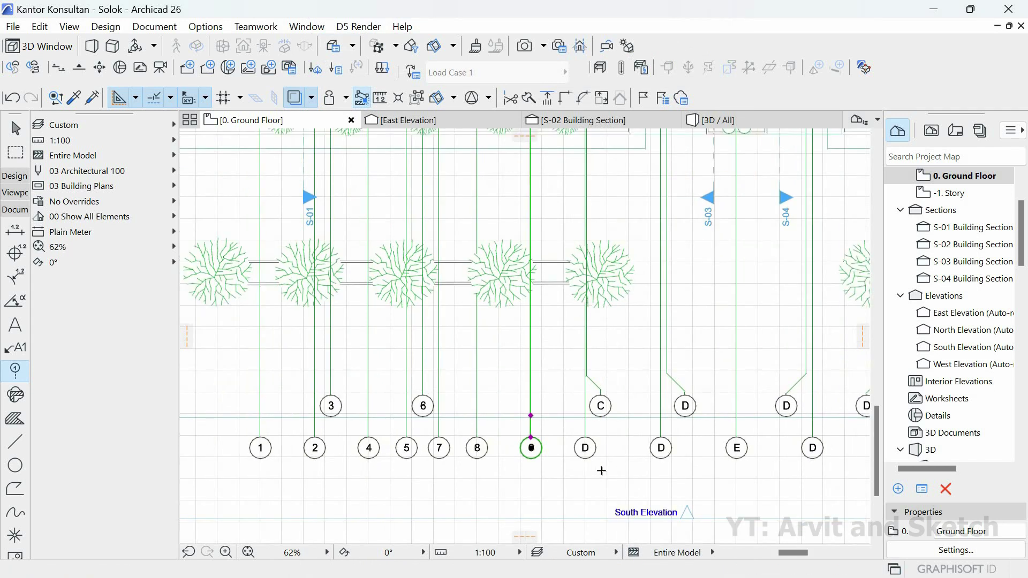
scroll(601, 472, up, 2)
key(Escape)
key(Escape)
- Rename the outer-row D grid line immediately east of grid line 9 as 10
click(578, 419)
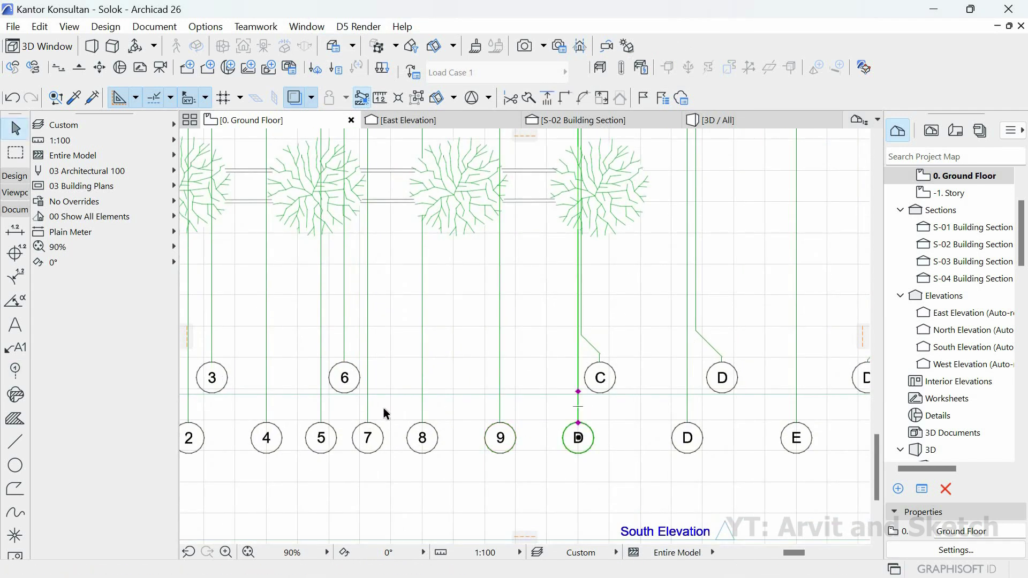
click(15, 372)
double_click(15, 372)
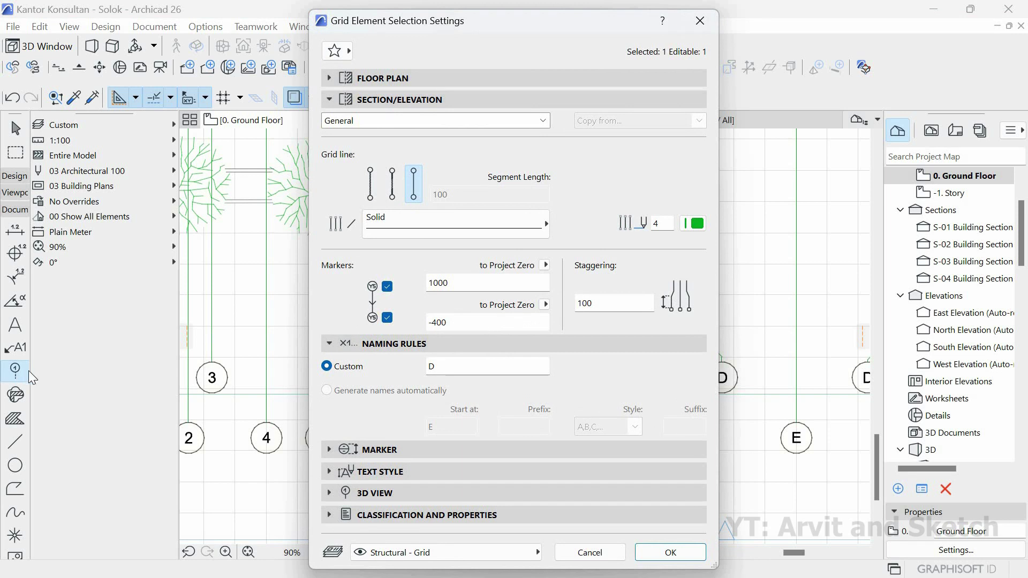
text(10)
click(671, 552)
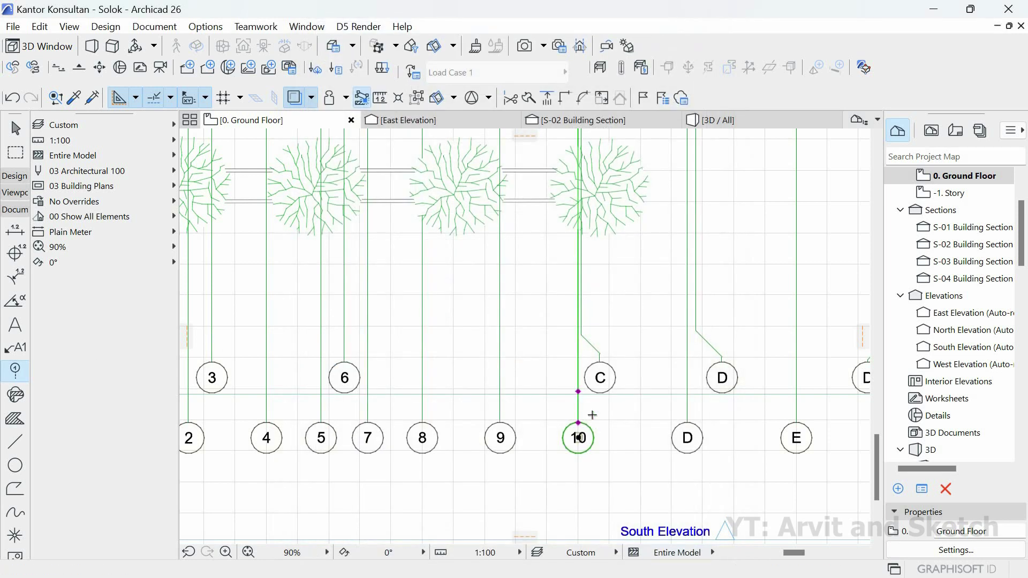
- Rename the staggered inner-row C grid line beside grid line 10 as 11
double_click(14, 373)
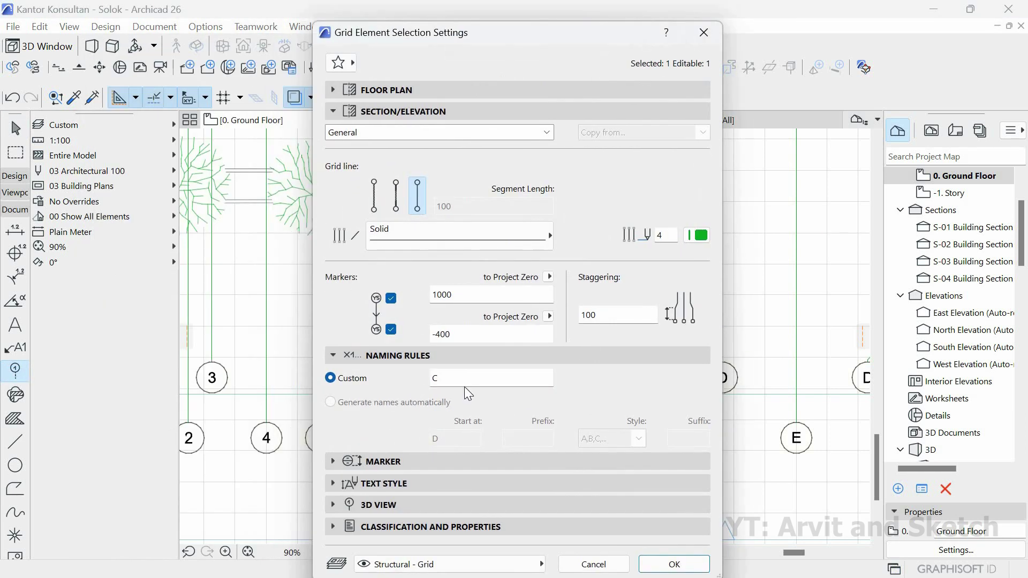
text(11)
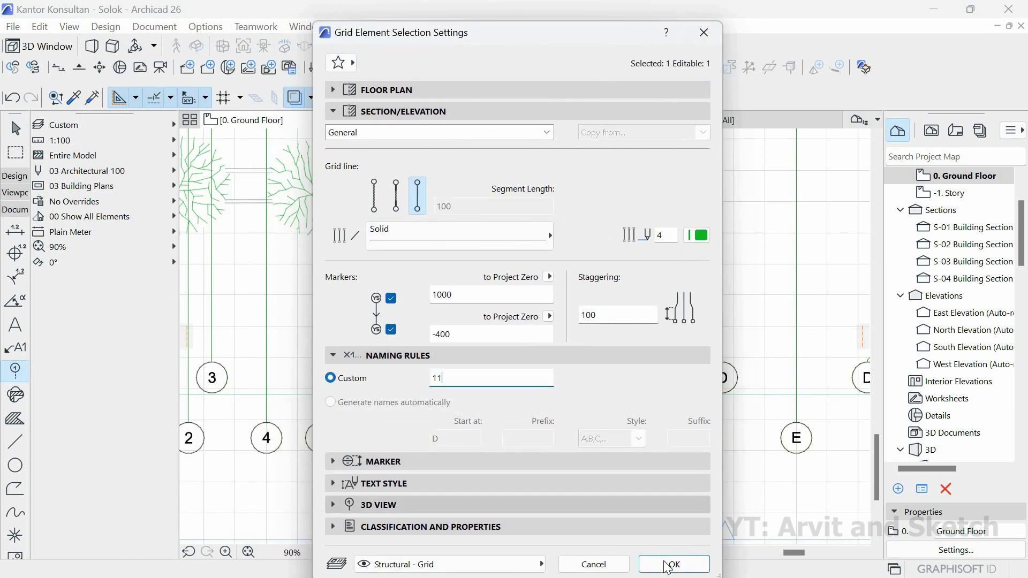
key(Escape)
key(Escape)
- Rename the outer-row D grid line between grid lines 11 and E as 12
scroll(625, 428, down, 1)
middle_drag(625, 429, 439, 415)
key(Escape)
click(489, 411)
double_click(16, 373)
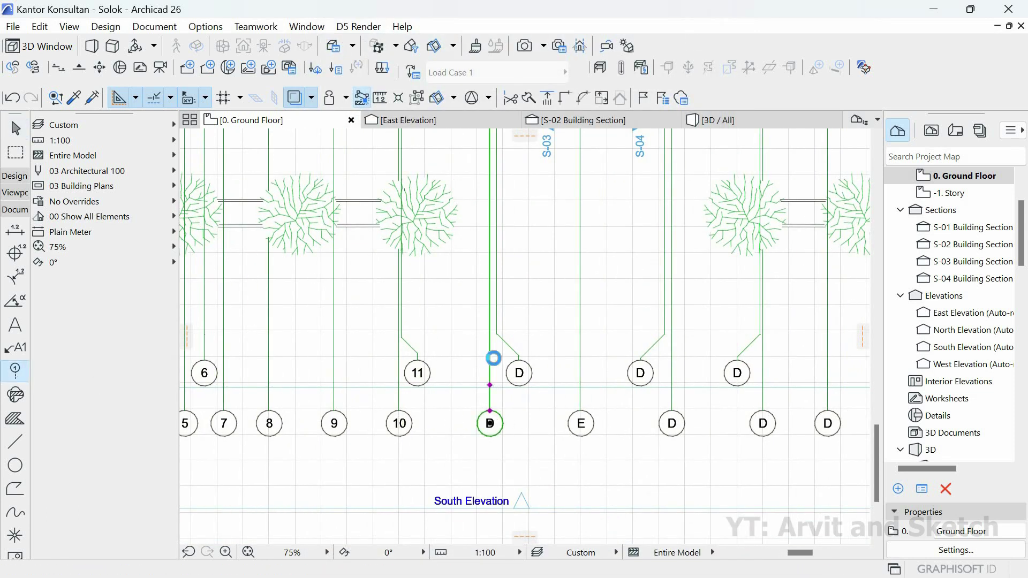
key(ctrl+t)
text(12)
click(674, 556)
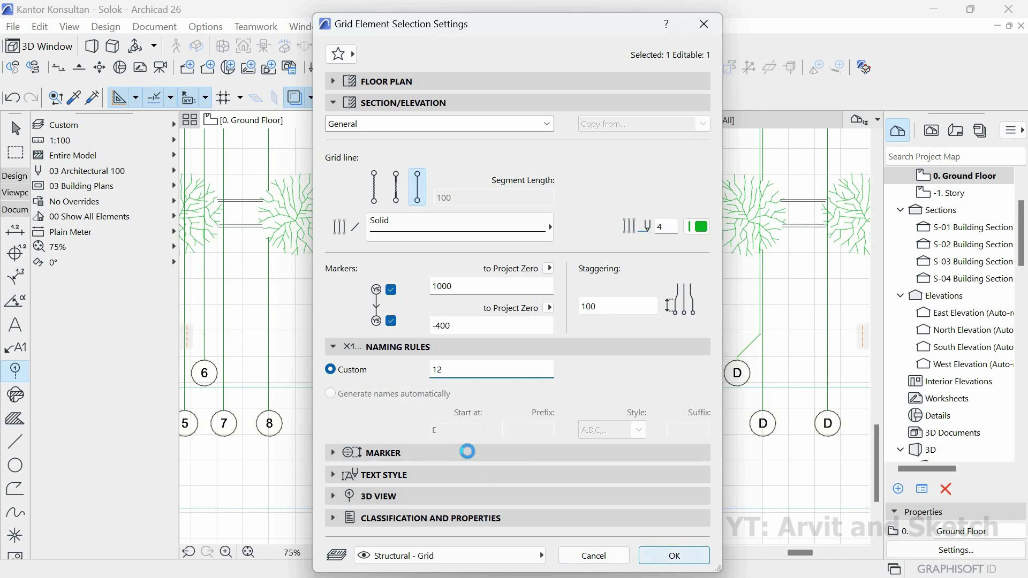
key(Escape)
- Rename the staggered inner-row D grid line just east of grid line 12 as 13
click(500, 338)
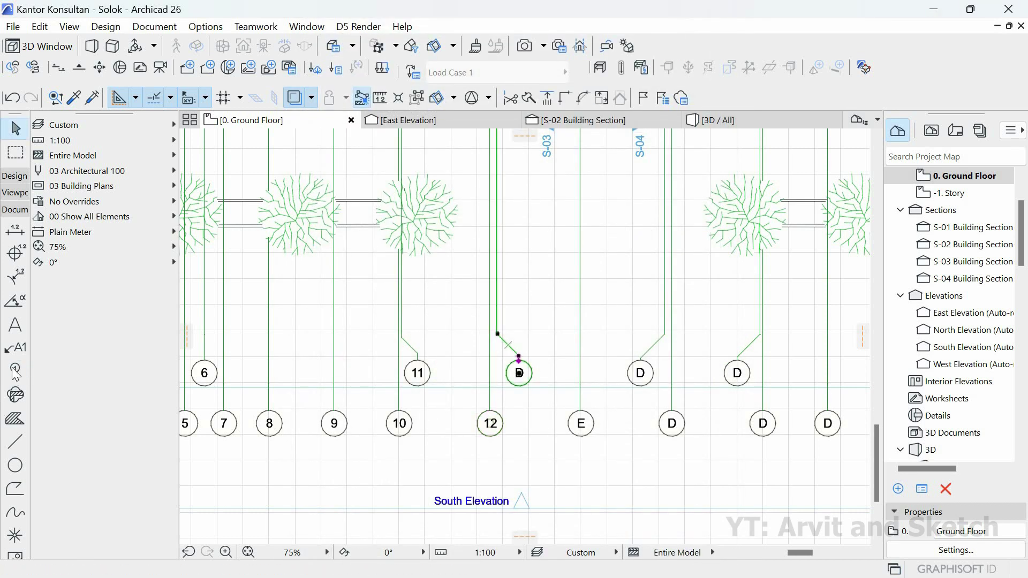
key(ctrl+t)
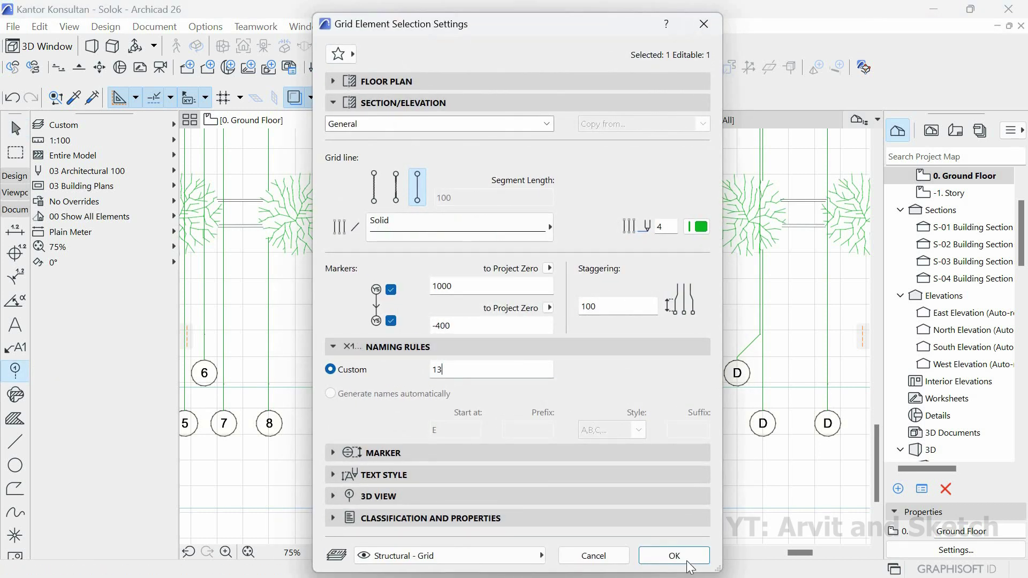
click(687, 562)
key(Escape)
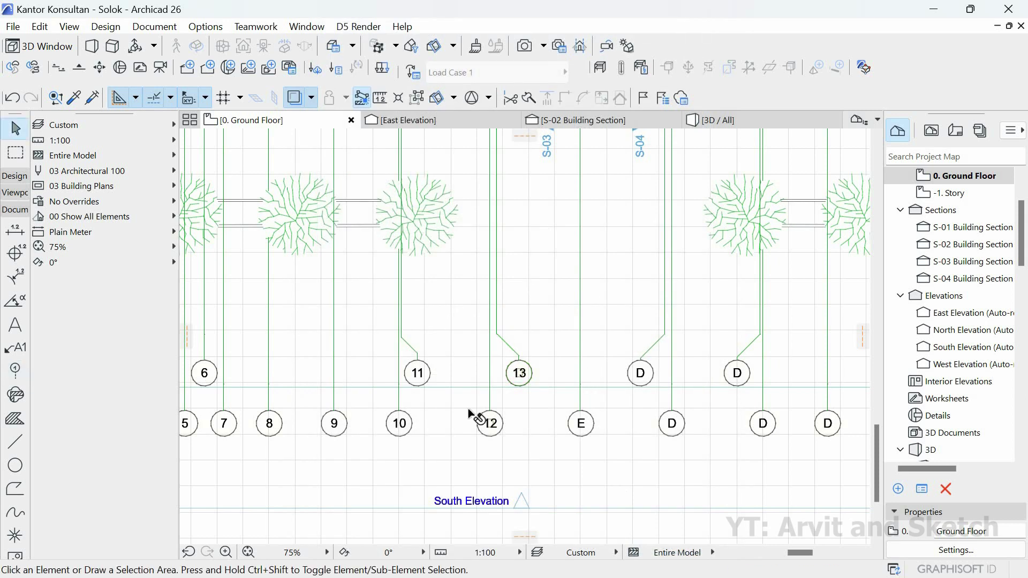
- Rename the outer-row E grid line east of grid line 13 as 14
click(581, 420)
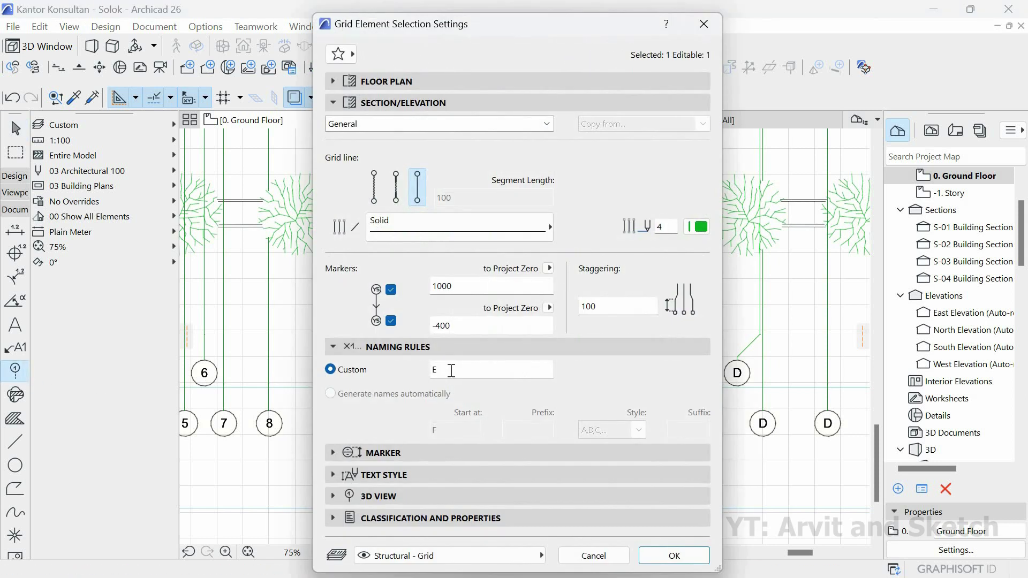
key(Return)
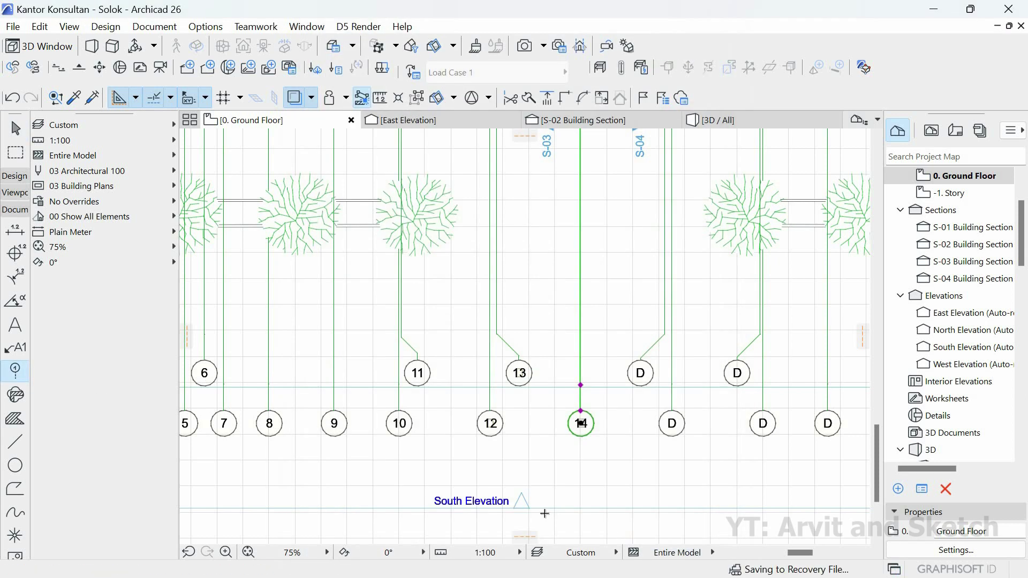
scroll(506, 464, down, 2)
scroll(608, 417, up, 2)
key(Escape)
key(Escape)
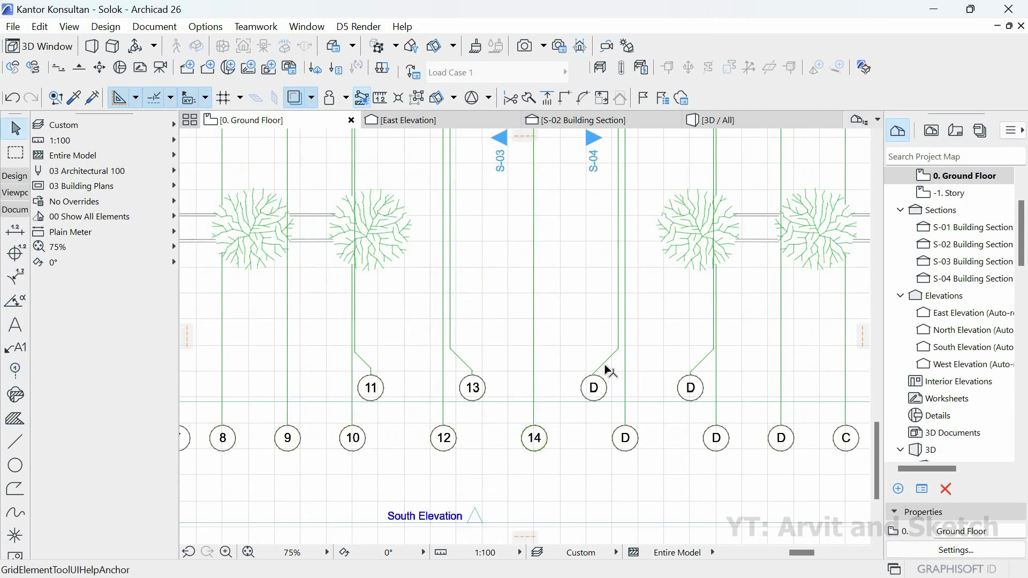
- Rename the staggered inner-row D grid line east of grid line 14 as 15
click(605, 364)
key(ctrl+t)
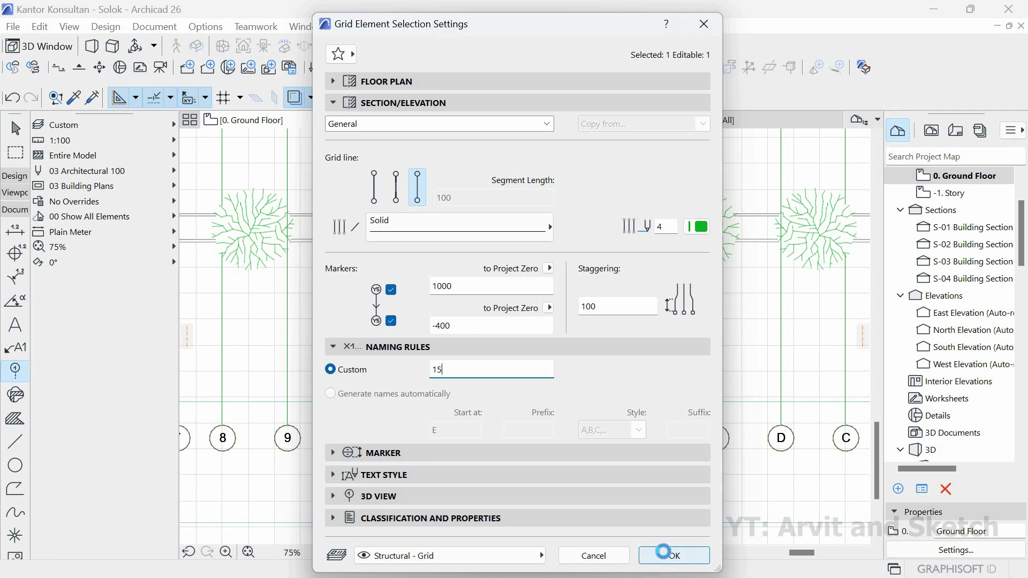
click(665, 557)
- Rename the outer-row D grid line immediately east of grid line 15 as 16
click(625, 438)
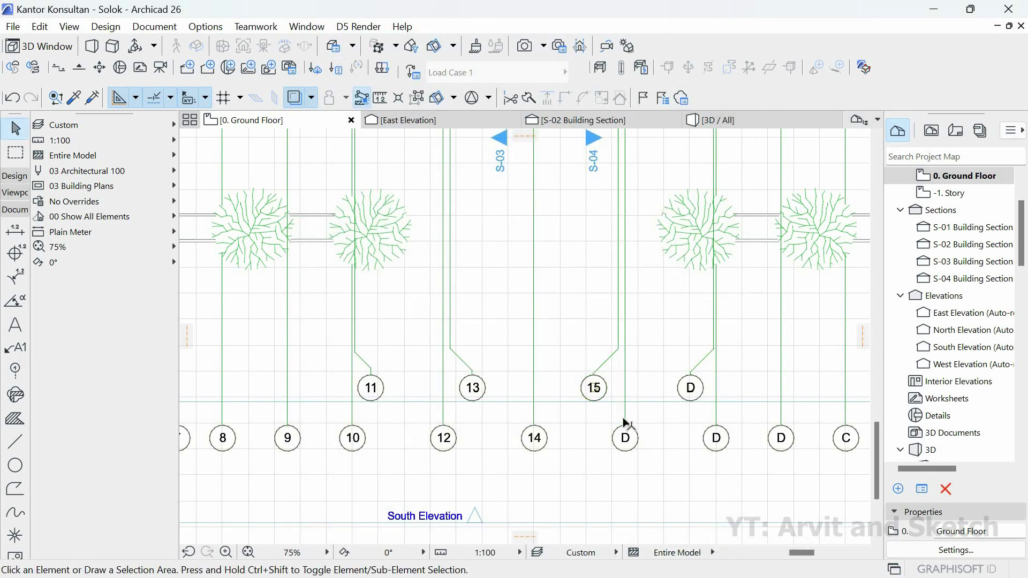
key(ctrl+t)
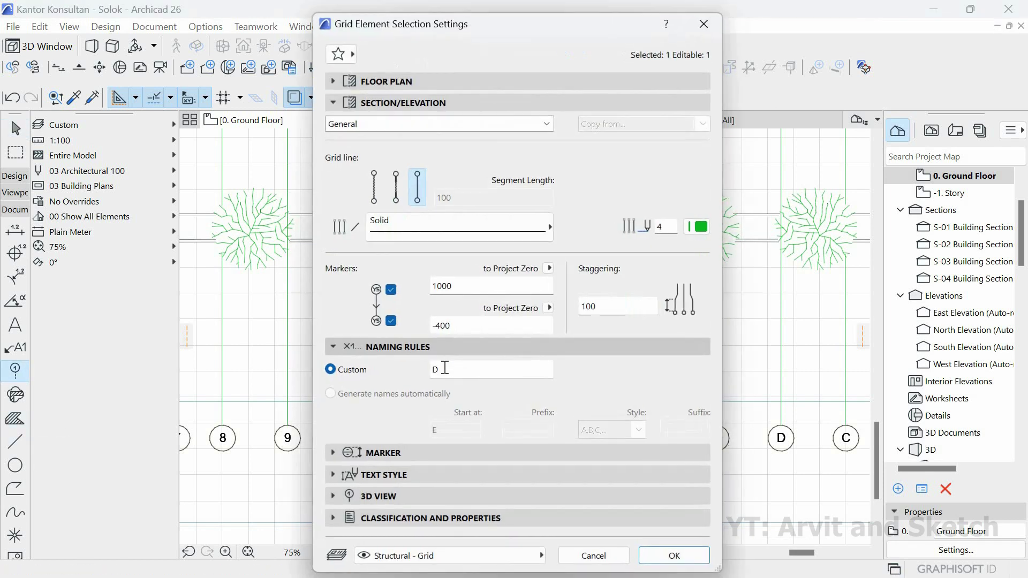
text(1)
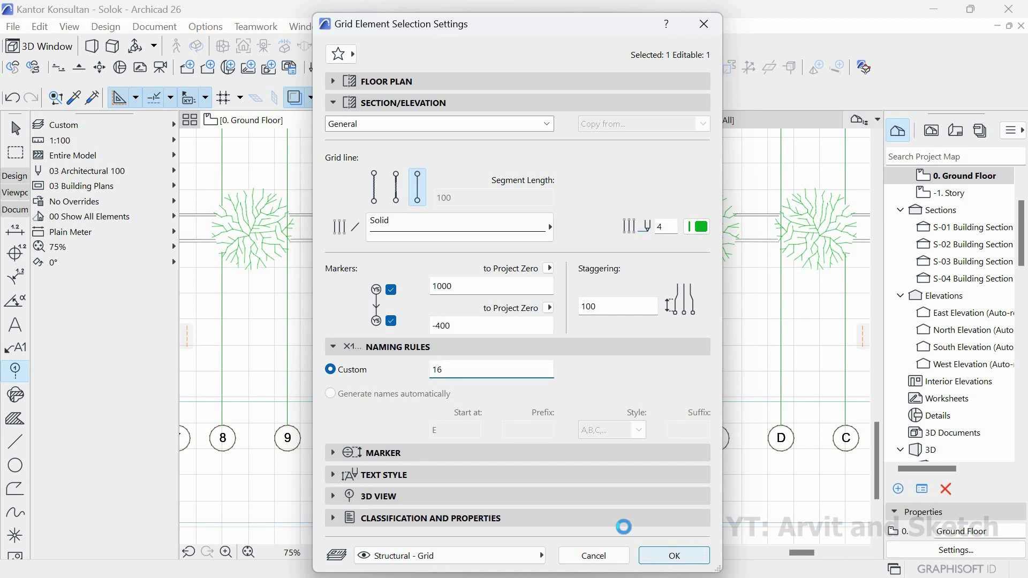
text(6)
click(656, 554)
- Rename the remaining staggered inner-row D grid line east of grid line 16 as 17
scroll(626, 418, down, 2)
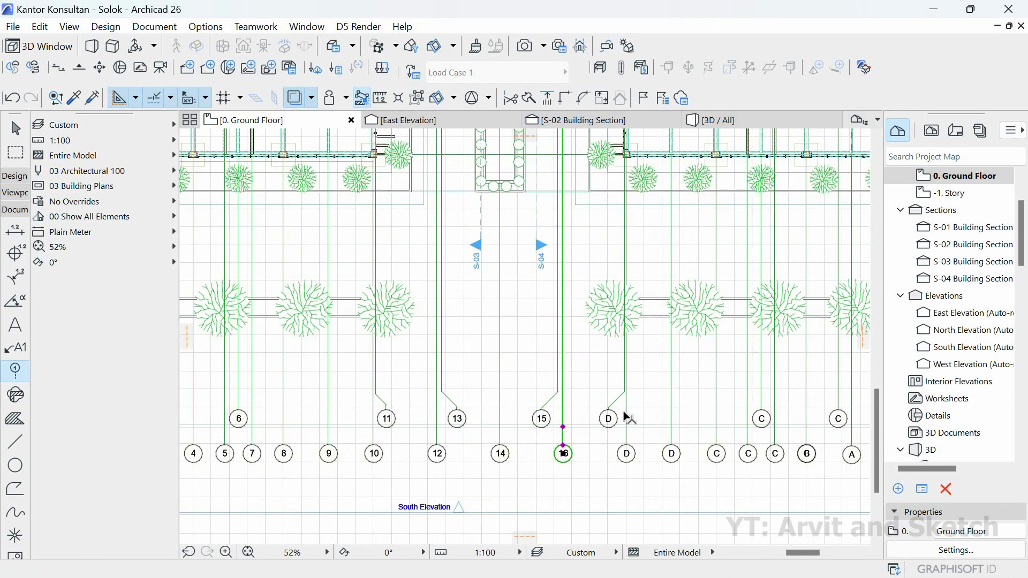
click(627, 418)
click(15, 369)
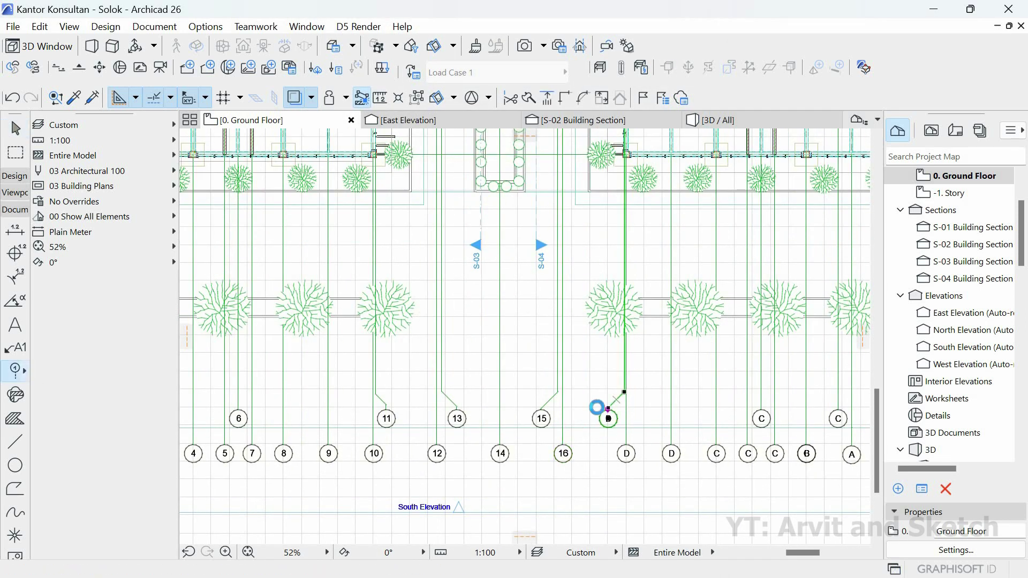
key(ctrl+t)
key(BackSpace)
text(17)
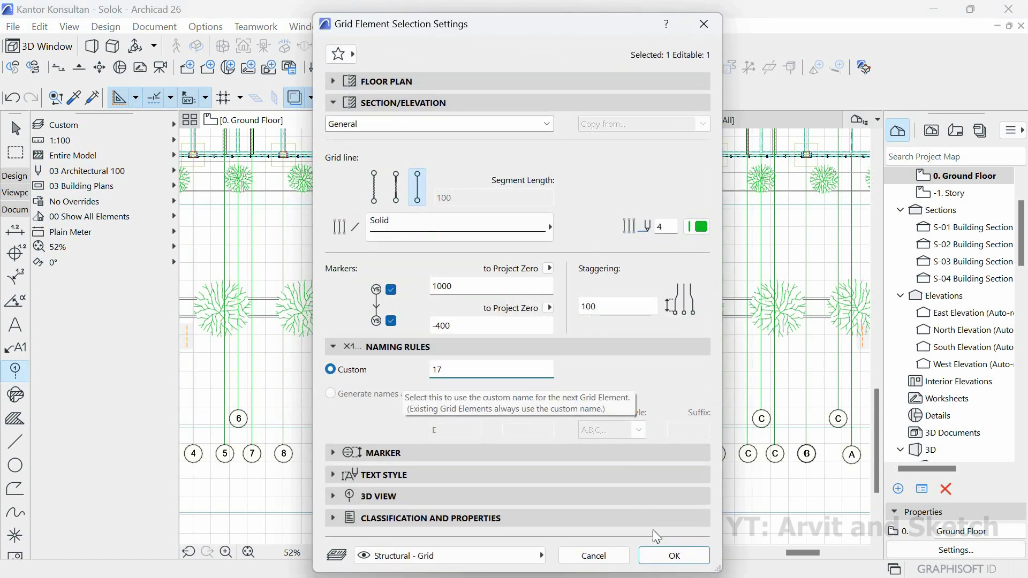
key(Return)
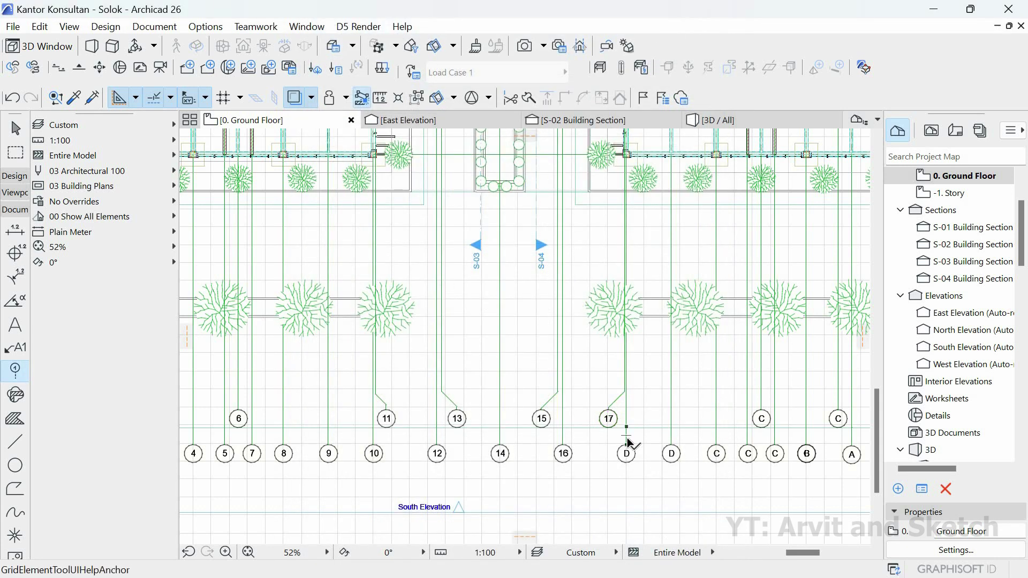
- Rename the outer-row D grid line right beside grid line 17 as 18
click(626, 440)
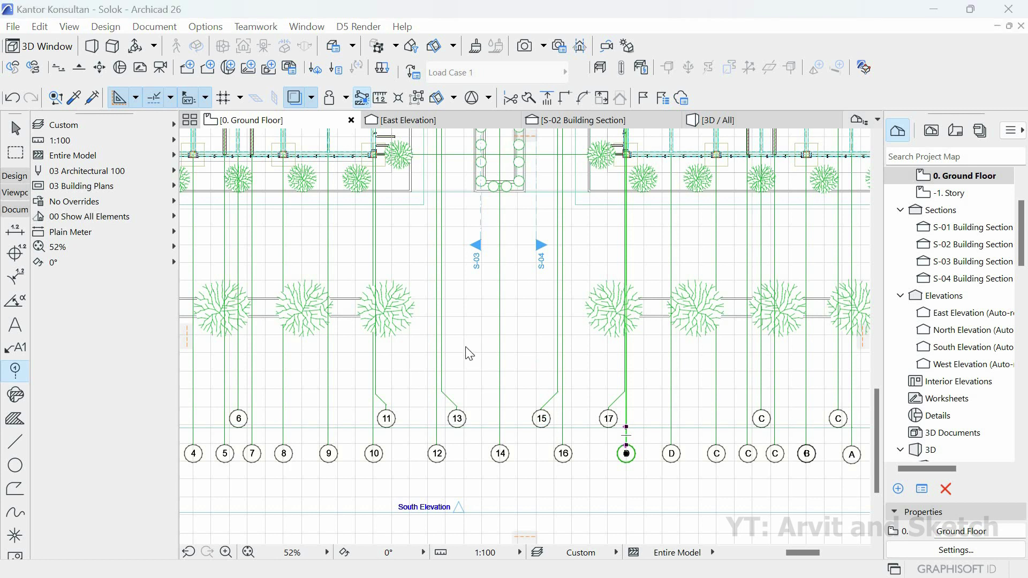
key(ctrl+t)
text(18)
click(673, 557)
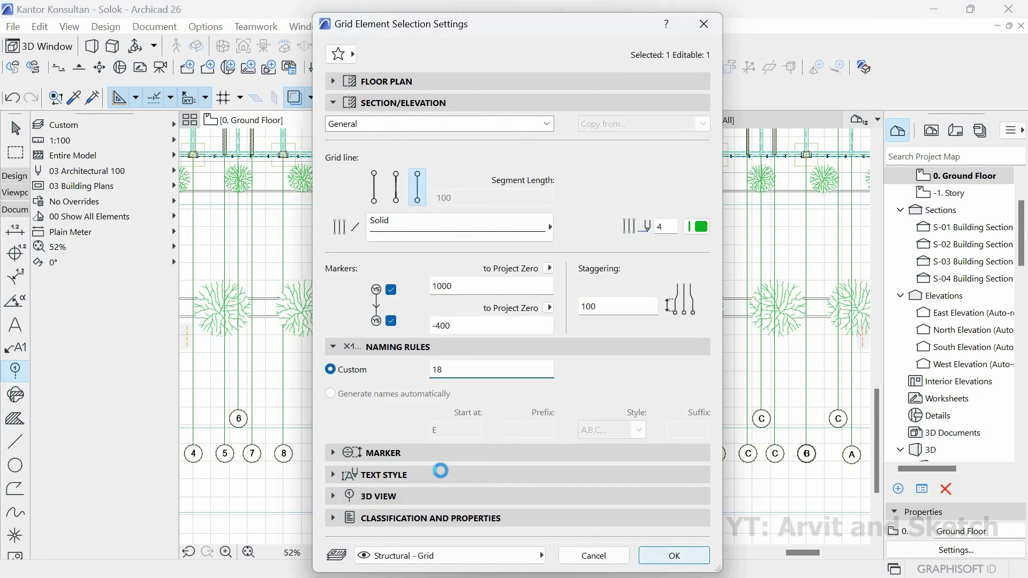
middle_drag(596, 469, 437, 458)
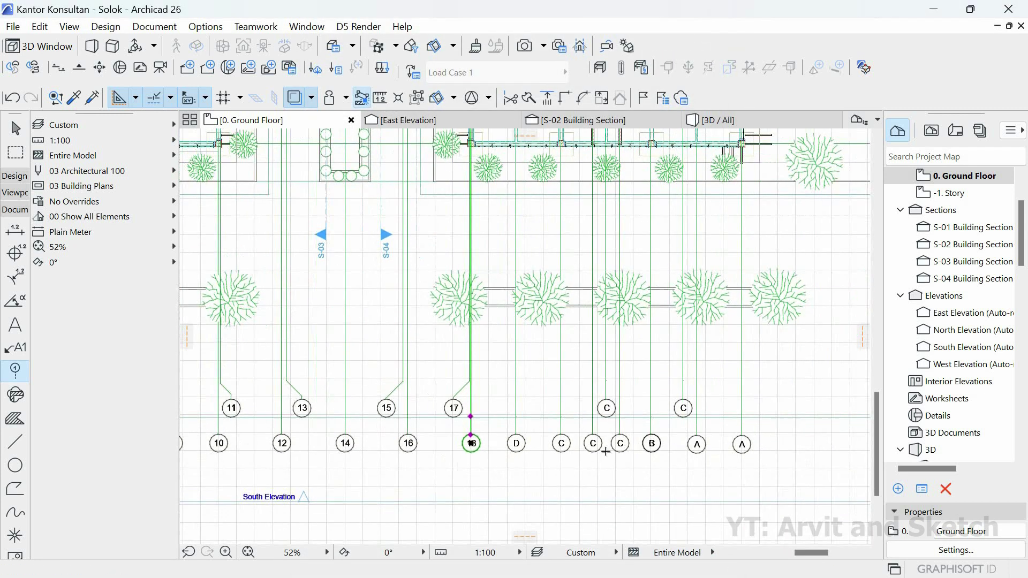
- Rename the vertical grid line D beside line 18 as 19 and the next grid line C as 20
scroll(444, 436, up, 3)
key(Escape)
click(443, 436)
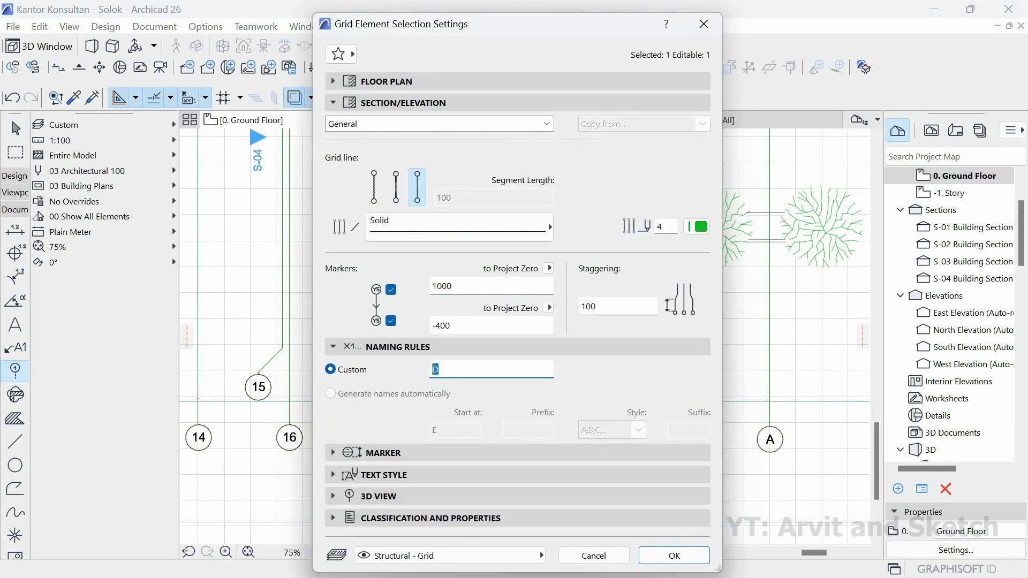
click(690, 556)
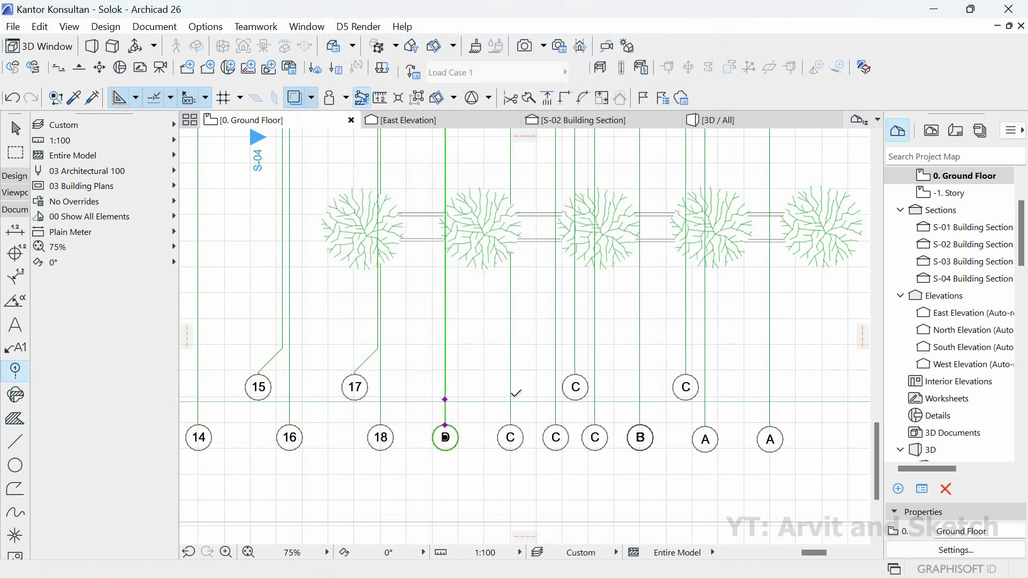
click(510, 383)
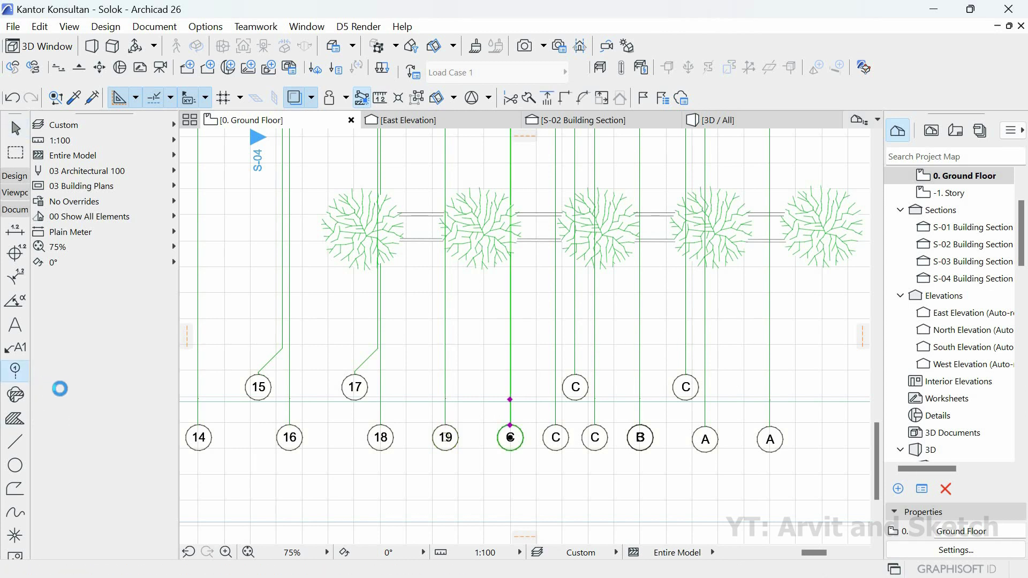
text(20)
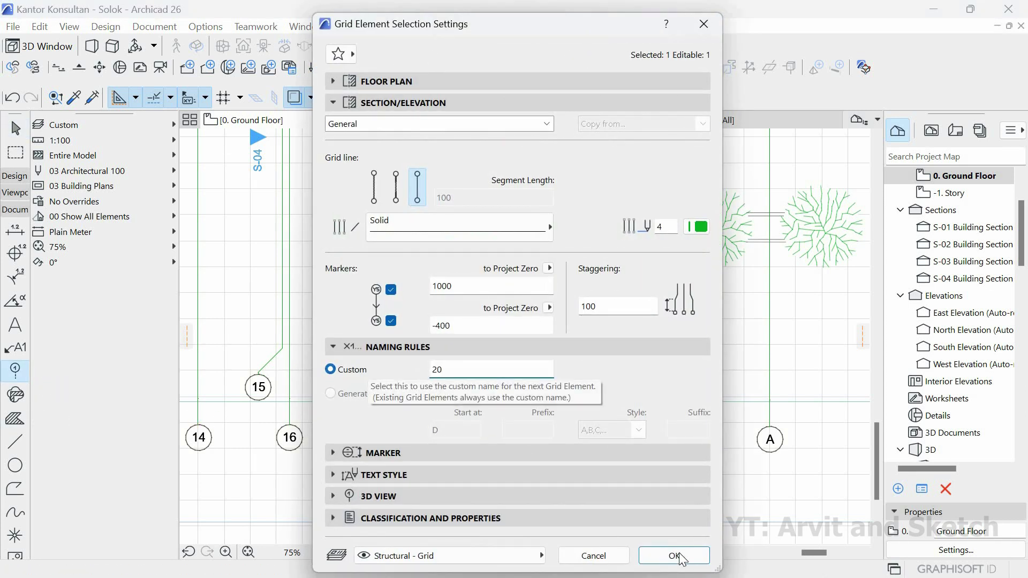
click(680, 556)
- Rename the two vertical grid lines following line 20 as 21 and 22
click(555, 412)
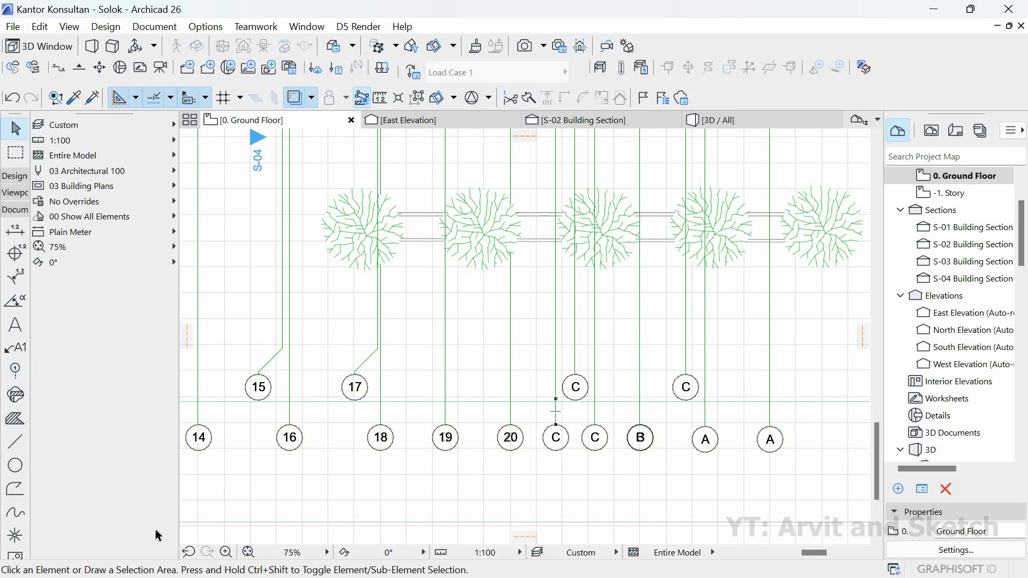
click(555, 438)
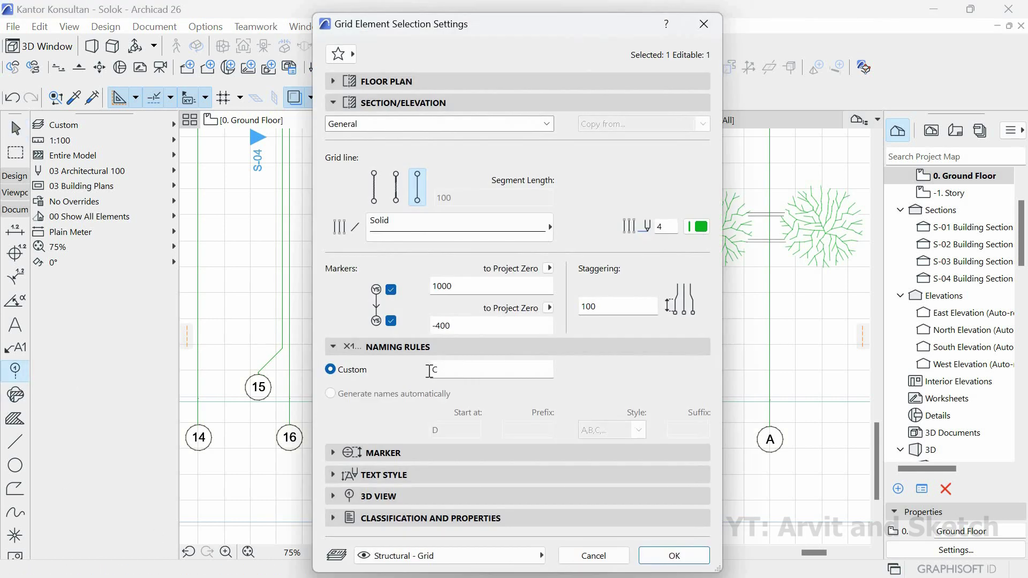
text(21)
click(672, 556)
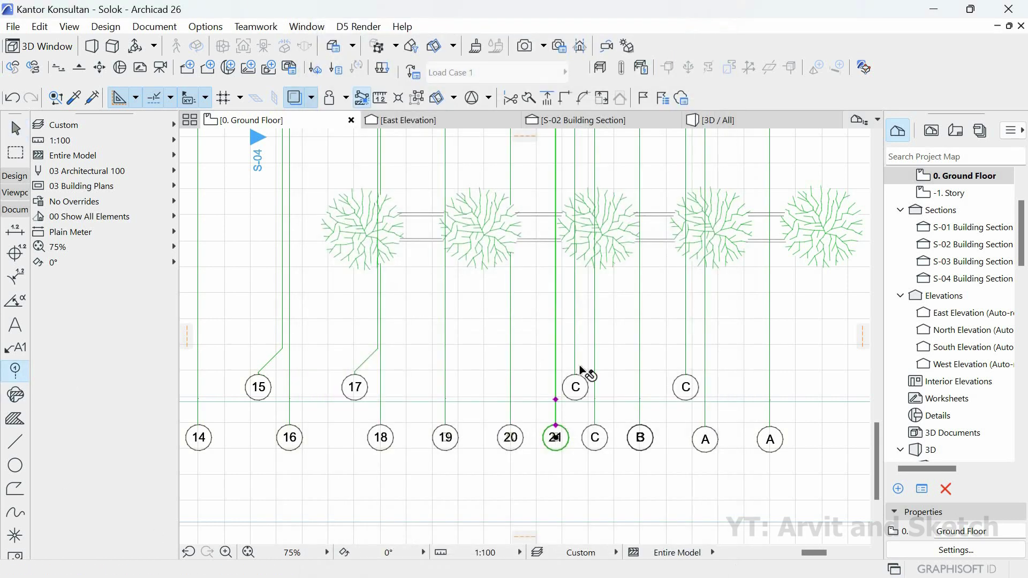
click(575, 387)
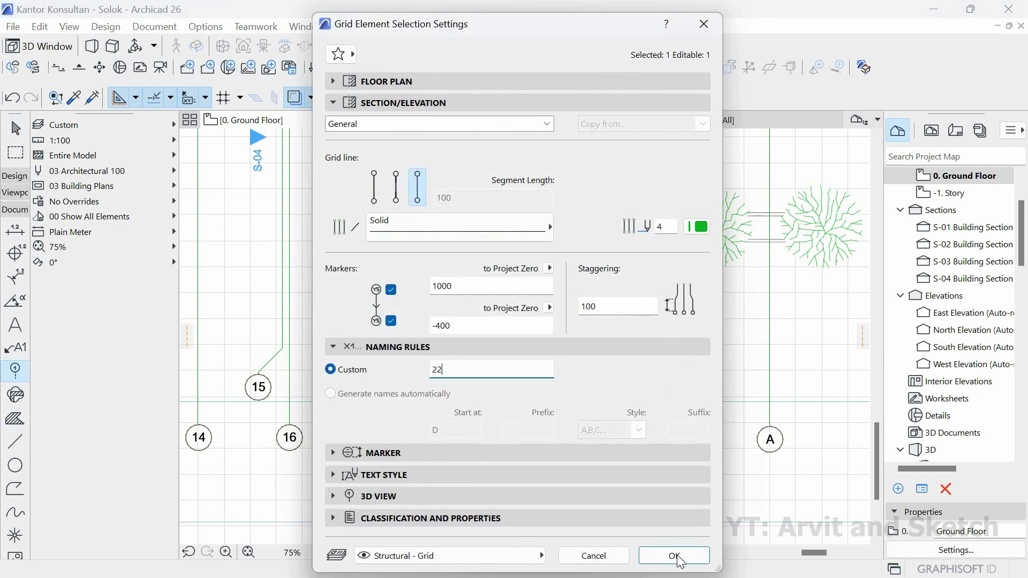
text(22)
click(674, 555)
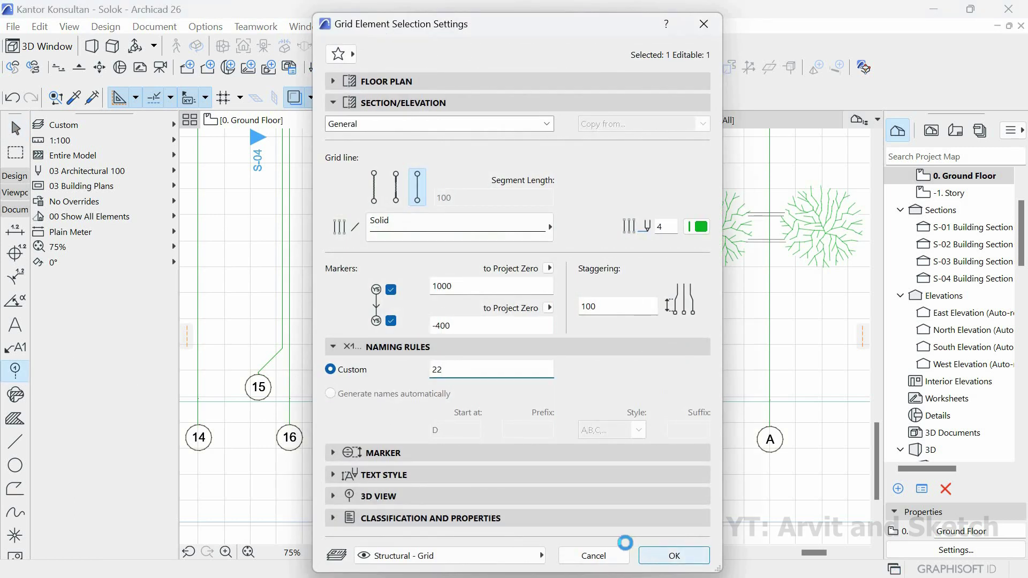
key(Escape)
- Rename the vertical grid line following 22 as 23 and the grid line C that coincides with line B as 24
click(594, 437)
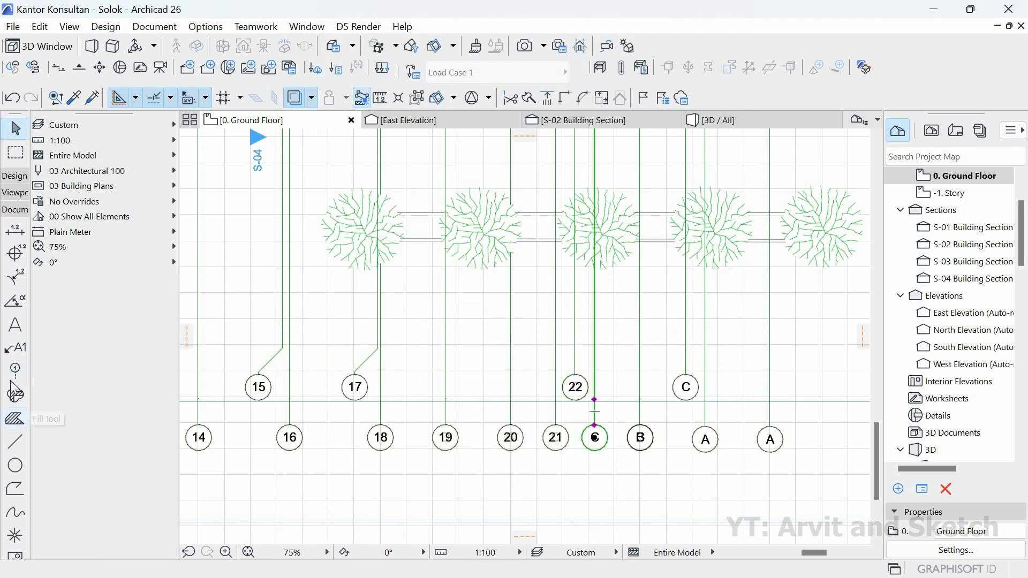
double_click(15, 371)
text(23)
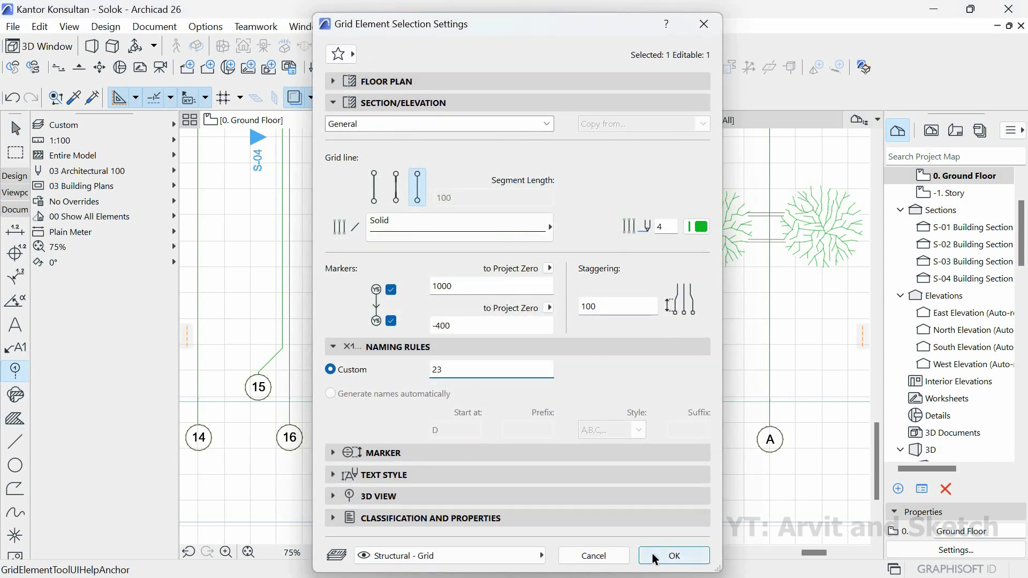
click(654, 555)
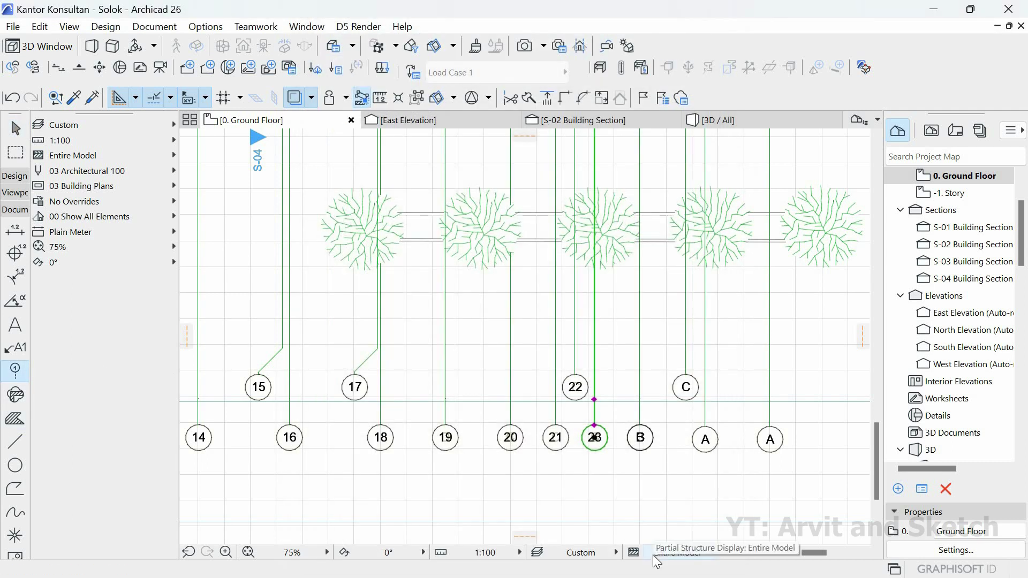
click(639, 392)
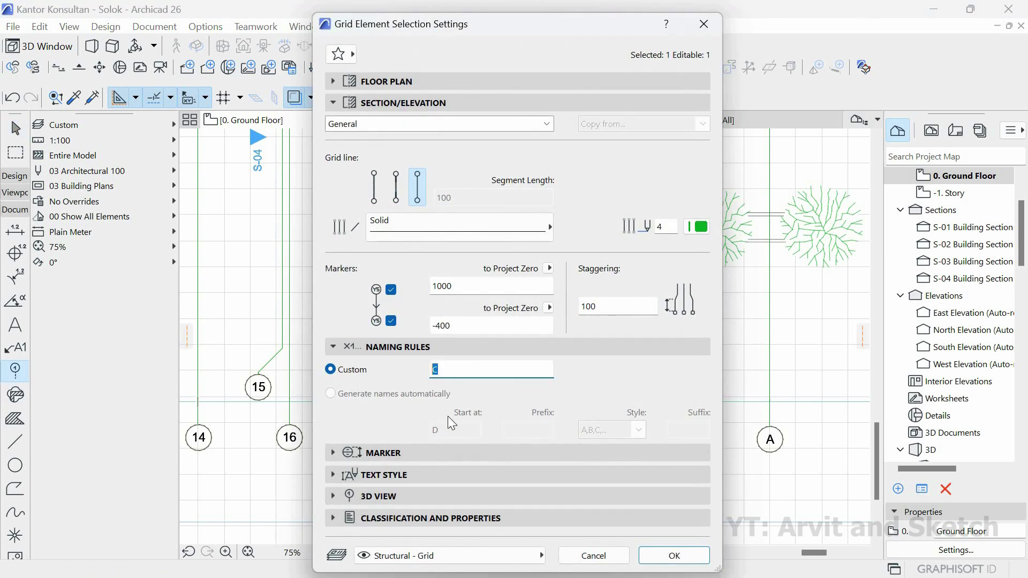
text(24)
click(674, 556)
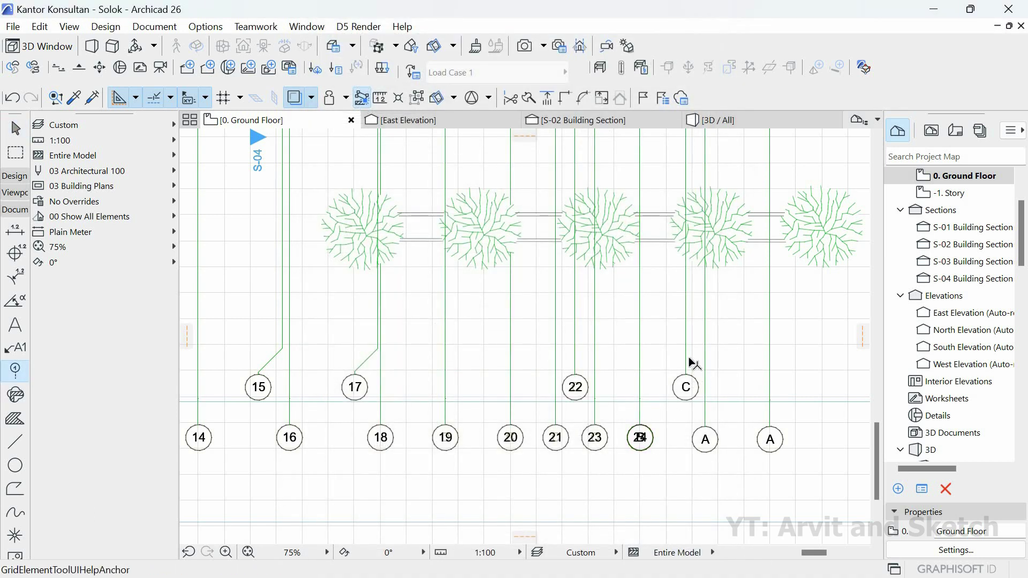
key(Escape)
- Rename the vertical grid line B, whose marker overlaps the one at 24, as 24
scroll(657, 427, up, 6)
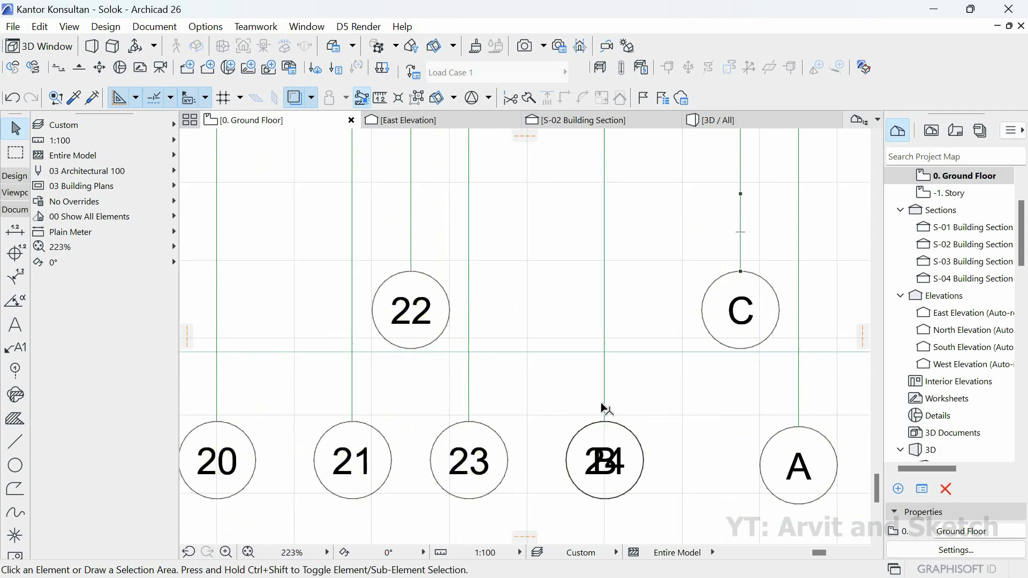
click(604, 446)
scroll(647, 417, down, 2)
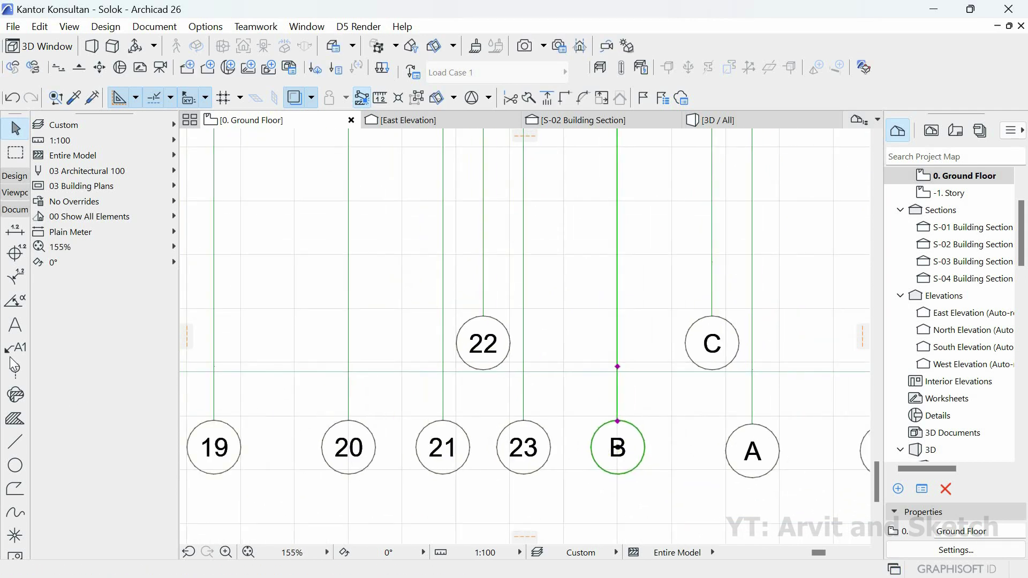
key(ctrl+t)
text(24)
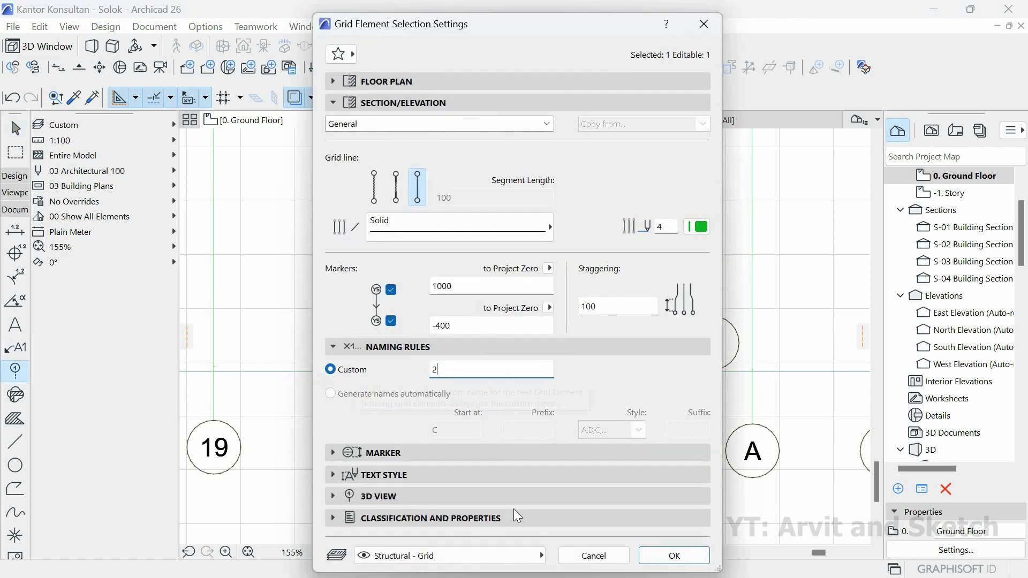
click(674, 555)
key(Escape)
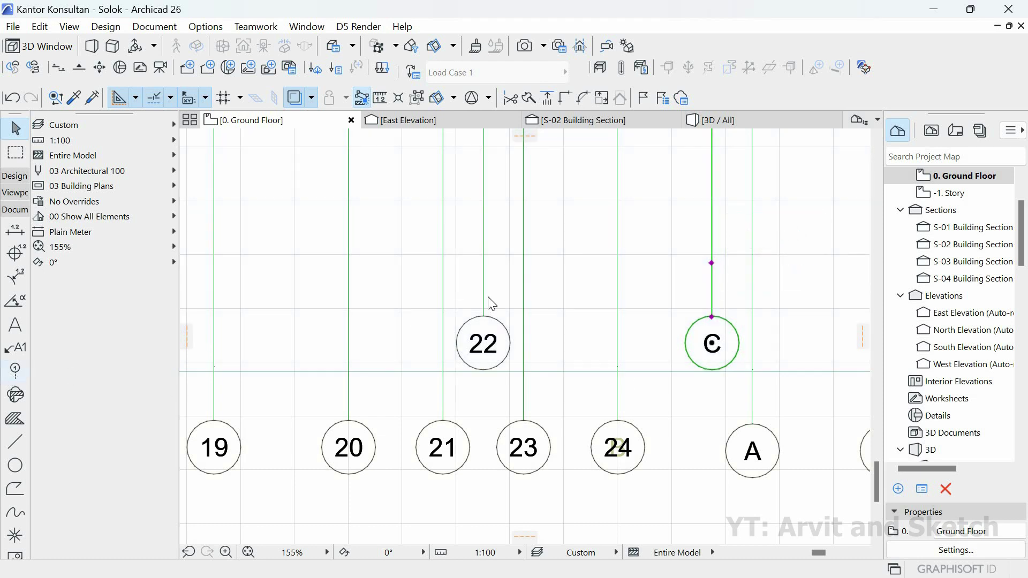
- Rename the last vertical grid line C as 25 and the grid line A next to it as 26
key(ctrl+t)
text(25)
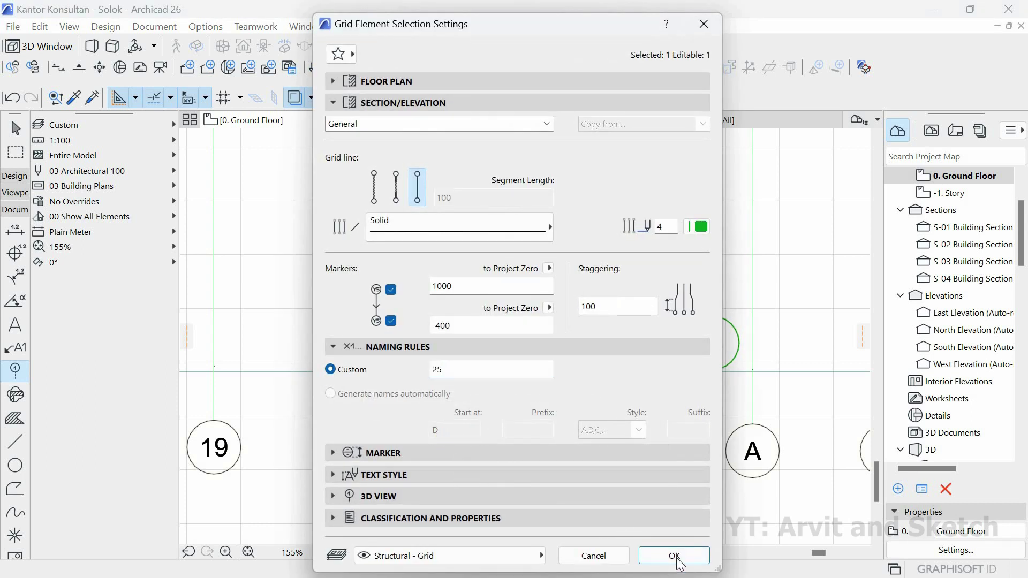
click(674, 556)
scroll(510, 421, down, 3)
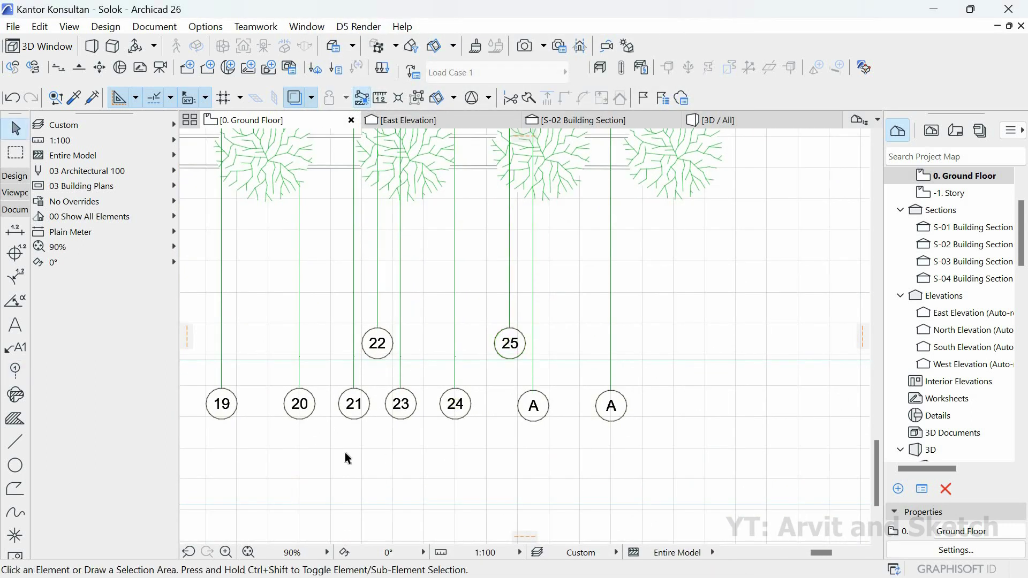
click(533, 405)
key(ctrl+t)
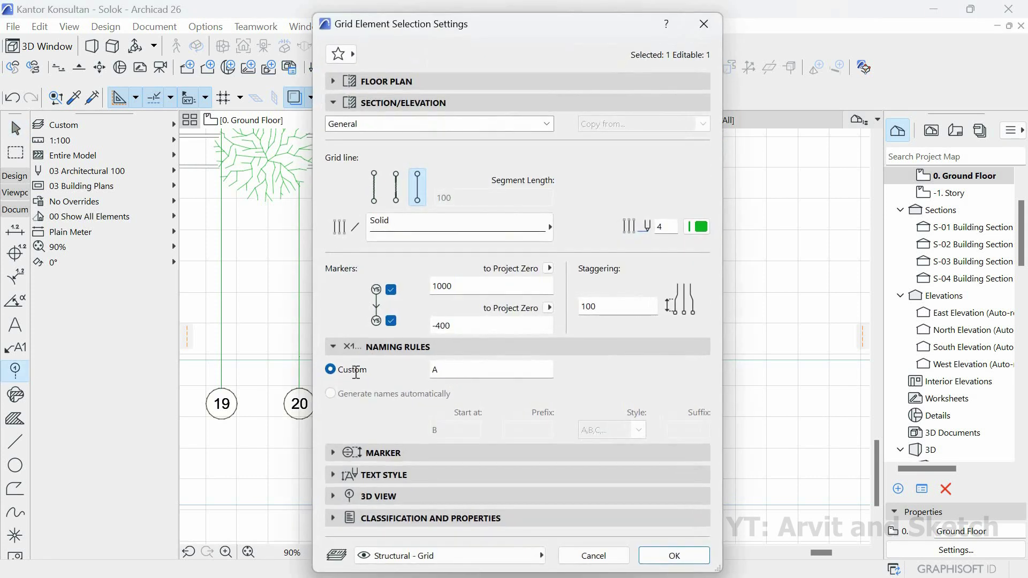
text(26)
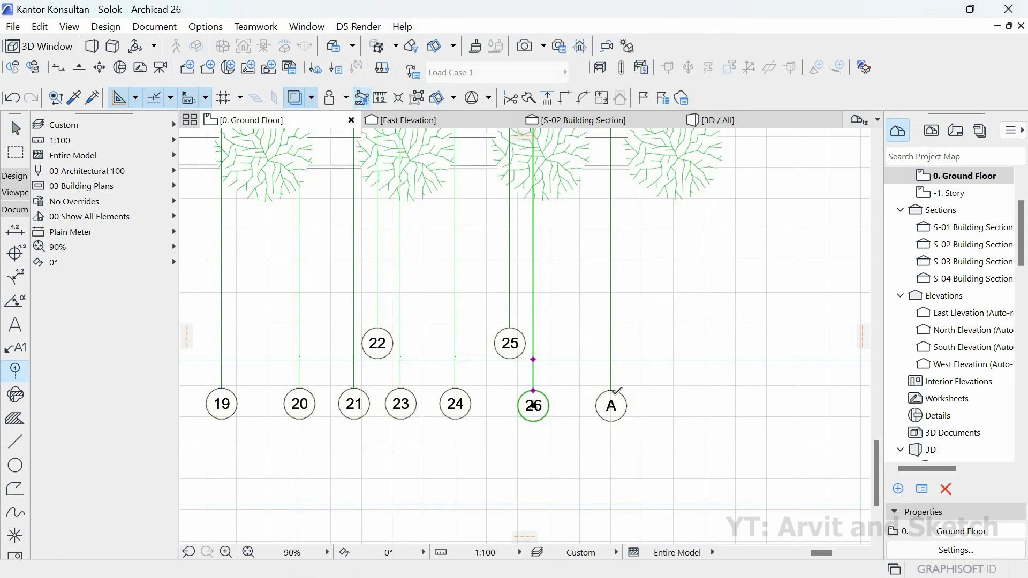
- Rename the last vertical grid line A, beyond line 26, as 27
click(611, 390)
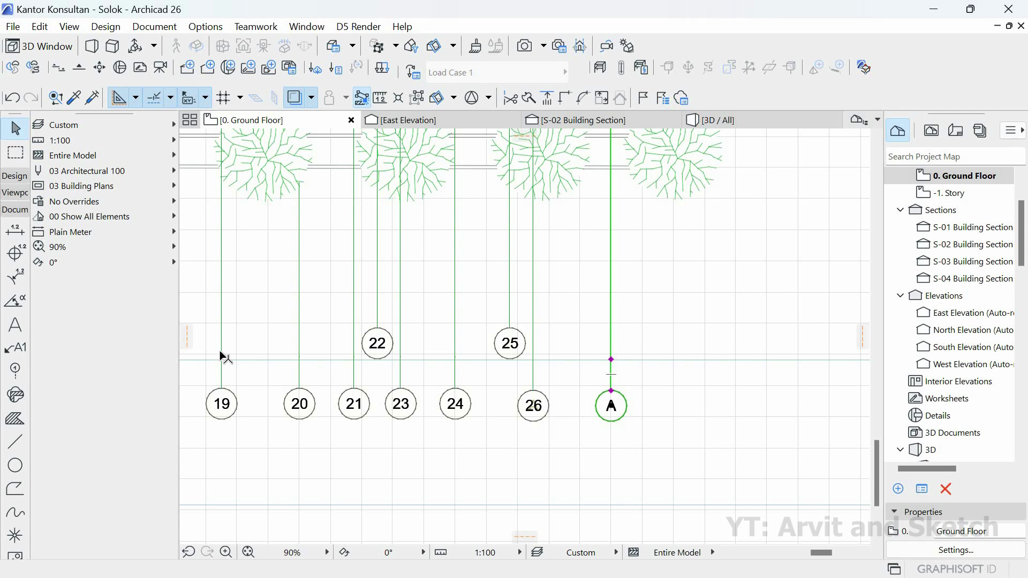
click(14, 371)
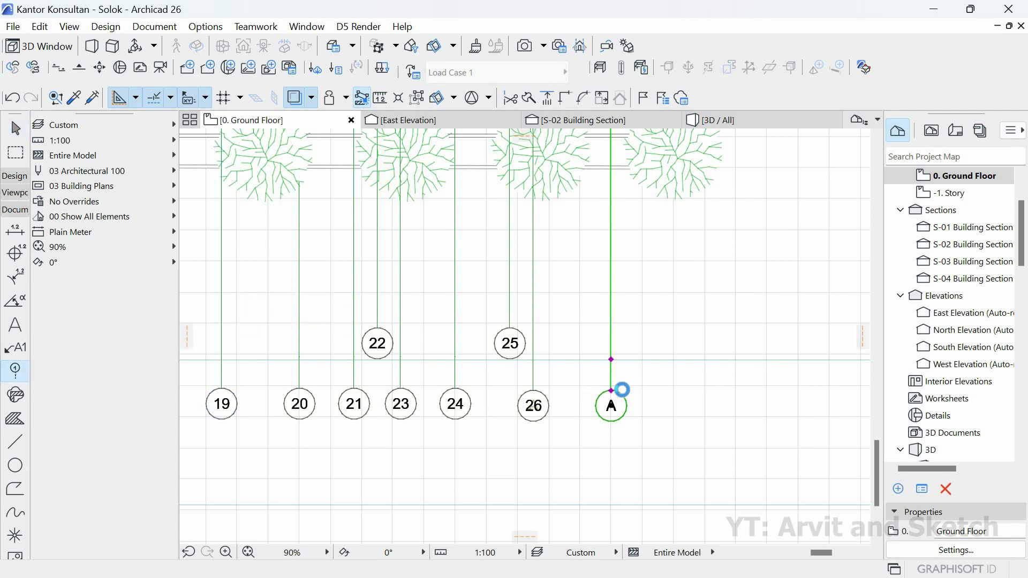
key(ctrl+t)
text(27)
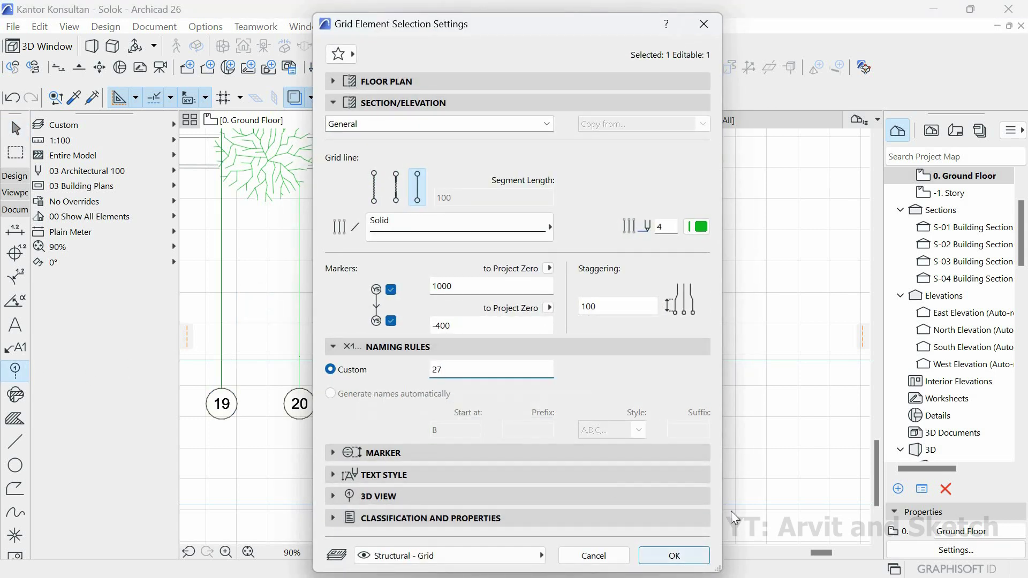
key(Return)
scroll(712, 447, down, 5)
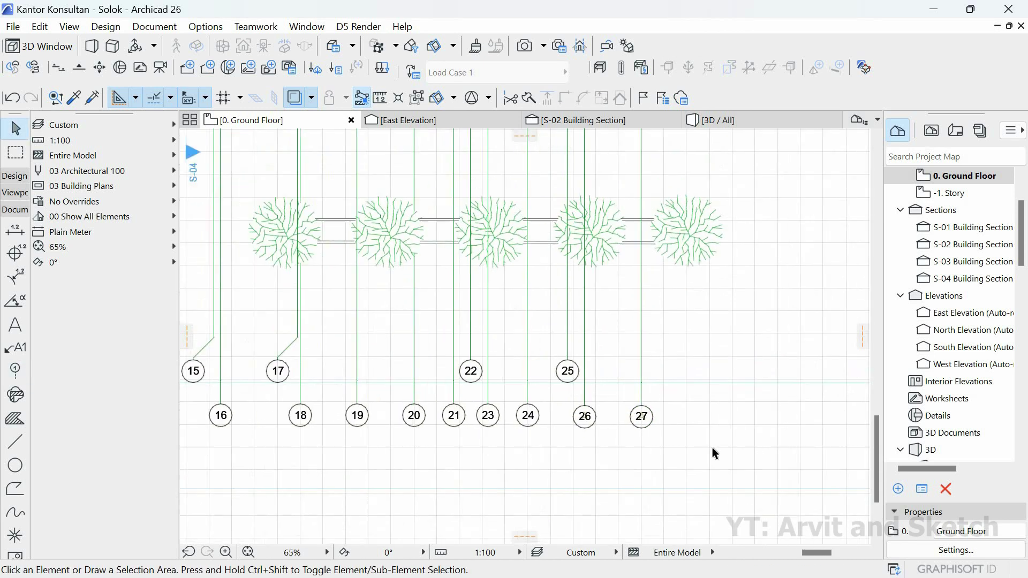
middle_drag(665, 432, 746, 414)
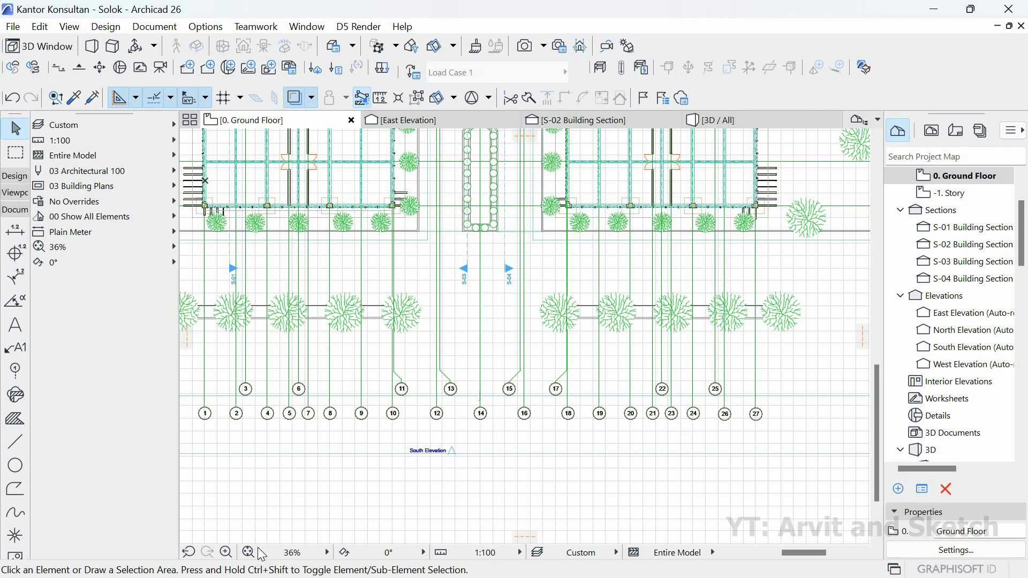
- Give the lowest horizontal grid line, J, the custom name A
click(15, 176)
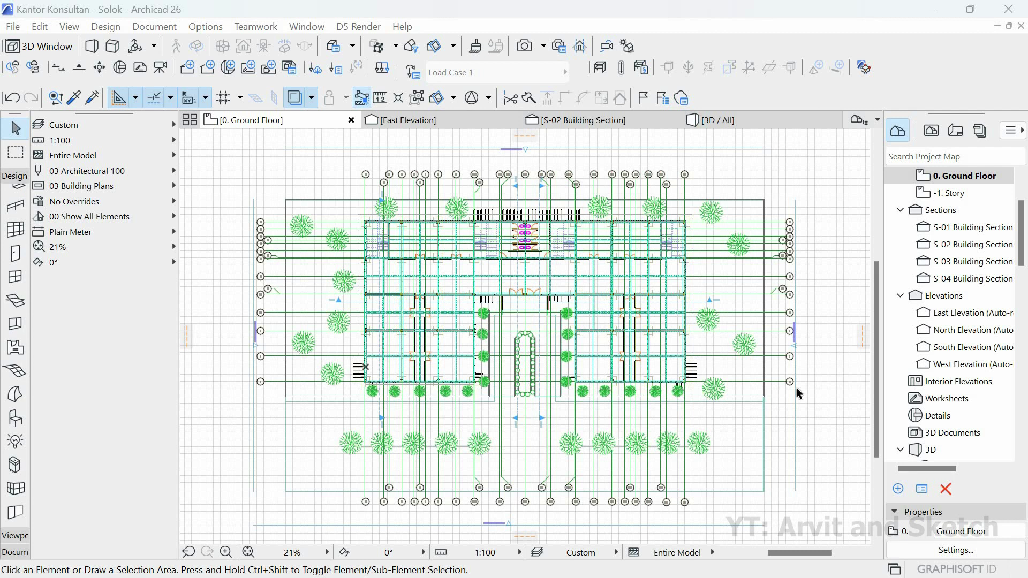
scroll(796, 387, up, 10)
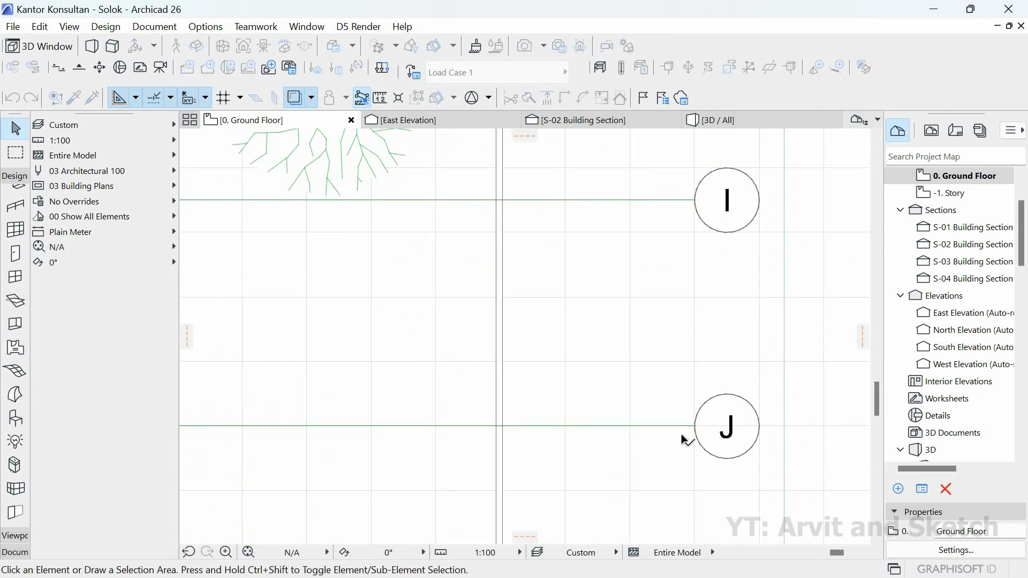
click(688, 428)
double_click(14, 419)
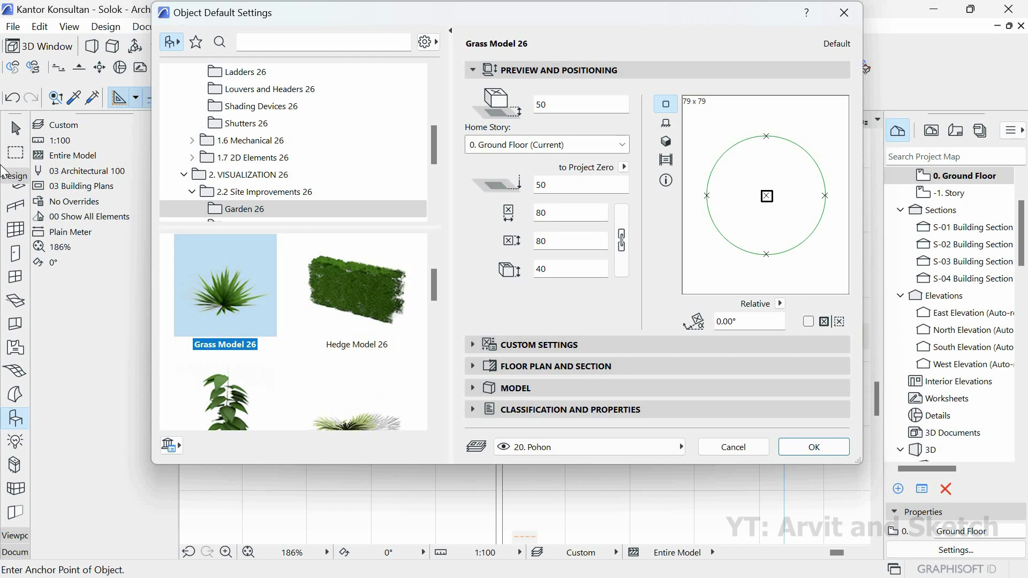
key(Escape)
click(15, 176)
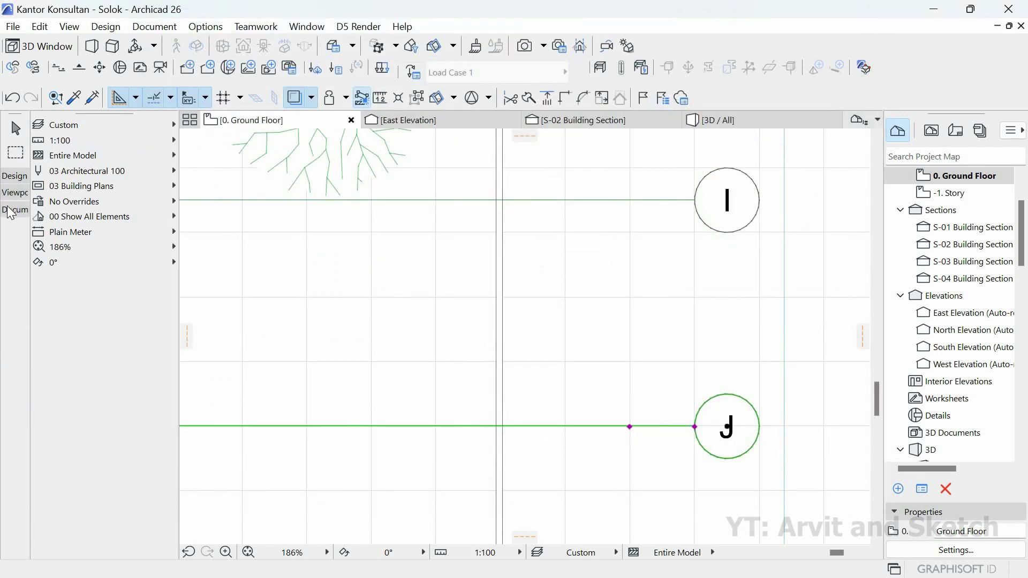
click(14, 210)
click(15, 371)
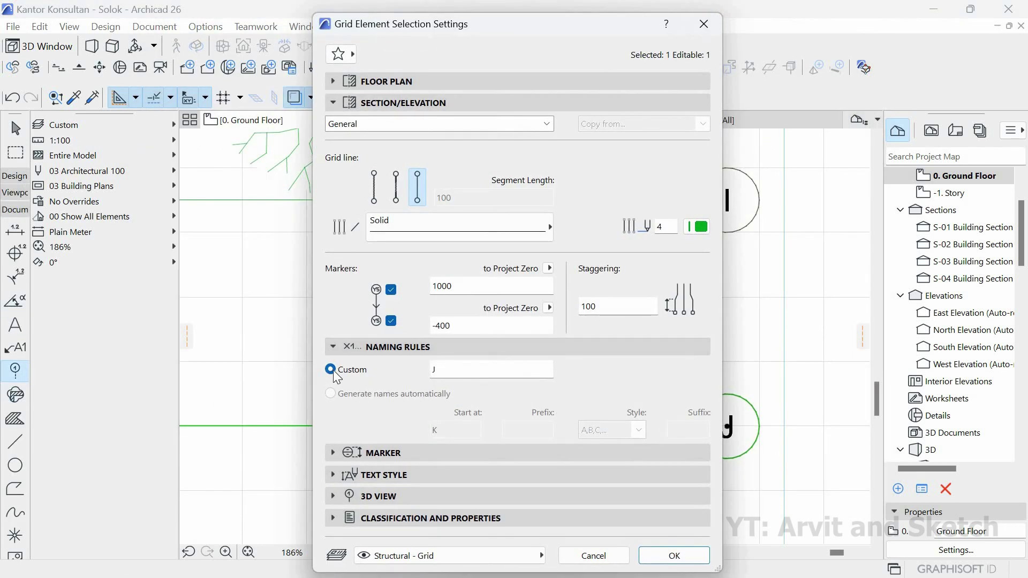
click(332, 370)
text(A)
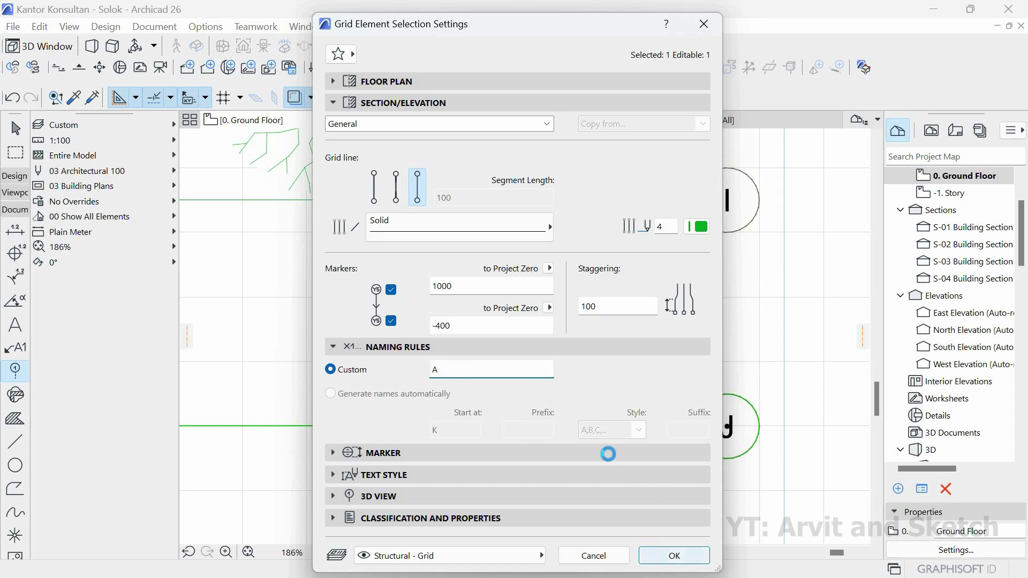
- Rename the horizontal grid line directly above line A as B
scroll(615, 376, down, 2)
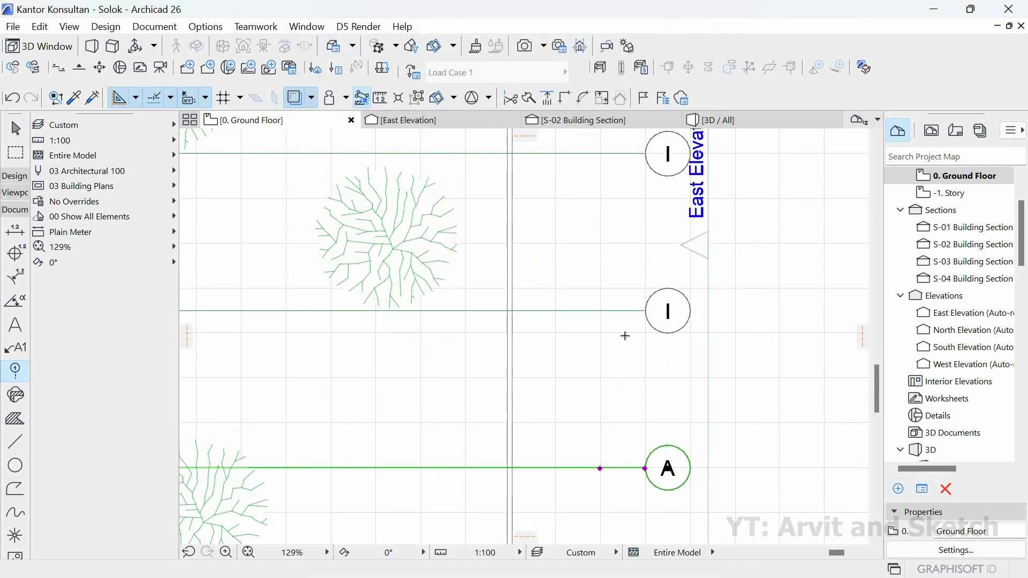
click(637, 311)
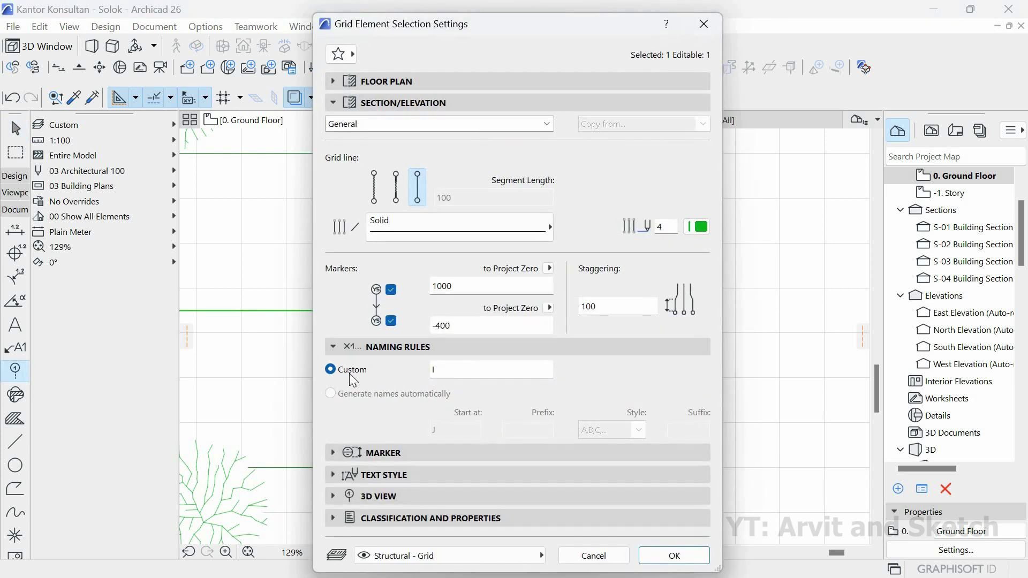
text(B)
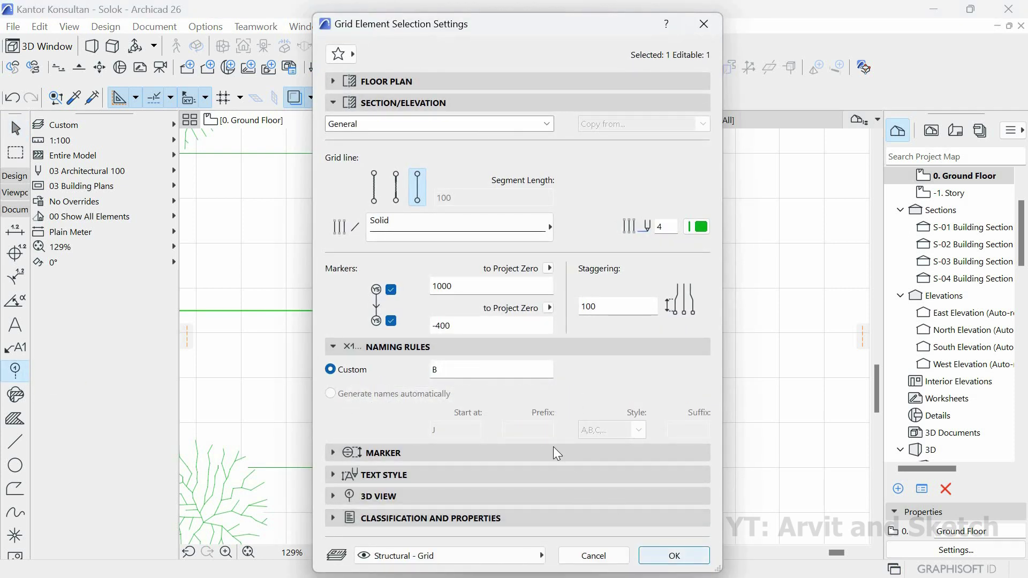
key(Return)
- Rename the horizontal grid line I directly above line B as C
scroll(608, 352, down, 4)
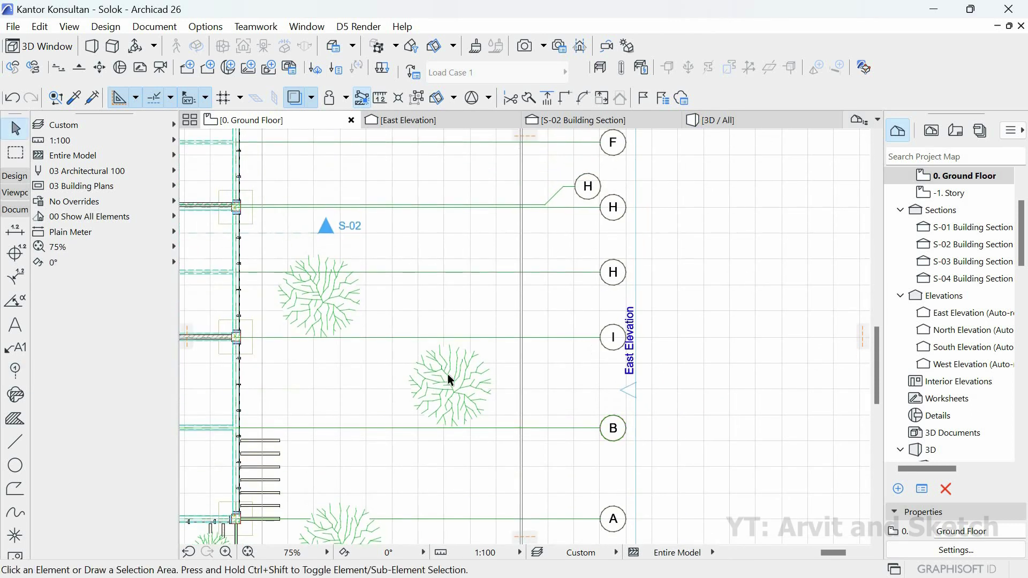
click(430, 338)
double_click(15, 371)
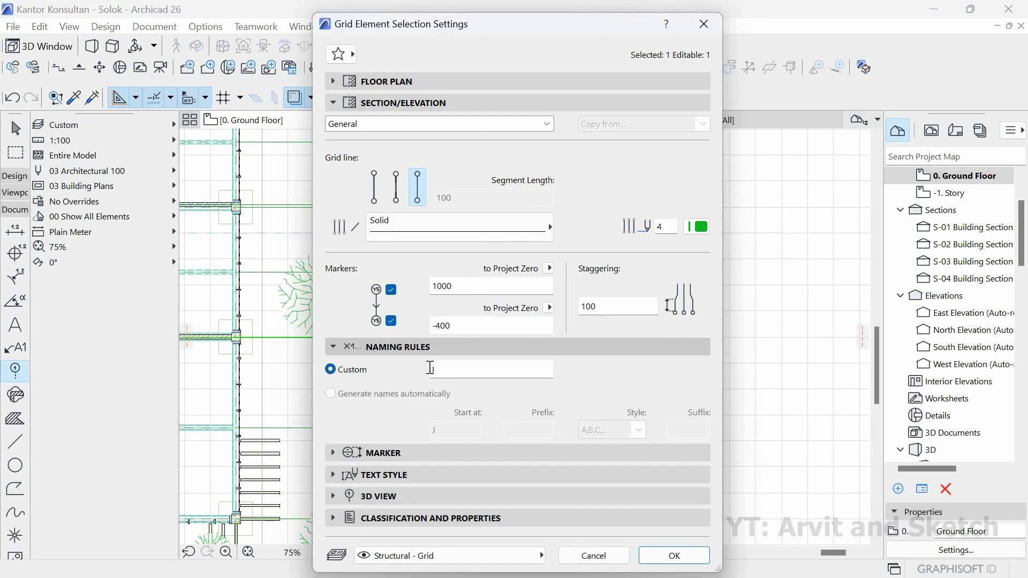
double_click(431, 368)
text(C)
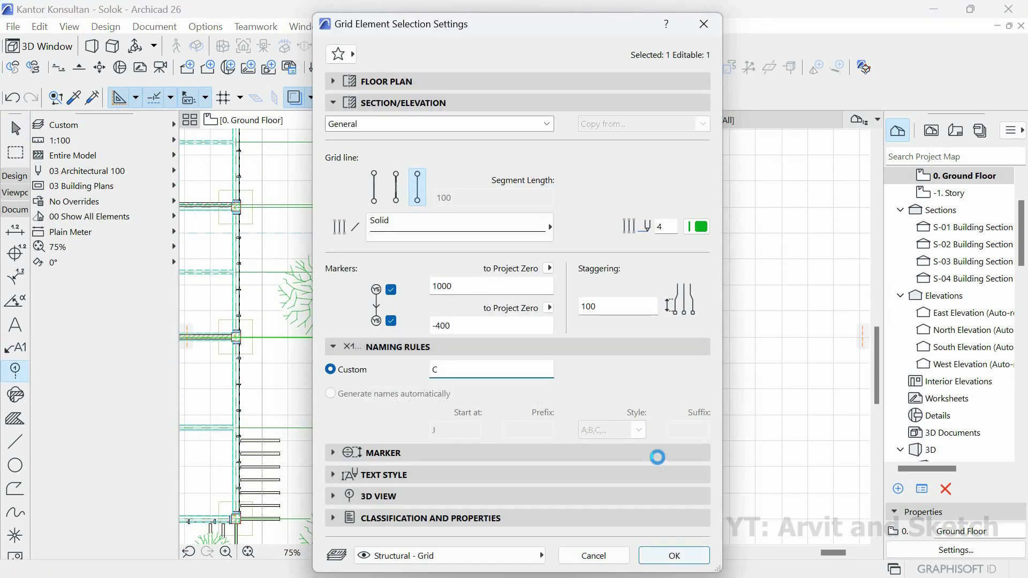
key(Return)
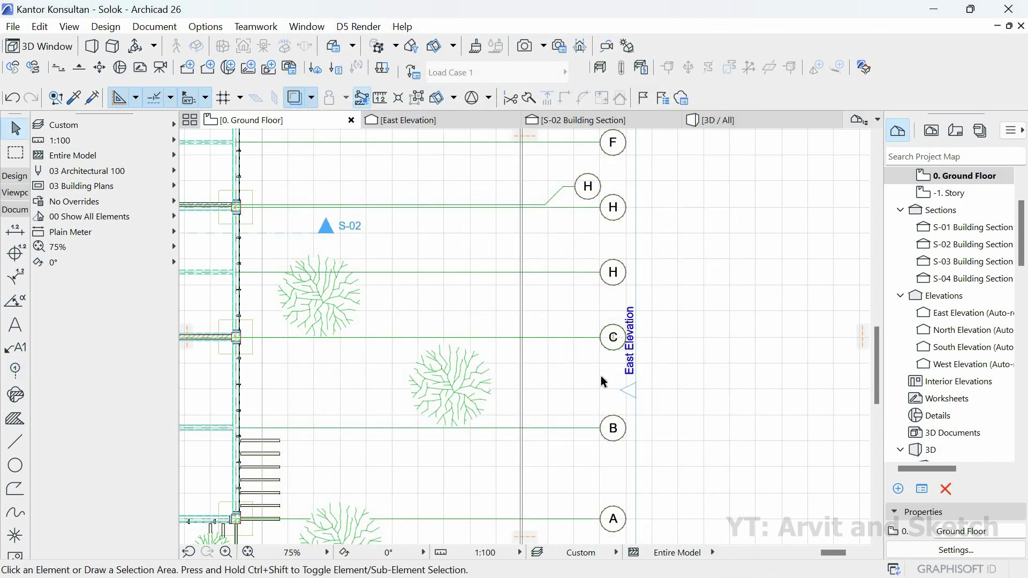
- Give the horizontal grid line directly above line C the custom name D
scroll(602, 381, up, 3)
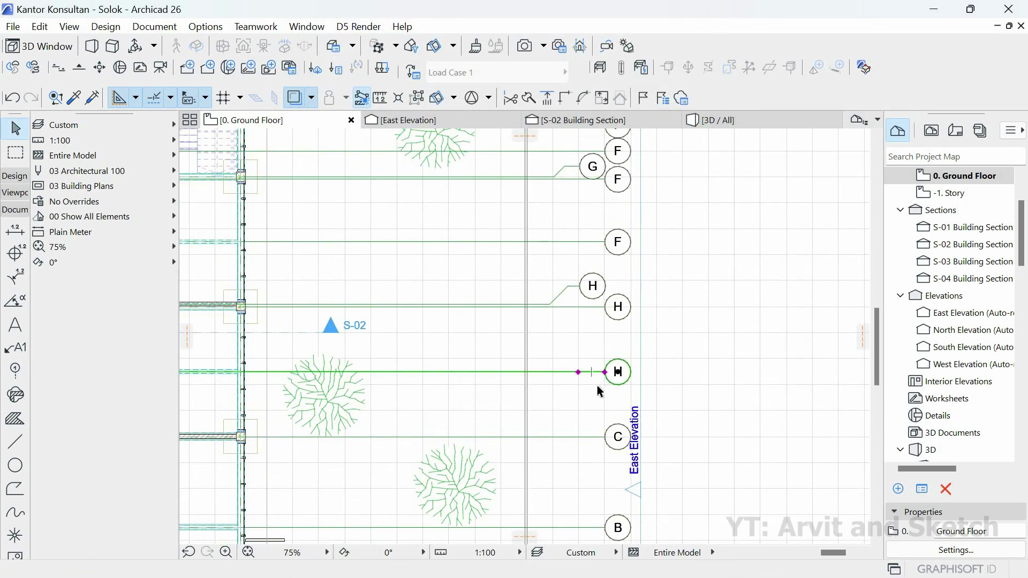
click(15, 371)
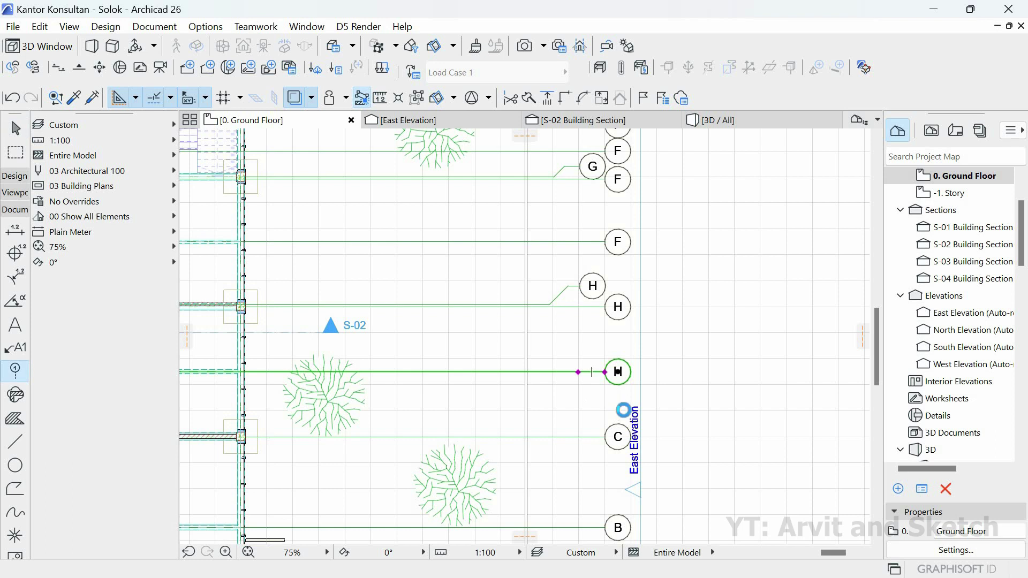
drag(477, 372, 436, 384)
text(D)
click(673, 563)
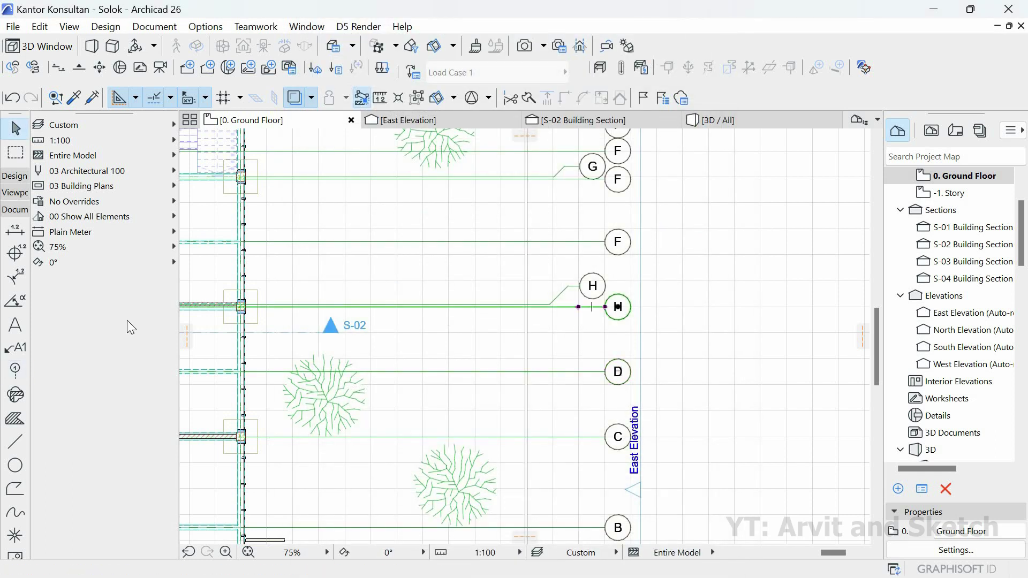
- Rename the straight horizontal grid line H above line D as E and the bent grid line H just above it as F
click(15, 372)
key(ctrl+t)
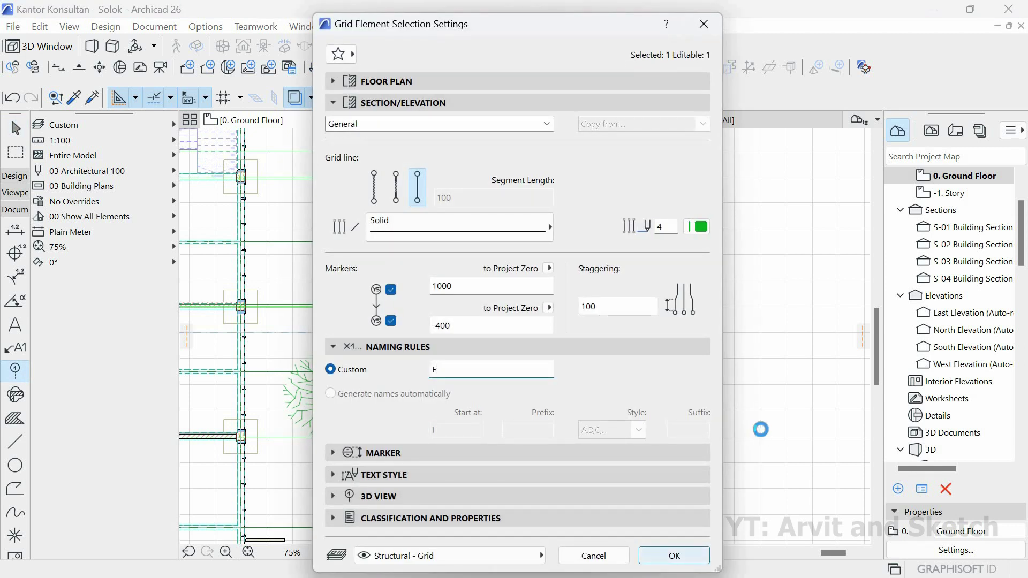
click(674, 556)
key(Escape)
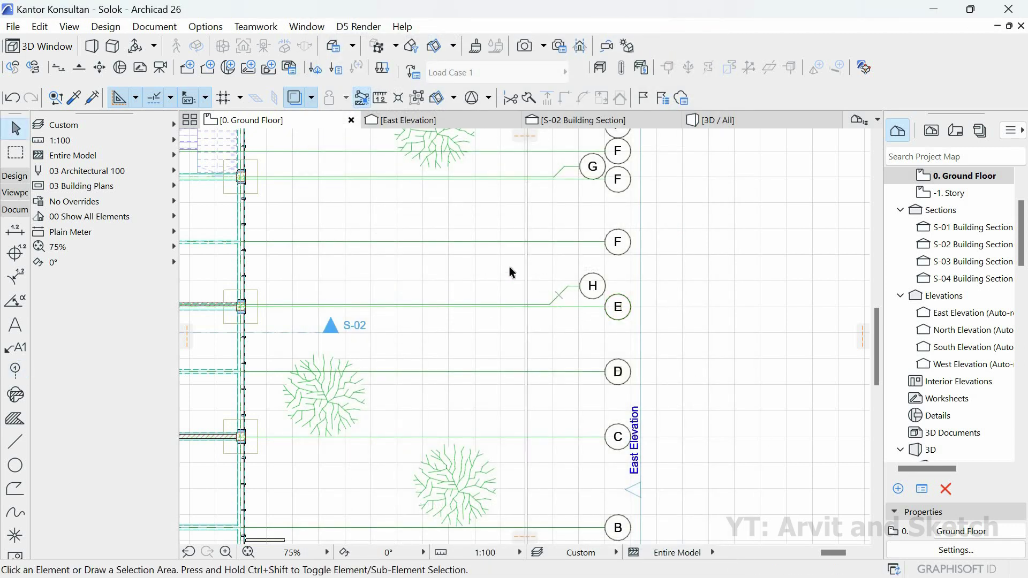
click(558, 296)
double_click(15, 370)
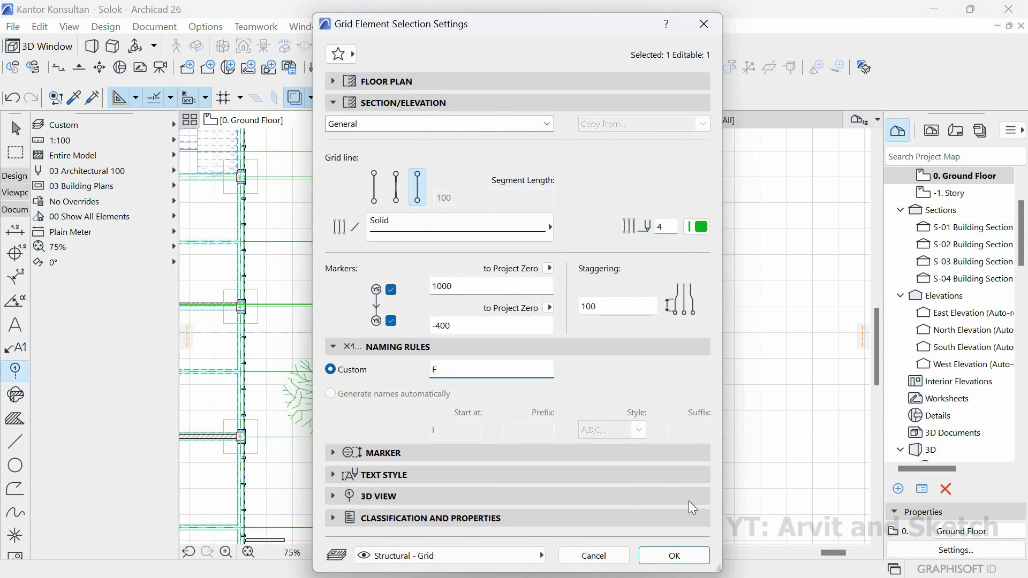
key(Return)
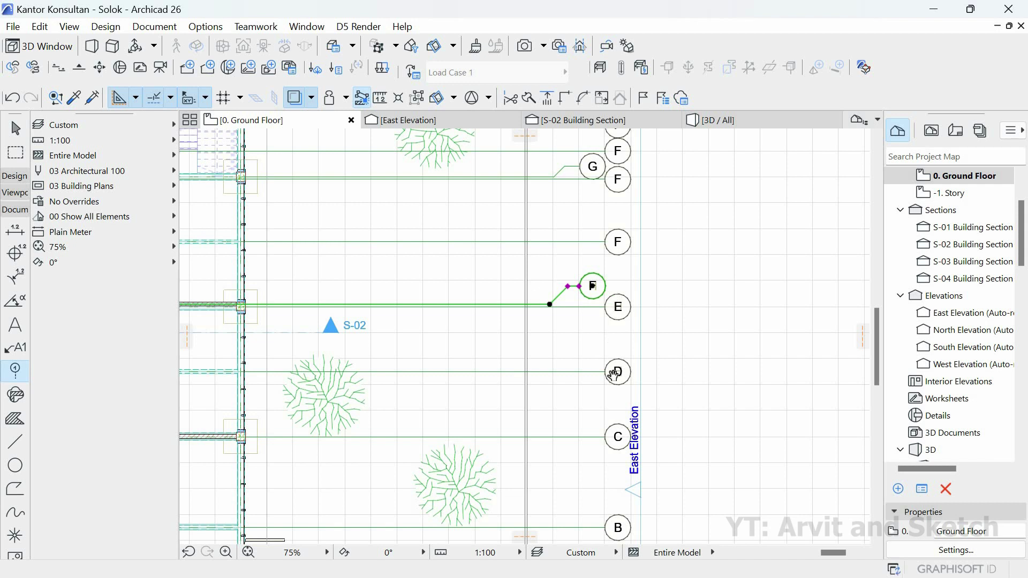
- Rename the horizontal grid line directly above the bent line F as G
scroll(613, 374, up, 3)
click(595, 333)
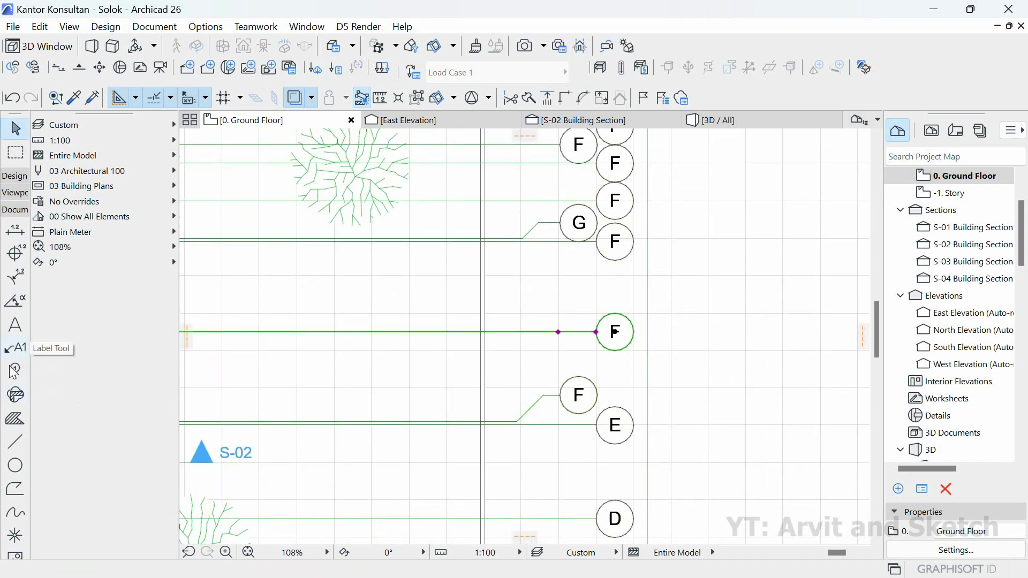
click(14, 371)
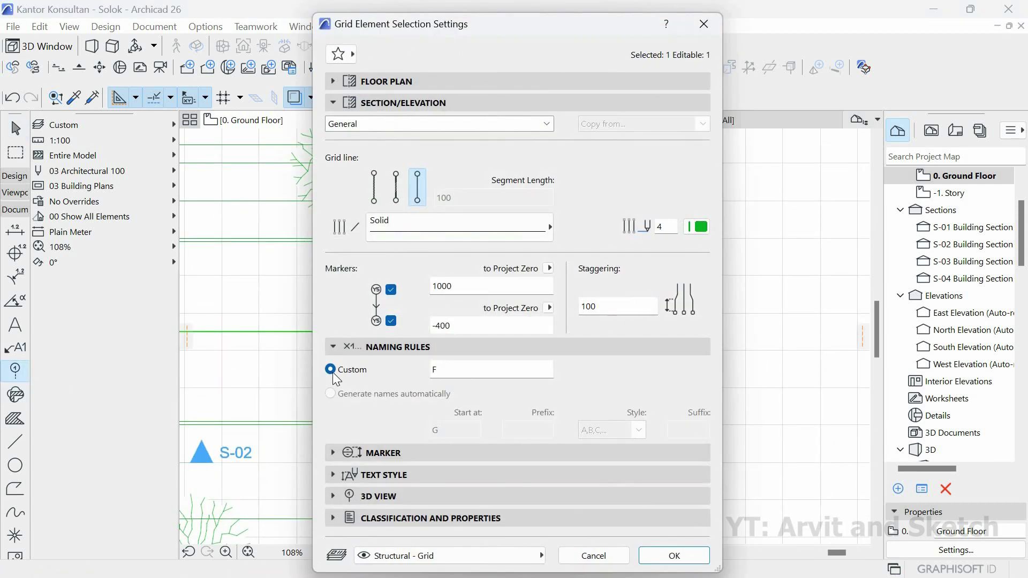
text(G)
key(Return)
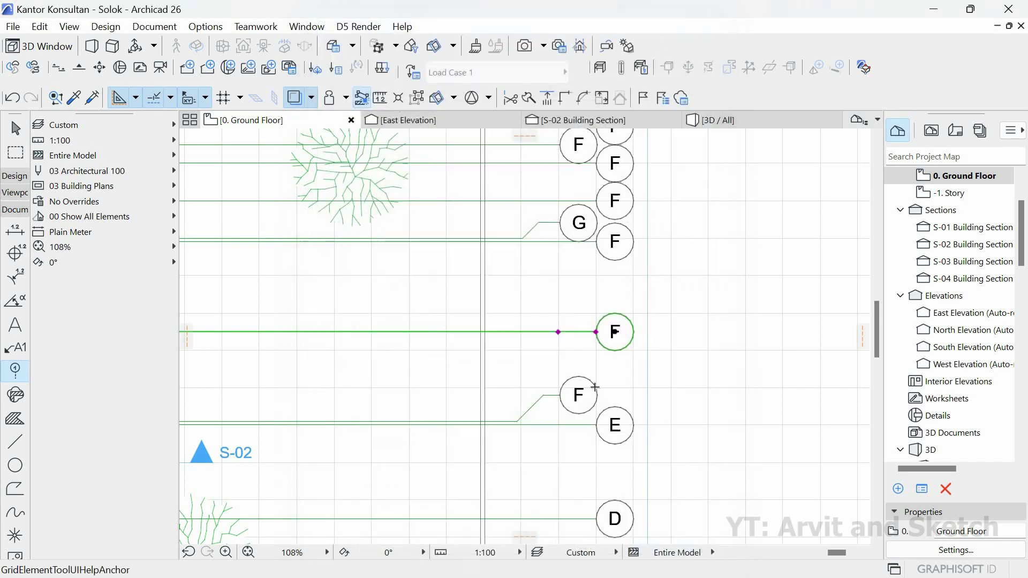
key(Escape)
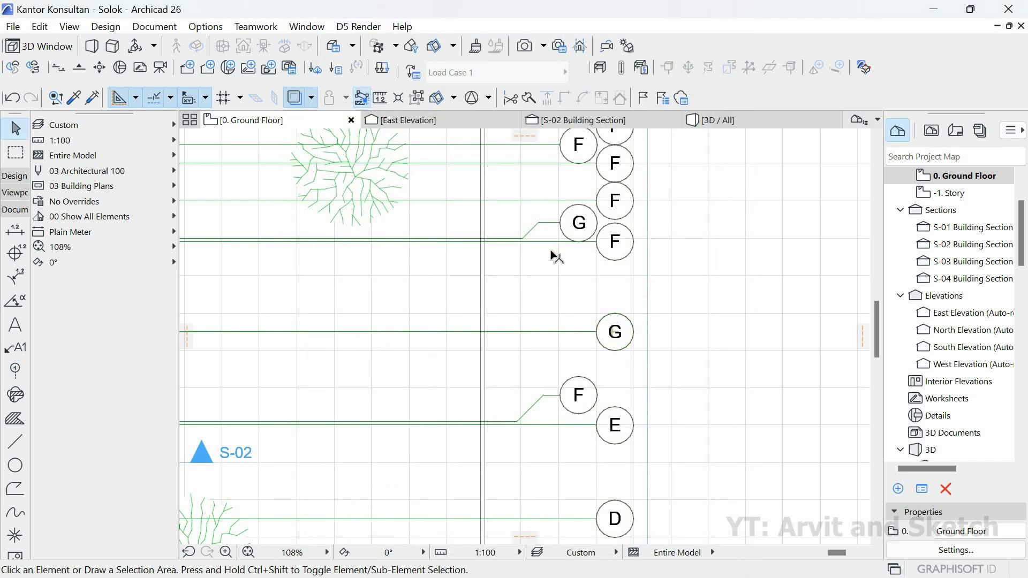
- Give the straight horizontal grid line above line G, just below the bent line, the custom name H
click(546, 242)
click(16, 372)
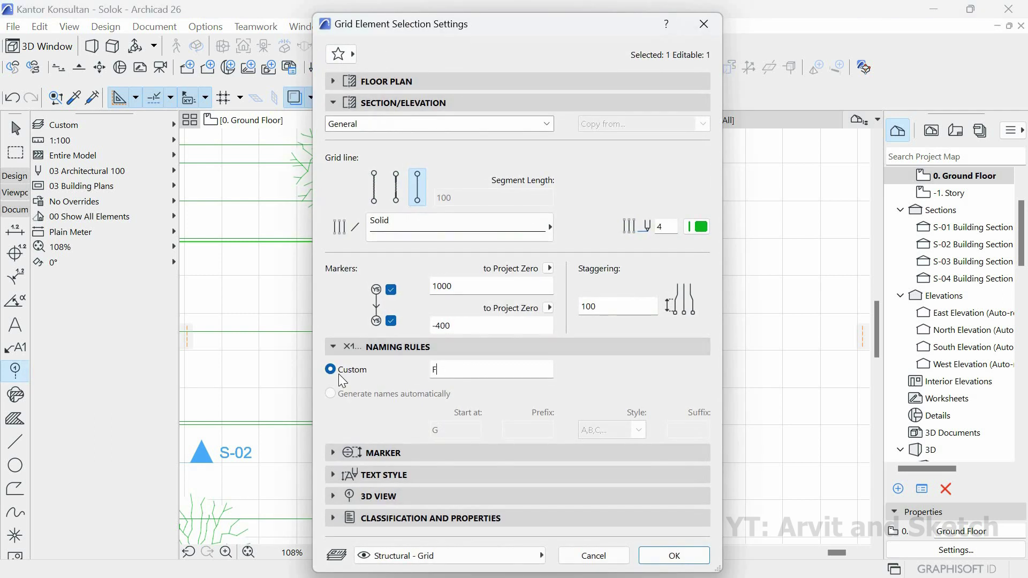
click(338, 371)
text(H)
key(Return)
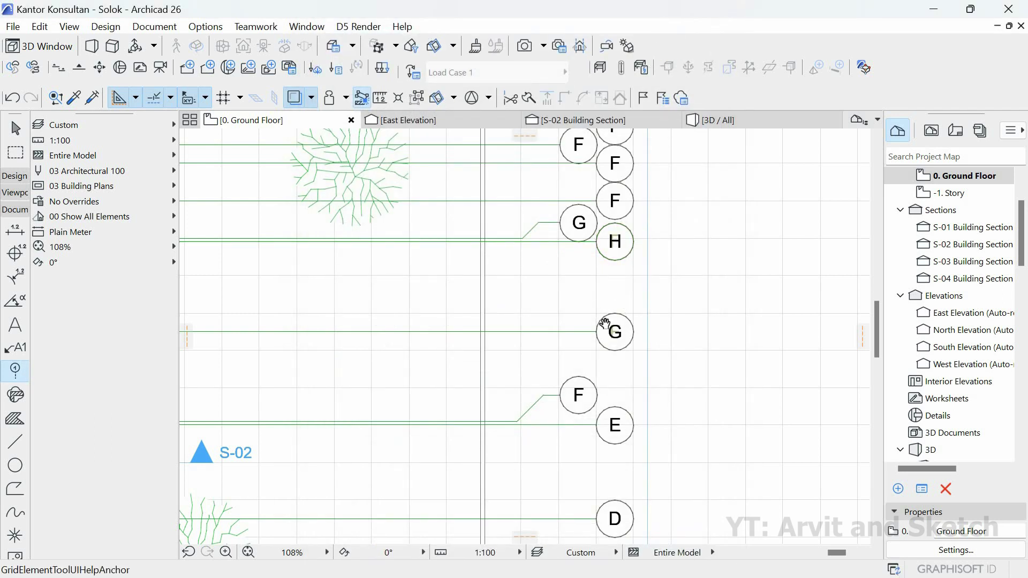
middle_drag(605, 323, 622, 378)
key(Escape)
- Rename the bent horizontal grid line just above line H as I
click(569, 279)
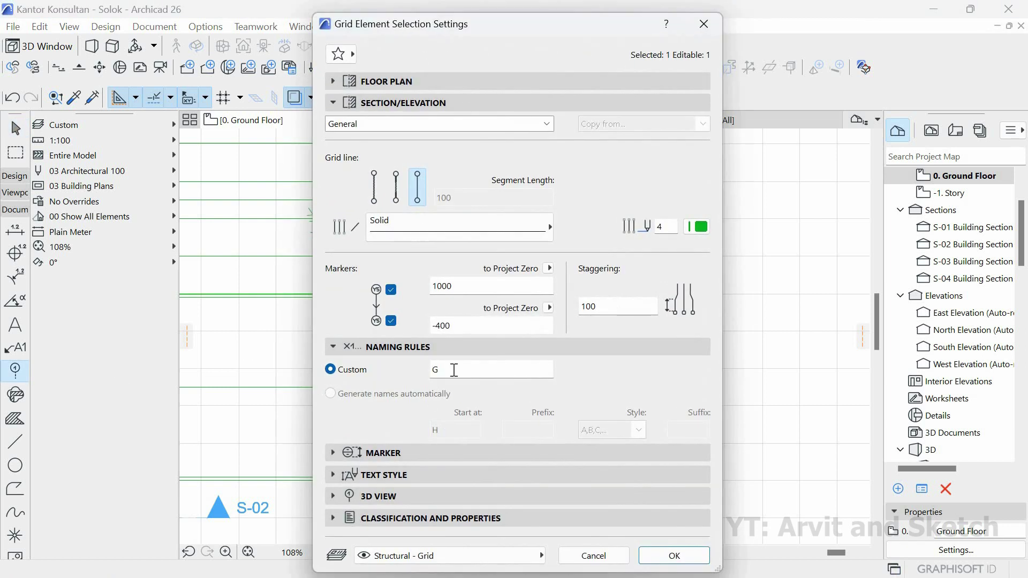
drag(454, 369, 348, 389)
text(I)
click(674, 556)
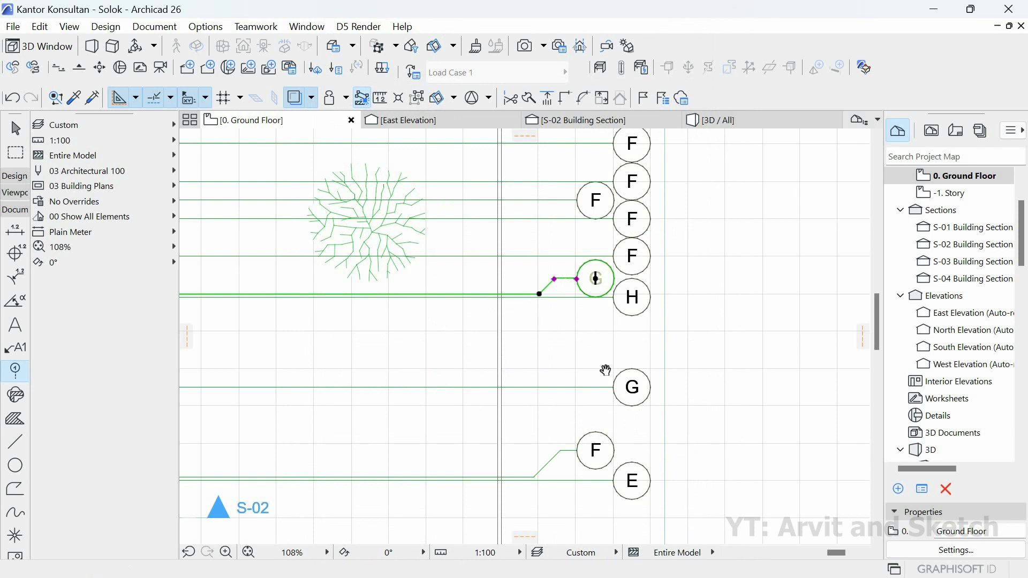
middle_drag(605, 370, 600, 427)
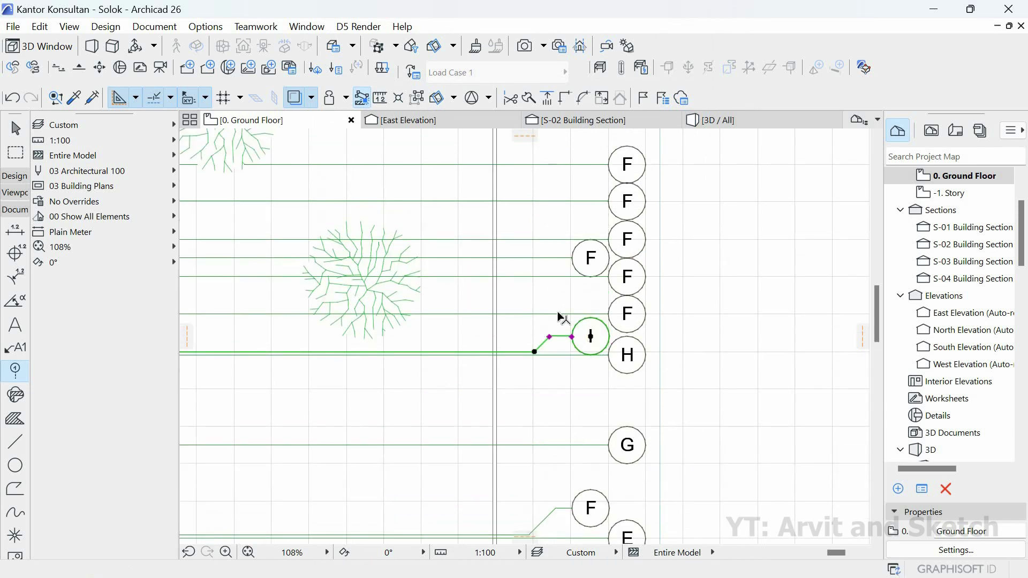
key(Escape)
key(Escape)
- Rename the horizontal grid line F directly above the bent line I as J
click(426, 314)
click(21, 371)
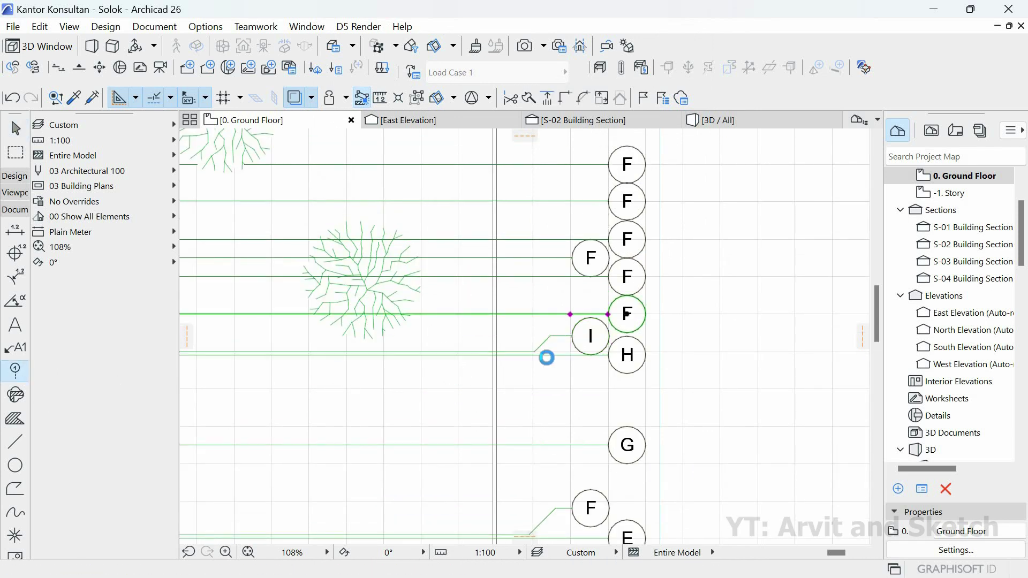
drag(454, 371, 354, 374)
text(J)
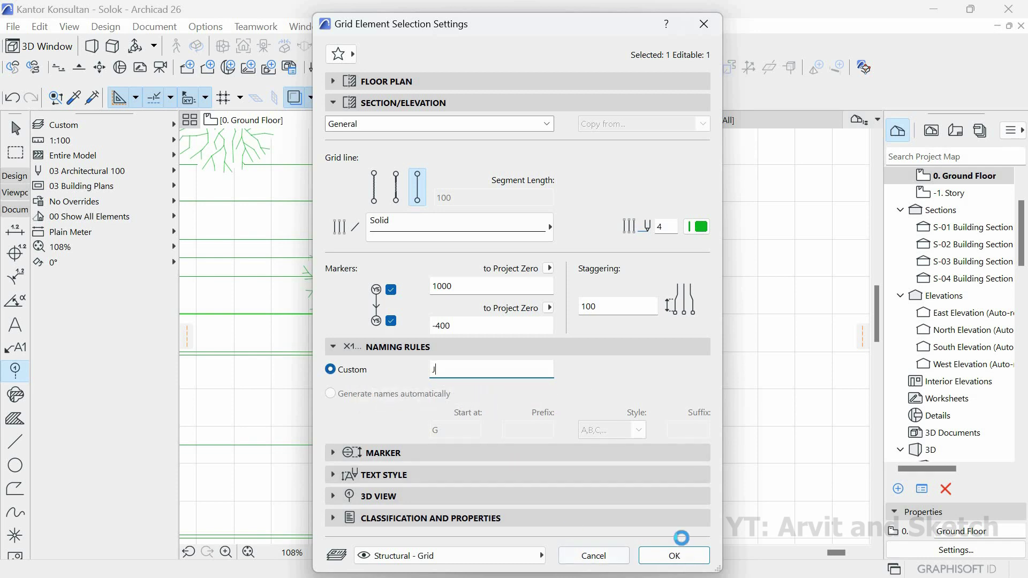
click(675, 555)
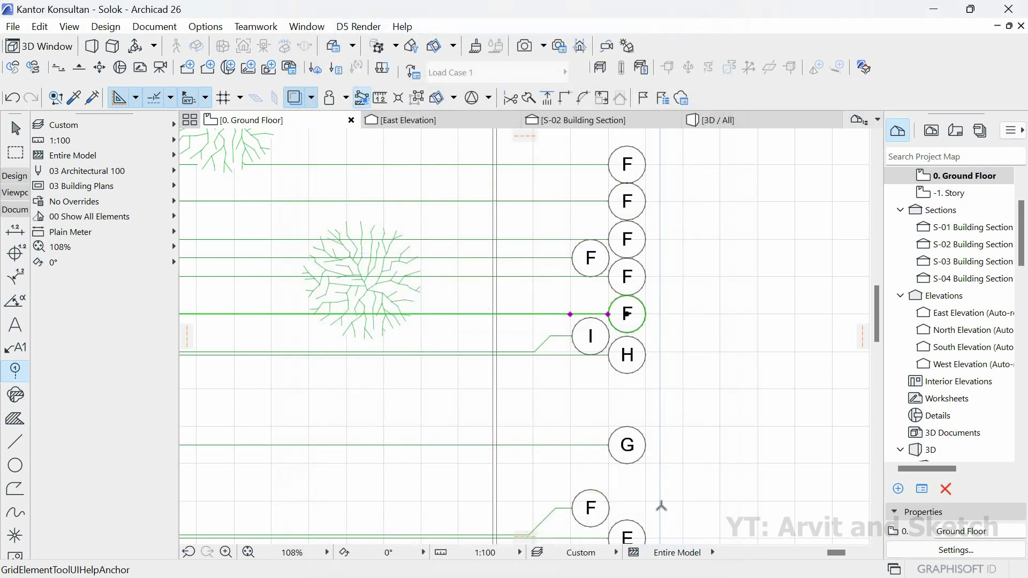
key(Escape)
- Give the horizontal grid line directly above line J the custom name K
click(551, 278)
double_click(15, 373)
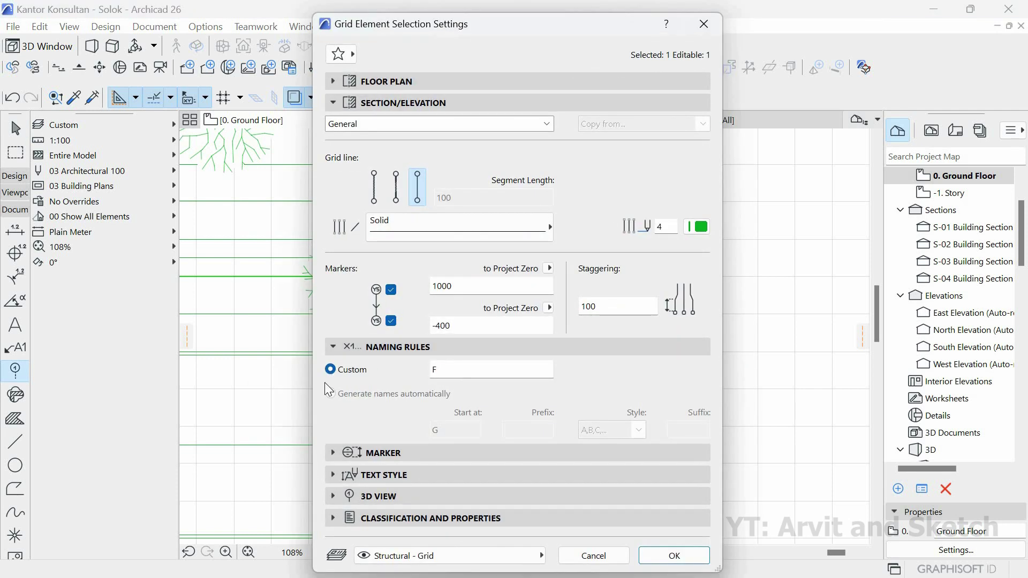
text(K)
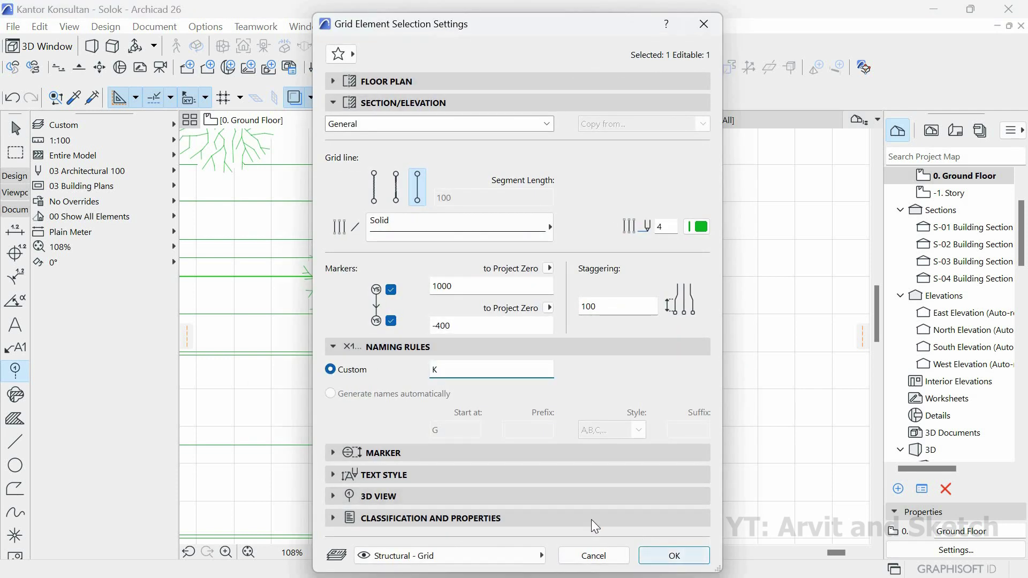
key(Return)
- Rename the horizontal grid line F just above line K, whose marker is offset inward from the others, as L
scroll(641, 274, up, 3)
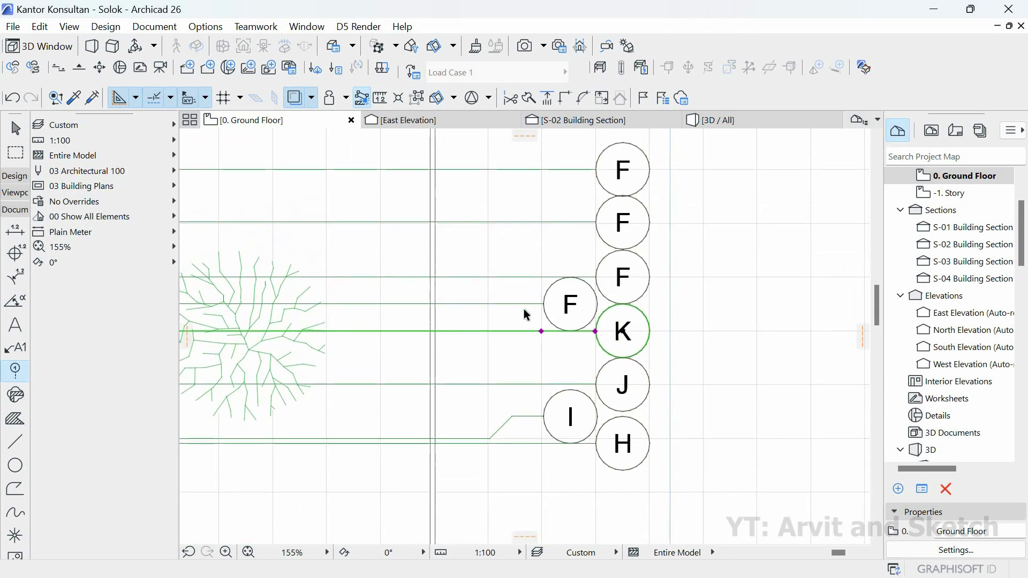
middle_drag(523, 310, 525, 312)
key(Escape)
key(Escape)
click(488, 308)
double_click(16, 371)
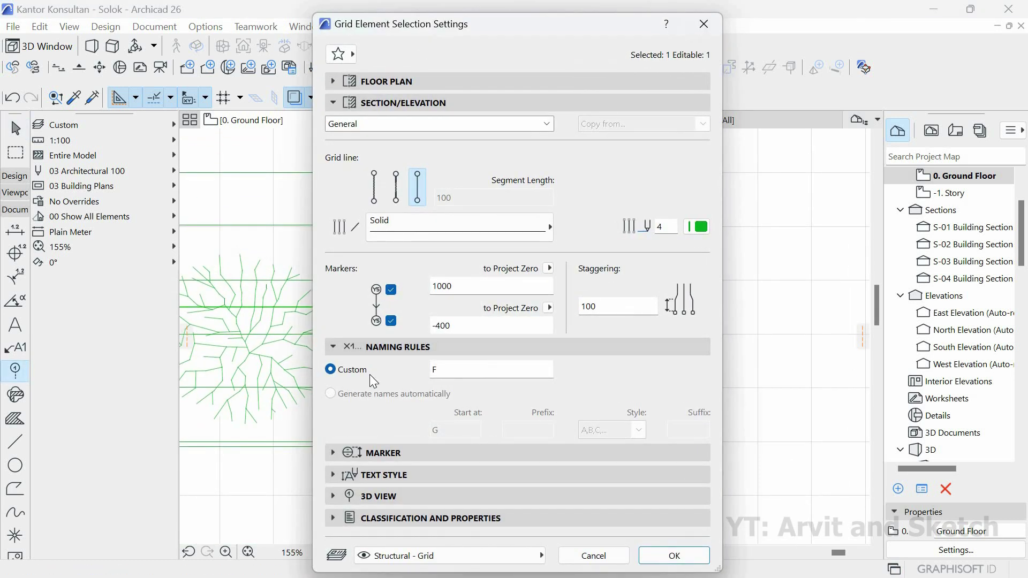
click(369, 374)
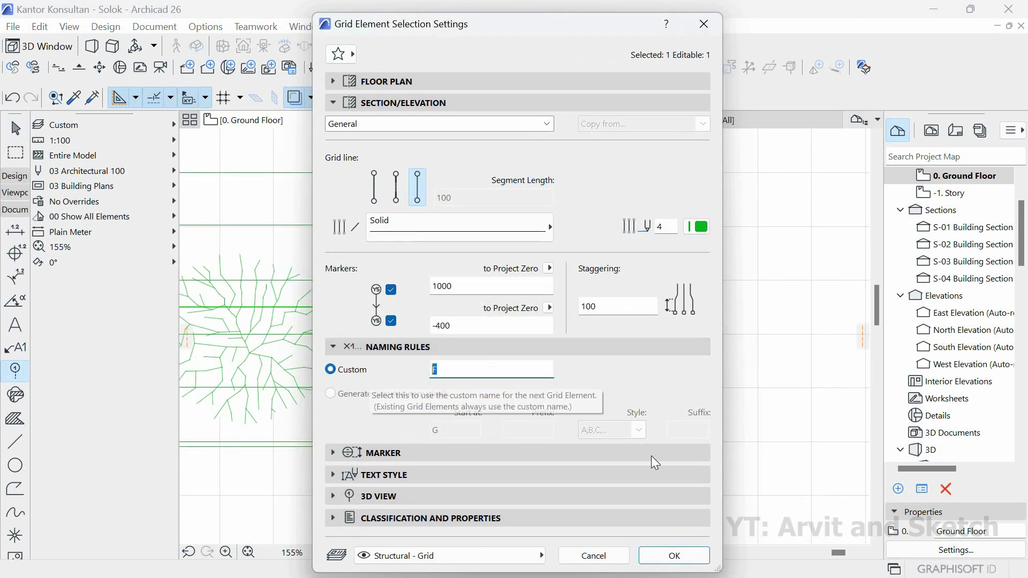
text(E)
key(Return)
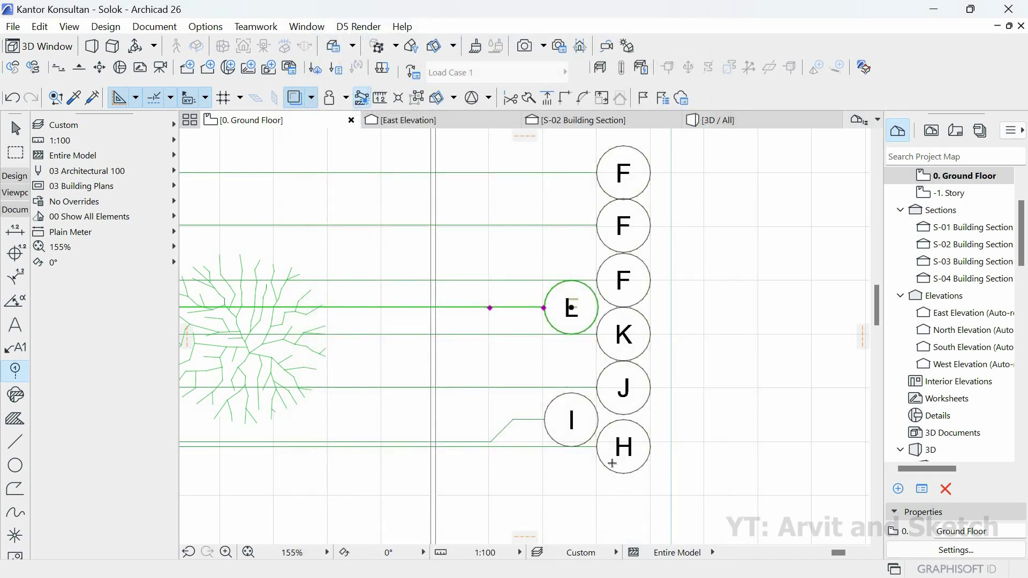
scroll(615, 456, down, 1)
key(Escape)
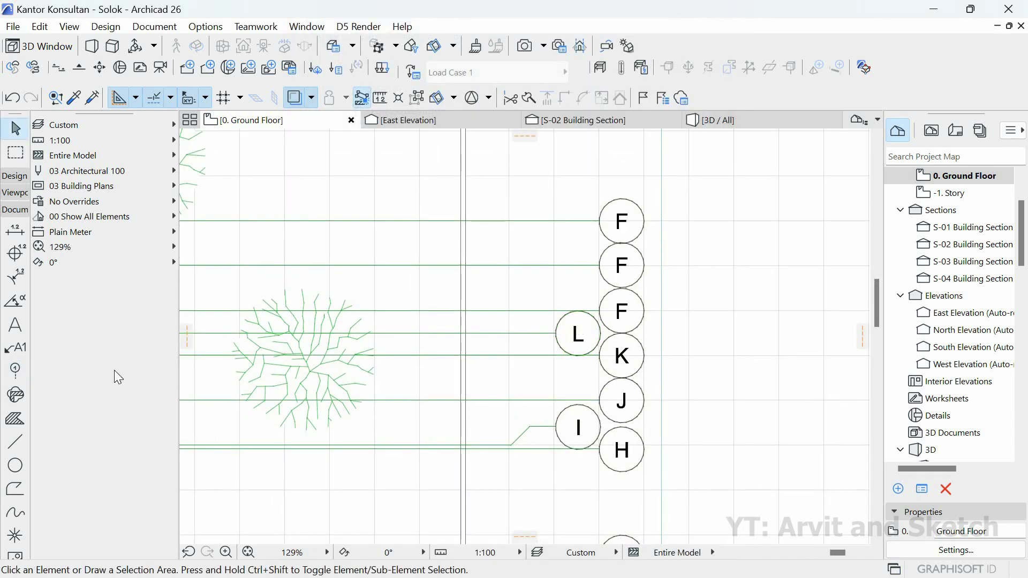
- Give the horizontal grid line F directly above line L the custom name M
click(553, 311)
key(ctrl+t)
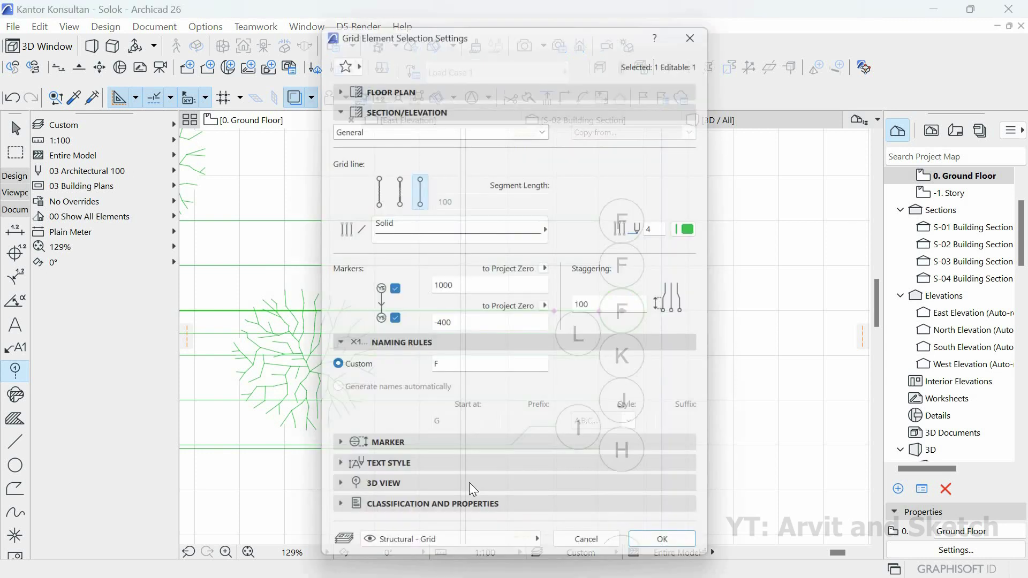
click(368, 375)
text(M)
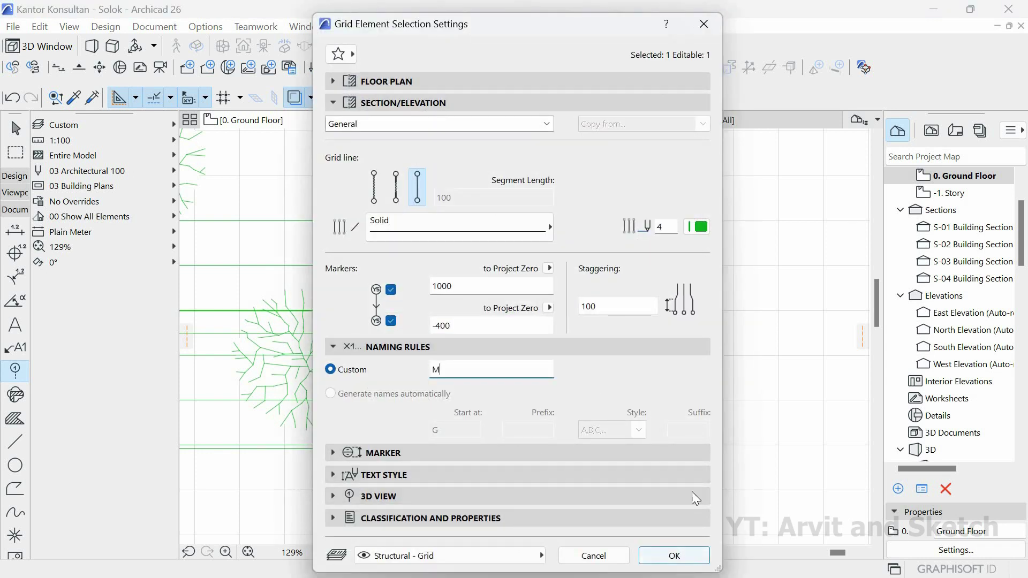
key(Return)
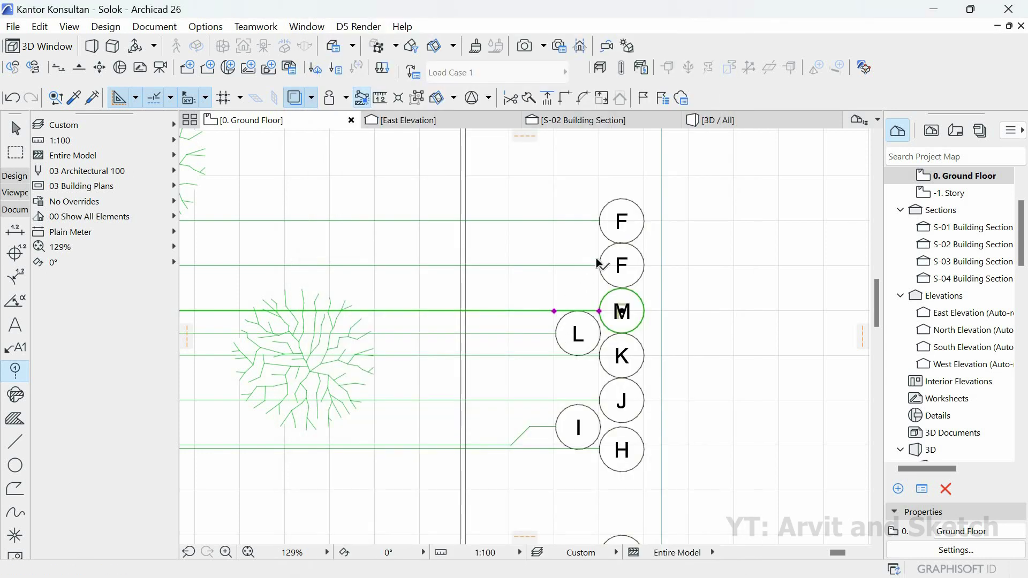
key(Escape)
- Rename the horizontal grid line F directly above line M as N
click(600, 268)
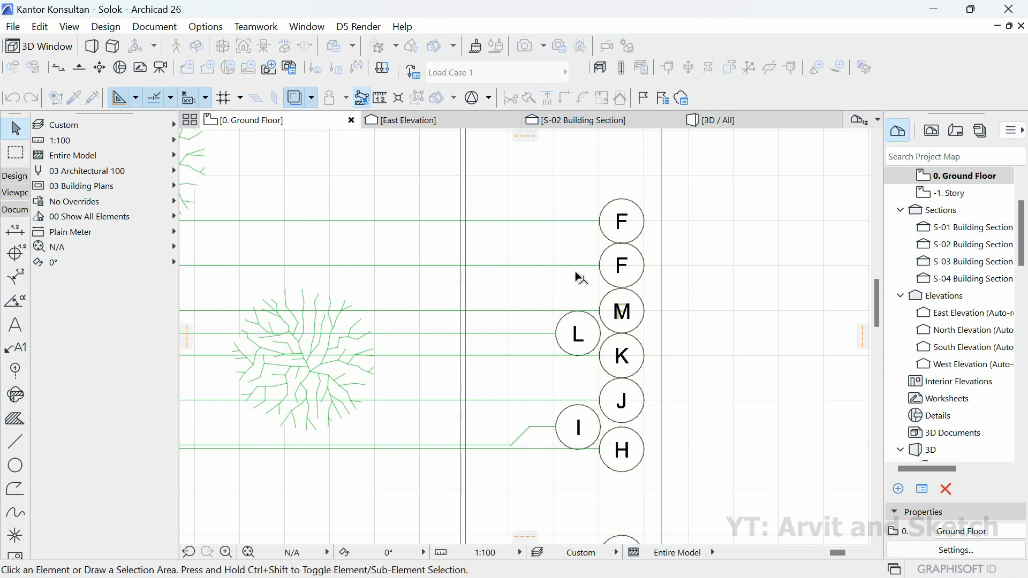
click(577, 267)
key(ctrl+t)
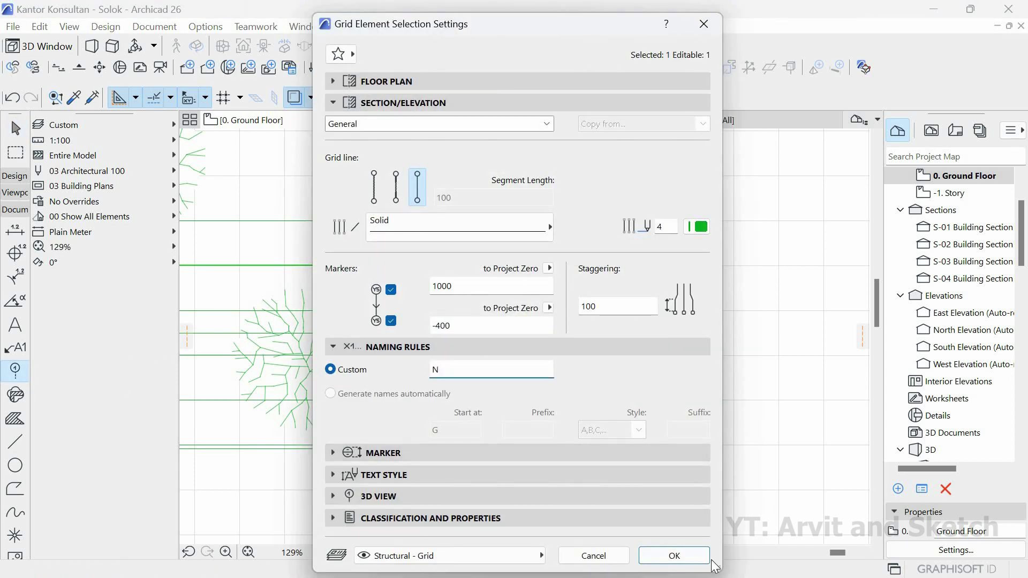
click(675, 556)
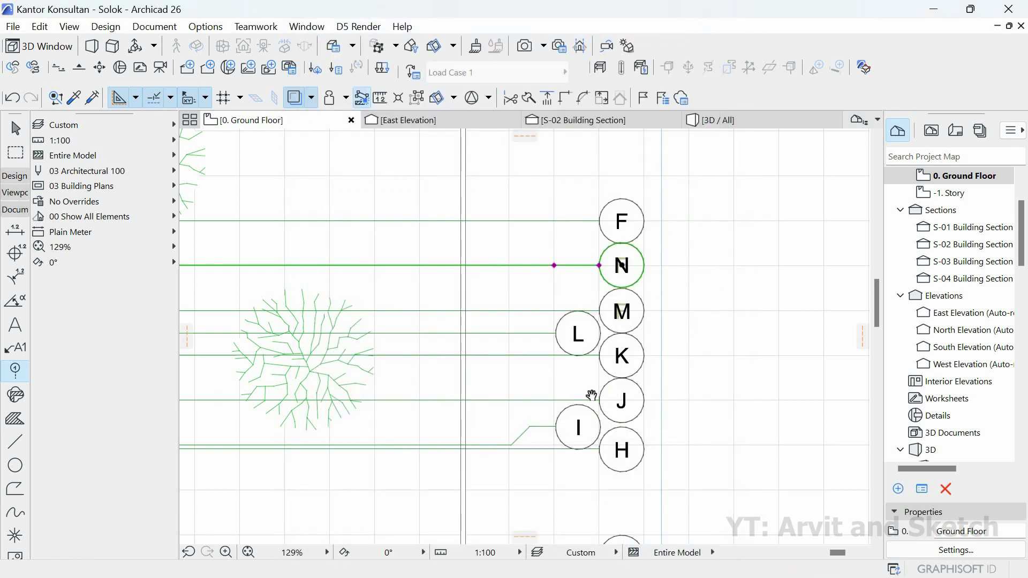
- Give the topmost horizontal grid line F, above line N, the custom name O
middle_drag(591, 396, 591, 493)
click(557, 319)
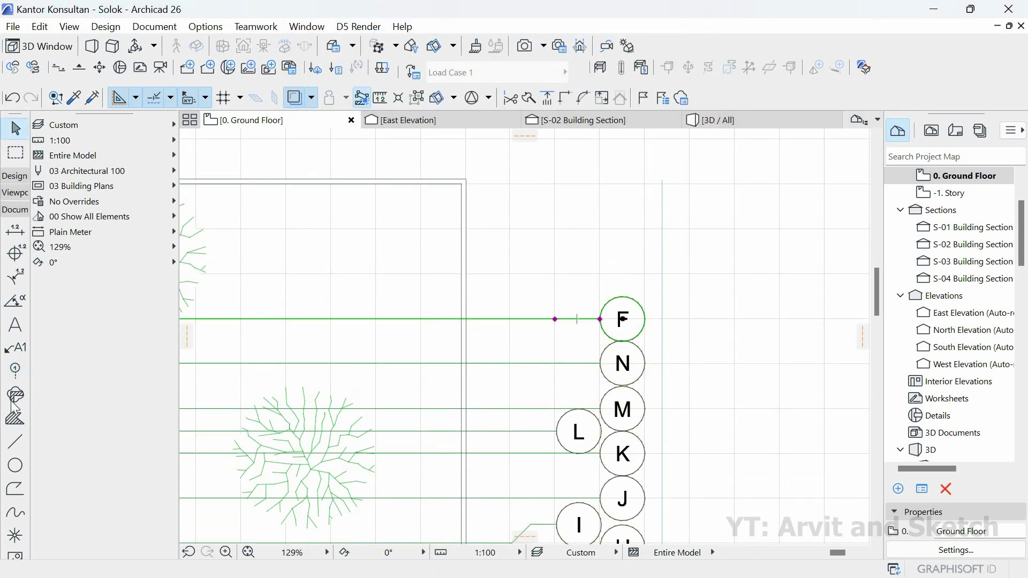
click(18, 373)
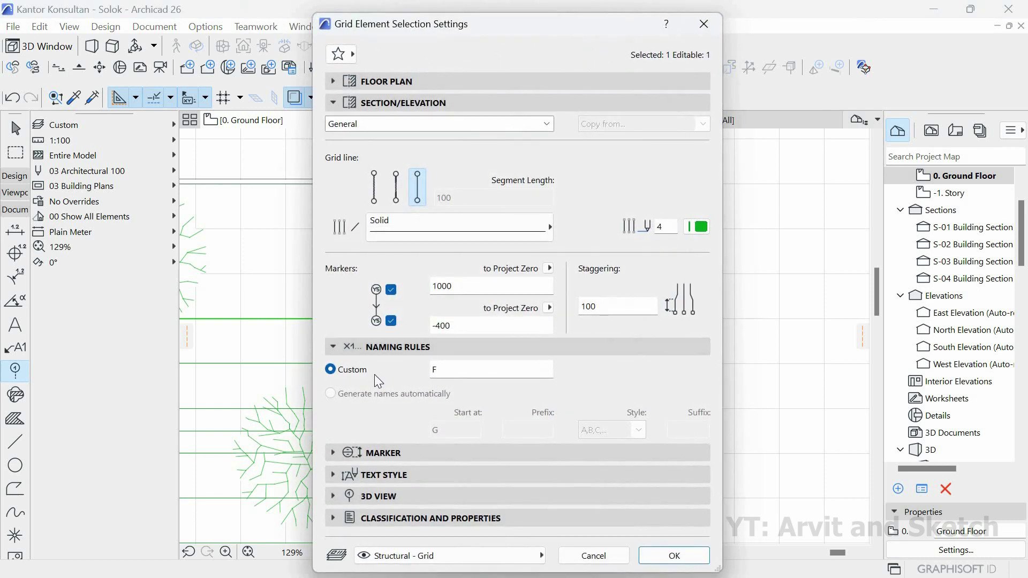
text(O)
click(674, 556)
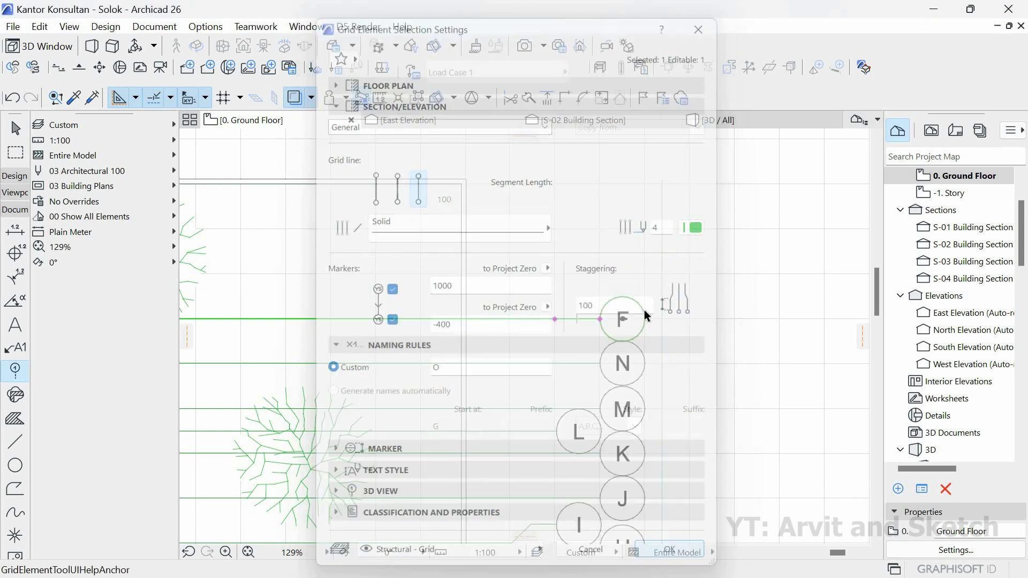
- Check the grid line lettering from A to O on both sides of the ground floor plan
scroll(550, 266, down, 5)
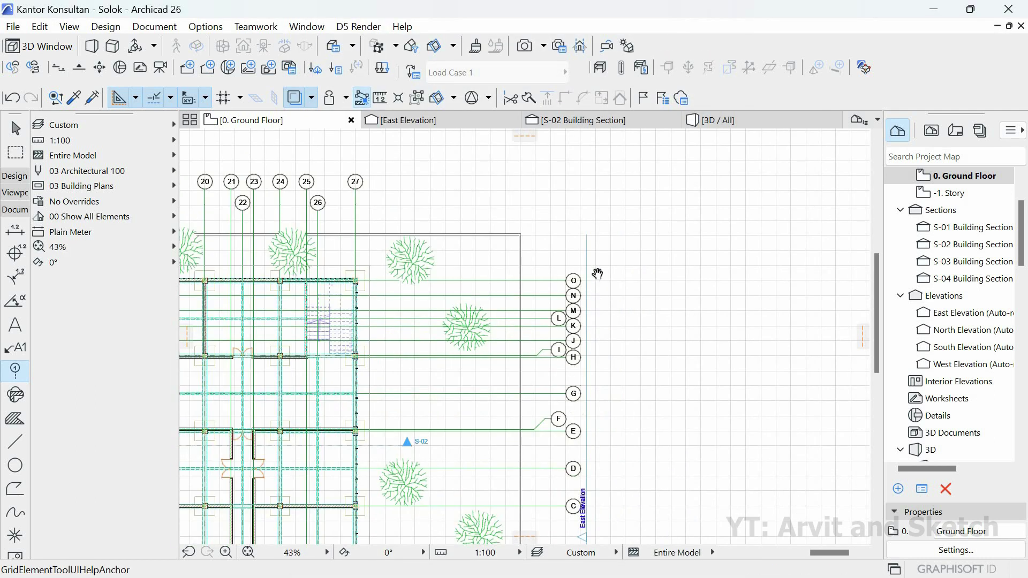
middle_drag(597, 274, 619, 123)
middle_drag(599, 449, 604, 489)
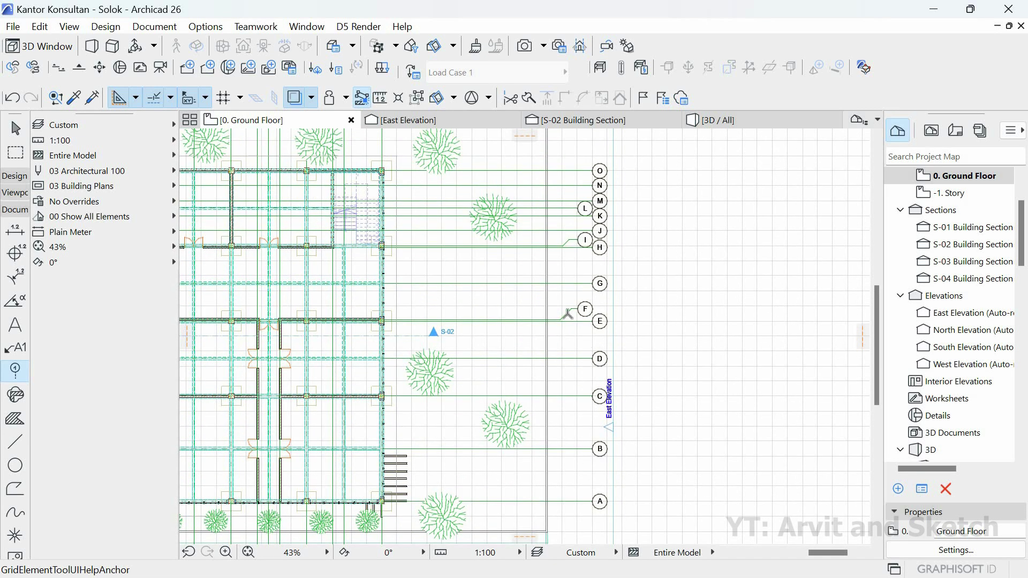
middle_drag(567, 387, 562, 474)
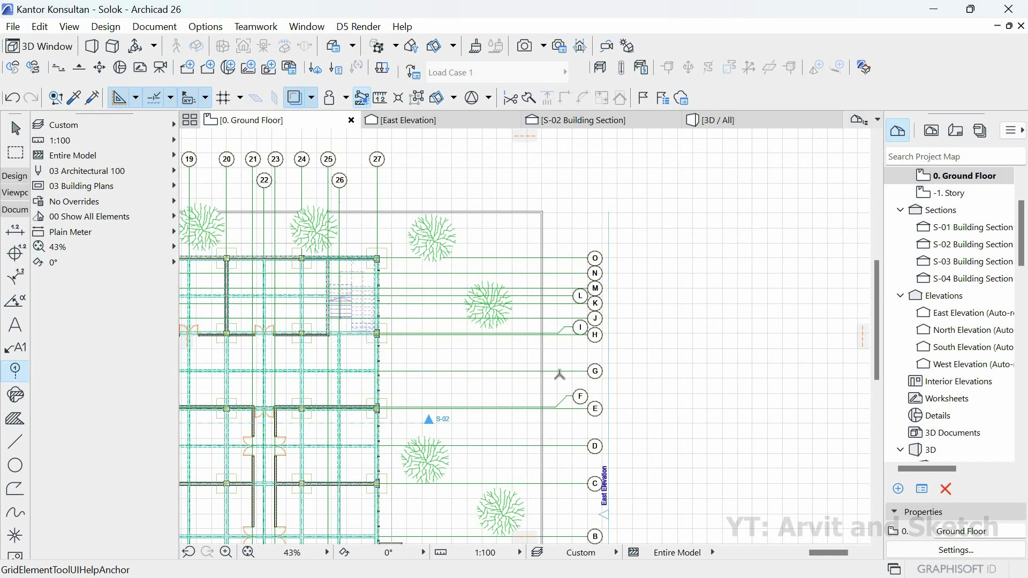
key(Escape)
click(248, 552)
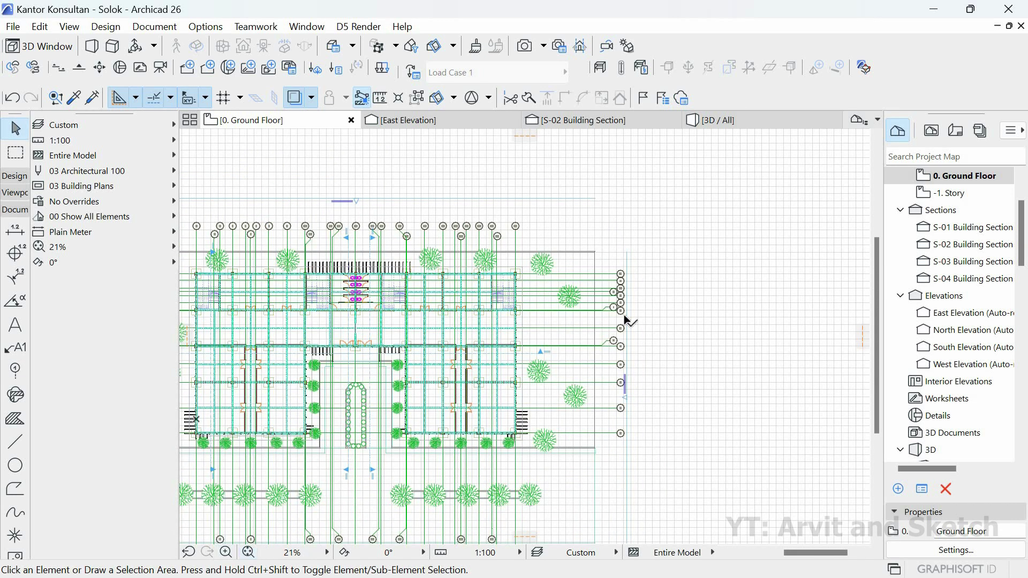
scroll(259, 227, up, 5)
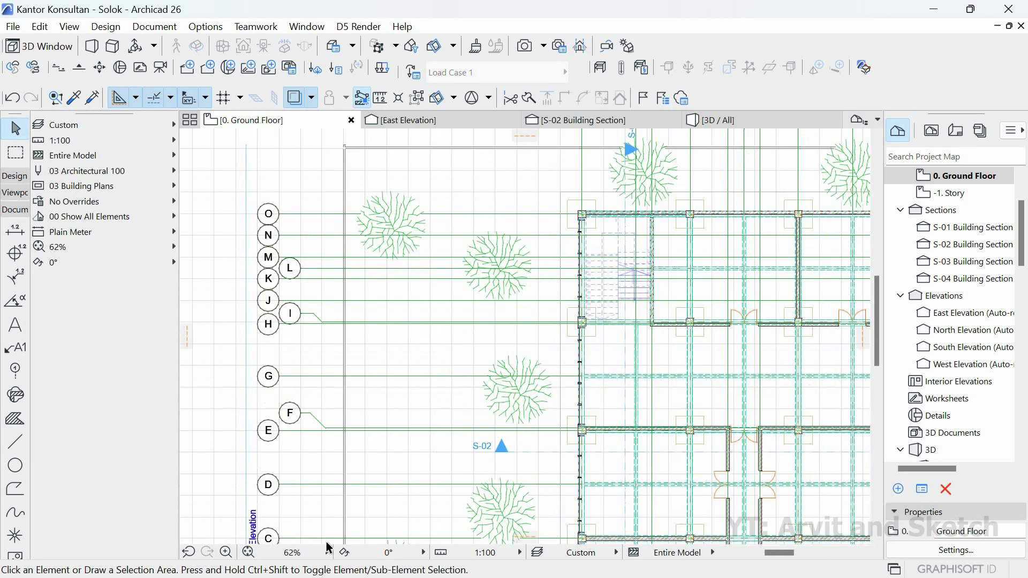
click(248, 552)
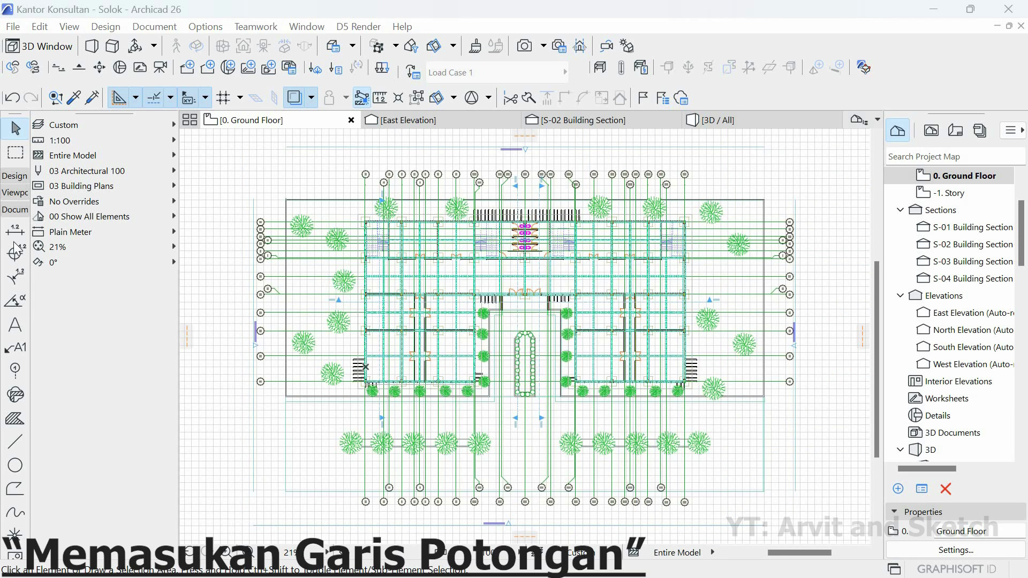
- Draw a horizontal section line across the building's full width through the upper stairs and toilets, looking toward the bottom of the plan
click(15, 192)
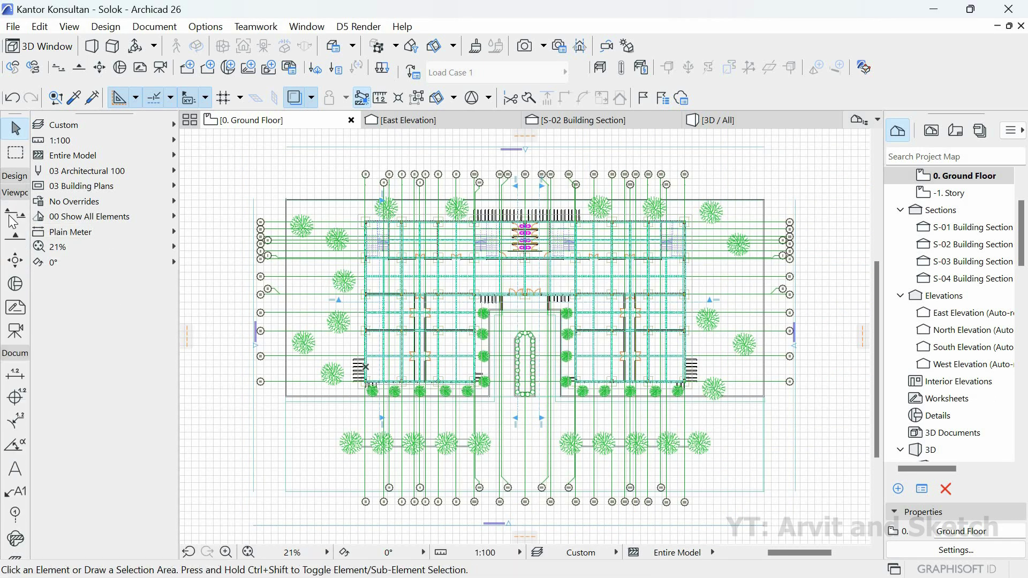
click(13, 217)
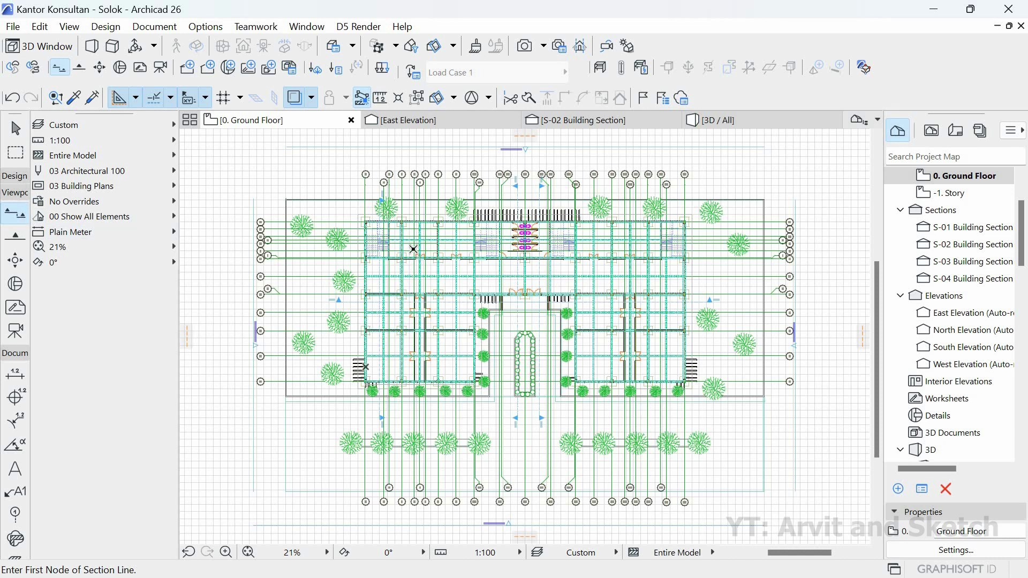
scroll(366, 367, up, 3)
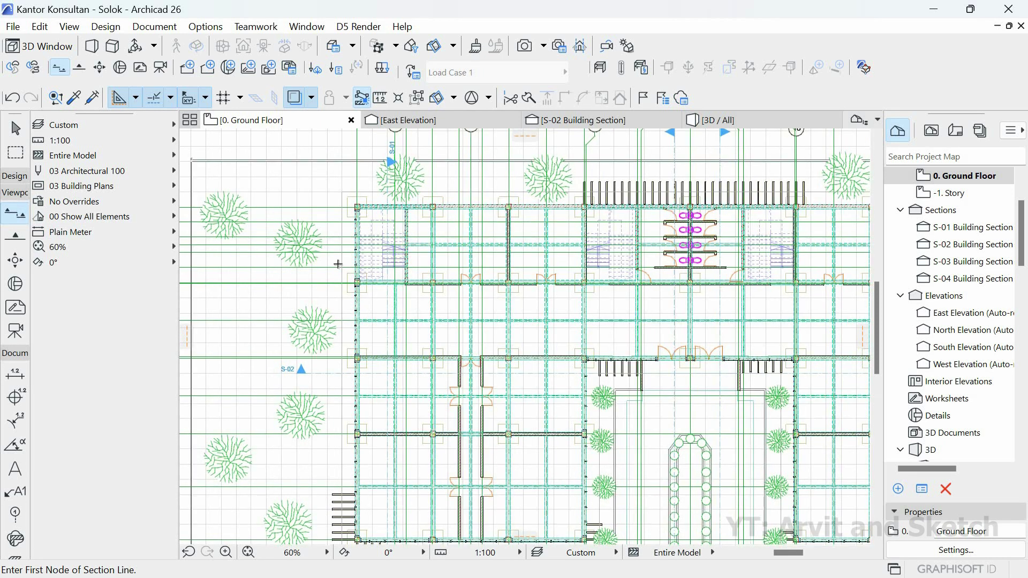
scroll(338, 264, up, 3)
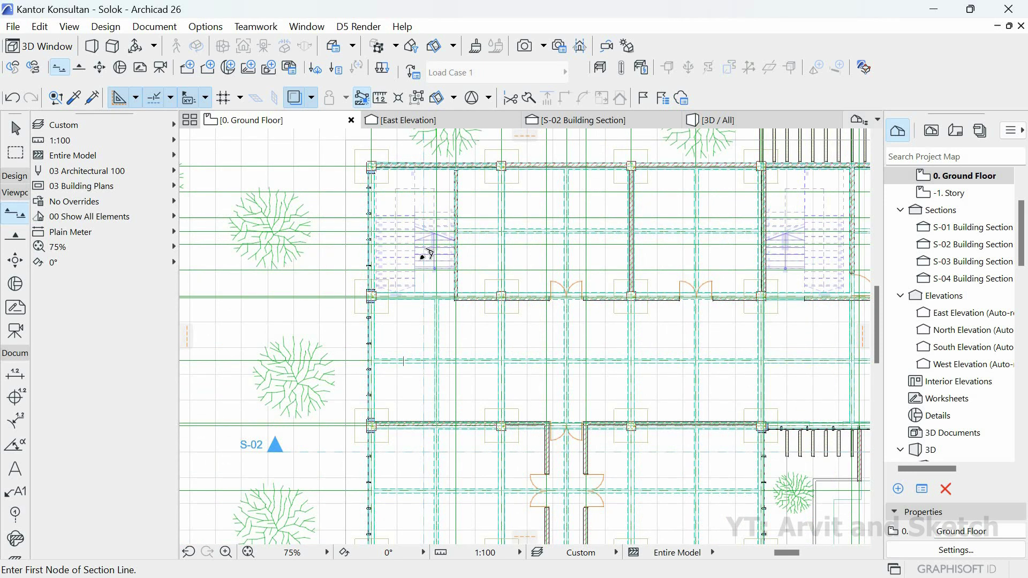
click(300, 258)
scroll(385, 279, down, 3)
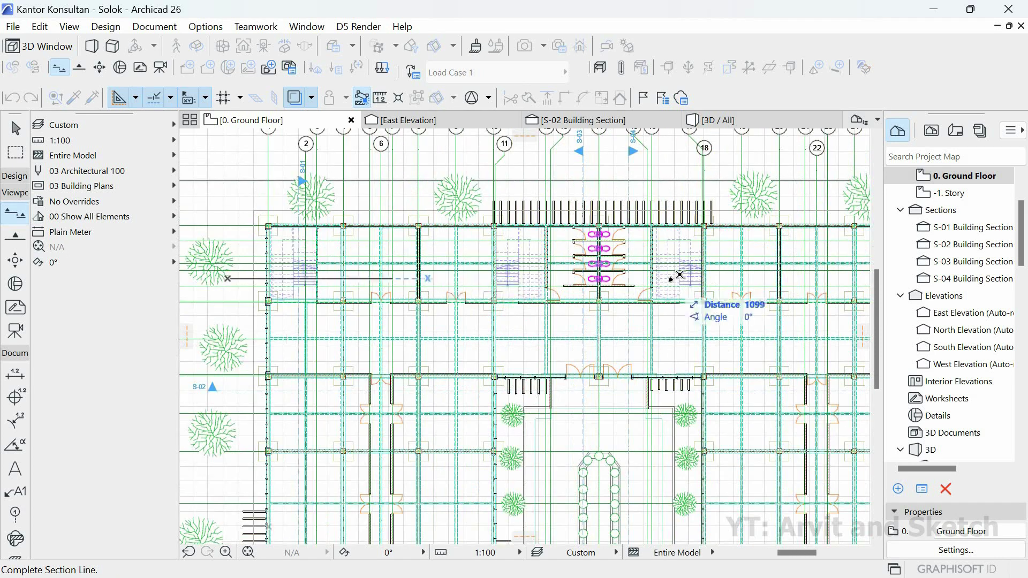
middle_drag(670, 281, 526, 284)
scroll(538, 277, down, 1)
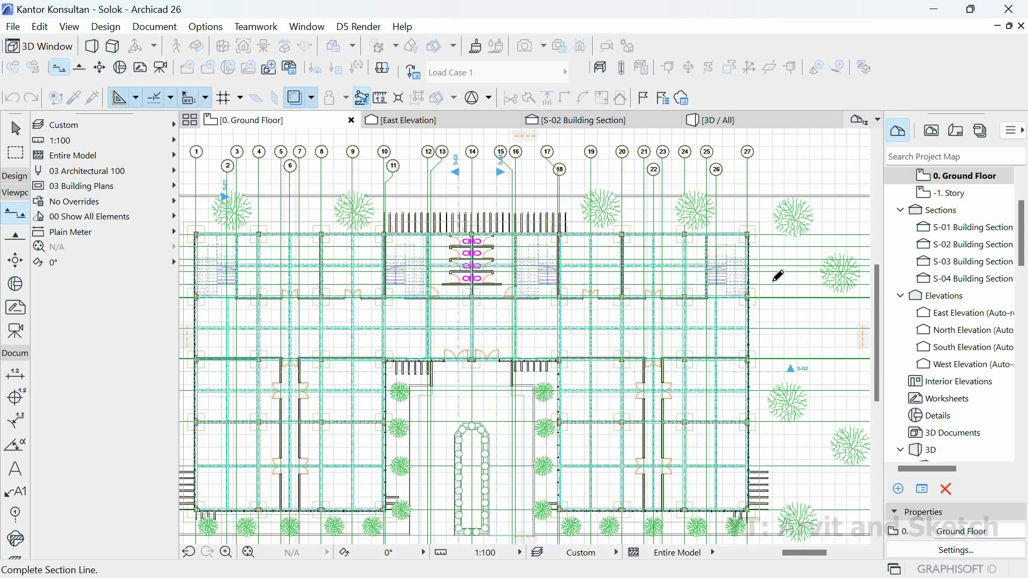
click(794, 277)
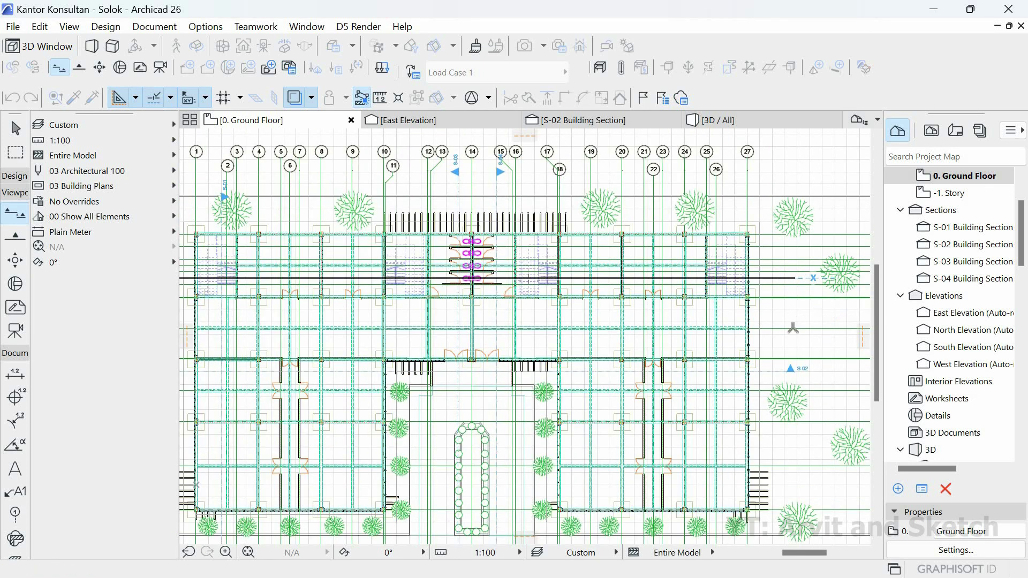
click(793, 329)
- Move the new horizontal section line slightly upward, off the centre of the lowest pair of toilets
scroll(445, 269, up, 5)
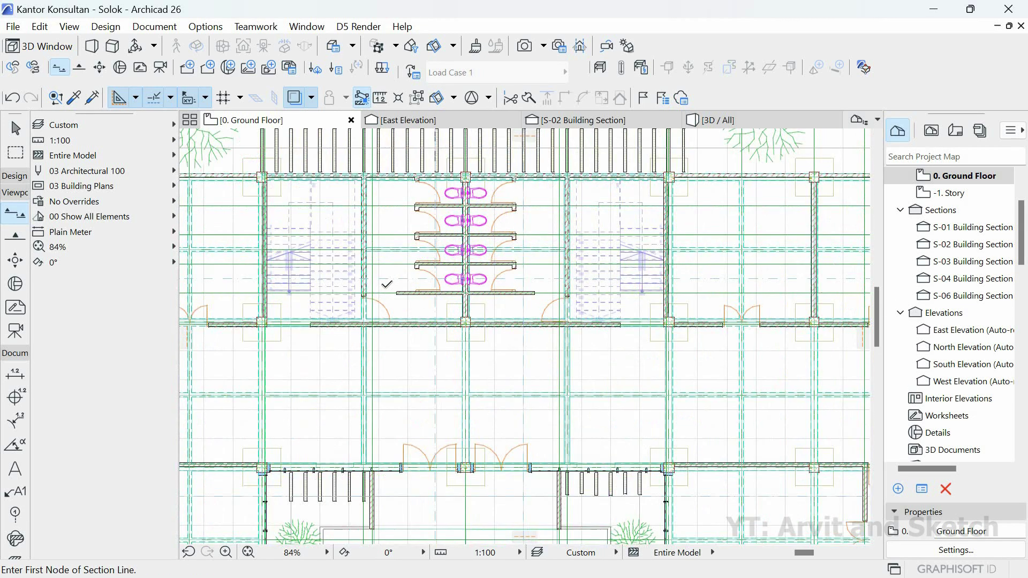
key(Escape)
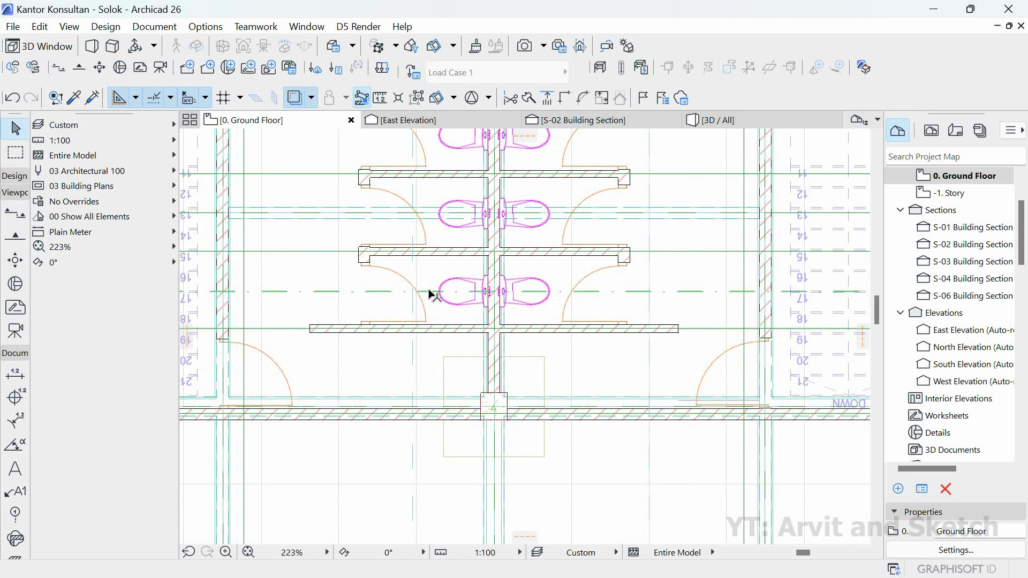
click(430, 290)
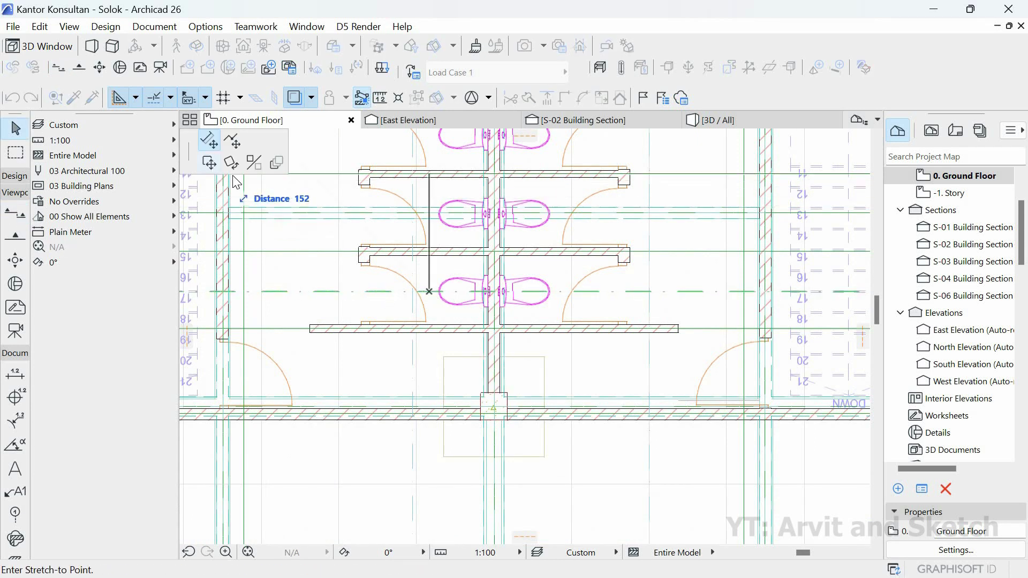
click(209, 163)
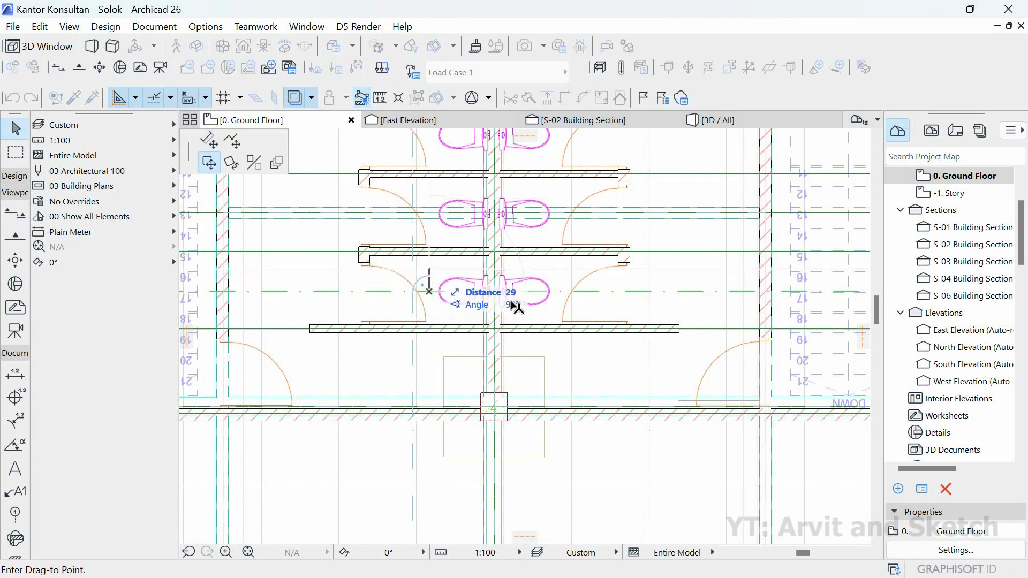
click(552, 300)
scroll(544, 287, down, 5)
scroll(529, 317, down, 2)
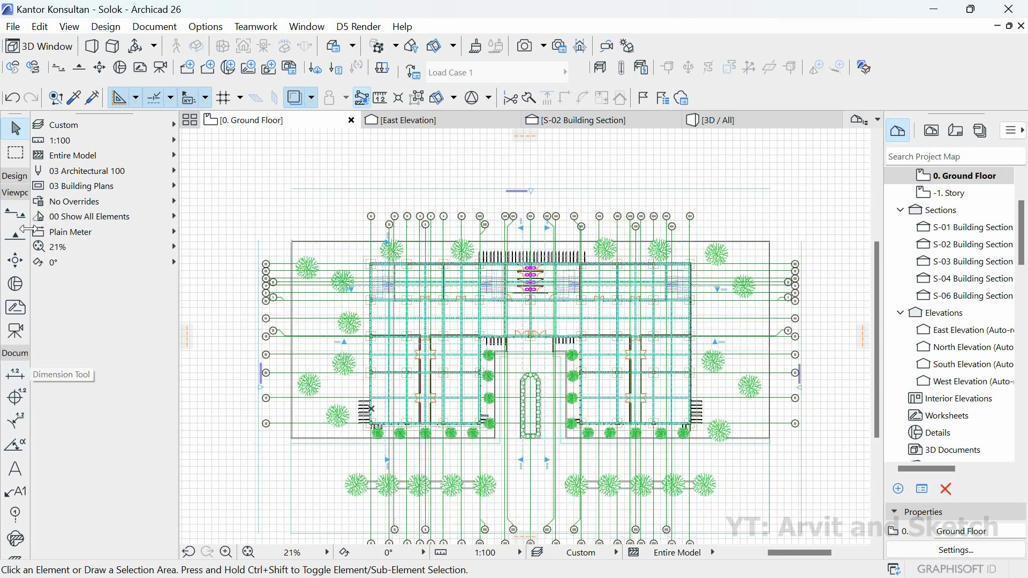
- Draw a horizontal section line across both lower wings between grid lines C and B, looking toward the bottom of the plan
click(15, 214)
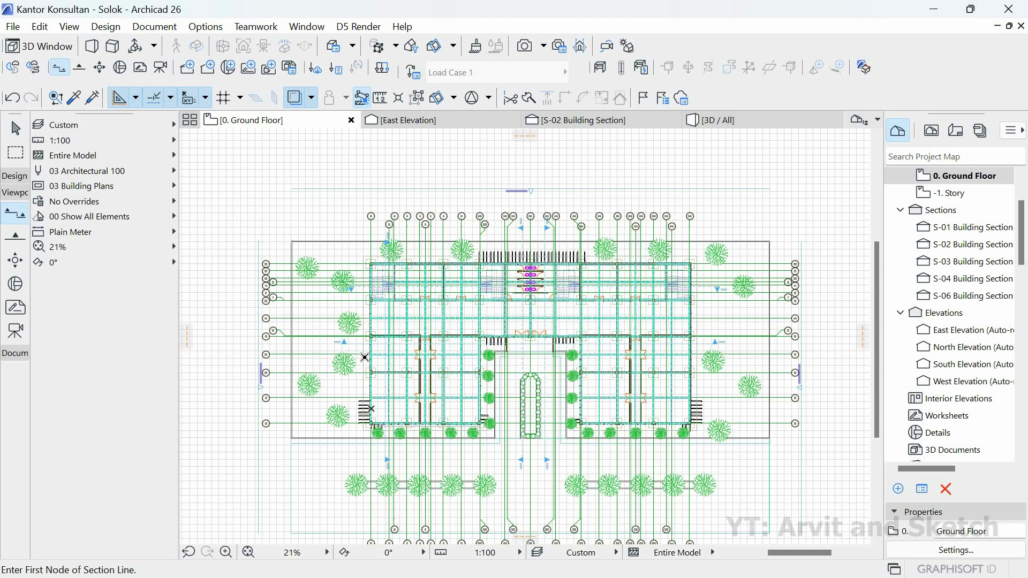
scroll(311, 364, up, 5)
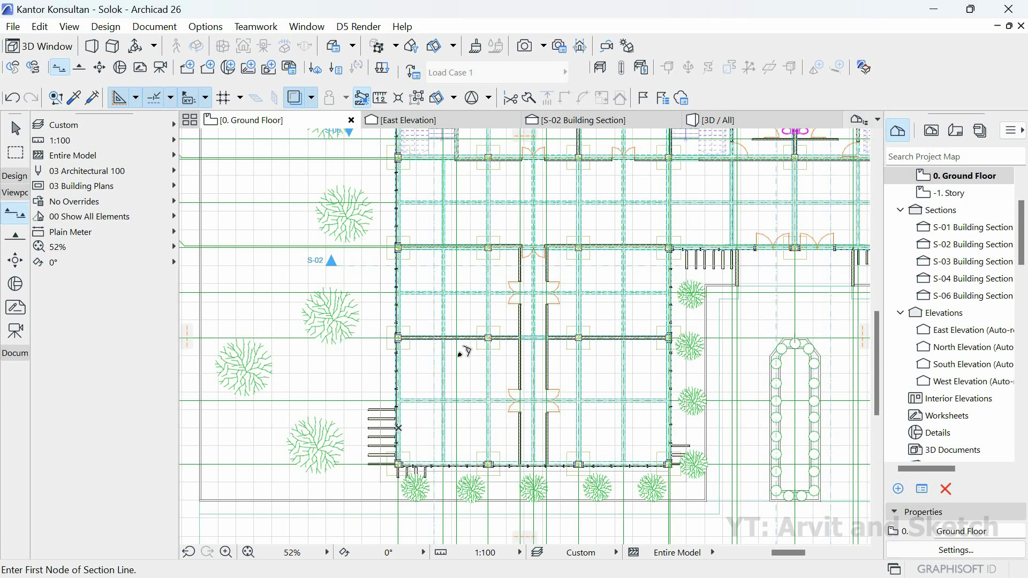
click(463, 351)
scroll(464, 351, down, 4)
middle_drag(476, 351, 336, 346)
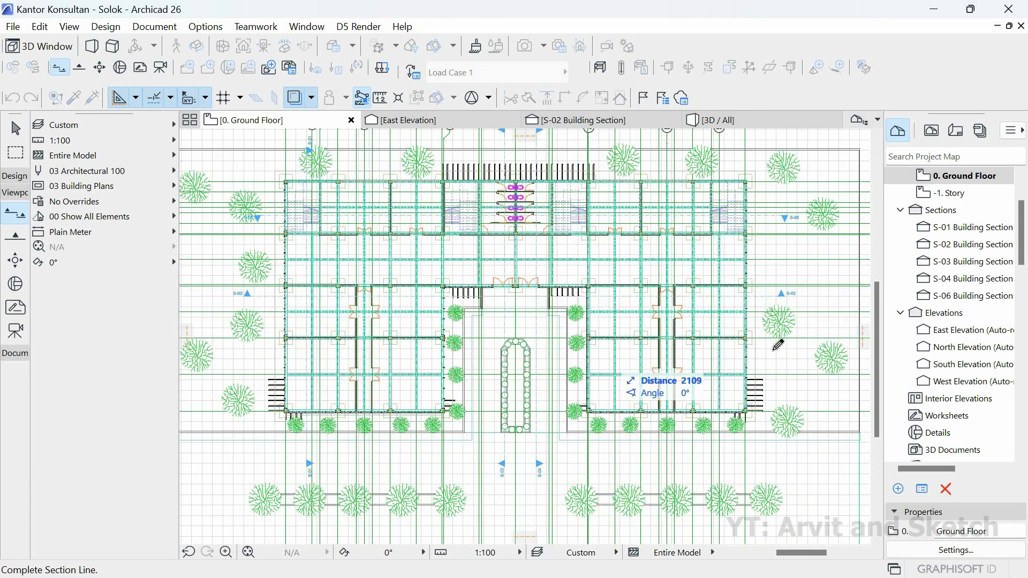
click(780, 377)
click(784, 379)
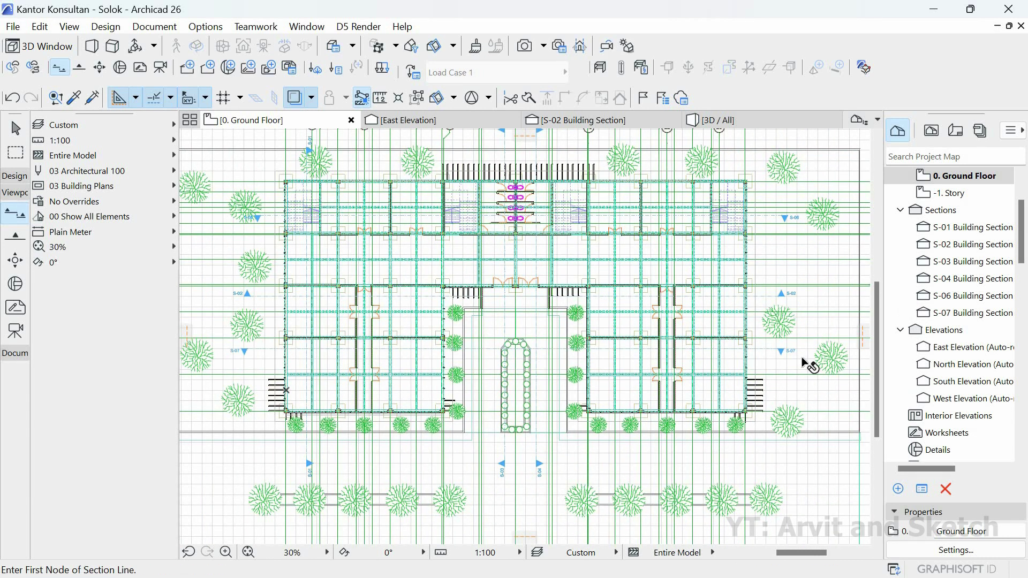
key(Escape)
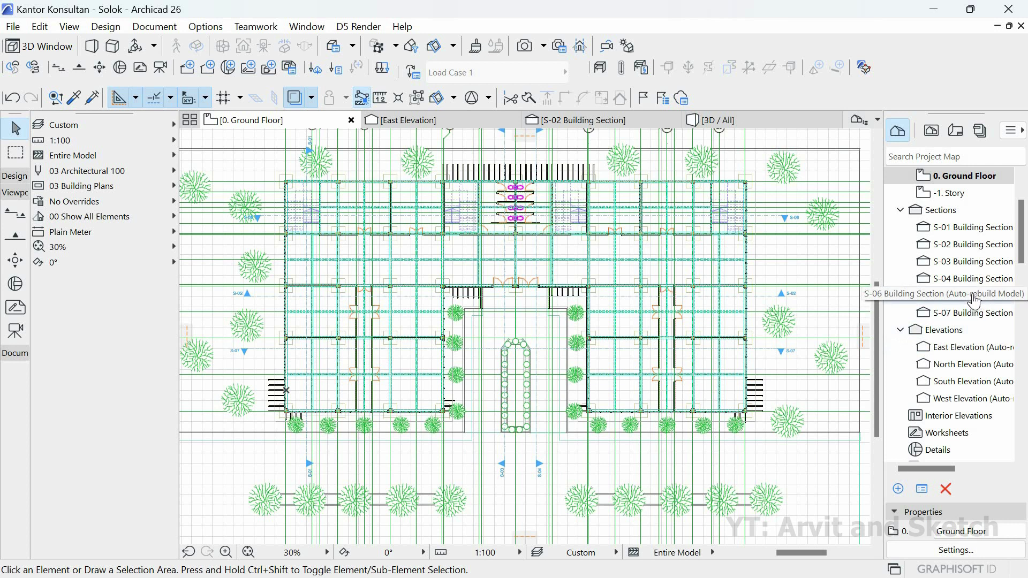
- Change the reference ID of building section S-06 to S-05
right_click(974, 302)
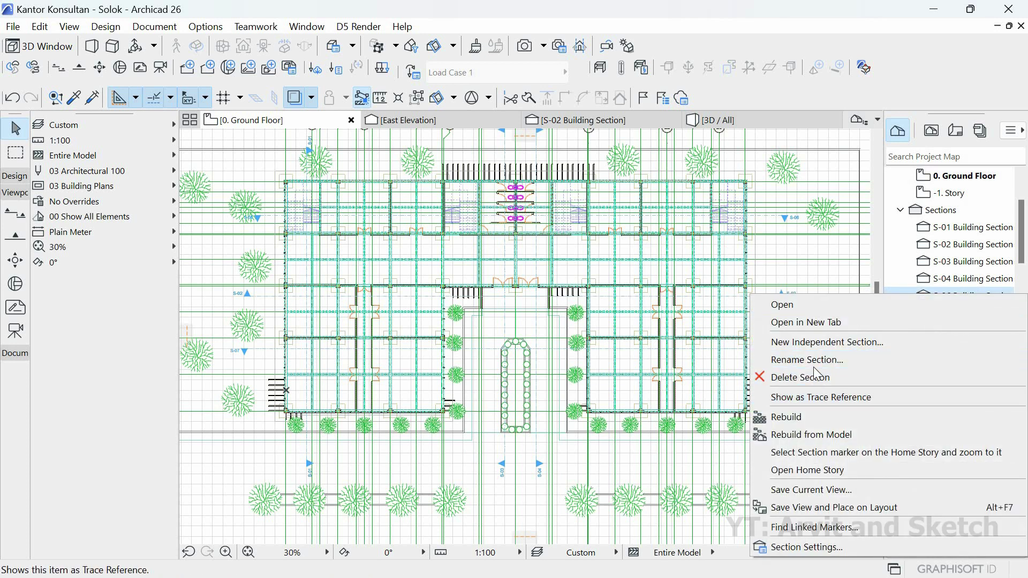
click(865, 359)
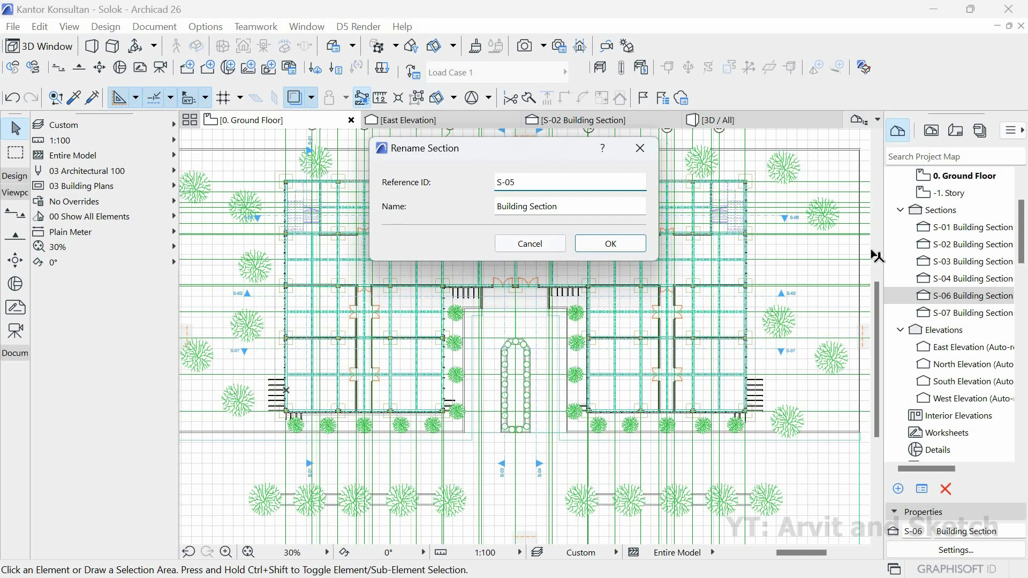
click(610, 244)
- Change the reference ID of building section S-07 to S-06
right_click(882, 315)
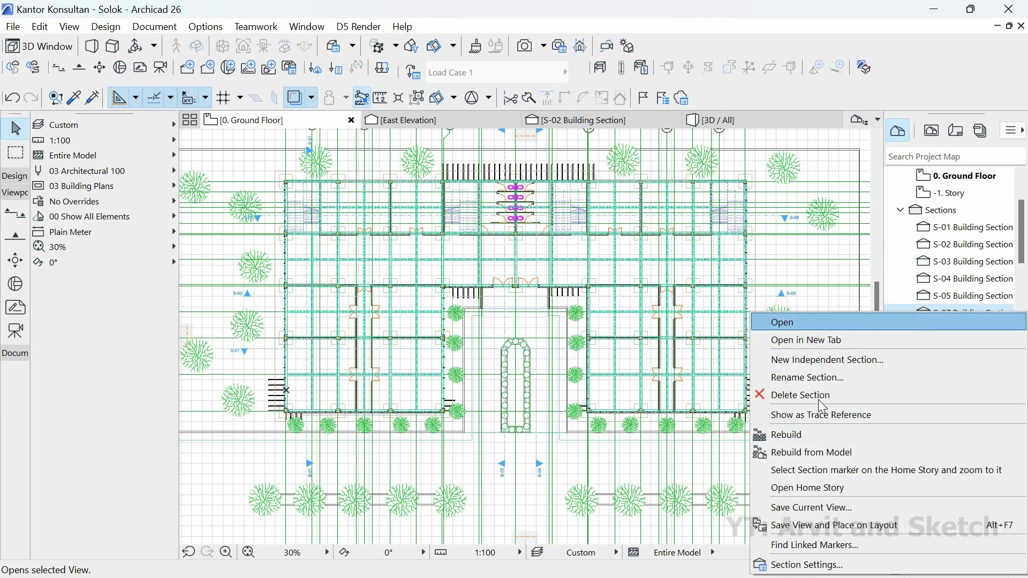
click(806, 378)
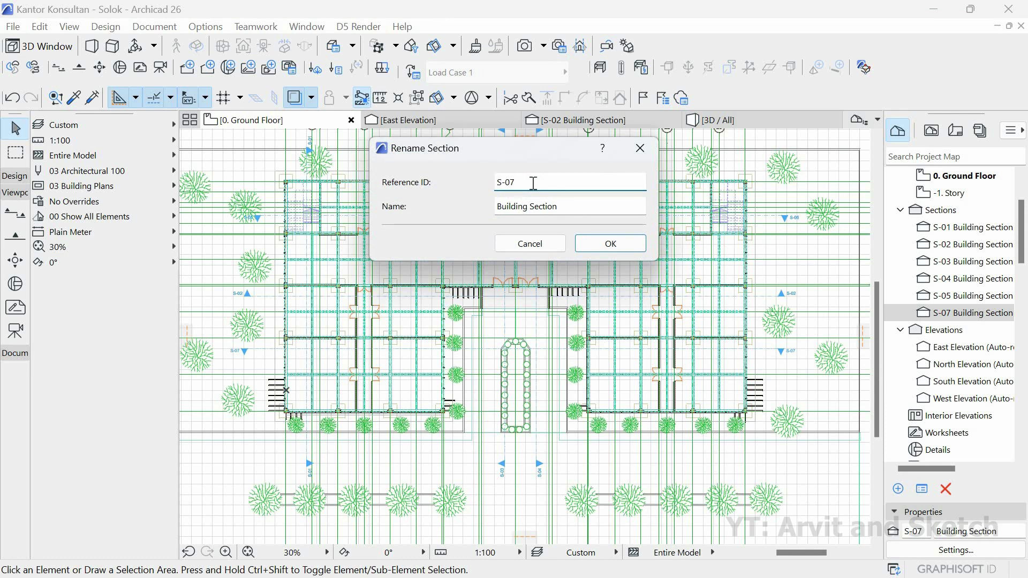
click(602, 246)
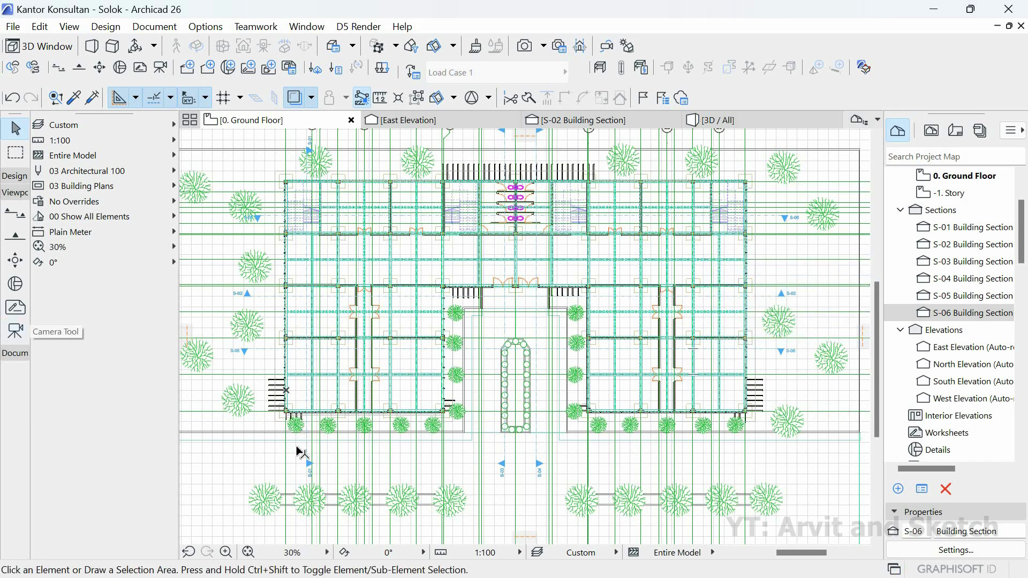
scroll(297, 452, up, 2)
click(15, 214)
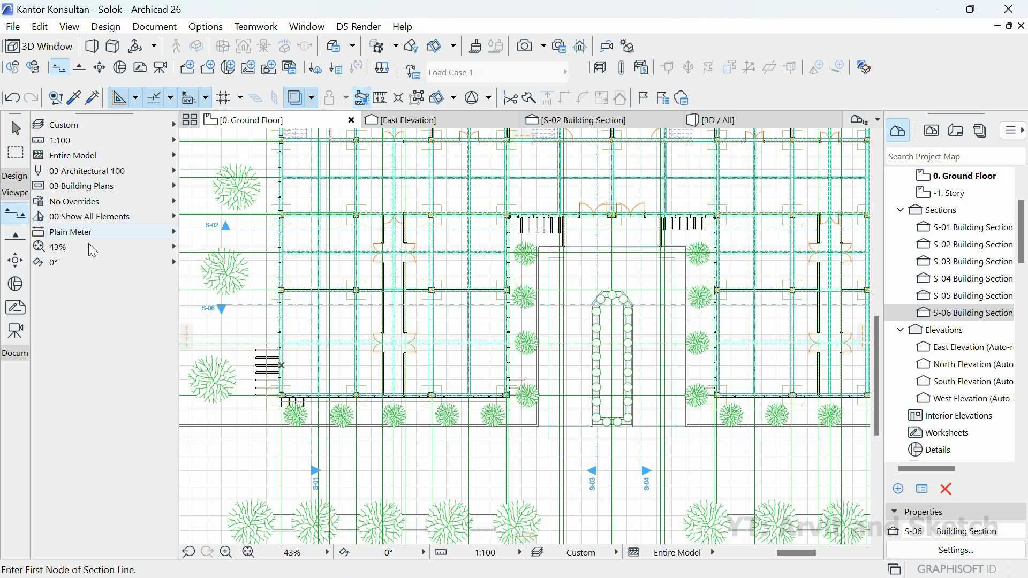
scroll(438, 427, down, 1)
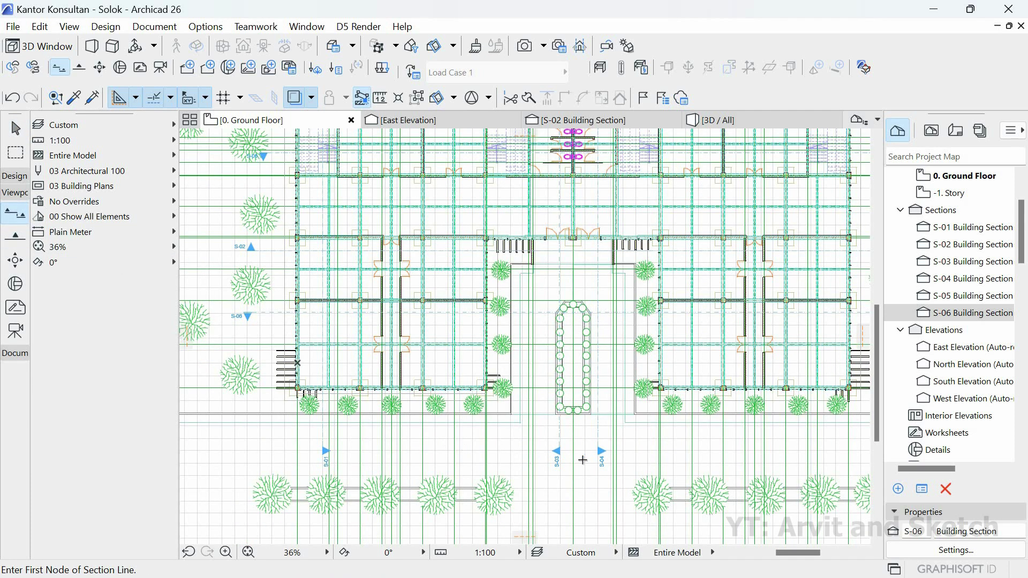
scroll(602, 423, down, 2)
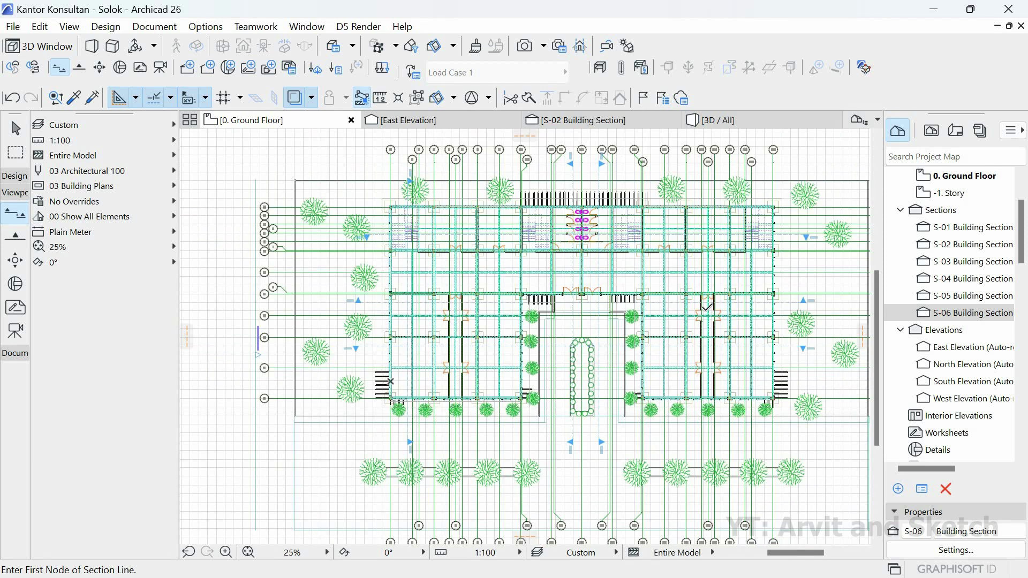
scroll(704, 308, up, 1)
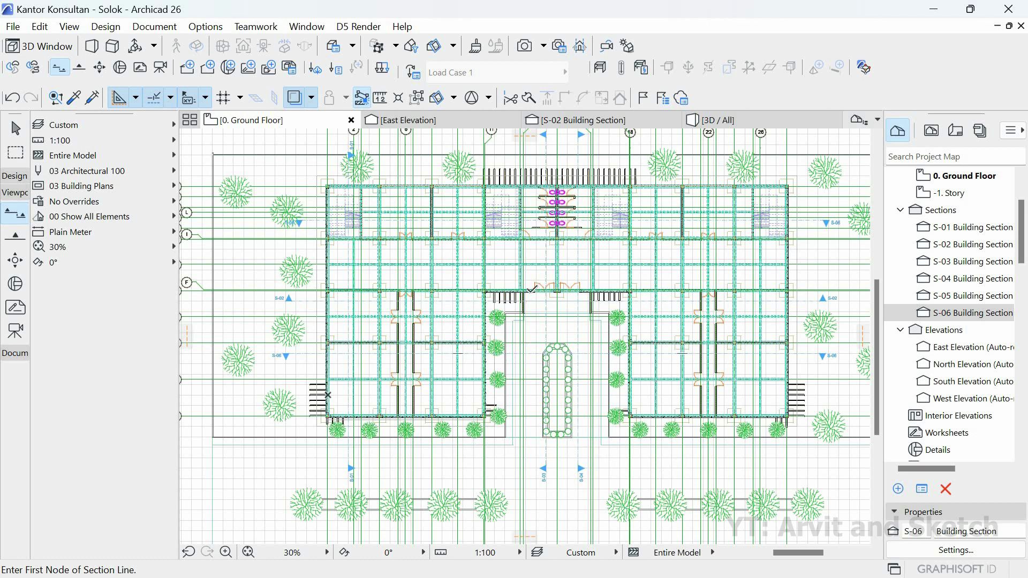
key(Escape)
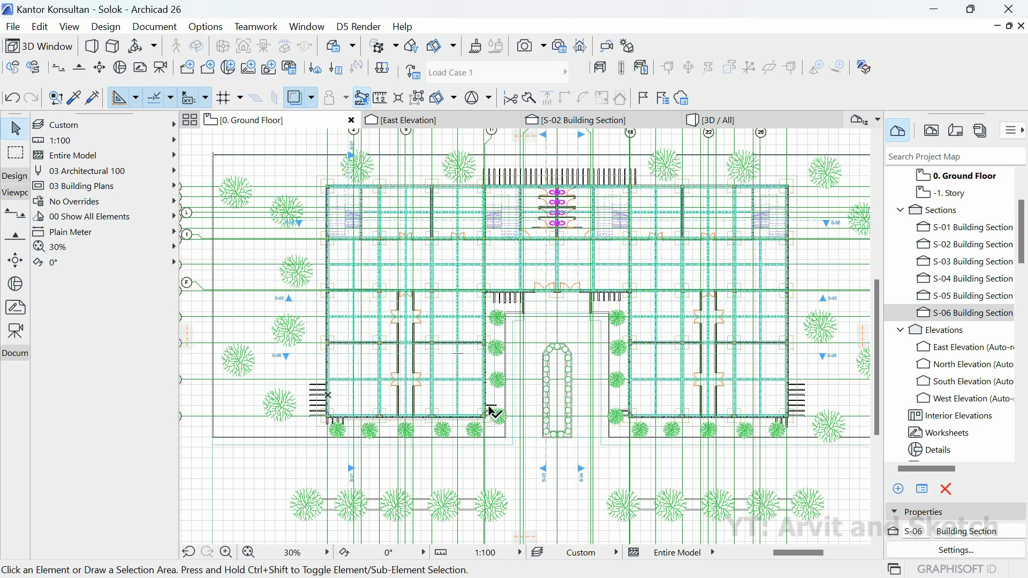
- Stretch the west ends of section lines S-05 and S-02 farther outward from the building
click(248, 552)
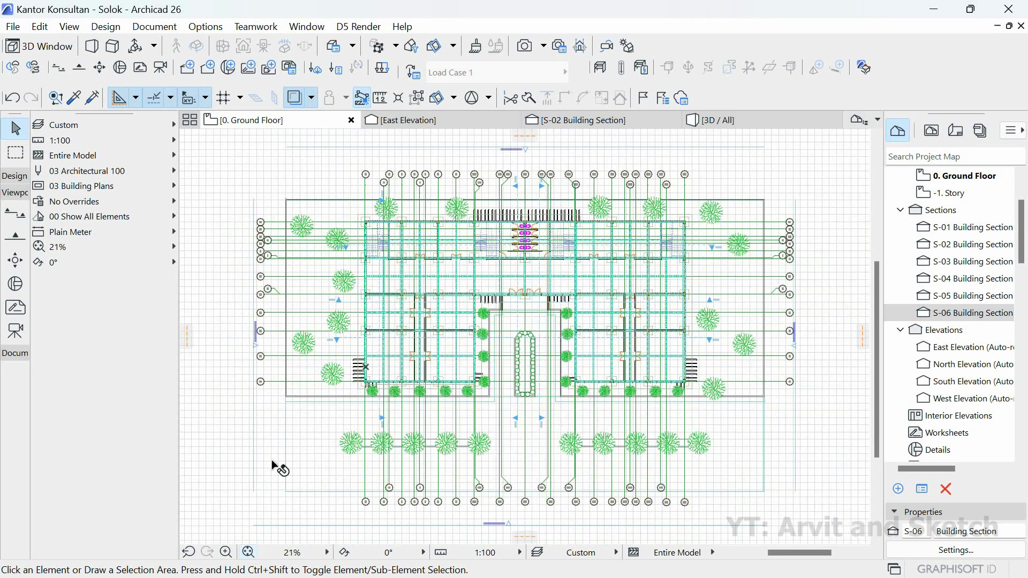
scroll(351, 260, up, 4)
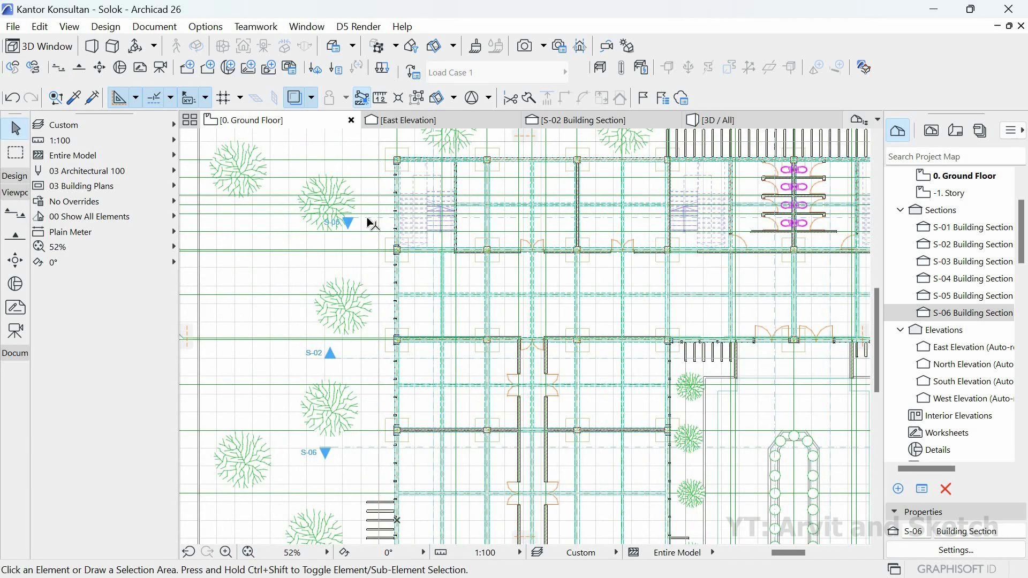
click(348, 218)
middle_drag(357, 230, 449, 256)
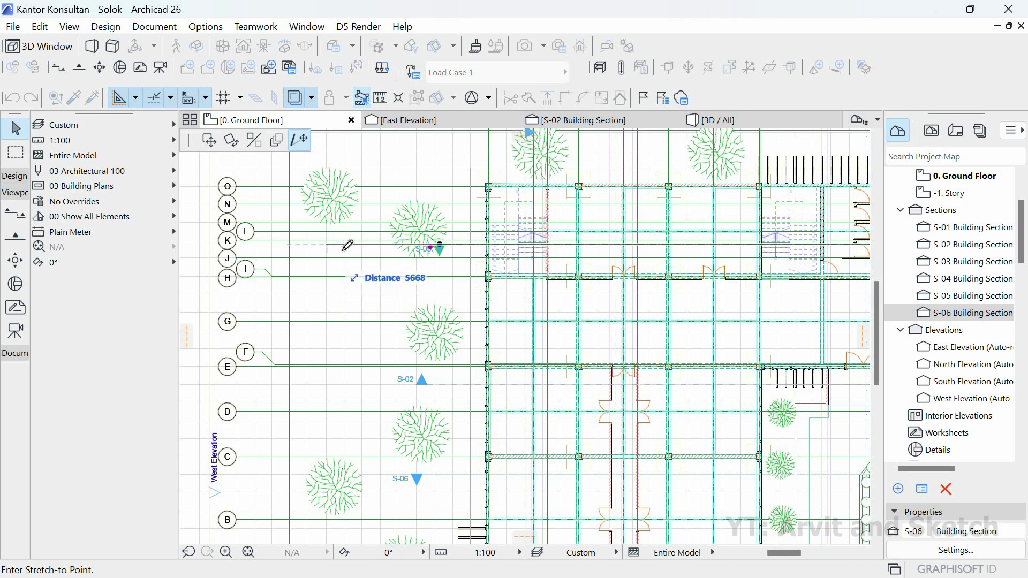
click(354, 312)
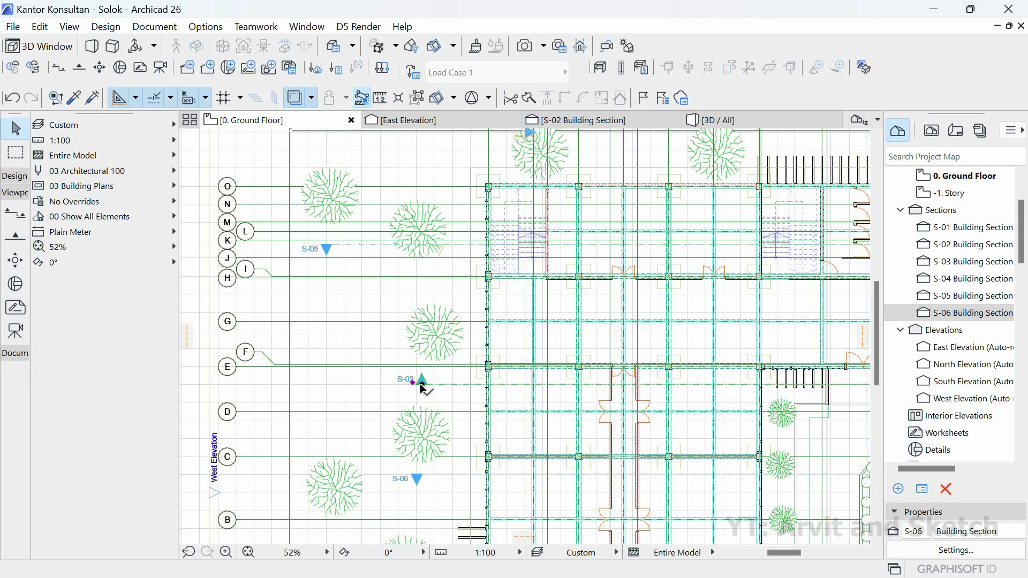
click(421, 384)
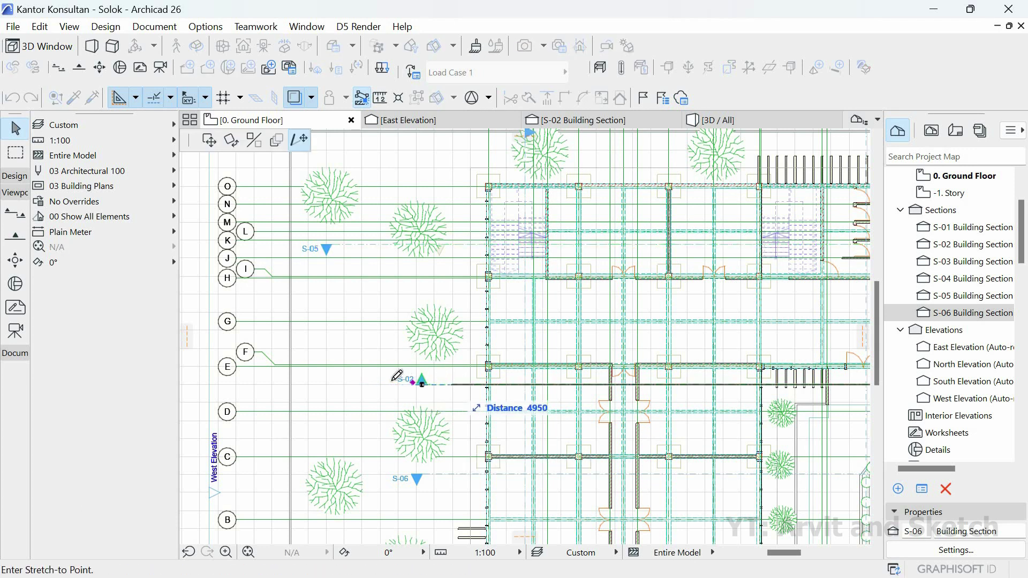
click(381, 384)
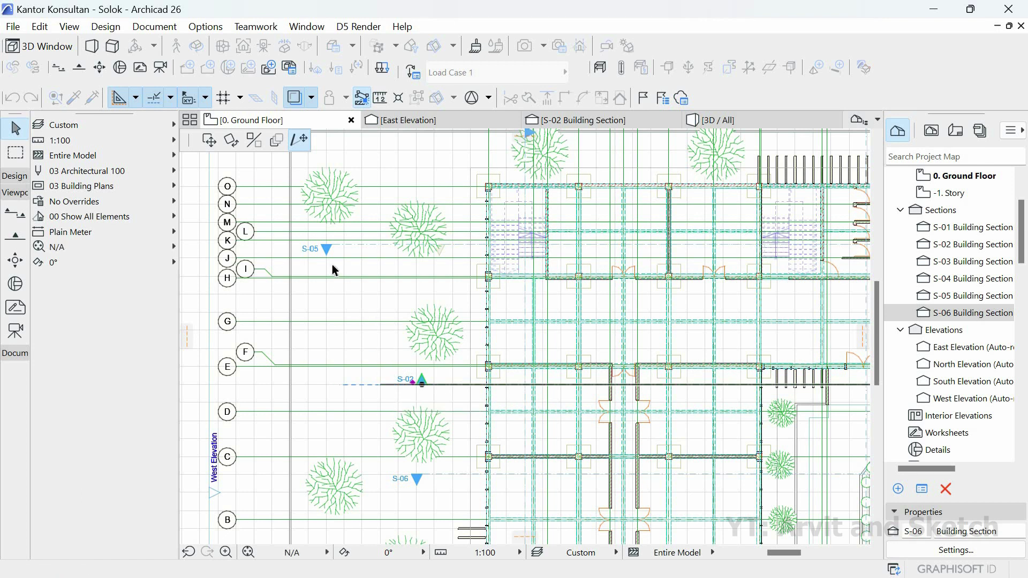
- Pull the west end of section line S-05 back in line with S-02's marker, and shift section line S-06 west to match
click(327, 248)
click(326, 244)
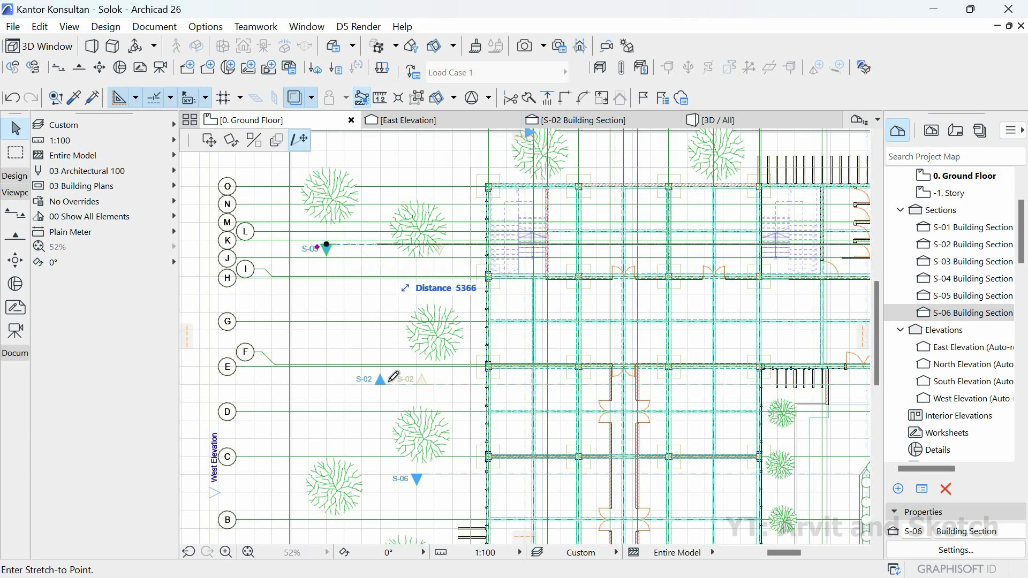
click(421, 478)
click(420, 475)
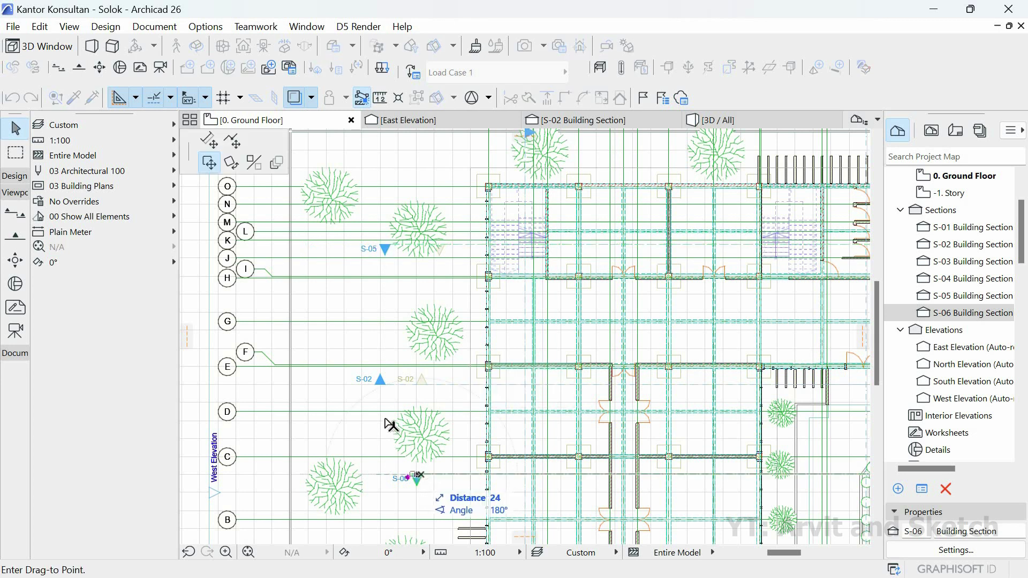
click(385, 475)
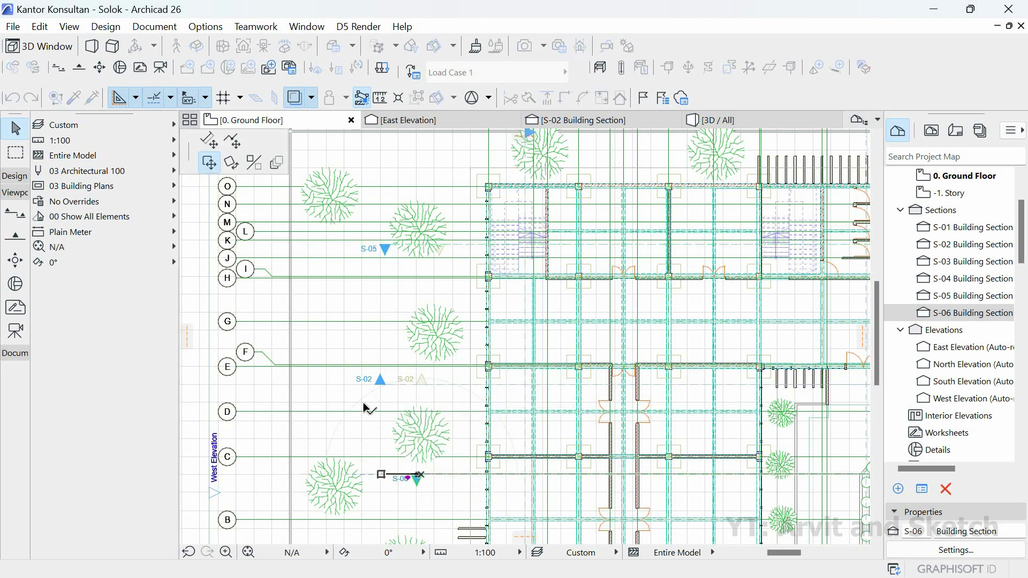
- Stretch the east end of section line S-06 outward to line up with the east markers of S-02 and S-05
scroll(396, 408, down, 10)
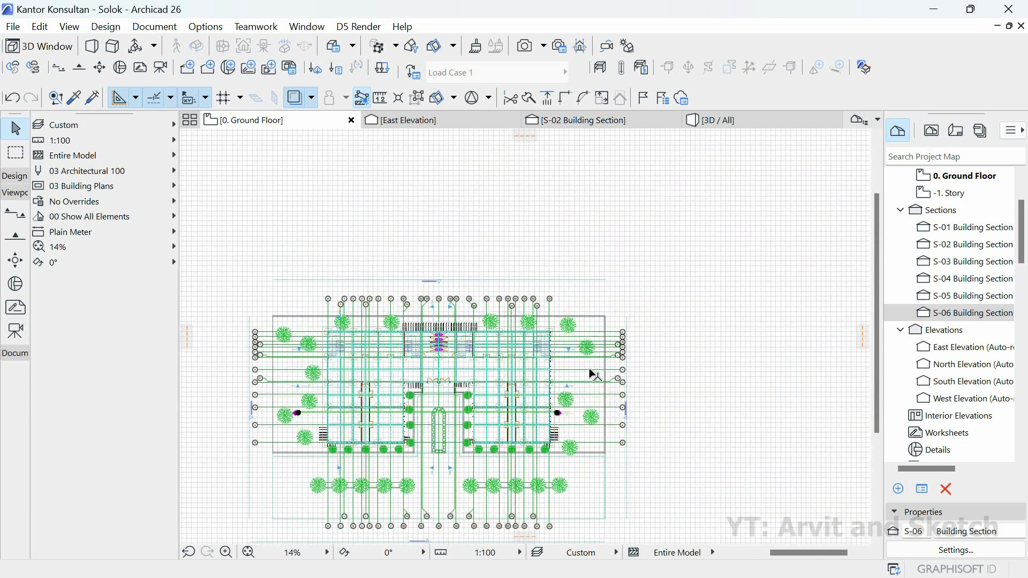
scroll(595, 371, up, 5)
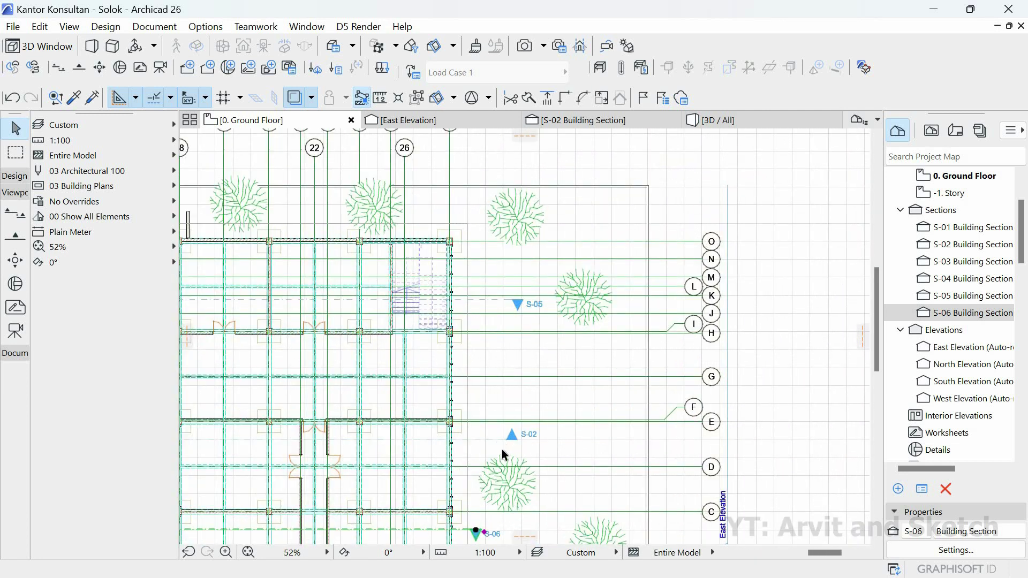
middle_drag(516, 417, 520, 380)
click(479, 493)
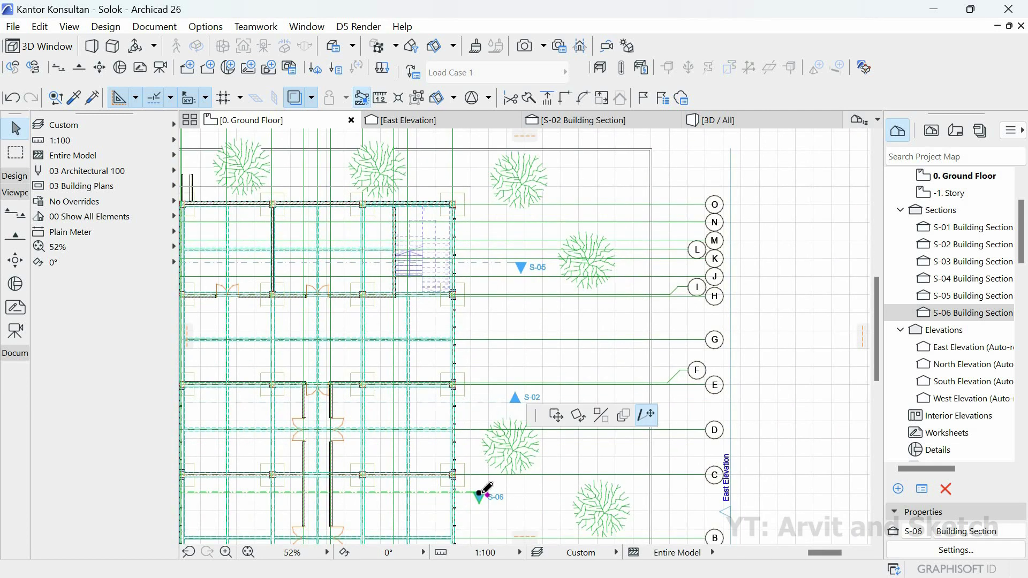
click(619, 373)
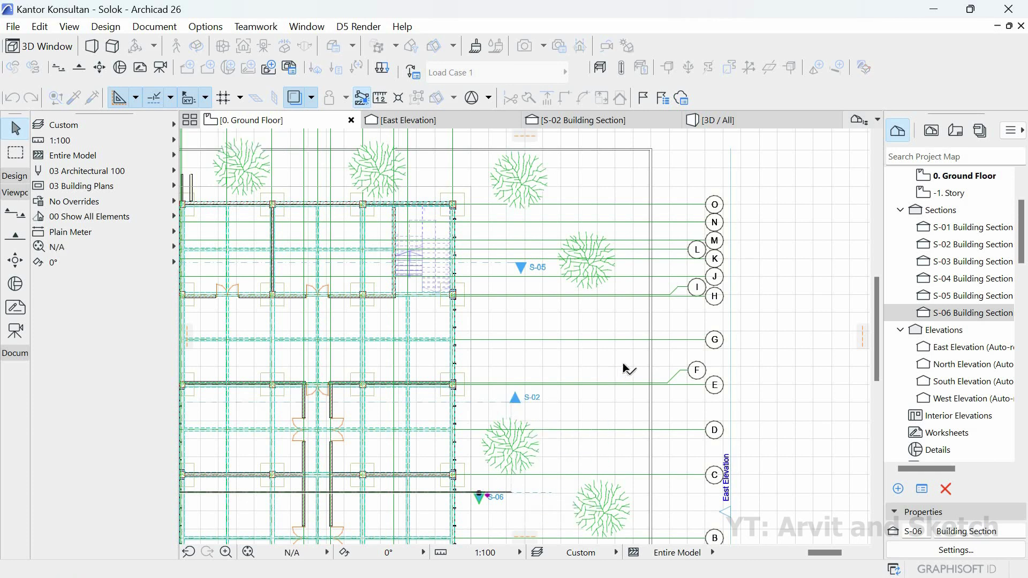
scroll(624, 373, down, 6)
scroll(378, 417, up, 1)
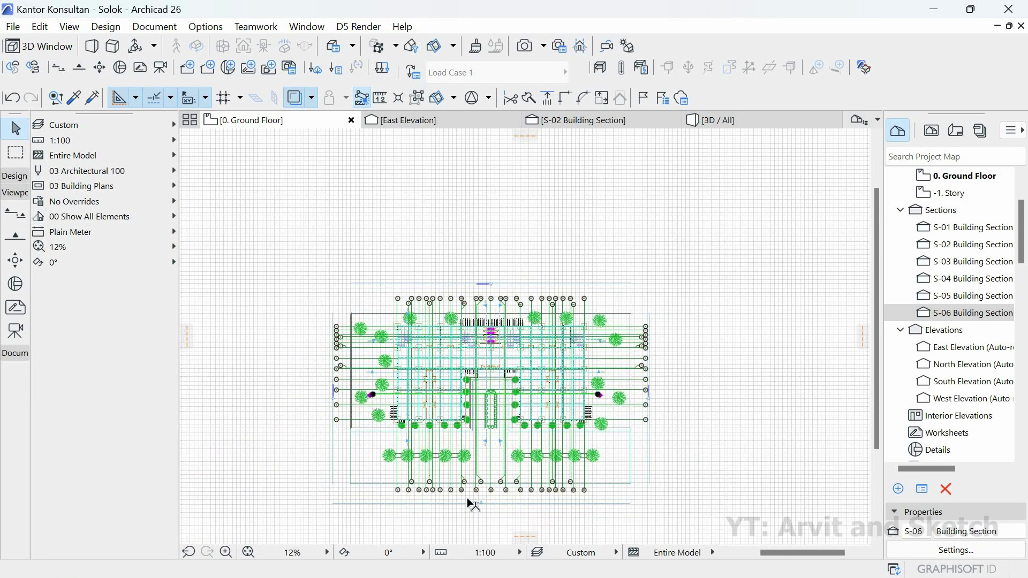
scroll(377, 469, up, 3)
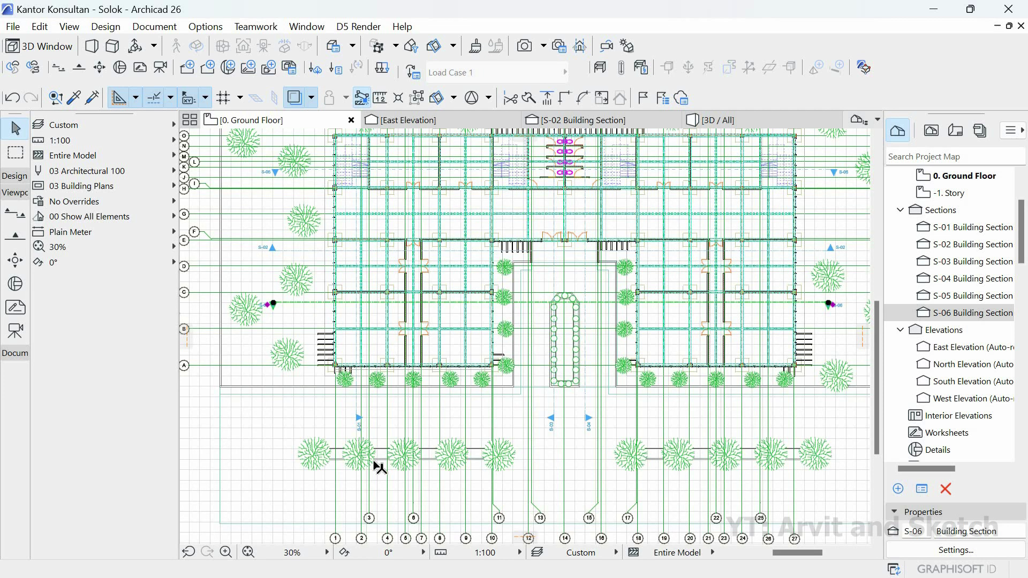
scroll(379, 468, up, 2)
scroll(519, 483, down, 4)
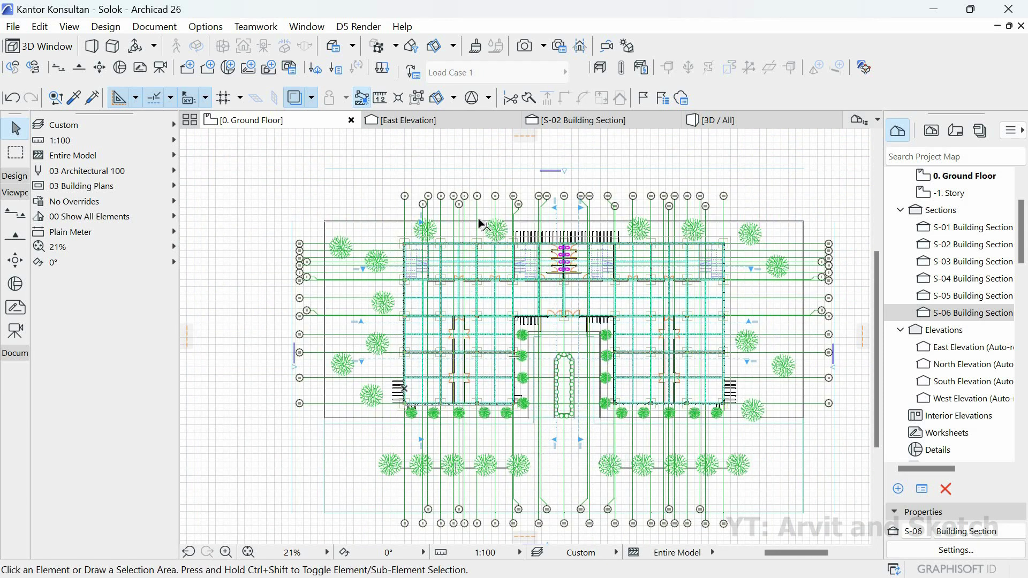
- Set the default text height for linear dimensions to 5 mm
click(248, 553)
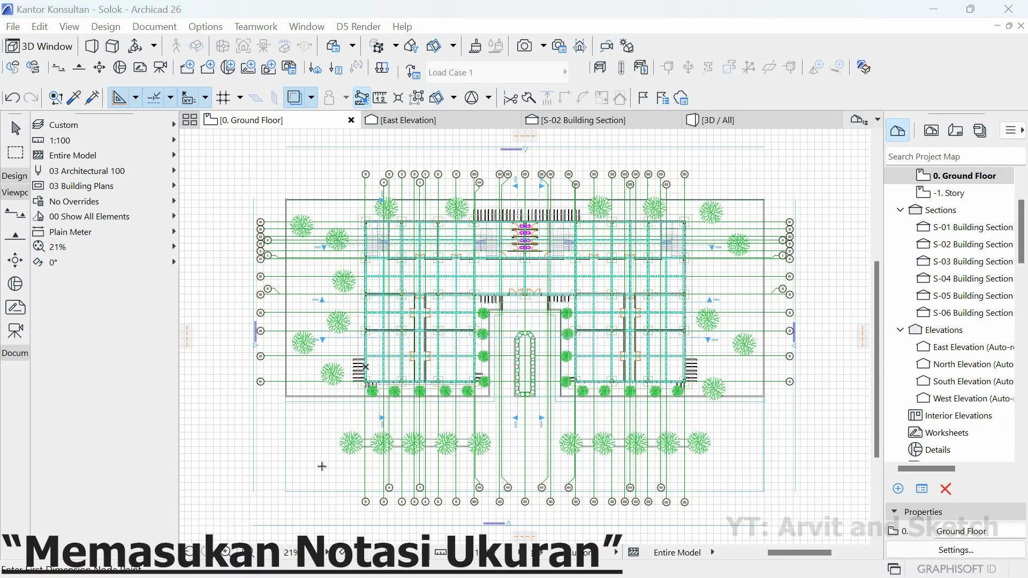
click(15, 176)
click(11, 211)
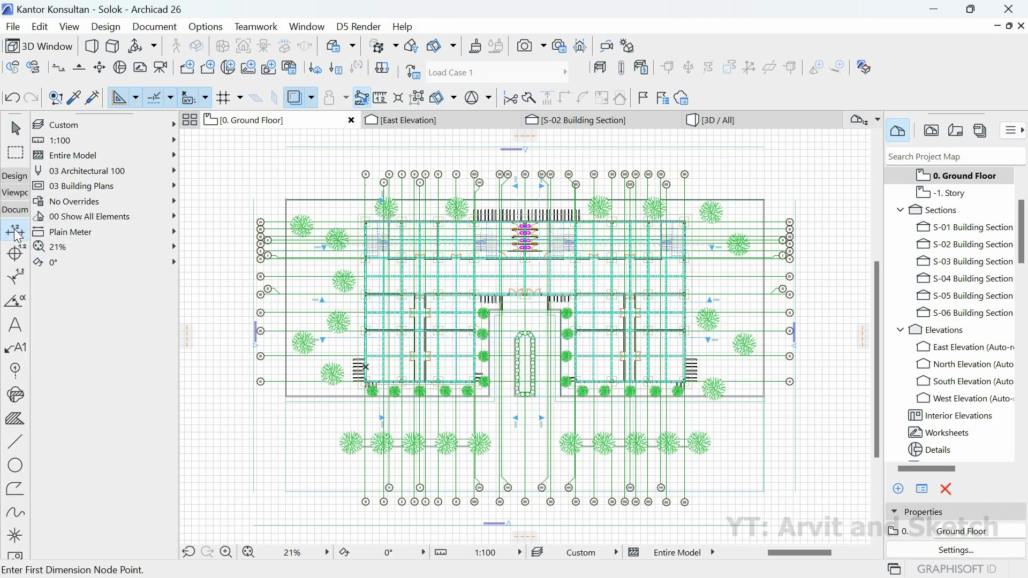
key(ctrl+t)
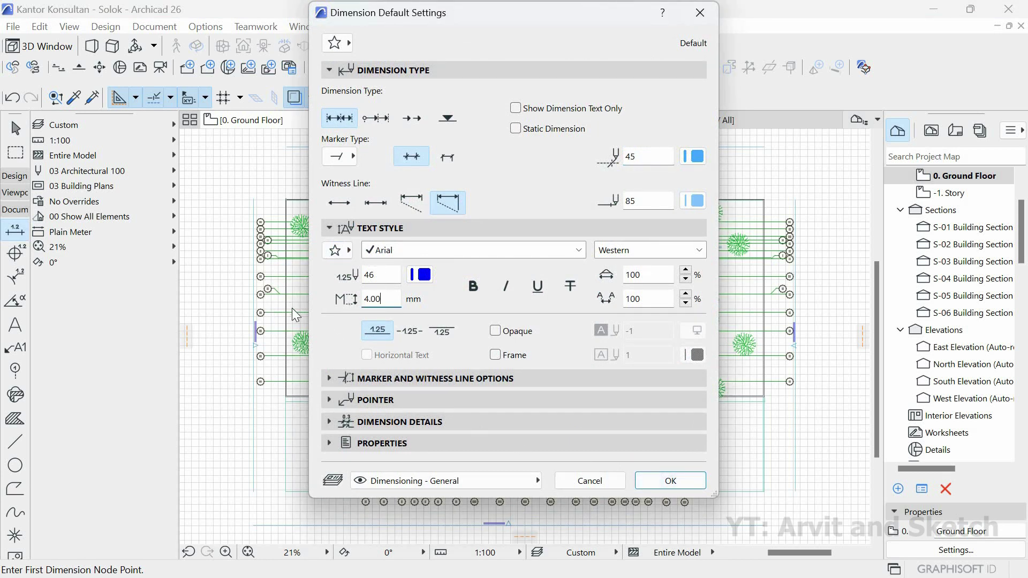
key(ctrl+a)
text(5)
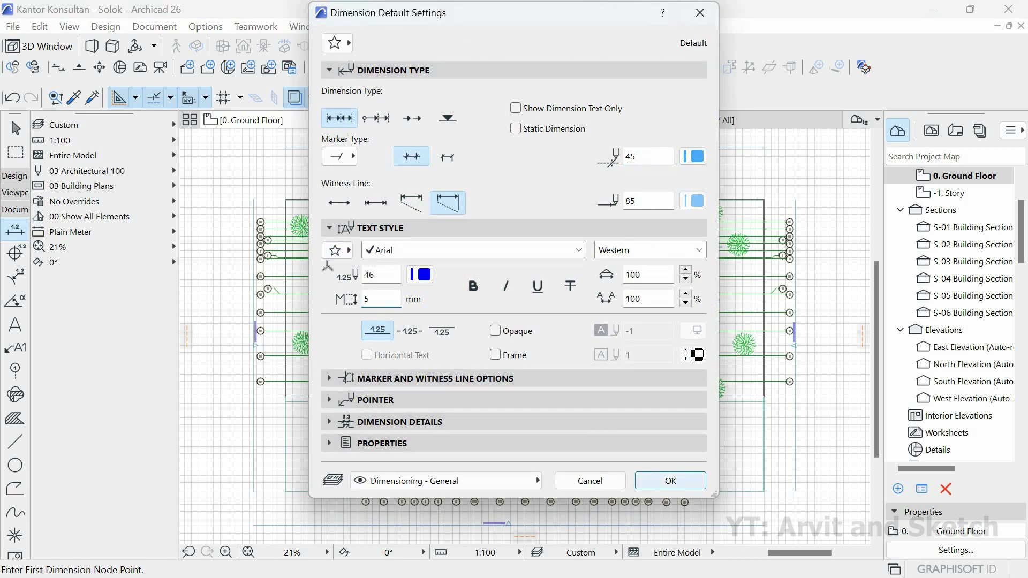
click(671, 480)
- Dimension the overall distance from grid line O to grid line A on the west side, between the grid bubbles and the site boundary
scroll(337, 217, up, 7)
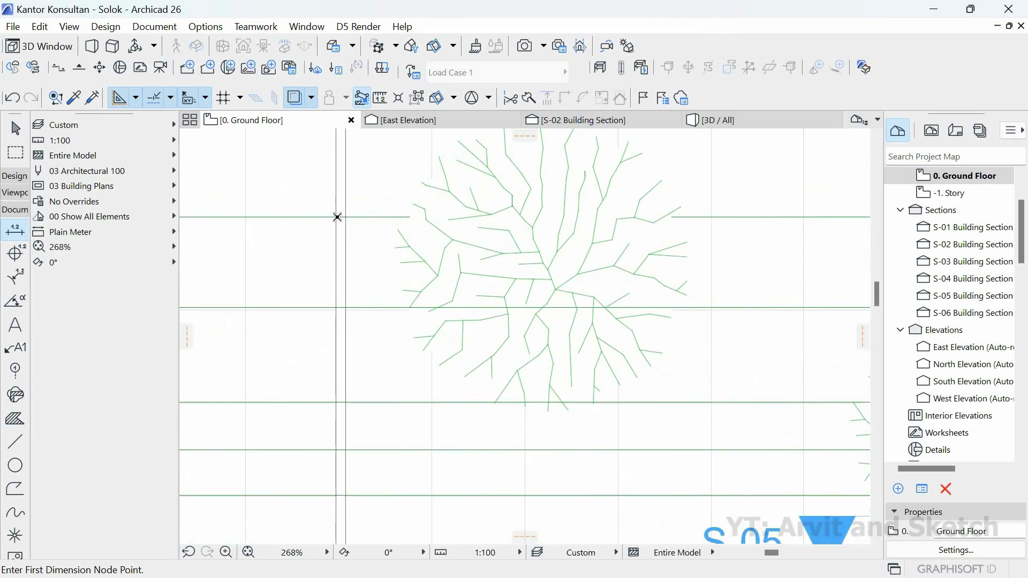
click(337, 214)
scroll(340, 268, down, 4)
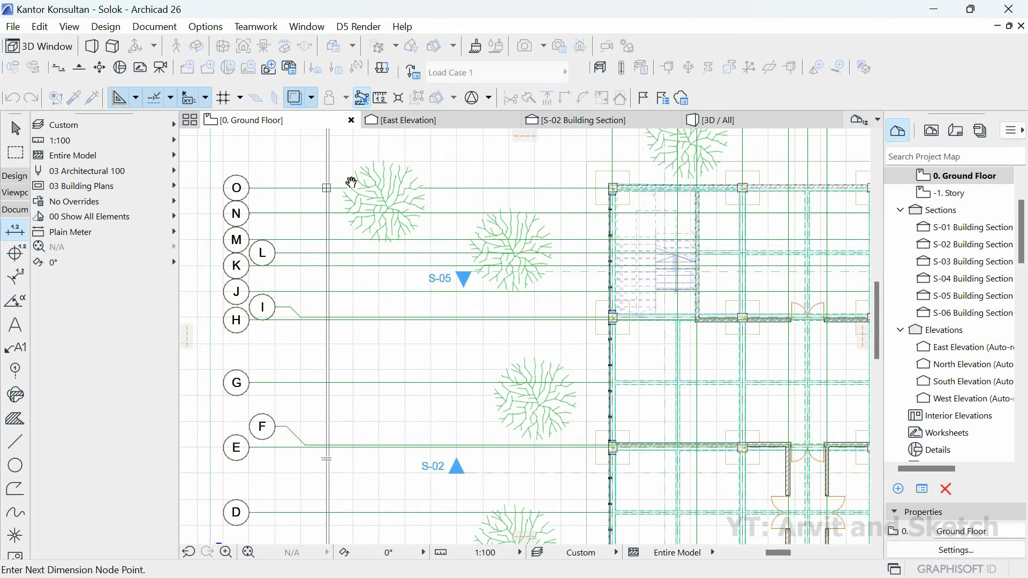
scroll(345, 471, down, 5)
scroll(345, 374, down, 5)
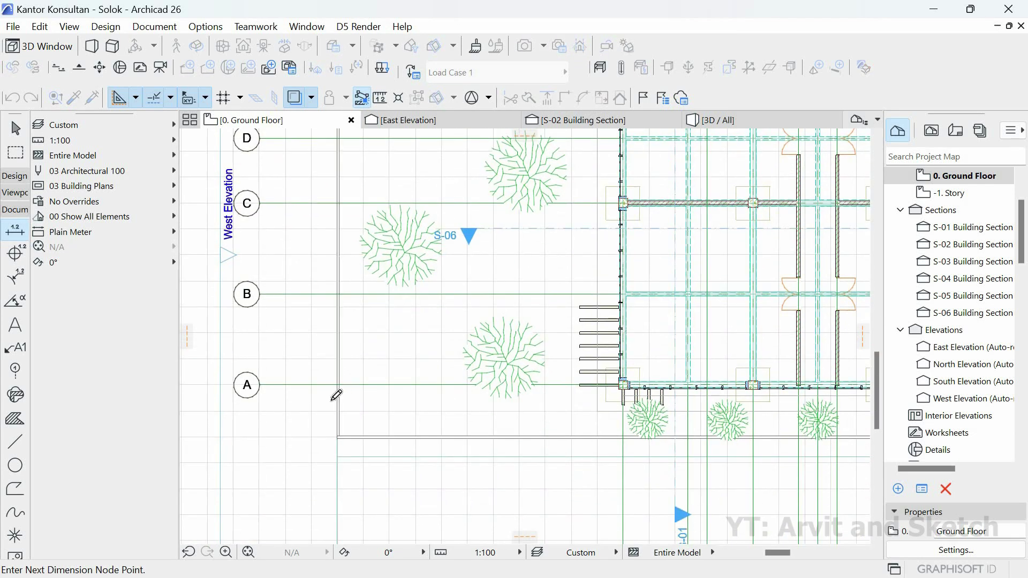
scroll(343, 380, up, 4)
click(340, 378)
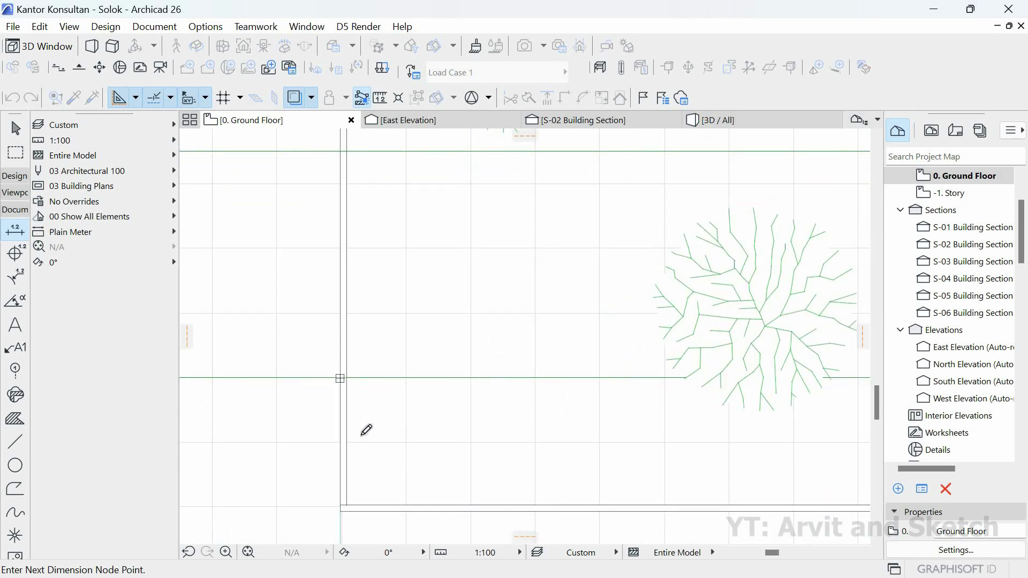
scroll(366, 430, down, 5)
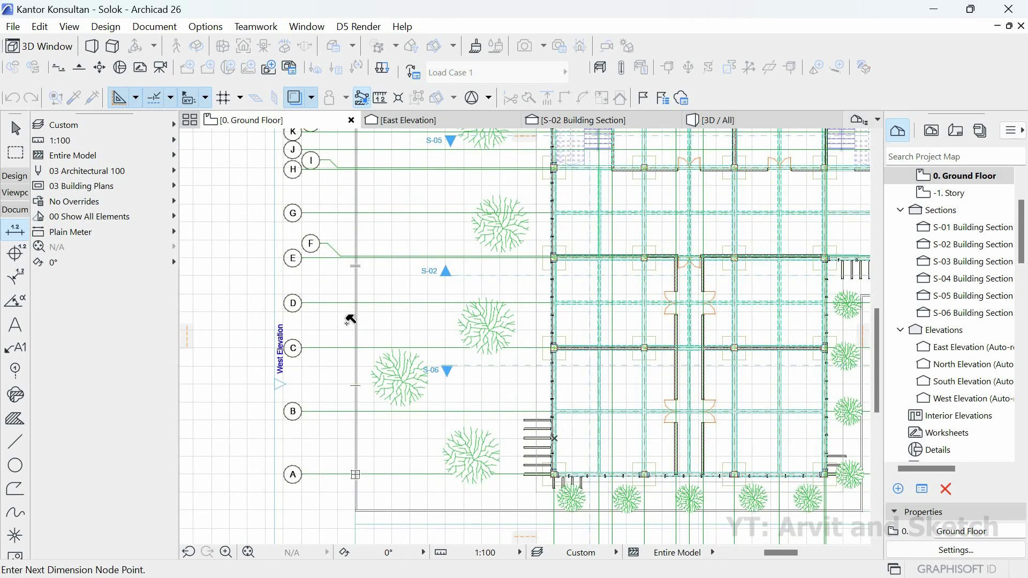
double_click(350, 320)
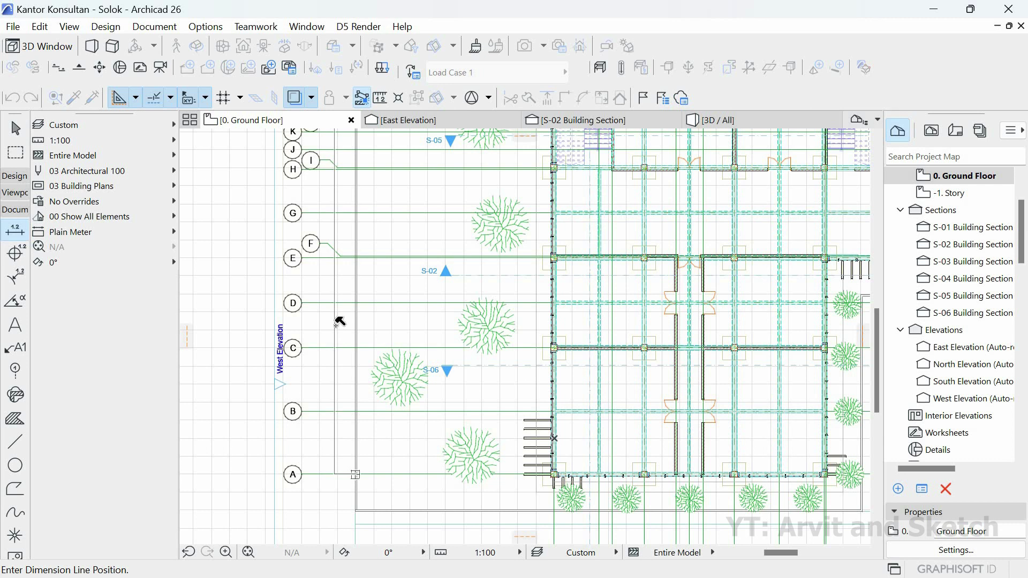
click(291, 357)
scroll(388, 346, down, 5)
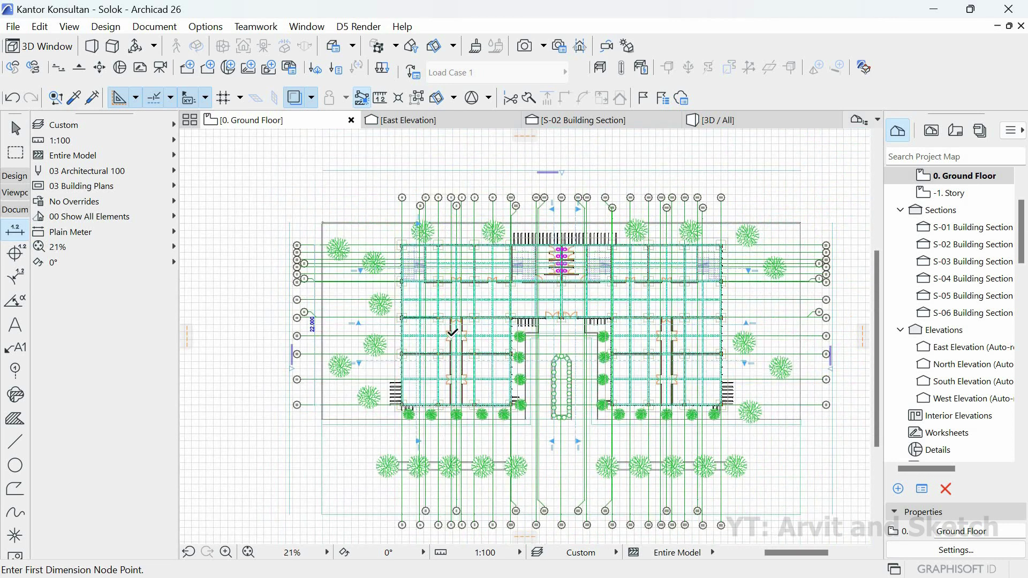
- Dimension the overall distance from grid line 1 to grid line 27 on the north side, between the grid bubbles and the site boundary
middle_drag(419, 396, 347, 428)
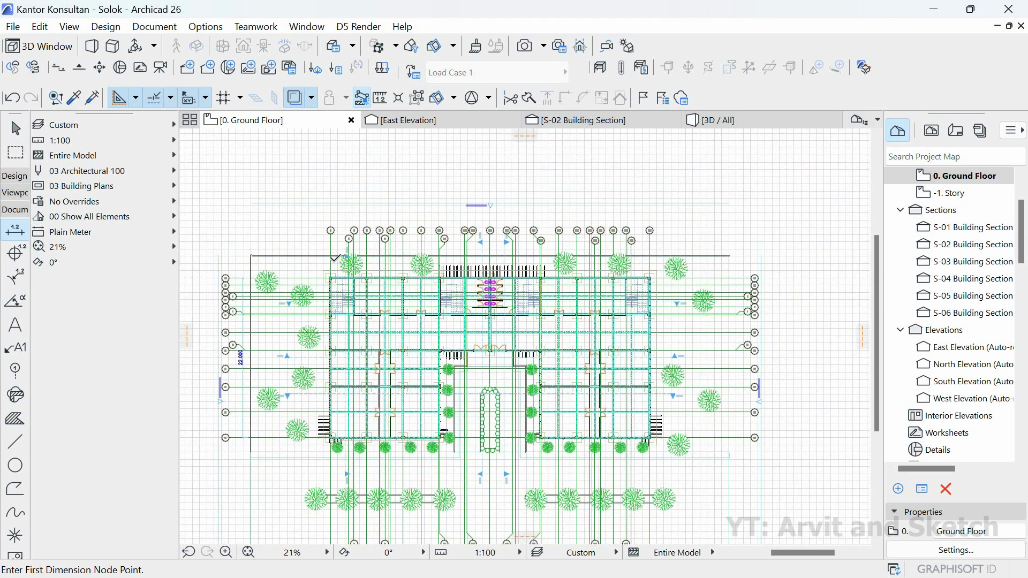
scroll(334, 258, up, 10)
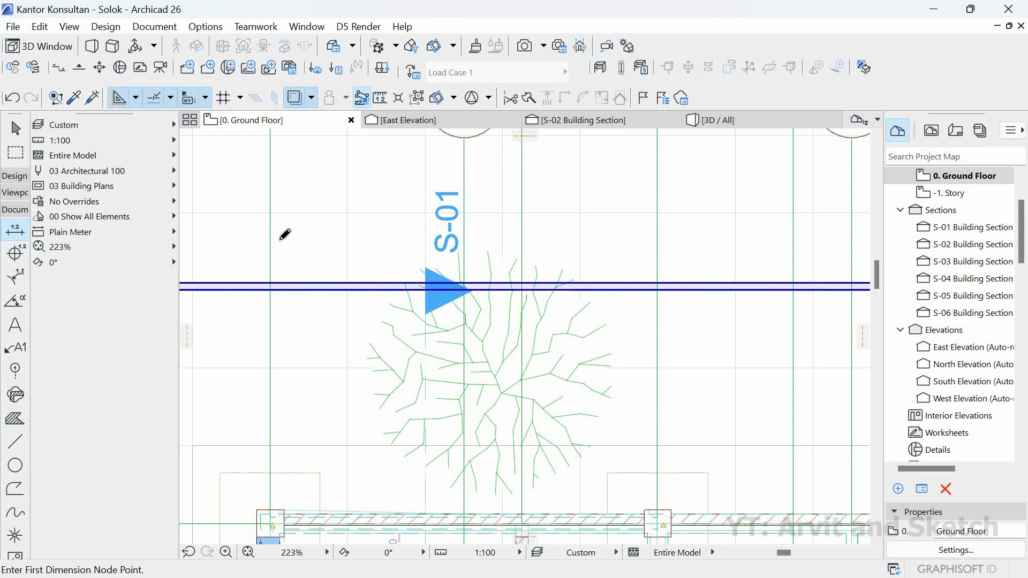
click(270, 283)
scroll(284, 242, down, 7)
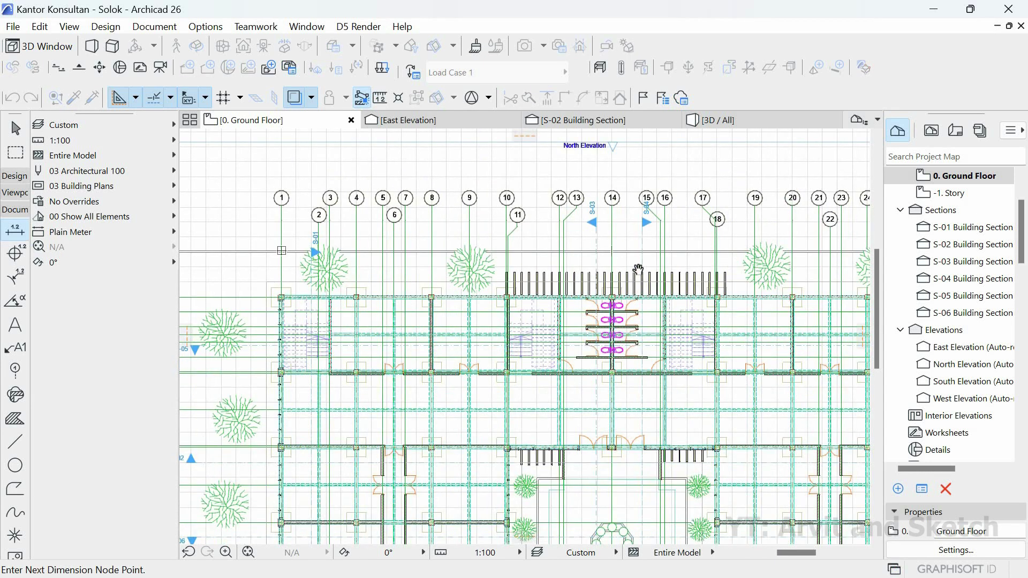
mouse_move(638, 269)
middle_down()
mouse_move(394, 299)
mouse_move(516, 284)
mouse_move(638, 290)
middle_up()
scroll(696, 286, up, 5)
click(696, 266)
scroll(405, 288, down, 1)
scroll(488, 286, down, 2)
double_click(440, 263)
click(436, 251)
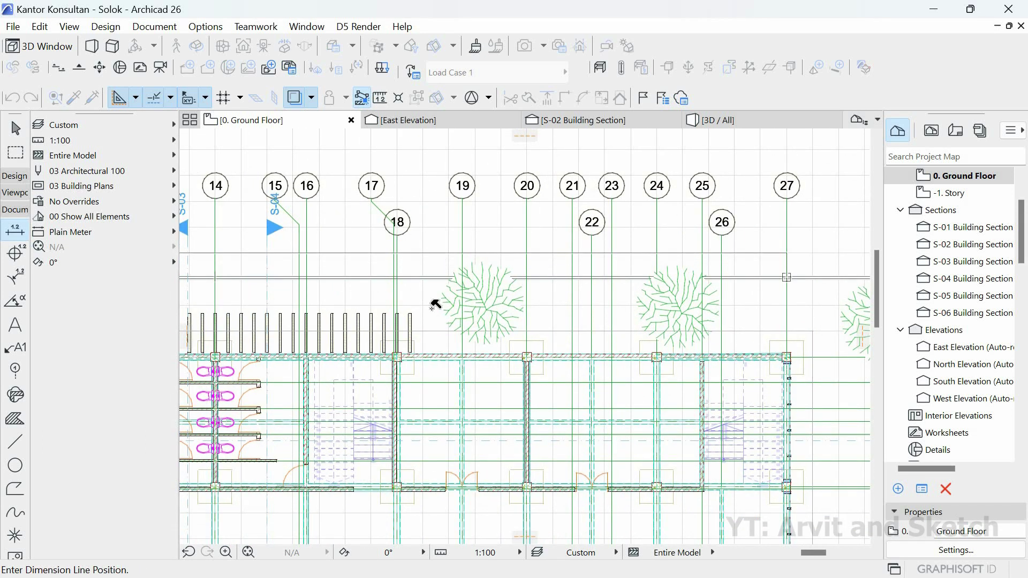
scroll(462, 297, down, 5)
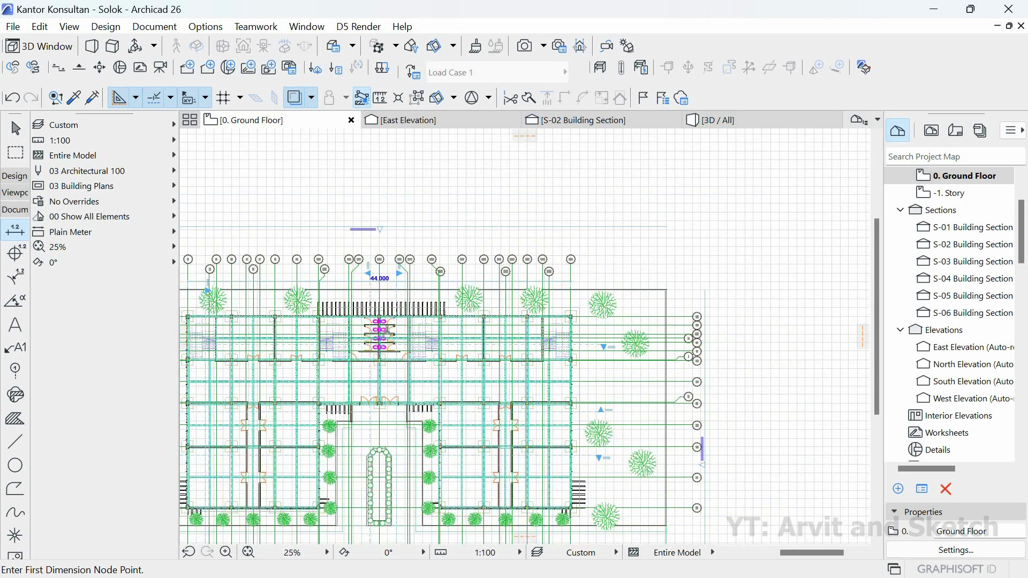
key(Escape)
scroll(391, 287, up, 6)
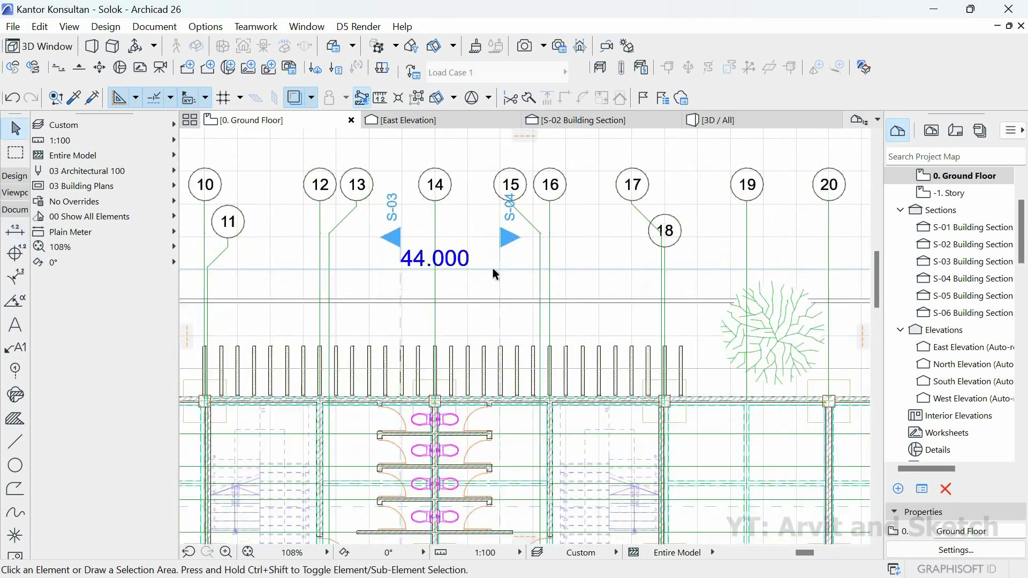
scroll(435, 258, down, 4)
scroll(434, 256, down, 3)
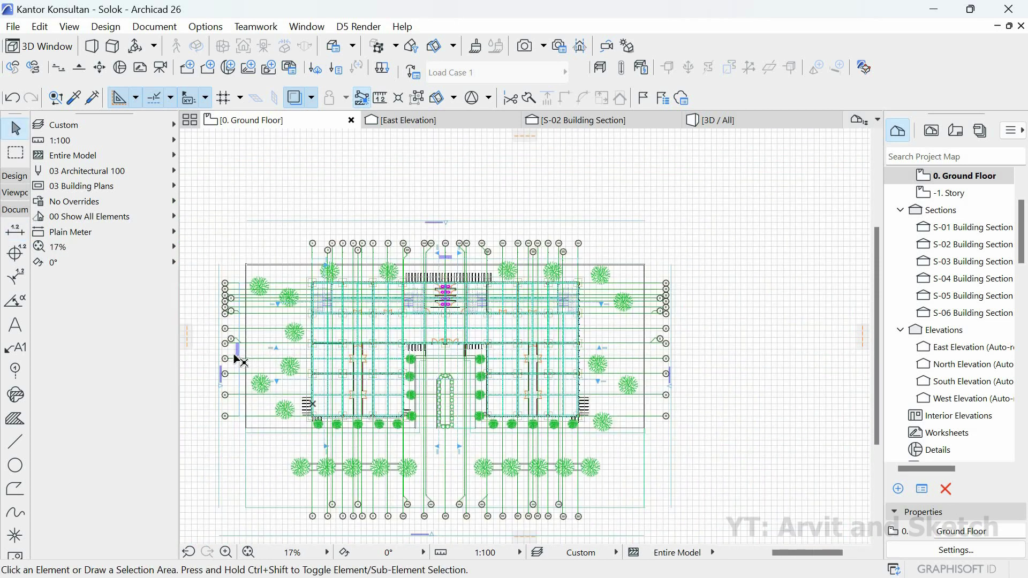
scroll(236, 356, up, 6)
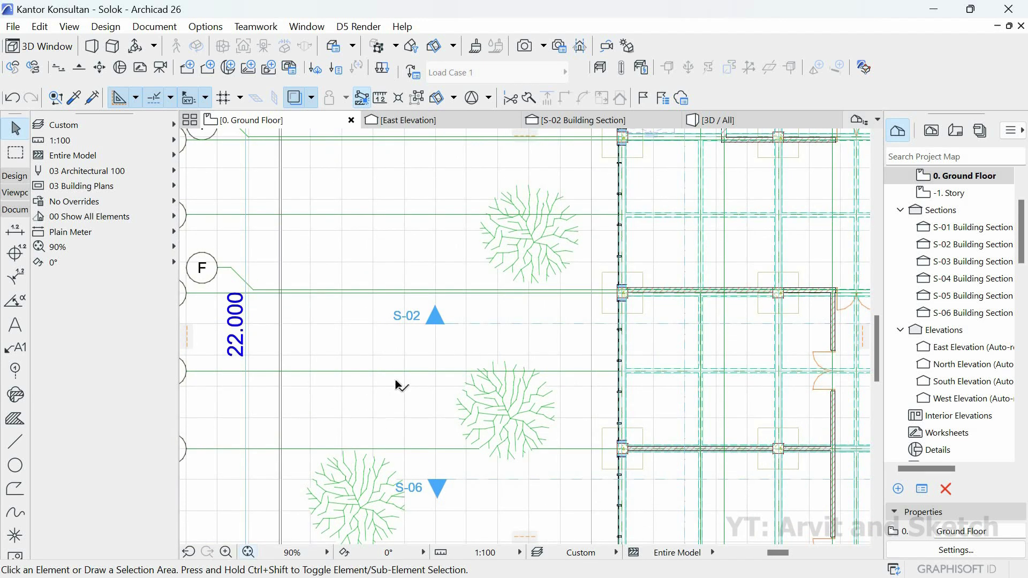
middle_click(310, 457)
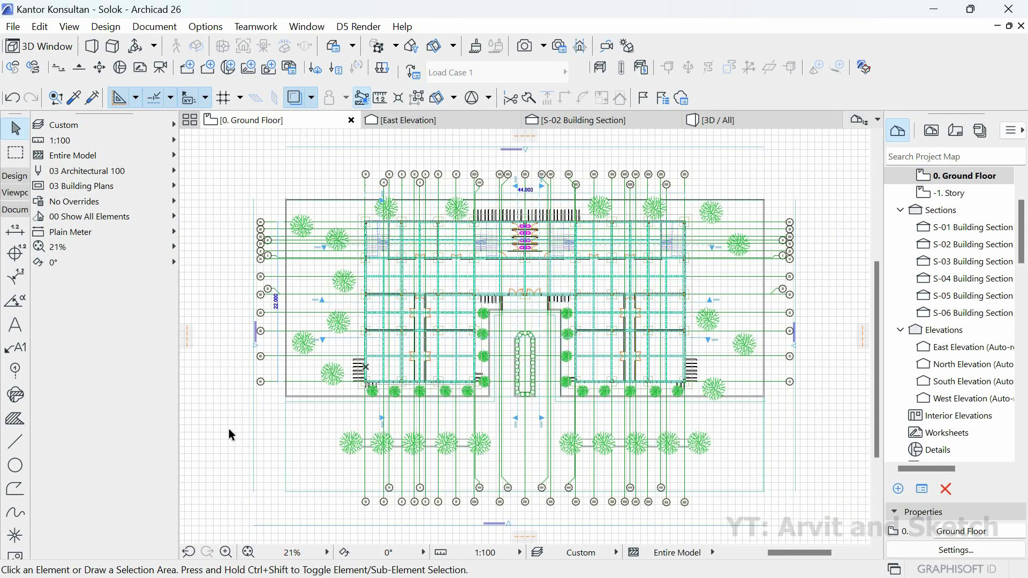
- Open the North Elevation and fit the whole drawing in the window
double_click(963, 367)
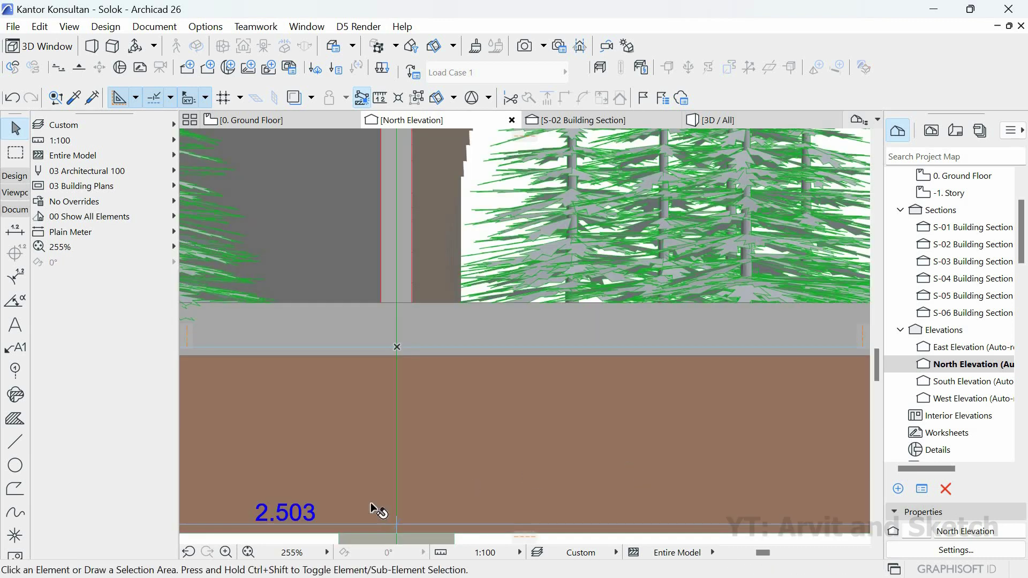
click(248, 552)
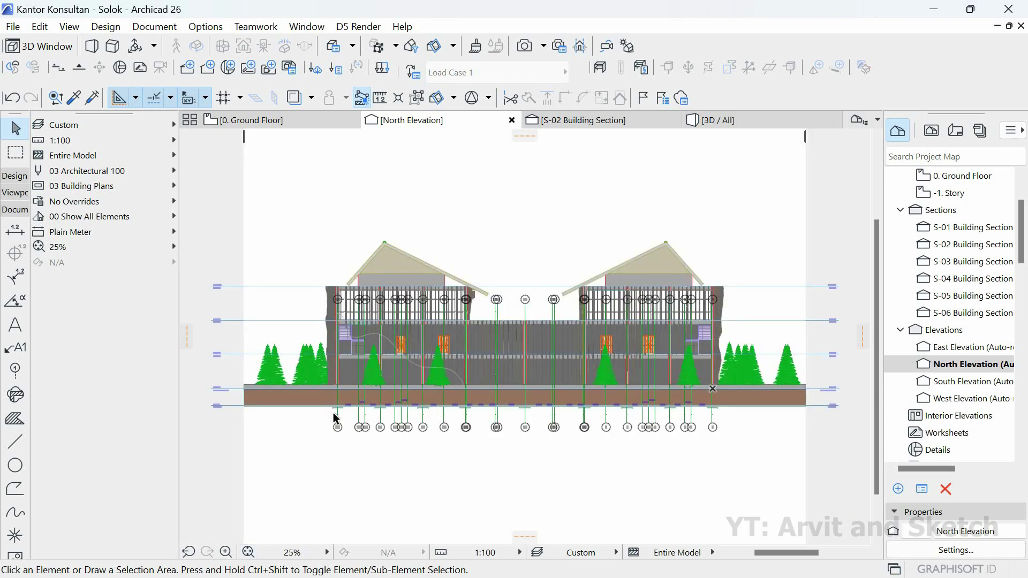
scroll(348, 419, up, 3)
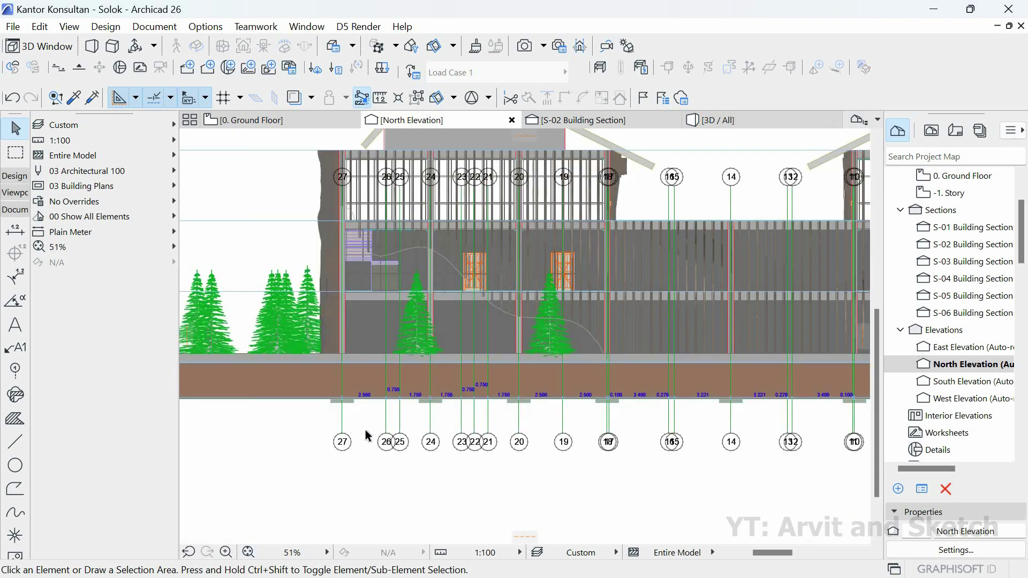
- Stretch the upper end of grid line 27 vertically so its bubble sits above the roof ridge
click(342, 424)
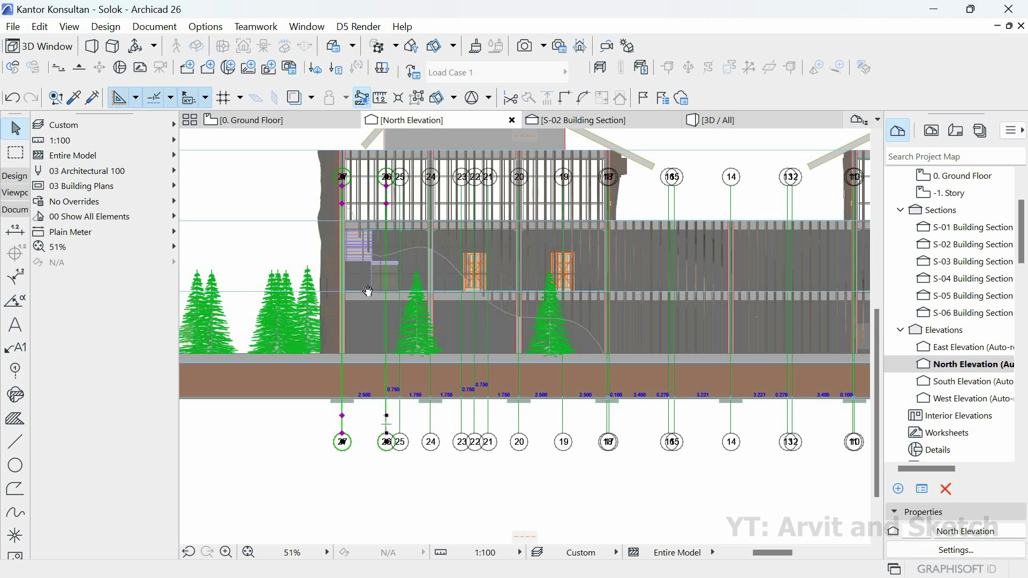
middle_drag(367, 291, 371, 355)
scroll(353, 243, up, 4)
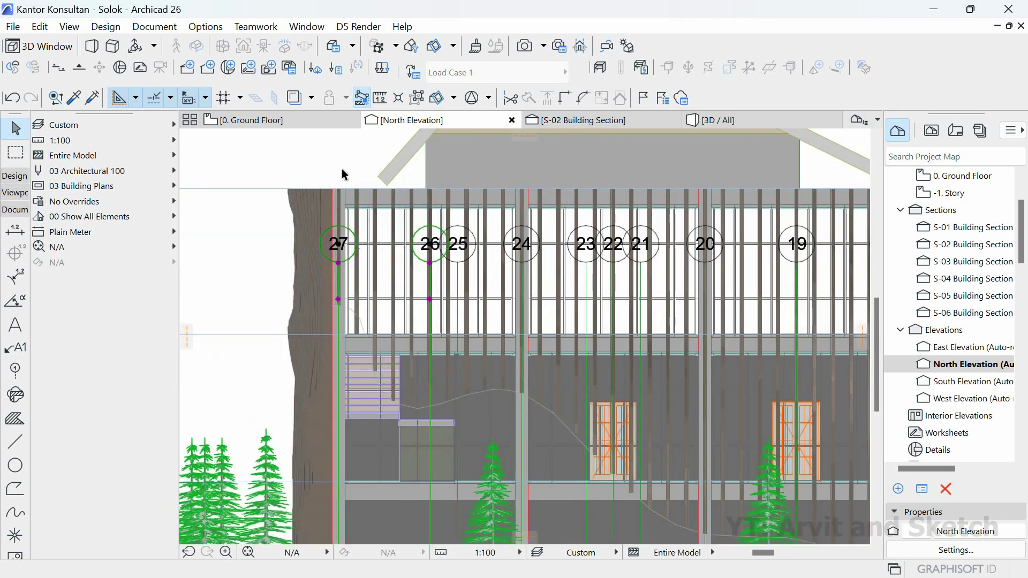
middle_drag(381, 247, 393, 334)
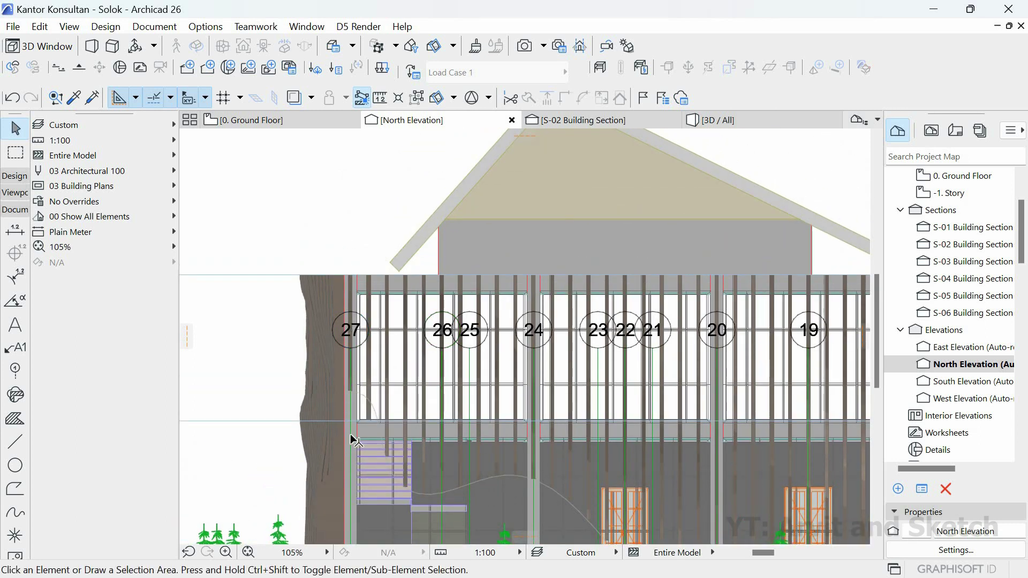
click(350, 350)
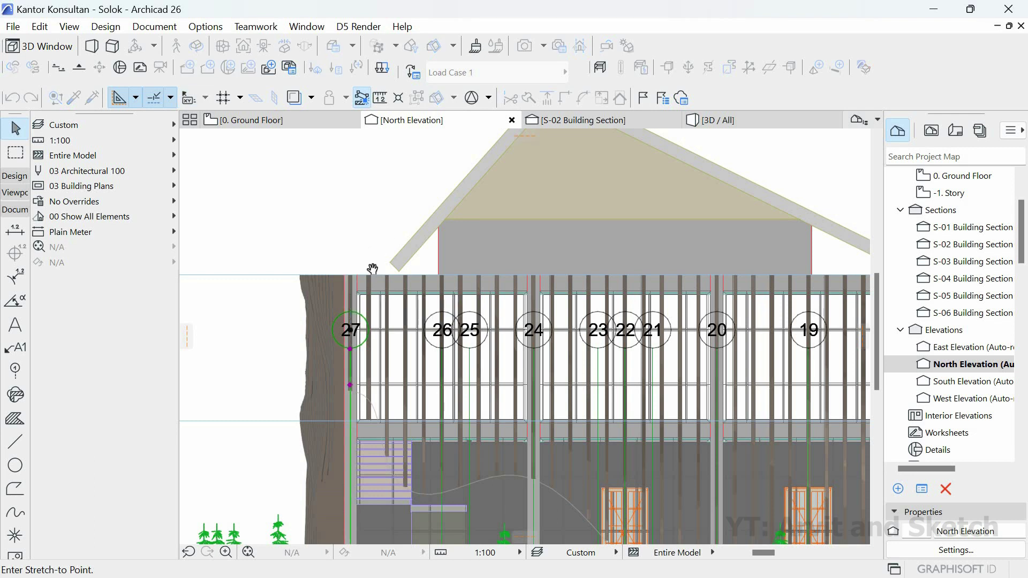
scroll(349, 327, down, 3)
middle_drag(349, 321, 338, 344)
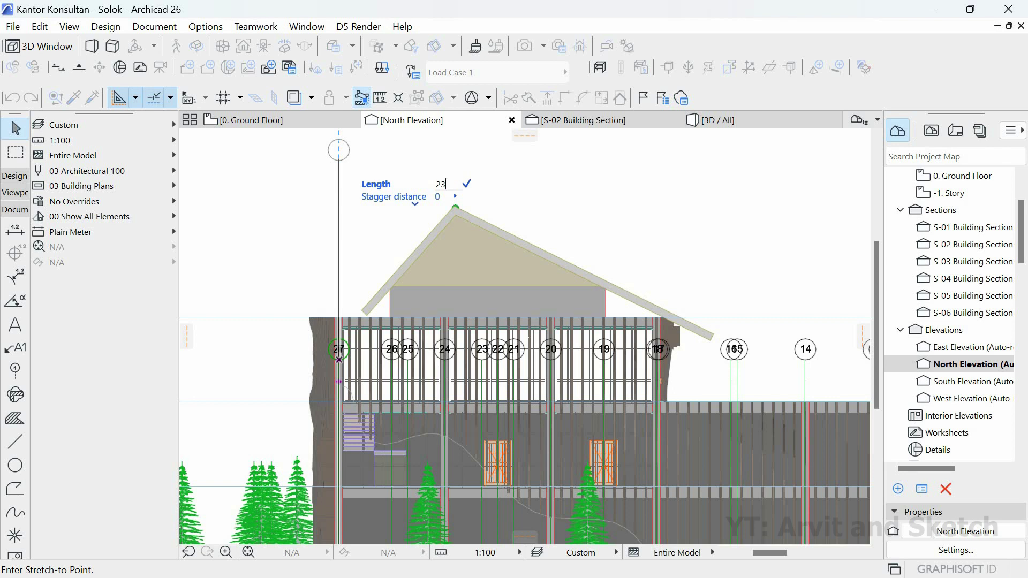
click(350, 183)
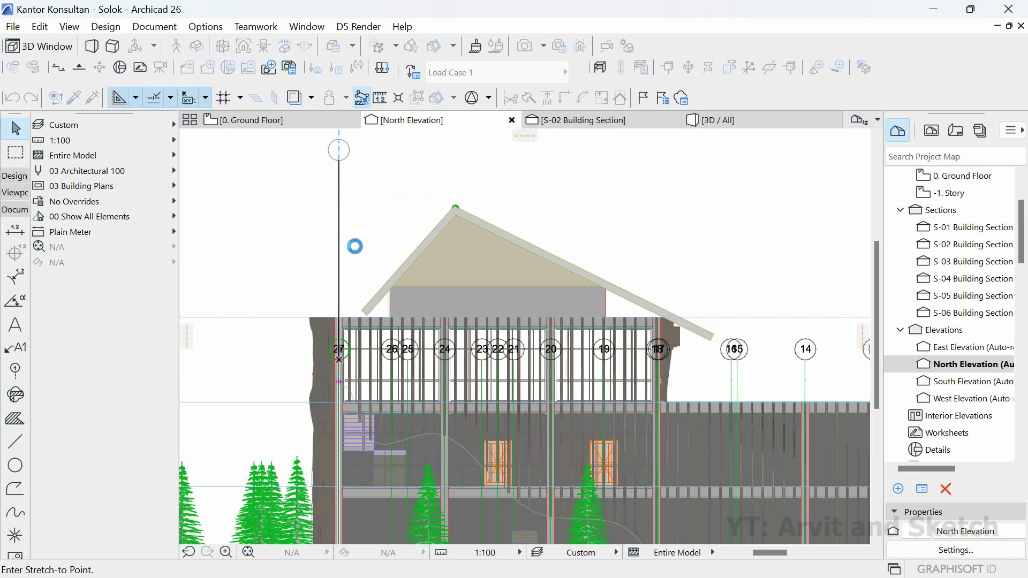
scroll(355, 245, down, 1)
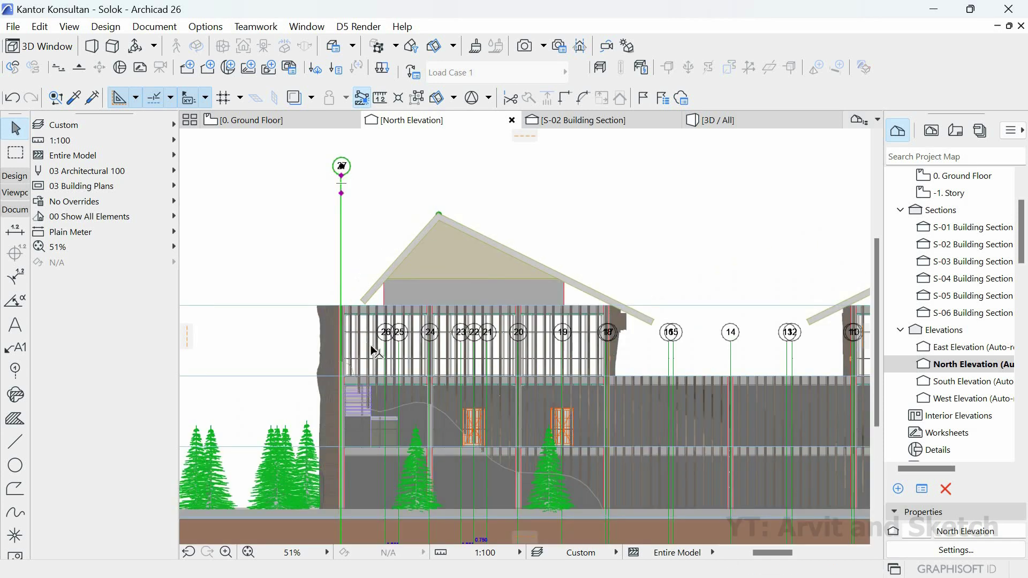
- Stretch the upper ends of grid lines 26, 25 and 24 above the roof, with 26 and 24 level with 27 and 25 slightly lower
click(387, 317)
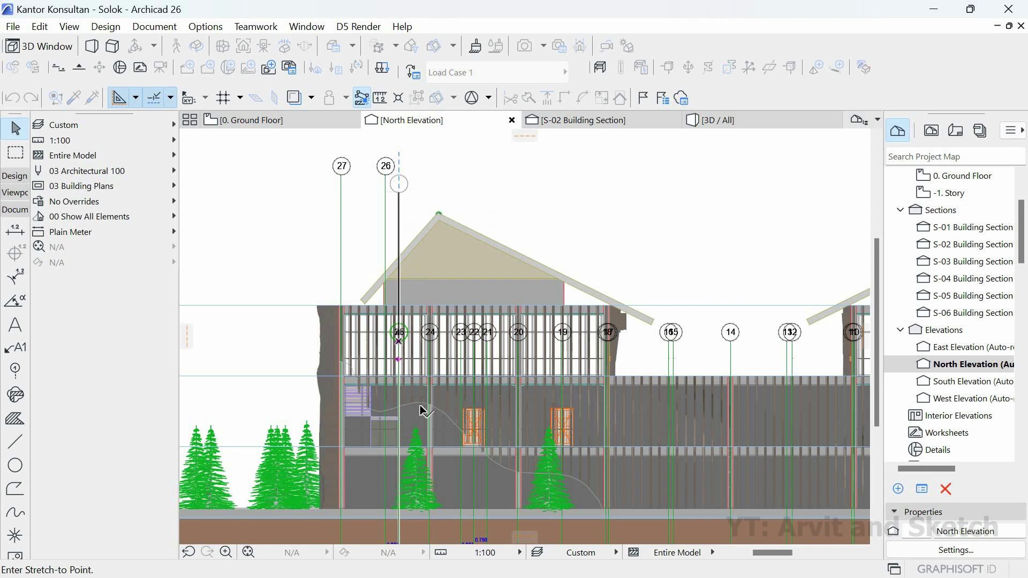
click(429, 439)
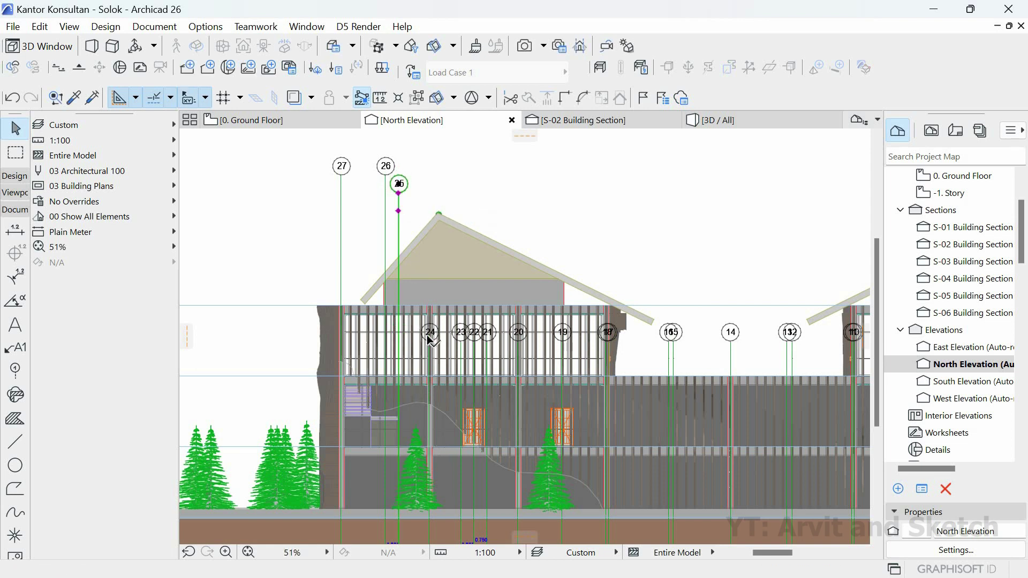
scroll(429, 339, up, 5)
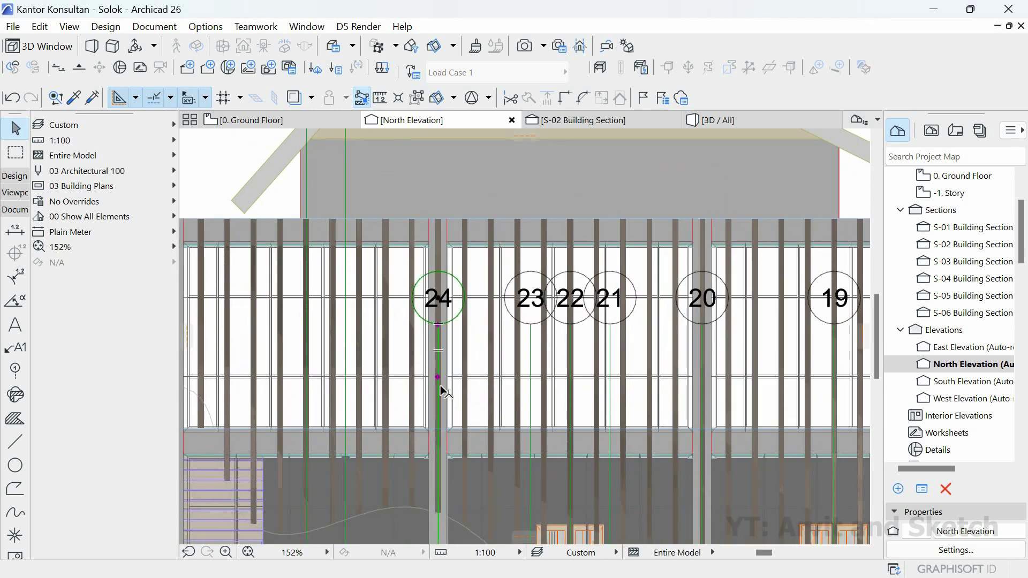
click(438, 378)
scroll(432, 247, down, 5)
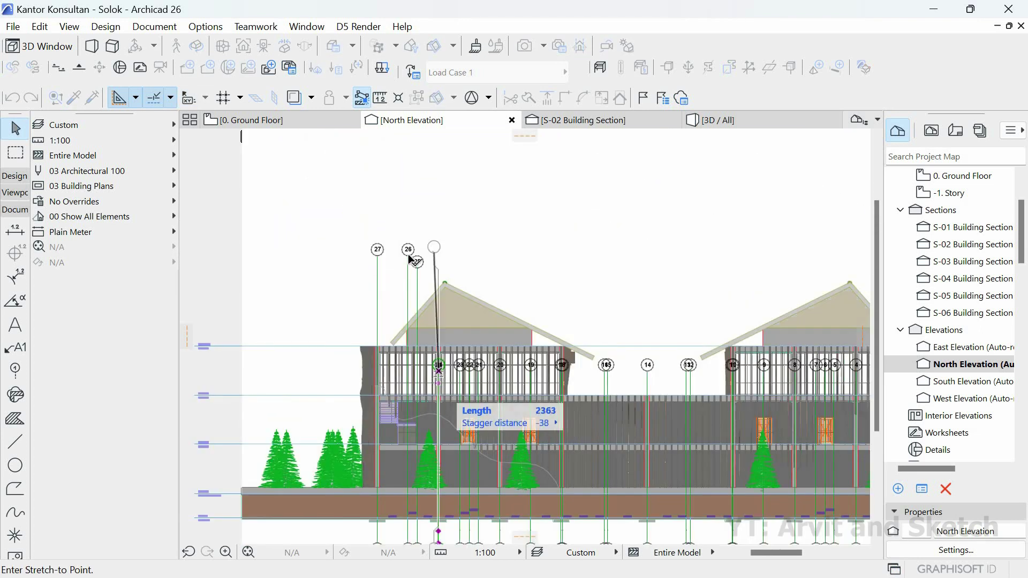
shift+click(408, 256)
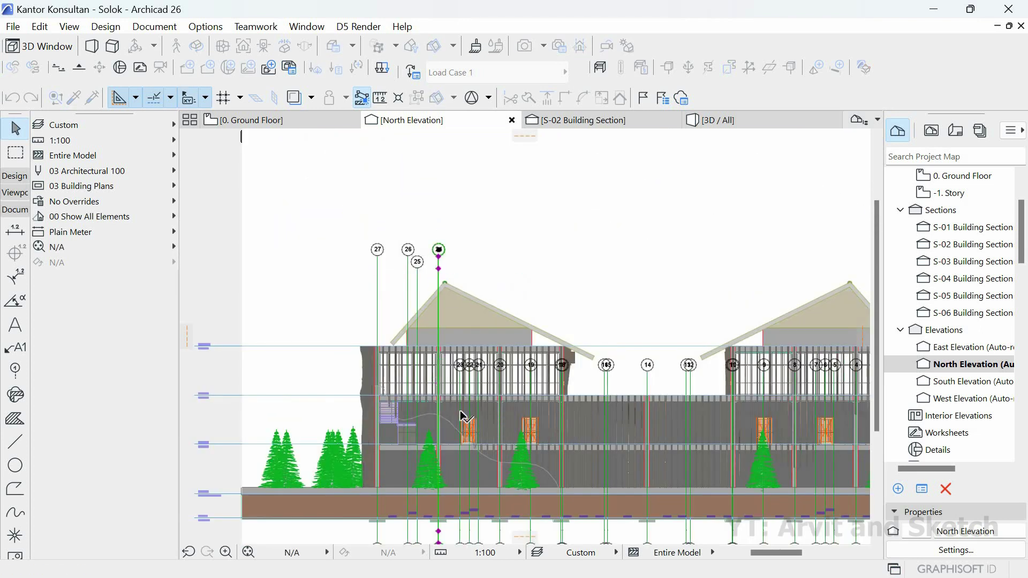
key(Escape)
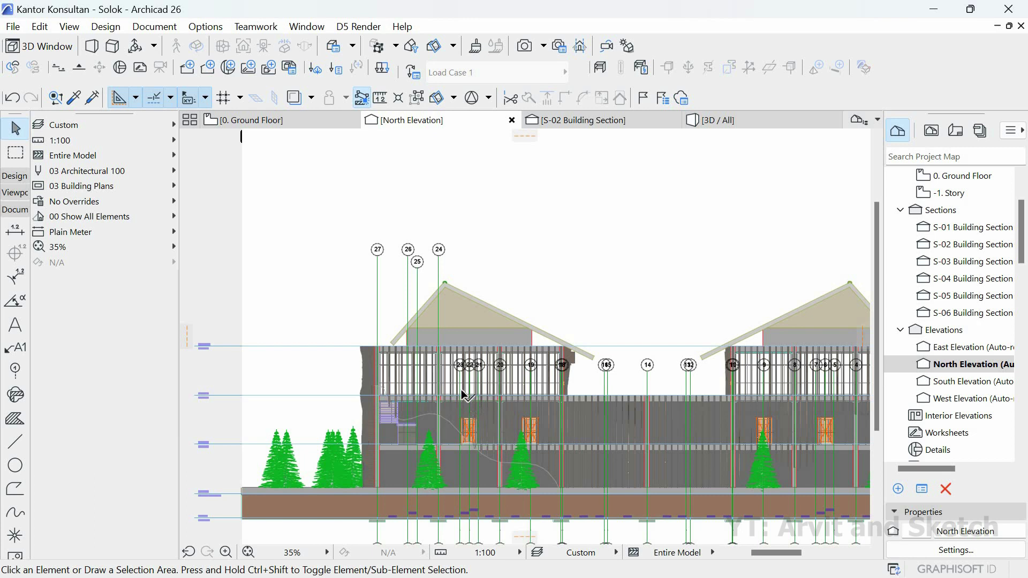
- Stretch the upper end of grid line 23 above the roof so its bubble is level with grid line 24's
scroll(461, 394, up, 5)
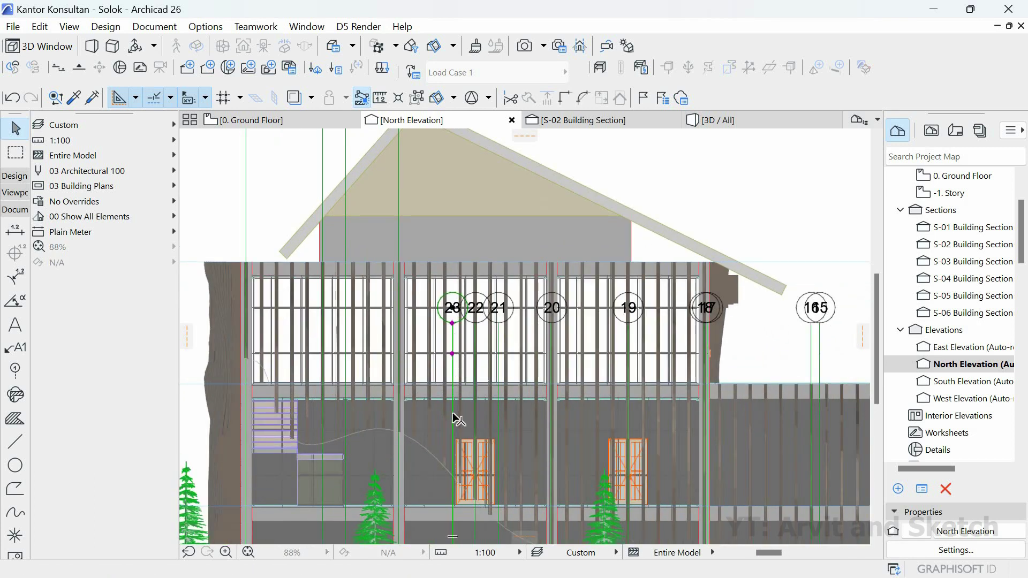
click(455, 418)
scroll(452, 246, down, 5)
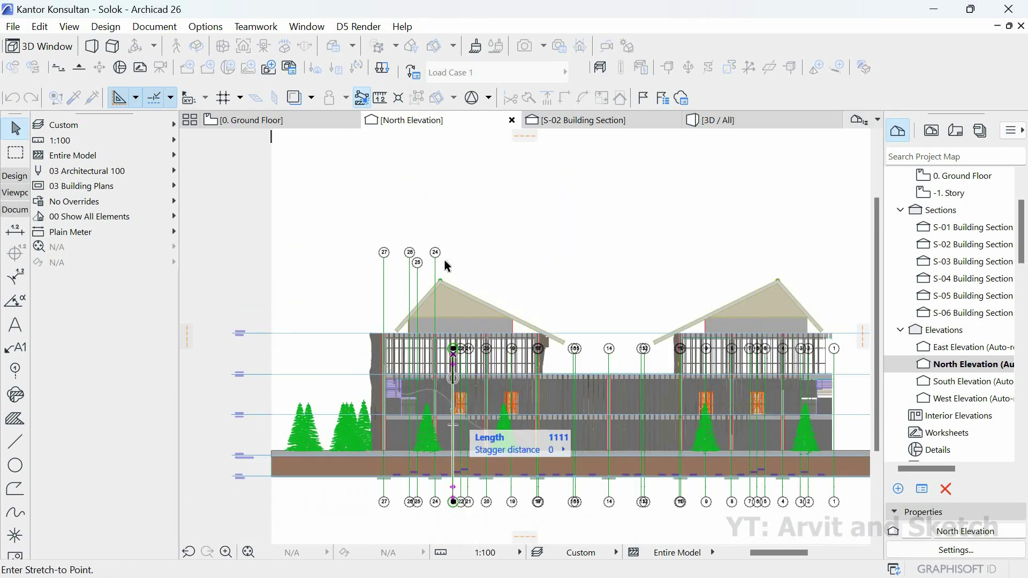
scroll(445, 263, up, 2)
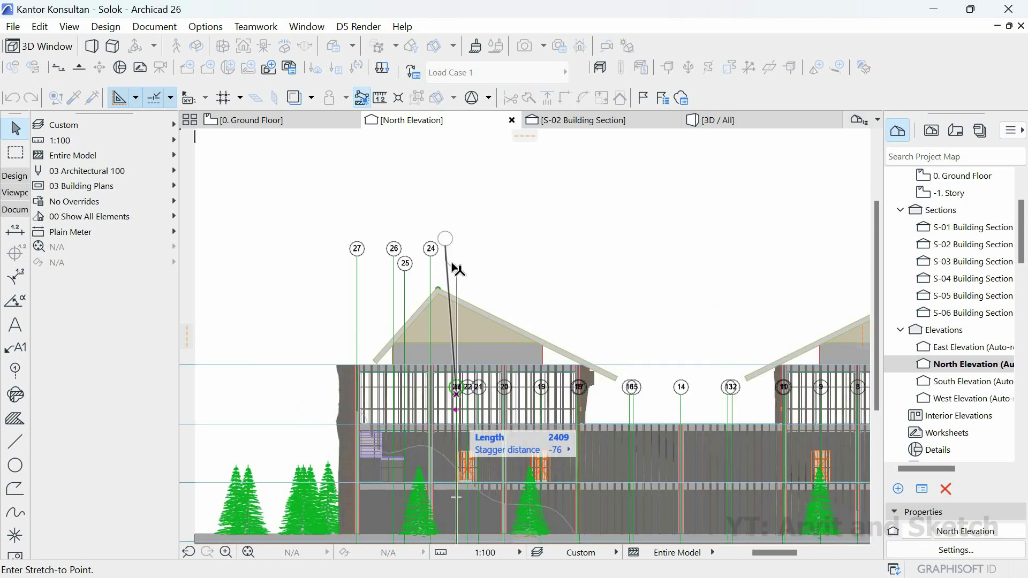
click(436, 250)
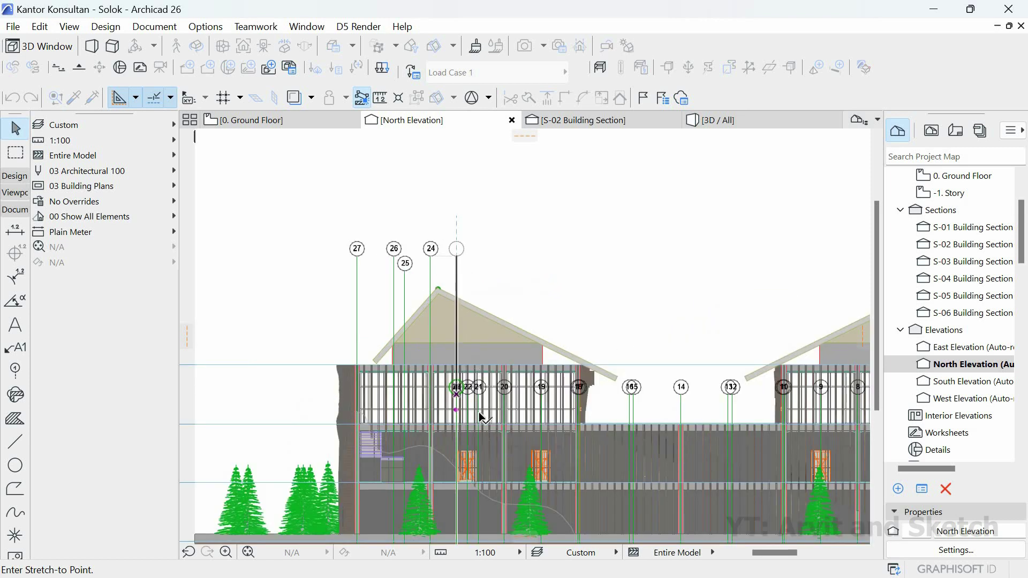
- Stretch the upper end of grid line 22 above the roof so its bubble is level with the lower bubble of grid line 25
scroll(472, 412, up, 6)
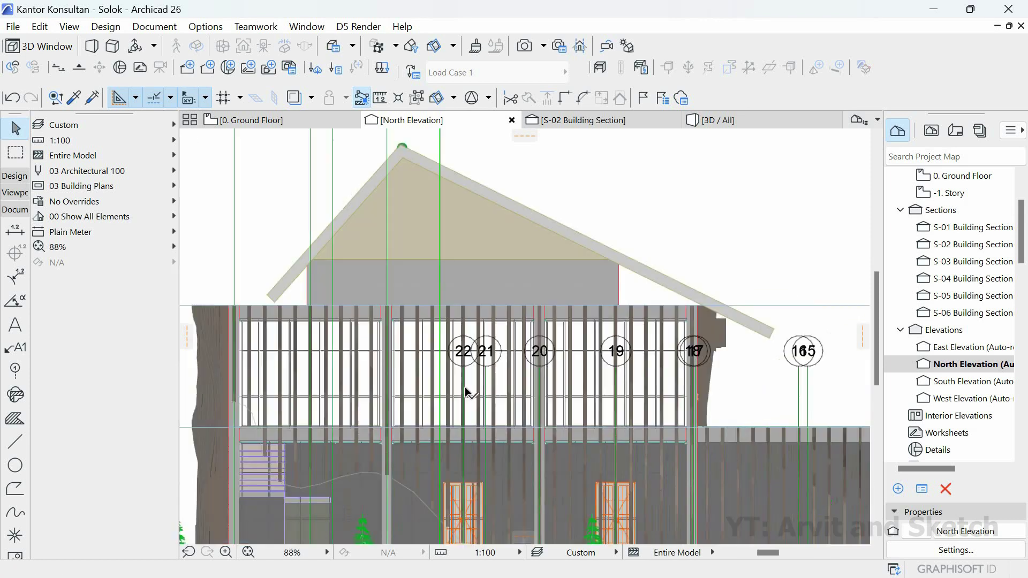
scroll(458, 365, up, 4)
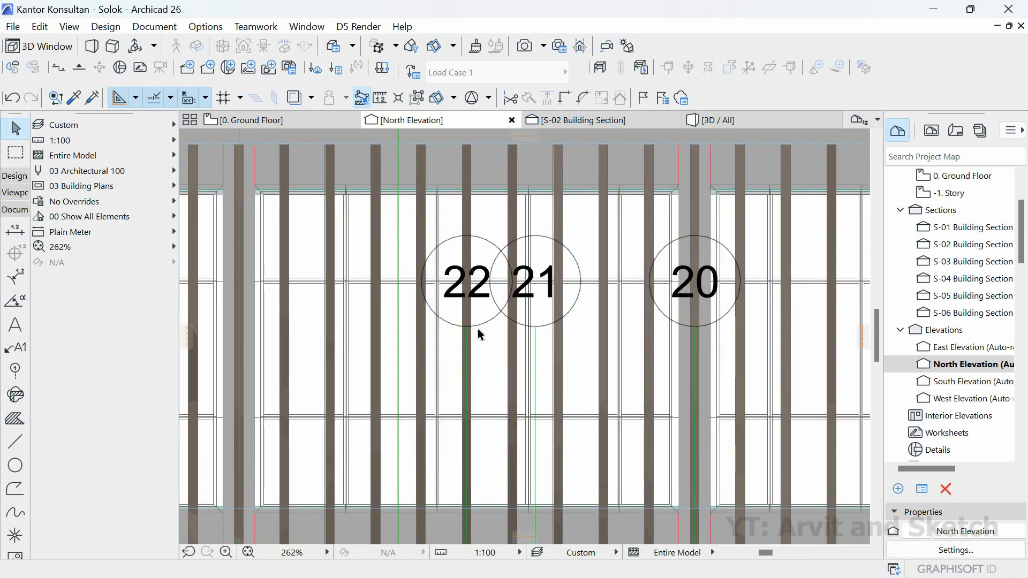
click(468, 332)
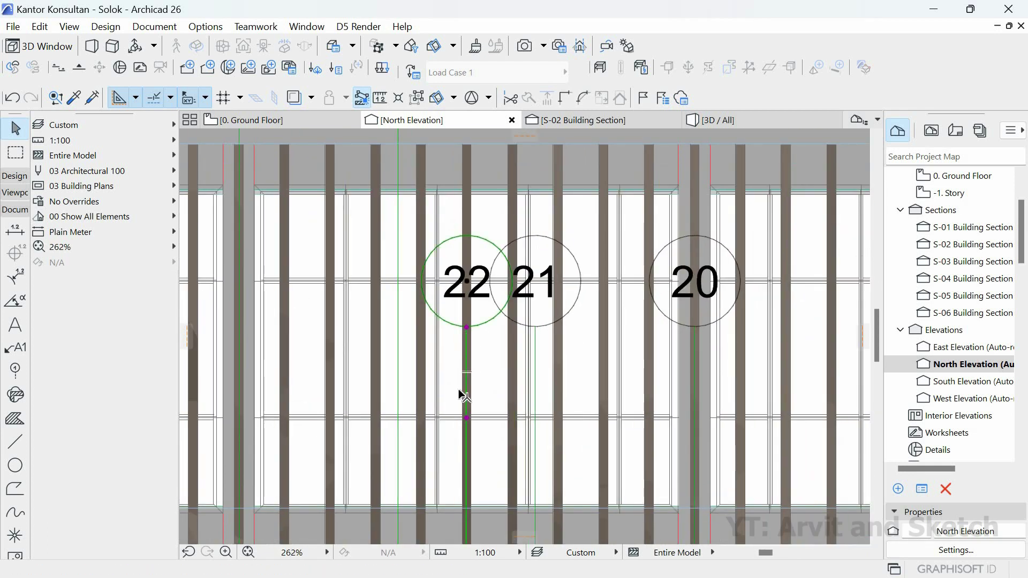
scroll(459, 409, down, 7)
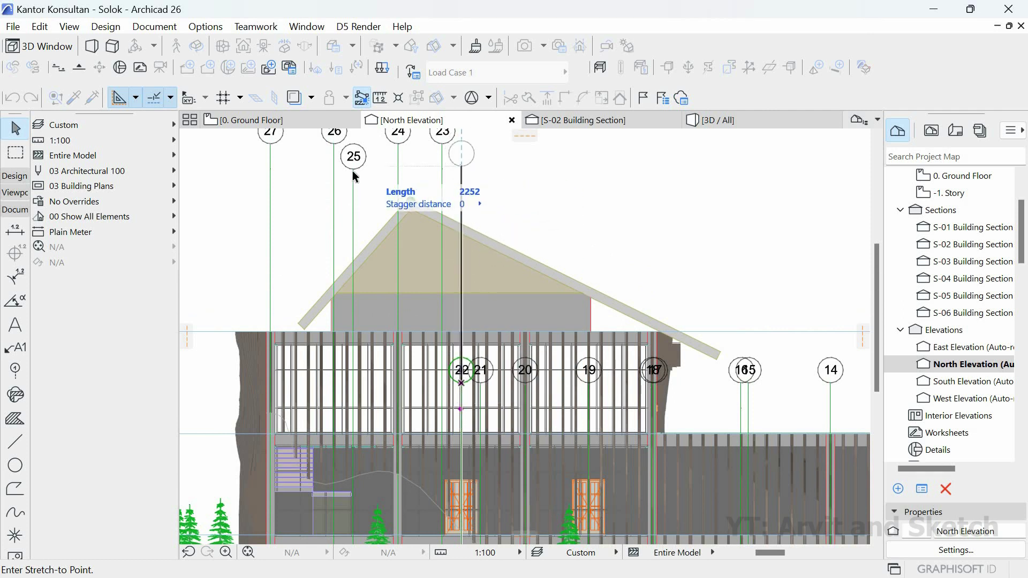
click(375, 170)
- Stretch the upper end of grid line 21 above the roof so its bubble is level with grid line 23's
click(480, 413)
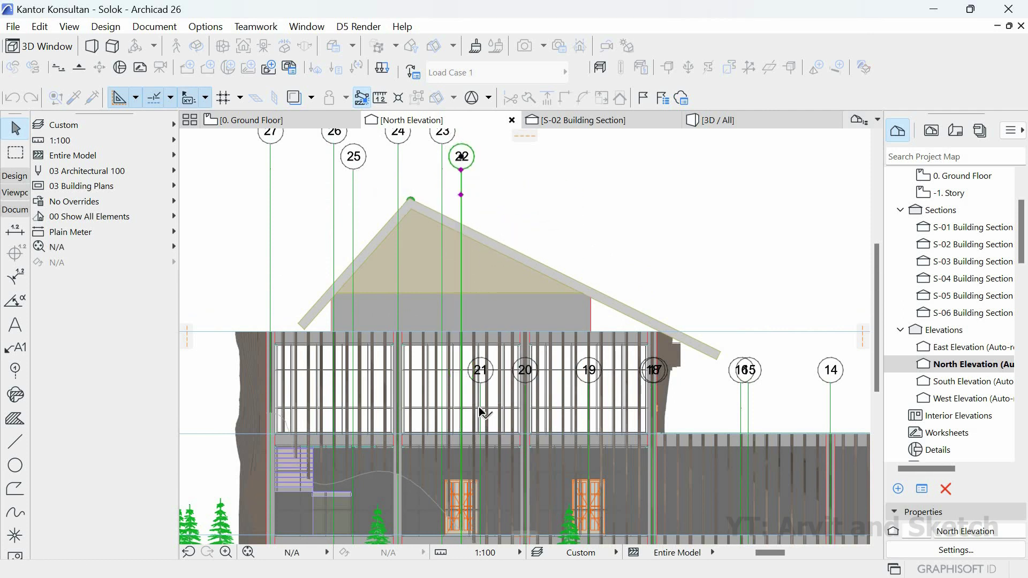
scroll(482, 407, up, 4)
click(483, 361)
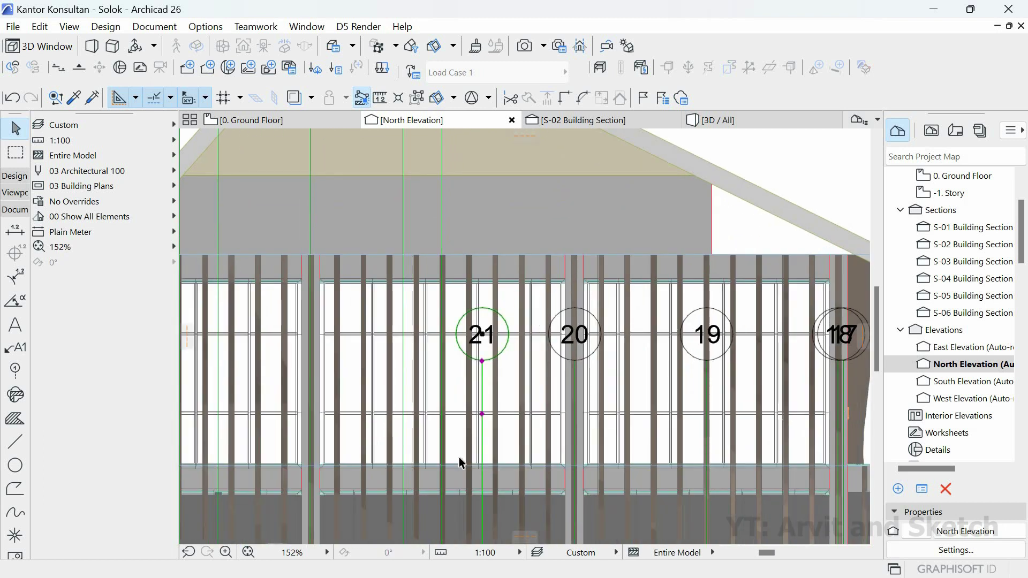
click(482, 413)
scroll(467, 465, down, 5)
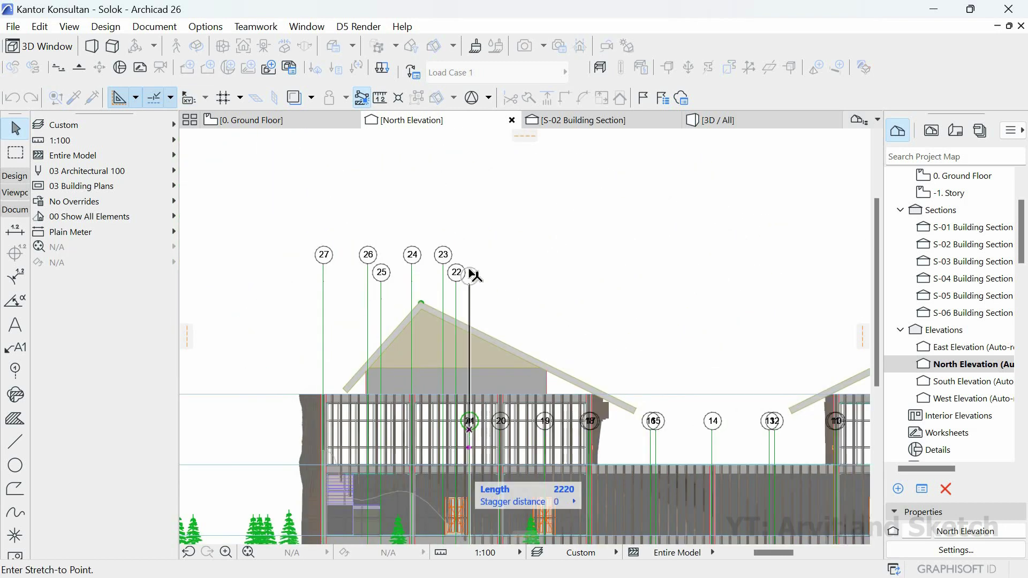
scroll(470, 268, up, 2)
click(440, 303)
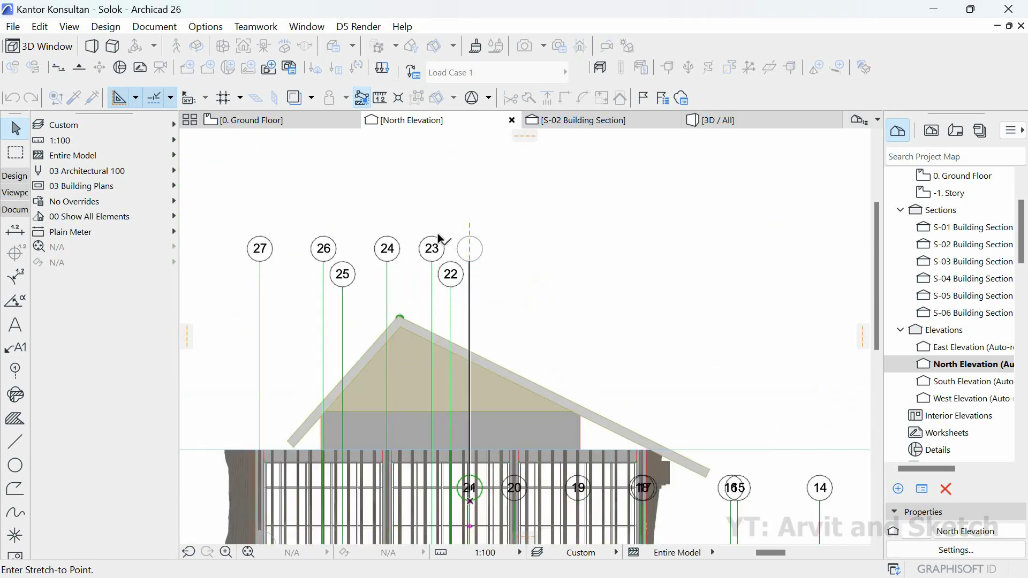
scroll(488, 423, down, 2)
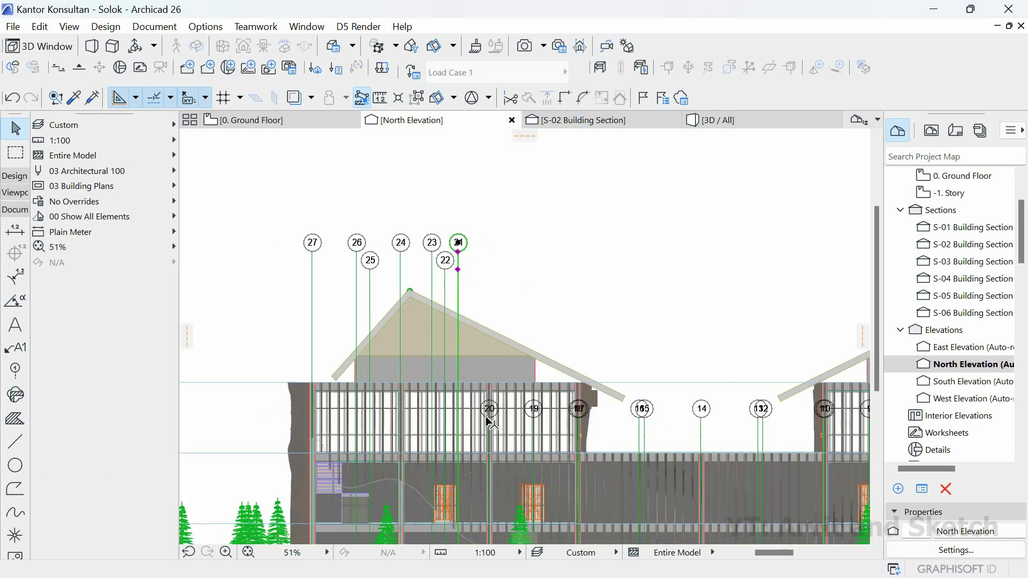
- Stretch the upper end of grid line 20 above the roof so its bubble is level with the lower bubble of grid line 22
scroll(482, 424, up, 2)
scroll(485, 429, up, 1)
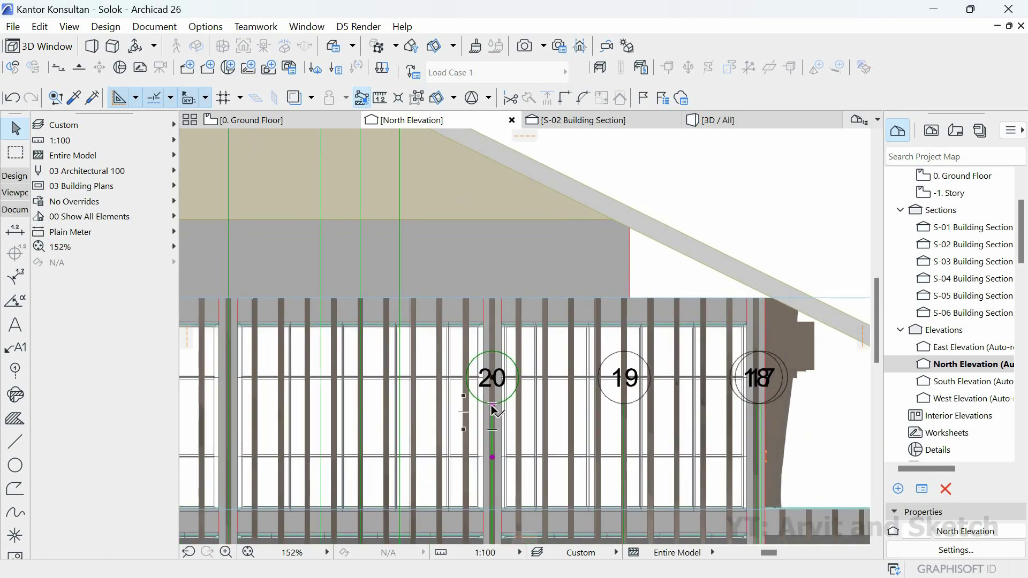
click(492, 412)
scroll(482, 300, down, 3)
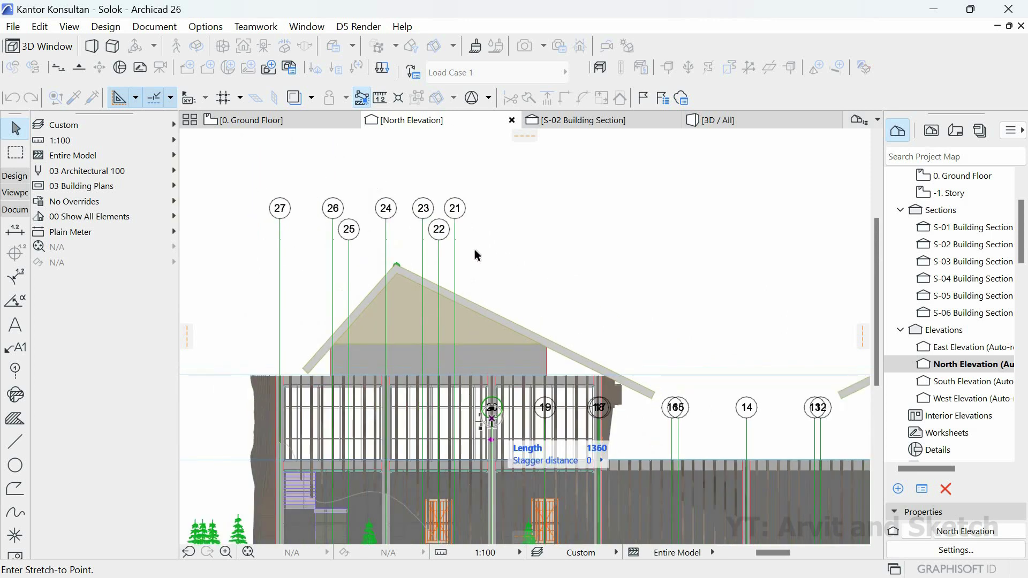
click(445, 240)
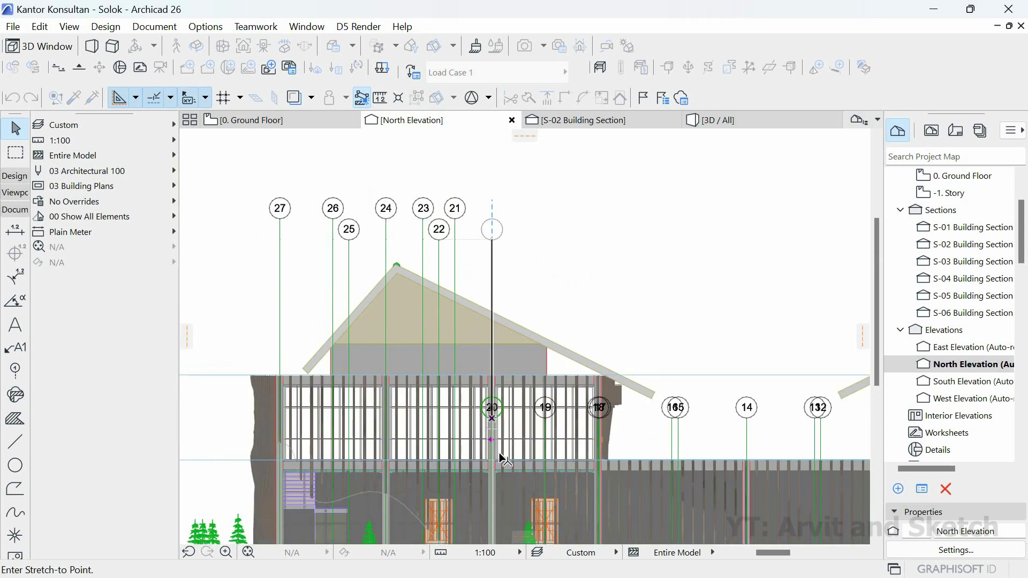
key(Escape)
- Stretch the upper end of grid line 19 above the roof so its bubble is level with grid line 21's
scroll(553, 436, up, 8)
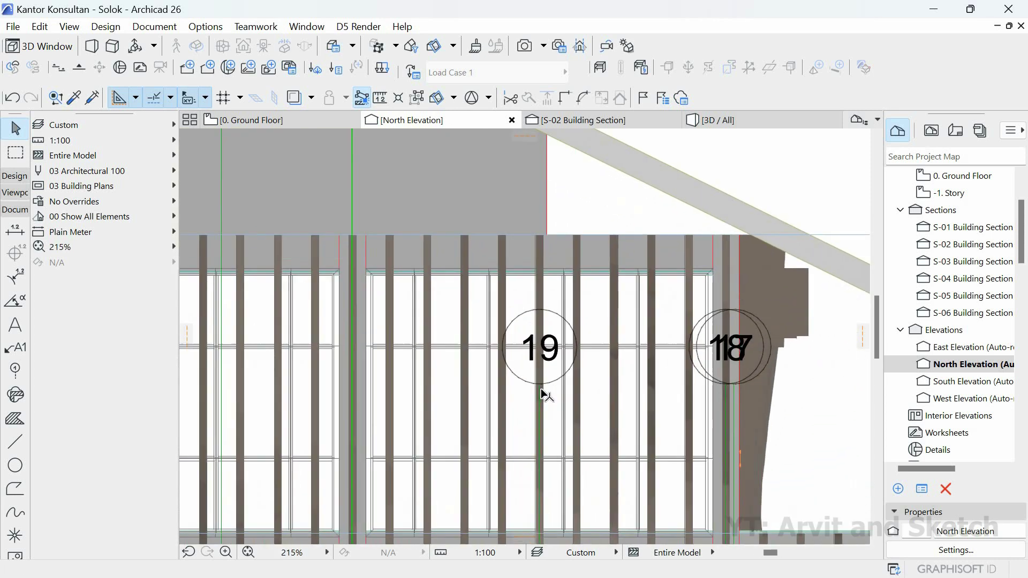
click(537, 443)
click(537, 459)
scroll(534, 463, down, 8)
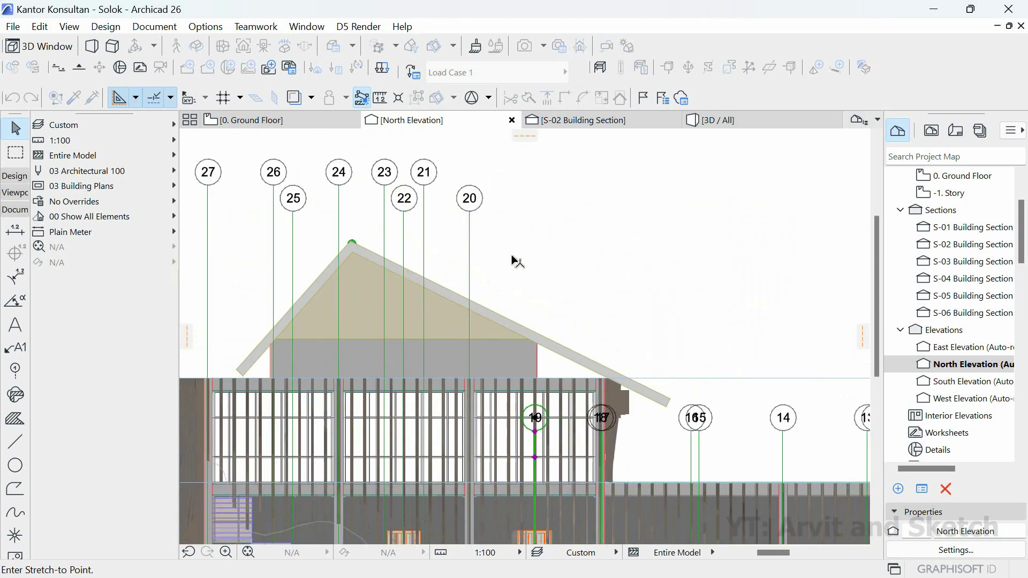
scroll(503, 263, up, 4)
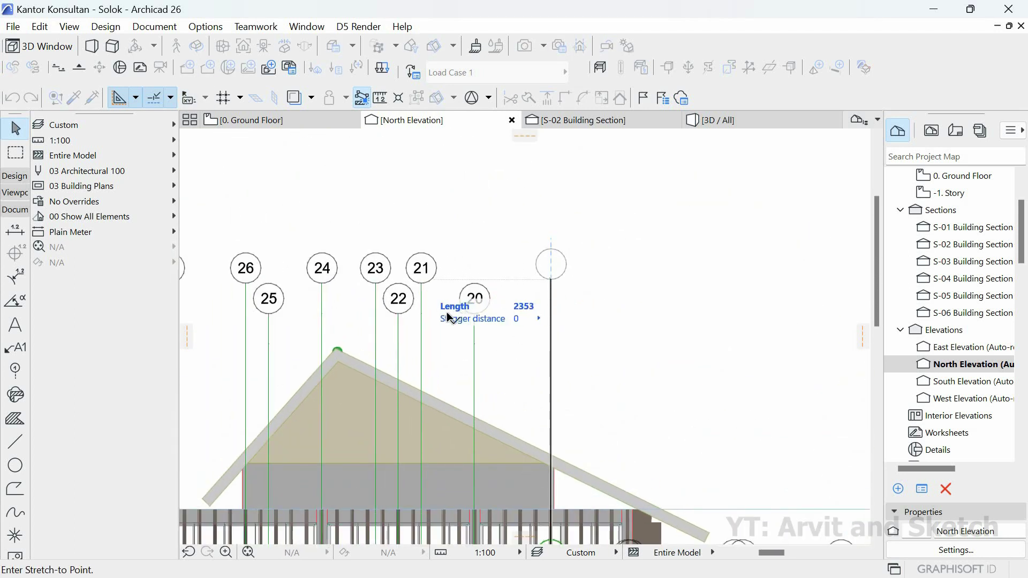
- Raise the upper end of grid line 20 so its bubble aligns with the upper row of bubbles, level with grid line 21's
click(475, 316)
click(475, 317)
click(474, 315)
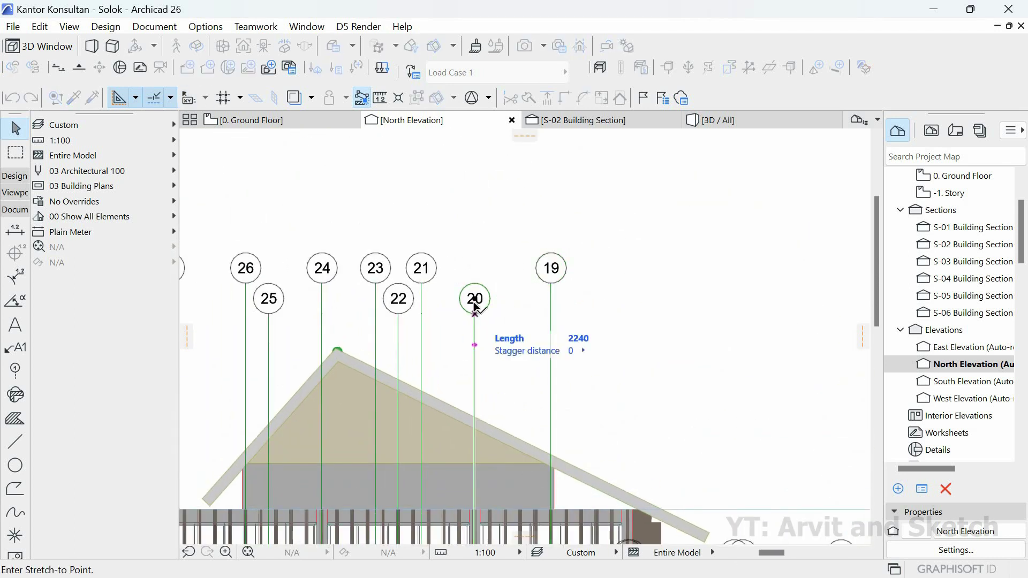
key(Escape)
click(476, 311)
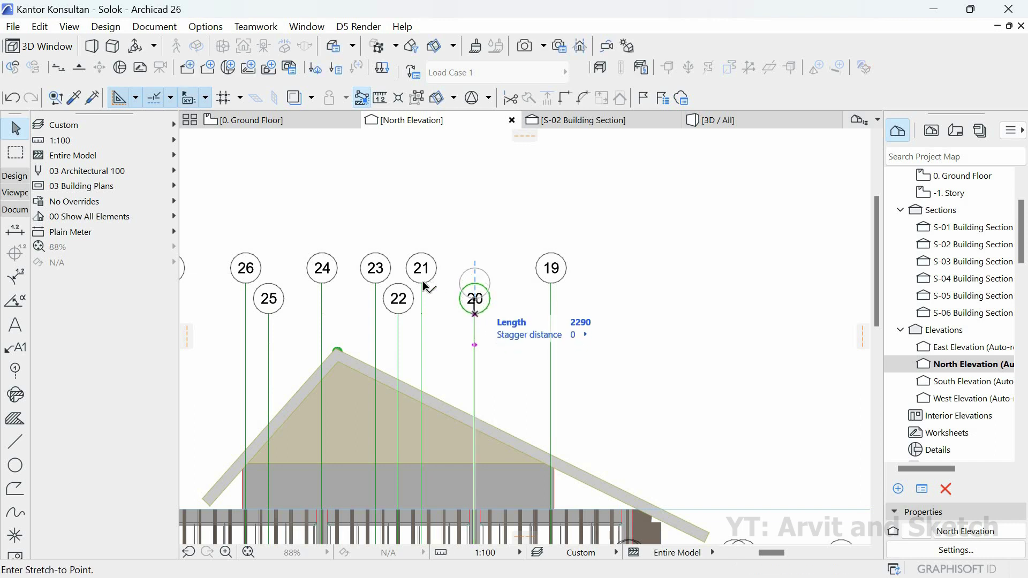
click(459, 251)
- Stretch the upper end of grid line 18 above the roof so its bubble is level with grid line 19's
scroll(458, 247, down, 3)
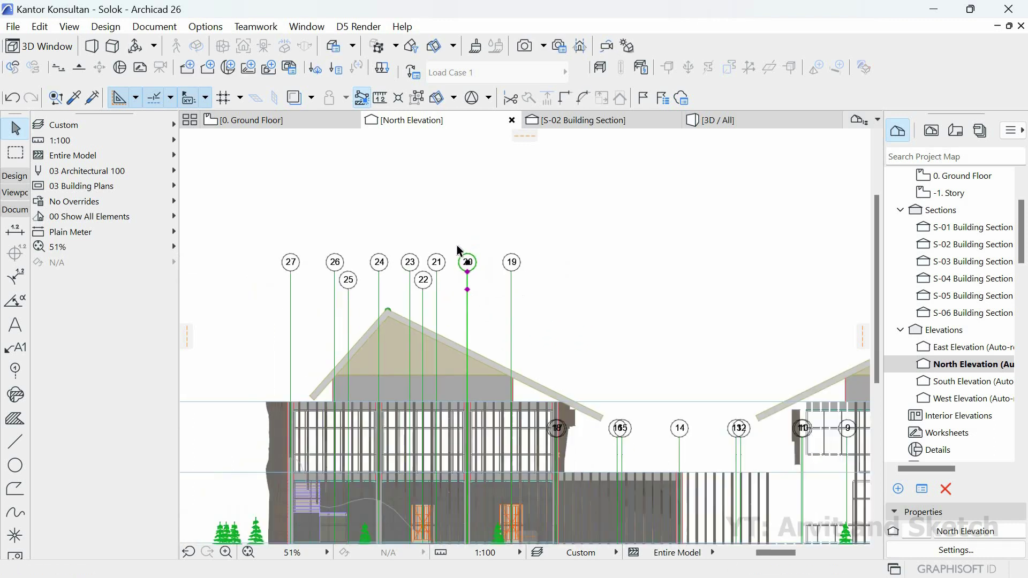
scroll(539, 386, down, 3)
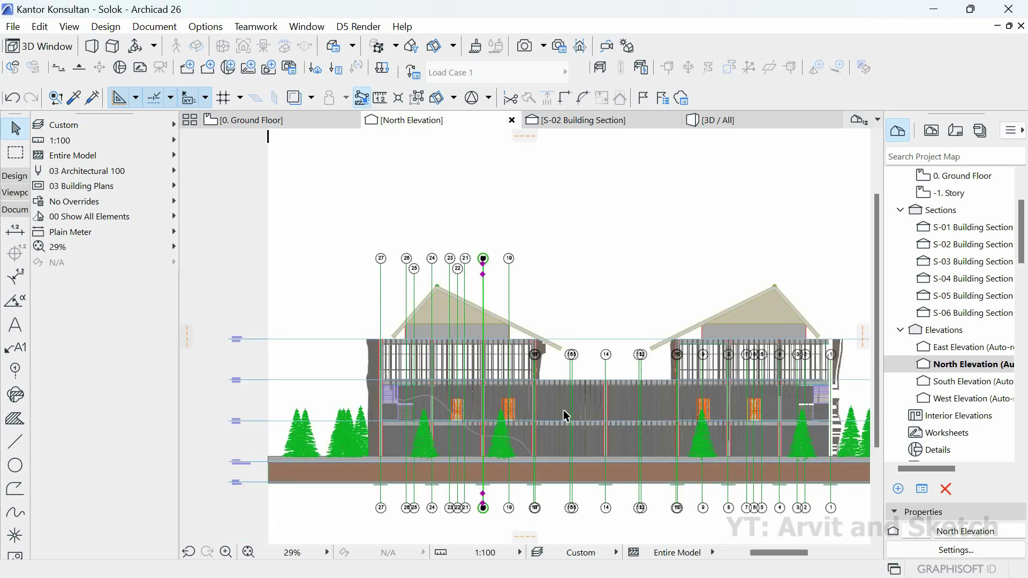
scroll(536, 367, up, 10)
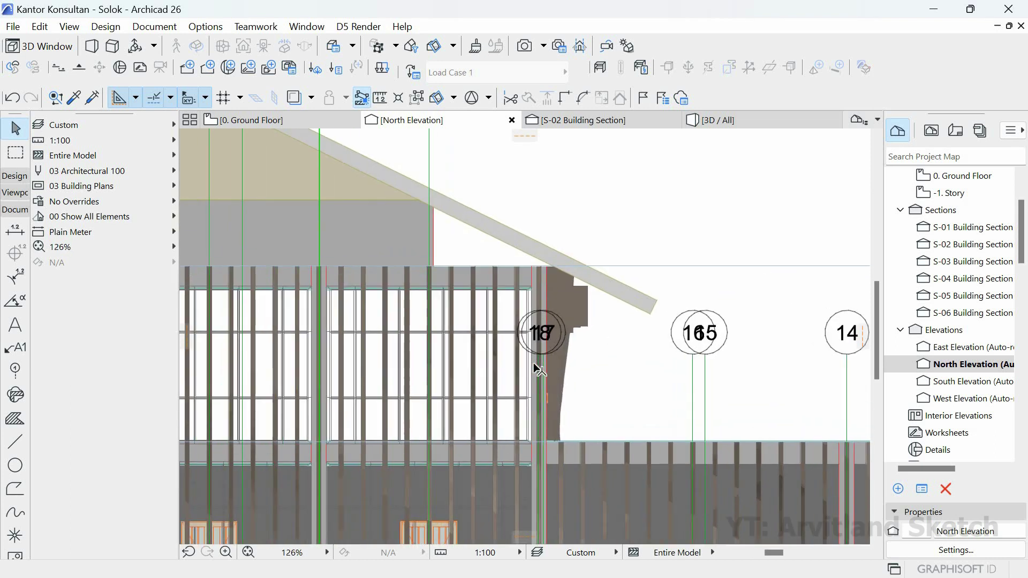
click(542, 353)
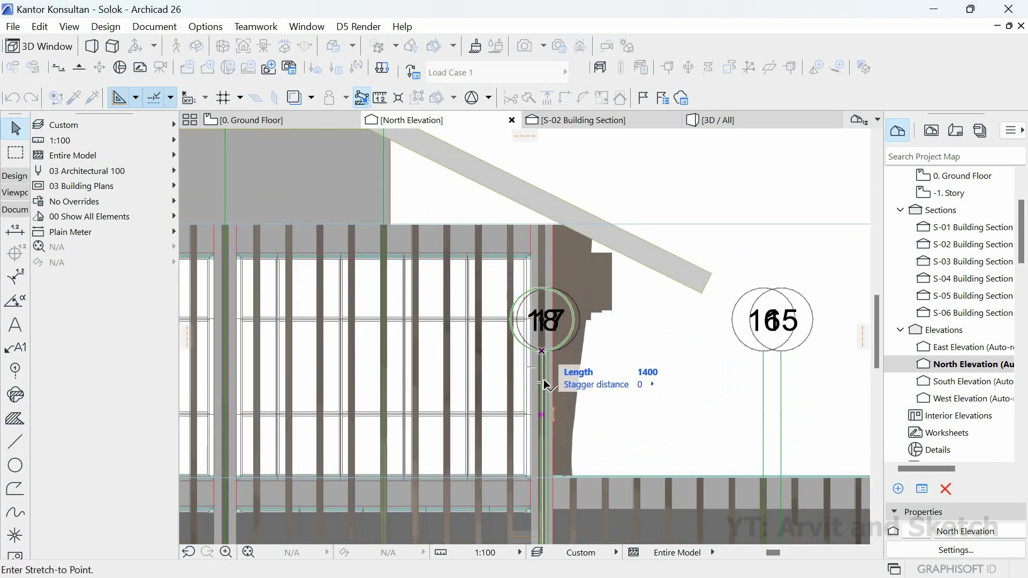
scroll(542, 370, down, 6)
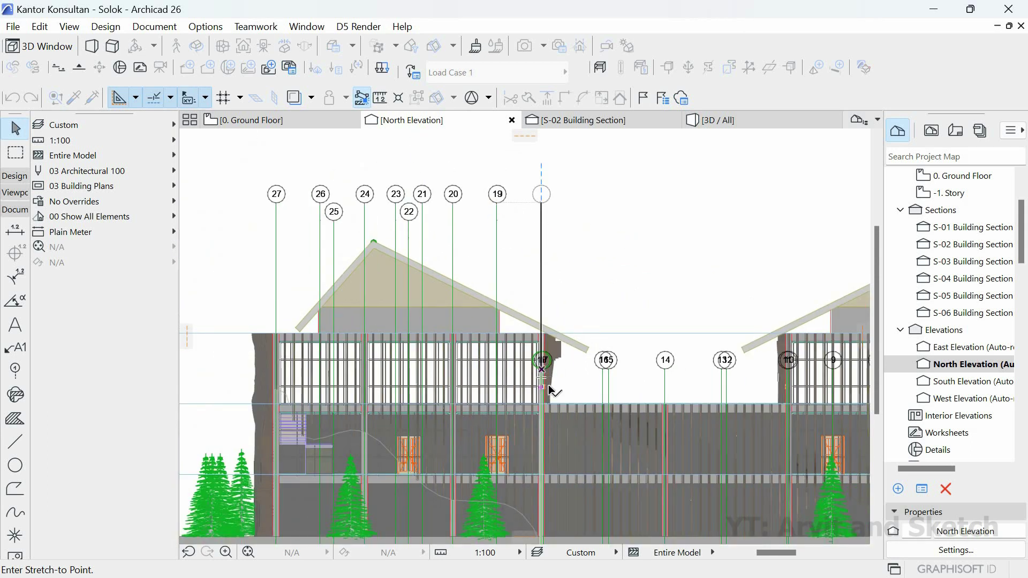
click(550, 390)
- Stretch the upper end of grid line 17 above the roof with its bubble just below 18's, level with the lower bubble of grid line 22
scroll(546, 378, up, 5)
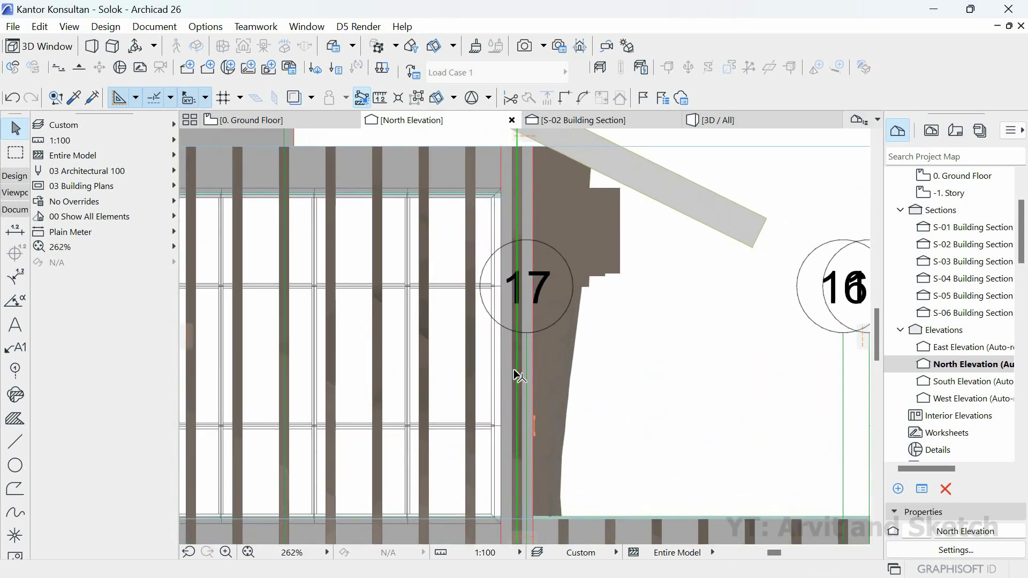
scroll(515, 375, up, 2)
click(536, 398)
scroll(536, 397, down, 9)
click(534, 385)
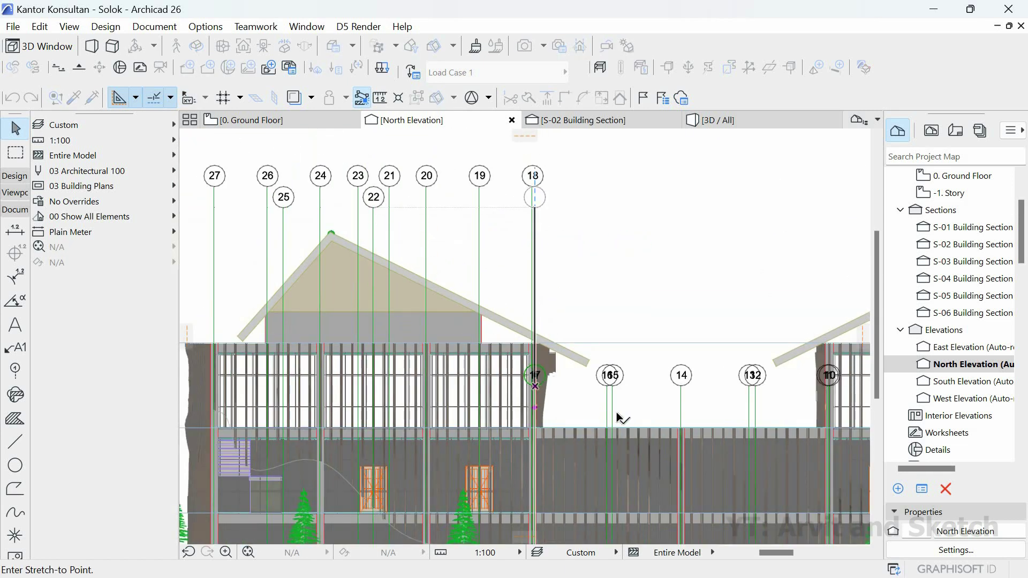
- Stretch the upper ends of grid lines 16 and 15 above the roof, with 16 level with 18 and 15 level with 17
click(607, 391)
click(607, 386)
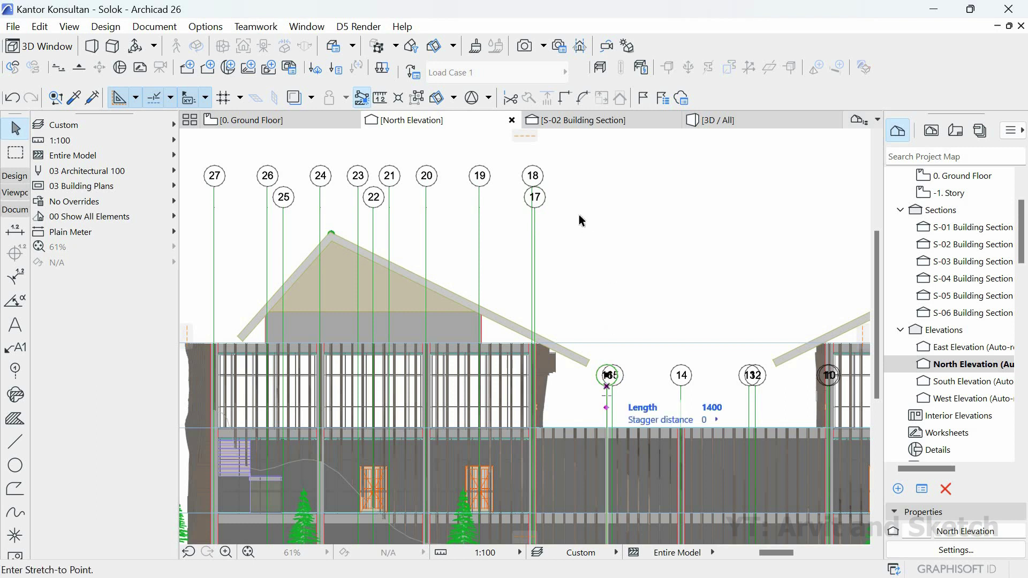
click(533, 187)
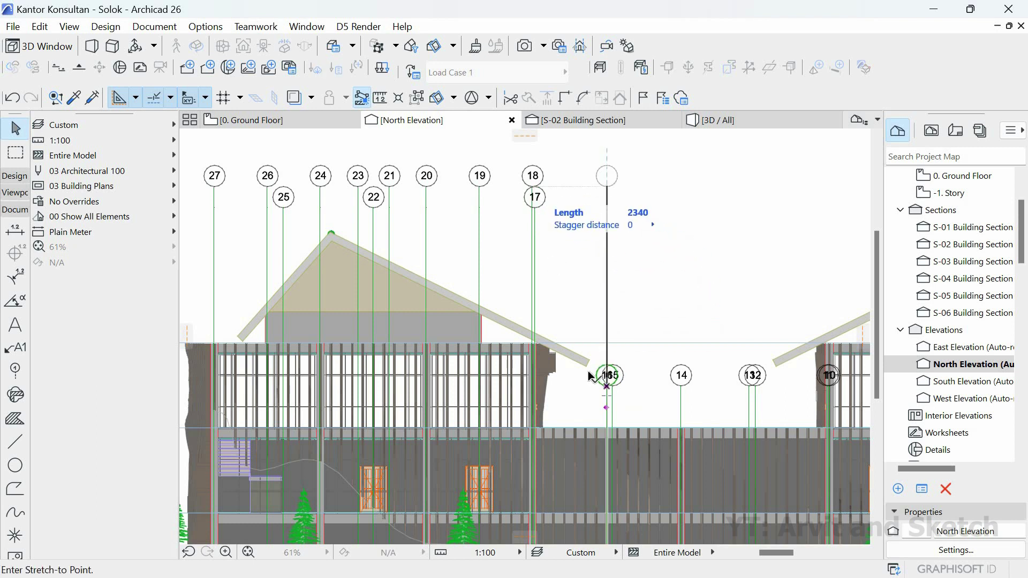
click(613, 386)
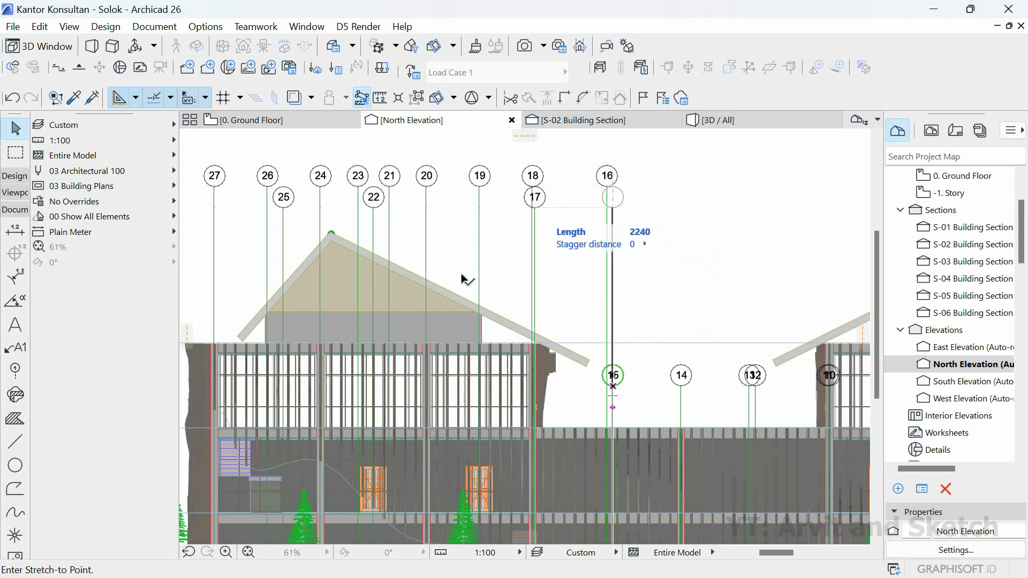
click(414, 332)
- Stretch the upper end of grid line 14 above the roof so its bubble is level with grid line 16's
scroll(416, 333, down, 4)
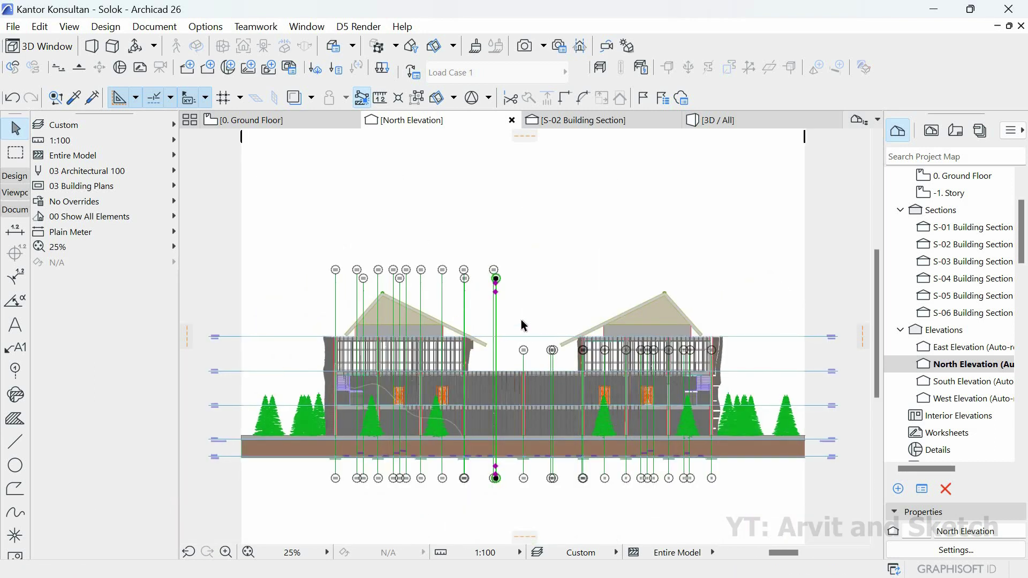
scroll(523, 325, up, 5)
click(529, 371)
scroll(529, 366, down, 1)
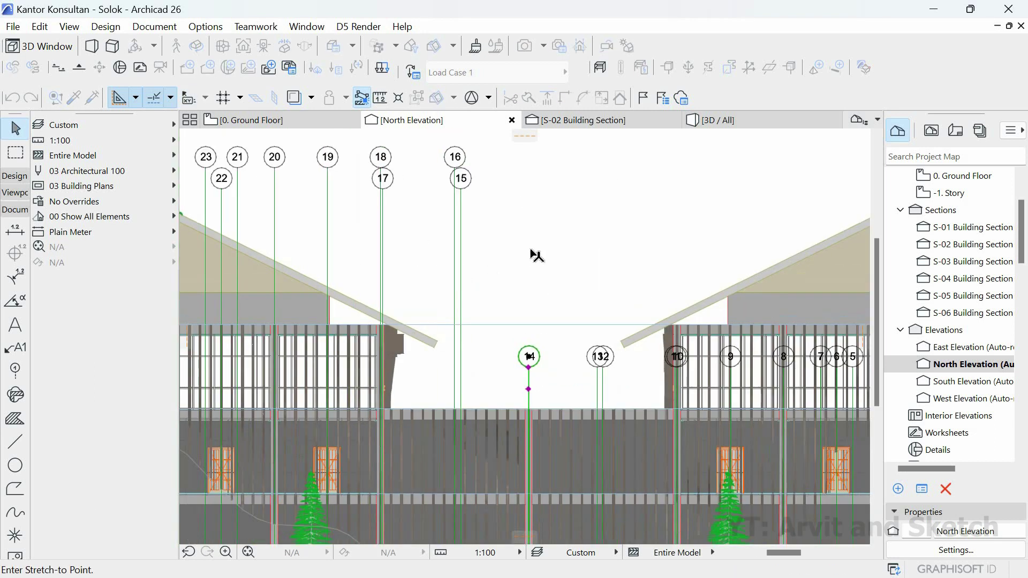
click(529, 367)
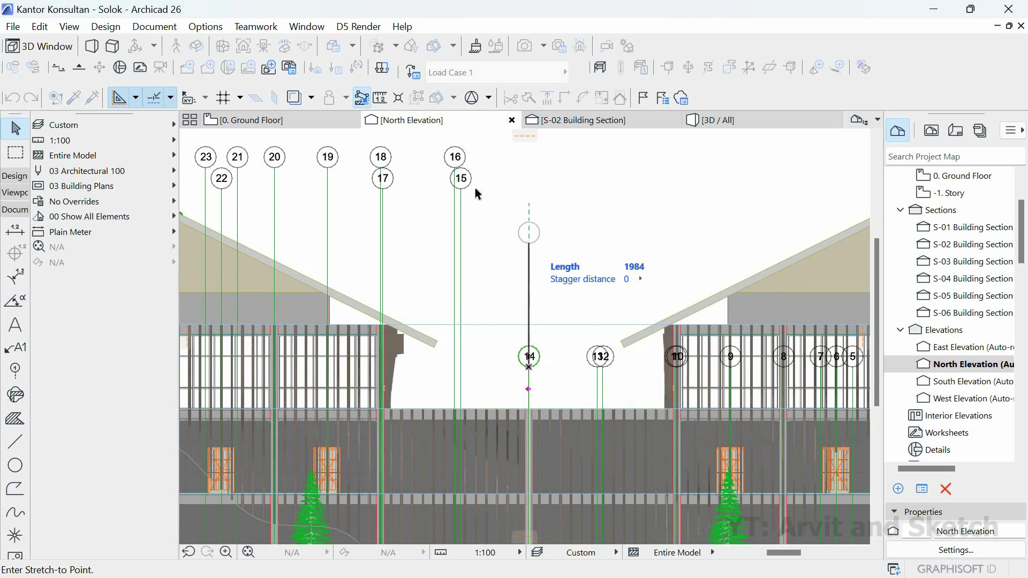
- Stretch the upper ends of grid lines 13 and 12 above the roof, with 13 level with 15 and 12 level with 14
click(598, 378)
click(598, 367)
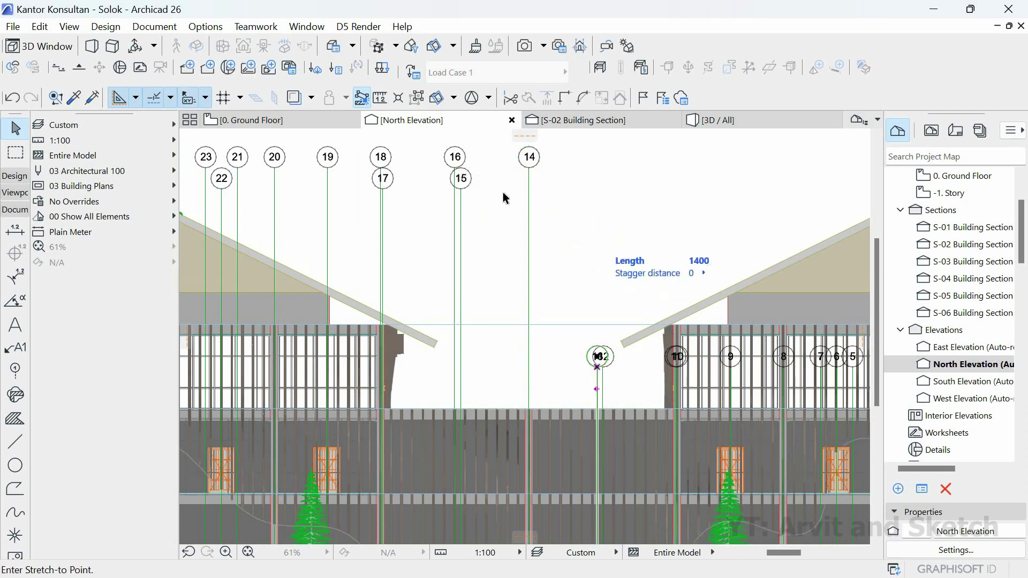
click(602, 387)
key(Escape)
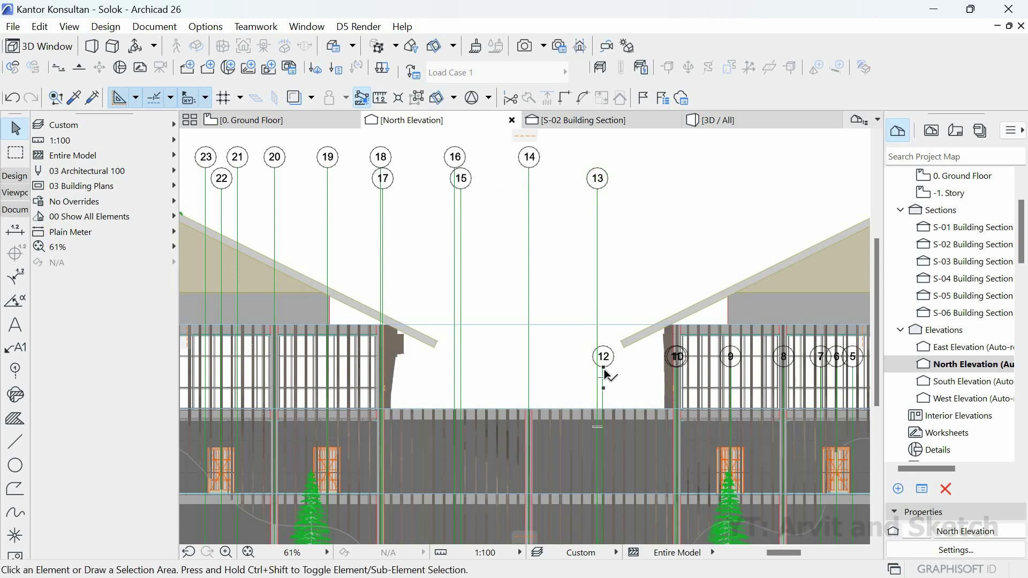
click(604, 368)
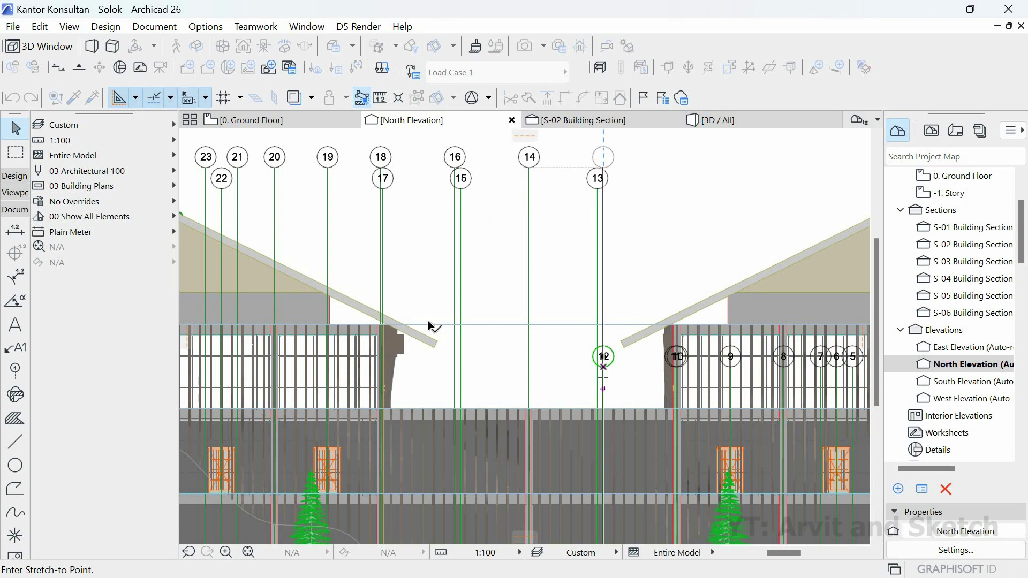
- Stretch the upper end of grid line 11 above the roof so its bubble is level with grid line 12's
scroll(429, 321, down, 4)
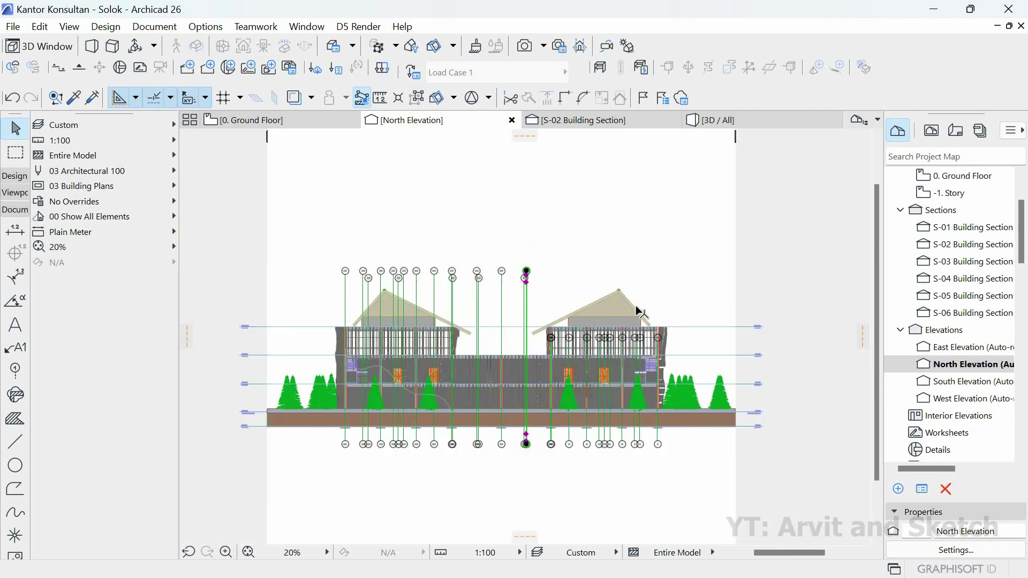
scroll(625, 316, up, 3)
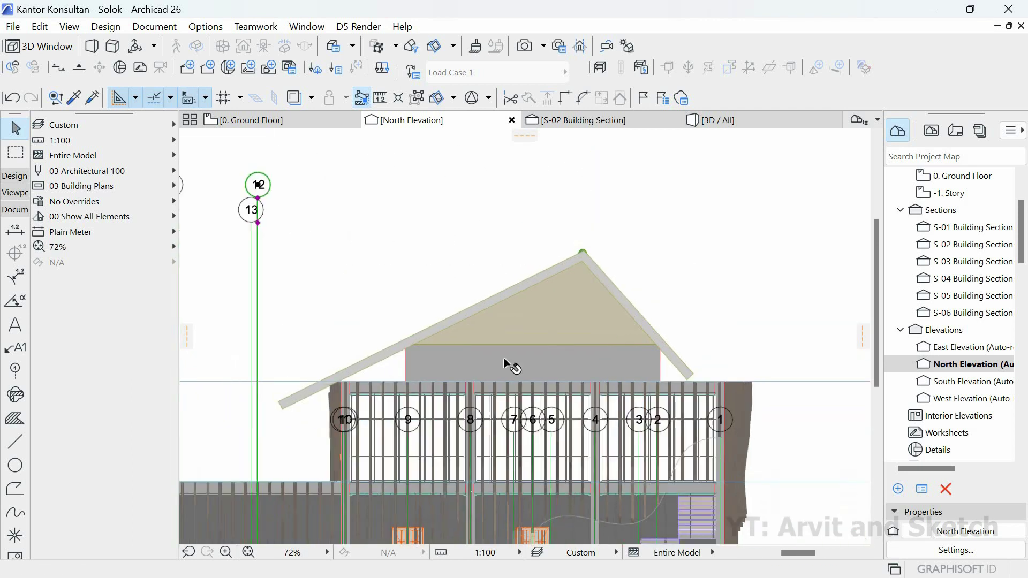
scroll(382, 445, up, 2)
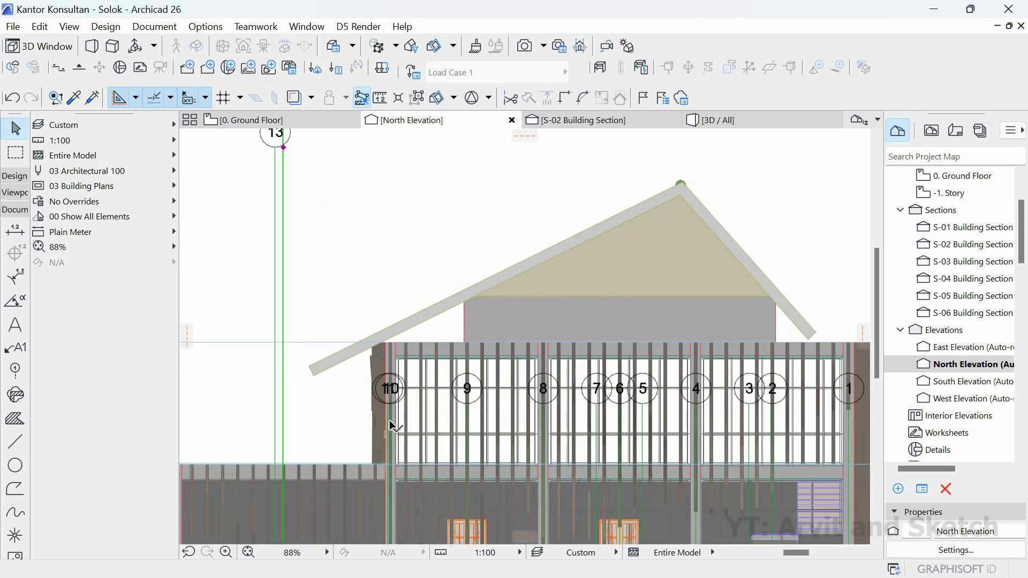
scroll(388, 401, up, 1)
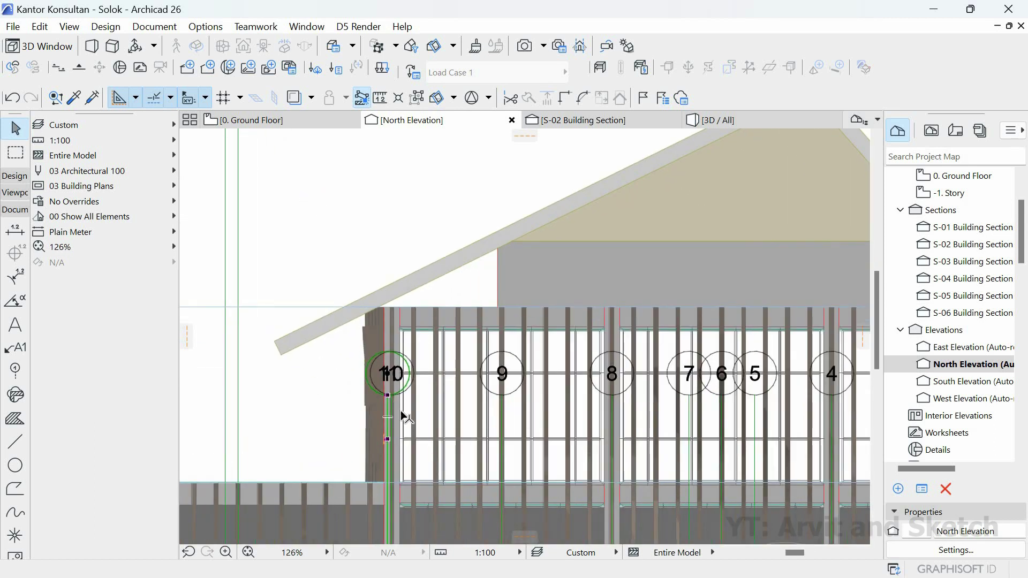
click(403, 415)
scroll(393, 375, down, 2)
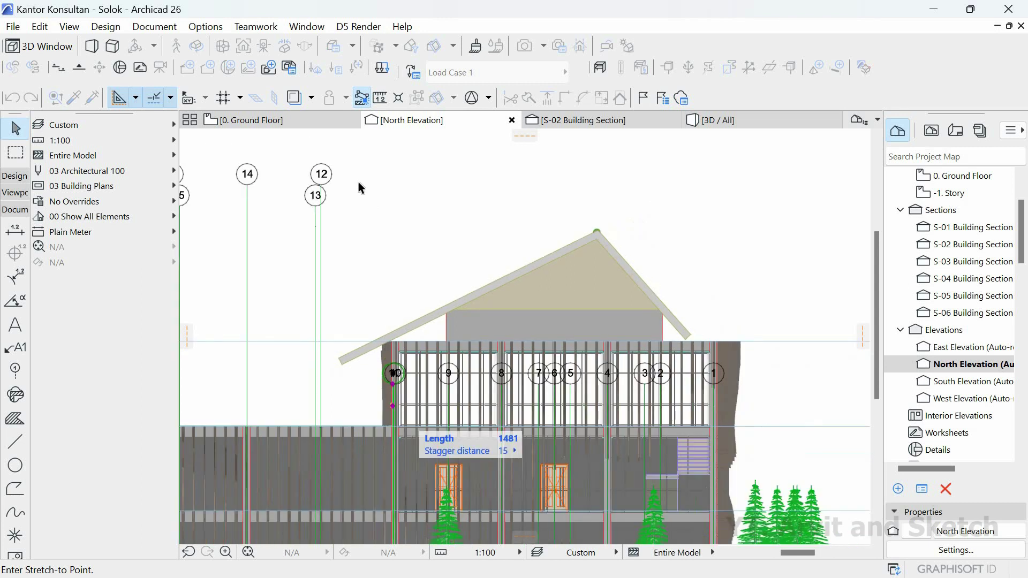
shift+click(321, 185)
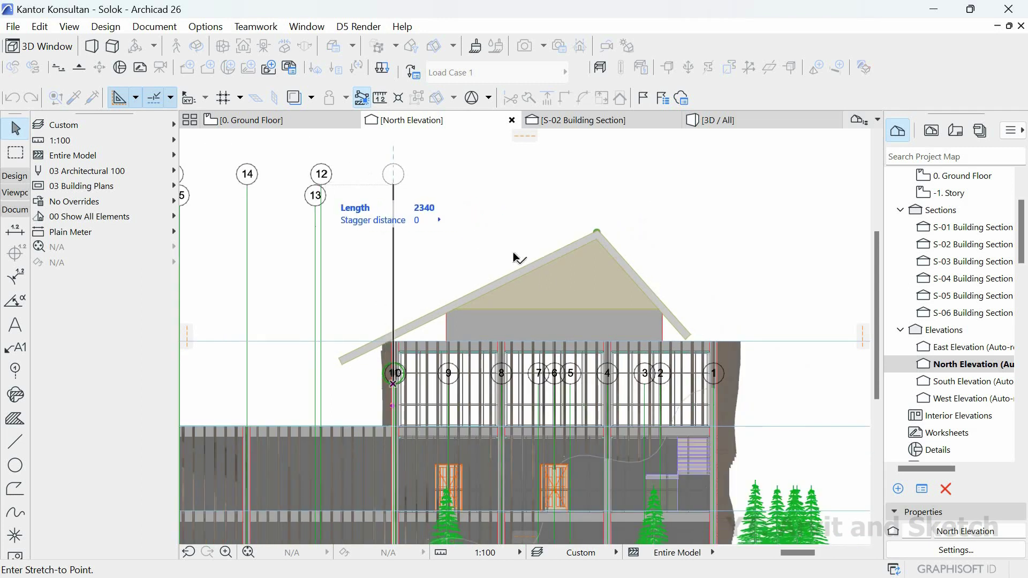
- Lower the upper end of grid line 11 so its bubble is level with grid line 13's
click(544, 279)
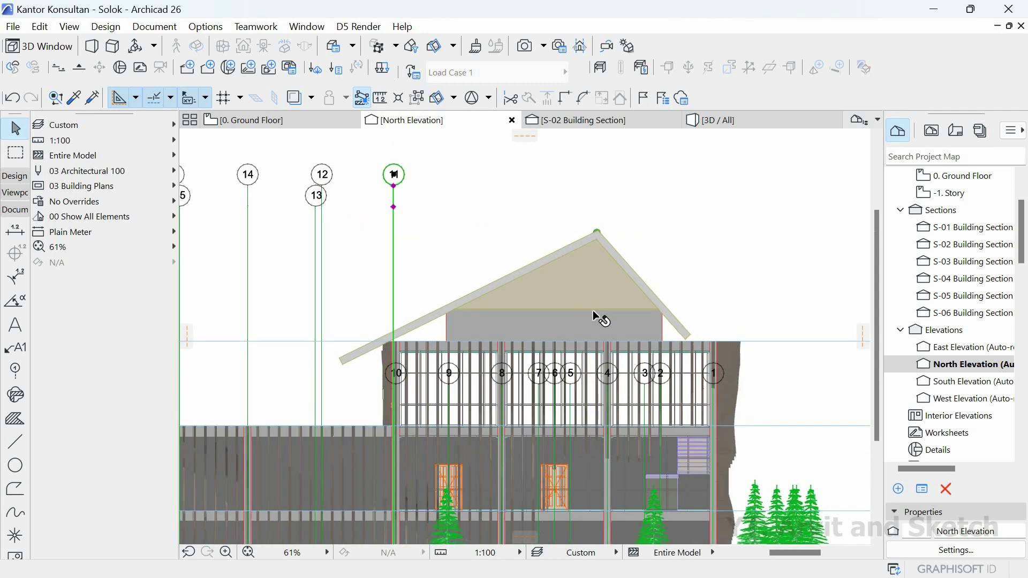
scroll(592, 310, down, 2)
scroll(593, 310, down, 1)
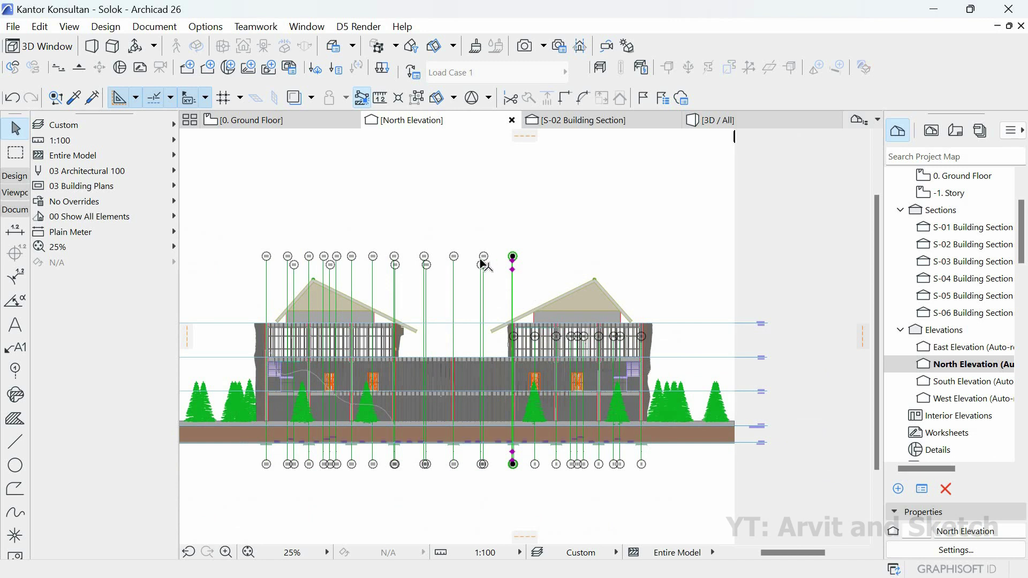
scroll(513, 258, up, 3)
click(567, 279)
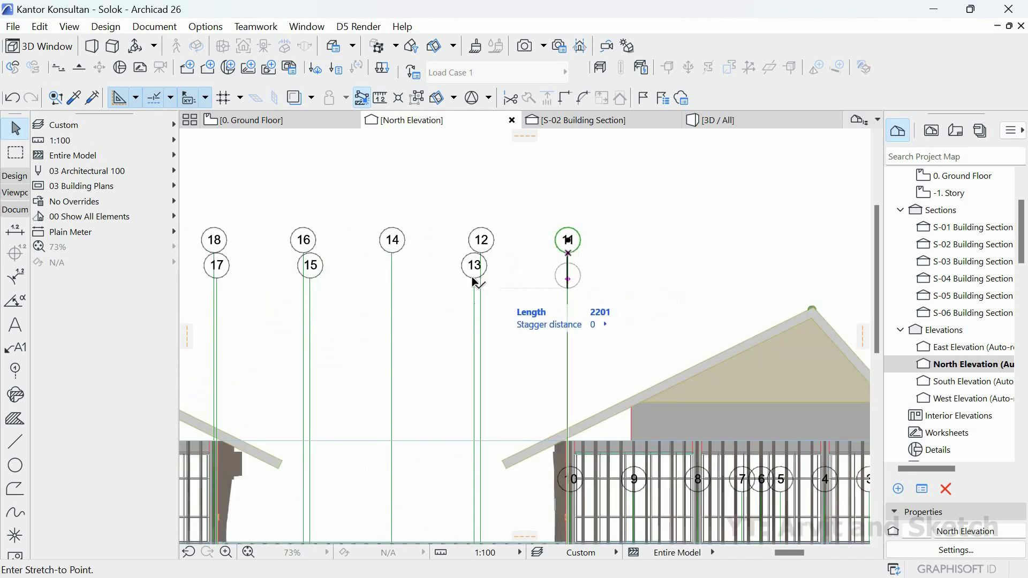
click(572, 506)
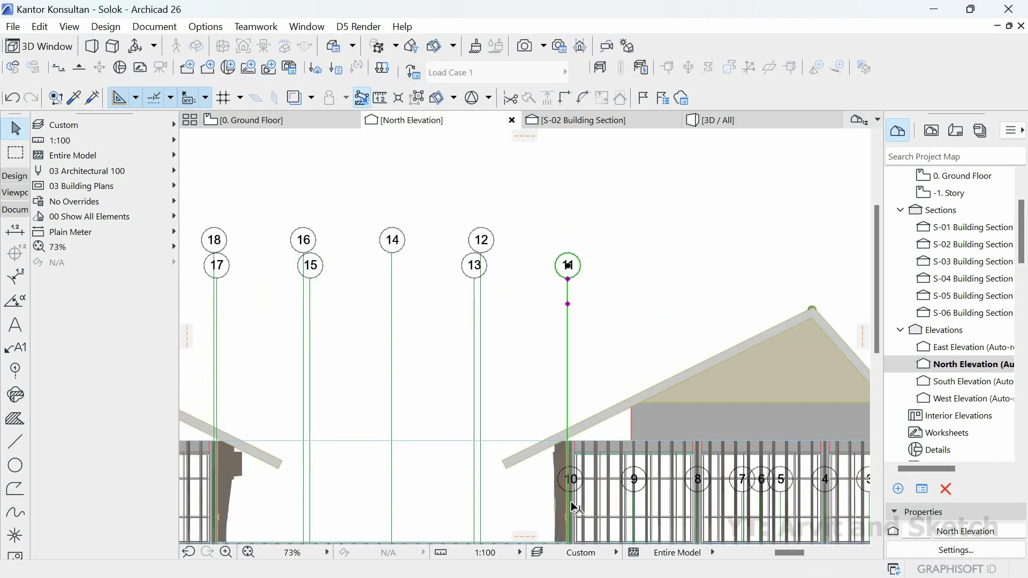
key(Escape)
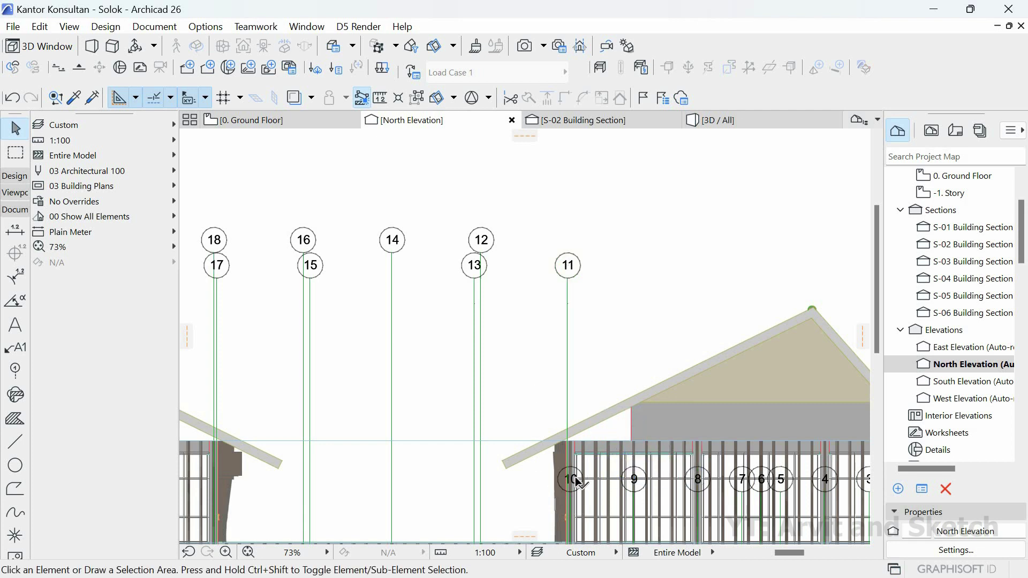
- Stretch the upper end of grid line 10 above the roof so its bubble is level with grid line 12's
click(565, 501)
key(Escape)
scroll(580, 505, up, 4)
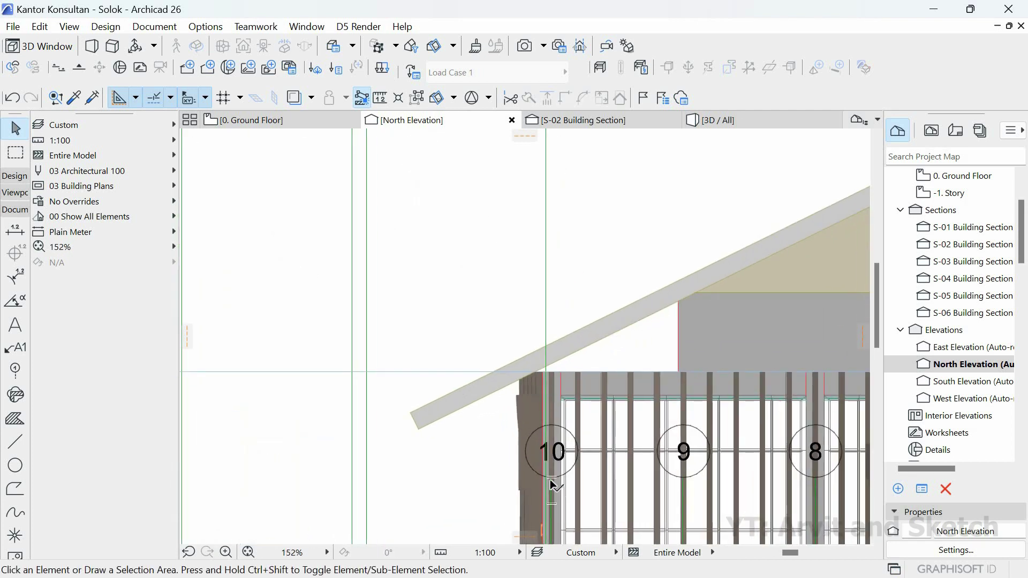
click(552, 480)
click(553, 480)
scroll(560, 493, down, 4)
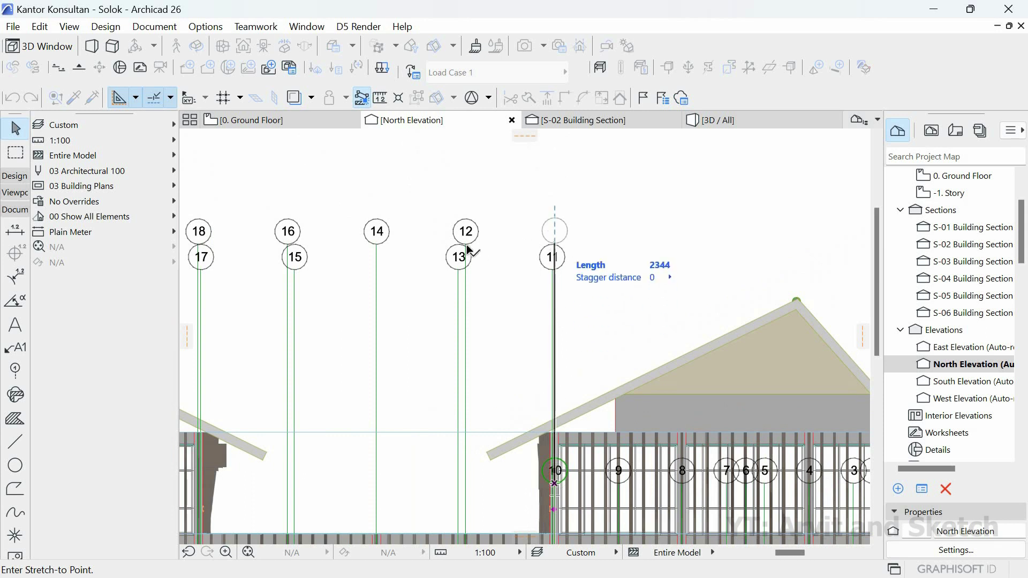
key(Escape)
- Stretch the upper ends of grid lines 9 and 8 above the roof so their bubbles are level with grid line 10's
scroll(623, 501, up, 4)
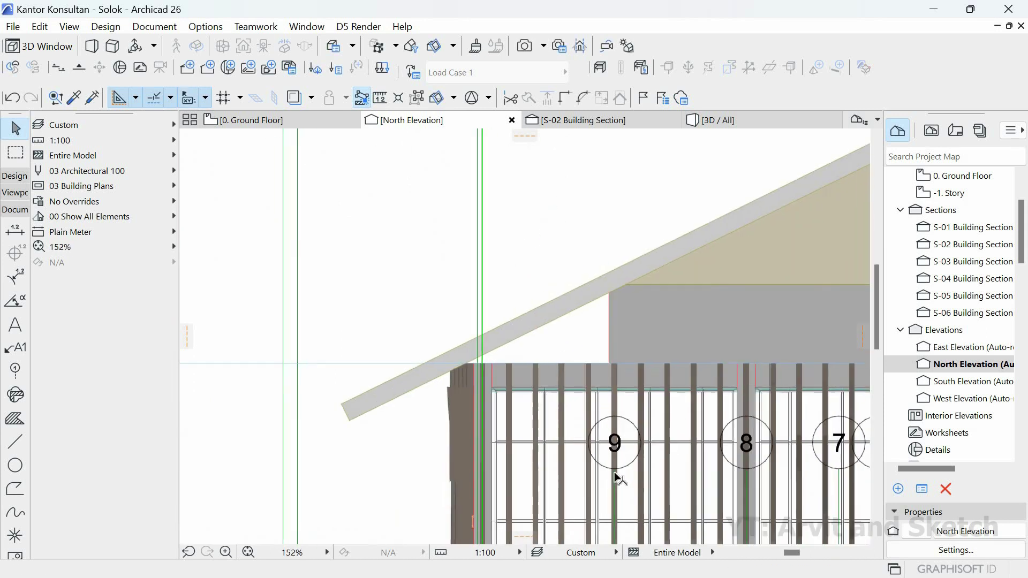
click(614, 474)
click(614, 473)
scroll(613, 407, down, 5)
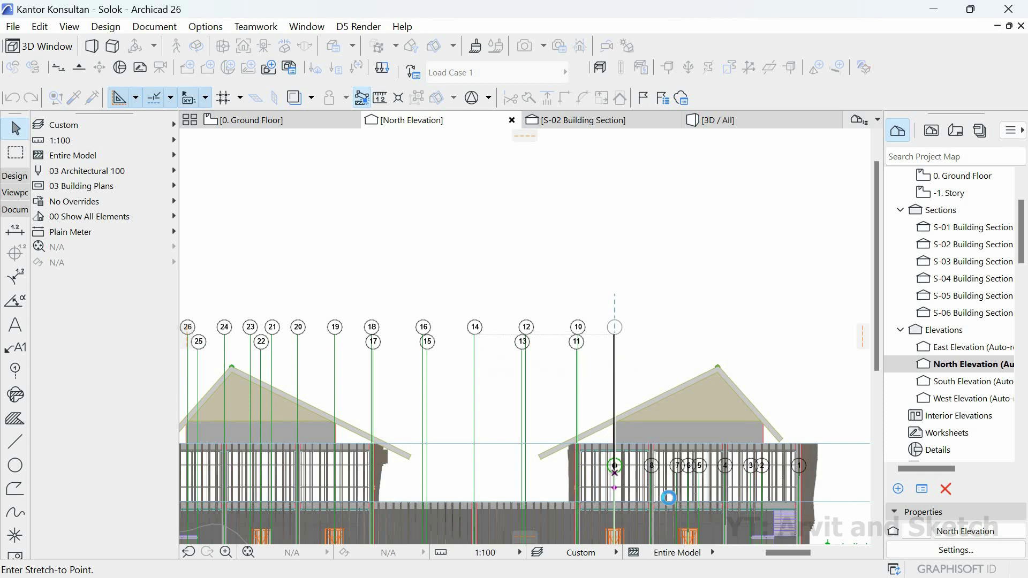
click(664, 499)
scroll(652, 475, up, 5)
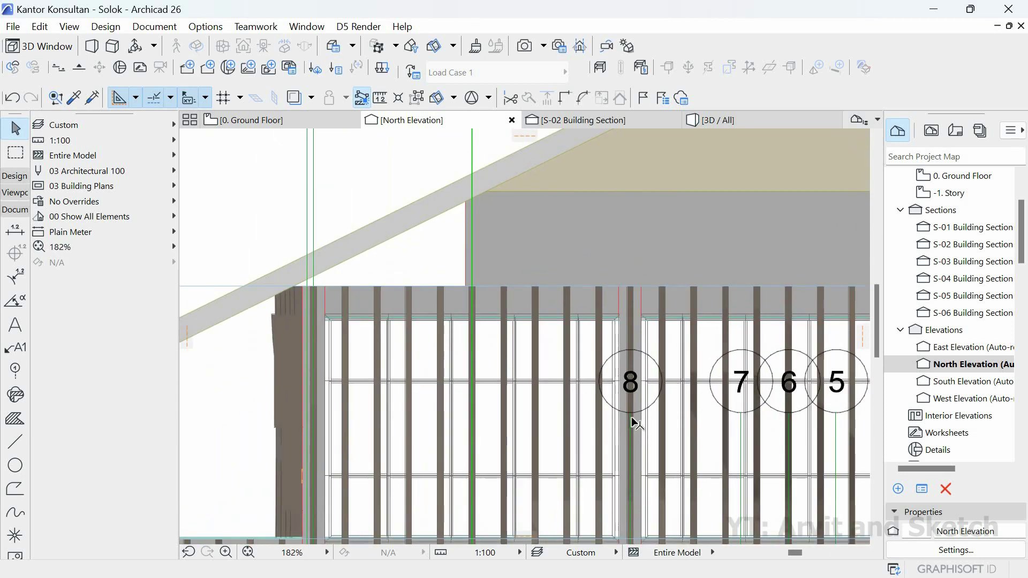
click(629, 418)
scroll(628, 427, down, 5)
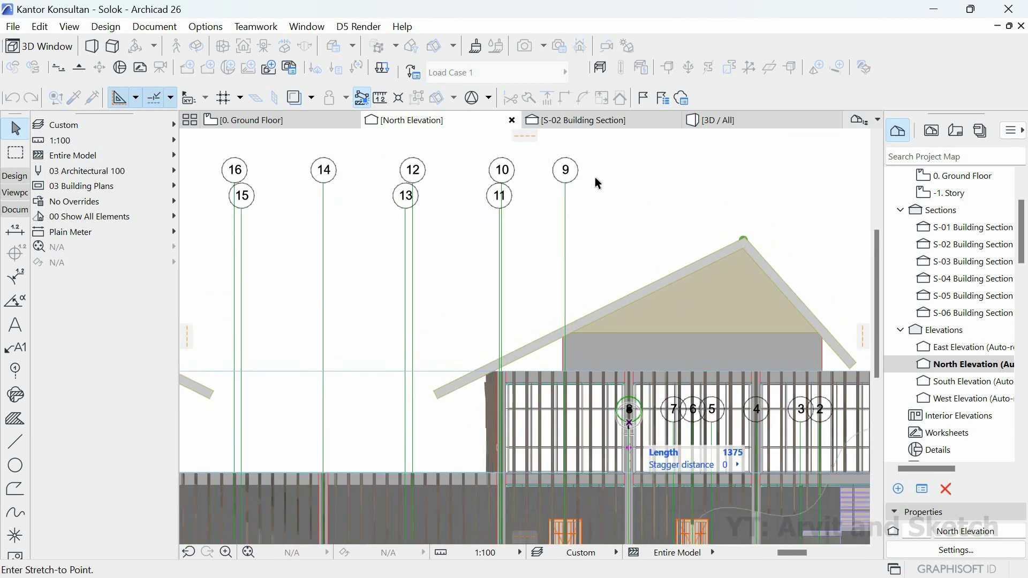
click(565, 182)
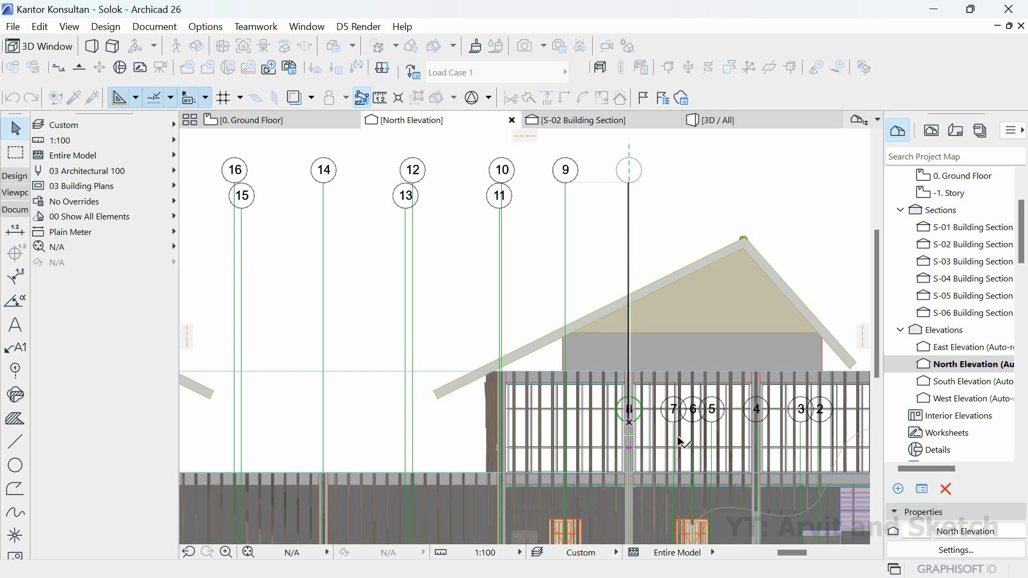
- Stretch the upper end of grid line 7 above the roof so its bubble is level with grid line 8's
scroll(679, 442, up, 3)
scroll(664, 412, up, 3)
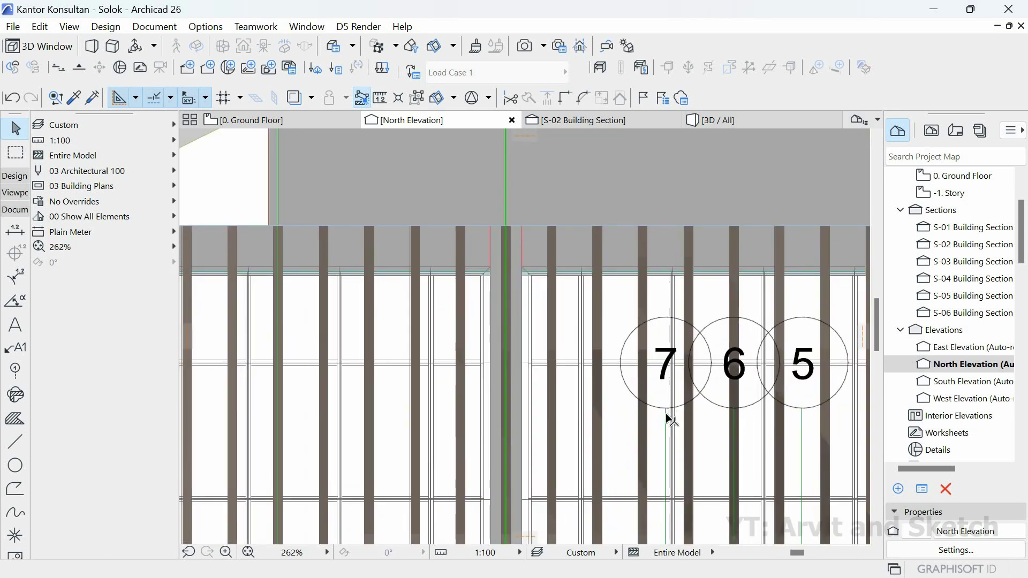
click(667, 421)
scroll(670, 445, down, 6)
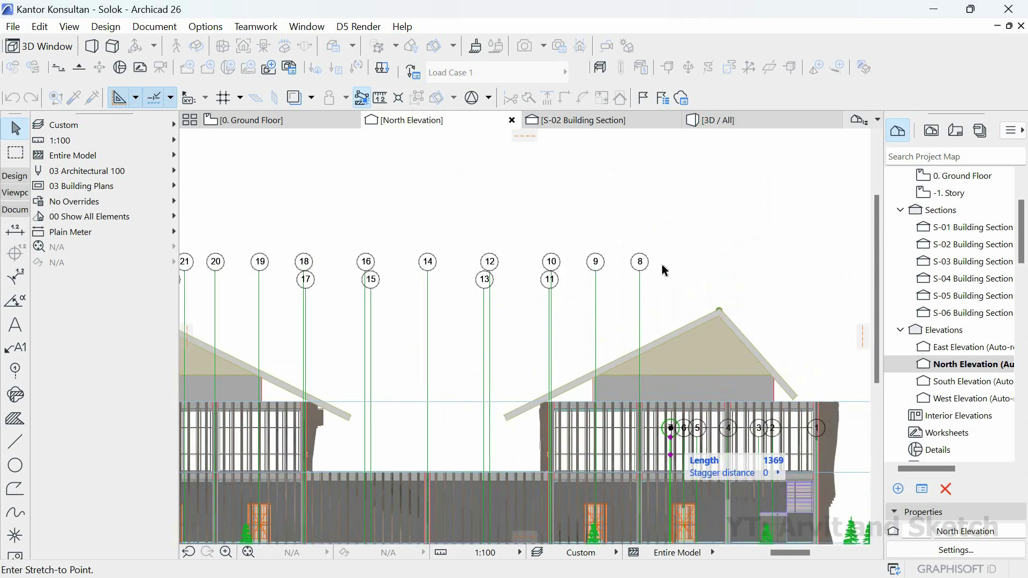
click(671, 270)
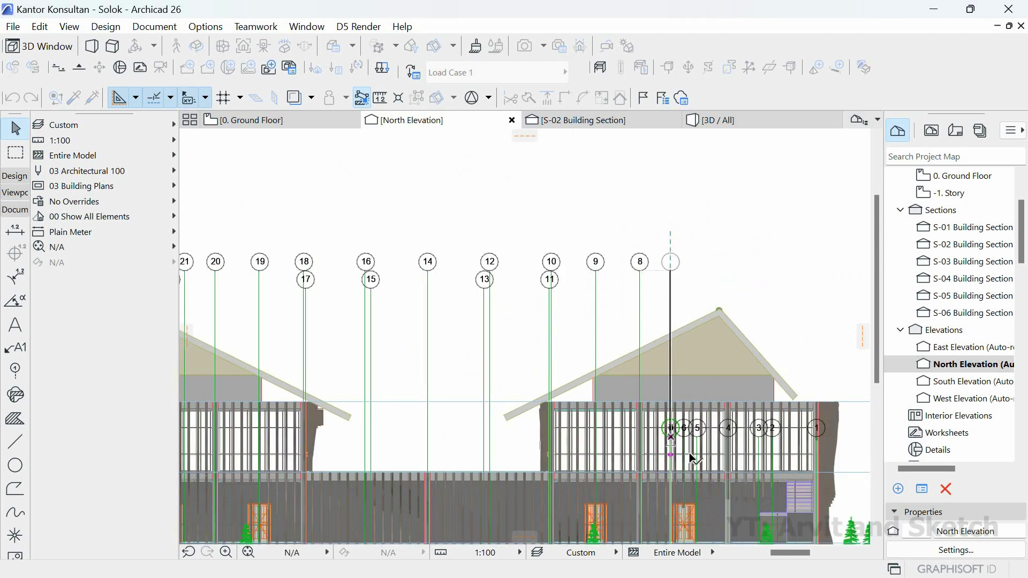
- Stretch the upper end of grid line 6 above the roof so its bubble is level with grid line 11's in the lower row
scroll(676, 439, up, 6)
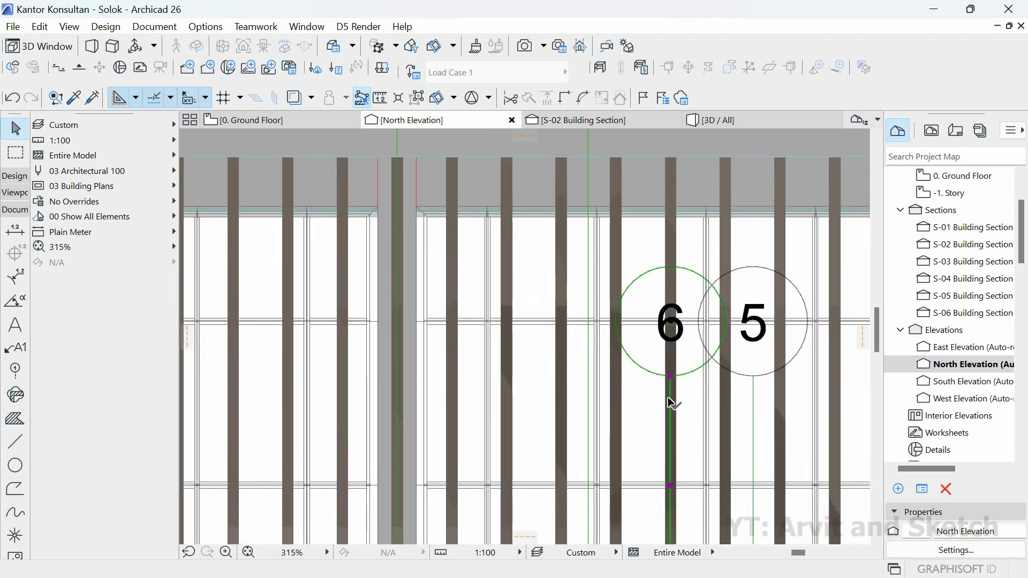
click(671, 402)
scroll(679, 423, down, 7)
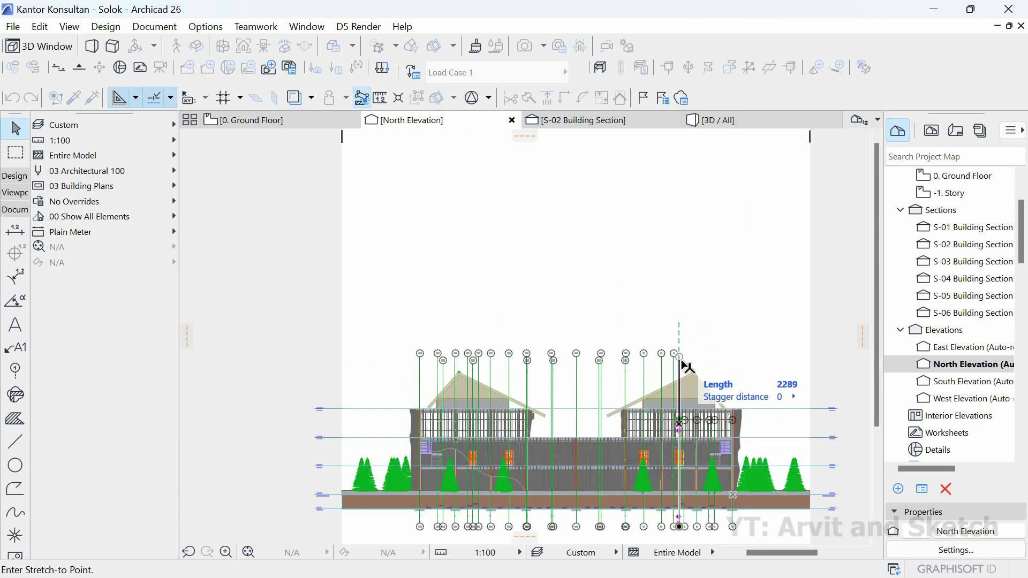
scroll(684, 367, up, 5)
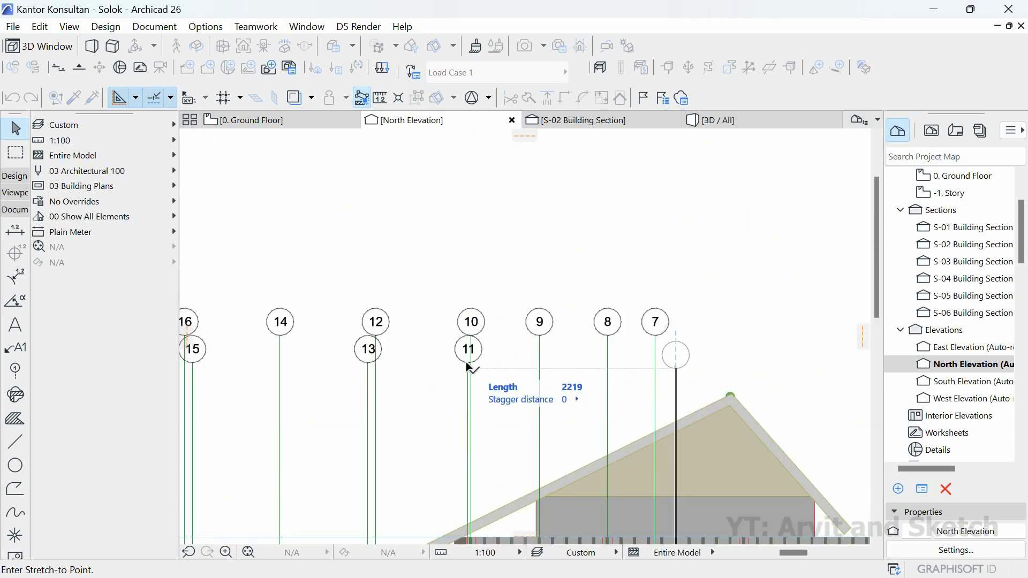
click(547, 358)
- Stretch the upper ends of grid lines 5 and 4 above the roof so their bubbles are level with grid line 7's
scroll(552, 361, down, 3)
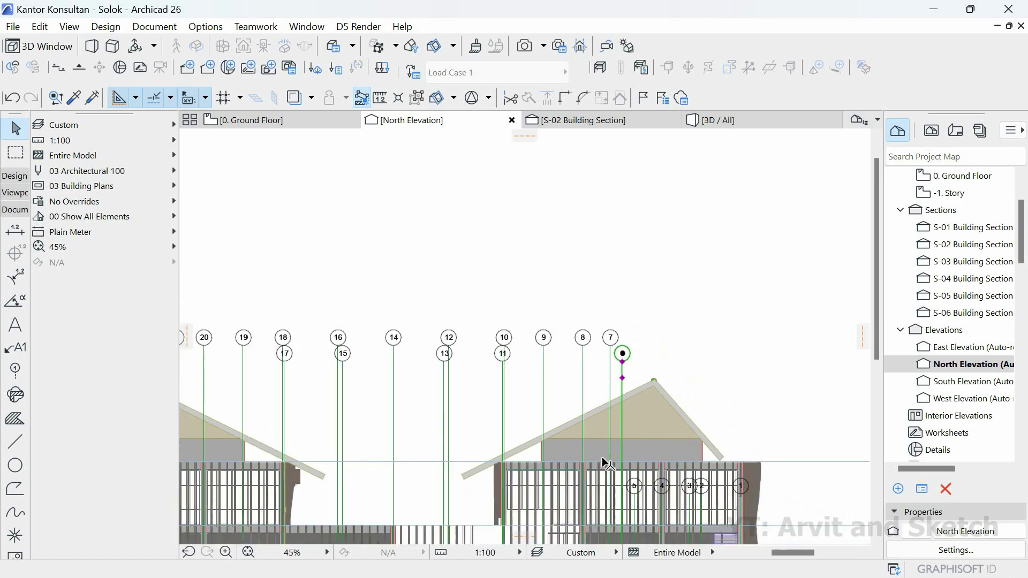
scroll(643, 522, up, 6)
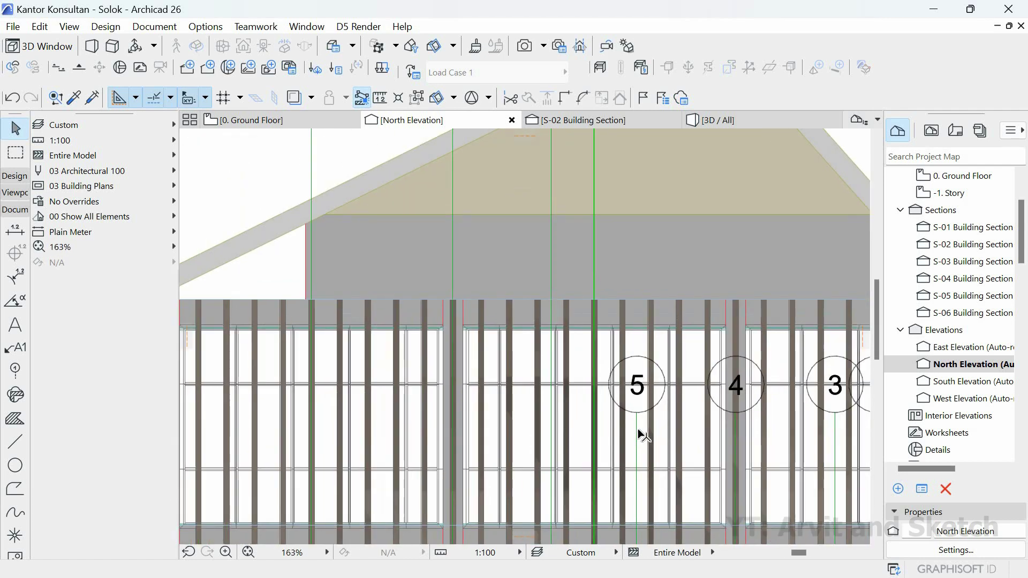
scroll(632, 451, down, 3)
scroll(631, 252, down, 2)
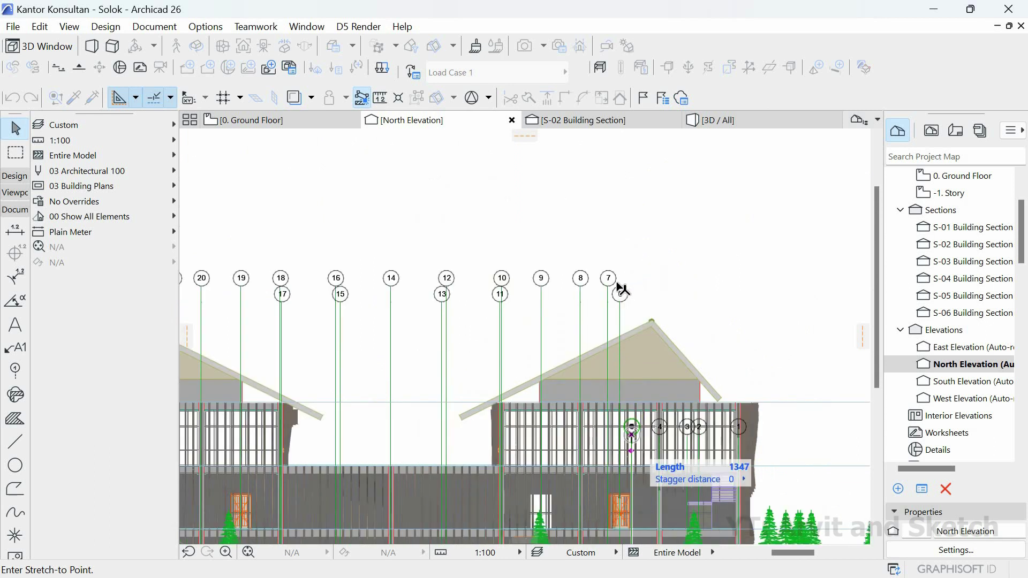
click(663, 448)
scroll(661, 448, up, 5)
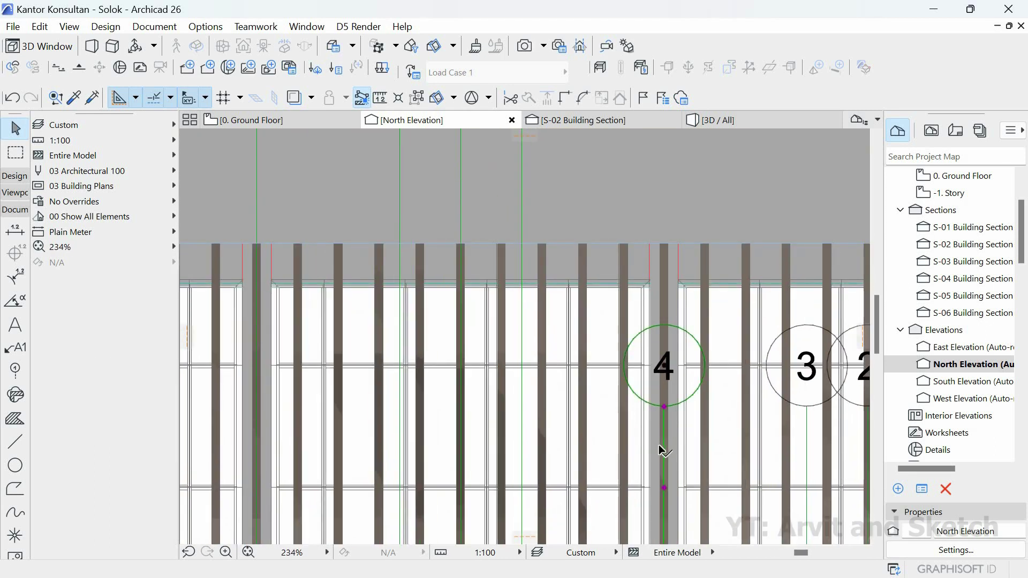
click(664, 452)
scroll(661, 449, down, 5)
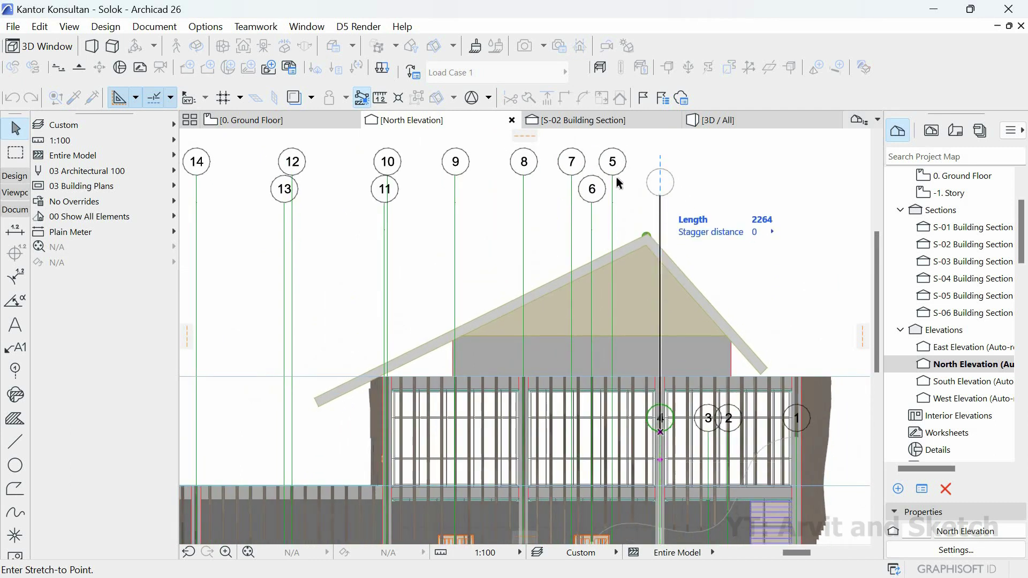
click(614, 176)
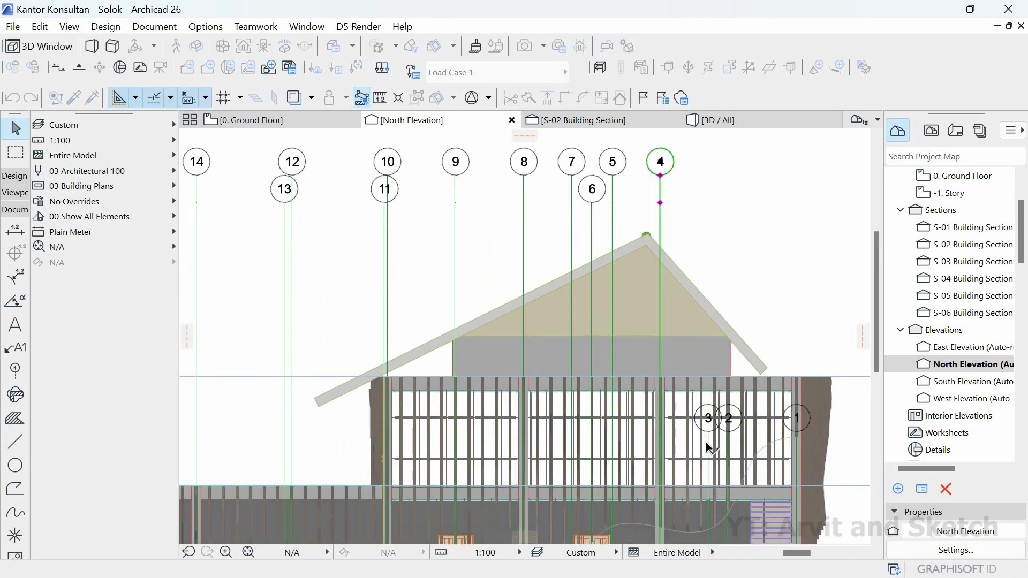
- Stretch the upper ends of grid lines 3 and 2 above the roof, with 3 level with 4 and 2 level with 6
click(707, 437)
click(708, 432)
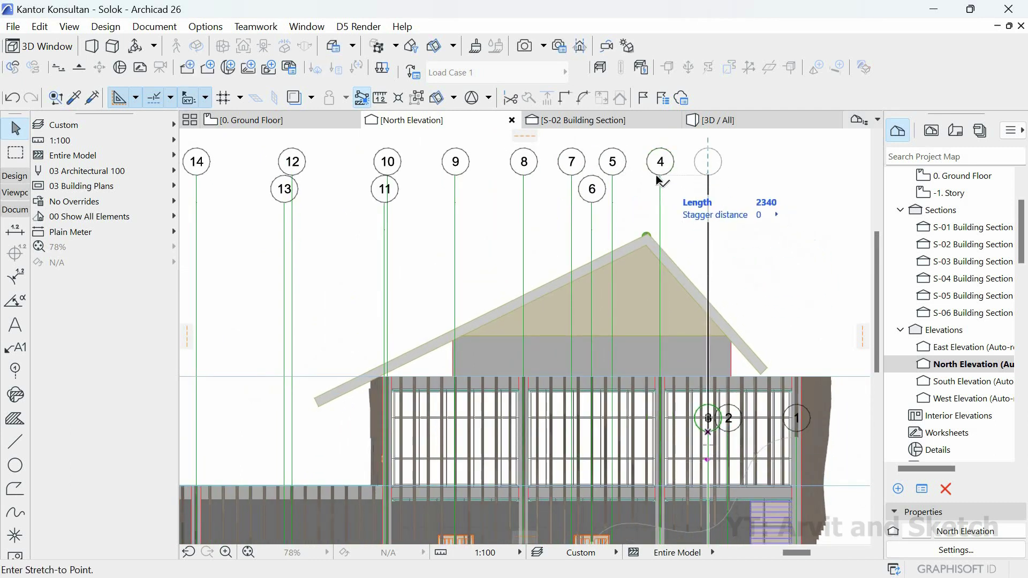
click(708, 177)
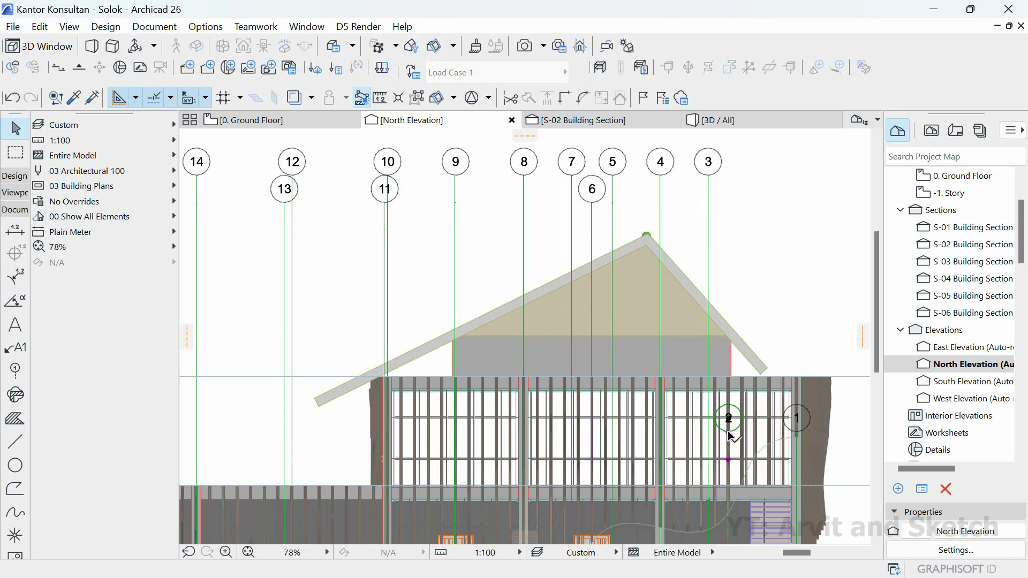
click(591, 203)
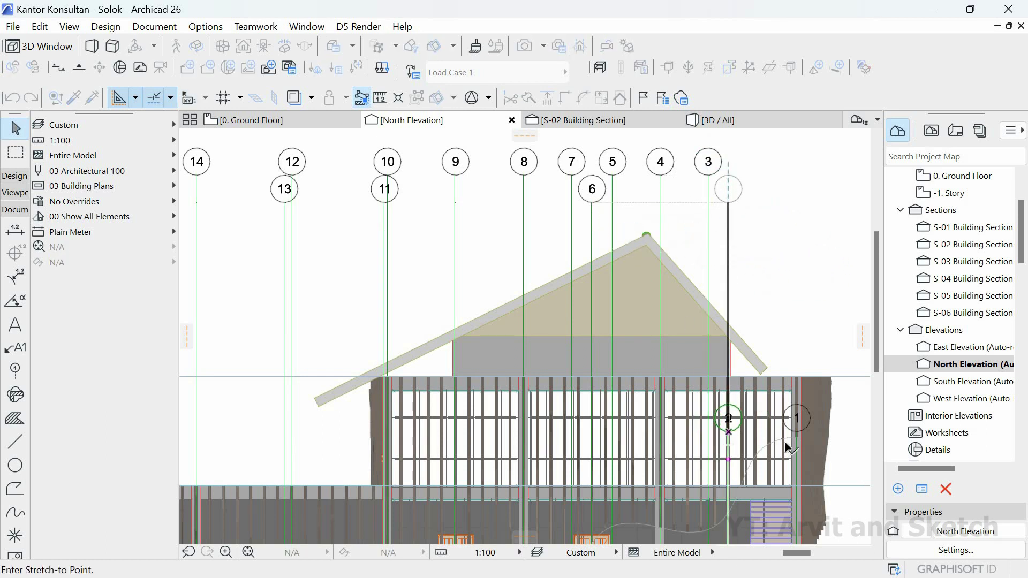
- Stretch the upper end of grid line 1 above the roof so its bubble is level with grid line 3's
click(796, 434)
click(796, 432)
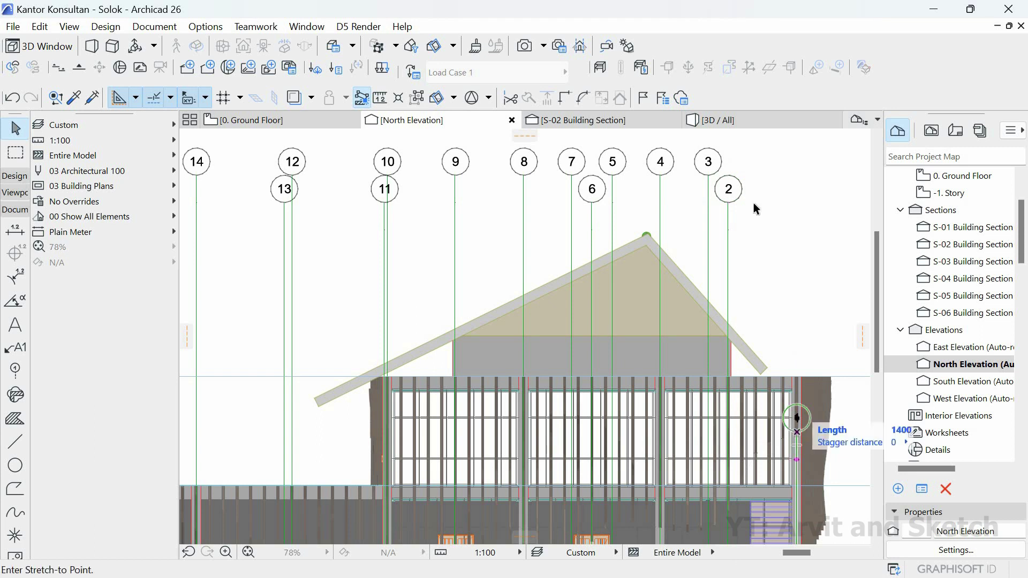
click(727, 188)
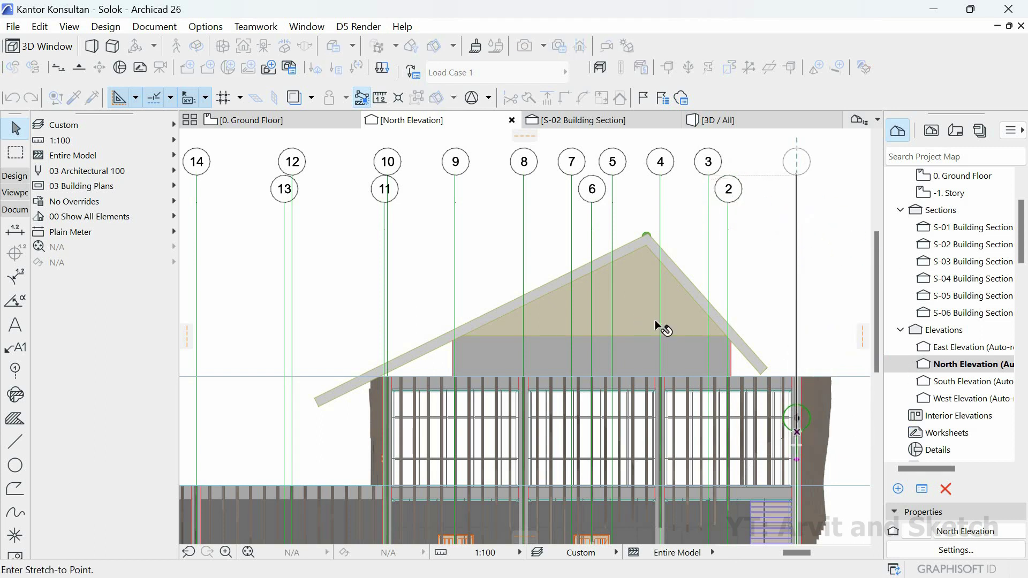
- Delete the two curved lines crossing the lower facade, one on each wing of the building
scroll(659, 324, down, 1)
scroll(659, 324, down, 4)
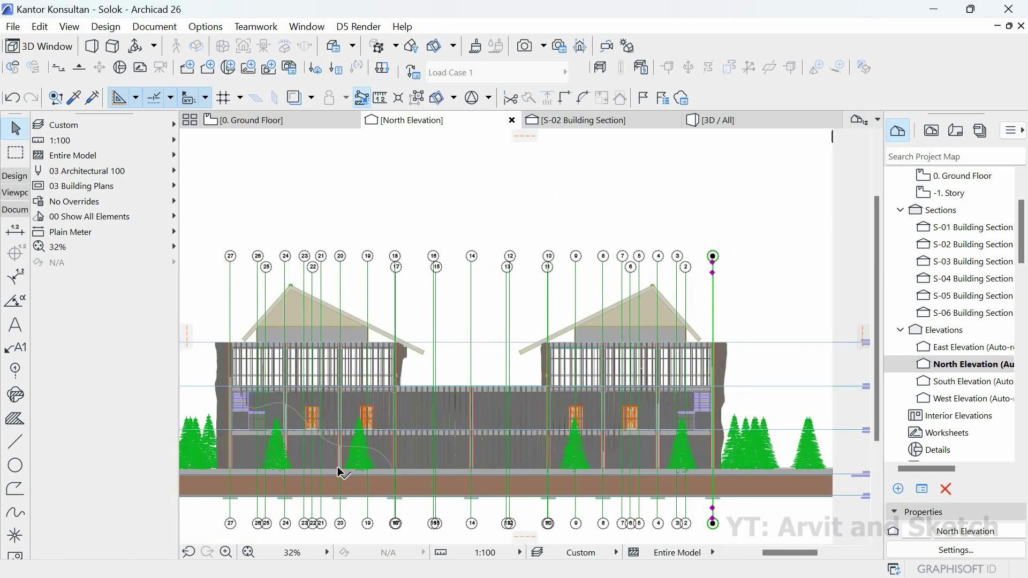
scroll(348, 434, up, 9)
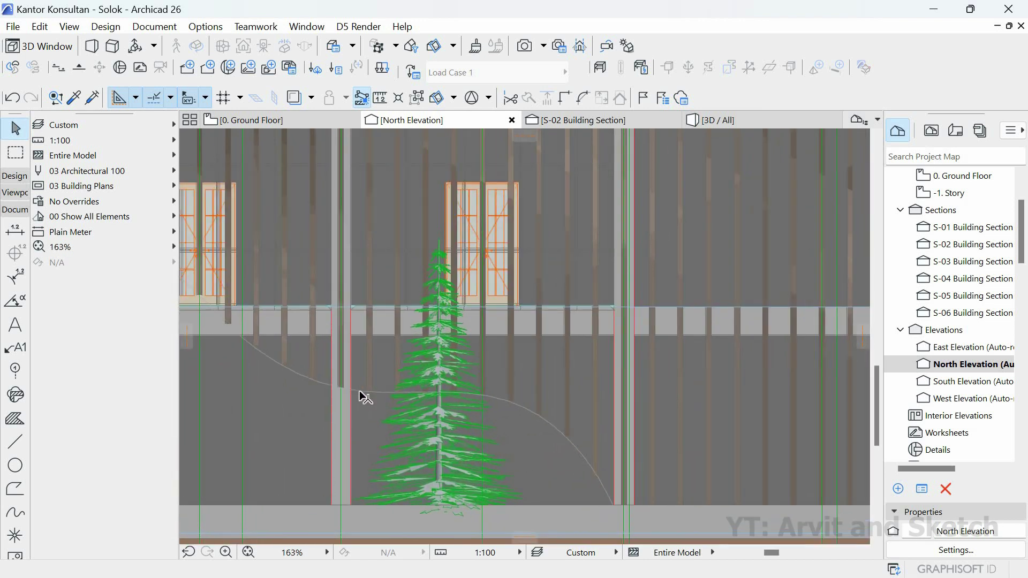
key(Delete)
scroll(585, 429, down, 7)
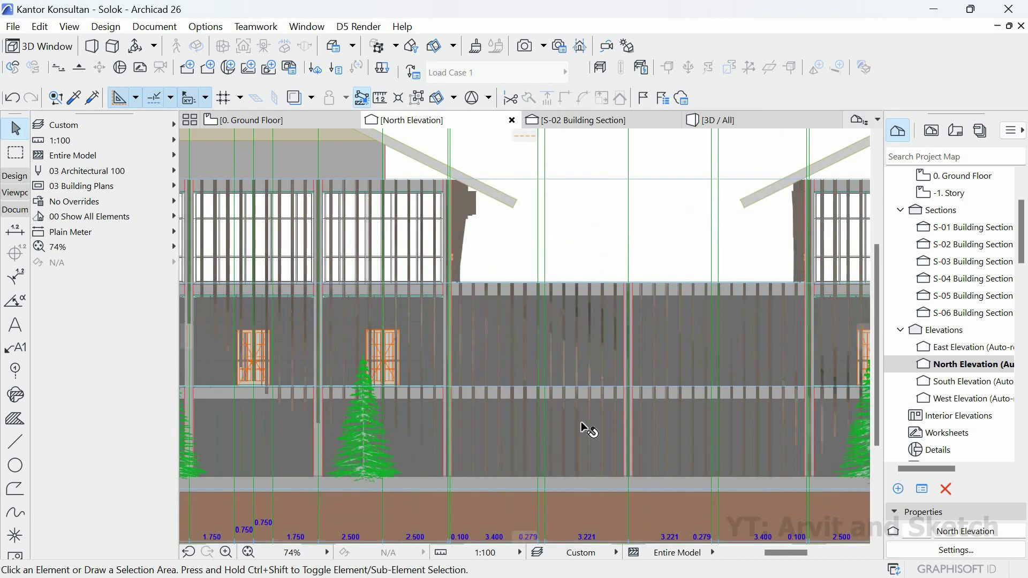
scroll(813, 415, up, 5)
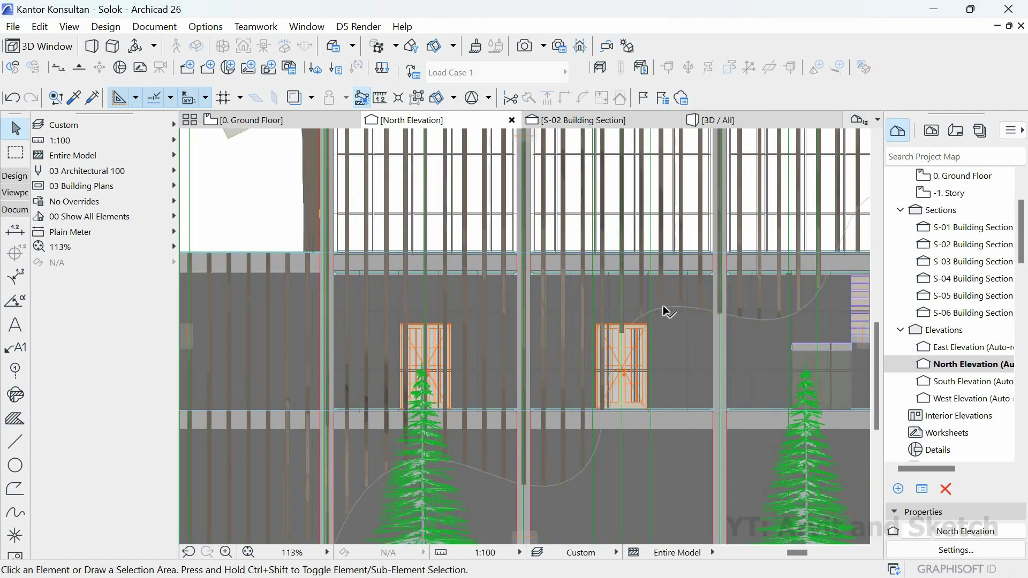
scroll(672, 313, up, 3)
click(659, 330)
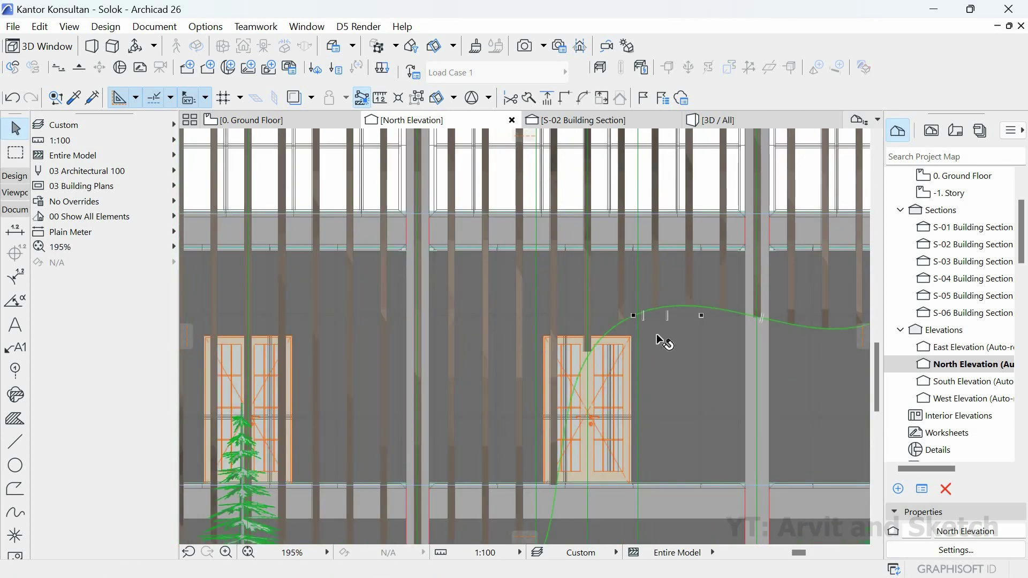
key(Delete)
scroll(654, 336, down, 8)
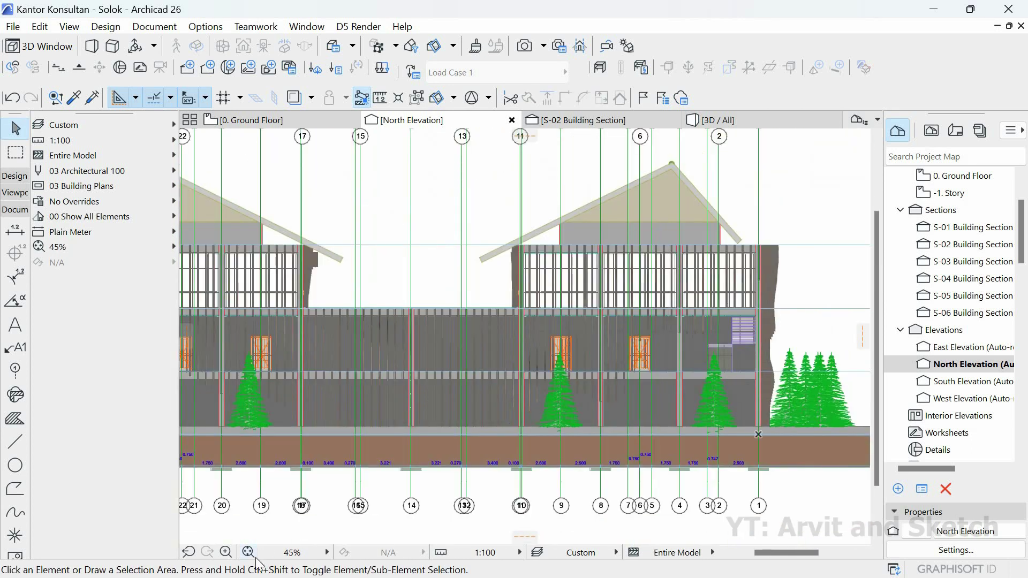
- Shorten the lower ends of grid lines 25 and 22 so both bubbles sit level, one bubble height above the neighbouring row
scroll(466, 413, down, 3)
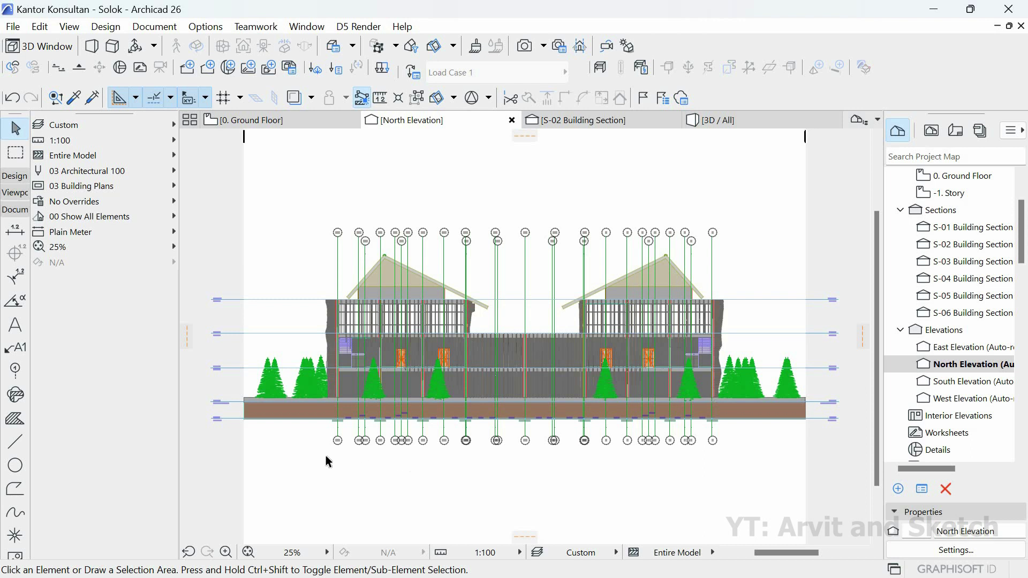
scroll(322, 450, up, 4)
scroll(281, 420, up, 1)
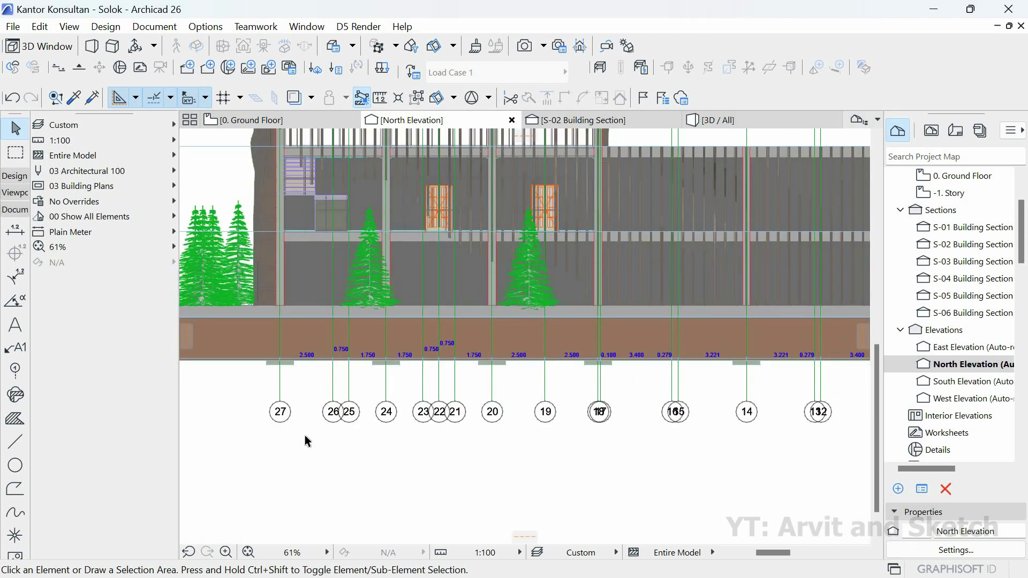
scroll(304, 435, up, 2)
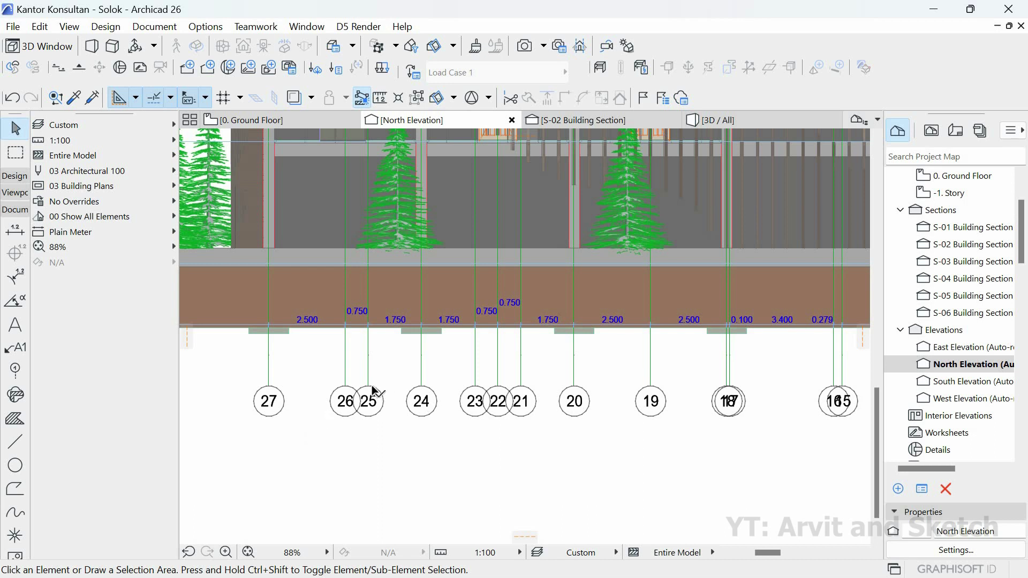
click(370, 390)
click(368, 356)
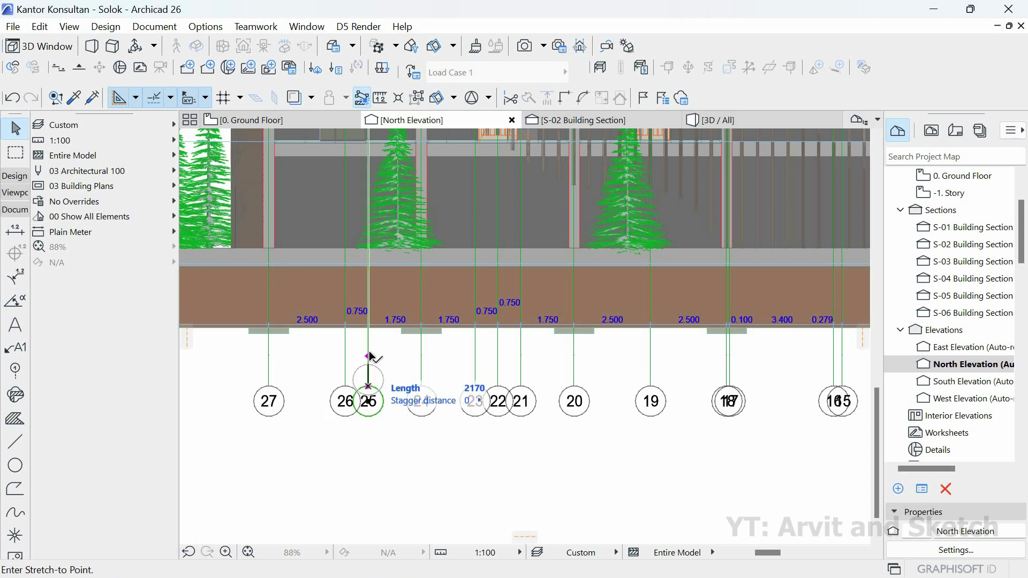
click(496, 390)
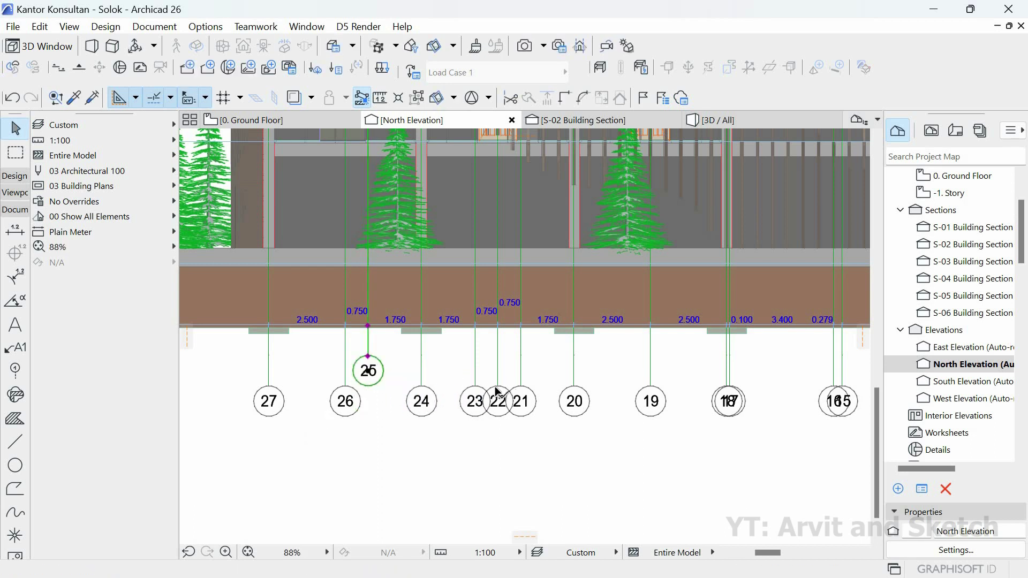
click(498, 385)
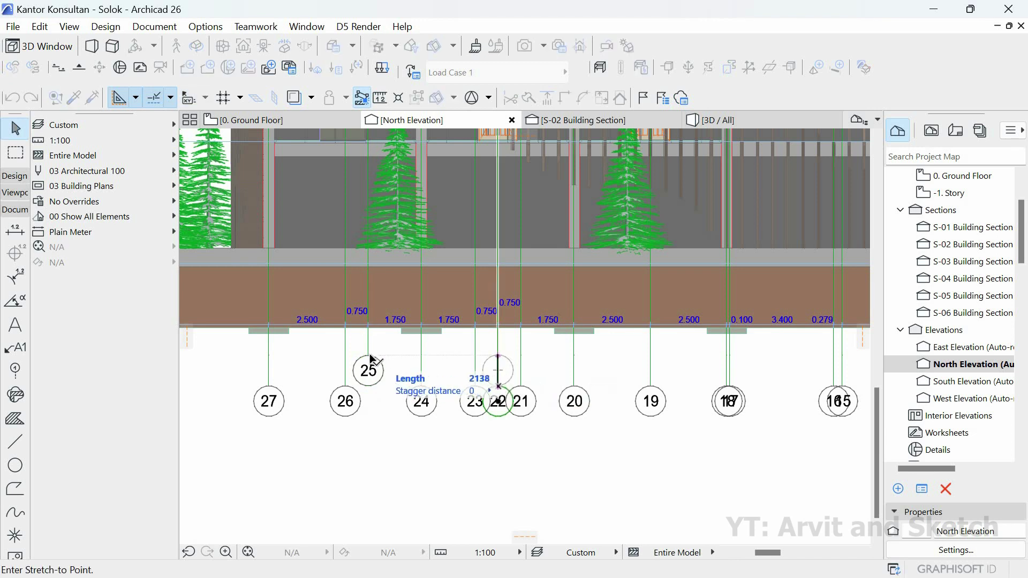
- Shorten the lower ends of grid lines 17 and 16 so their bubbles are level with grid line 22's raised bubble
middle_drag(567, 454, 391, 440)
scroll(552, 367, up, 2)
click(558, 377)
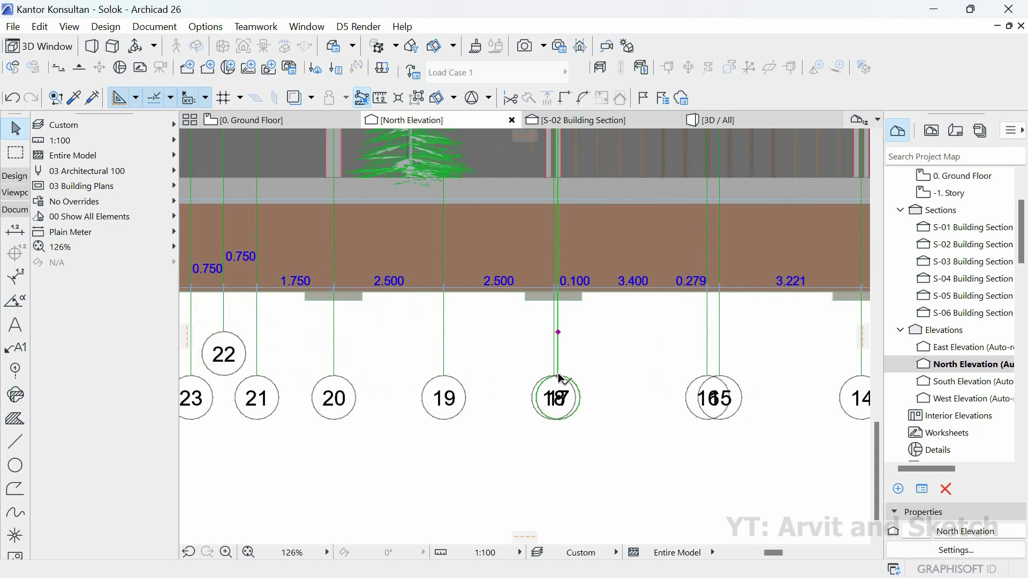
click(558, 335)
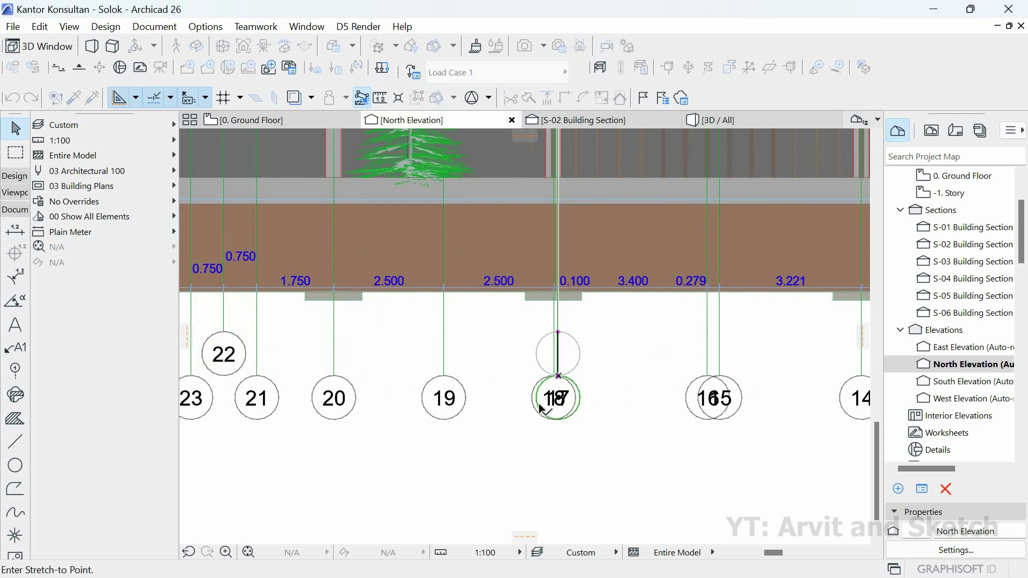
scroll(691, 408, down, 1)
middle_drag(690, 408, 504, 404)
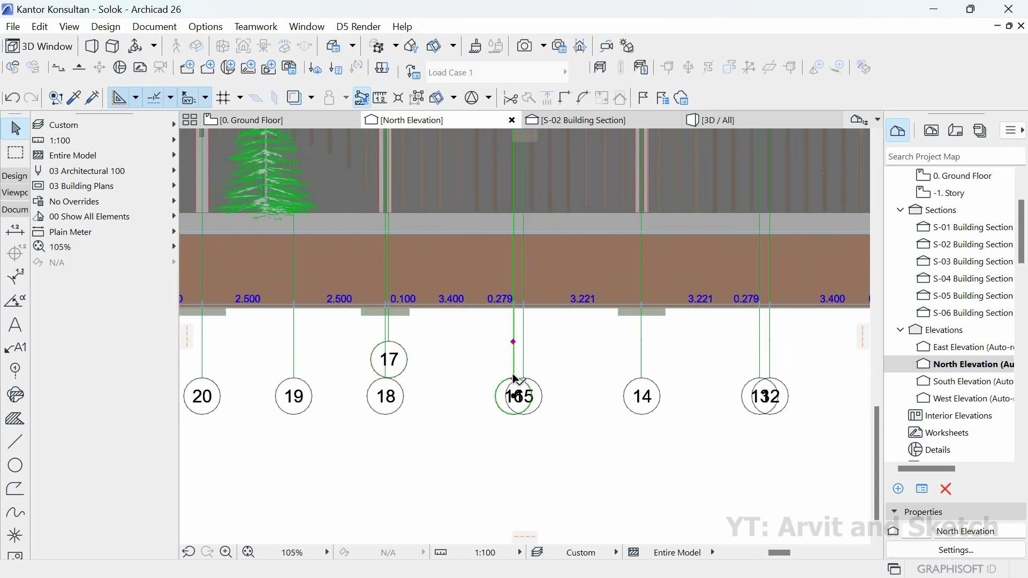
click(512, 378)
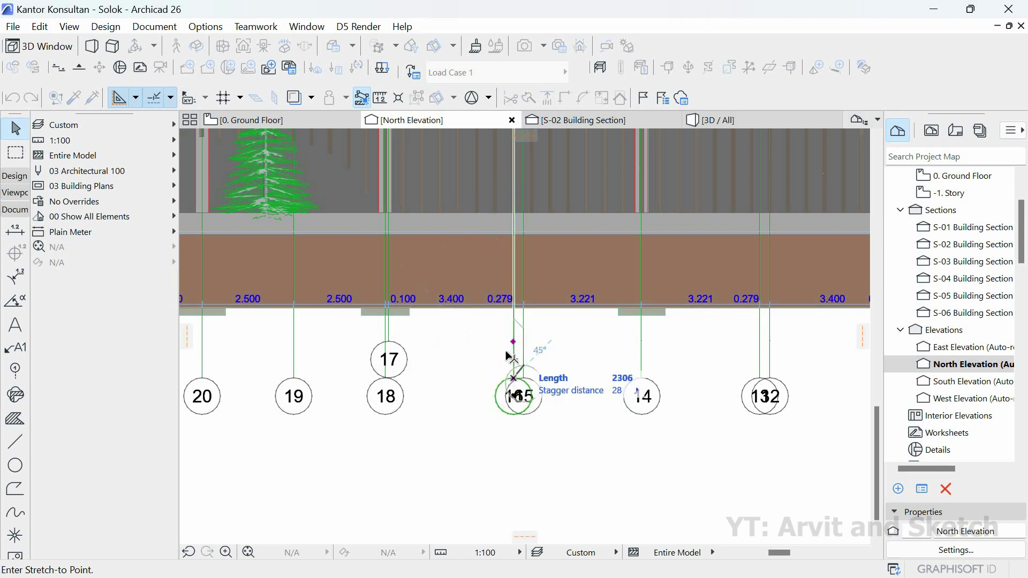
click(401, 341)
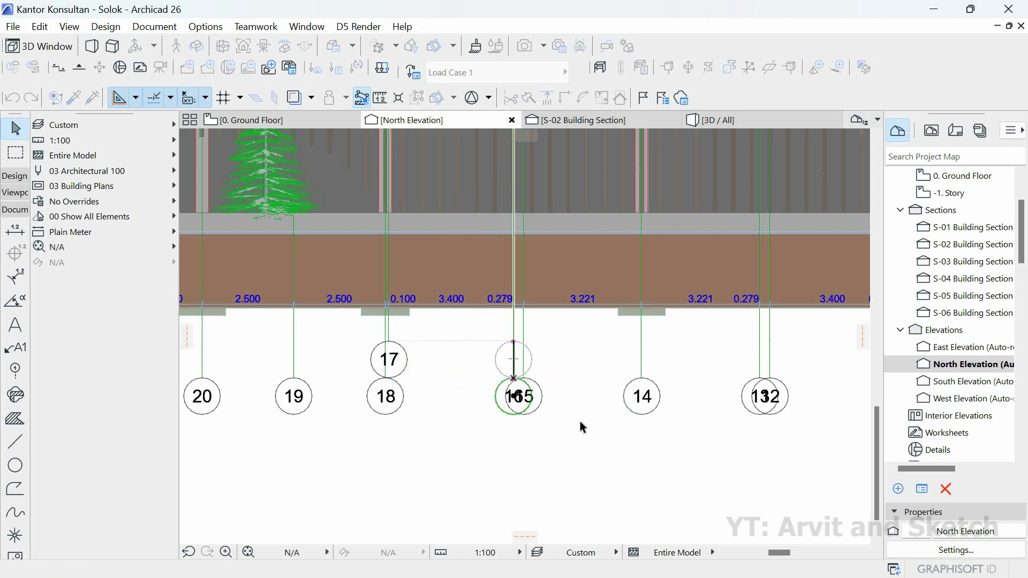
- Shorten the lower ends of grid lines 12 and 11 so their bubbles are level with grid line 16's
middle_drag(581, 426, 393, 428)
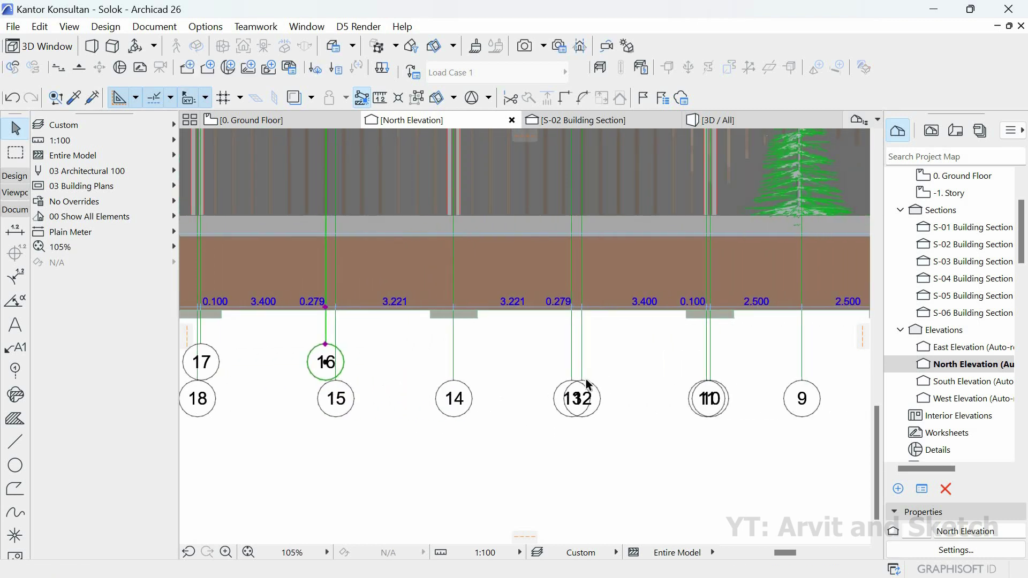
key(Escape)
click(584, 381)
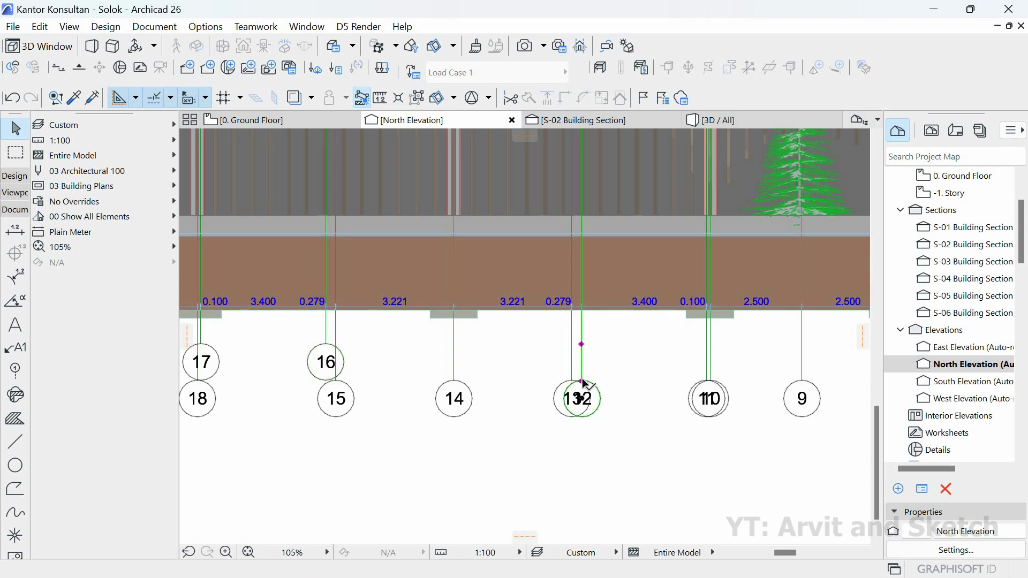
click(581, 344)
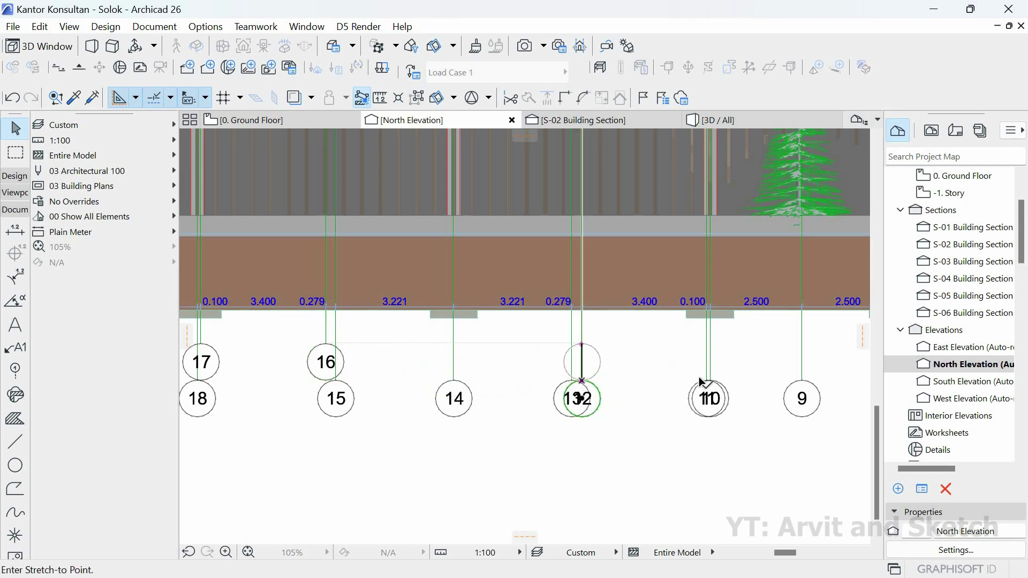
click(704, 384)
scroll(704, 383, down, 1)
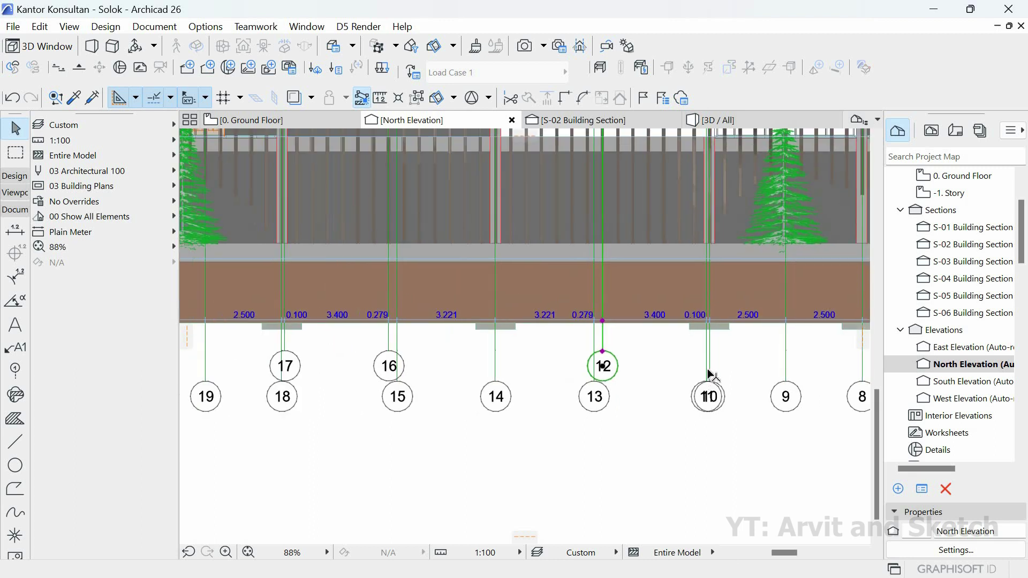
scroll(719, 399, up, 2)
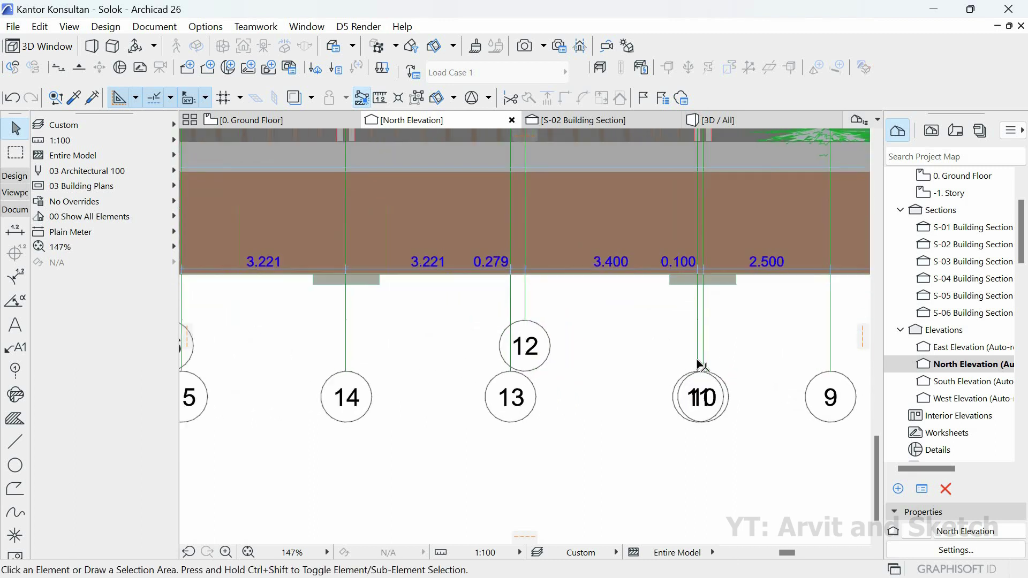
click(697, 318)
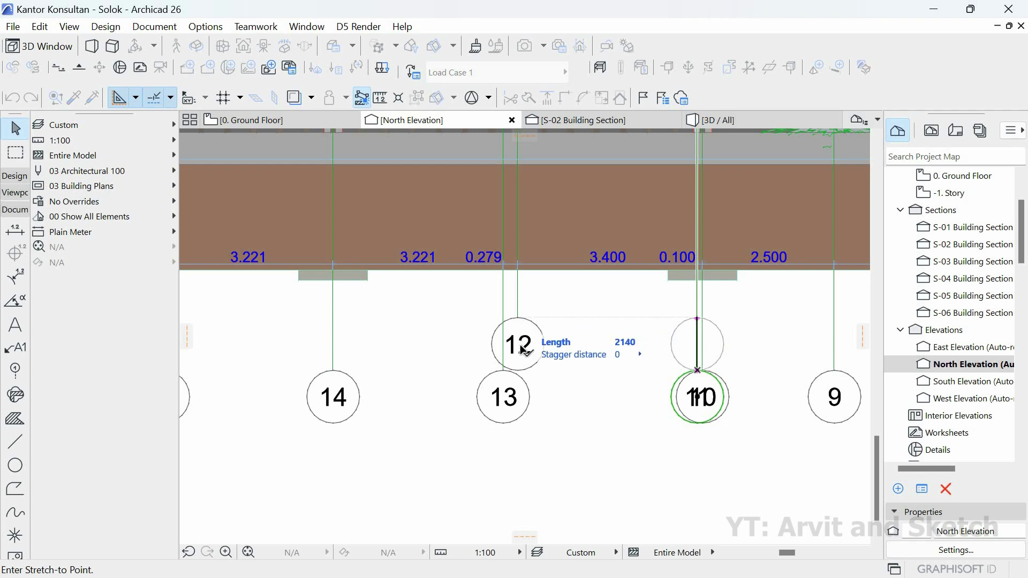
scroll(622, 407, down, 4)
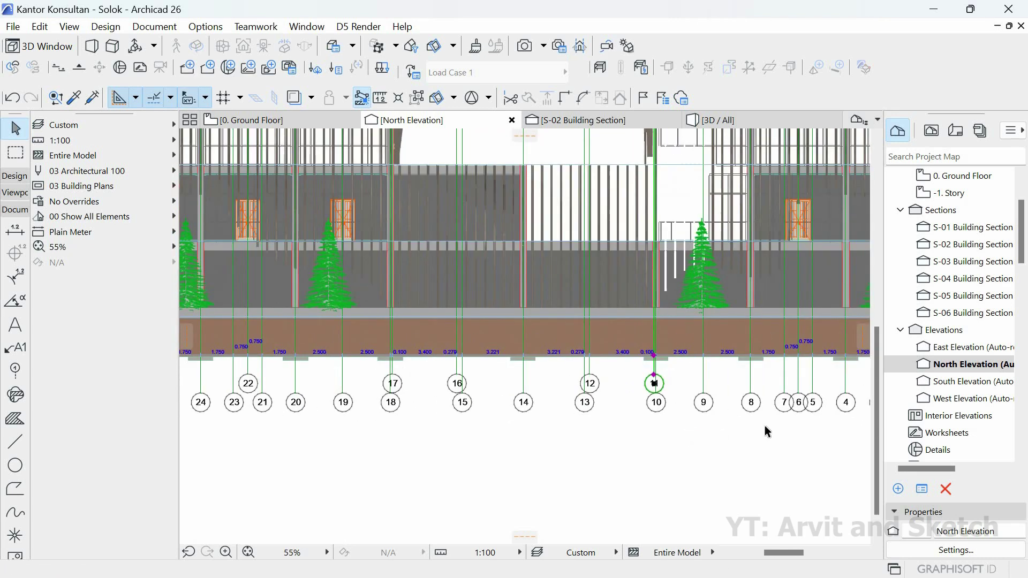
- Shorten the lower end of grid line 6 so its bubble is level with grid line 11's
middle_drag(575, 437, 480, 440)
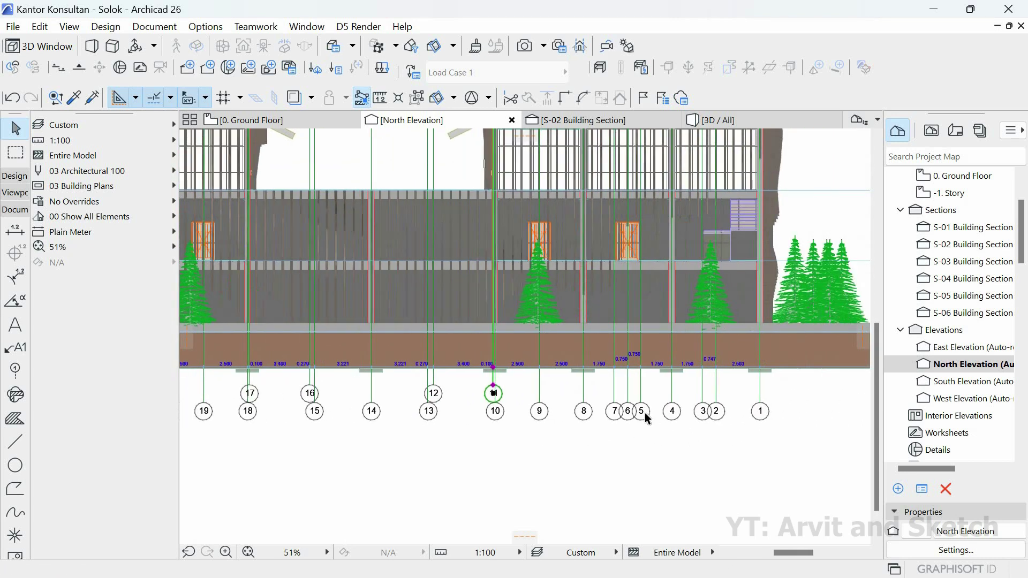
scroll(630, 411, up, 4)
key(Escape)
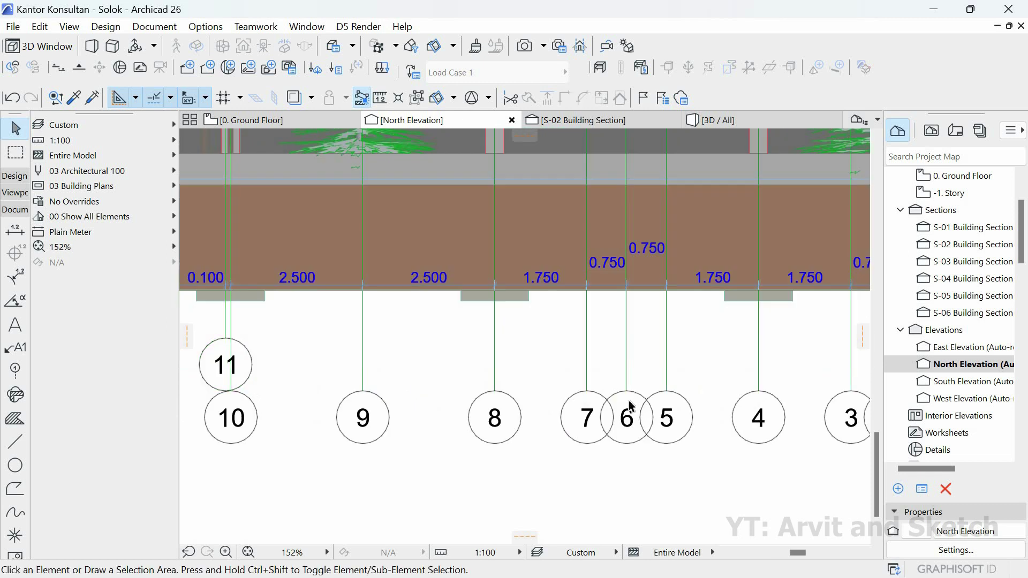
click(625, 392)
click(626, 391)
click(626, 338)
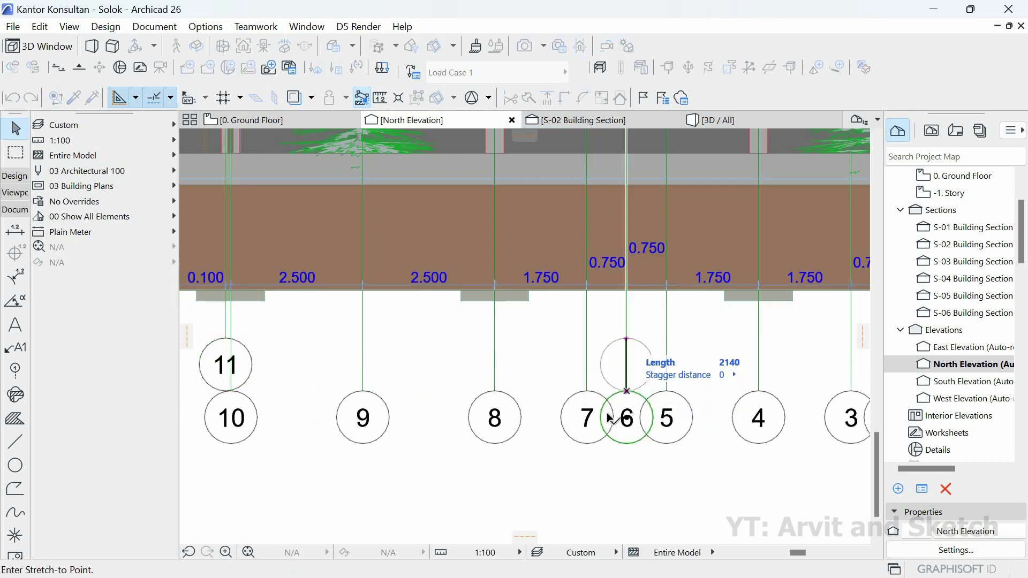
- Shorten the lower end of grid line 2 so its bubble is level with grid line 6's
scroll(632, 427, down, 3)
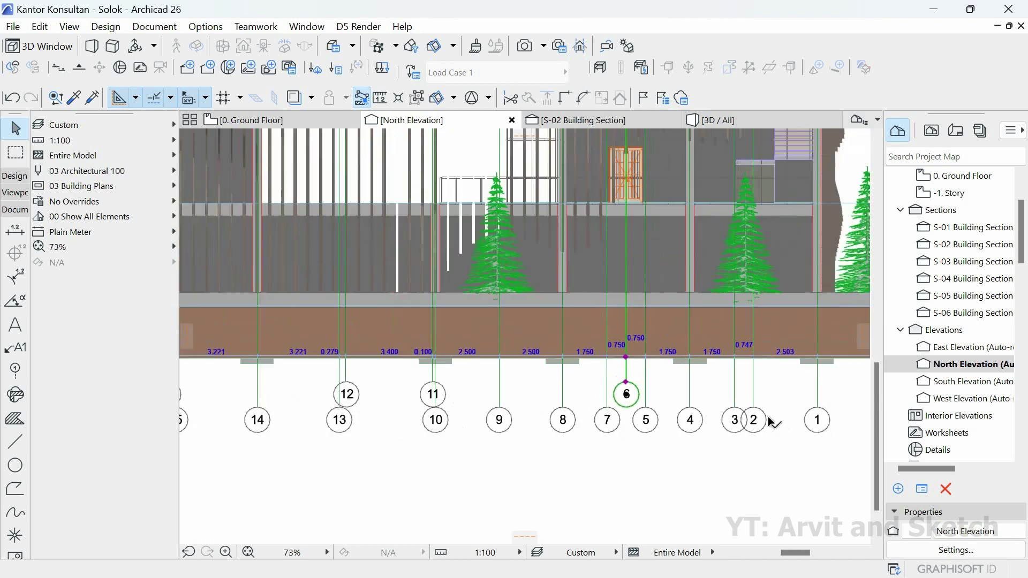
scroll(759, 411, up, 3)
key(Escape)
click(739, 397)
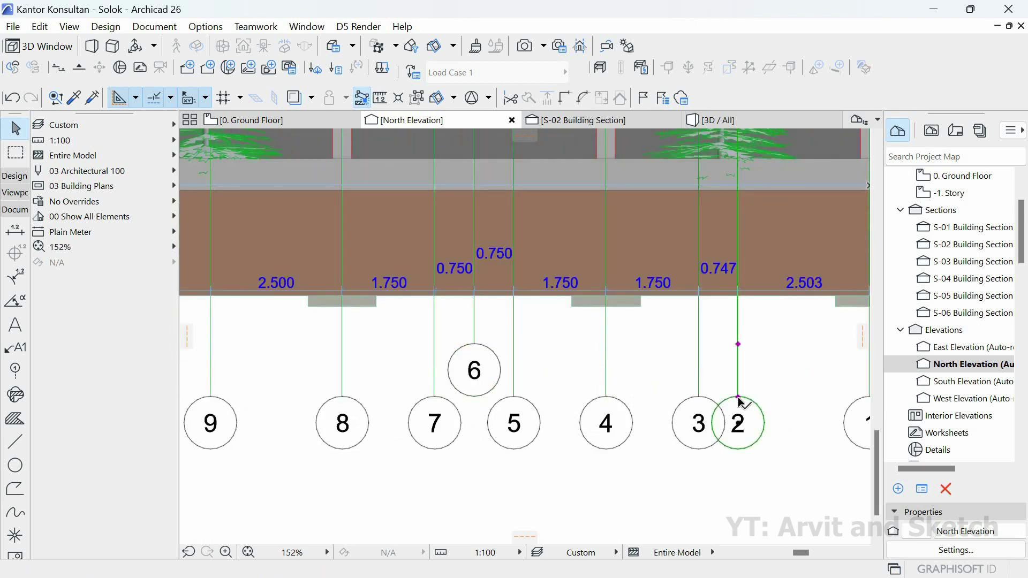
click(737, 397)
click(474, 344)
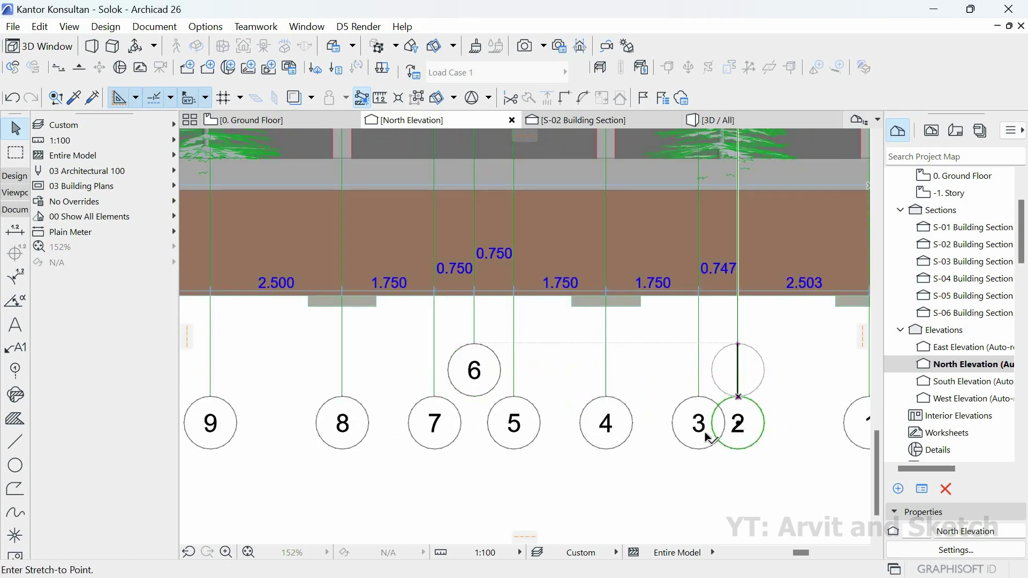
scroll(738, 436, down, 3)
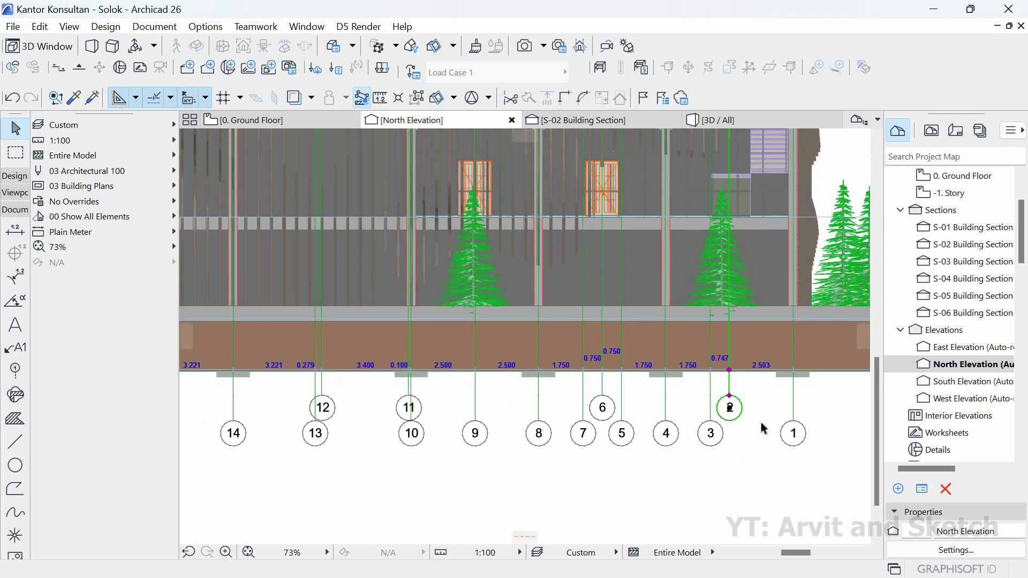
scroll(764, 428, down, 1)
scroll(763, 428, down, 1)
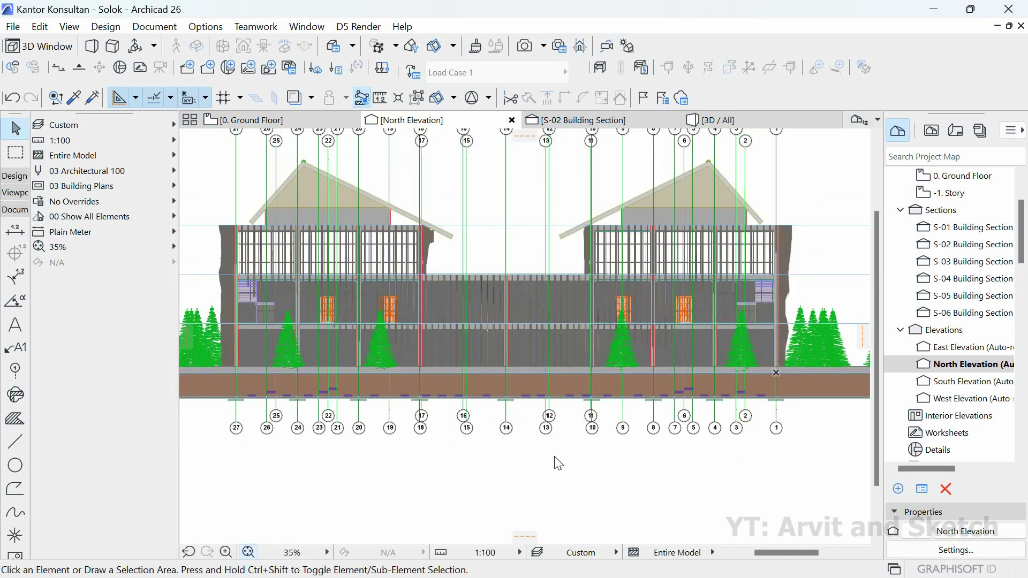
scroll(558, 464, down, 1)
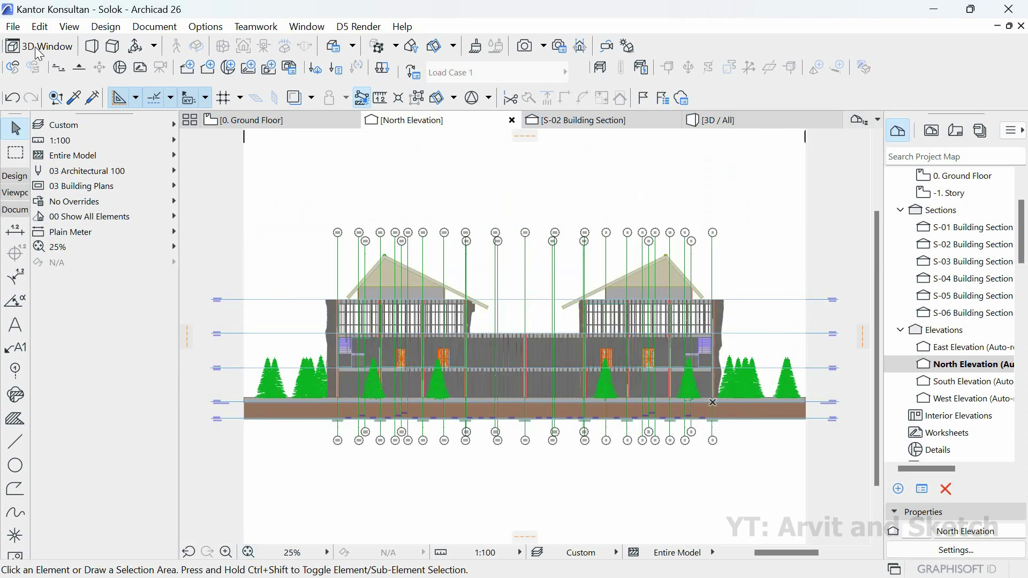
right_click(480, 120)
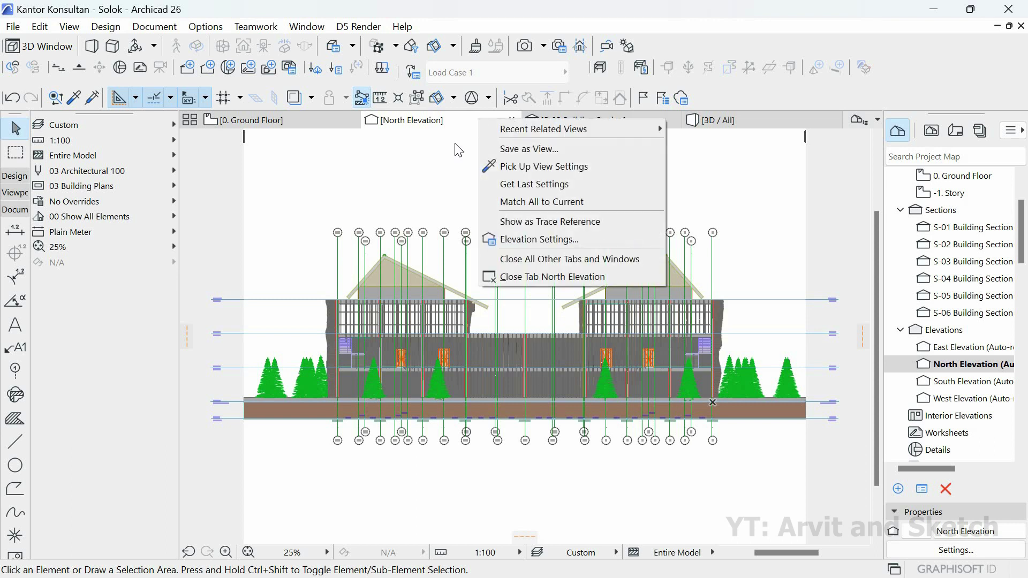
click(397, 174)
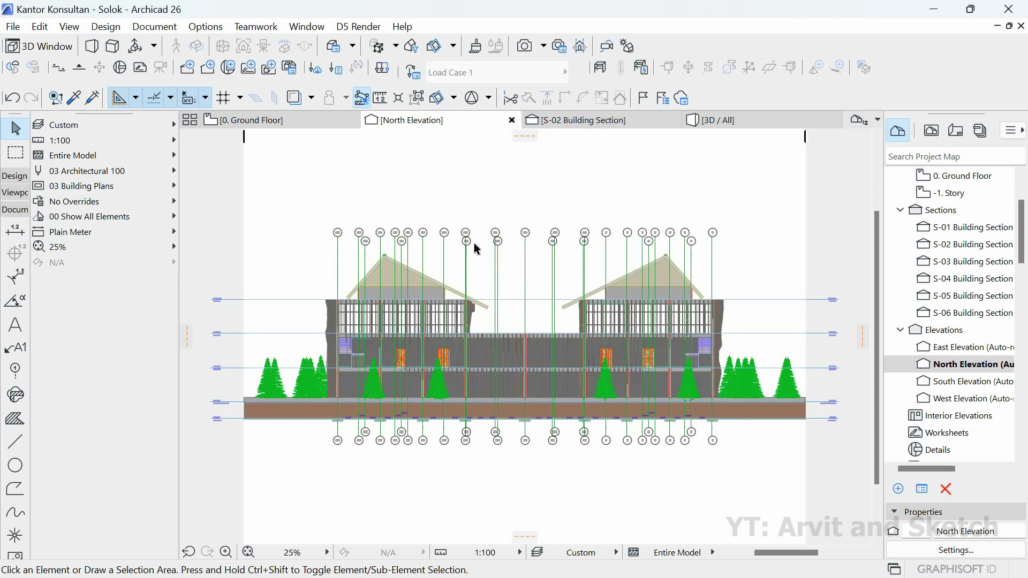
- Offset grid line 17's bubble above the roof sideways toward grid line 16, giving the line a slanted elbow
scroll(456, 247, up, 4)
scroll(456, 244, up, 1)
click(459, 232)
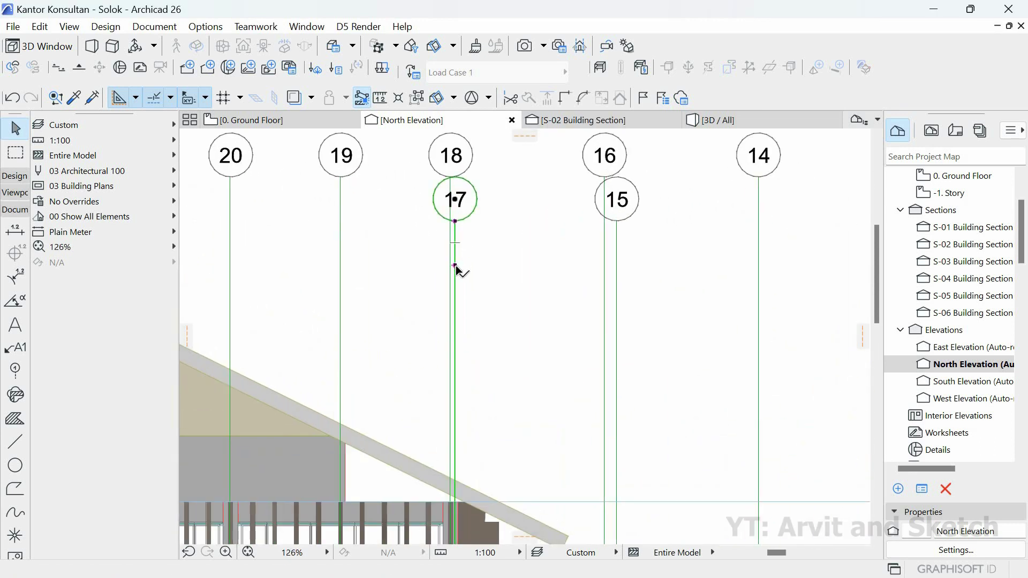
click(455, 221)
click(497, 224)
scroll(440, 227, down, 1)
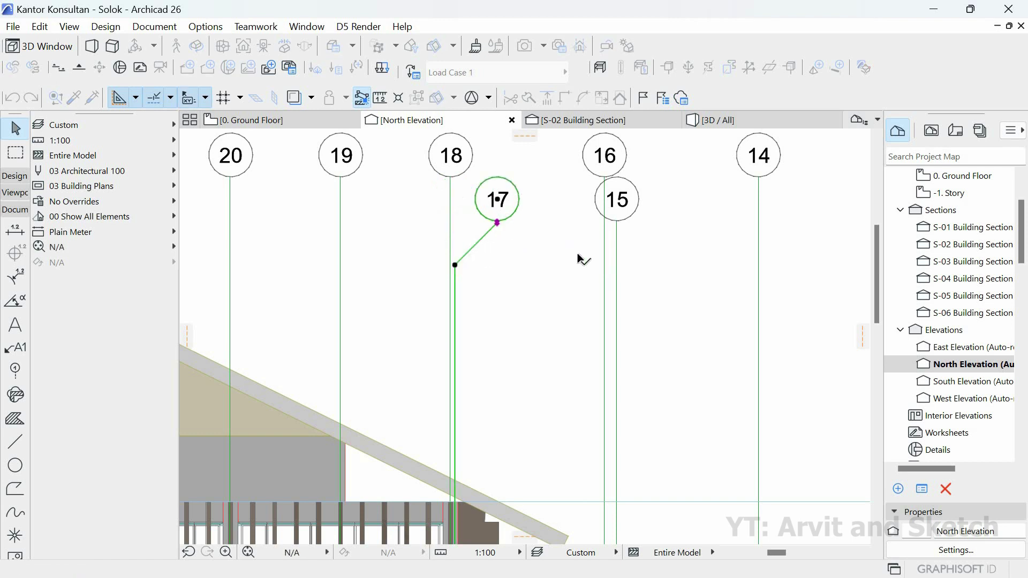
- Offset grid line 15's bubble above the roof sideways toward grid line 14 with a slanted elbow
click(589, 241)
click(587, 223)
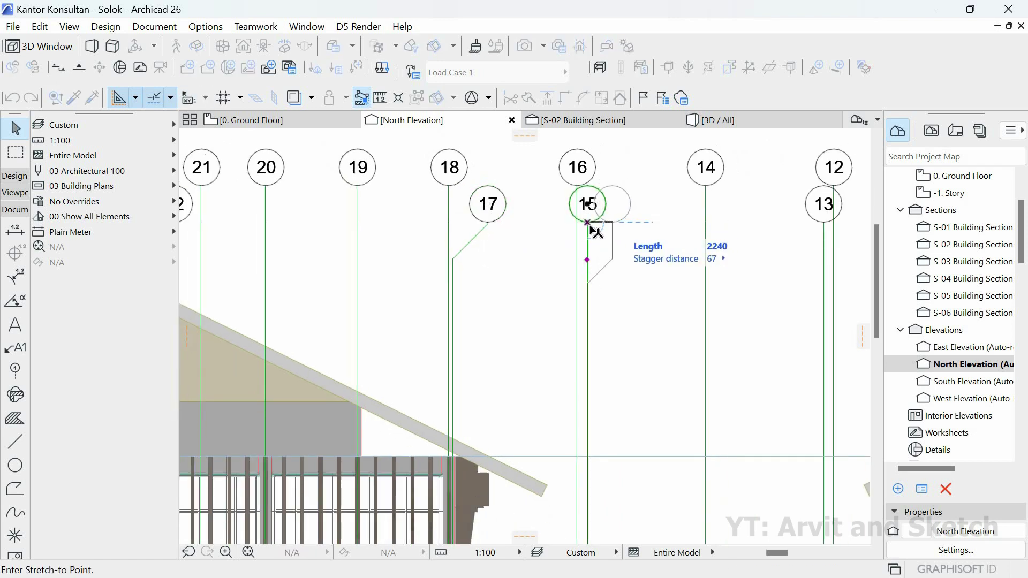
click(464, 230)
- Offset grid line 13's bubble above the roof sideways toward grid line 14, giving the line a slanted elbow
scroll(580, 259, down, 5)
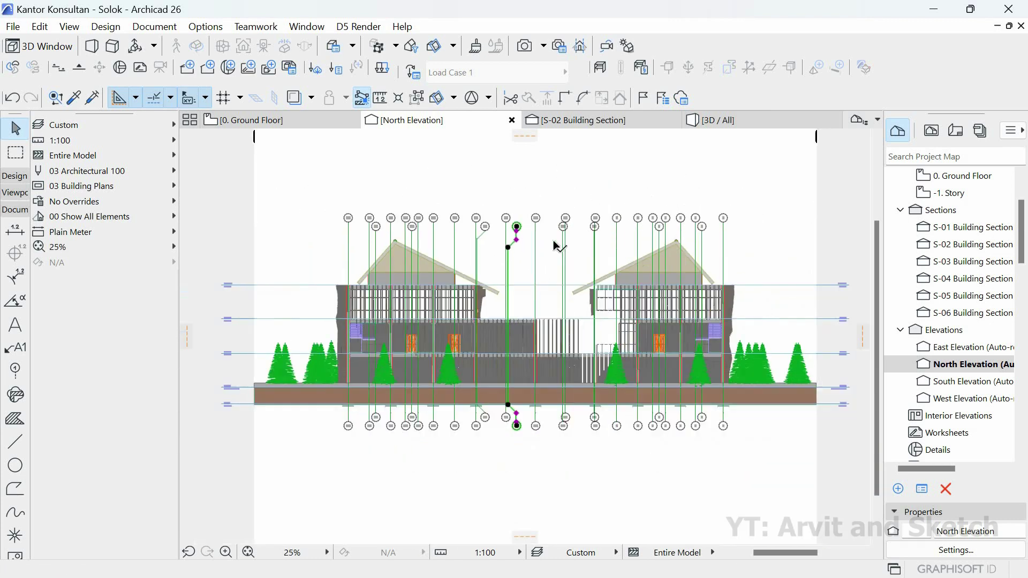
scroll(564, 240, up, 3)
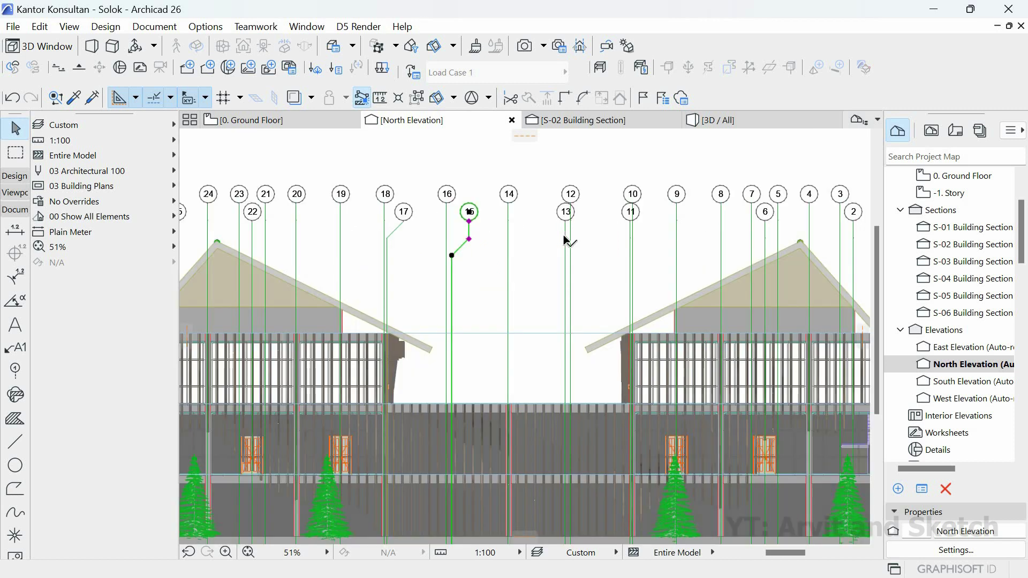
click(566, 212)
click(566, 212)
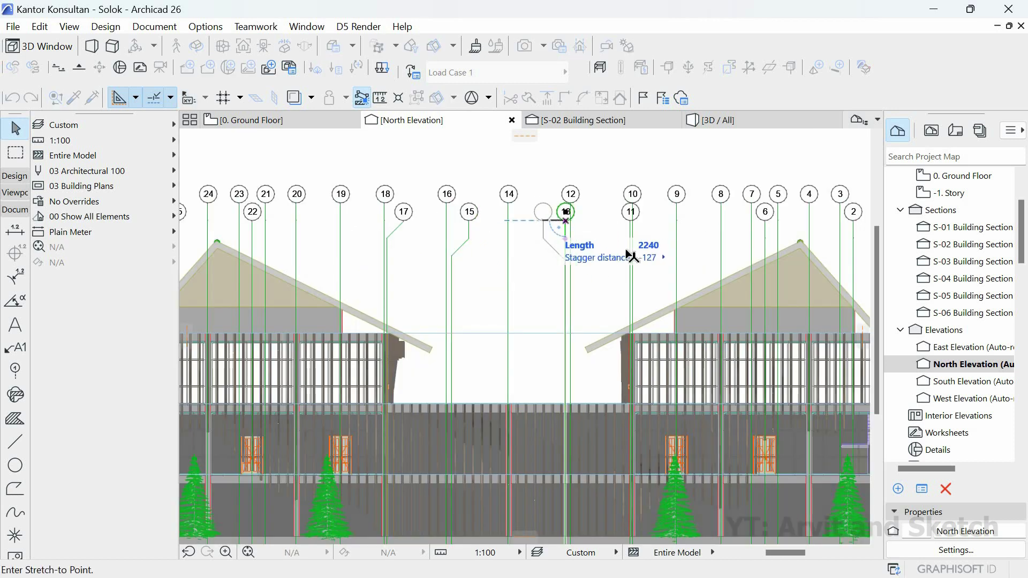
click(544, 221)
- Offset grid line 11's bubble above the roof sideways toward grid line 12 with a slanted elbow
click(631, 212)
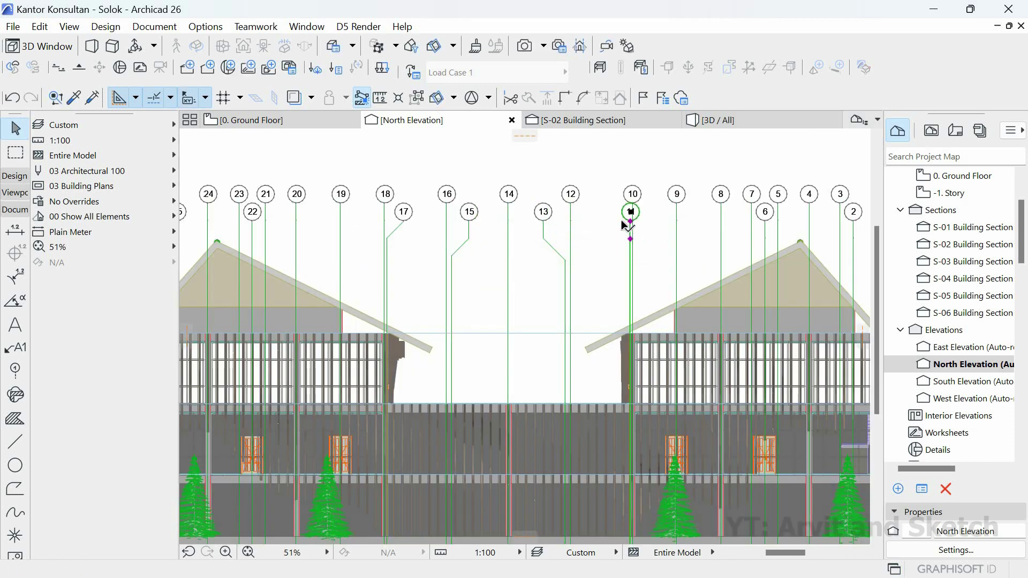
click(631, 212)
click(389, 223)
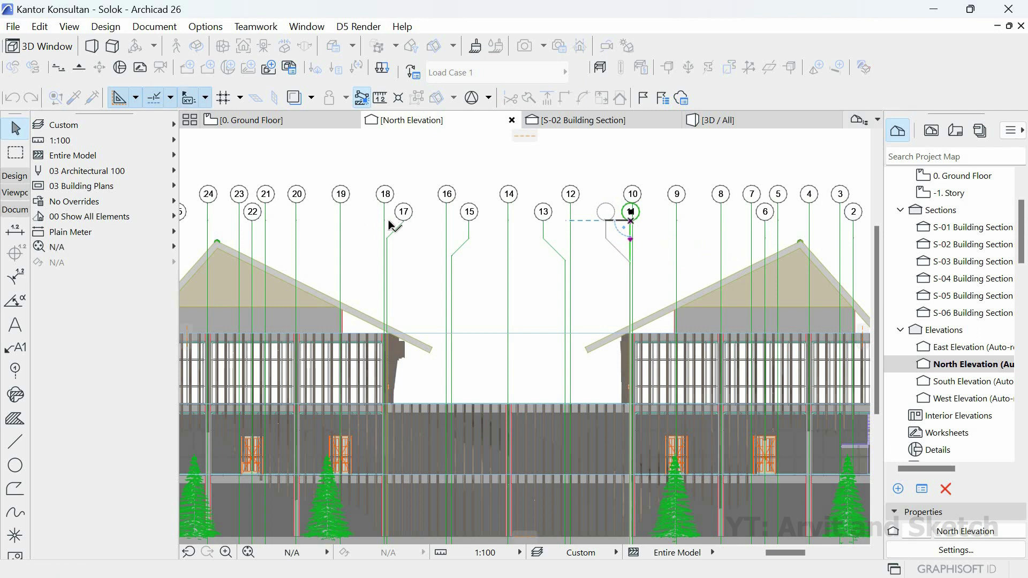
scroll(429, 219, down, 3)
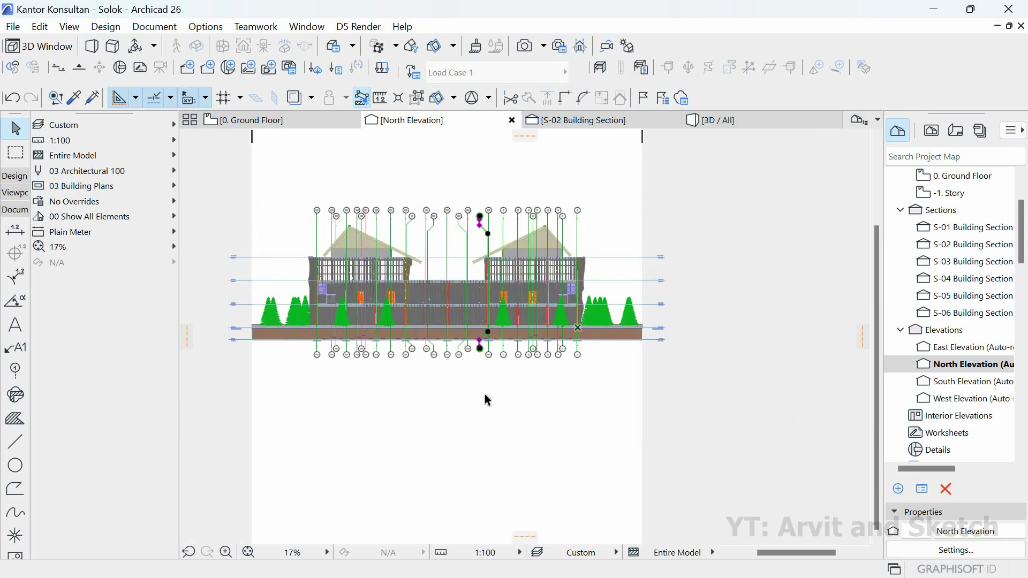
click(520, 400)
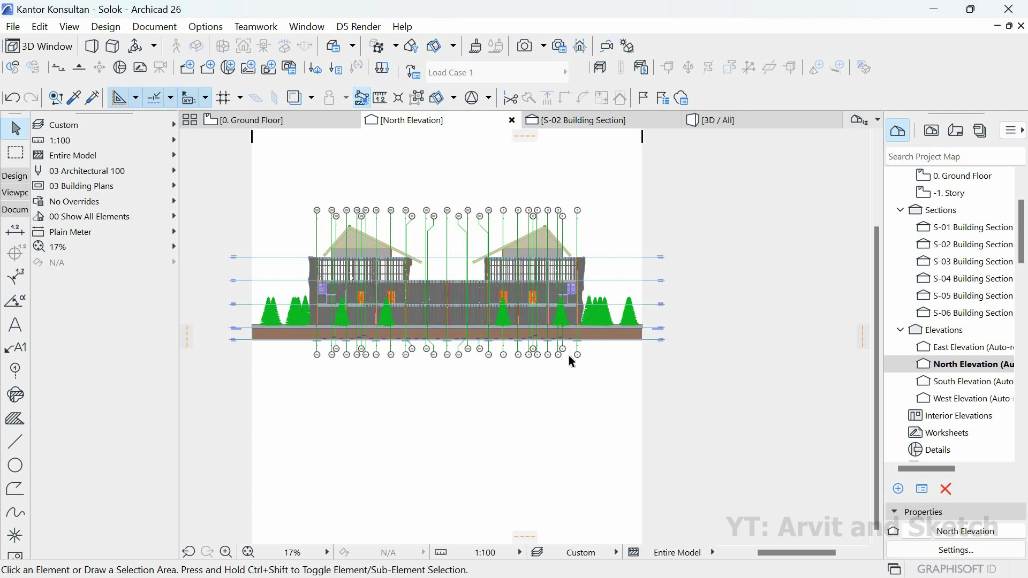
- Below the building, extend grid line 2 so its bubble is level with 1's and shorten grid line 3 so its bubble is level with 6's
scroll(568, 356, up, 10)
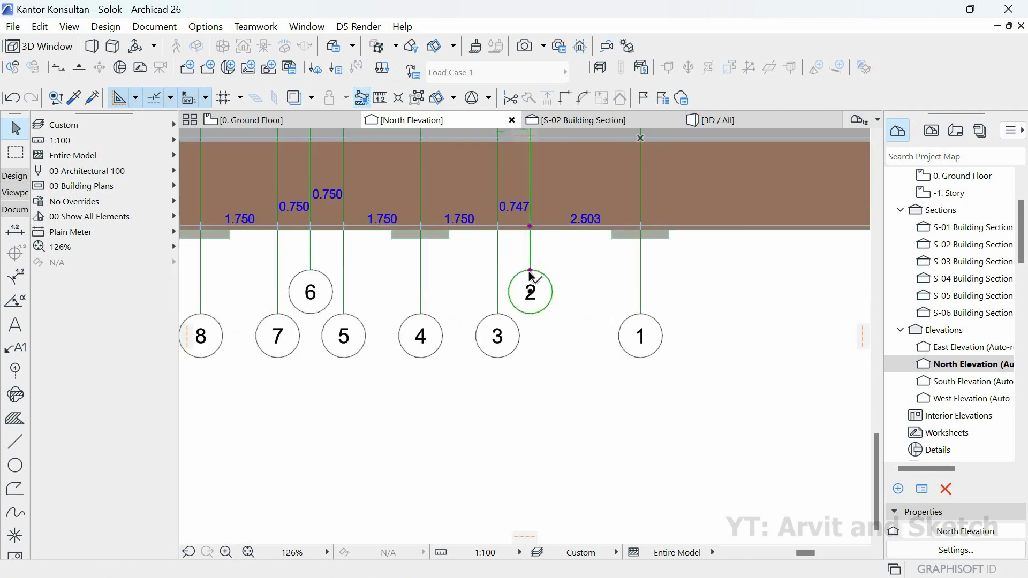
click(530, 271)
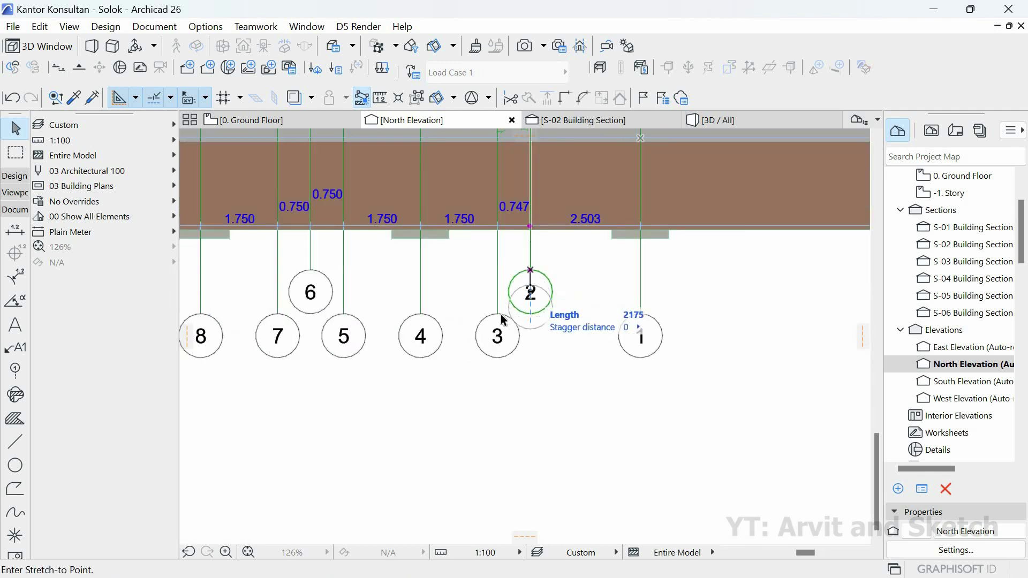
key(Escape)
click(497, 271)
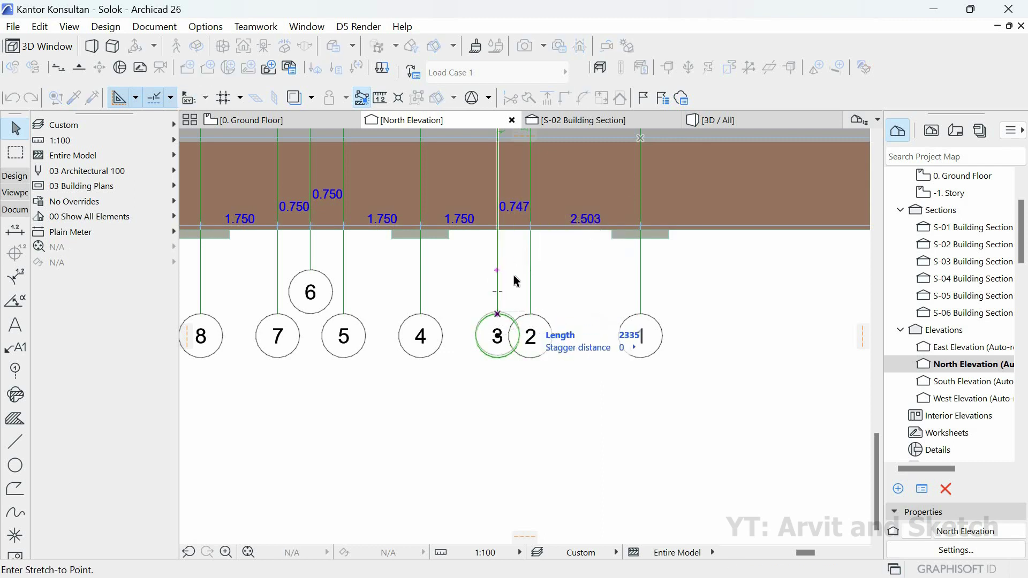
click(599, 384)
click(247, 552)
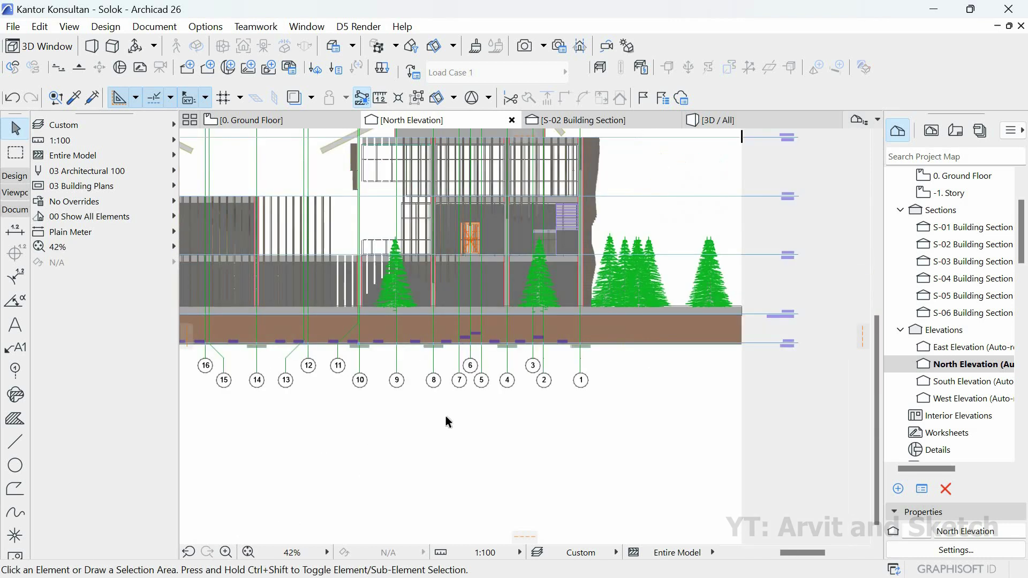
- Change the line type of all grid lines in the elevation from solid to dashed
click(720, 251)
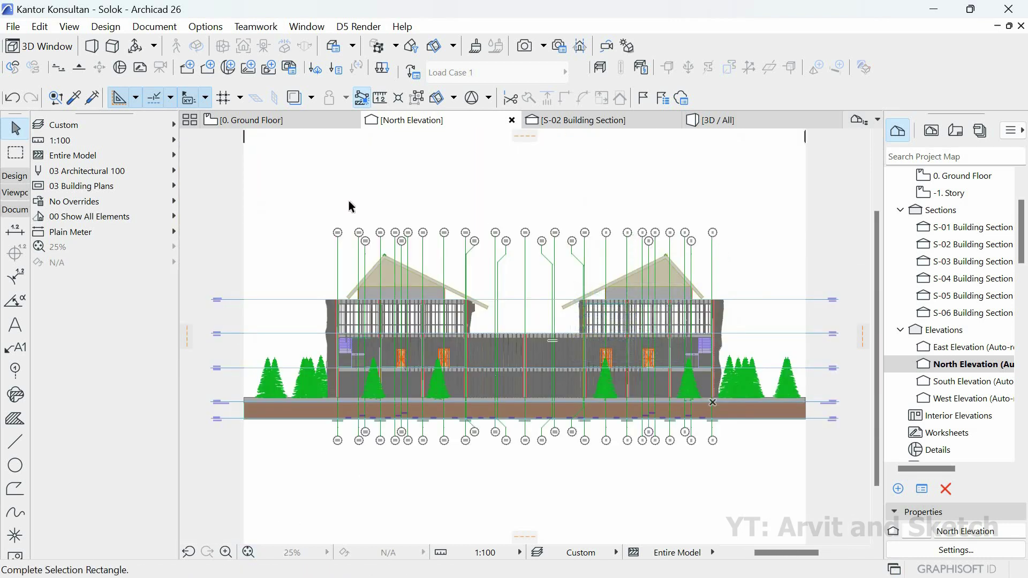
click(317, 198)
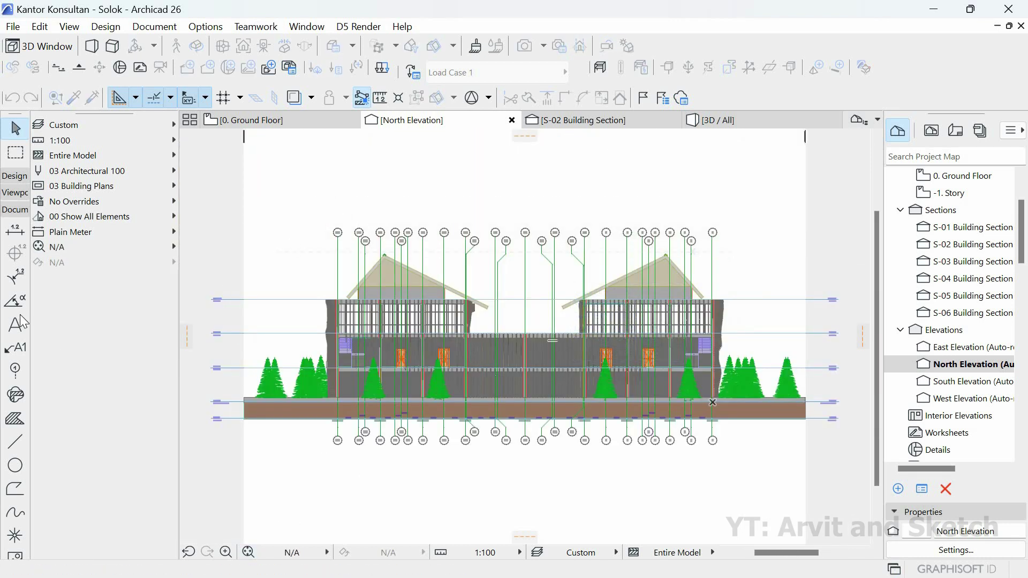
click(15, 370)
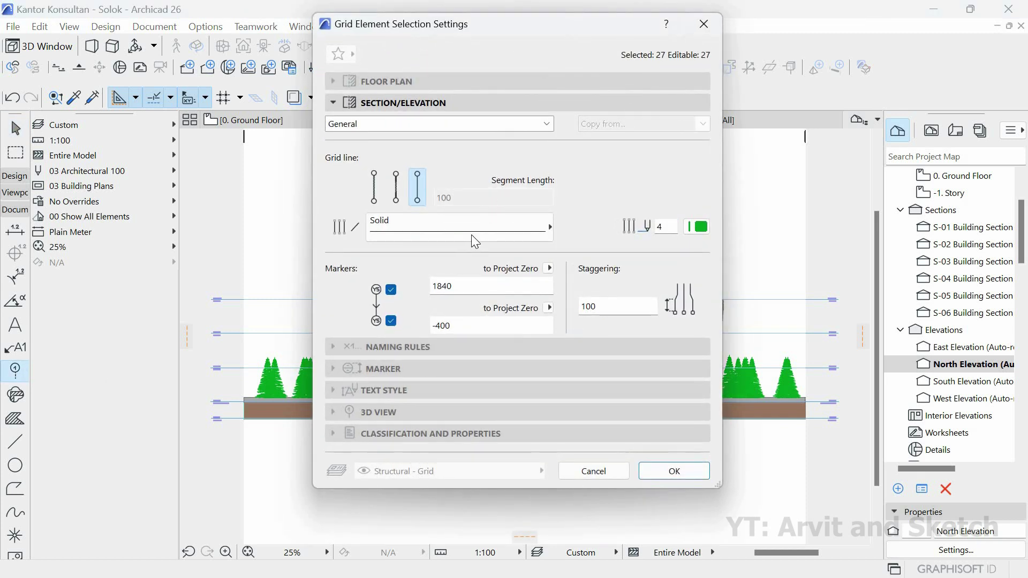
click(471, 235)
click(605, 131)
click(674, 471)
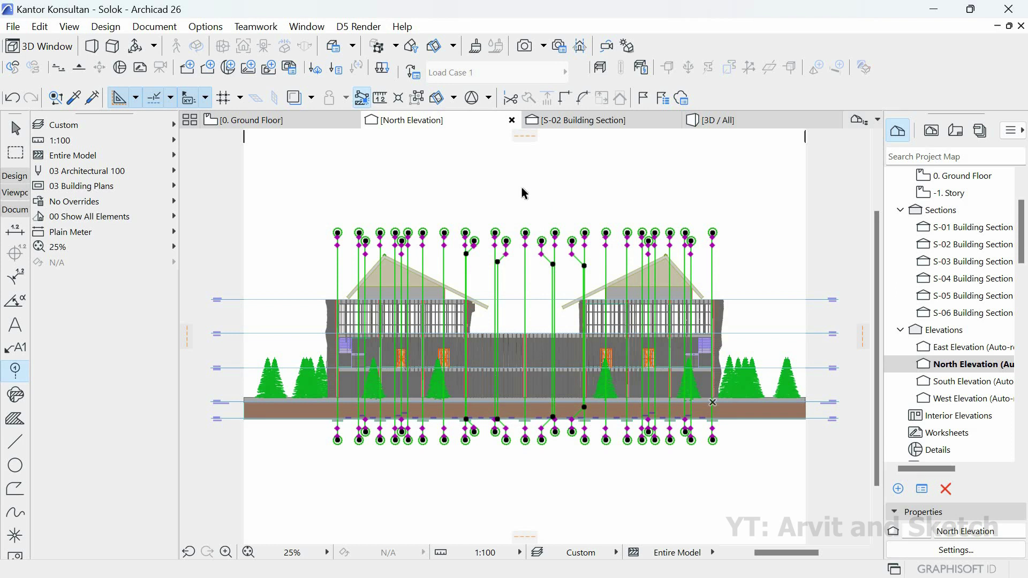
key(Escape)
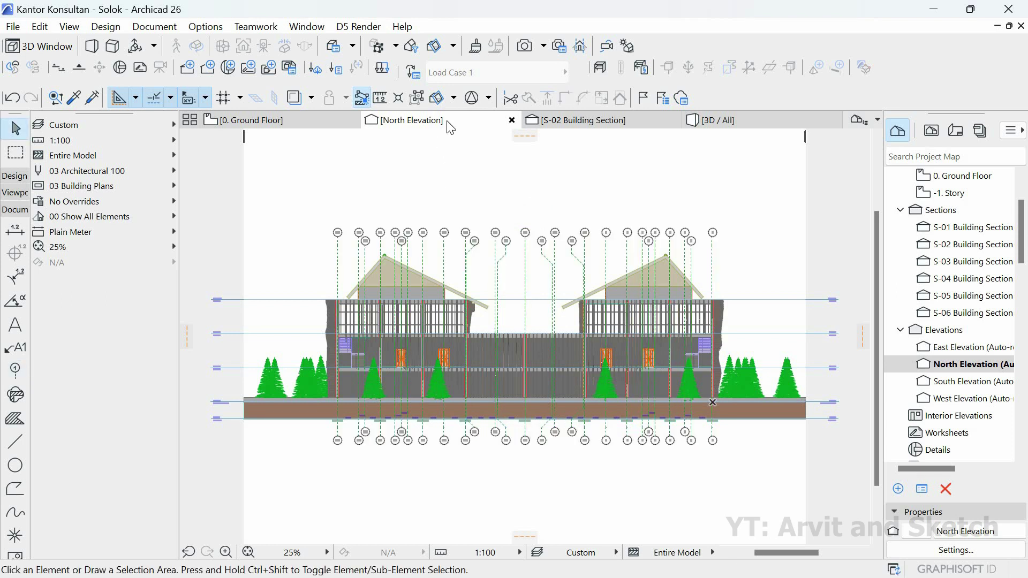
- In the North Elevation settings, keep Cut Fill, Non-Shaded, set the uncut fill to Uniform Pen - Color Fill, Non-Shaded, and enable Uniform Uncut Pens
right_click(450, 127)
click(497, 242)
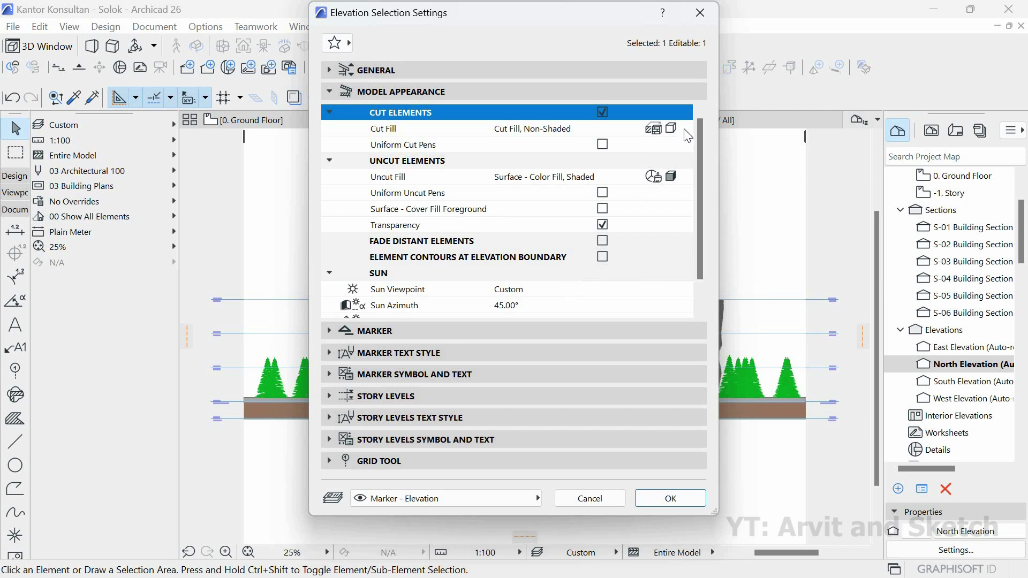
click(687, 133)
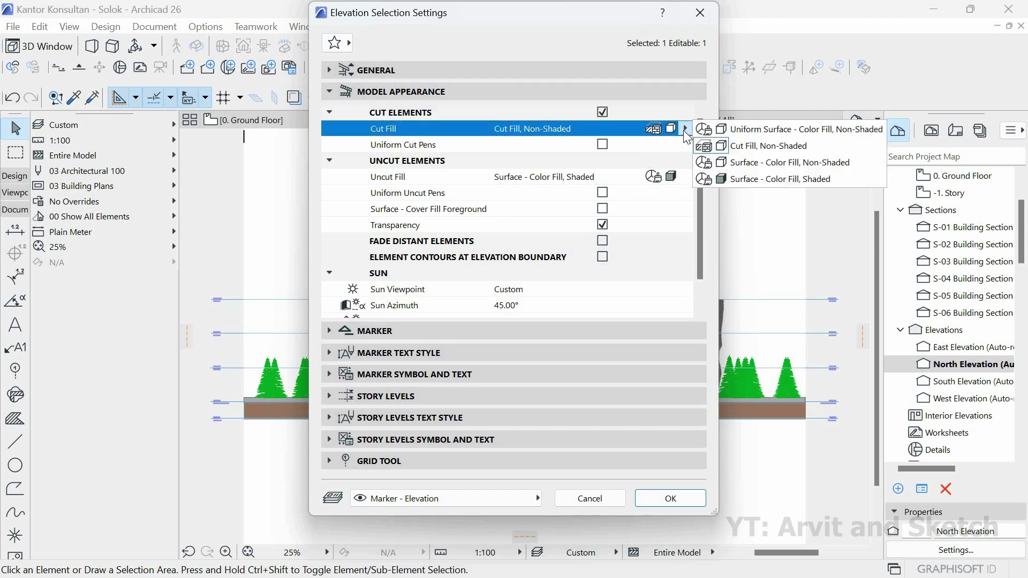
click(765, 146)
click(686, 178)
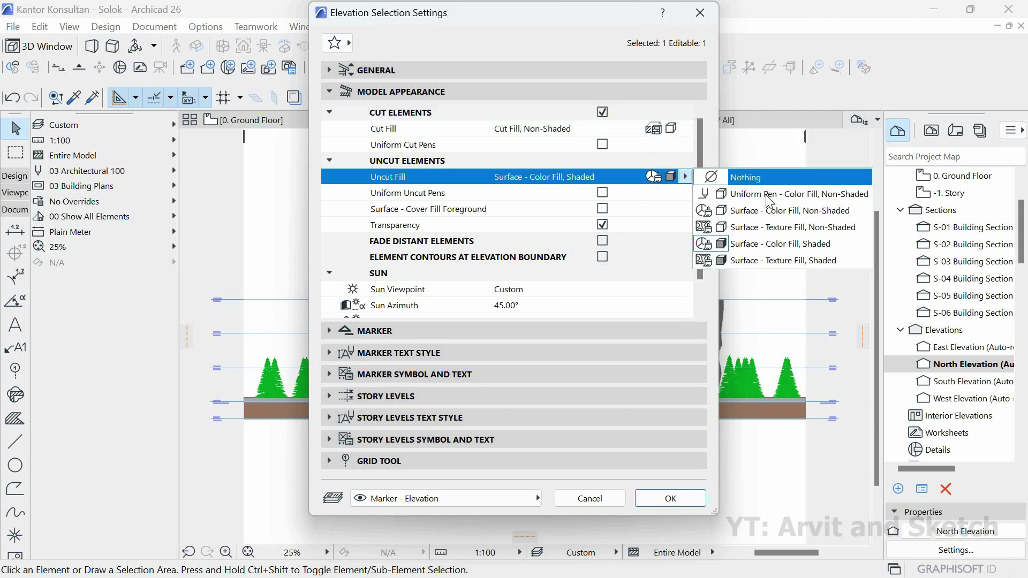
key(Return)
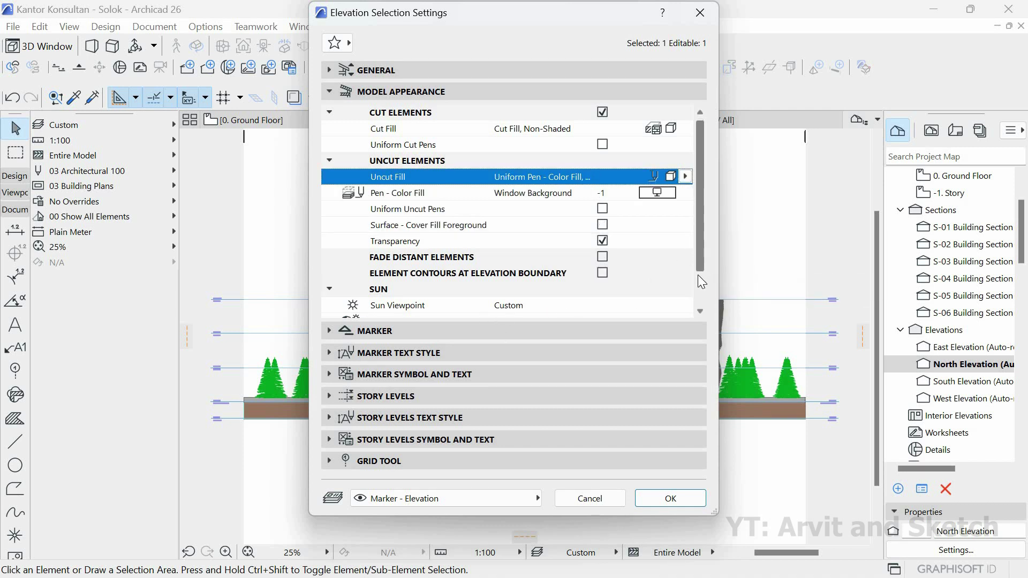
scroll(698, 274, down, 2)
click(602, 176)
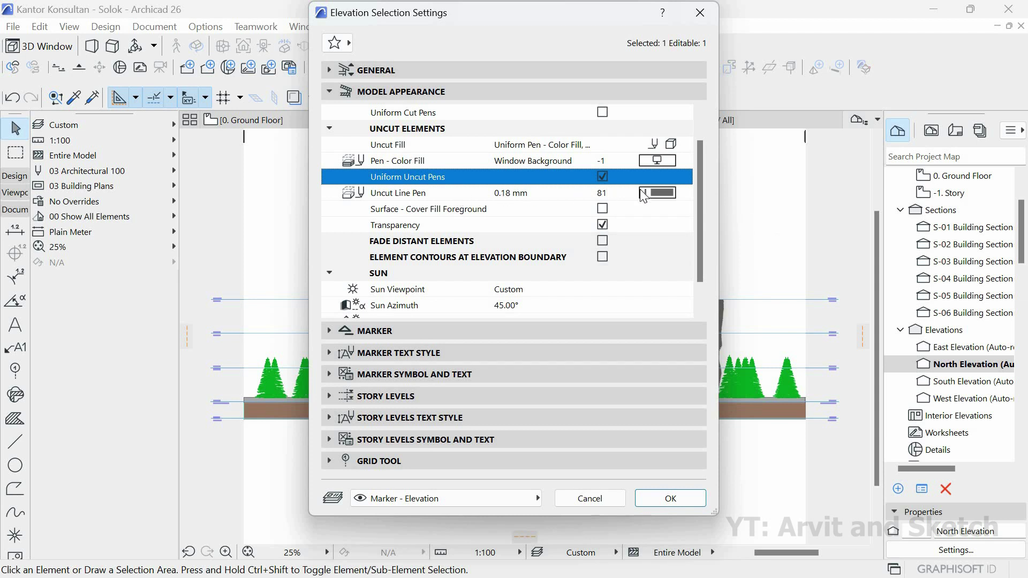
- Enable the elevation's shadows with a 25 % shadow fill and apply the settings
click(519, 294)
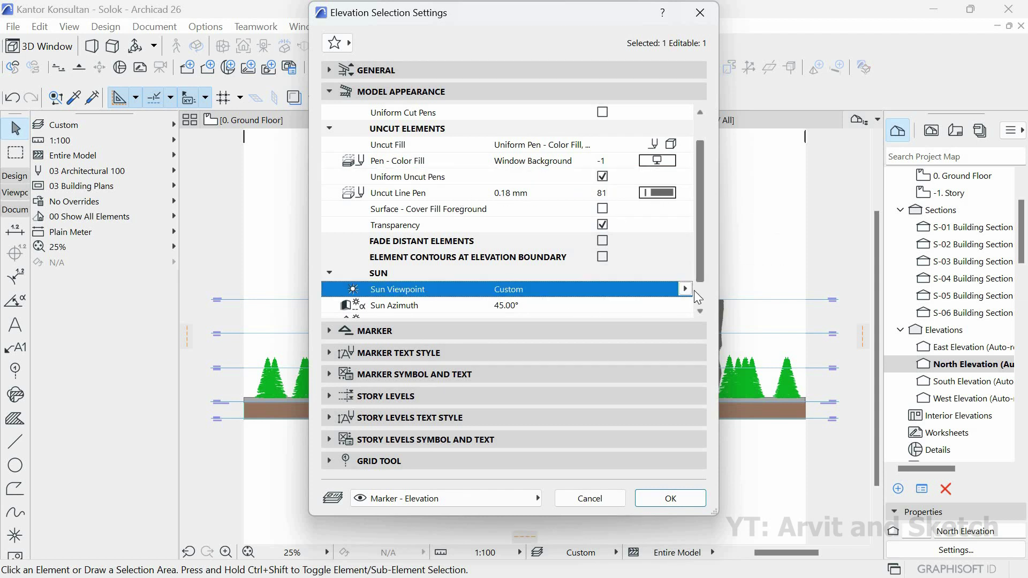
scroll(693, 290, down, 2)
click(606, 304)
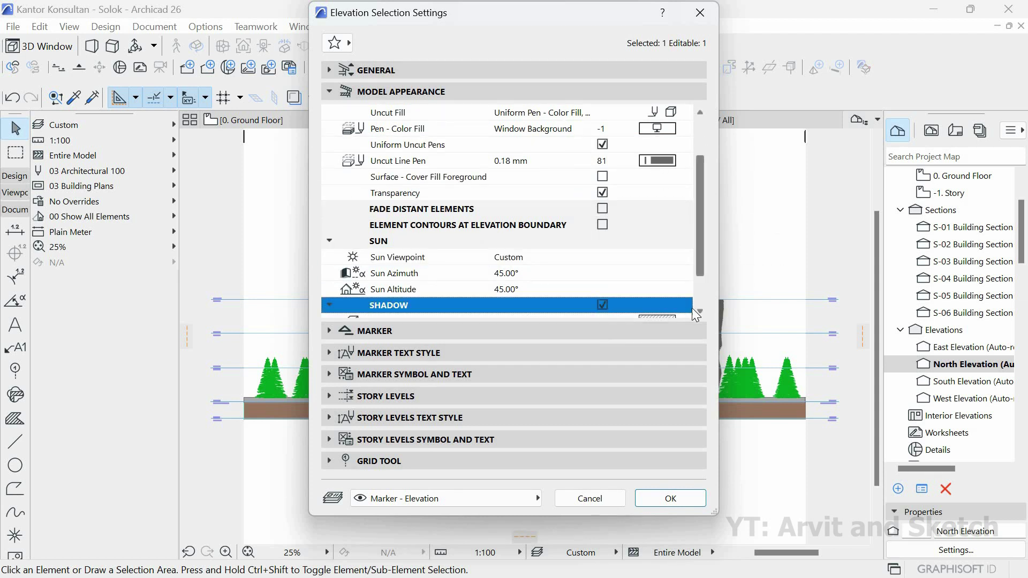
scroll(692, 307, down, 3)
click(665, 274)
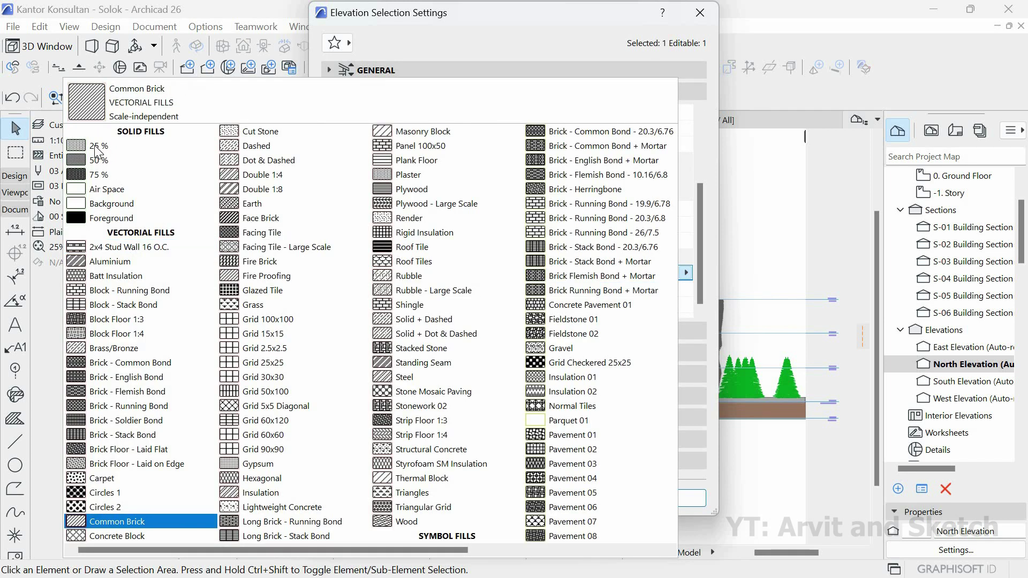
click(94, 146)
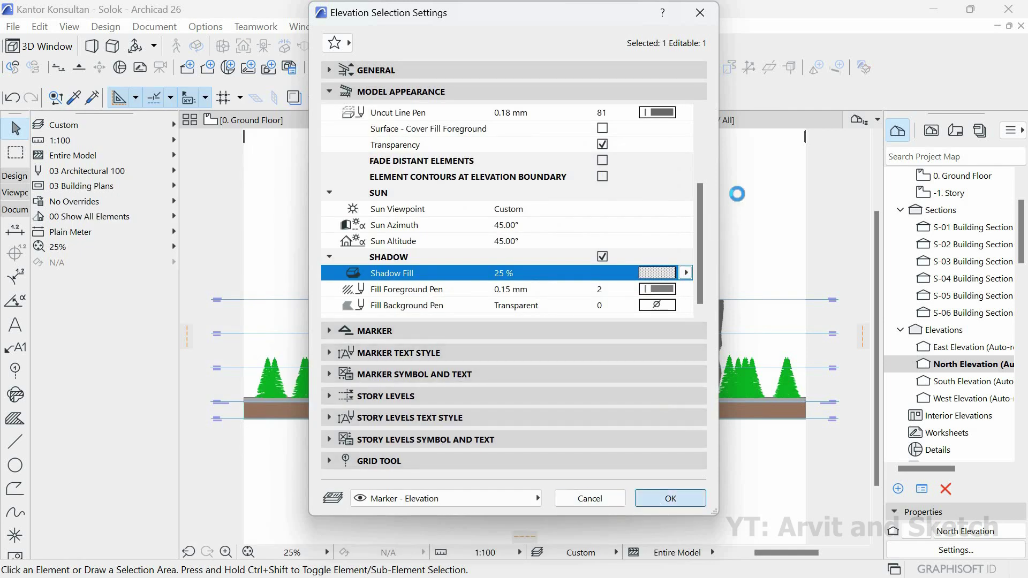
click(669, 498)
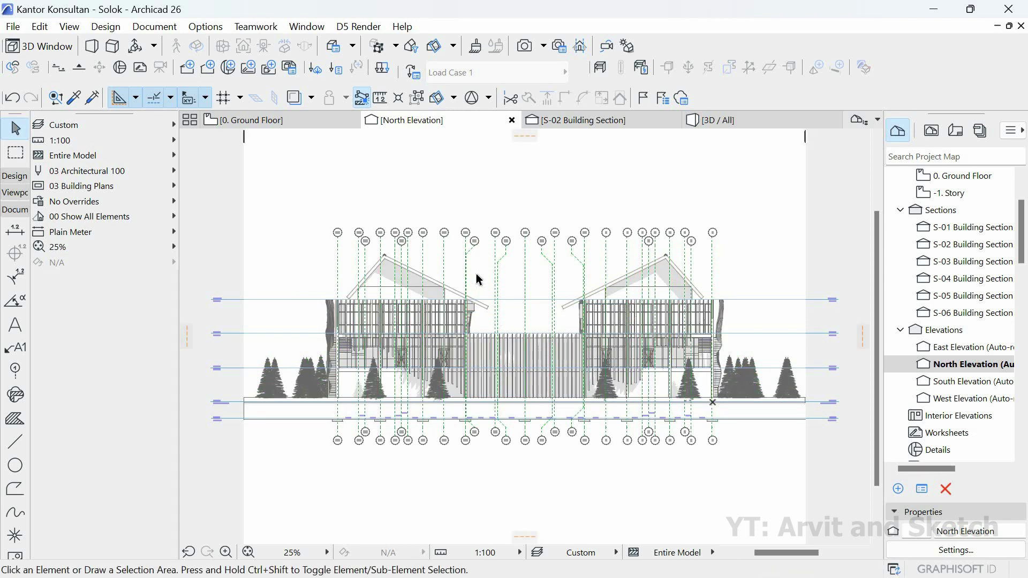
- Shorten the upper end of grid line 26 so its bubble is level with grid line 22's
scroll(533, 254, up, 1)
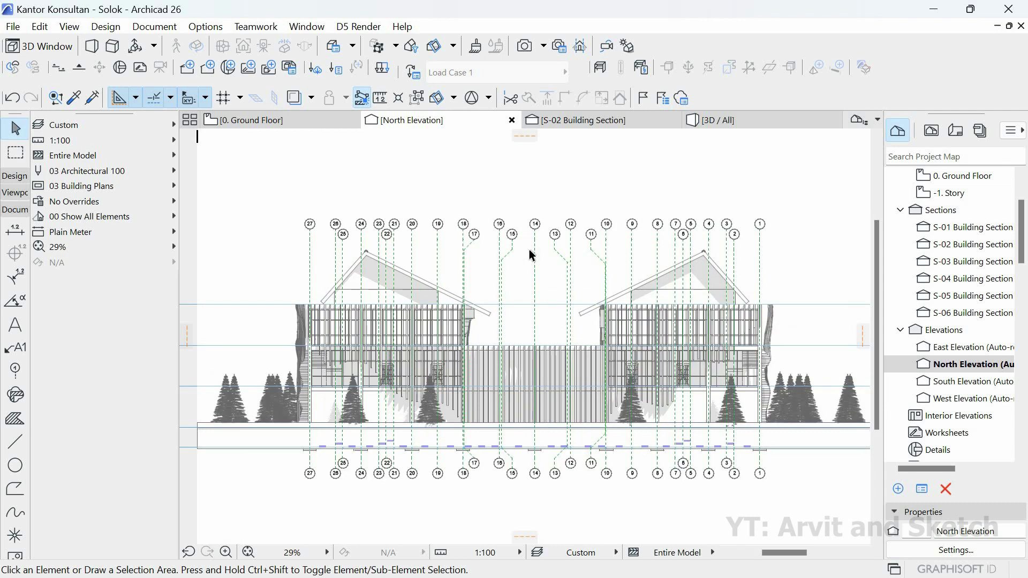
scroll(533, 255, up, 2)
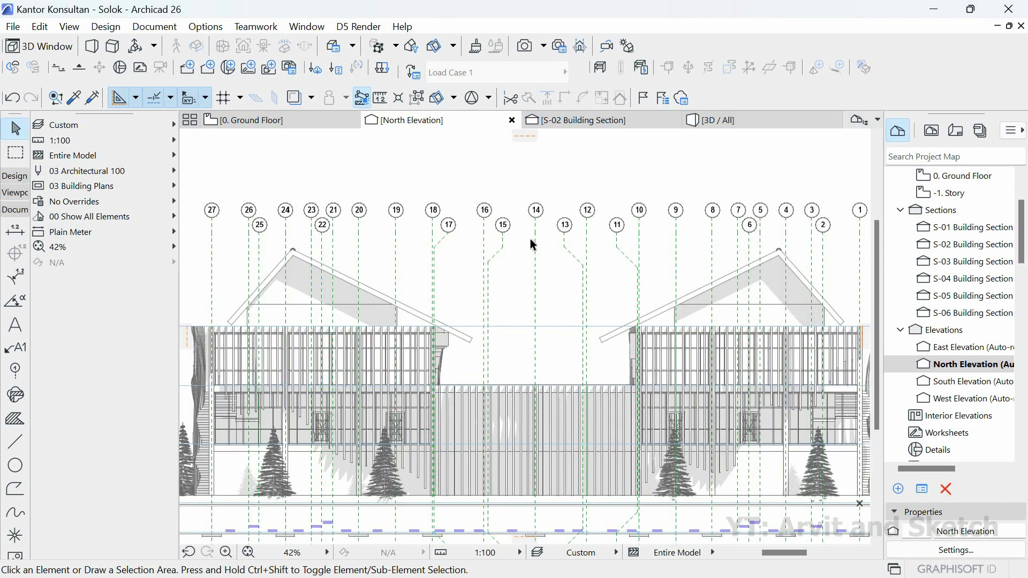
scroll(507, 249, down, 2)
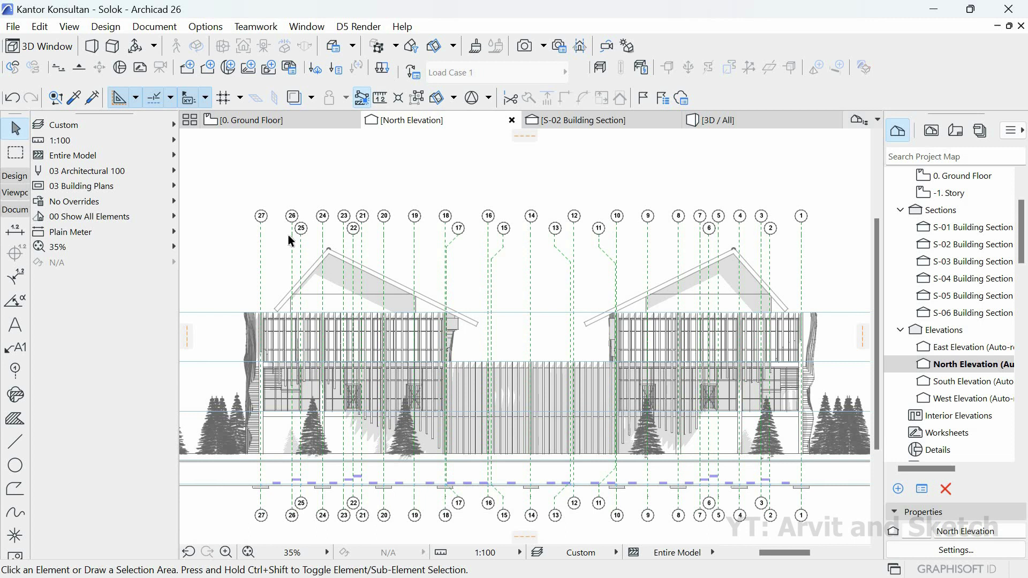
scroll(293, 241, up, 3)
click(301, 219)
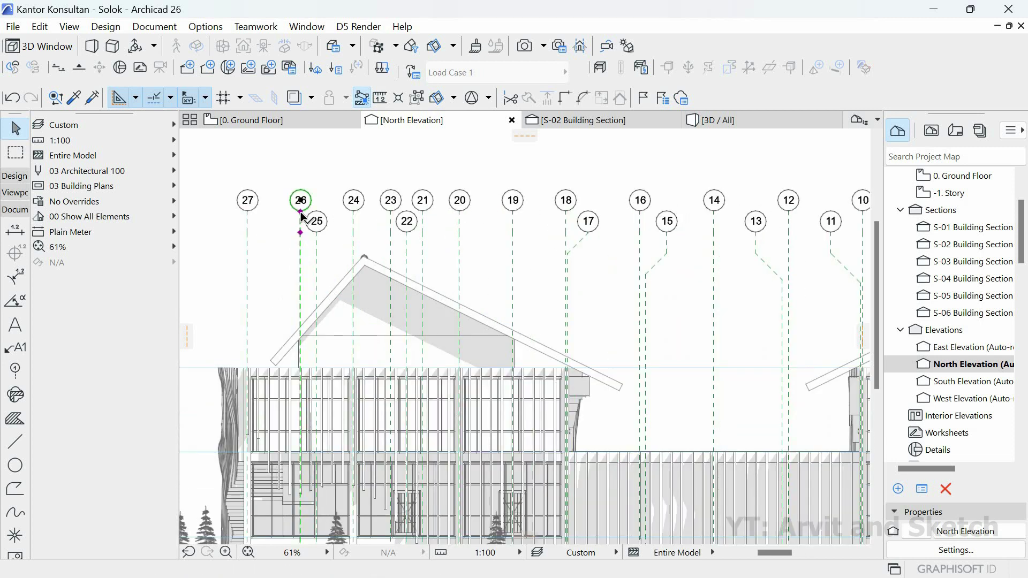
click(301, 212)
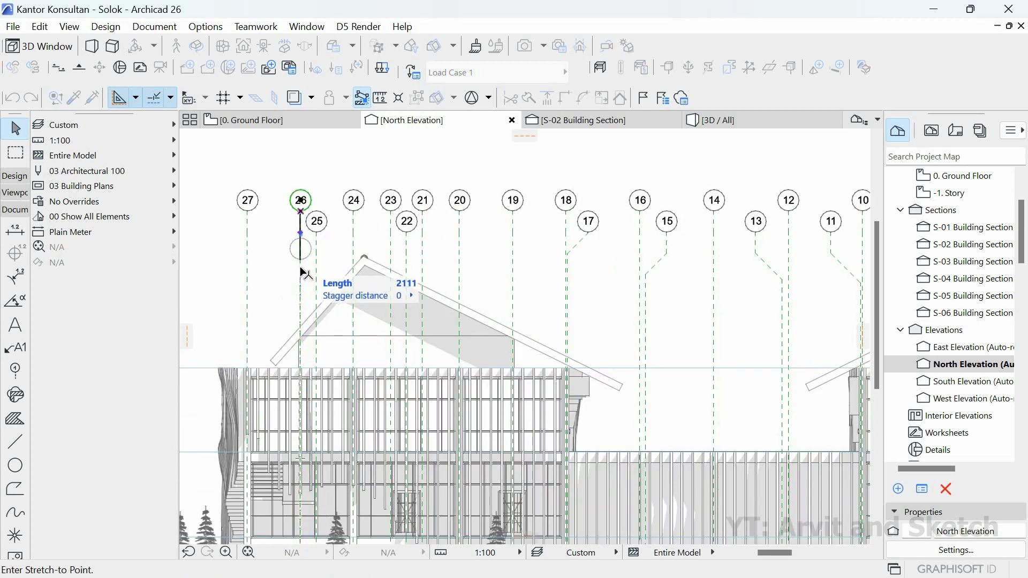
click(319, 248)
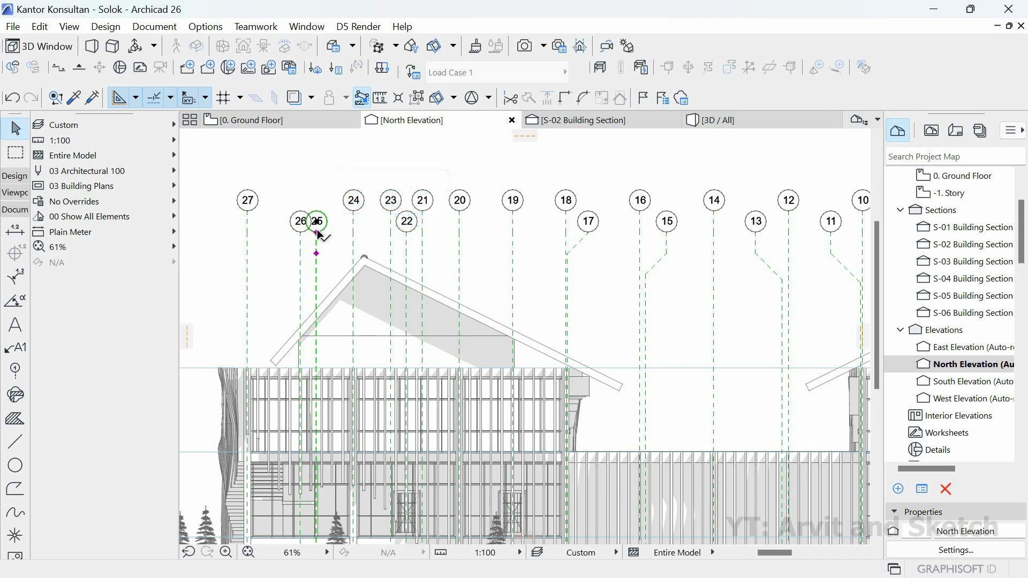
- Extend the upper end of grid line 25 so its bubble is level with grid line 24's
click(316, 232)
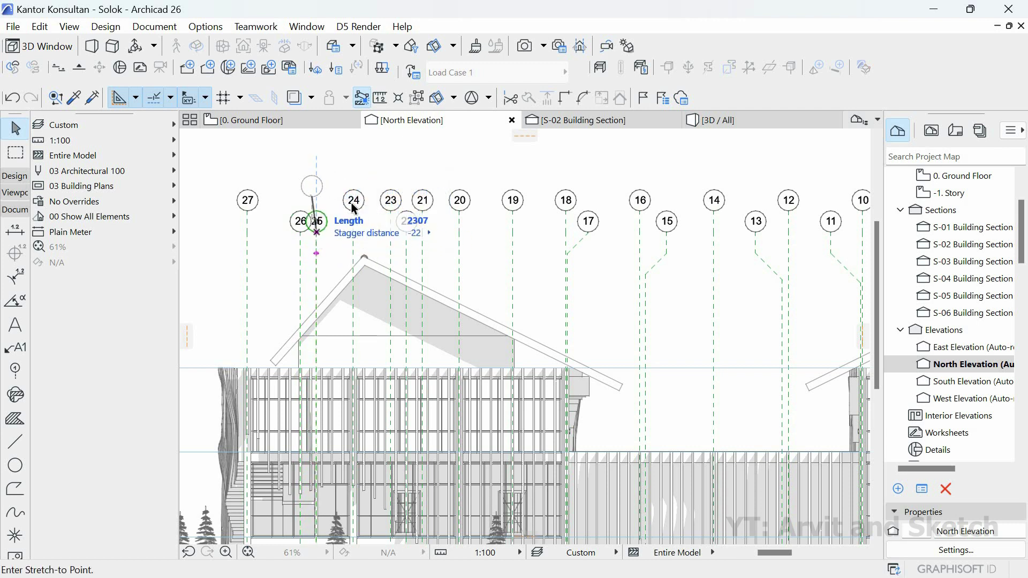
click(317, 199)
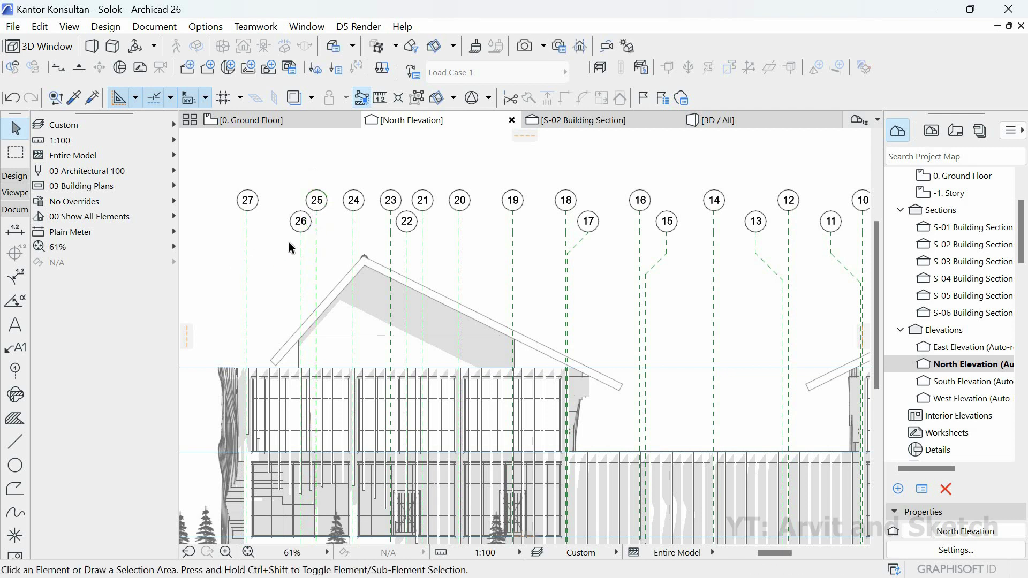
scroll(288, 242, down, 1)
click(248, 553)
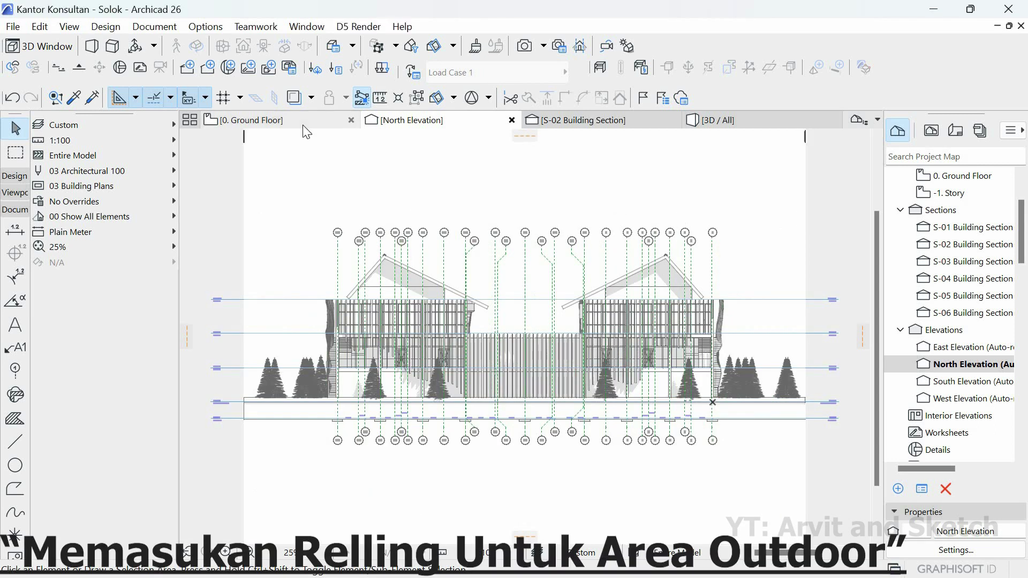
- Open the 2. Story floor plan, centred on the area between the two building wings
mouse_move(304, 124)
click(366, 188)
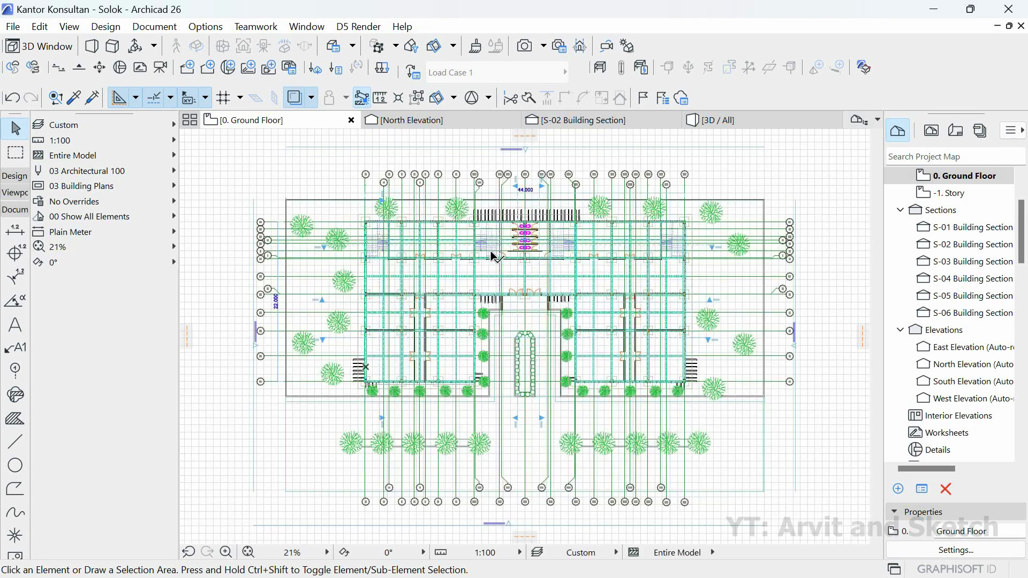
scroll(964, 225, up, 3)
click(950, 227)
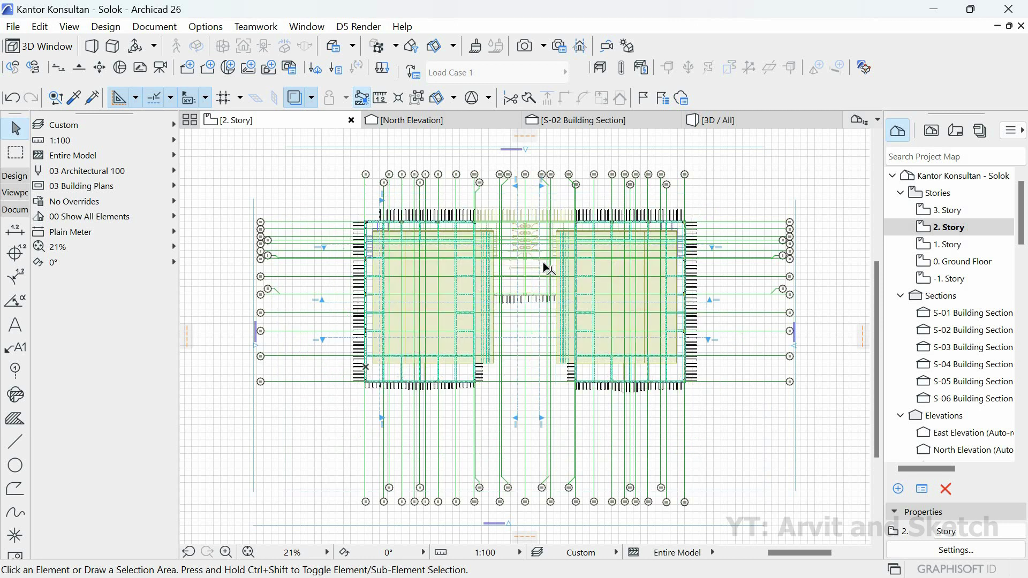
scroll(541, 266, up, 3)
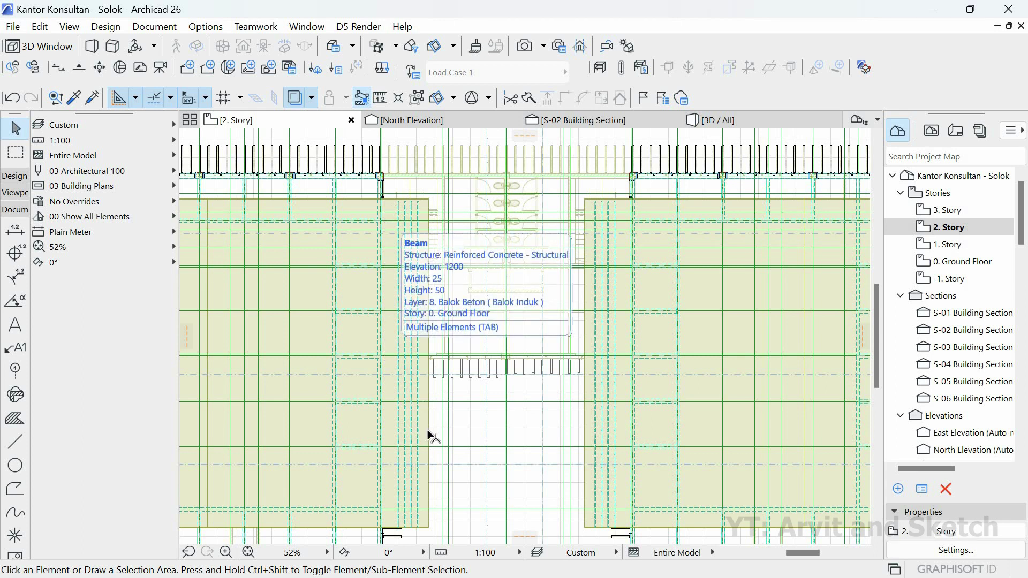
click(384, 352)
right_click(470, 449)
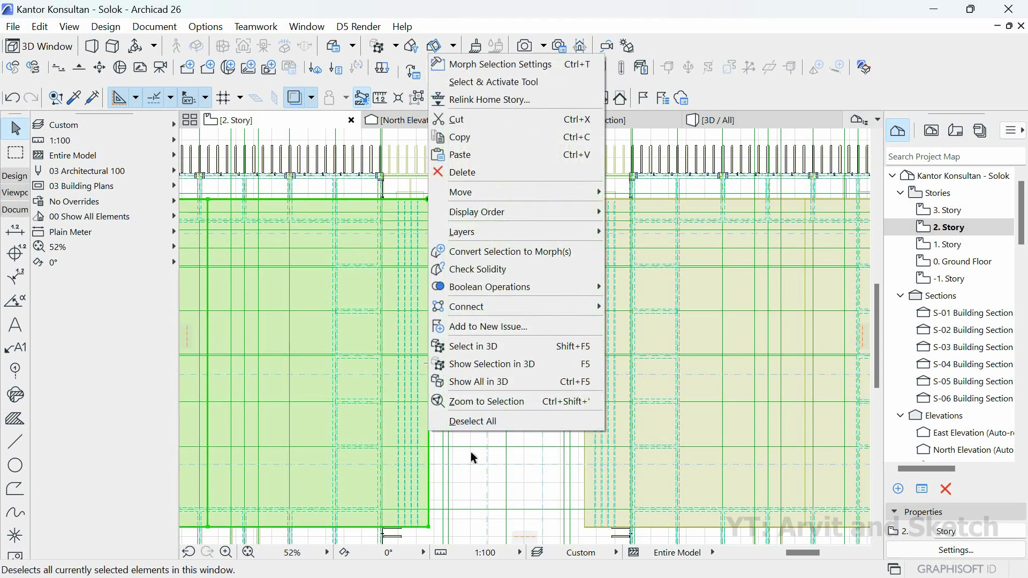
key(Escape)
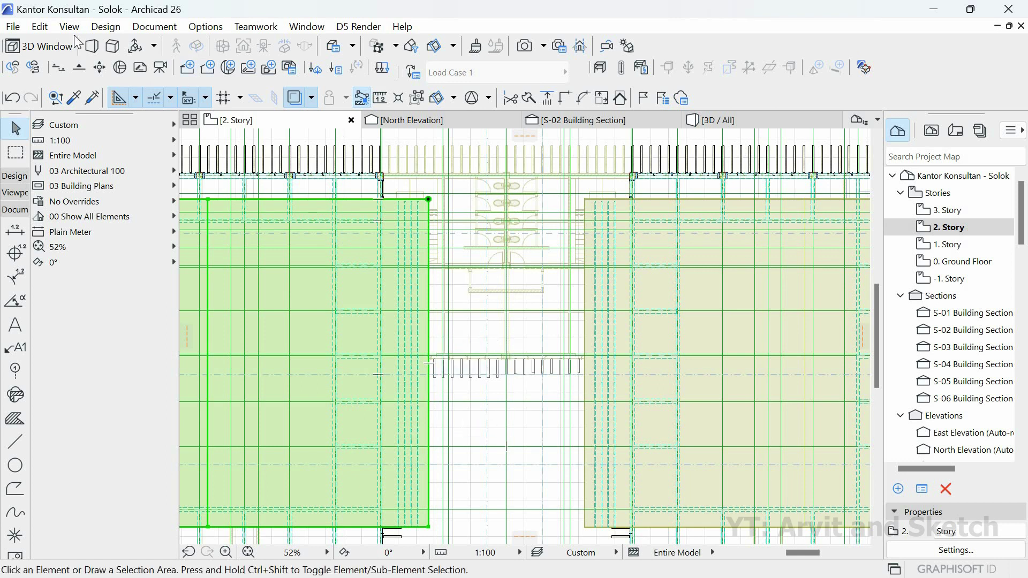
key(Escape)
- Create a new layer named "21. Relling Kaca" in the Architectural layer folder
click(154, 27)
mouse_move(174, 65)
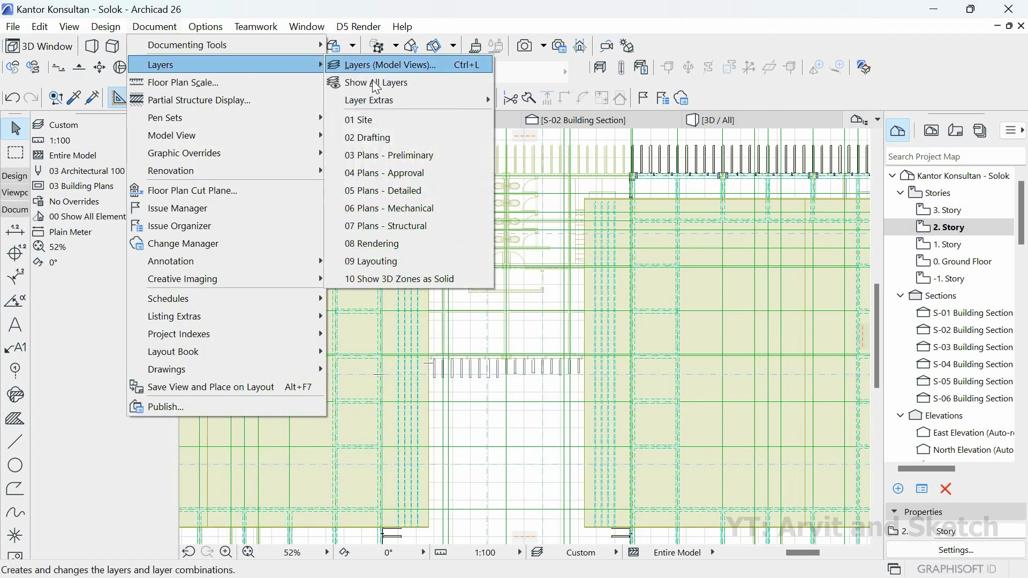
click(388, 64)
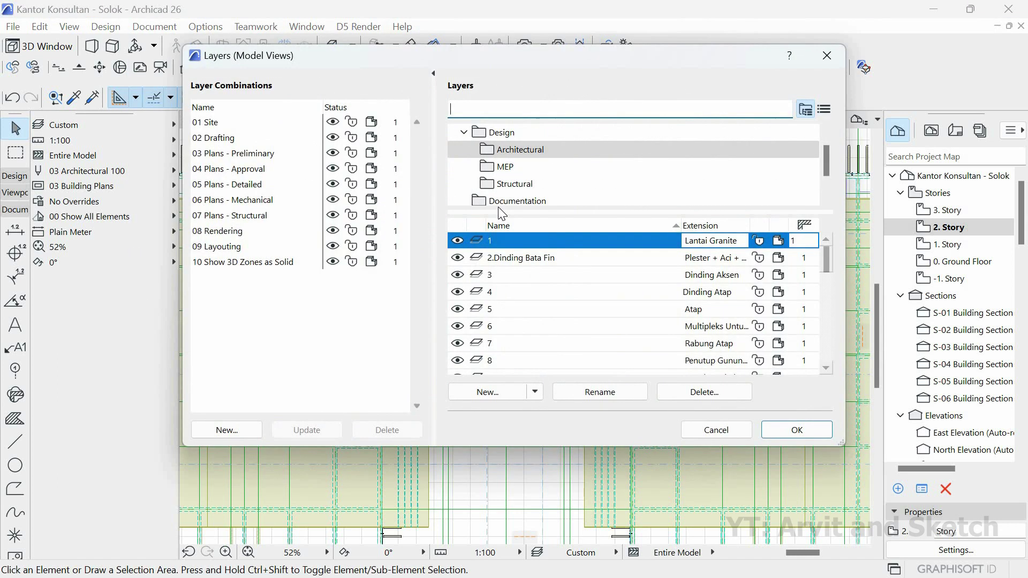
click(823, 301)
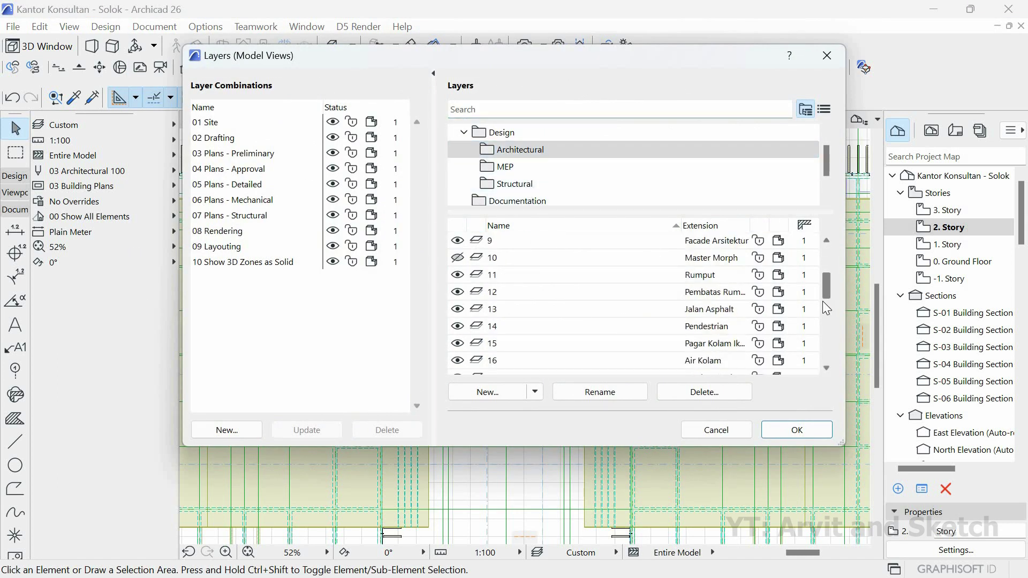
click(822, 304)
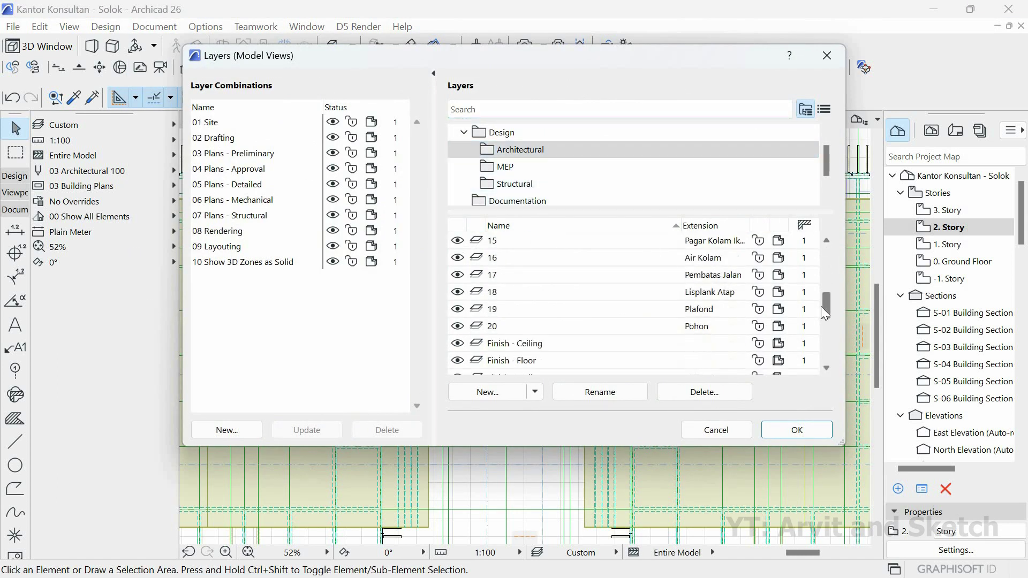
click(492, 391)
text(21. Relling Kaca)
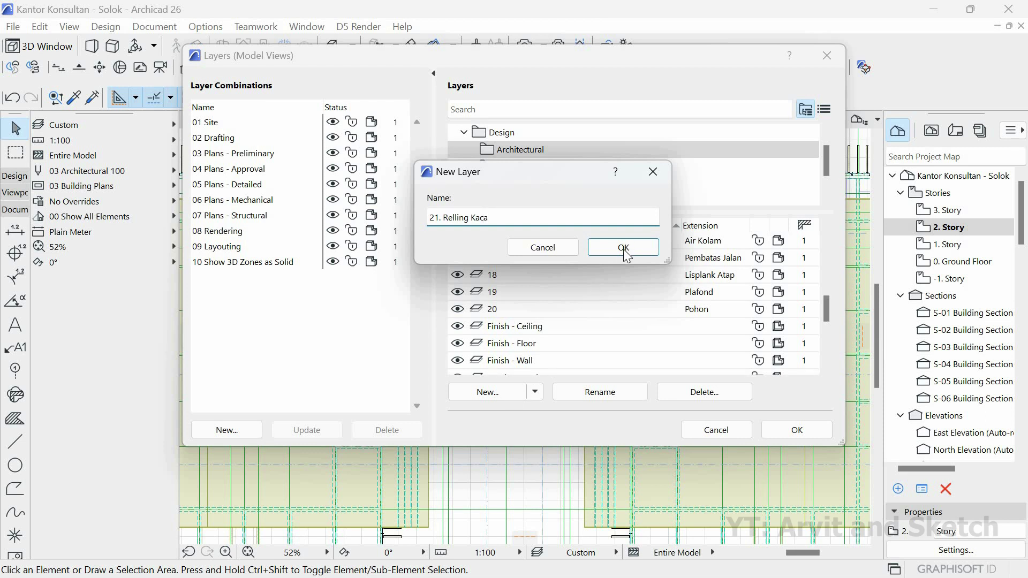
click(623, 250)
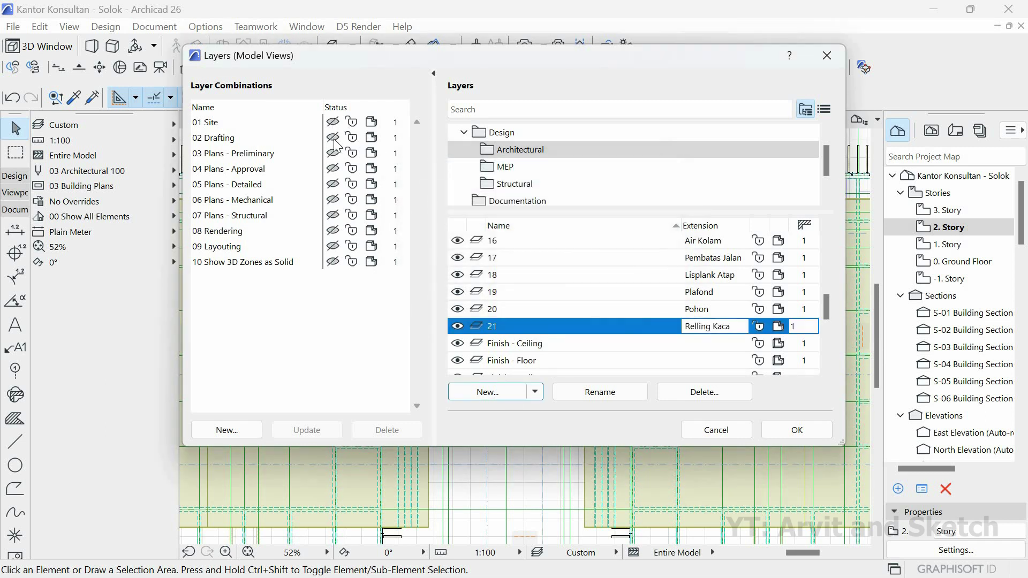
- Make the new Relling Kaca layer visible in all ten layer combinations, from 01 Site to 10 Show 3D Zones as Solid
click(333, 122)
click(333, 139)
click(333, 153)
click(333, 170)
click(333, 184)
click(333, 200)
click(333, 215)
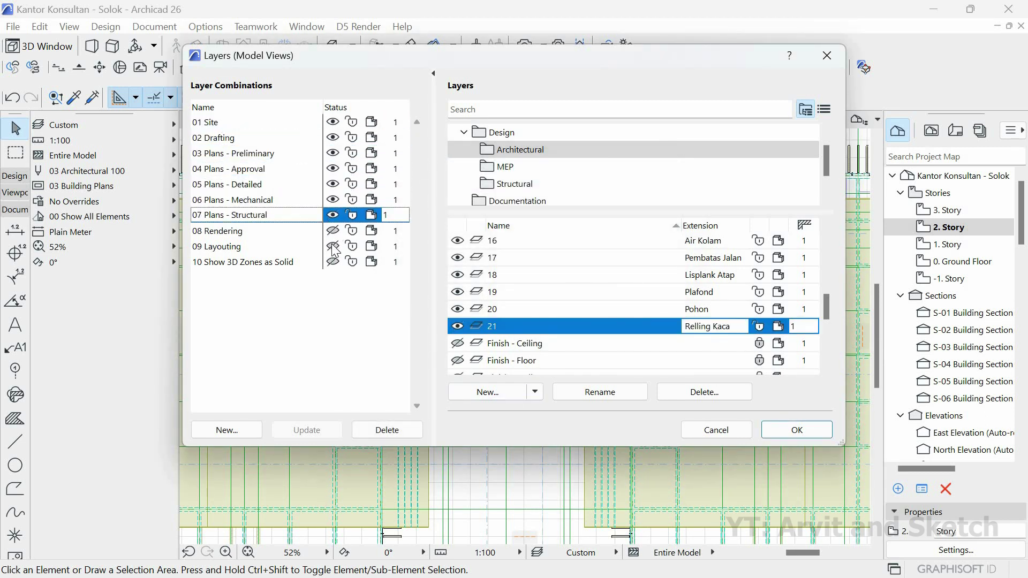
click(333, 231)
click(334, 246)
click(333, 261)
- Select all the architectural layers, make them visible and apply the layer settings
scroll(822, 353, down, 5)
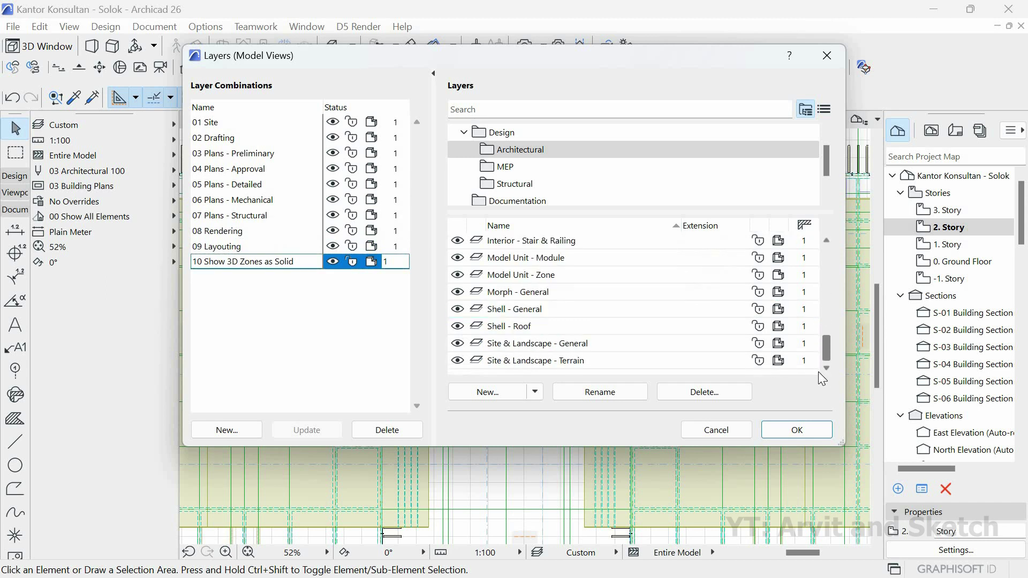
key(ctrl+a)
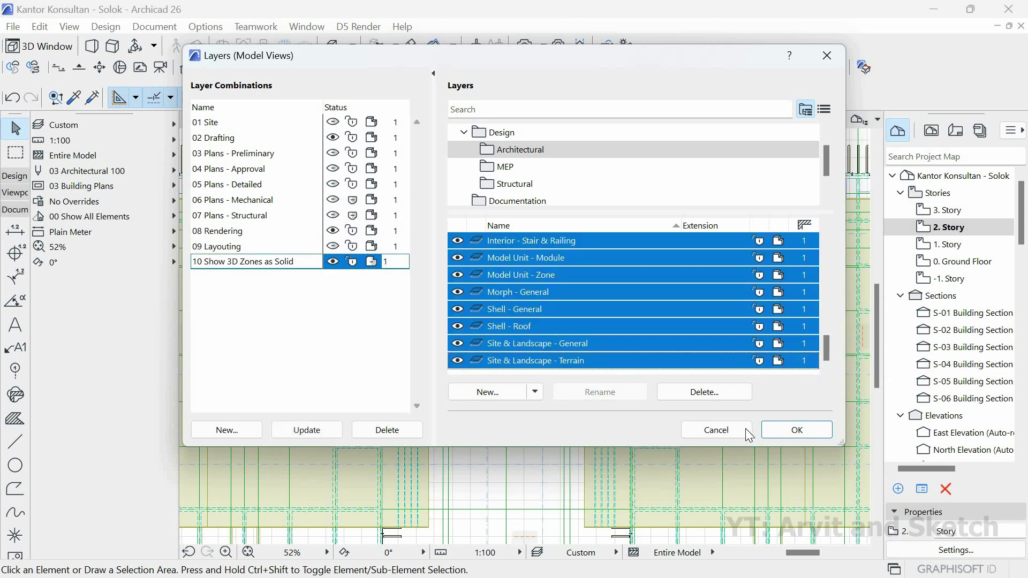
click(796, 430)
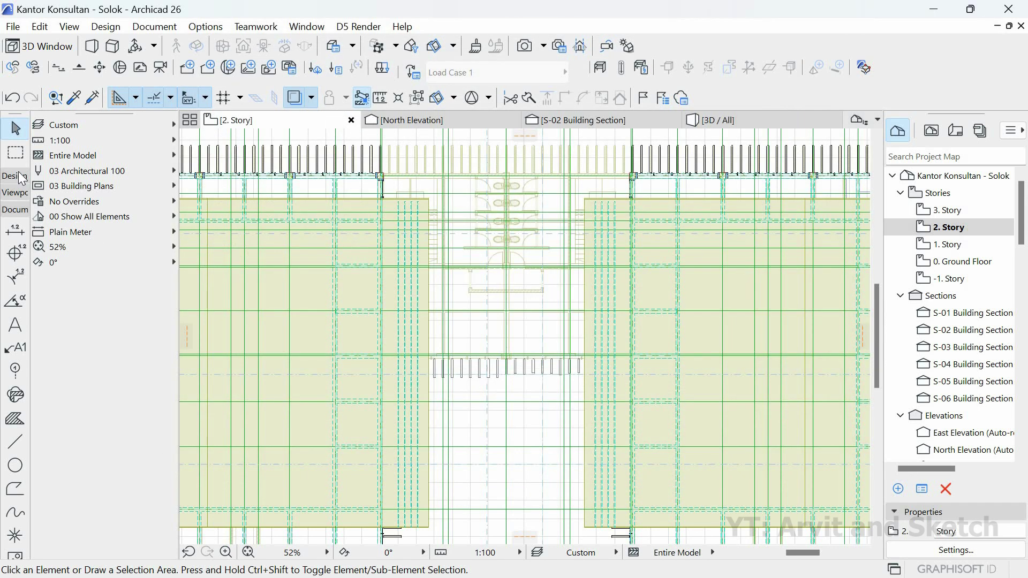
- Open the Railing tool's default settings and review the toprail, handrails, rails, inner posts and balusters
click(19, 177)
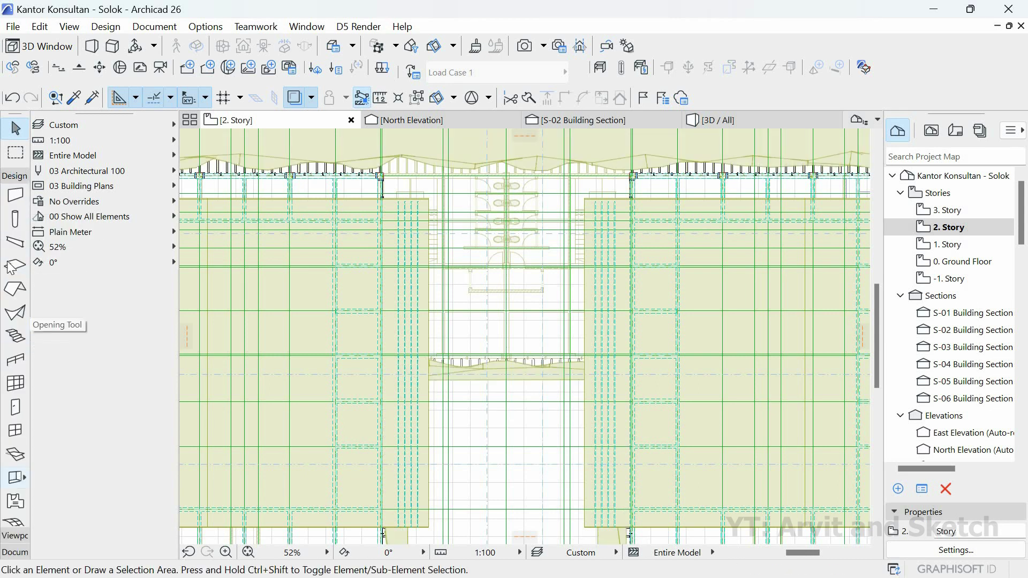
scroll(13, 337, up, 3)
click(18, 361)
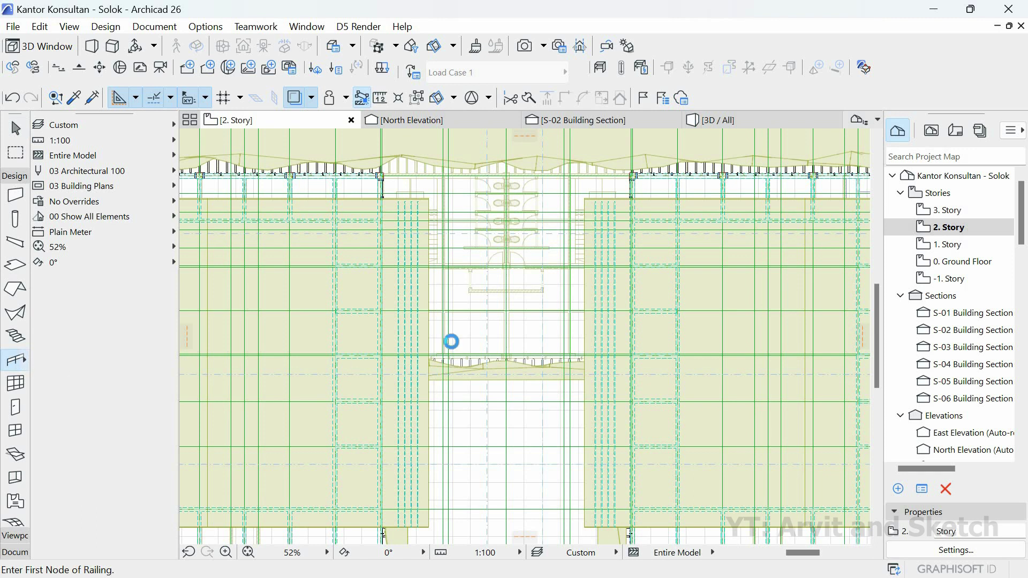
key(ctrl+t)
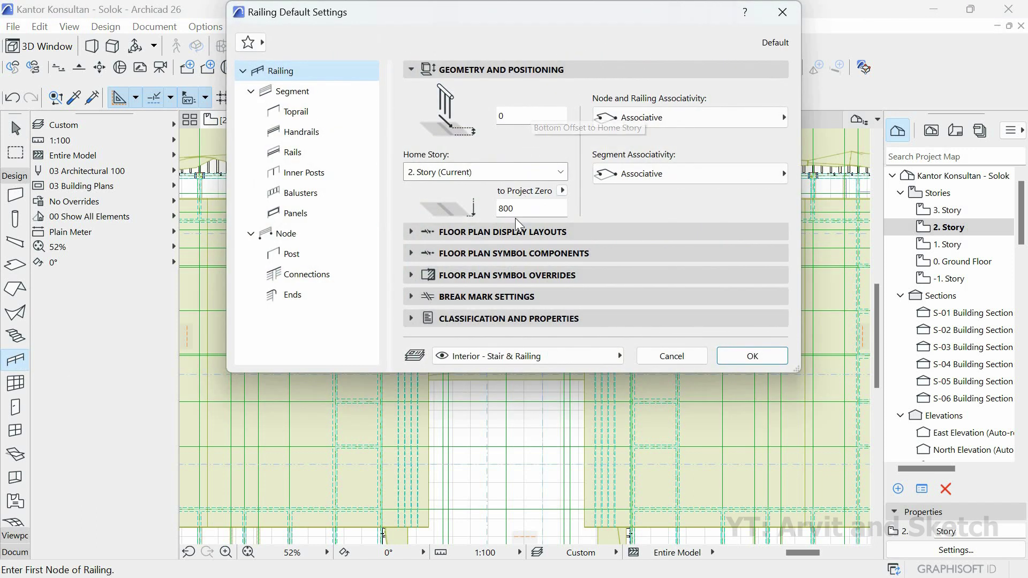
click(307, 113)
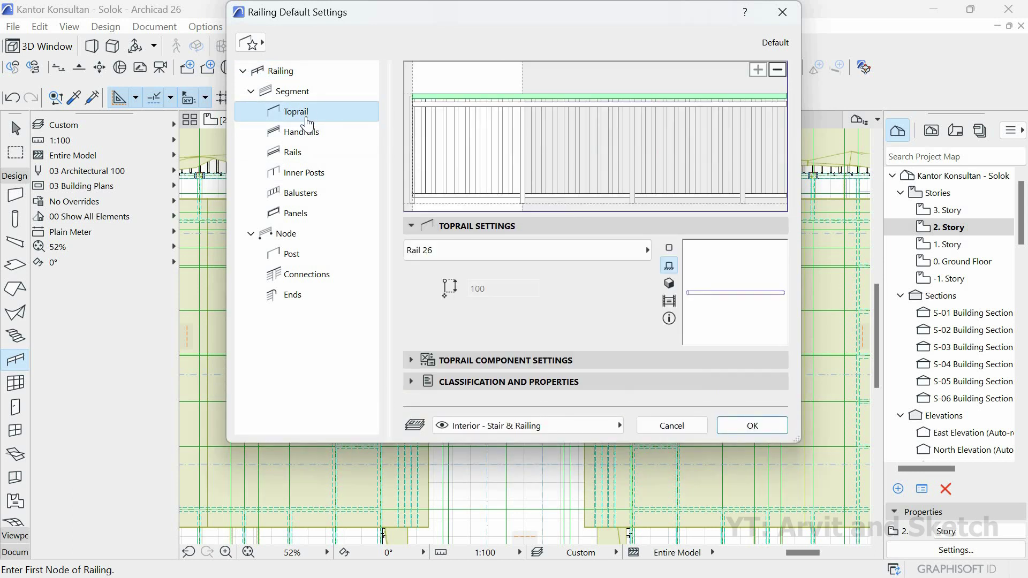
click(303, 141)
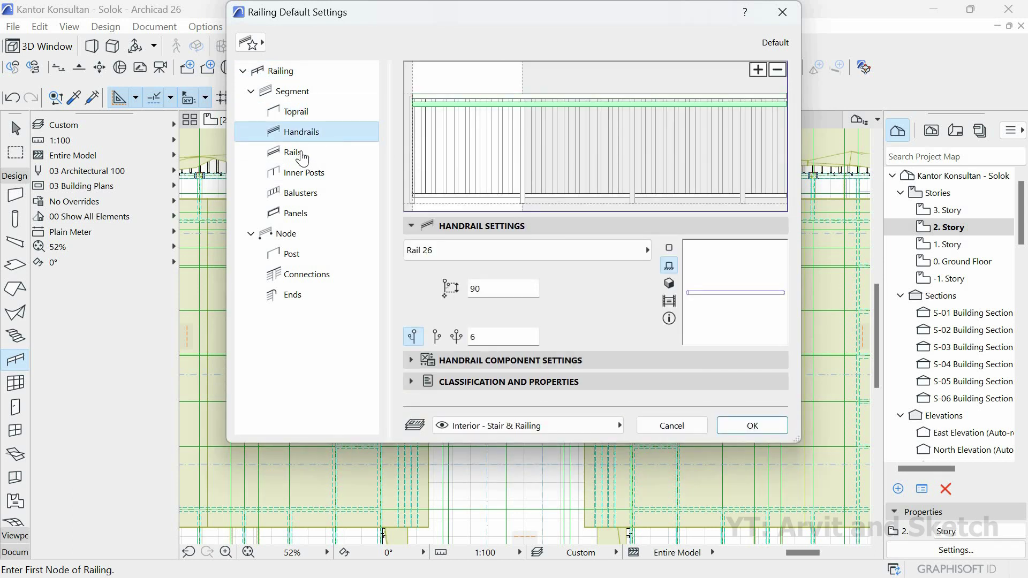
click(302, 155)
click(303, 175)
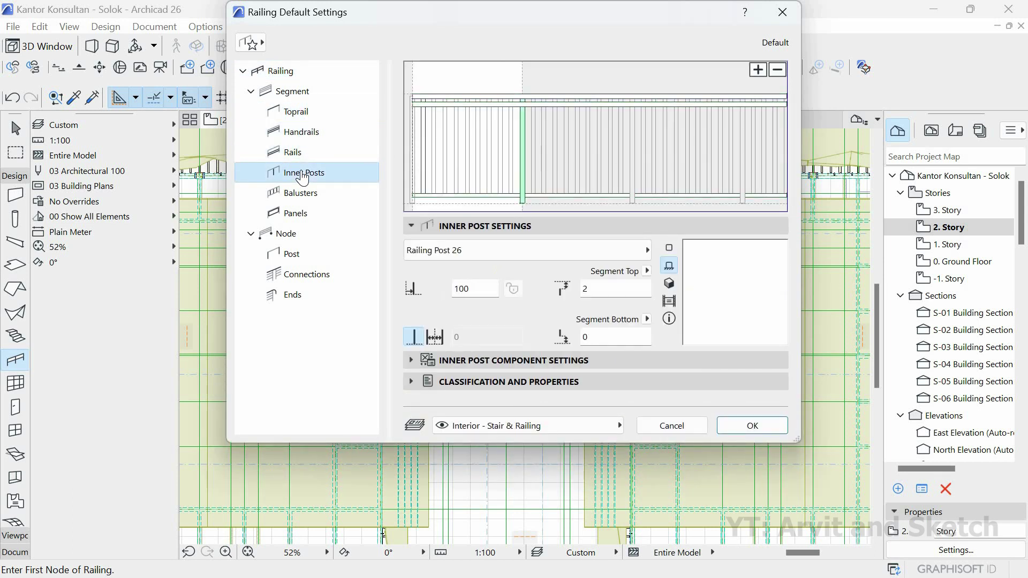
click(300, 194)
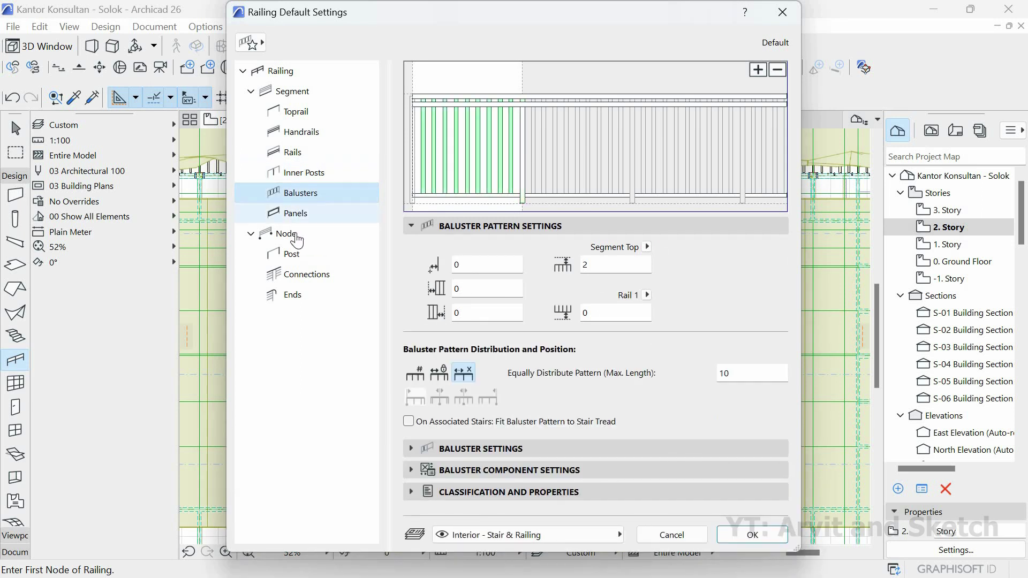
- Choose Railing Panel 26 for the railing panels, assign the railing to layer 21. Relling Kaca and apply the defaults
click(295, 213)
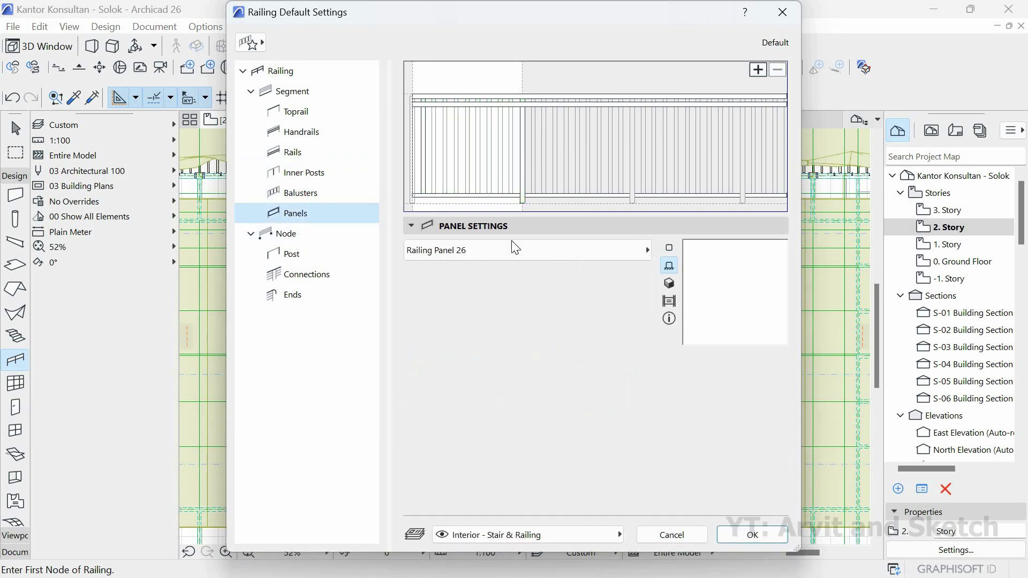
click(617, 257)
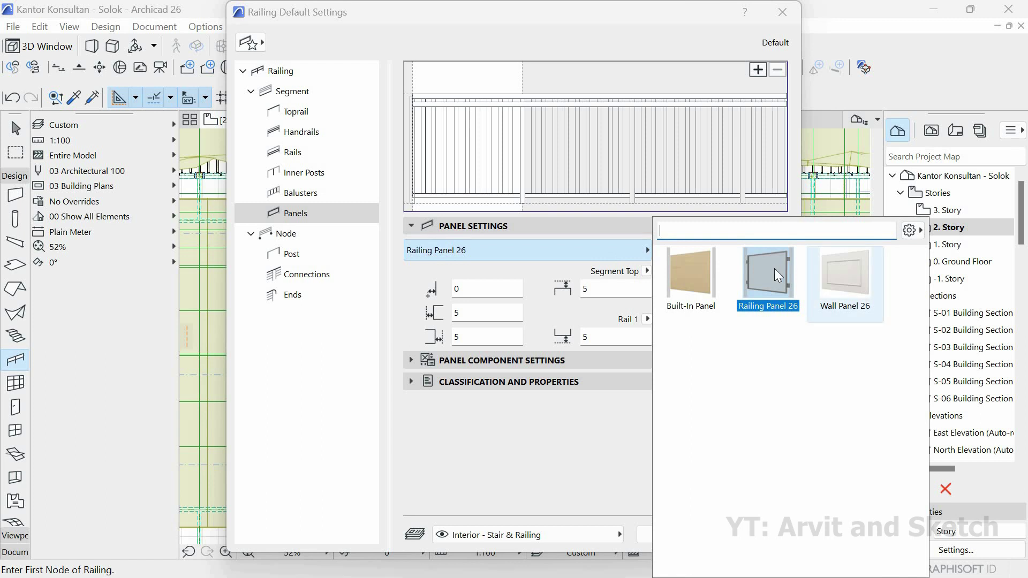
click(745, 265)
click(605, 534)
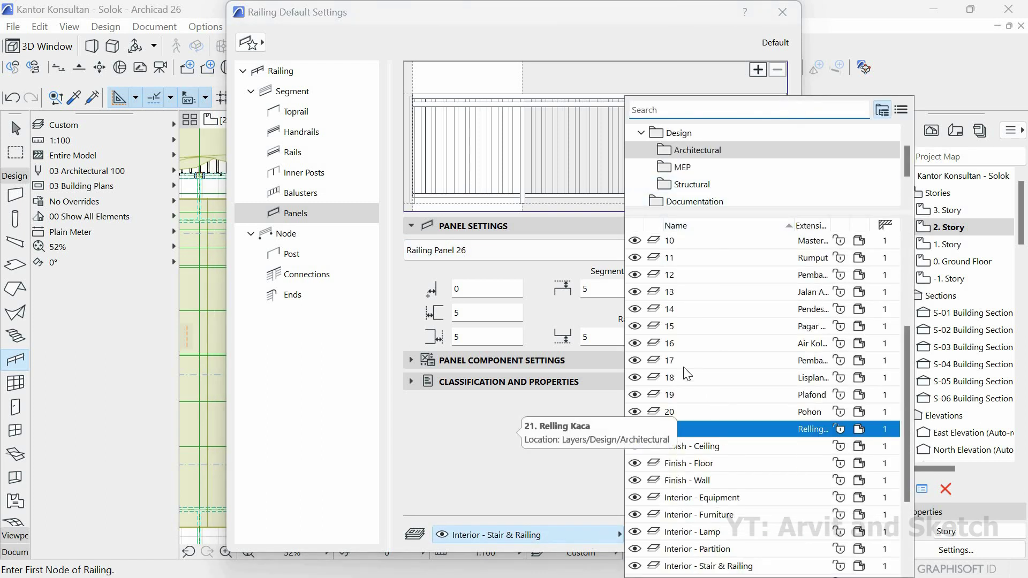
click(738, 429)
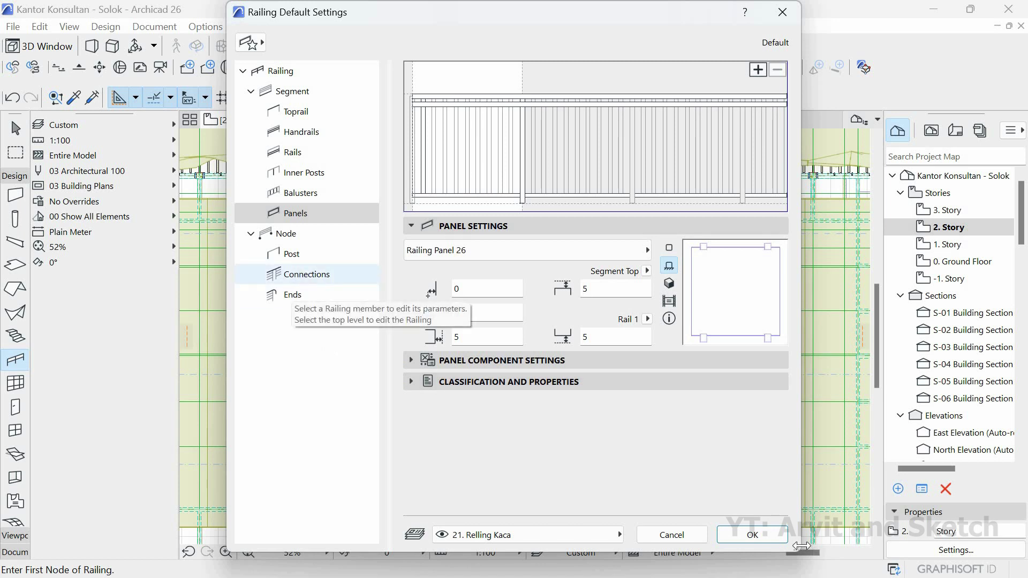
click(752, 535)
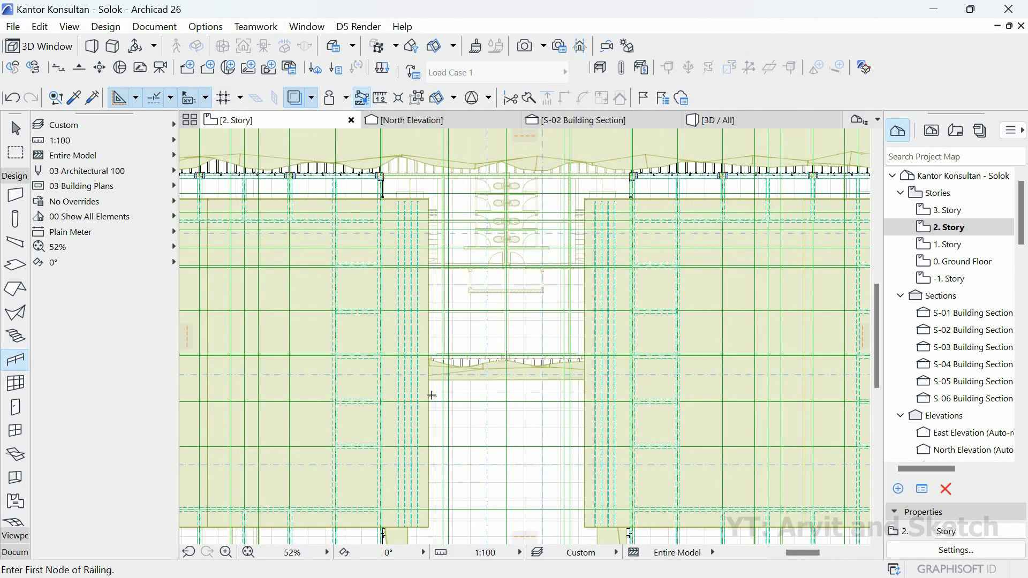
- Leave railing placement and hide the layers of the stacked roof morphs covering the inner edge of the west wing
scroll(424, 426, up, 3)
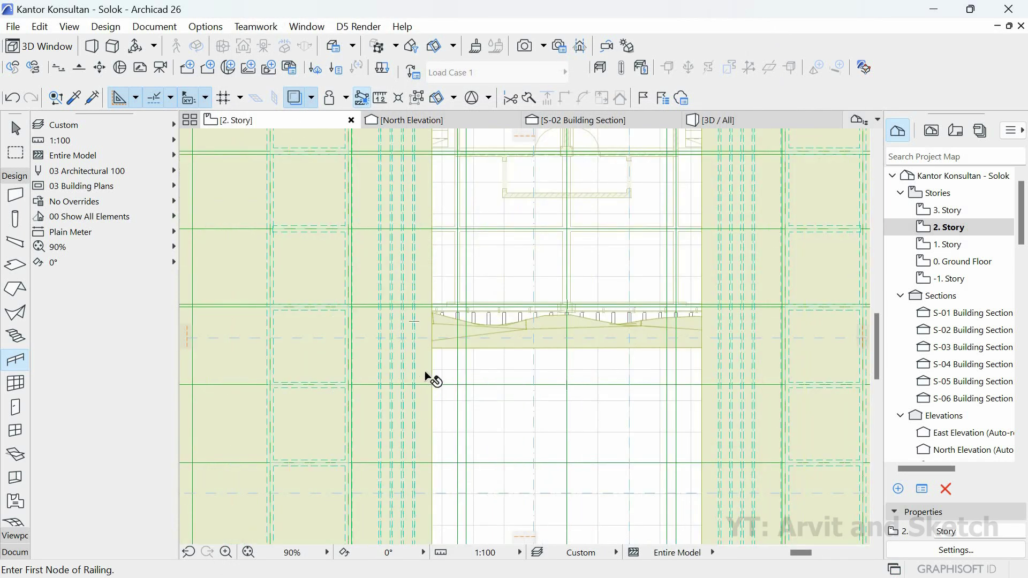
key(Escape)
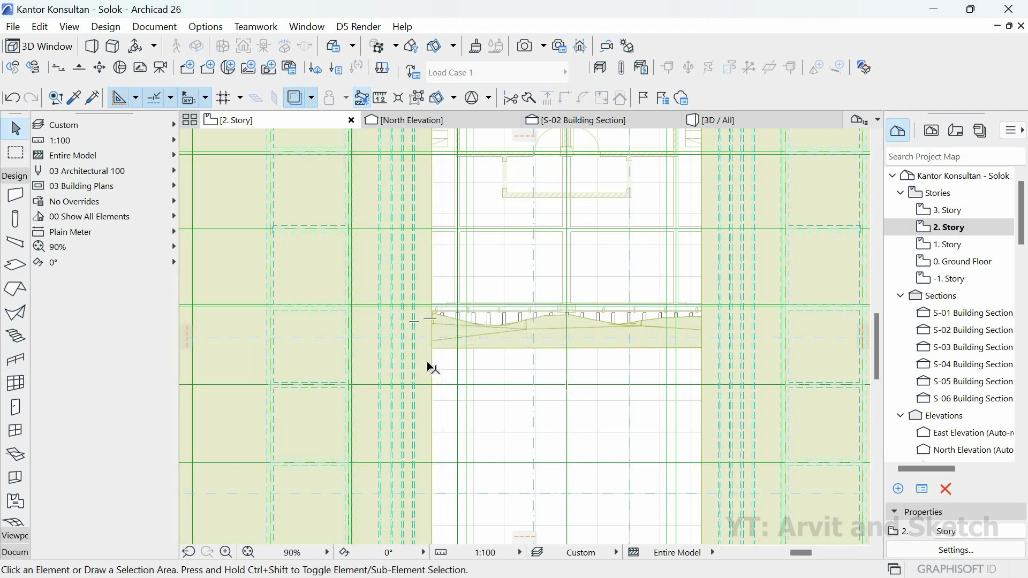
scroll(425, 364, up, 3)
right_click(427, 358)
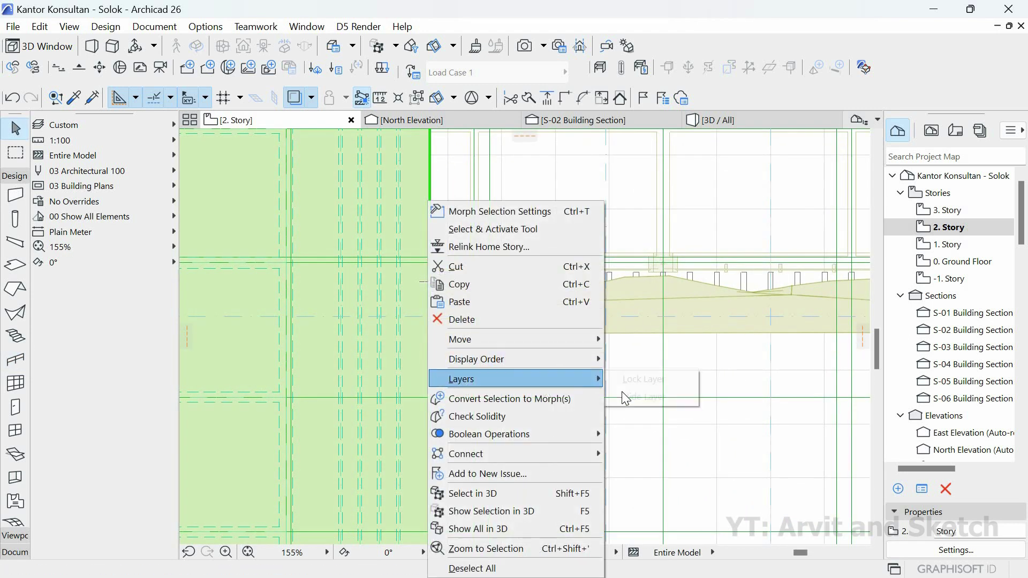
click(656, 395)
right_click(427, 361)
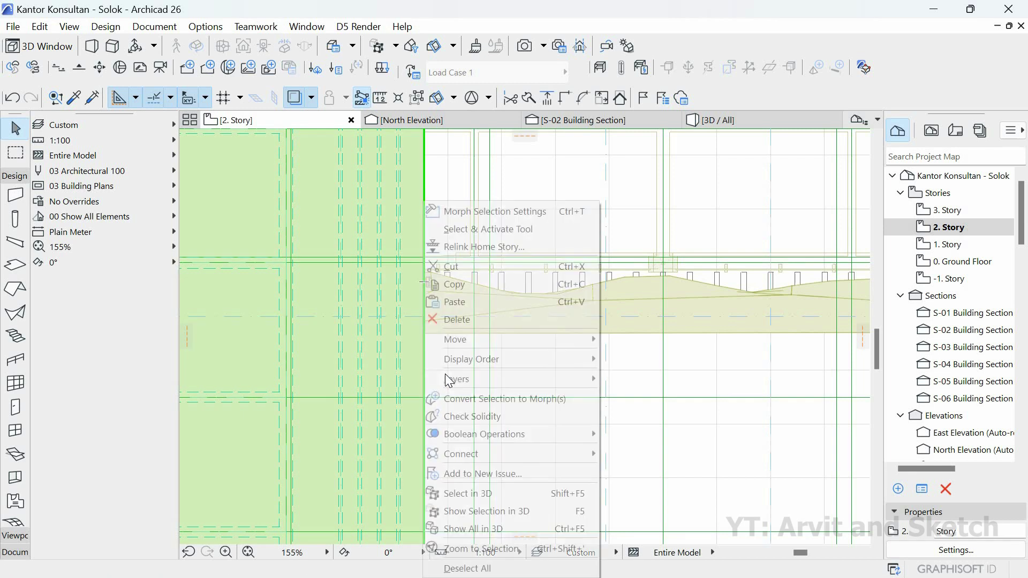
mouse_move(456, 379)
click(634, 395)
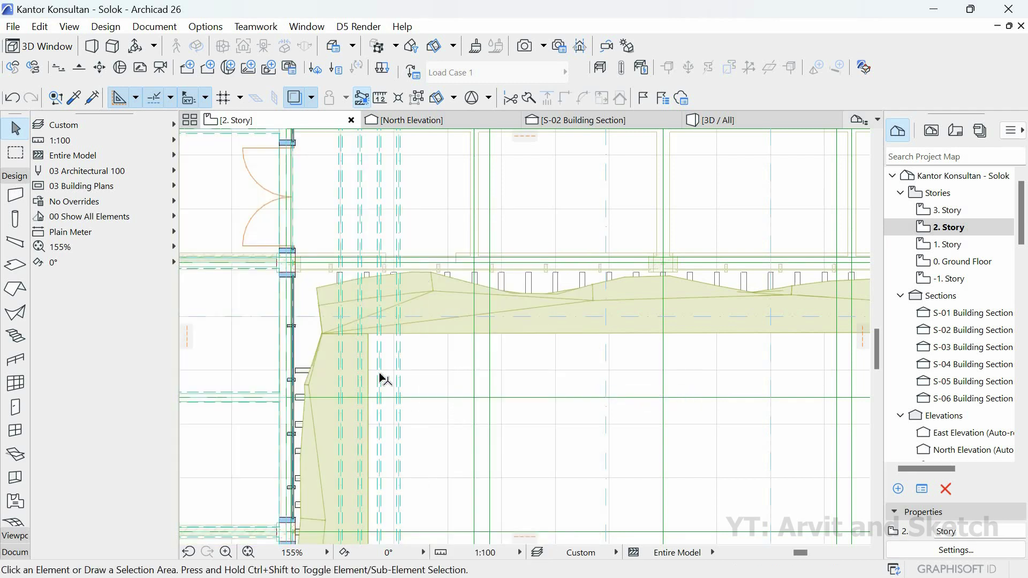
- Hide the layer of the wavy facade morph between the wings to clear the balcony edge
right_click(434, 332)
mouse_move(479, 385)
click(632, 395)
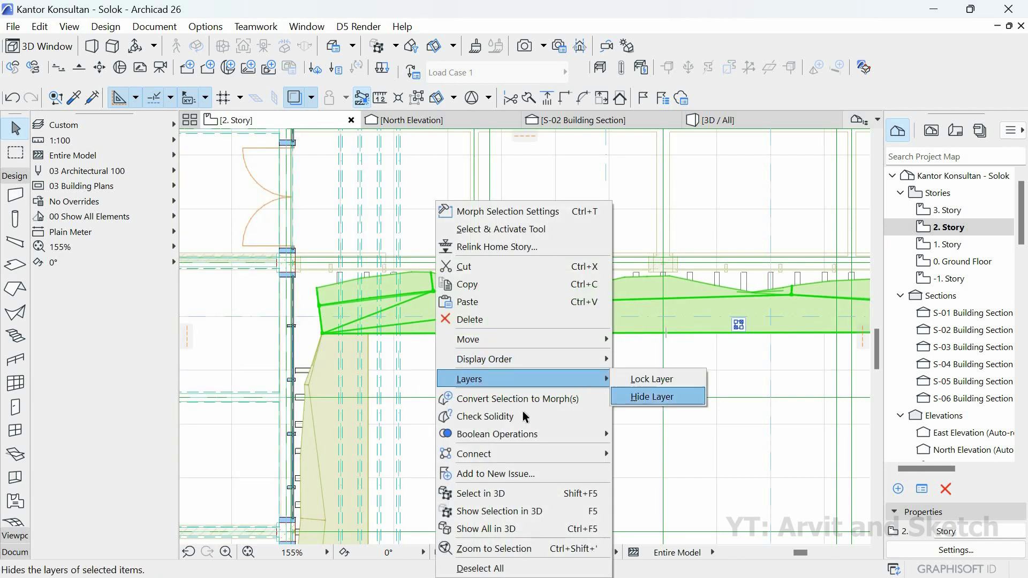
middle_drag(415, 321, 390, 422)
scroll(364, 358, down, 1)
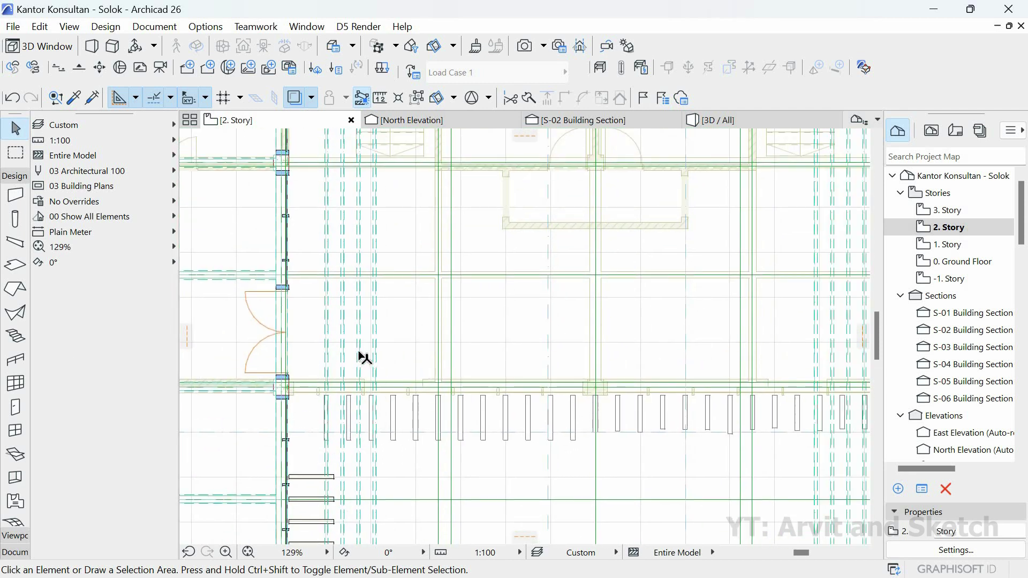
scroll(372, 353, up, 2)
scroll(403, 346, up, 3)
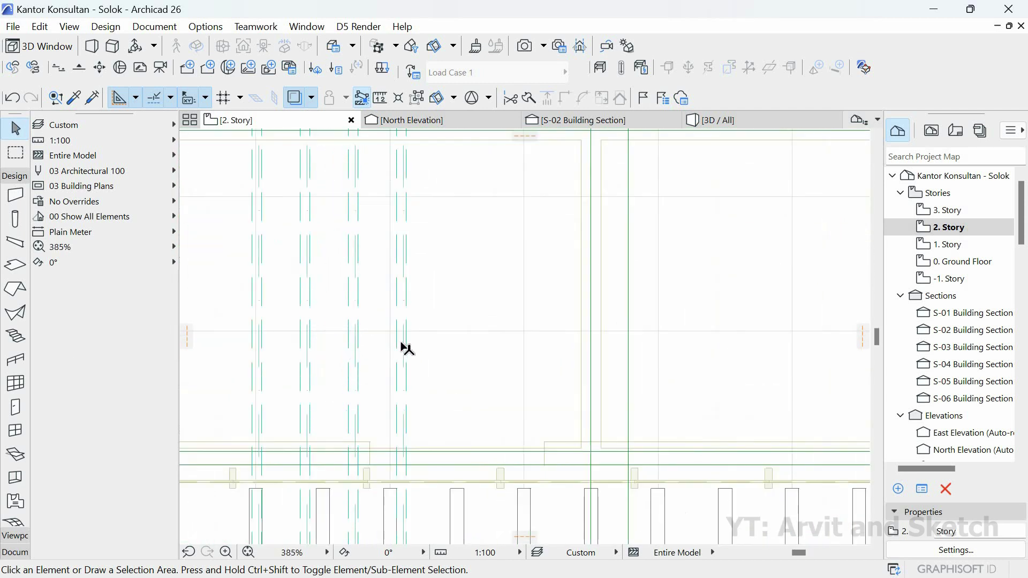
- Hide the layer of the dashed vertical beams covering the balcony area between the wings
click(403, 348)
right_click(402, 344)
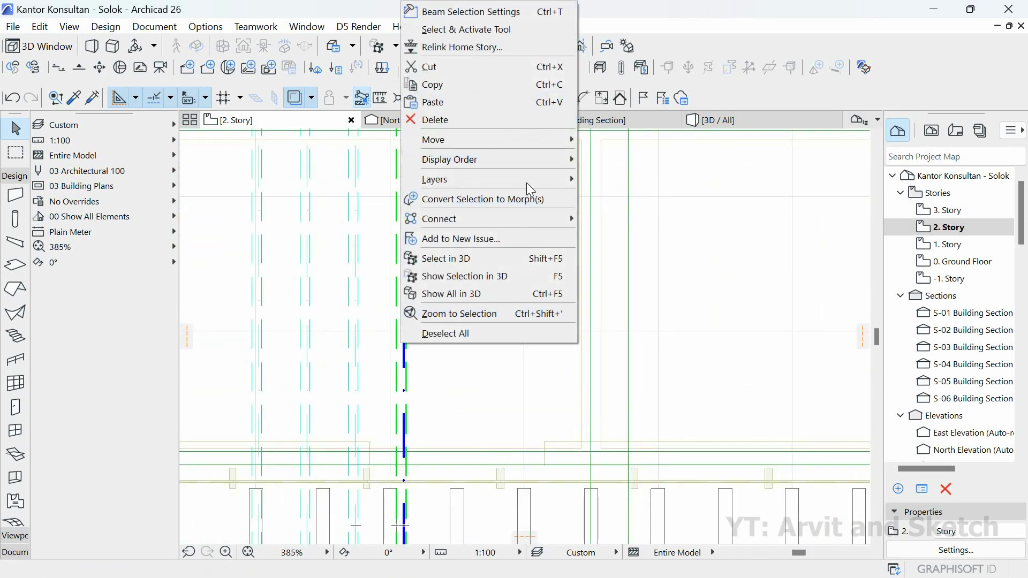
click(528, 199)
key(Escape)
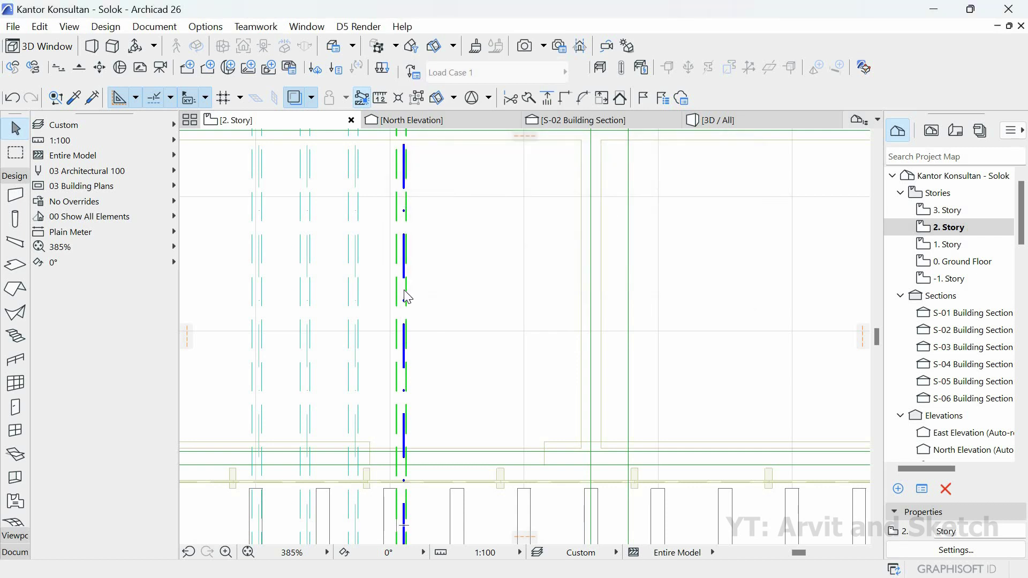
right_click(404, 292)
click(601, 431)
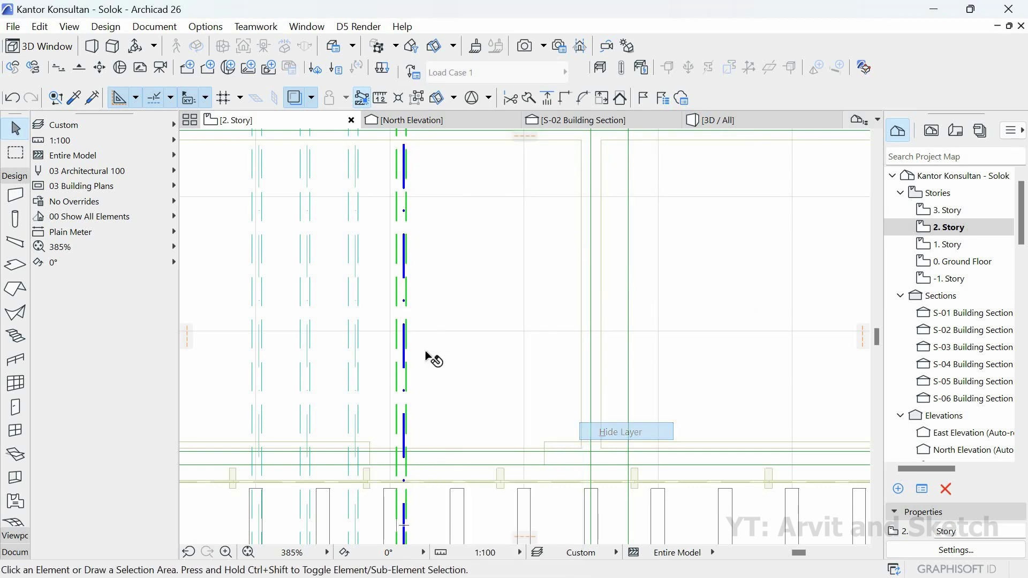
scroll(305, 309, down, 2)
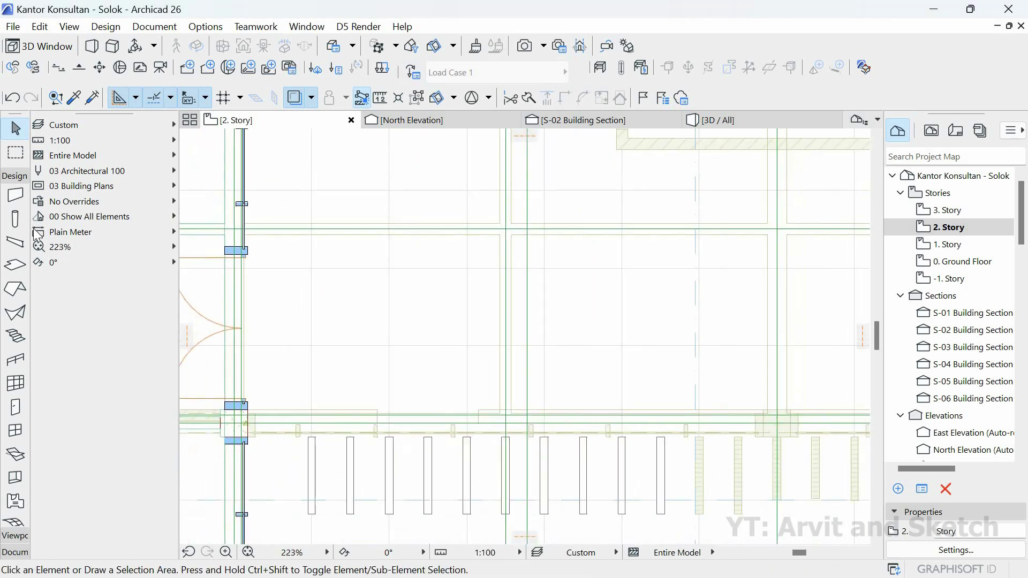
- Draw a railing with the current Railing defaults along the front balcony edge, from the west wing's column to the east wing's column
click(15, 359)
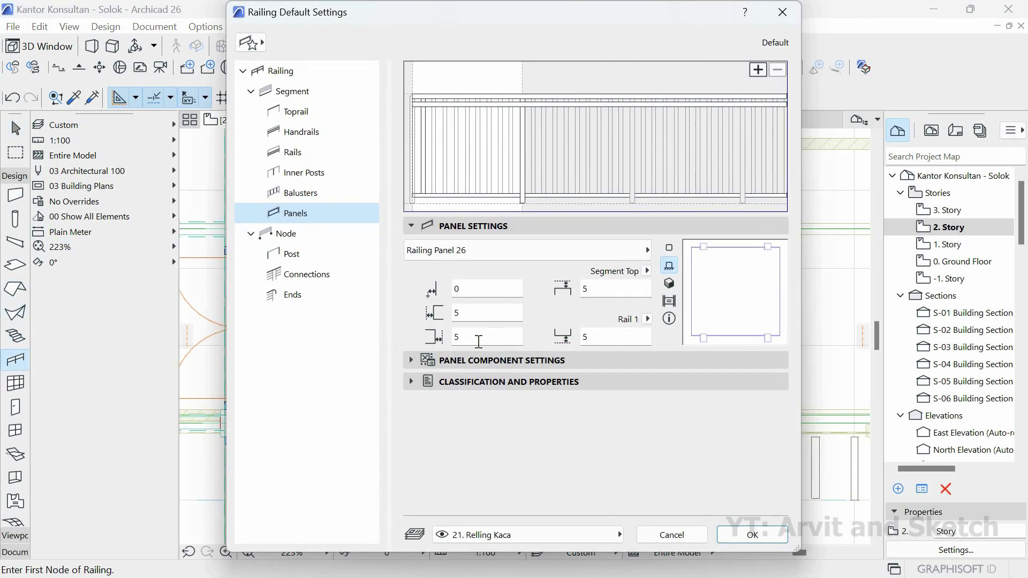
click(741, 535)
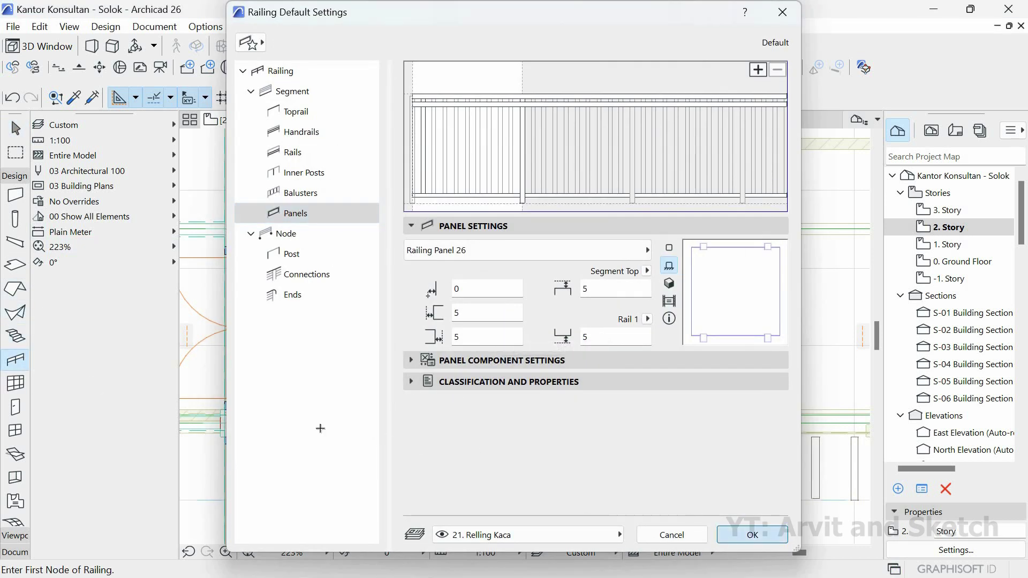
scroll(252, 429, up, 5)
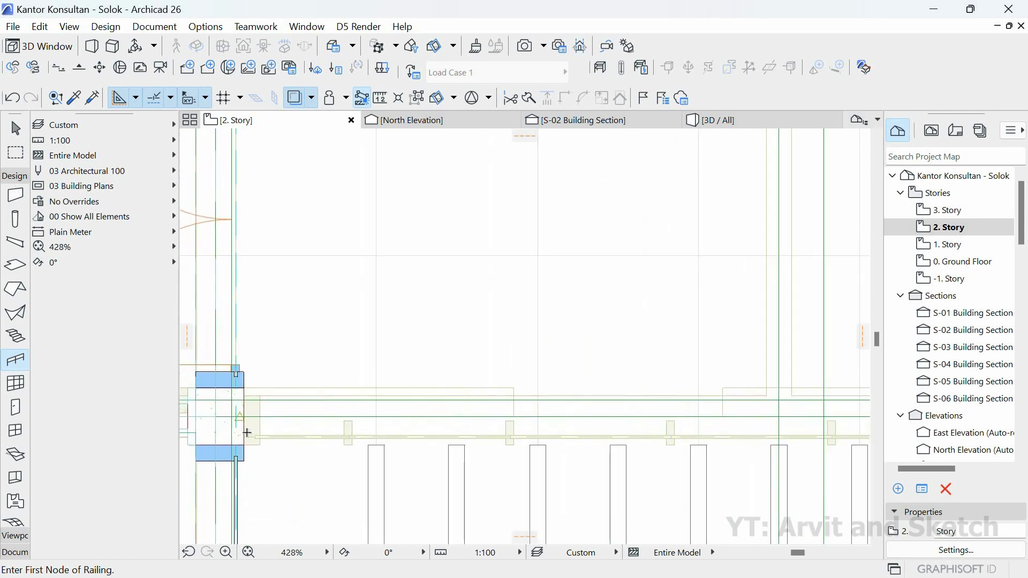
click(336, 386)
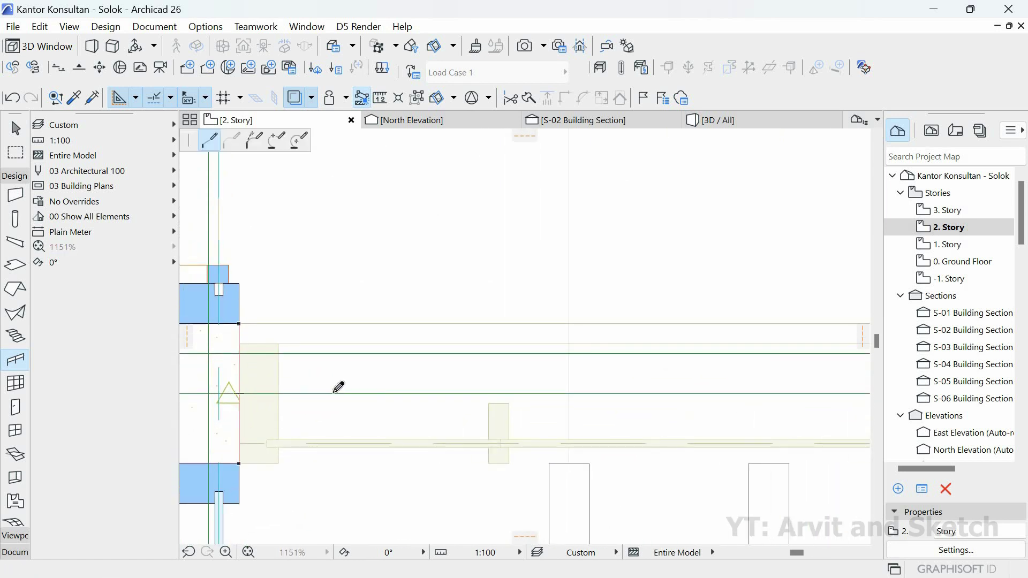
scroll(292, 371, down, 5)
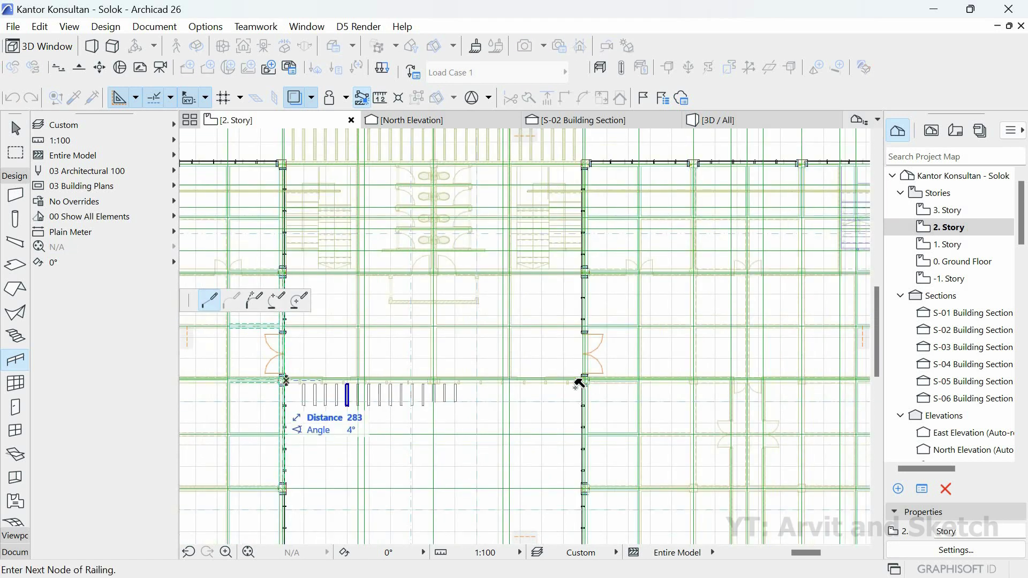
scroll(578, 370, up, 5)
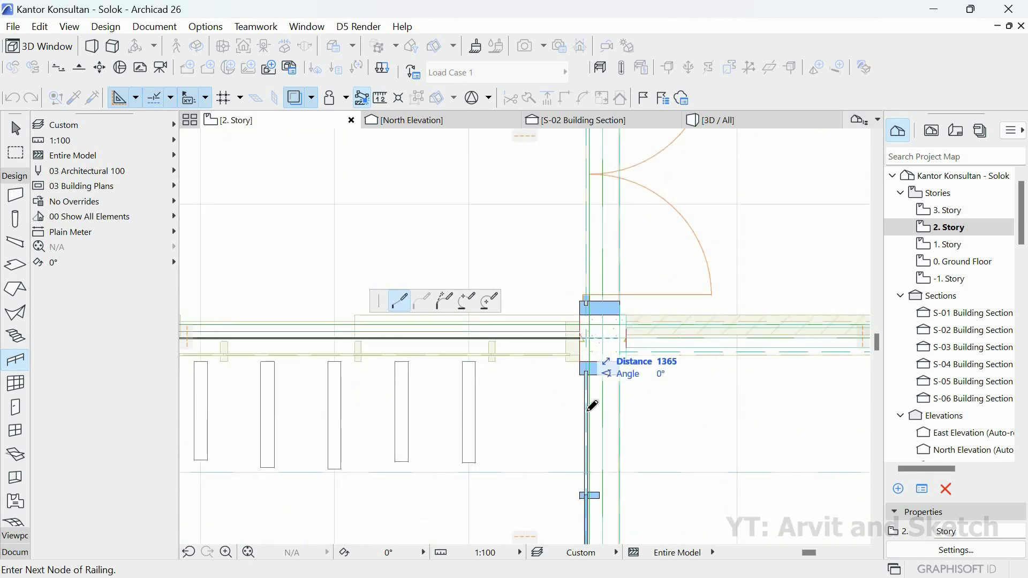
double_click(589, 408)
key(Escape)
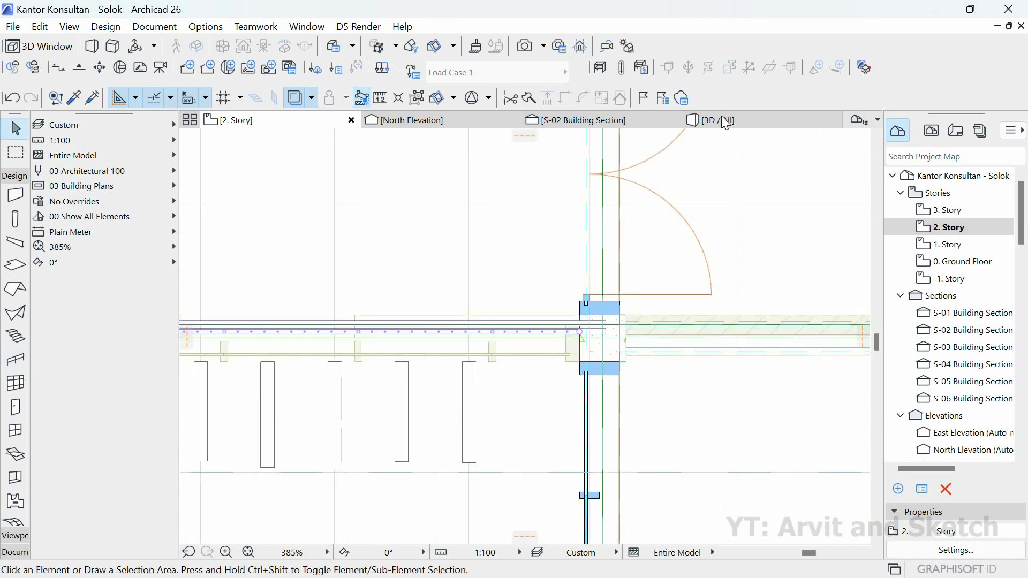
- In the 3D view, go to the balcony above the entrance and redisplay the hidden layers so the railing shows
click(724, 121)
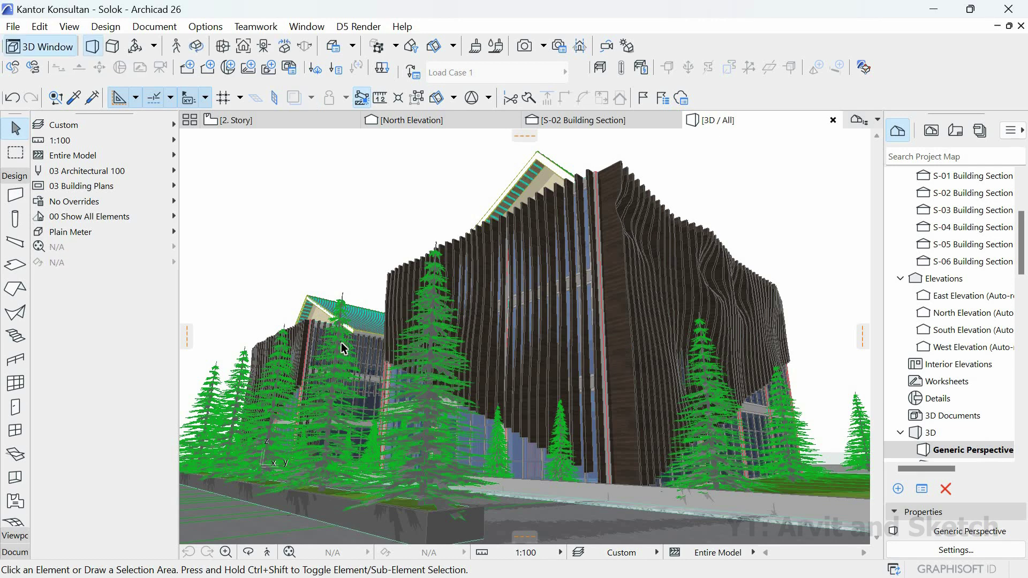
scroll(342, 348, up, 10)
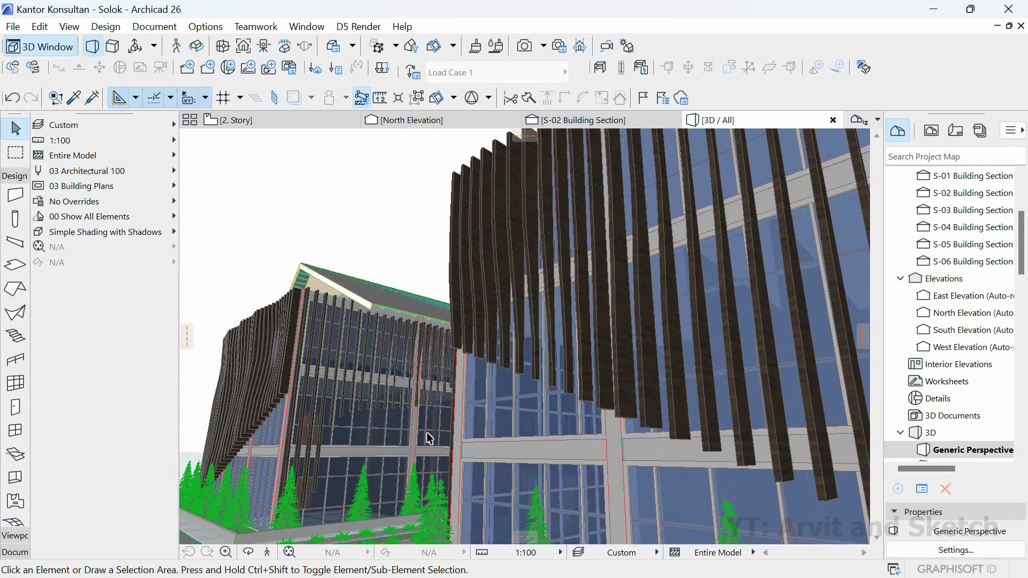
scroll(428, 438, up, 3)
scroll(337, 309, up, 5)
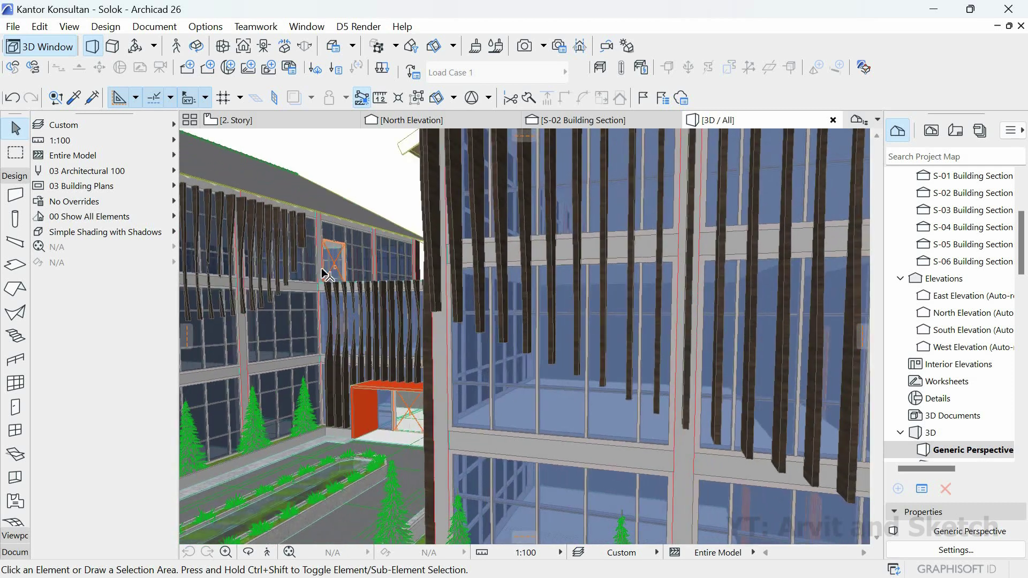
shift+middle_drag(327, 276, 466, 227)
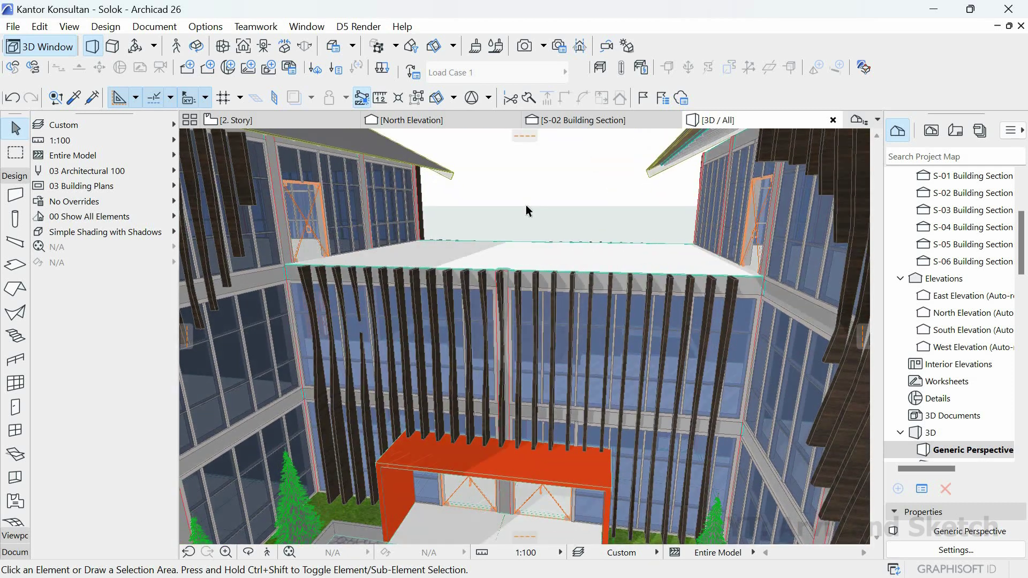
mouse_move(529, 211)
shift+middle_down()
mouse_move(533, 190)
mouse_move(532, 278)
shift+middle_up()
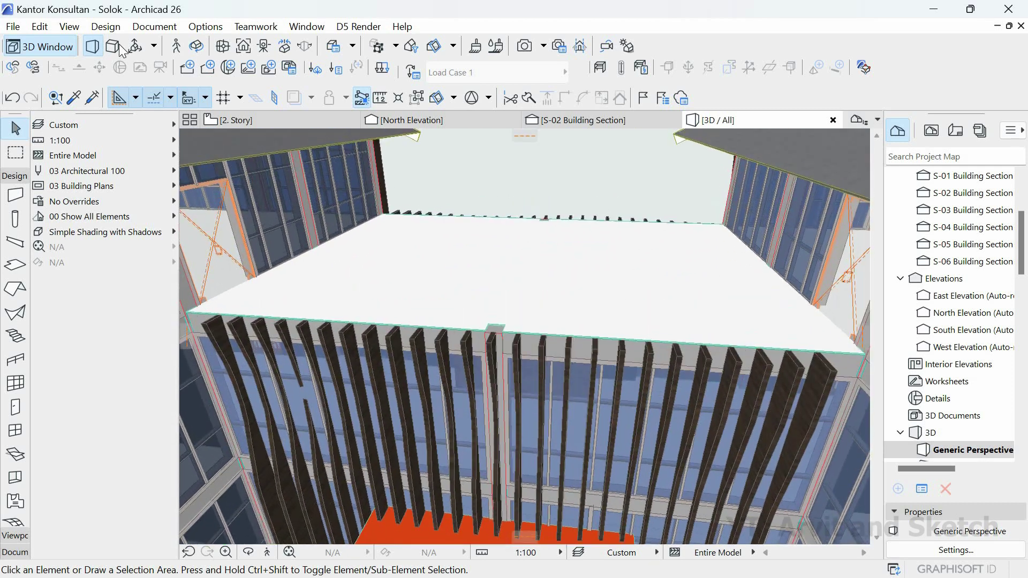
click(154, 26)
mouse_move(225, 65)
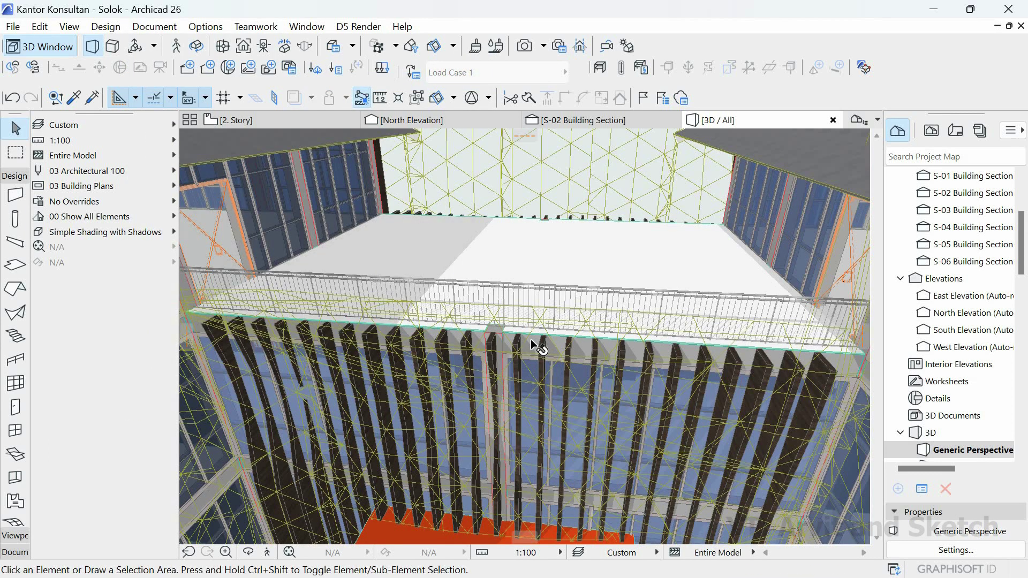
- Hide the layer of the wireframe morphs surrounding the balcony and view the railing along its edge
click(545, 176)
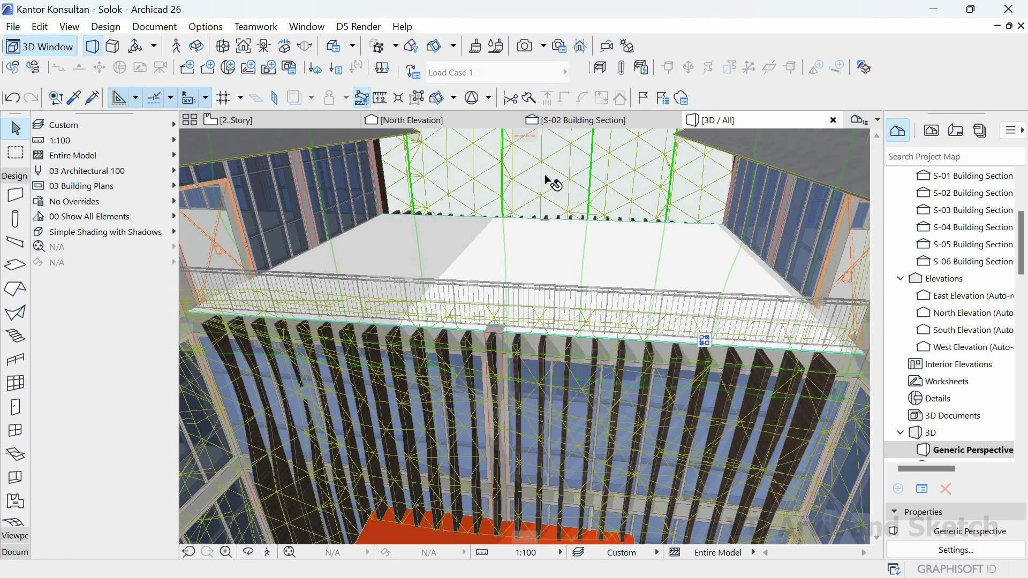
right_click(546, 178)
mouse_move(642, 281)
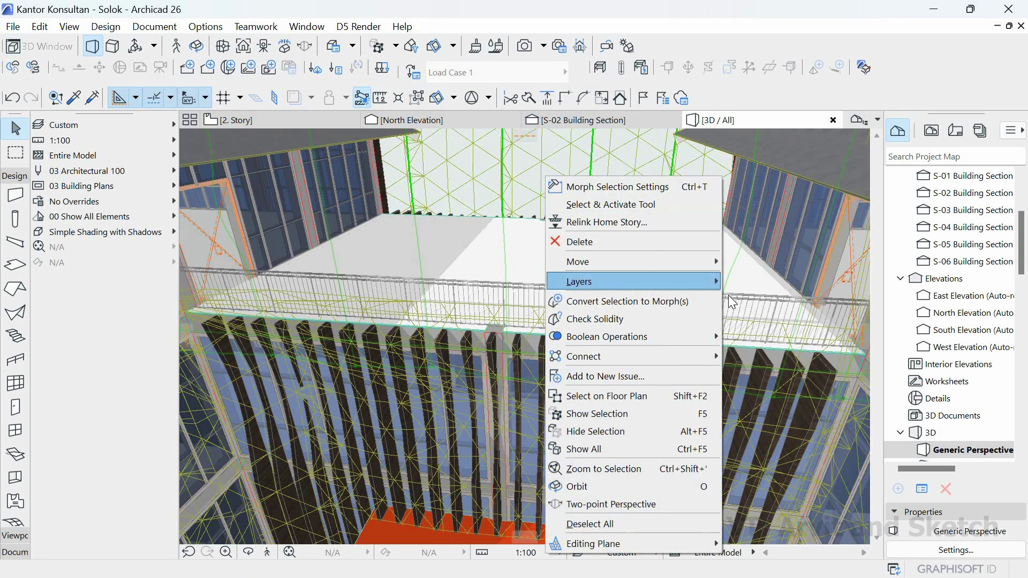
key(Return)
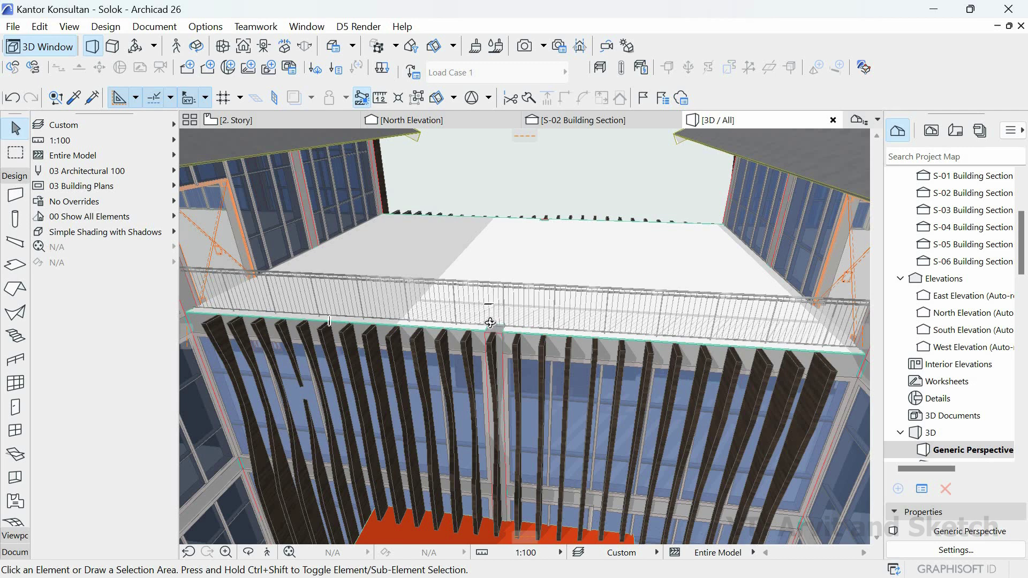
shift+middle_drag(490, 323, 556, 319)
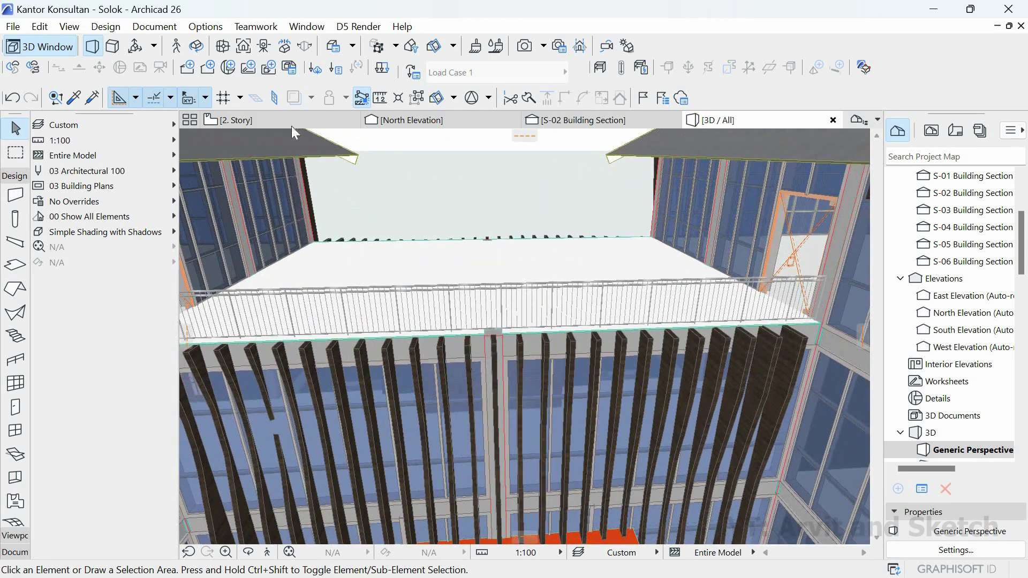
- On the 2. Story plan, stretch the railing's east end node inward by 20 from the column face
click(292, 122)
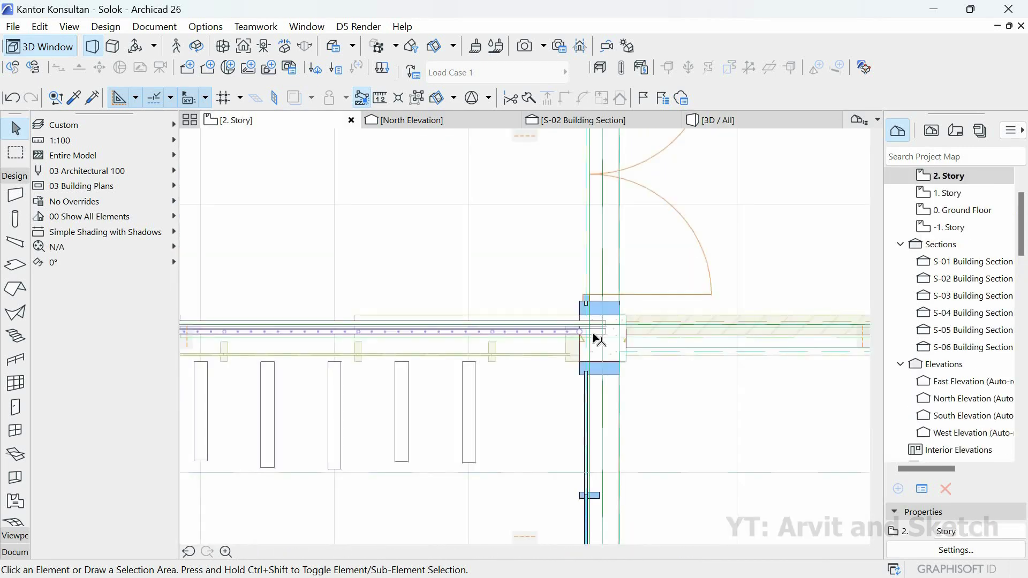
scroll(607, 339, up, 5)
click(517, 317)
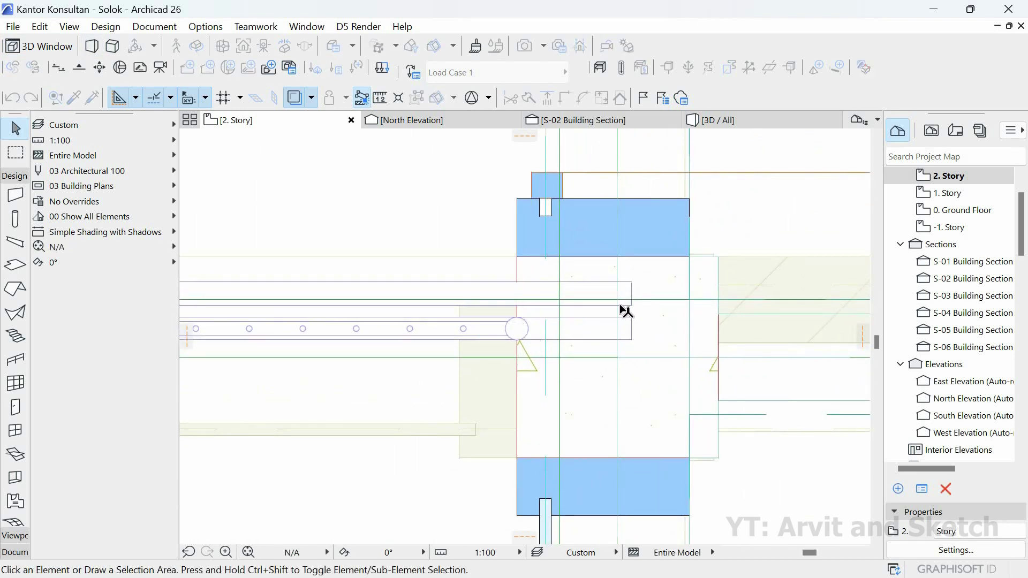
click(627, 309)
click(516, 358)
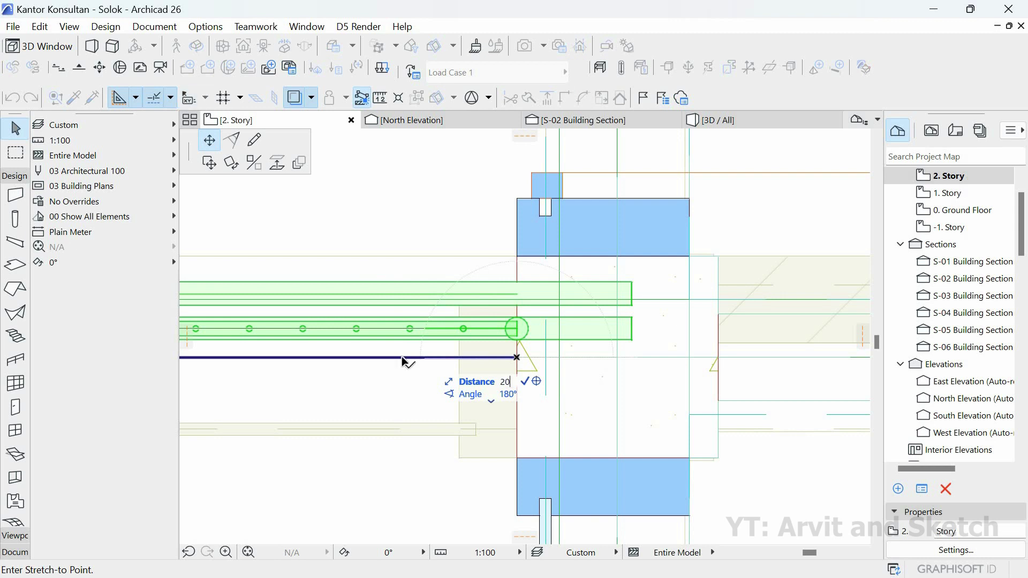
key(Return)
scroll(643, 375, down, 10)
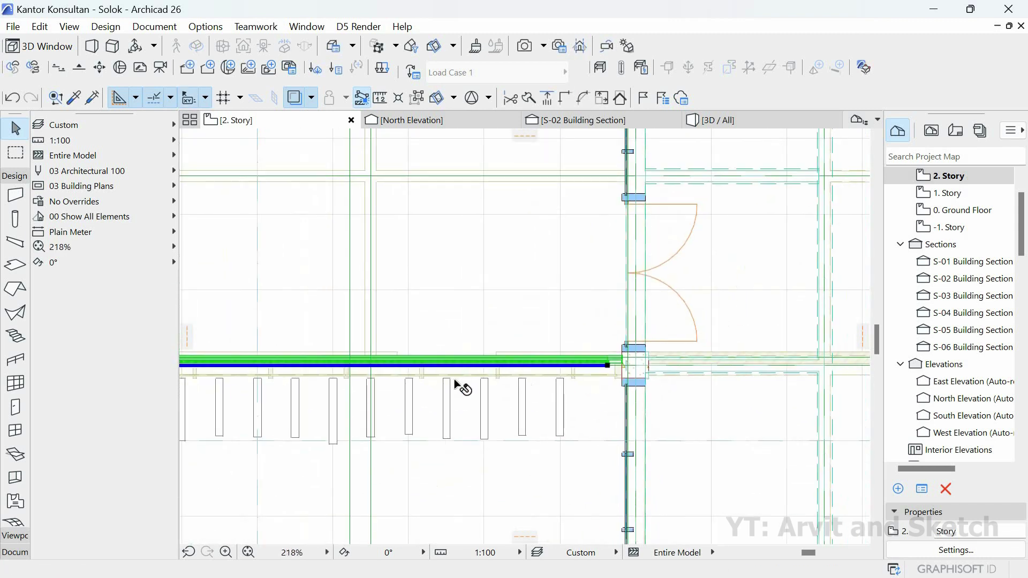
- Stretch the railing's west end node inward so the rails end at the column face
scroll(455, 385, down, 6)
scroll(251, 382, up, 15)
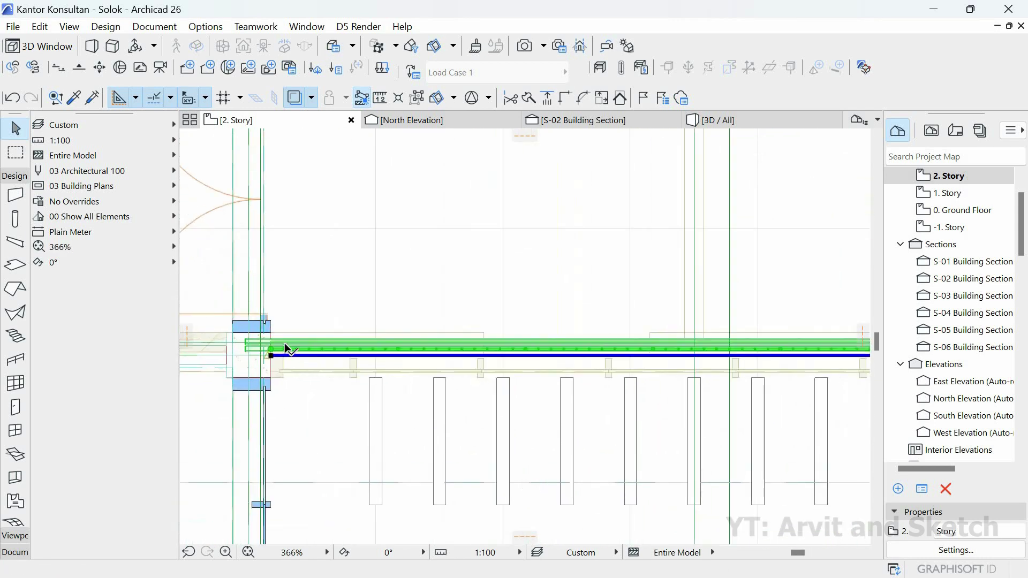
click(307, 331)
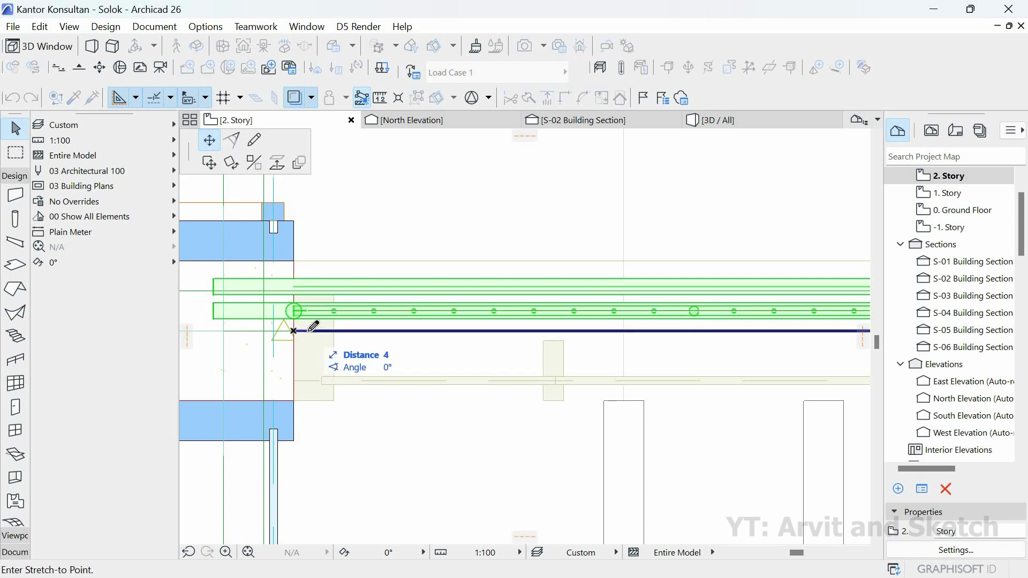
click(378, 332)
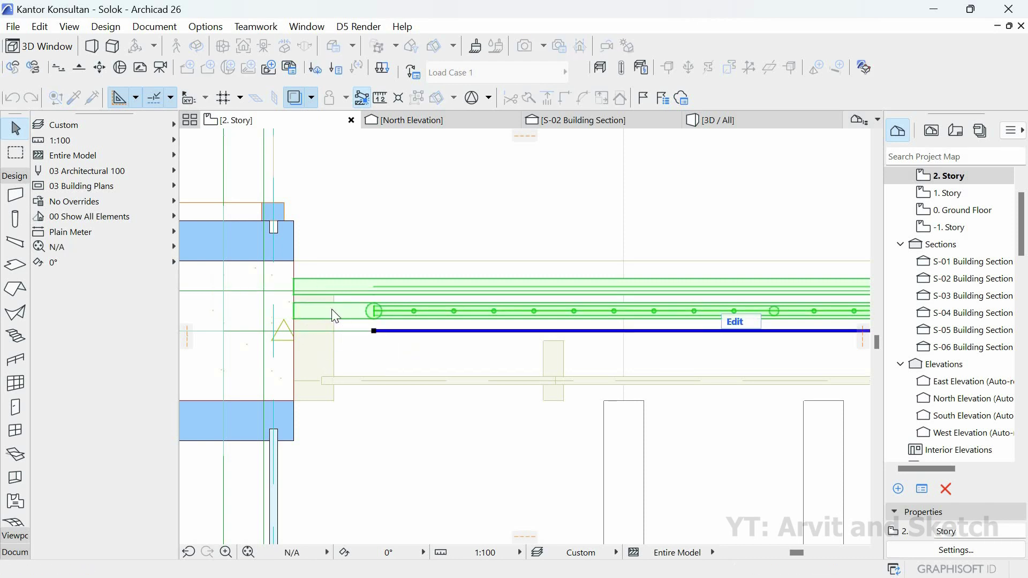
- Mirror a copy of the balcony railing about a horizontal axis through the mid-wing column, onto the opposite edge between the wings
right_click(332, 310)
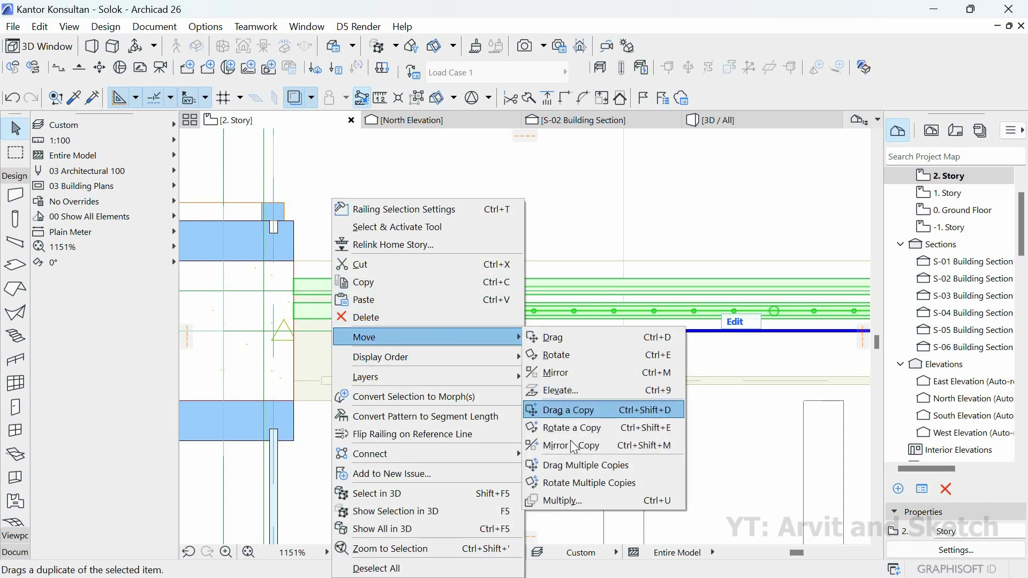
key(ctrl+shift+m)
scroll(379, 371, down, 3)
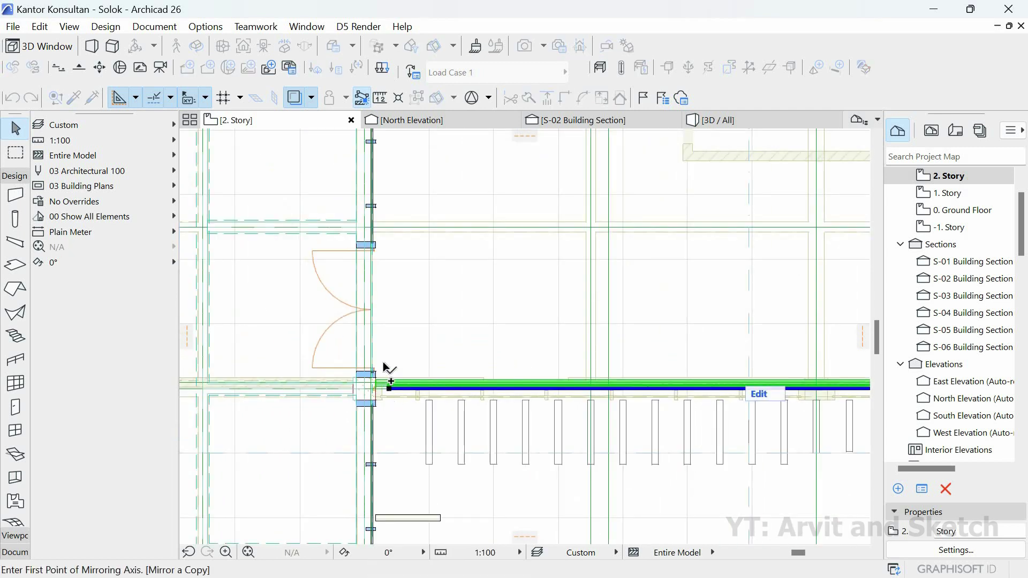
scroll(386, 369, down, 5)
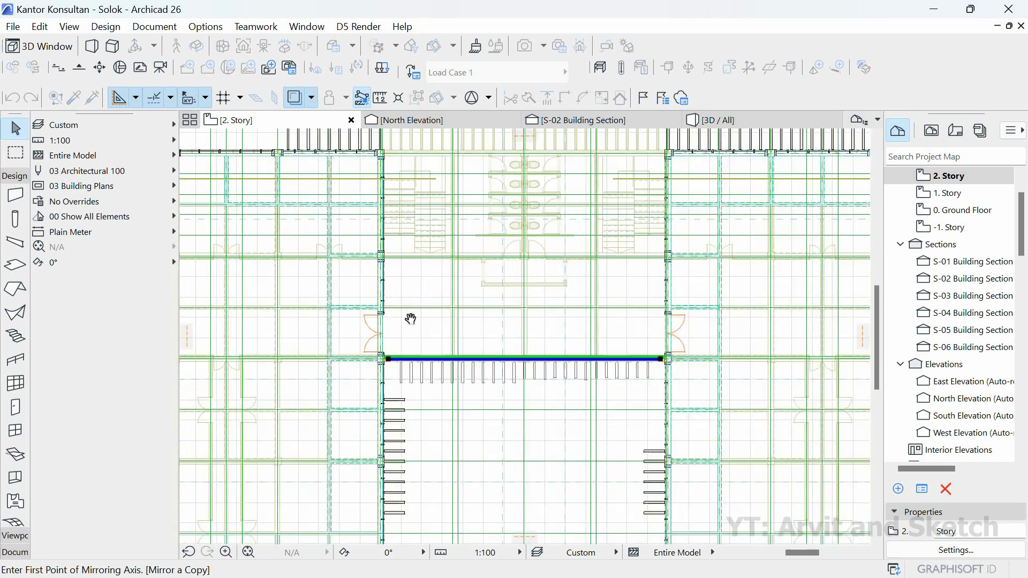
middle_drag(411, 319, 412, 335)
scroll(369, 290, up, 6)
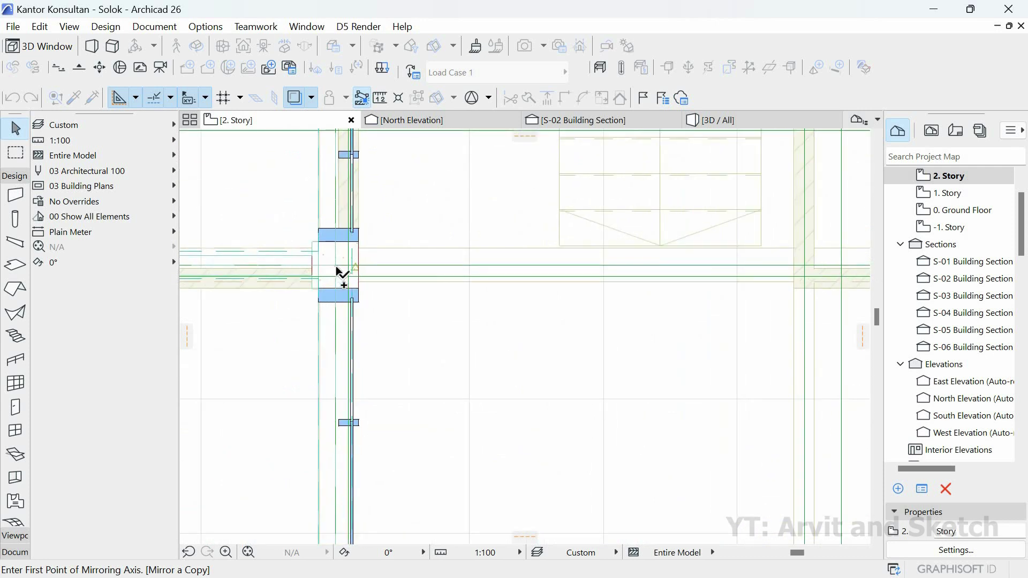
click(355, 267)
click(371, 346)
scroll(372, 348, down, 5)
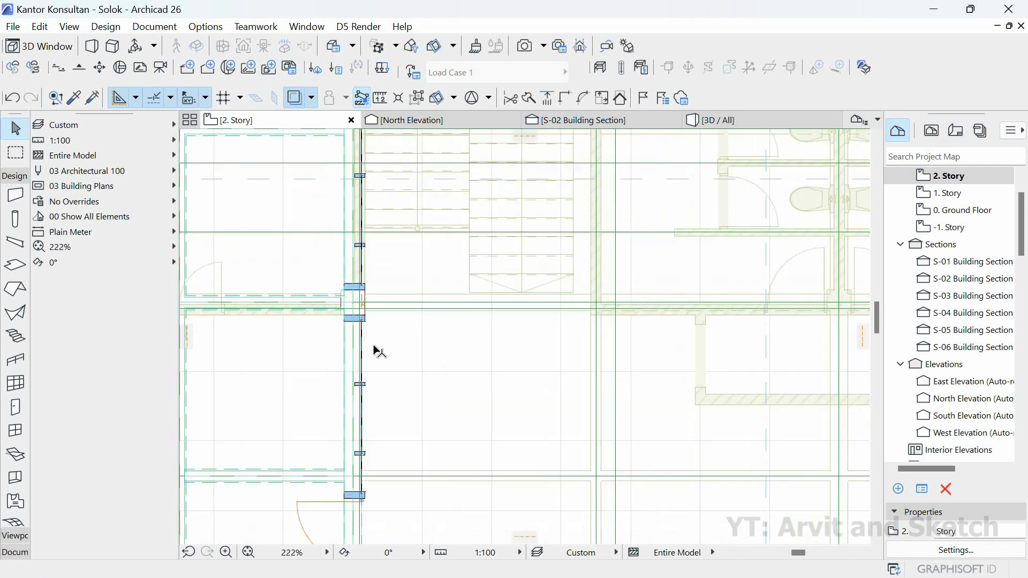
click(432, 301)
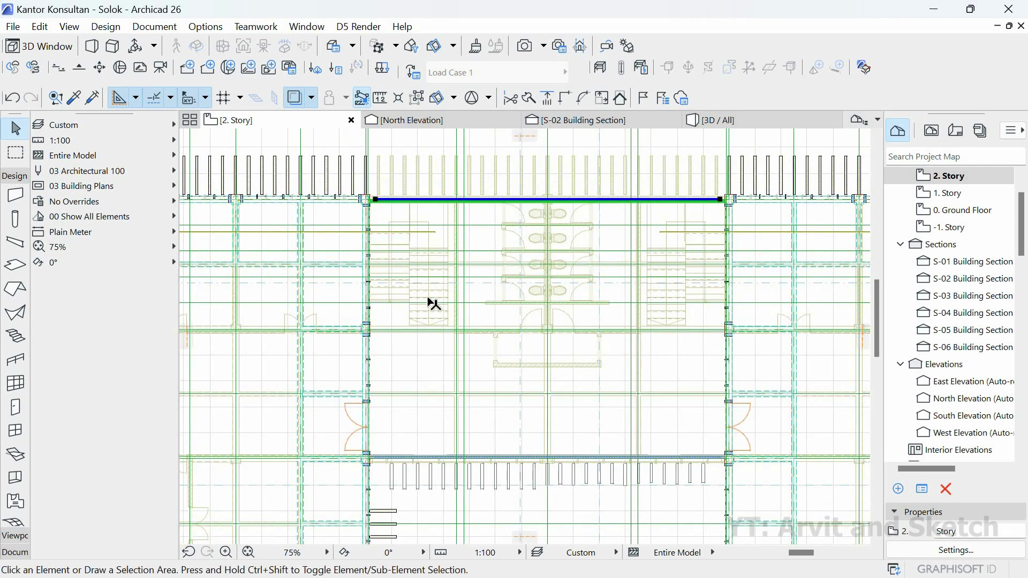
scroll(377, 198, up, 7)
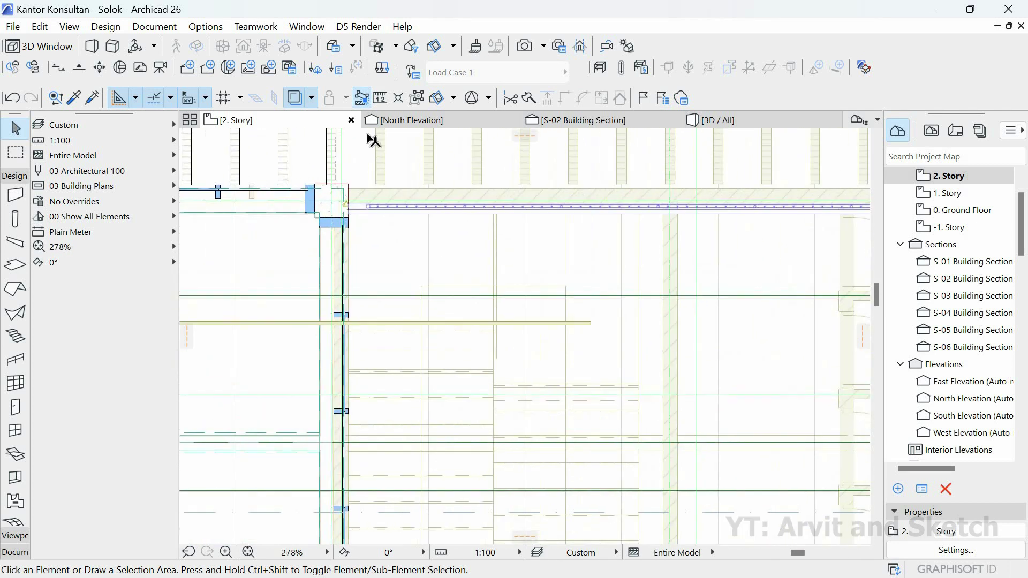
- Examine the railings on both edges of the balcony between the wings in the 3D view
key(F5)
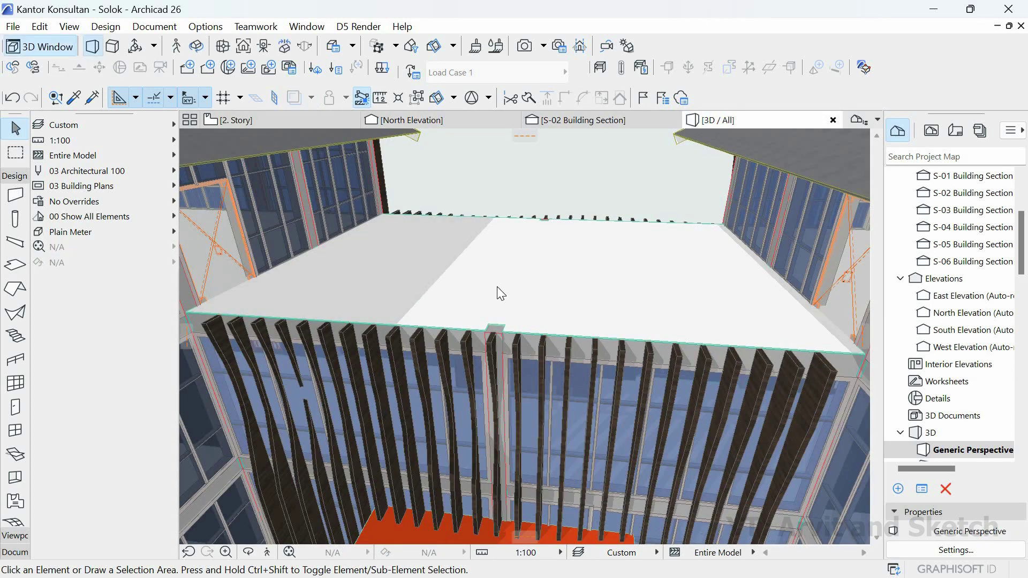
scroll(510, 293, down, 4)
scroll(516, 228, up, 3)
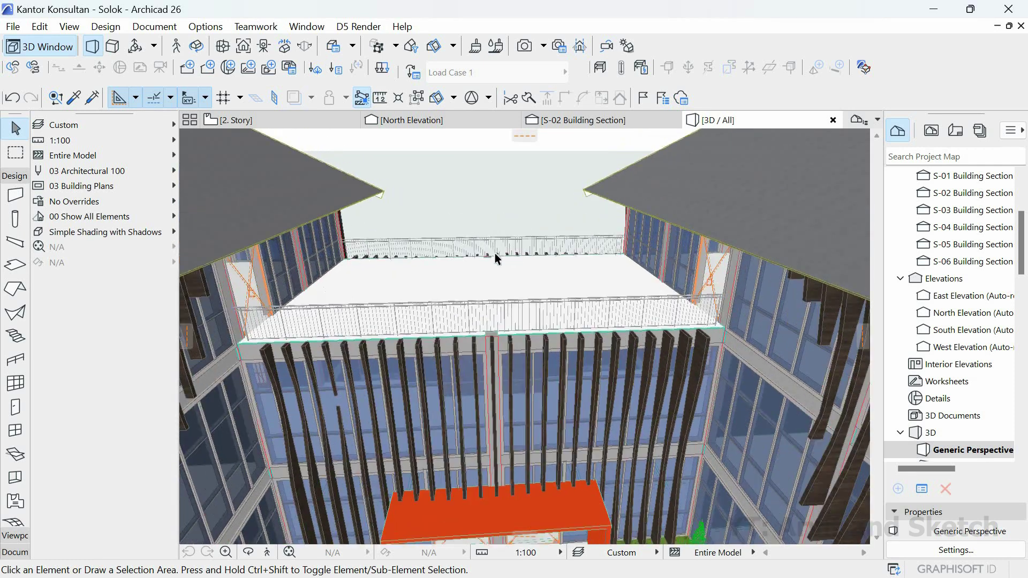
shift+middle_drag(534, 328, 491, 279)
scroll(490, 273, down, 2)
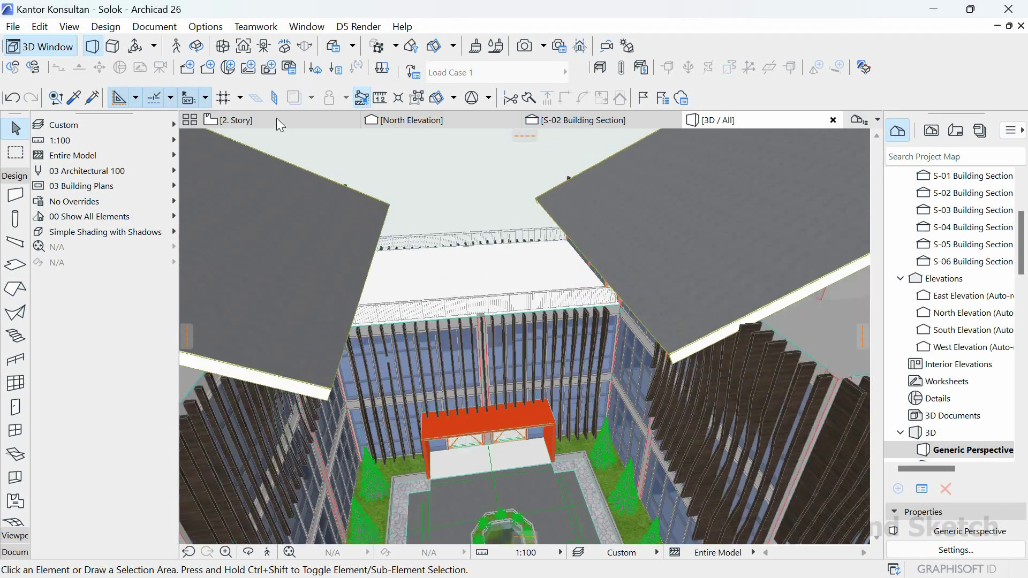
- For the 2. Story plan, set the default slab's offset to its home story to 805 and its building material to Gravel
click(277, 119)
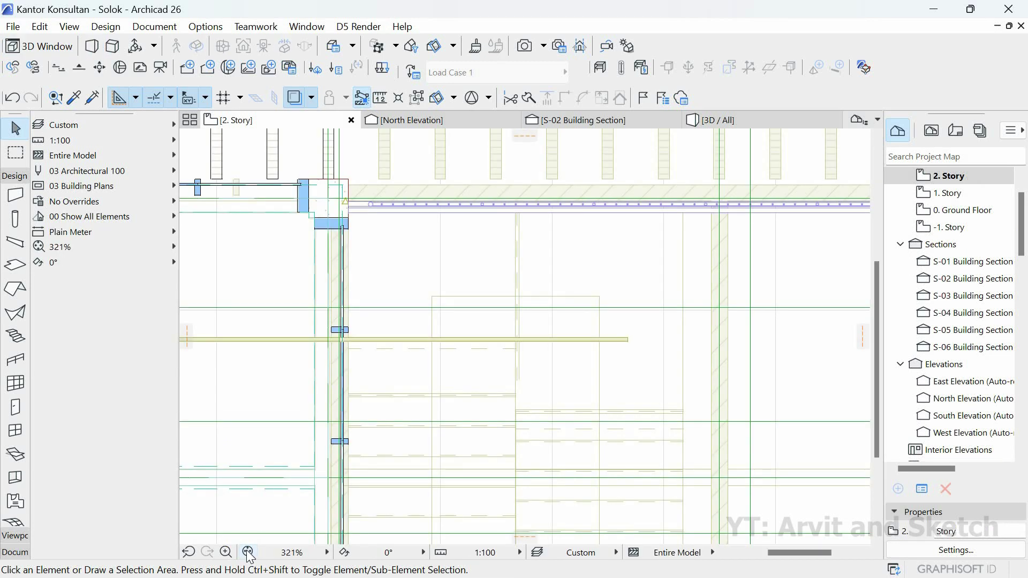
click(247, 552)
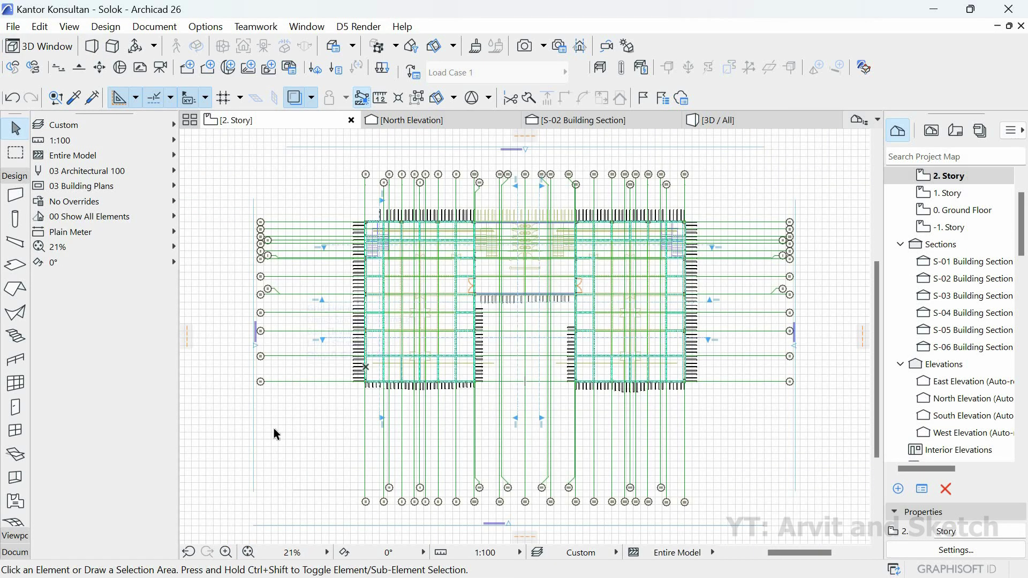
click(9, 268)
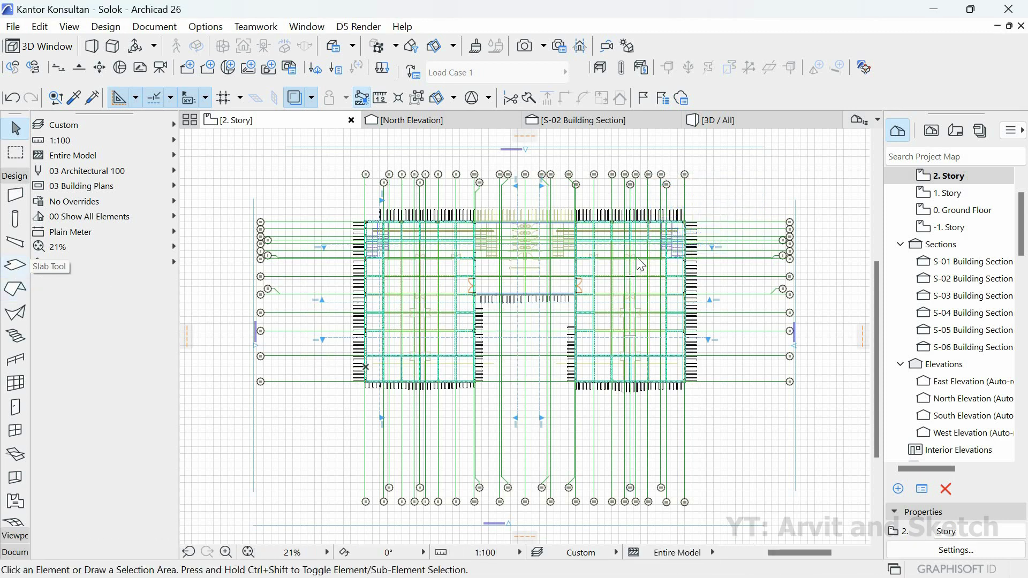
click(15, 265)
key(ctrl+t)
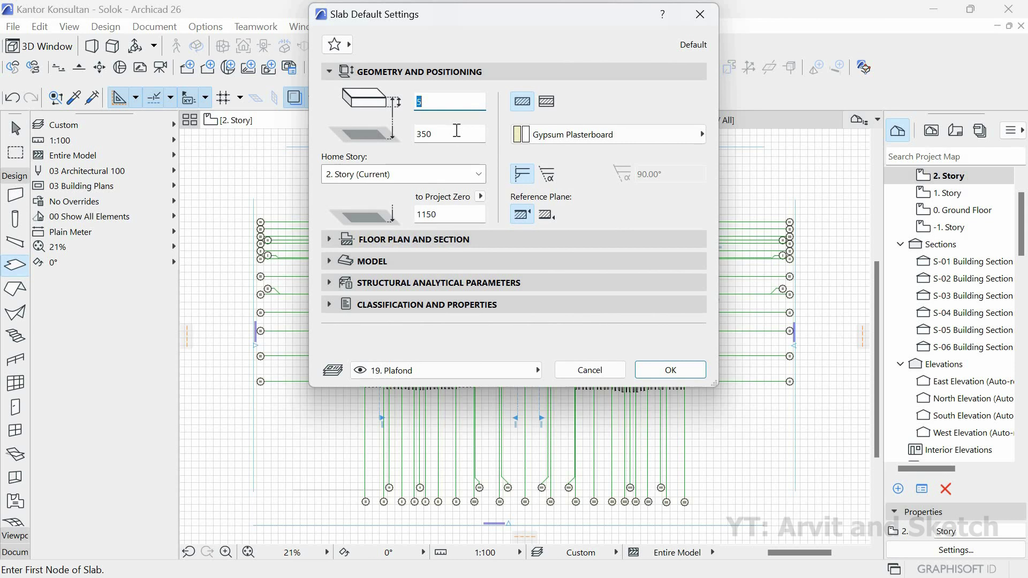
key(Tab)
text(80)
click(577, 135)
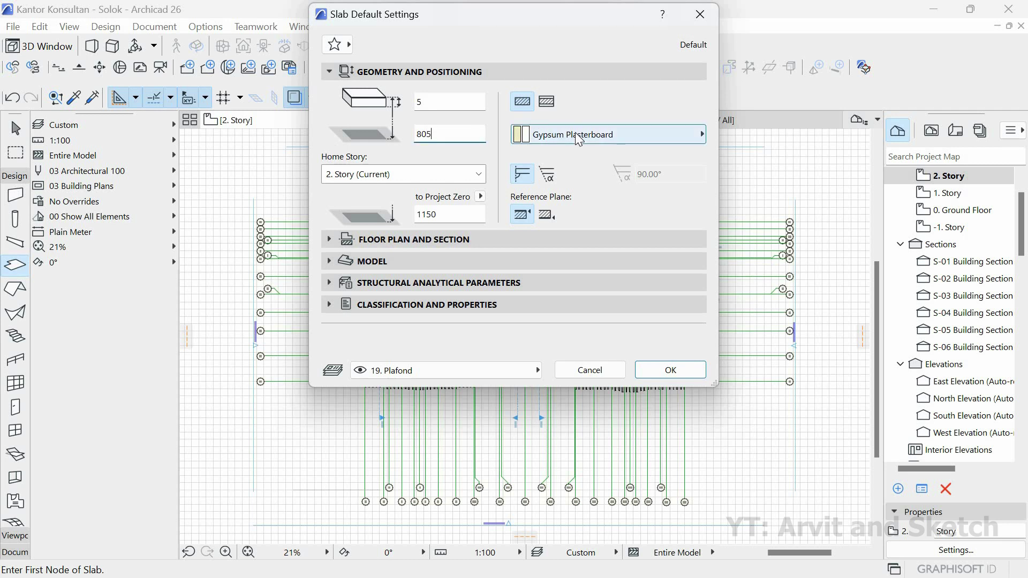
text(gra)
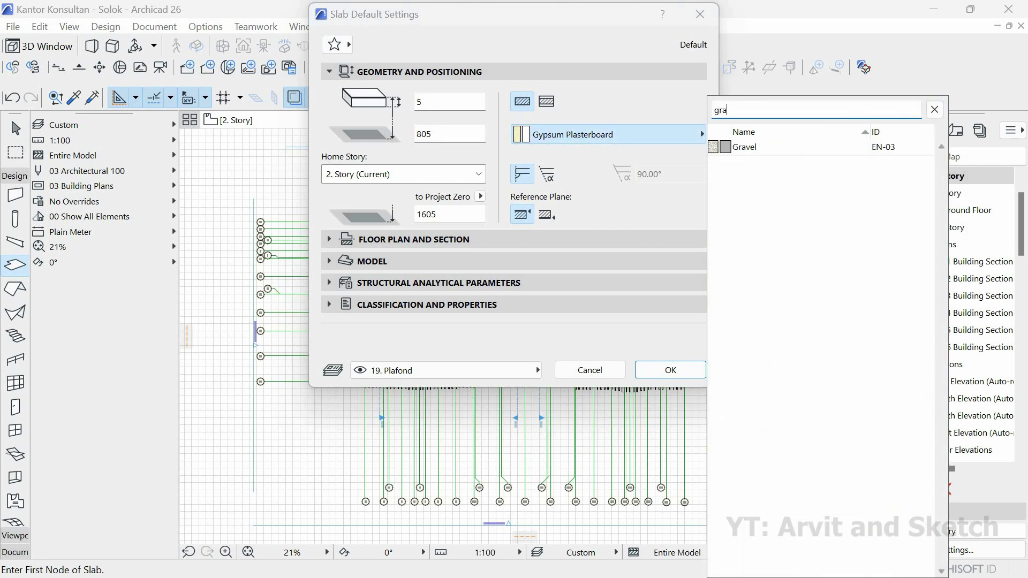
click(744, 146)
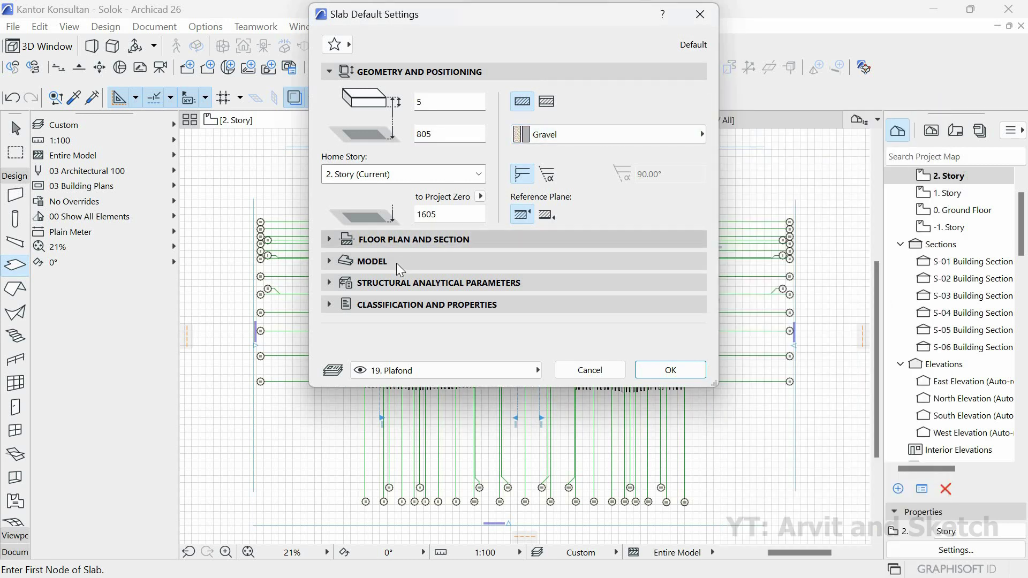
- Search for a new top override surface for the default slab using "gra"
click(397, 262)
click(411, 304)
text(gra)
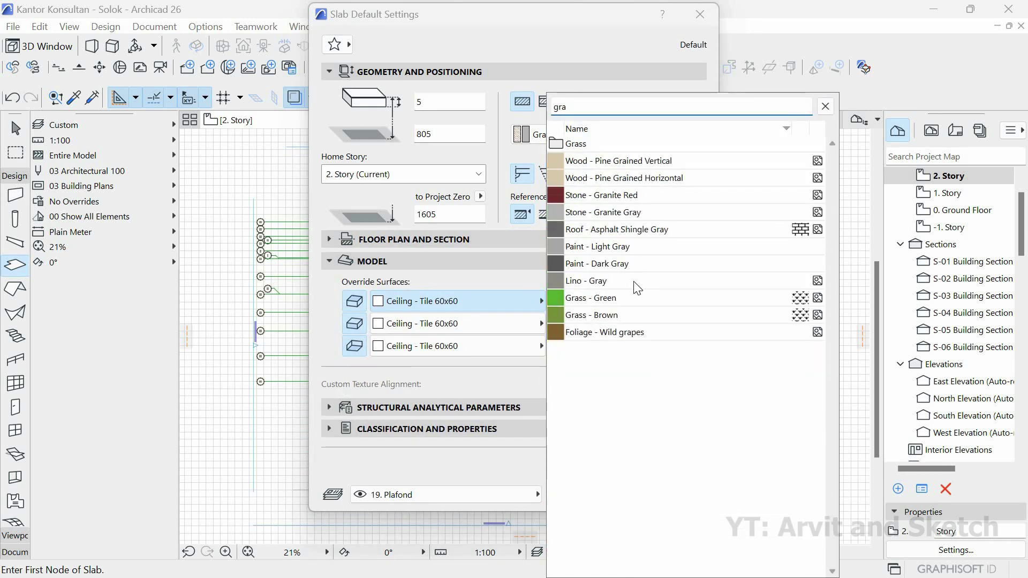
- Set the default slab's override surfaces to Grass - Green and its layer to 11. Rumput
click(630, 297)
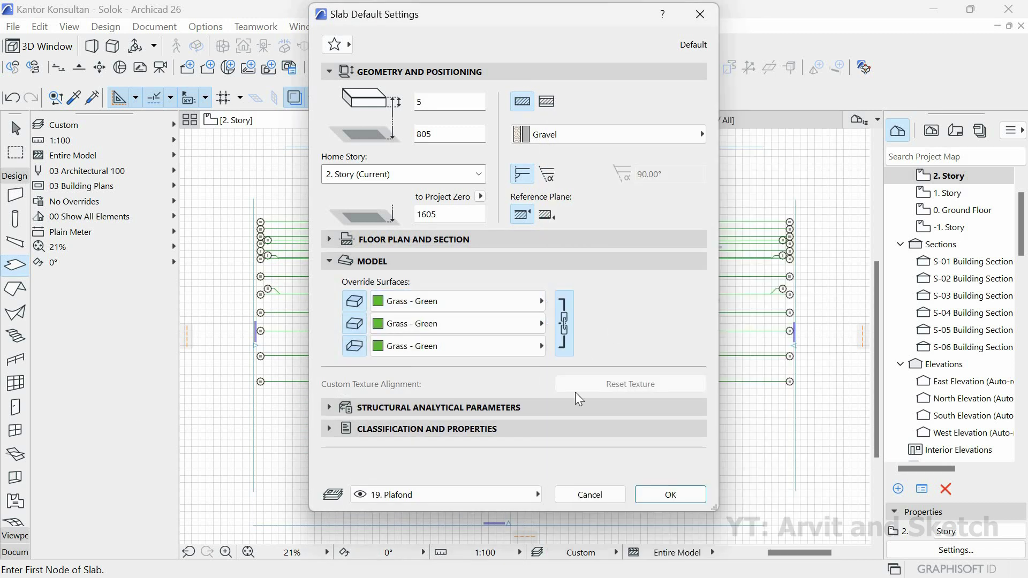
click(516, 496)
text(rum)
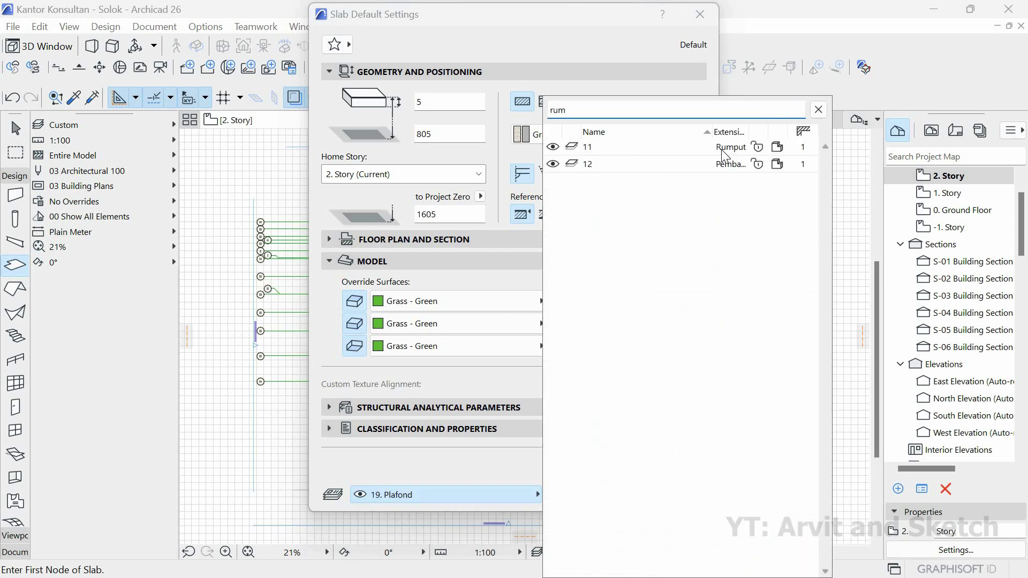
click(724, 156)
key(Return)
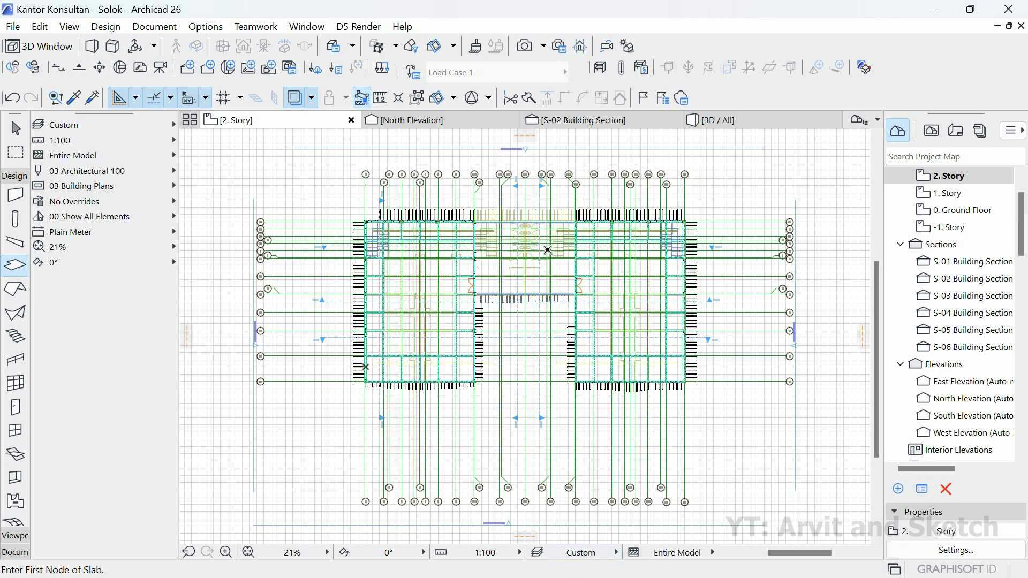
- Start the grass slab outline on the 2. Story plan where the gridline above the double door meets the west glazing
scroll(548, 249, up, 6)
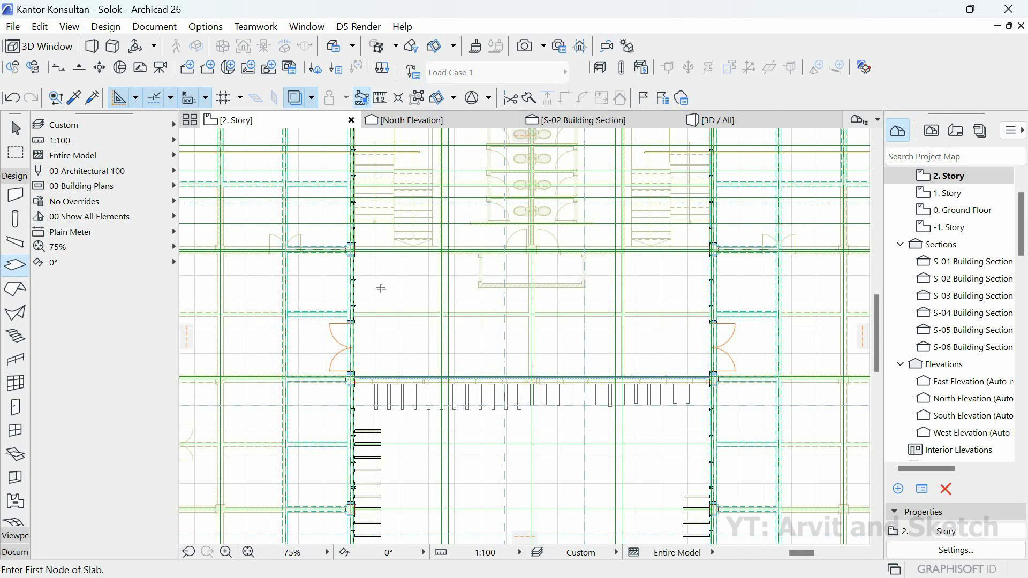
scroll(408, 357, down, 2)
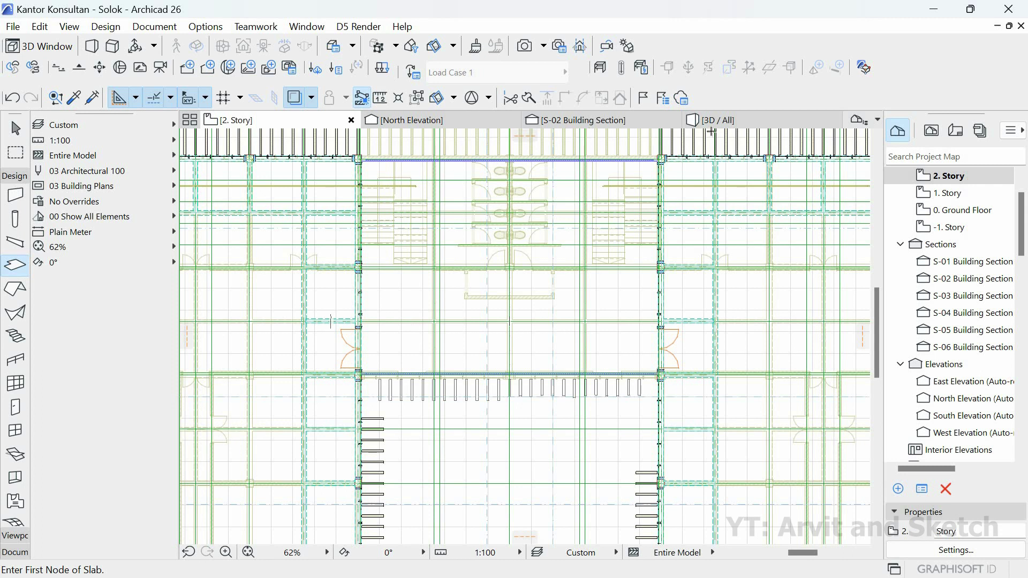
click(716, 121)
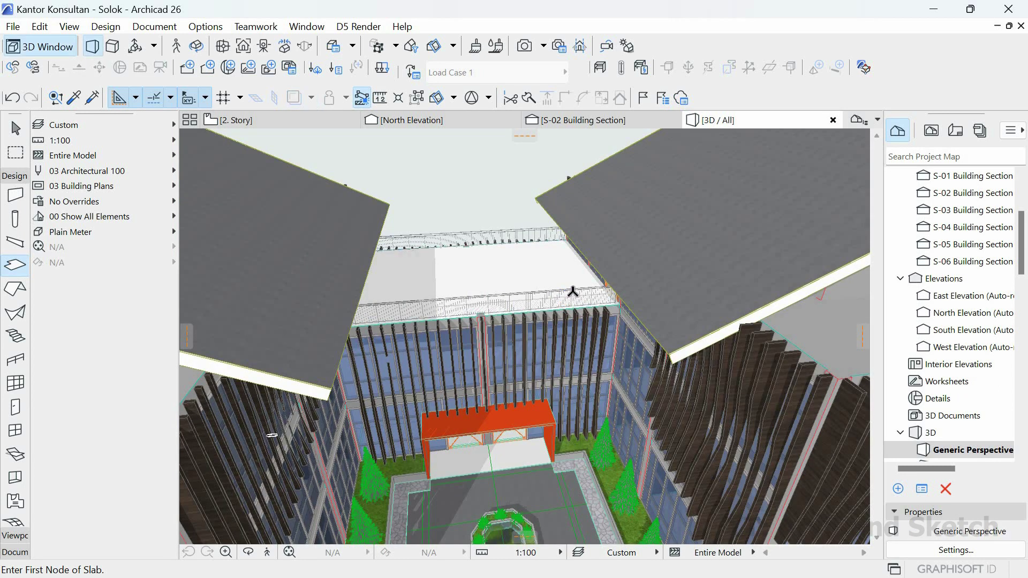
scroll(578, 284, up, 3)
click(266, 119)
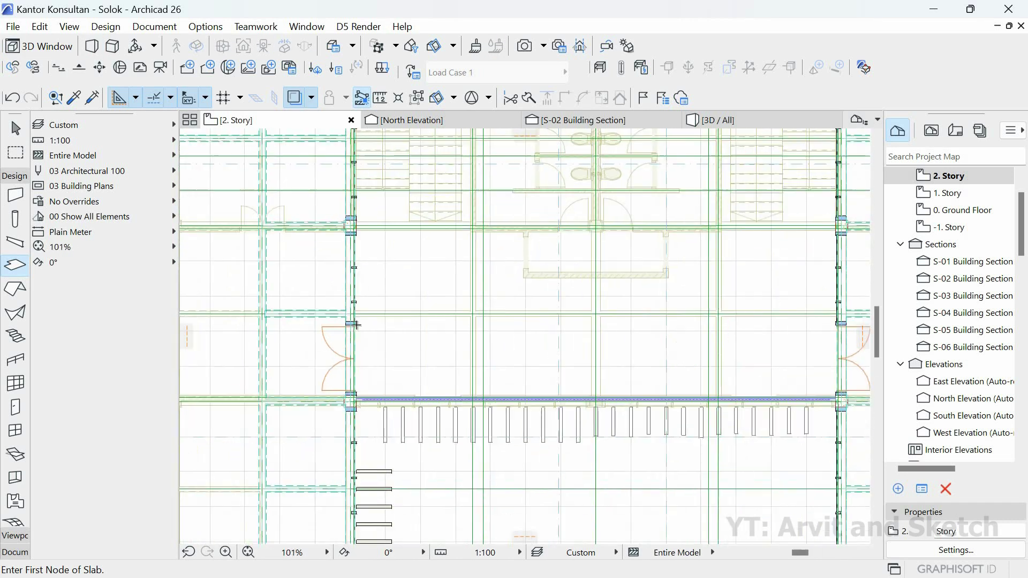
scroll(356, 325, up, 8)
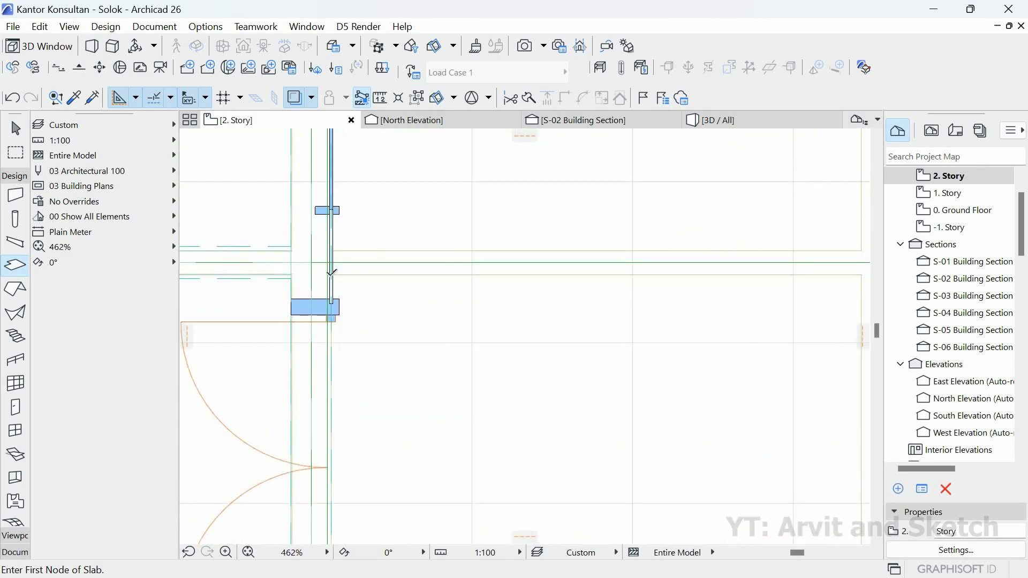
scroll(331, 270, up, 5)
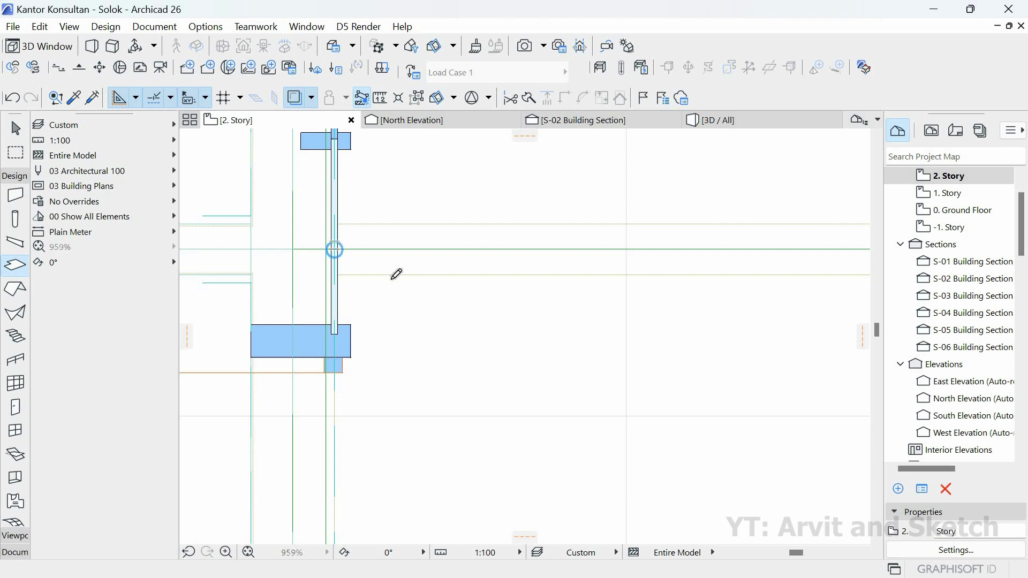
click(335, 249)
- Run the slab outline across to the opposite glazing line and up to the corner column beside the north railing
scroll(348, 266, down, 7)
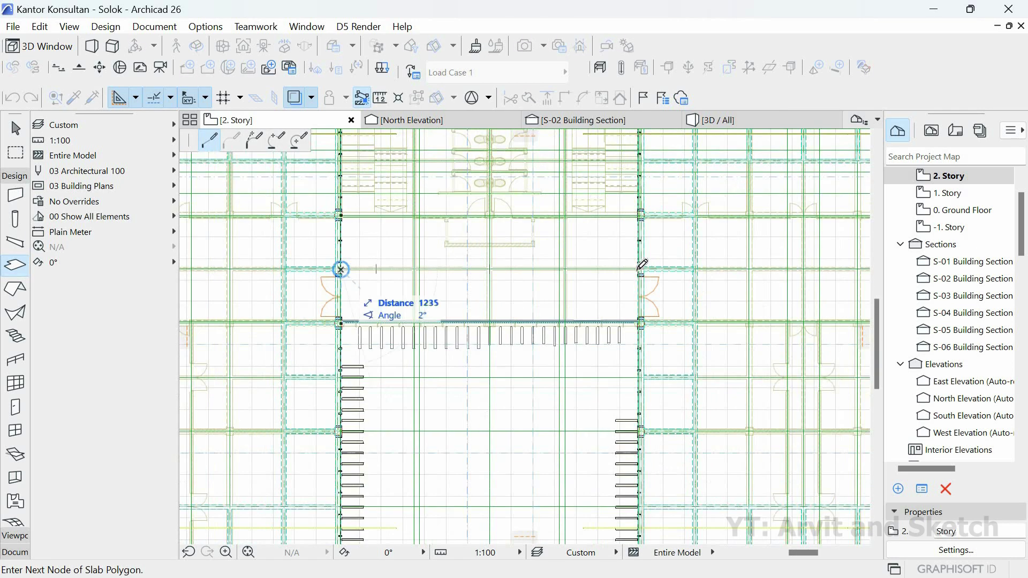
scroll(642, 264, up, 6)
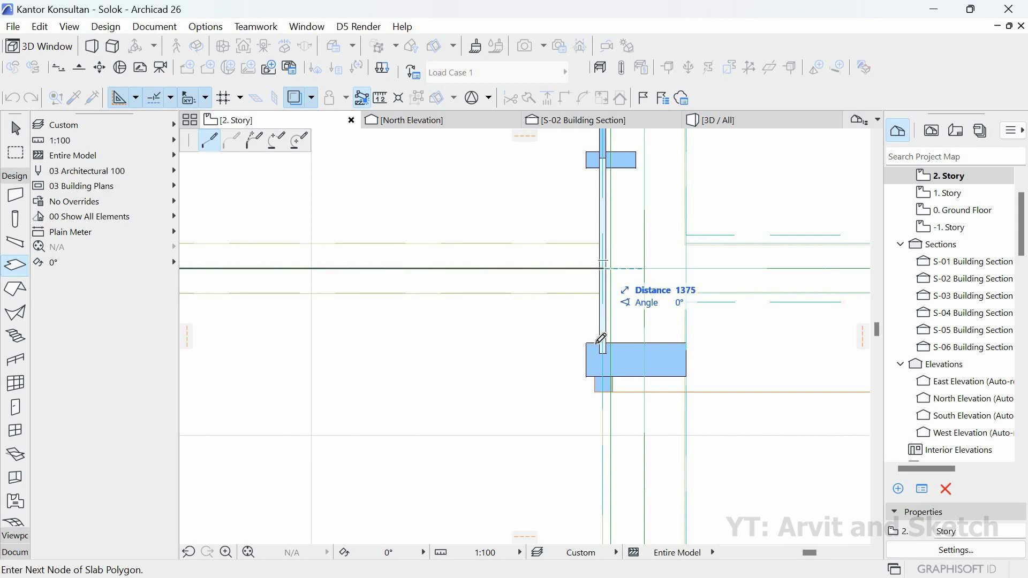
scroll(601, 338, down, 6)
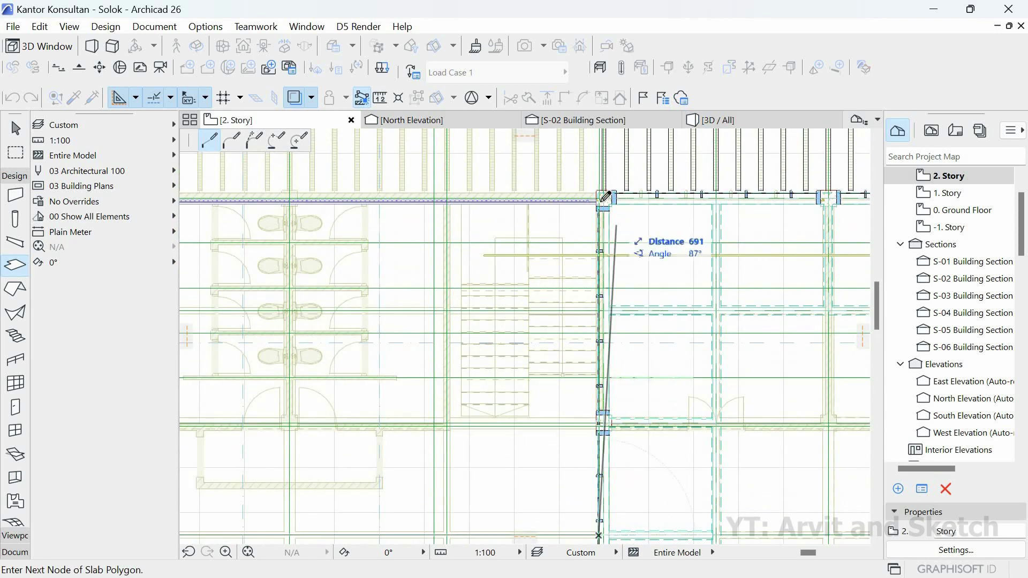
scroll(589, 190, up, 4)
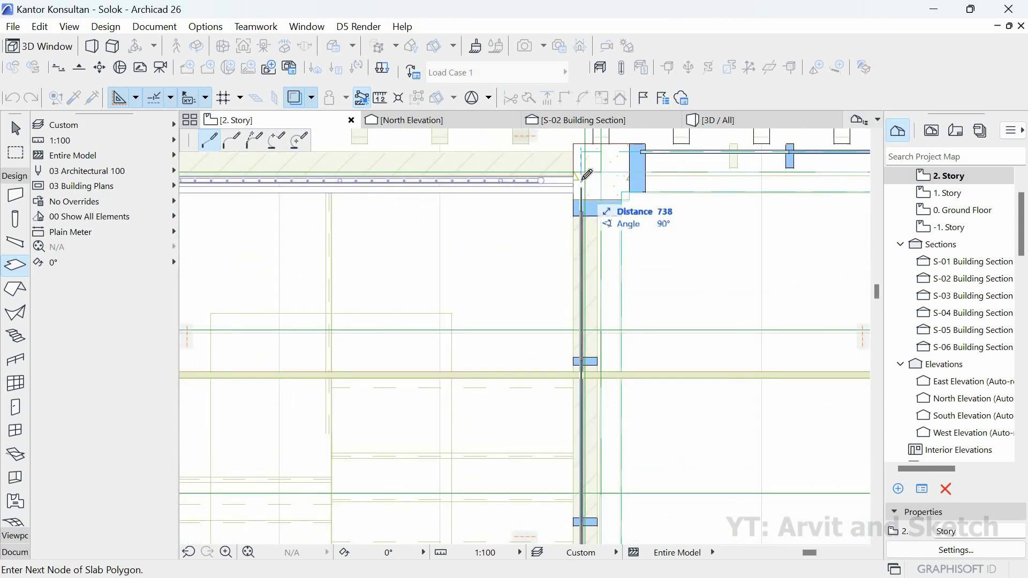
scroll(581, 176, up, 2)
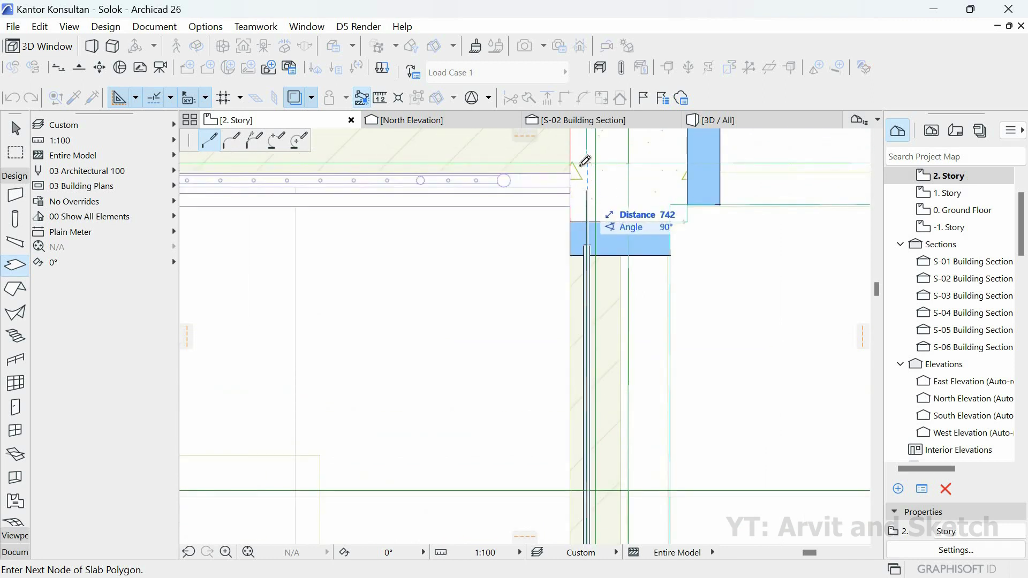
click(641, 219)
- Take the slab outline along the north railing to the west corner column and close it at its starting point
scroll(642, 220, down, 6)
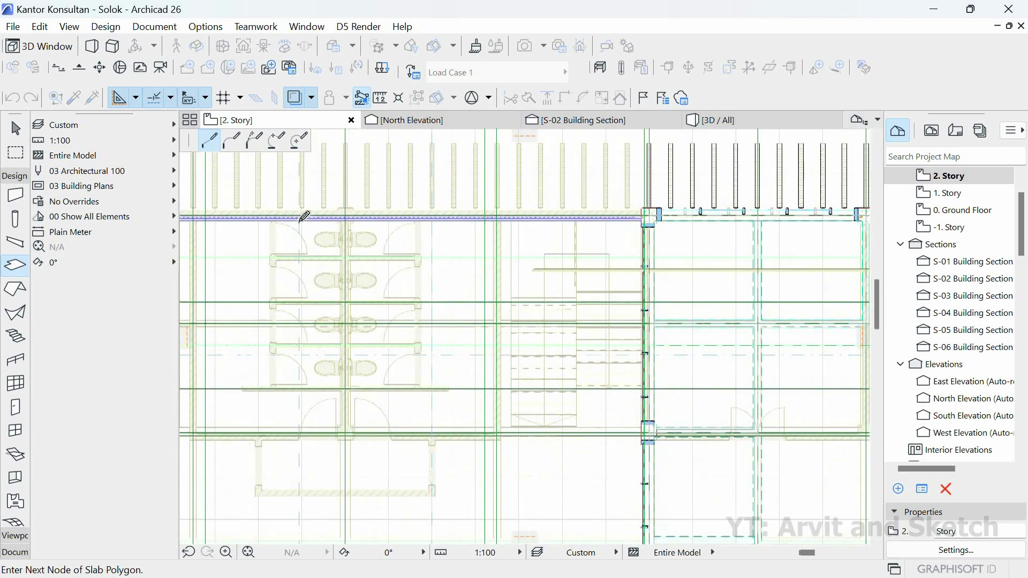
scroll(541, 225, up, 5)
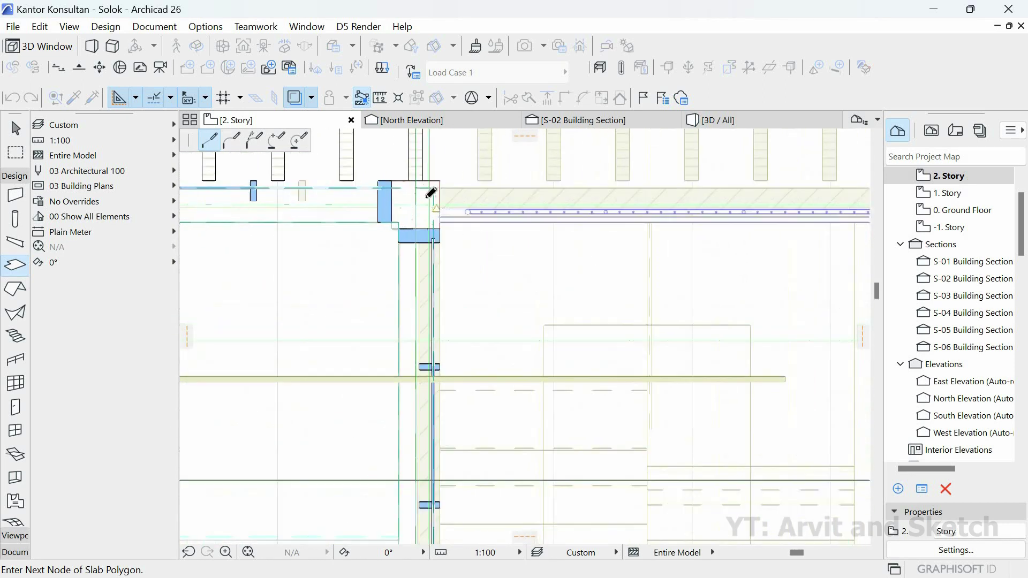
scroll(430, 193, up, 2)
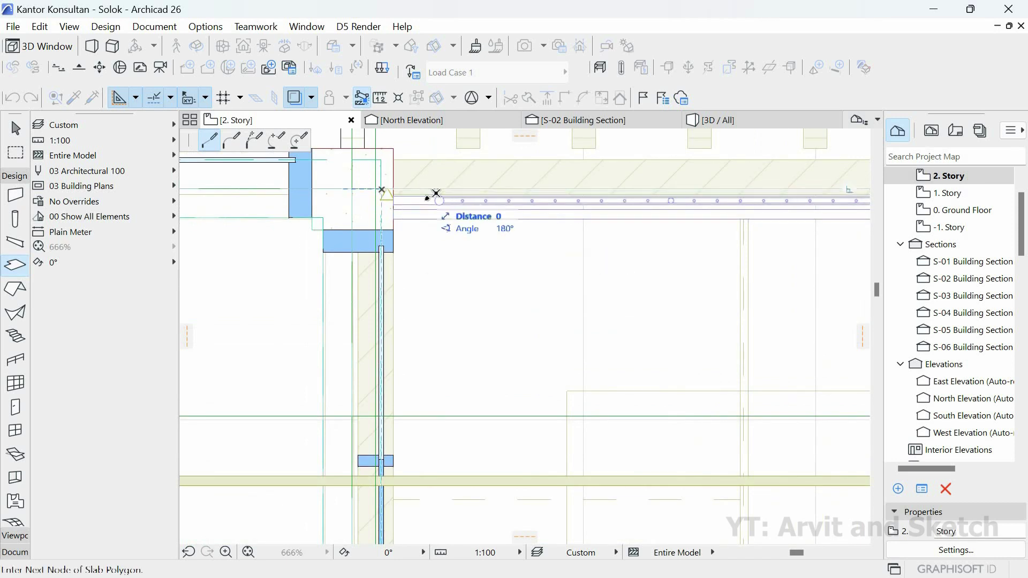
scroll(426, 198, down, 5)
middle_drag(422, 417, 393, 209)
scroll(387, 367, up, 4)
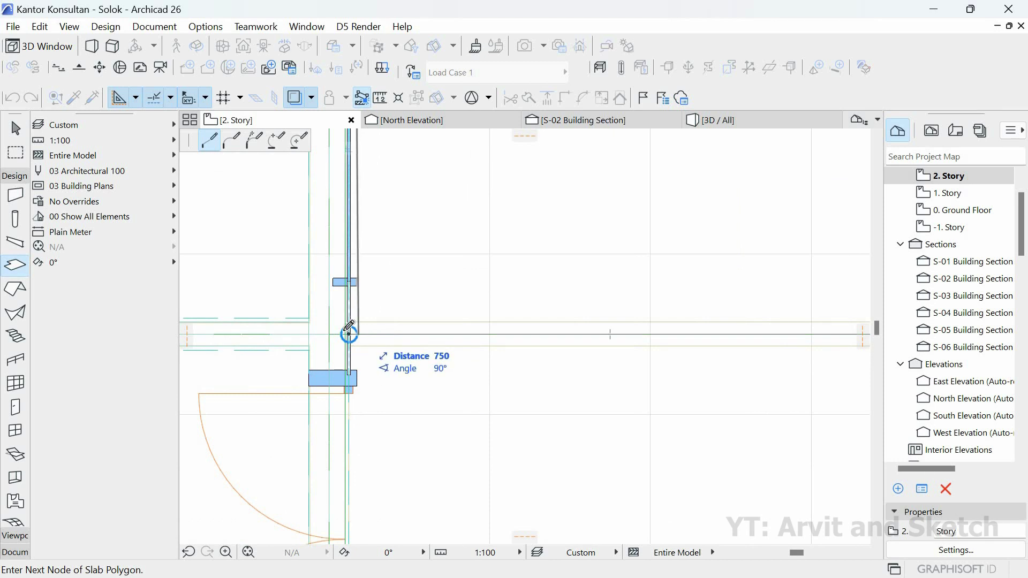
click(348, 334)
scroll(347, 364, down, 3)
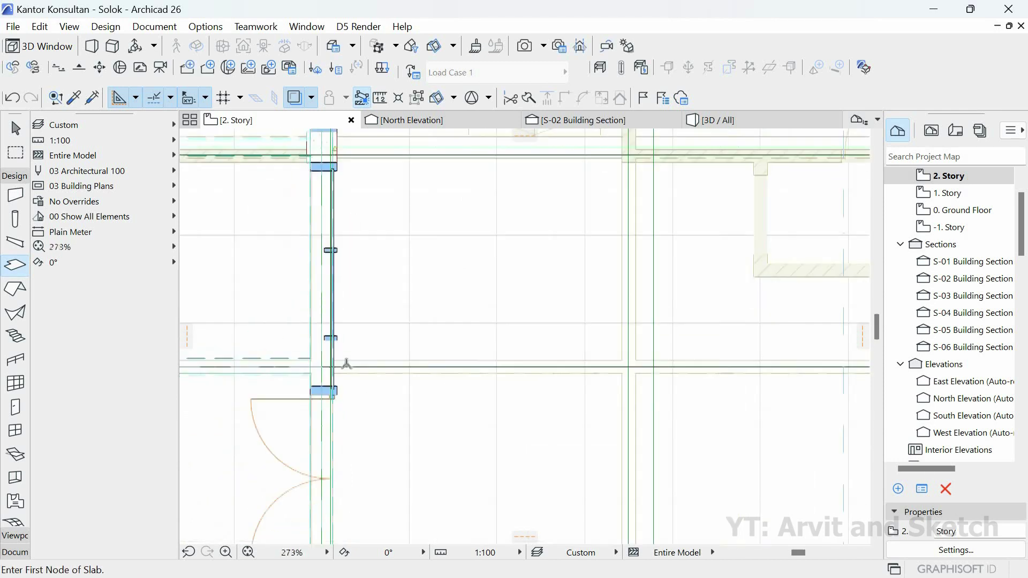
scroll(347, 364, down, 3)
key(Escape)
- In the 3D view, set the grass slab's elevation relative to its home story to 350
click(706, 121)
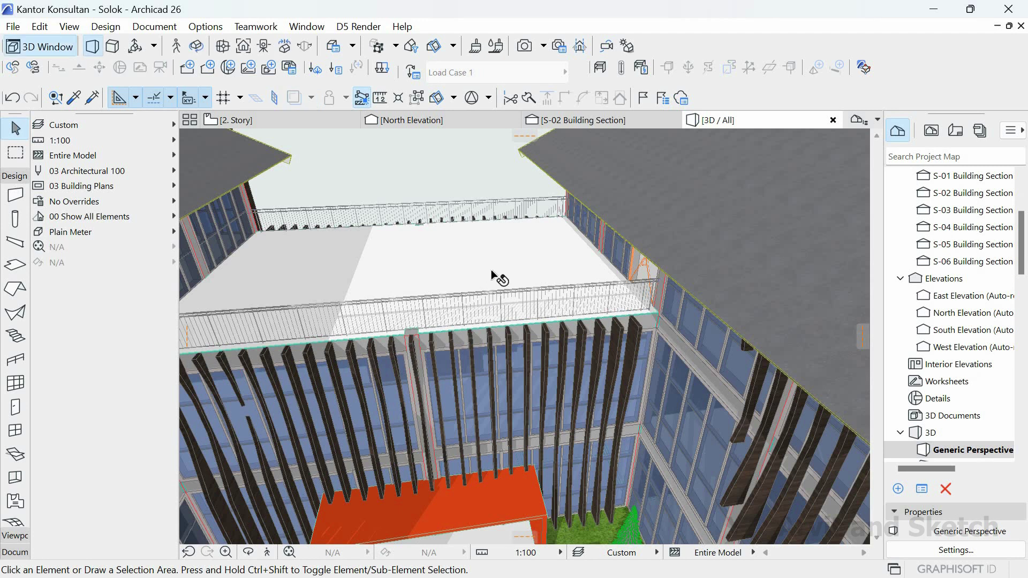
scroll(512, 288, down, 5)
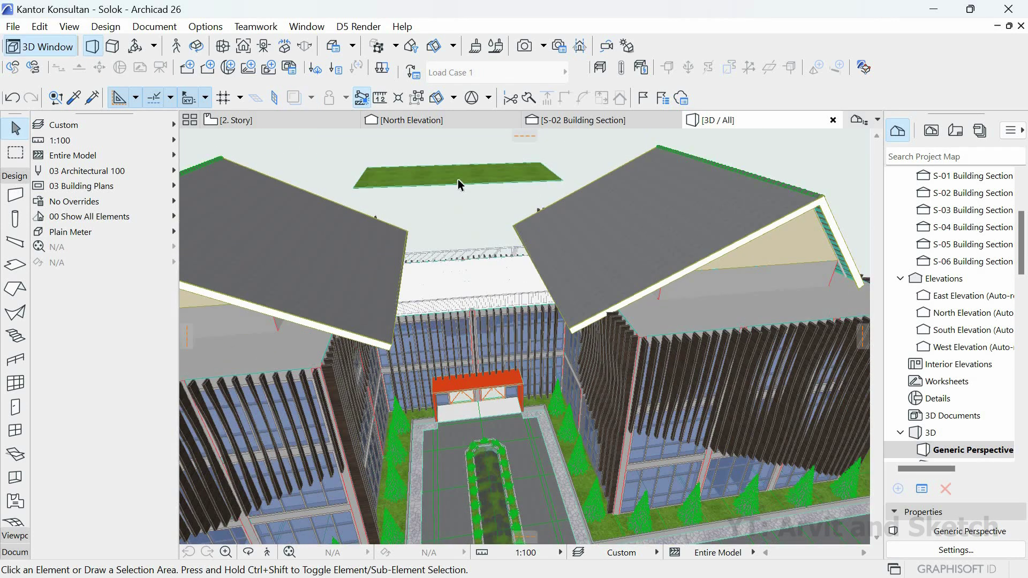
scroll(459, 180, up, 1)
click(499, 181)
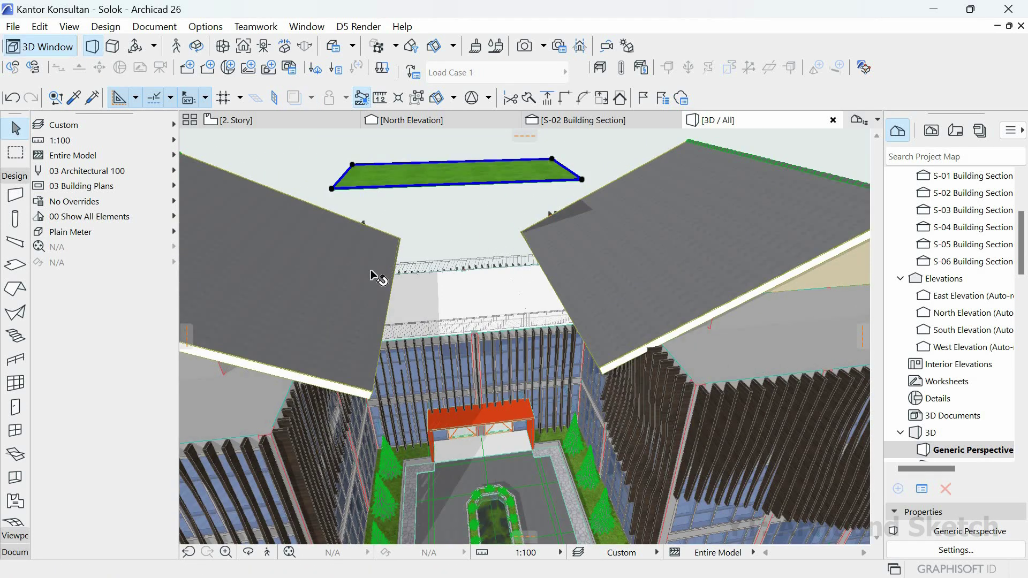
click(15, 266)
key(ctrl+t)
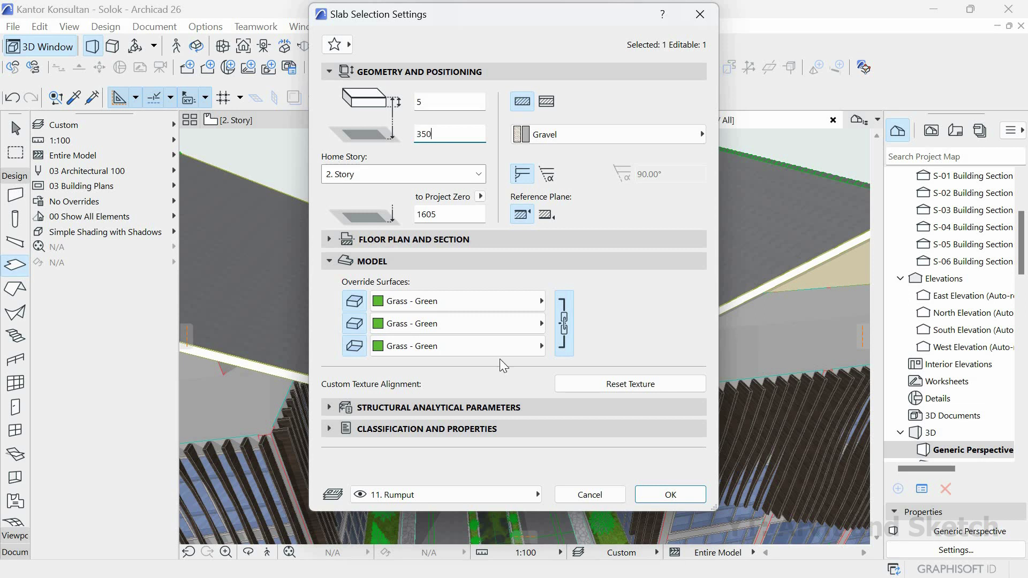
click(670, 494)
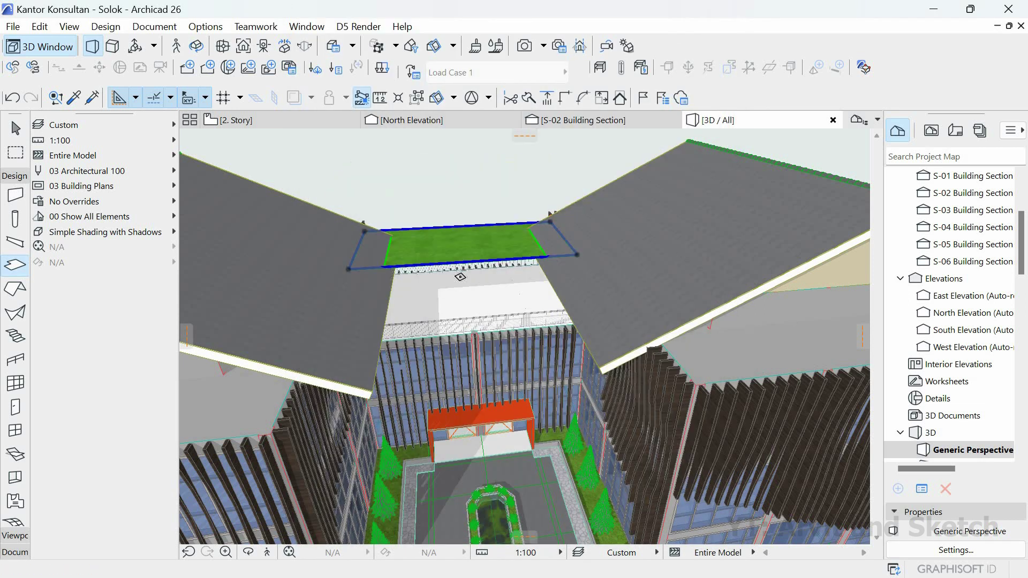
key(Escape)
- Set the grass slab's elevation relative to its home story to 10
scroll(460, 277, up, 3)
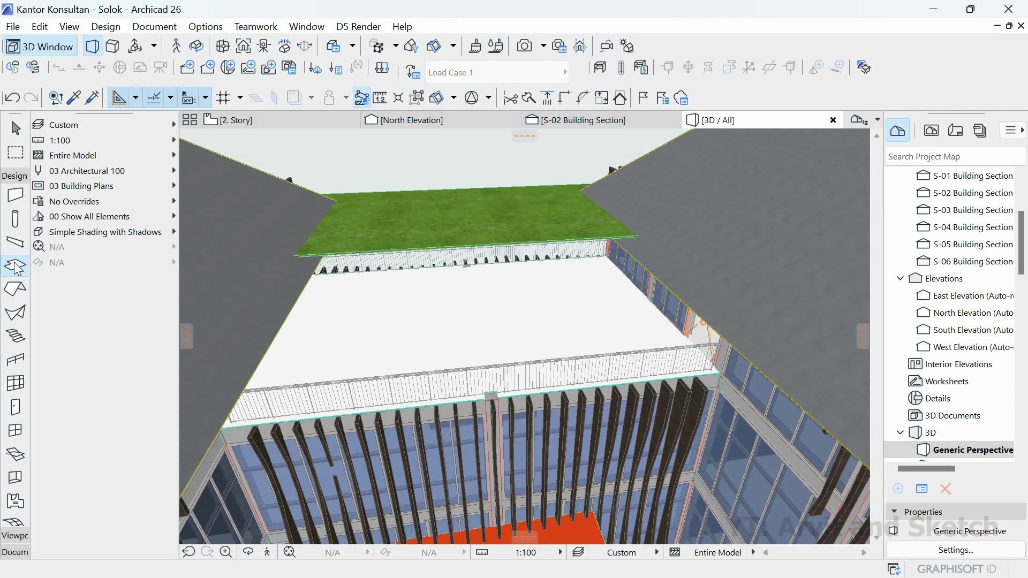
shift+click(608, 219)
key(ctrl+t)
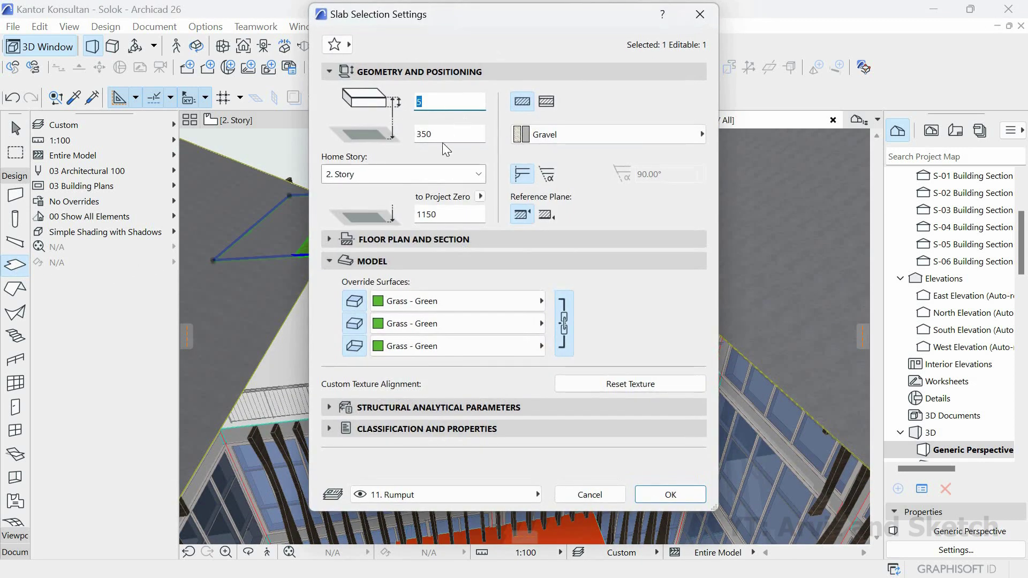
key(Tab)
text(10)
click(683, 498)
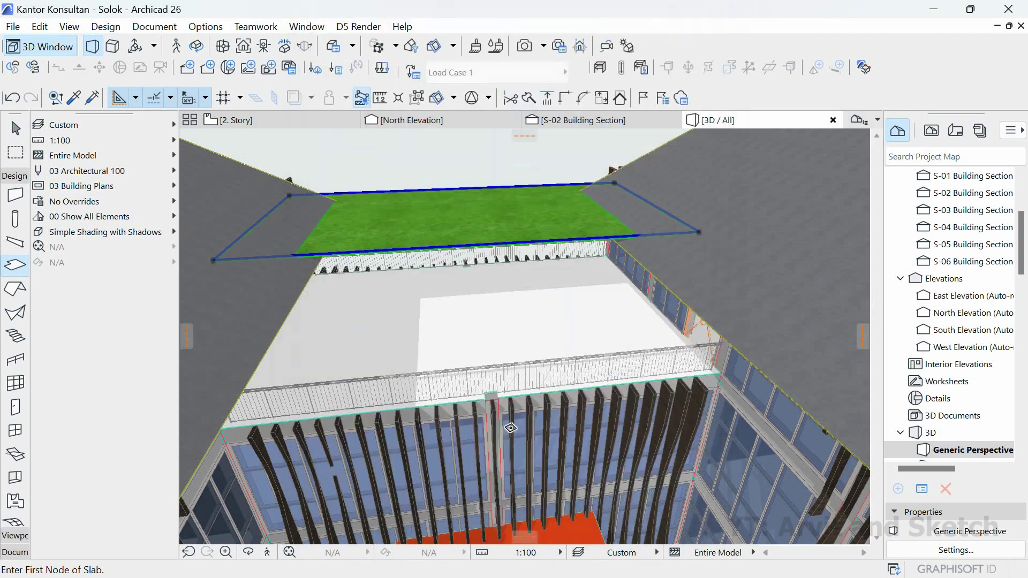
- Try to stretch the grass slab's thickness down toward the terrace floor, and undo the stretch
scroll(672, 329, up, 5)
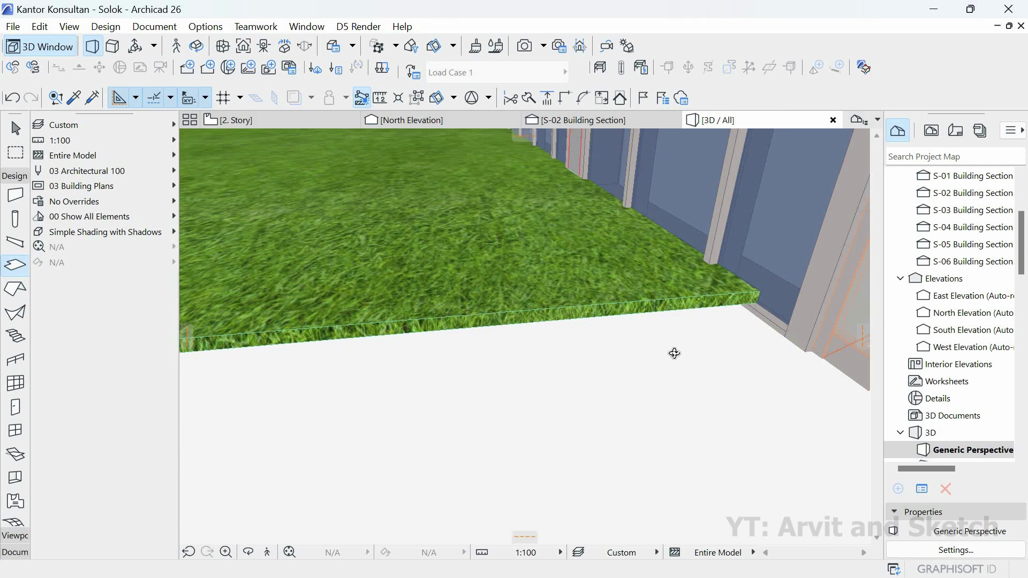
shift+middle_drag(674, 354, 758, 330)
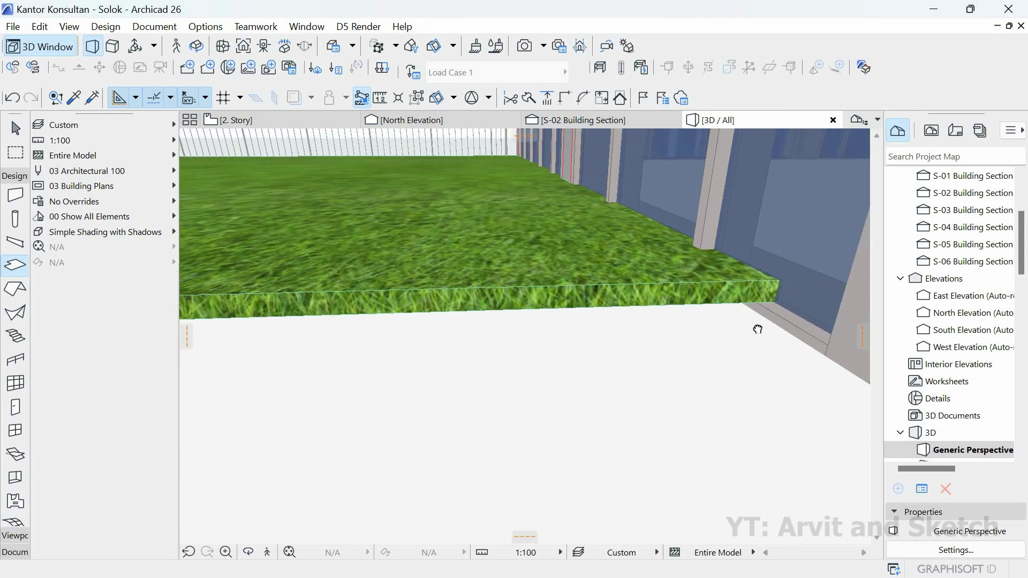
key(Escape)
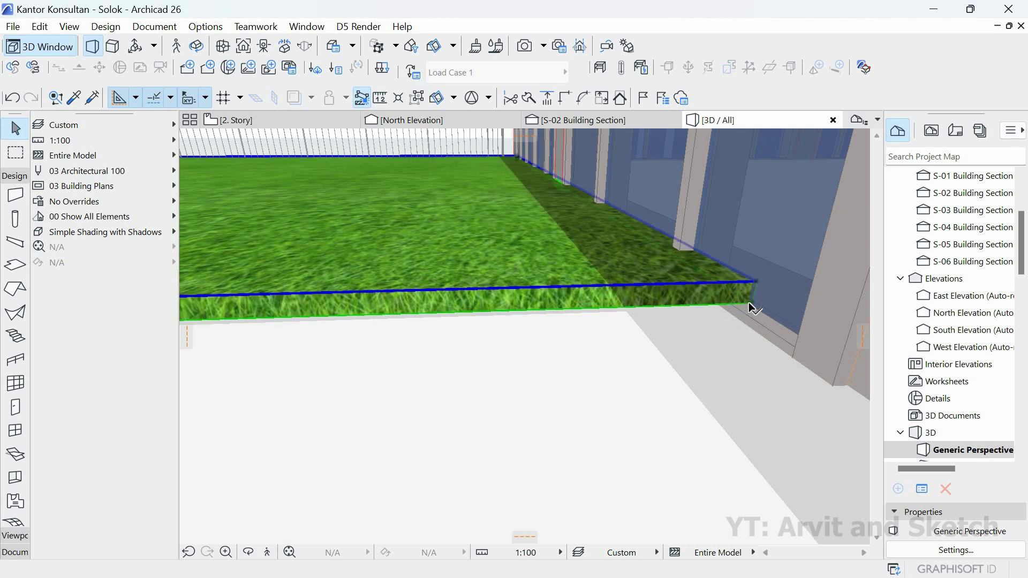
click(713, 381)
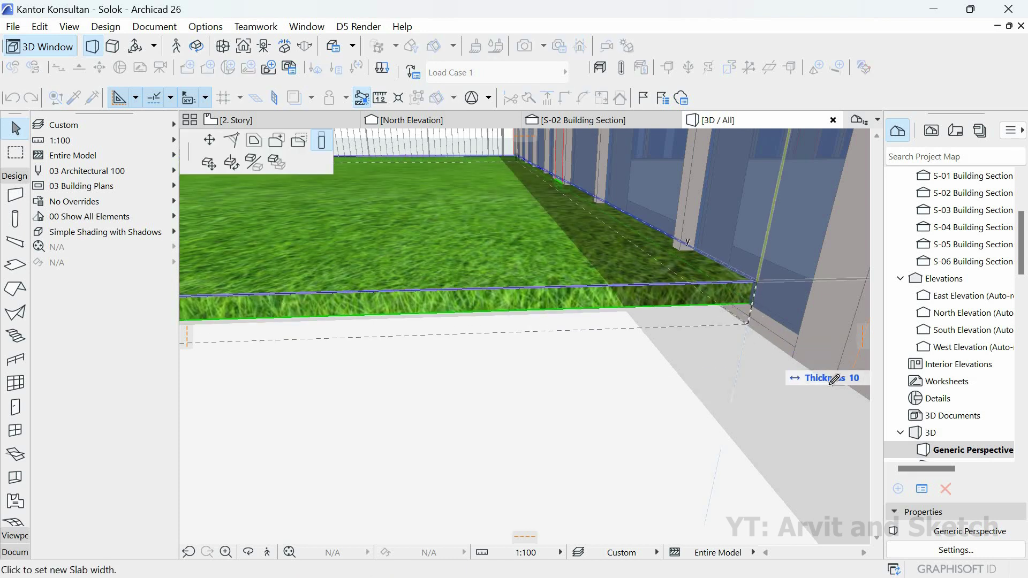
click(729, 392)
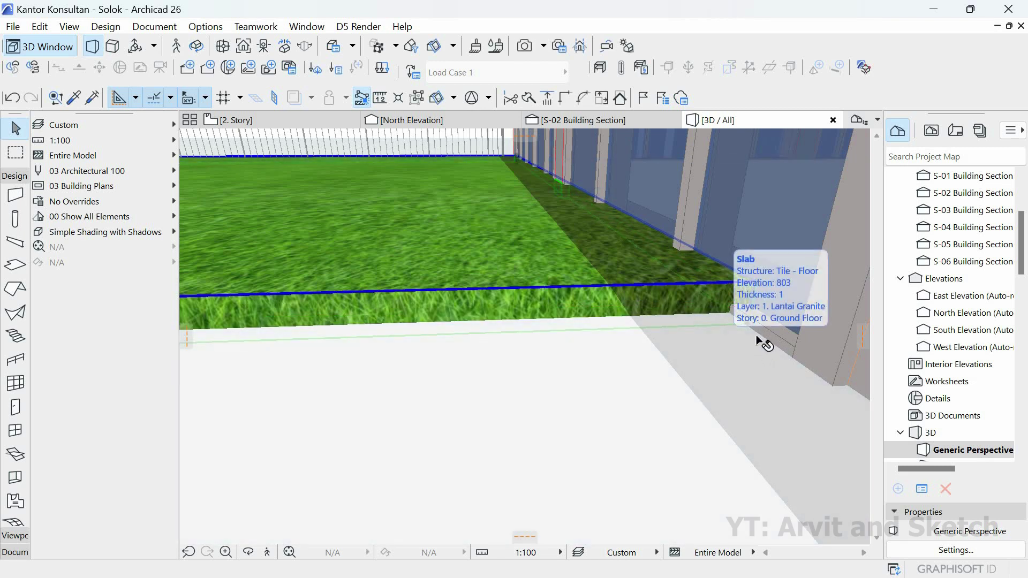
key(ctrl+z)
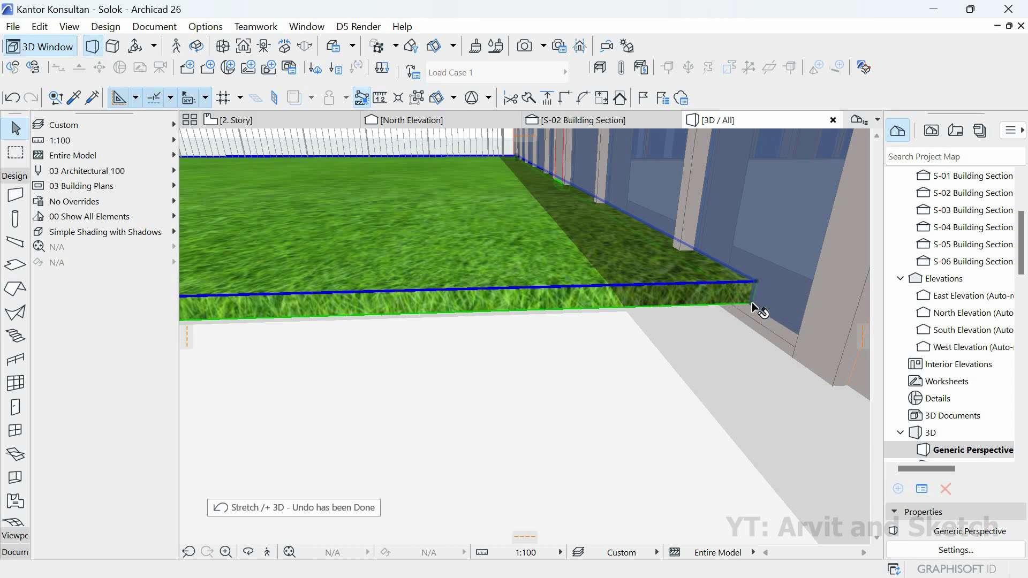
- Move the grass slab vertically down onto the terrace floor and stretch its thickness back up to its former top level
click(715, 381)
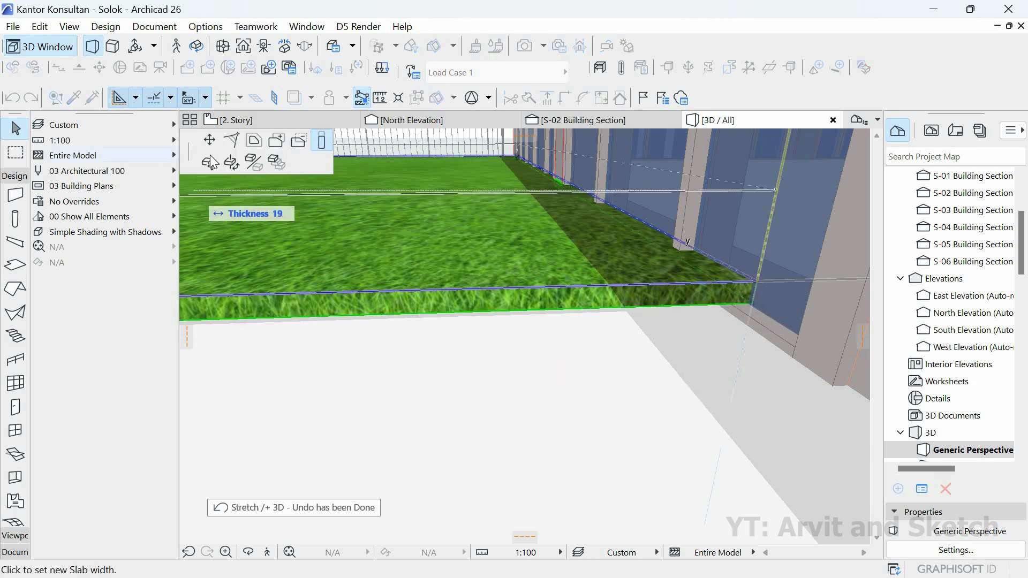
click(758, 332)
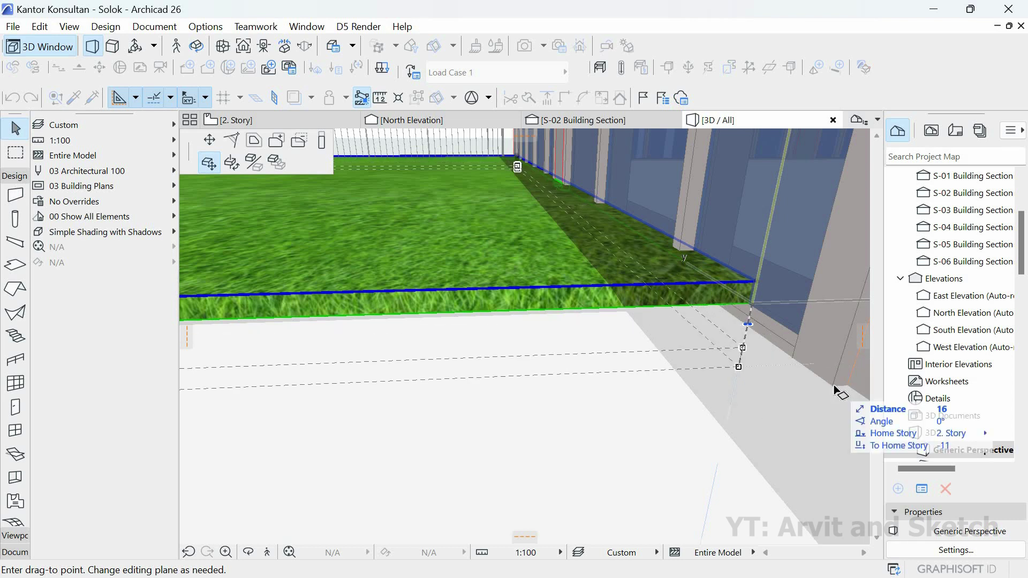
click(871, 399)
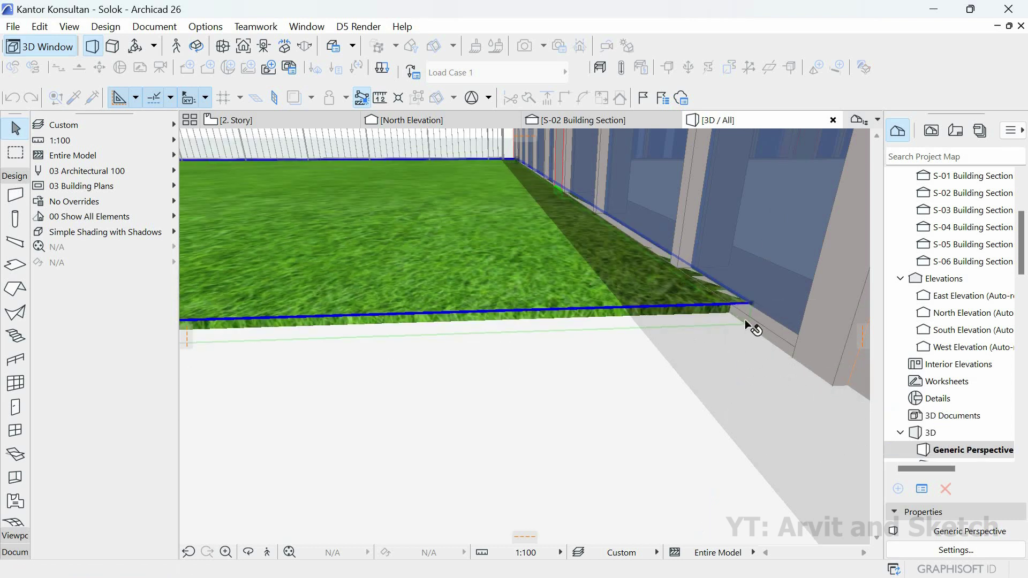
click(752, 305)
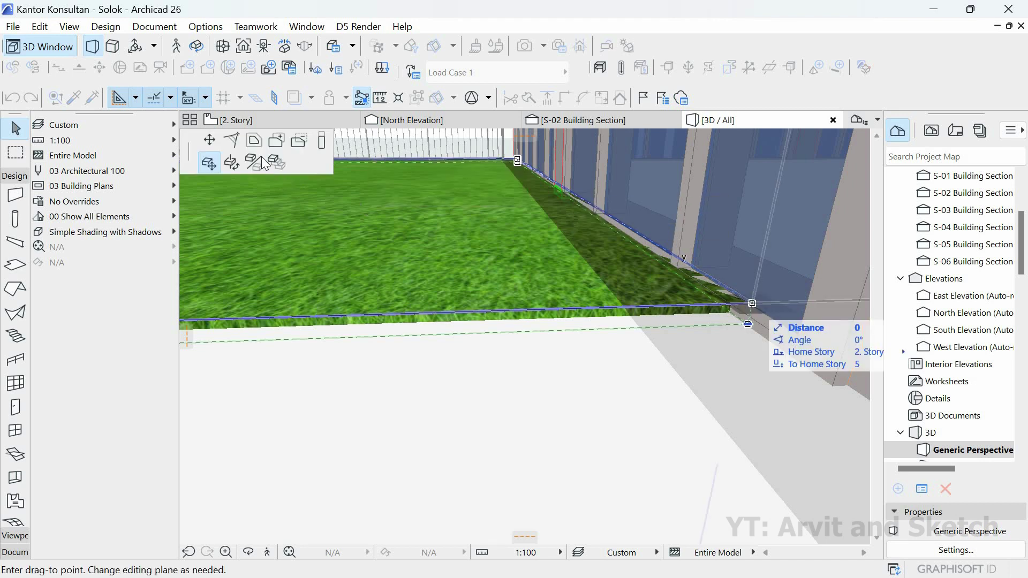
click(210, 141)
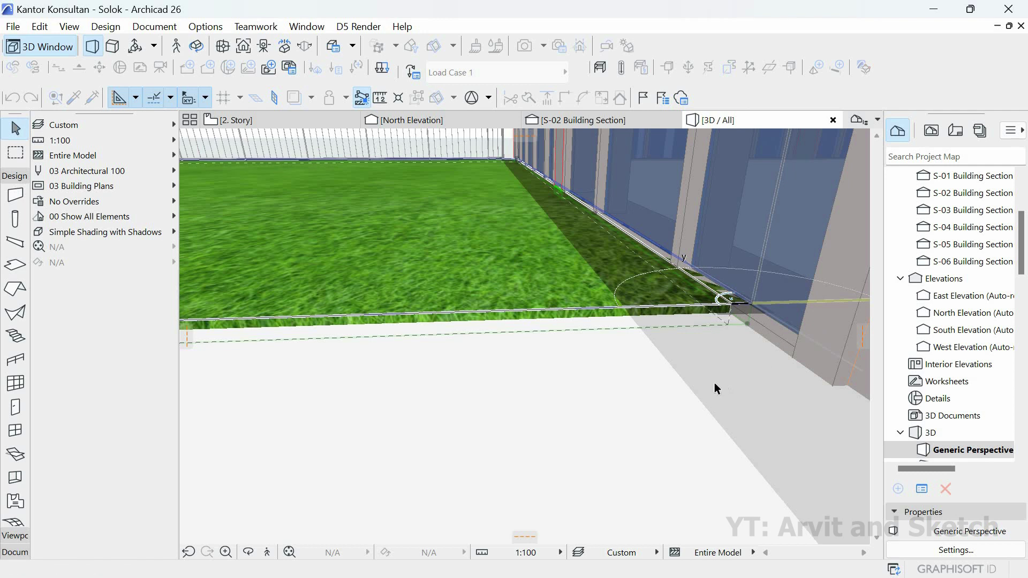
- In the 2. Story plan, move the grass slab's northeast corner into vertical alignment with its southeast corner
click(253, 121)
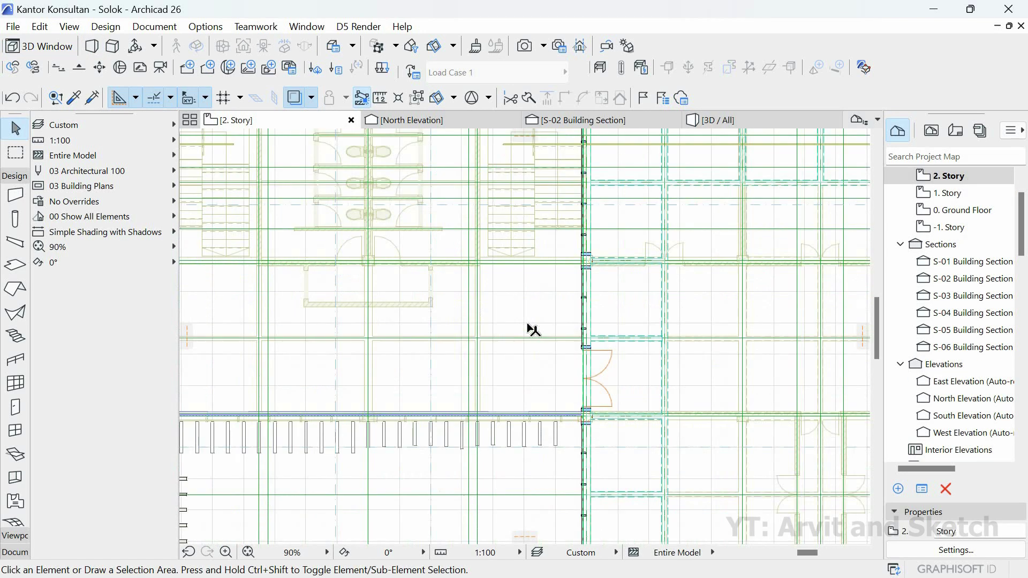
scroll(532, 329, up, 10)
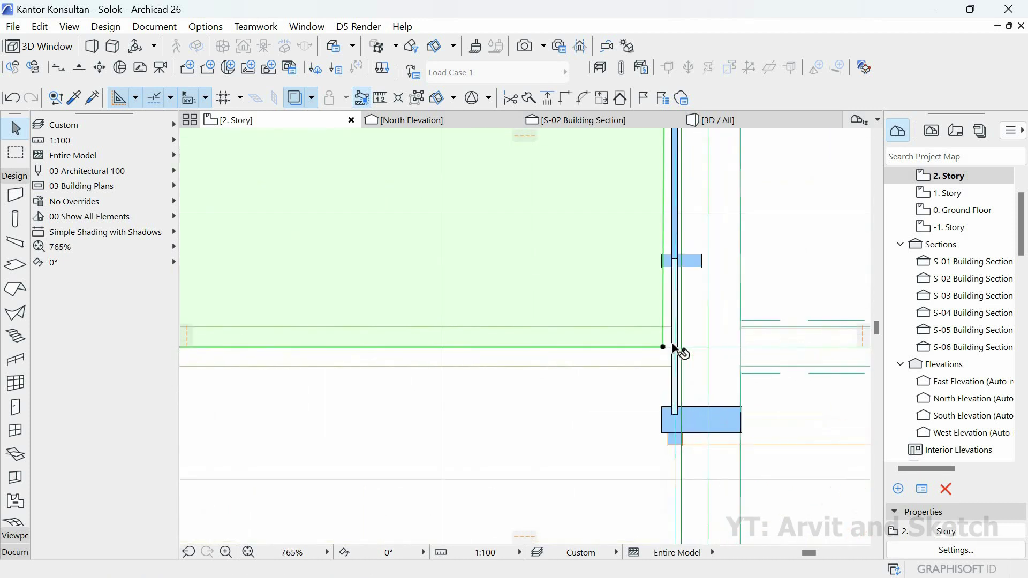
scroll(673, 348, up, 3)
scroll(632, 316, down, 9)
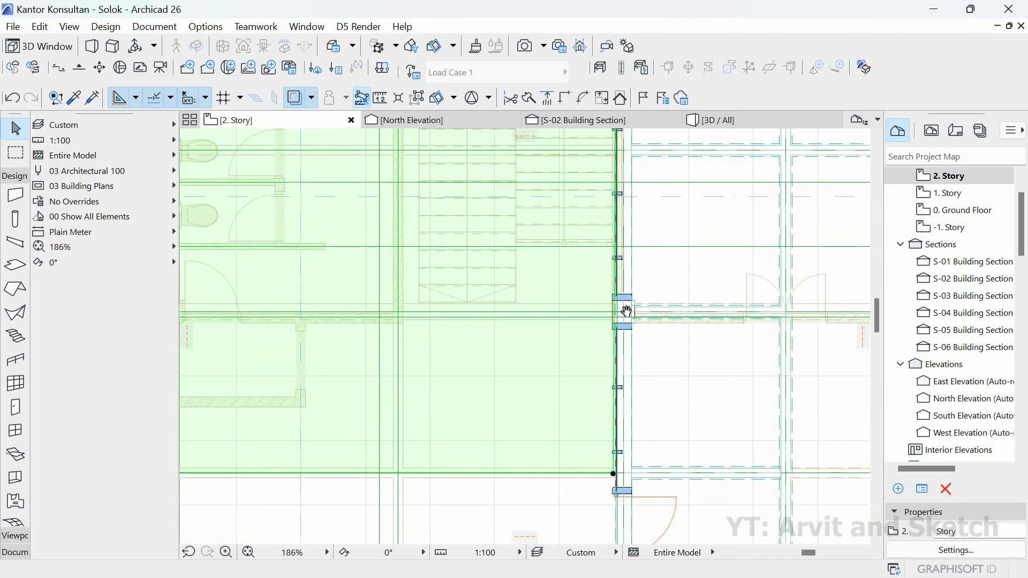
click(585, 191)
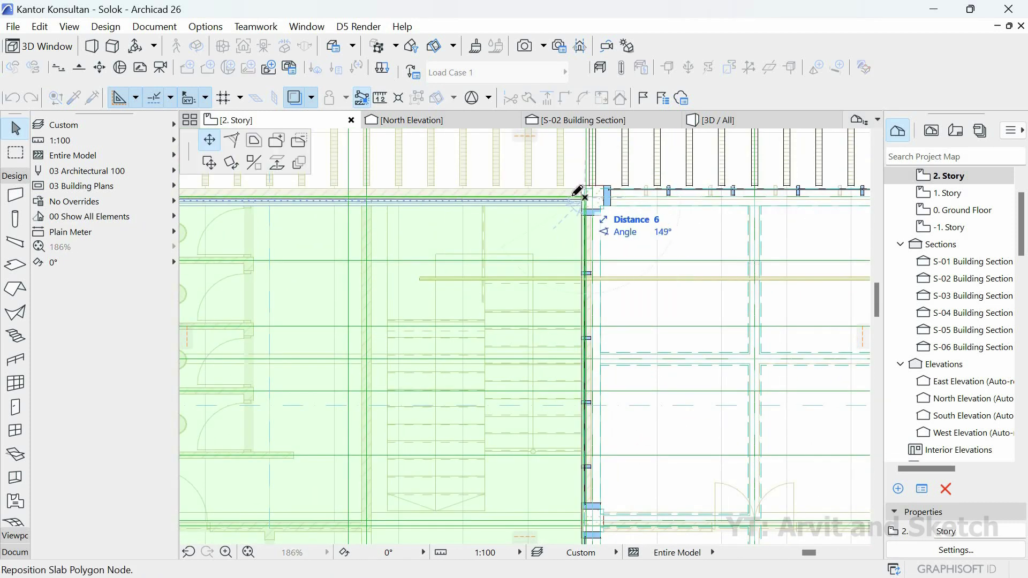
scroll(557, 191, down, 2)
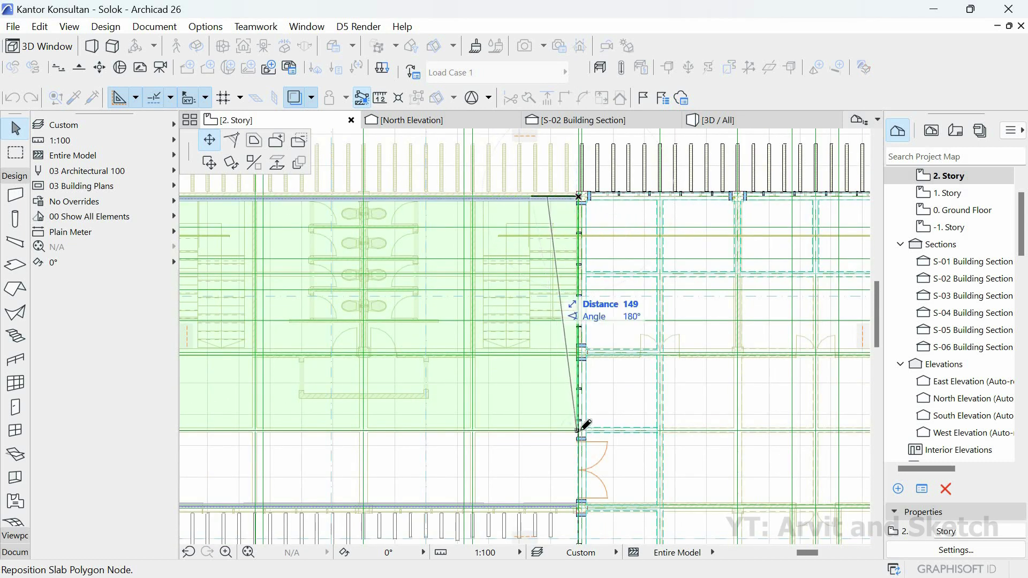
click(580, 196)
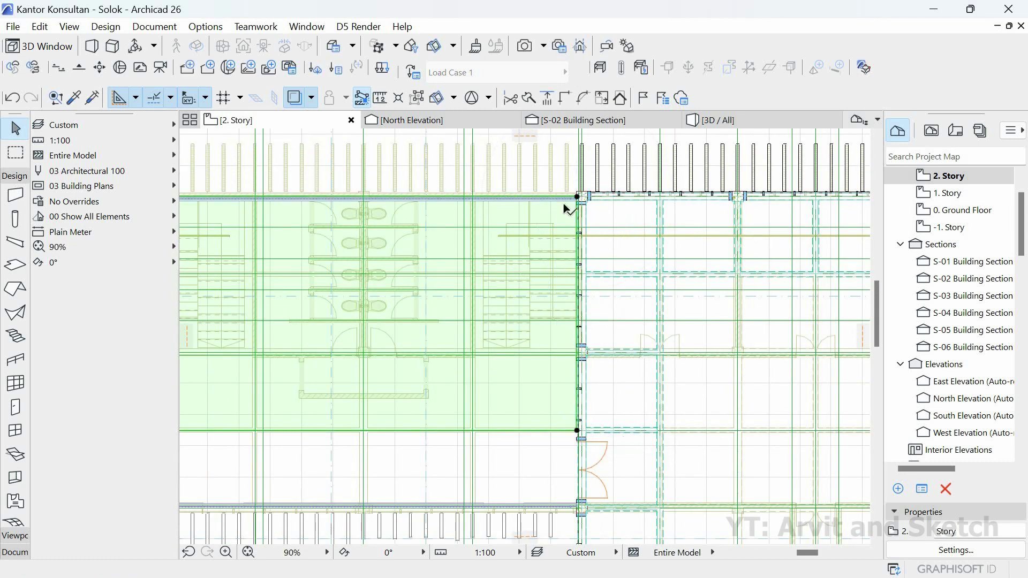
- Move the slab's northeast corner south to the inner edge of the railing, against the face of the corner column
scroll(565, 216, up, 4)
click(560, 232)
scroll(562, 219, up, 3)
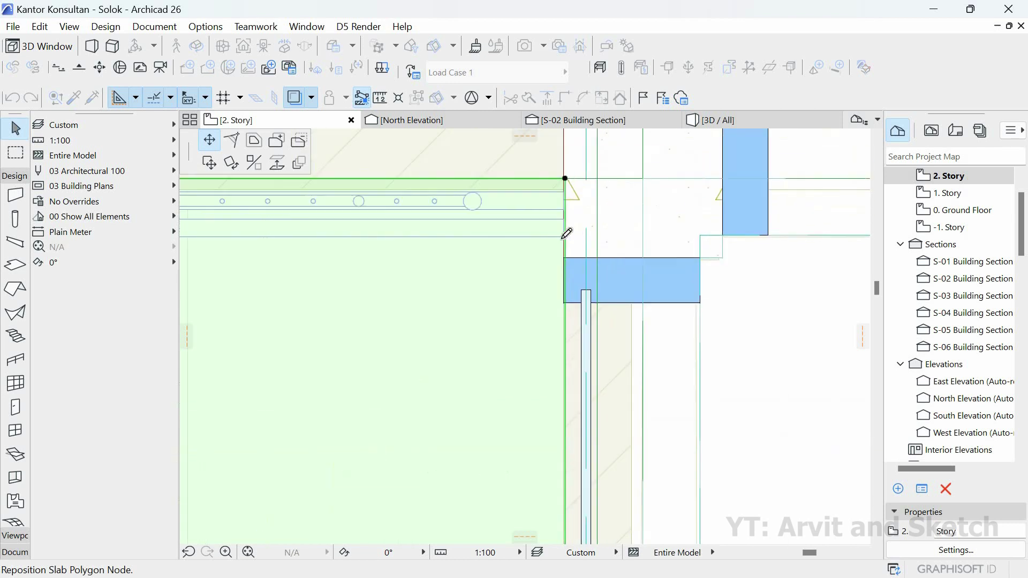
click(610, 250)
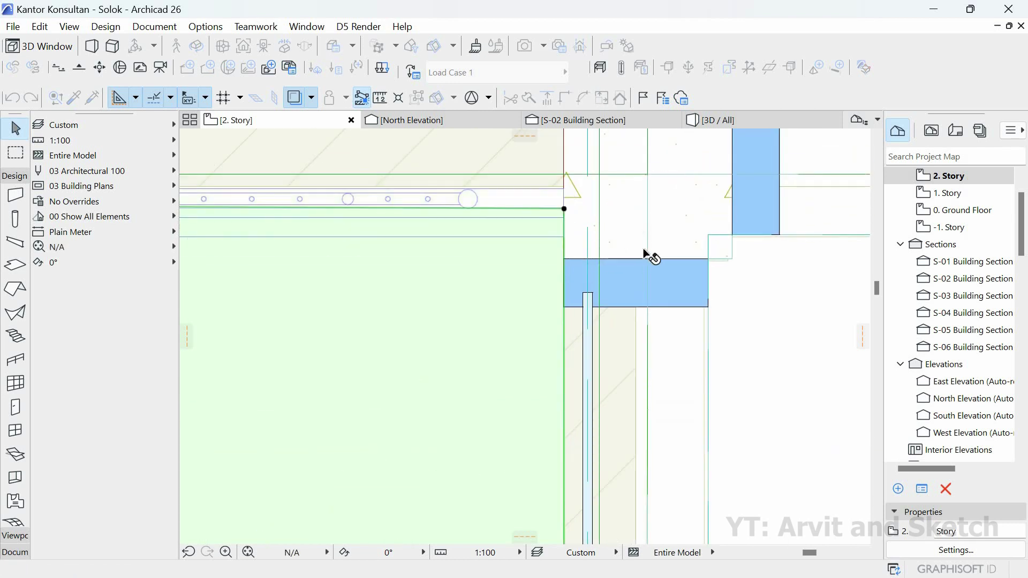
- Try to level the slab's northwest corner with its northeast corner
scroll(562, 262, down, 6)
middle_drag(371, 287, 584, 299)
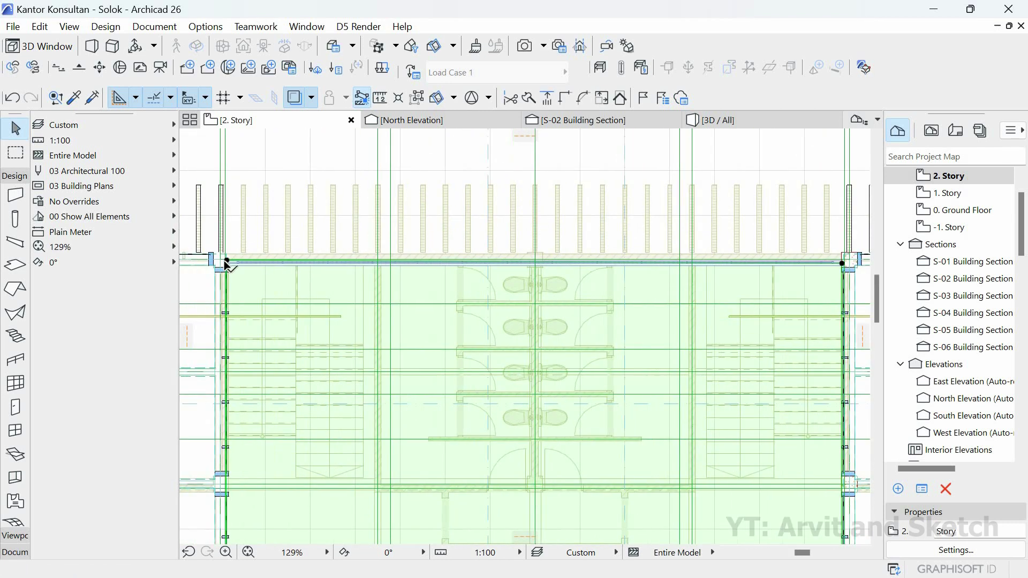
click(225, 310)
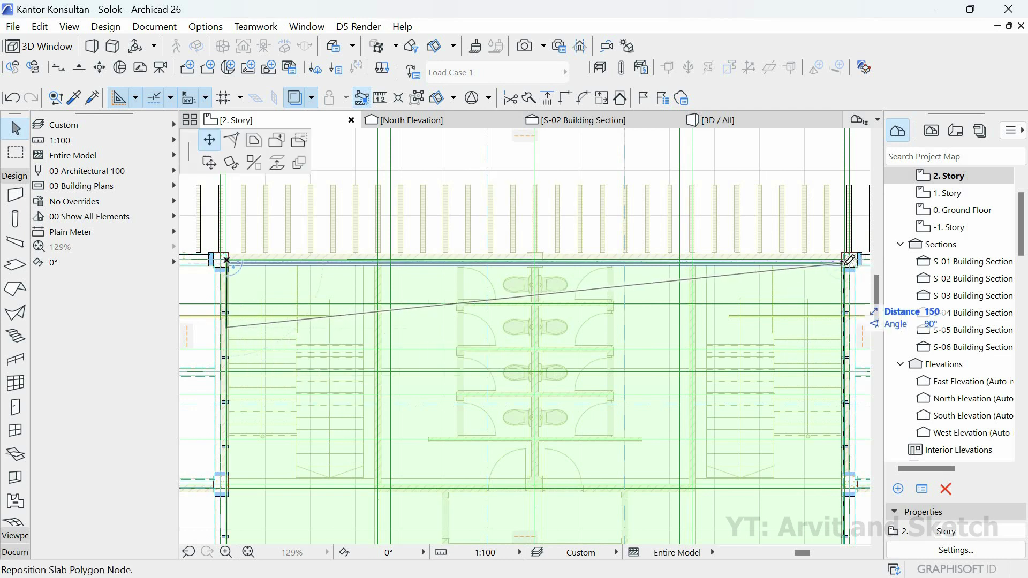
click(217, 287)
scroll(231, 244, up, 3)
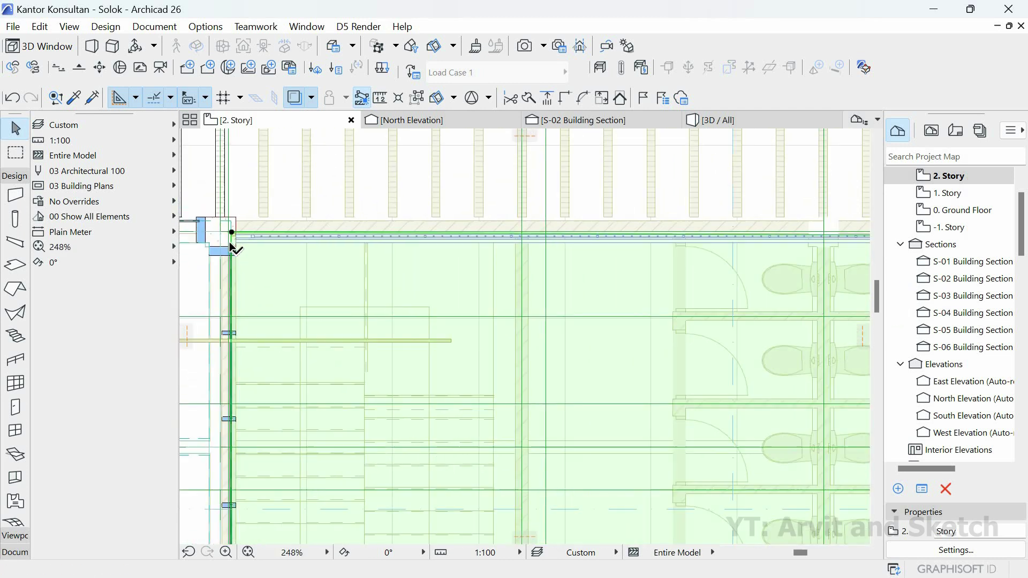
scroll(232, 248, down, 3)
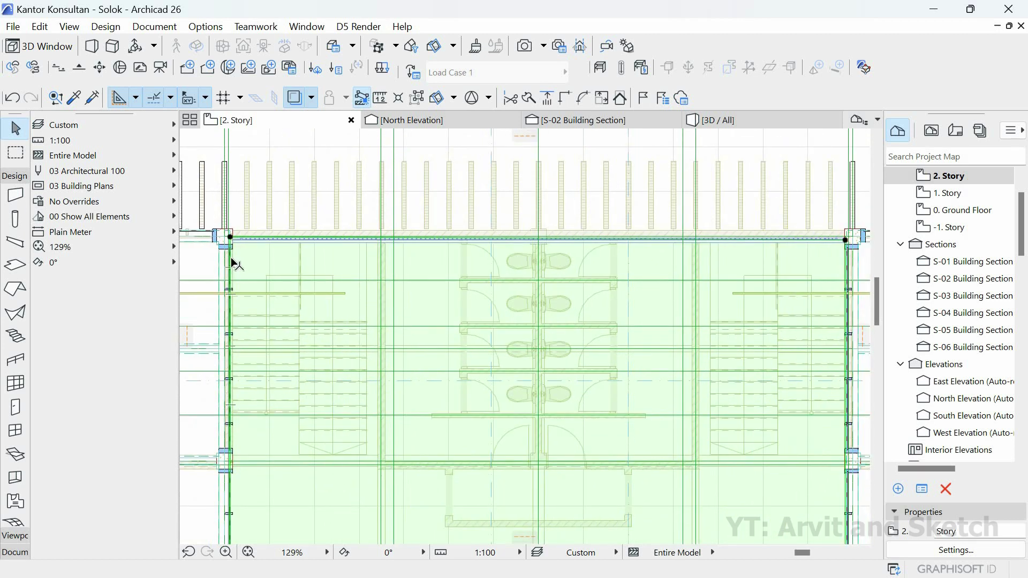
- Move the slab's northwest corner straight south to the outer edge line of the north railing
click(230, 239)
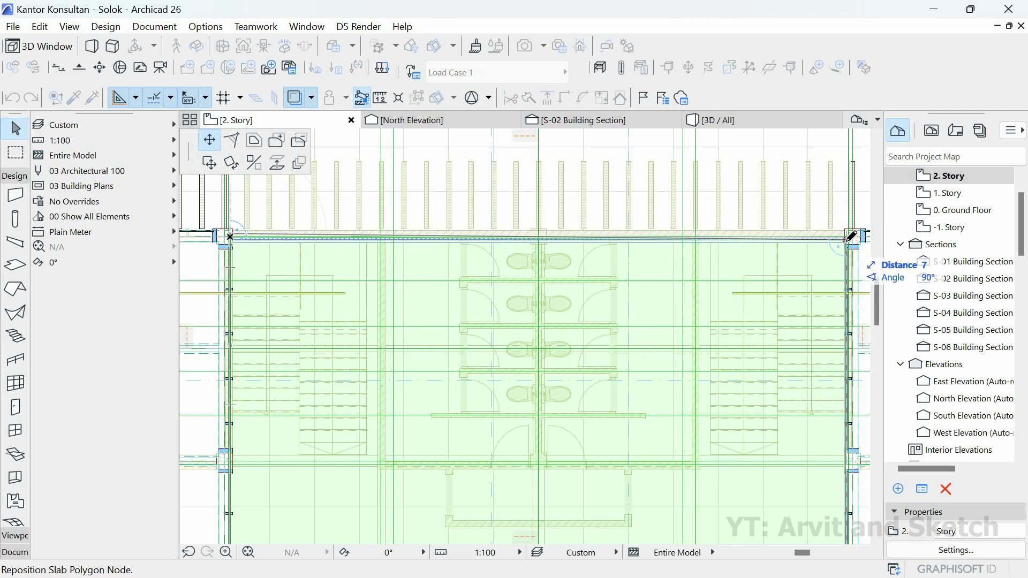
scroll(227, 236, up, 6)
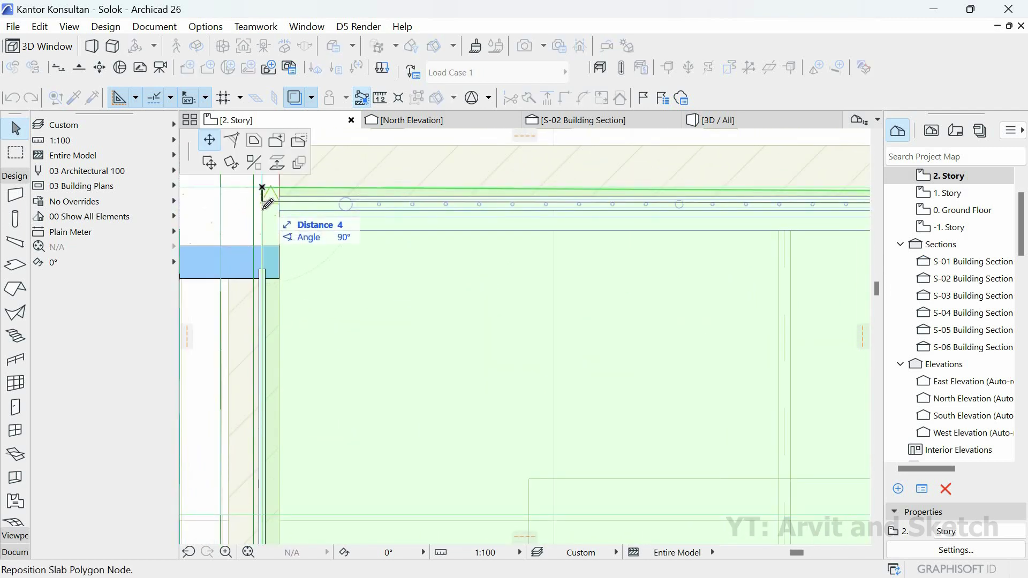
scroll(262, 210, up, 3)
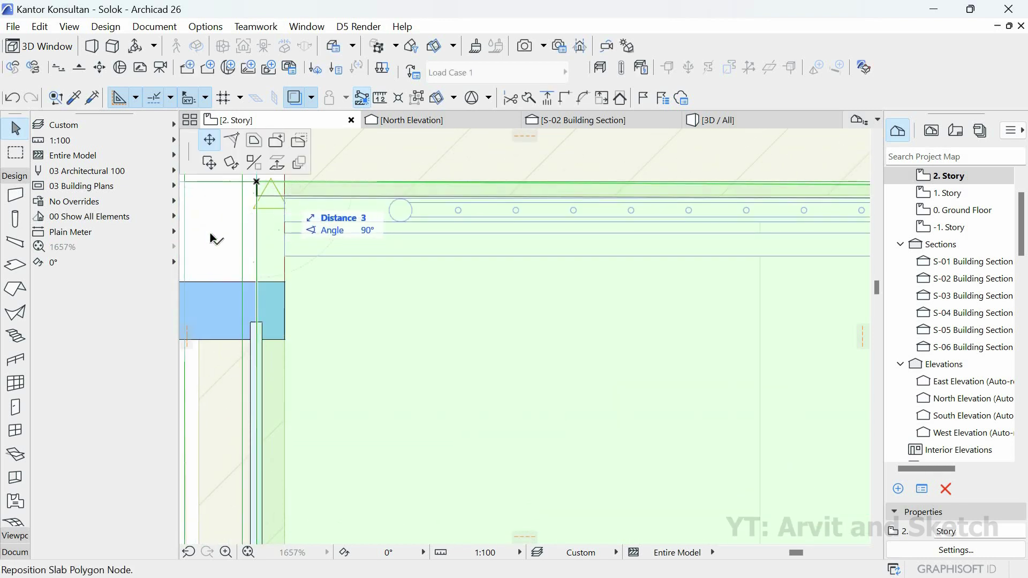
scroll(274, 264, down, 6)
scroll(275, 264, down, 7)
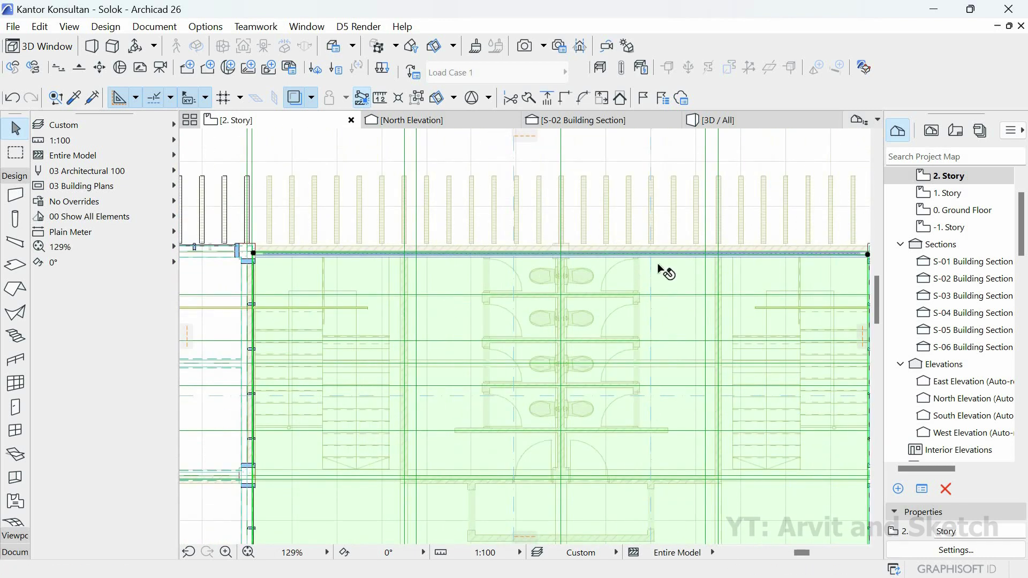
- Move the slab's northeast corner north to the railing's outer edge line at the face of the east column
scroll(661, 256, up, 15)
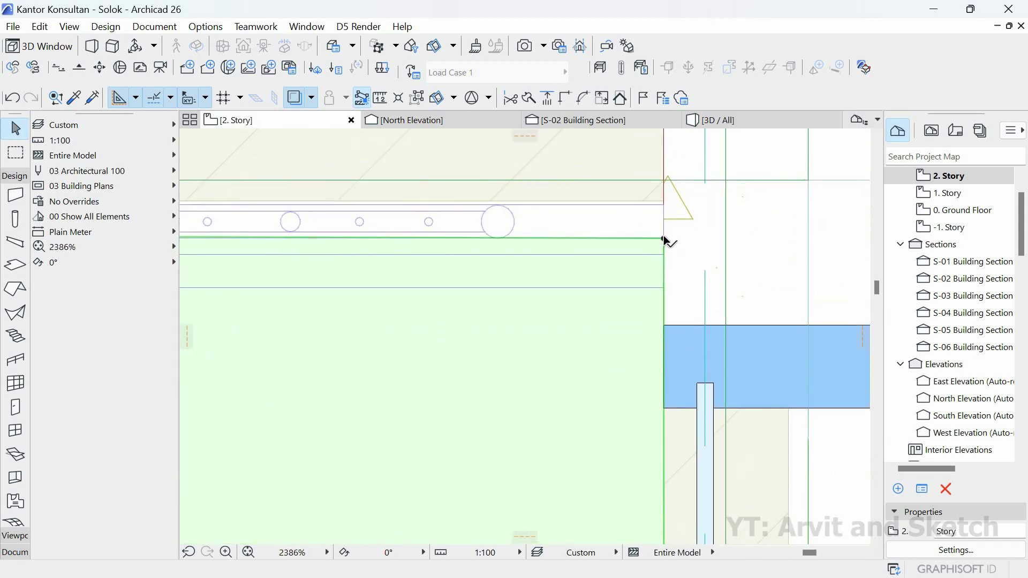
click(665, 207)
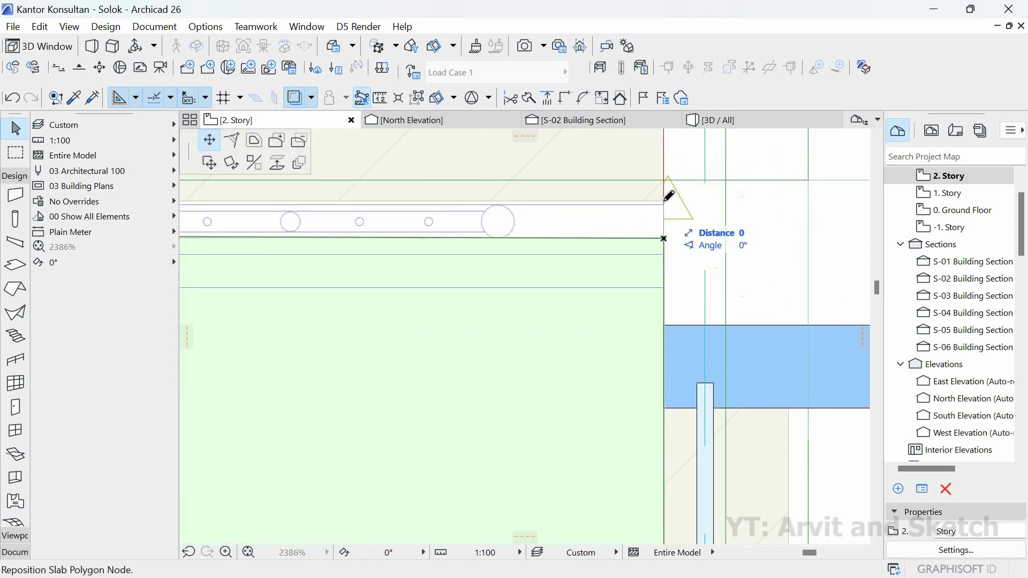
click(664, 205)
click(665, 206)
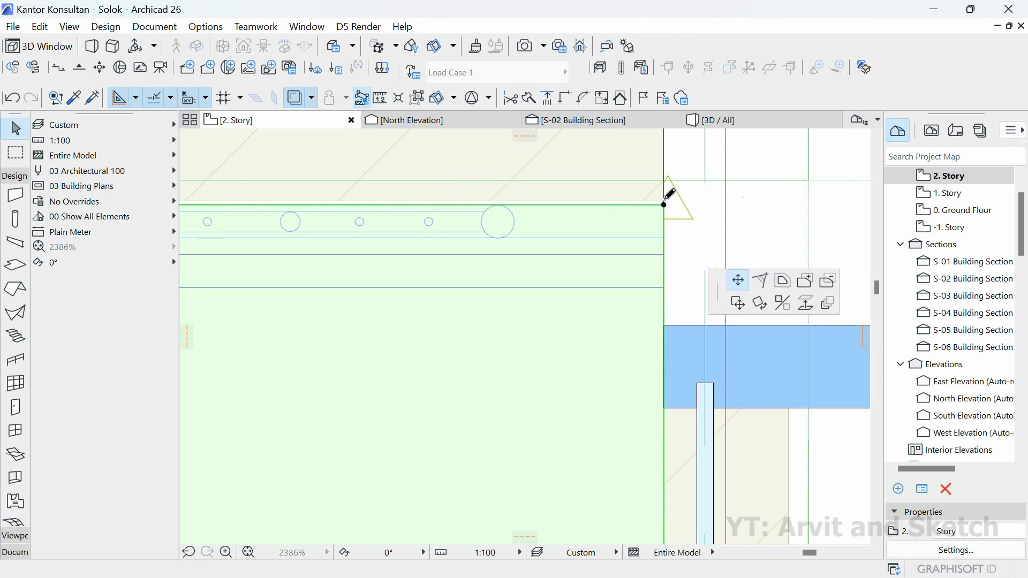
- Move the slab's northwest corner east to the face of the west column along the railing's outer edge line
scroll(714, 252, down, 11)
scroll(523, 294, down, 4)
middle_drag(541, 316, 868, 262)
middle_drag(457, 202, 521, 200)
scroll(421, 210, up, 5)
scroll(399, 207, up, 4)
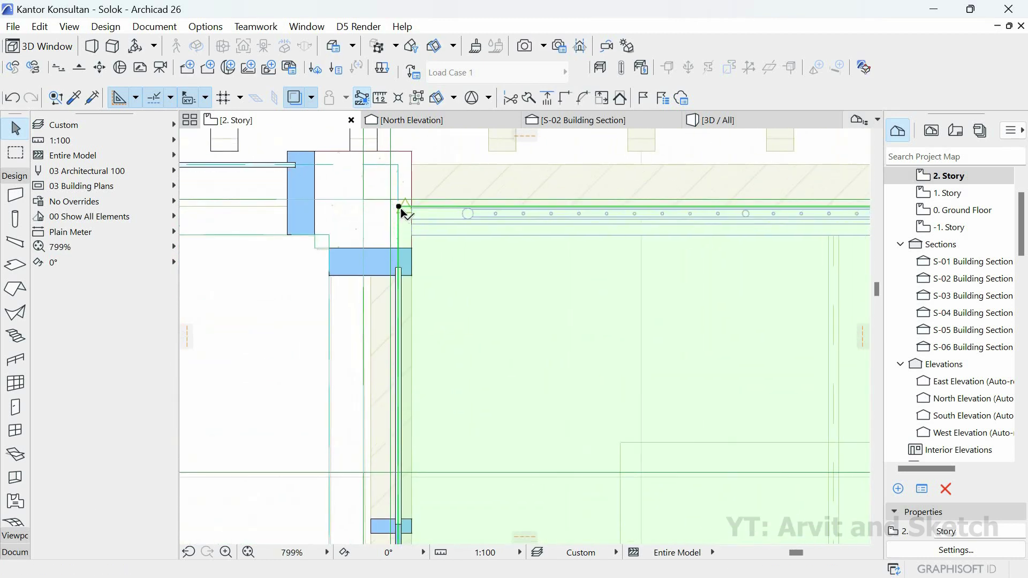
click(400, 207)
click(399, 207)
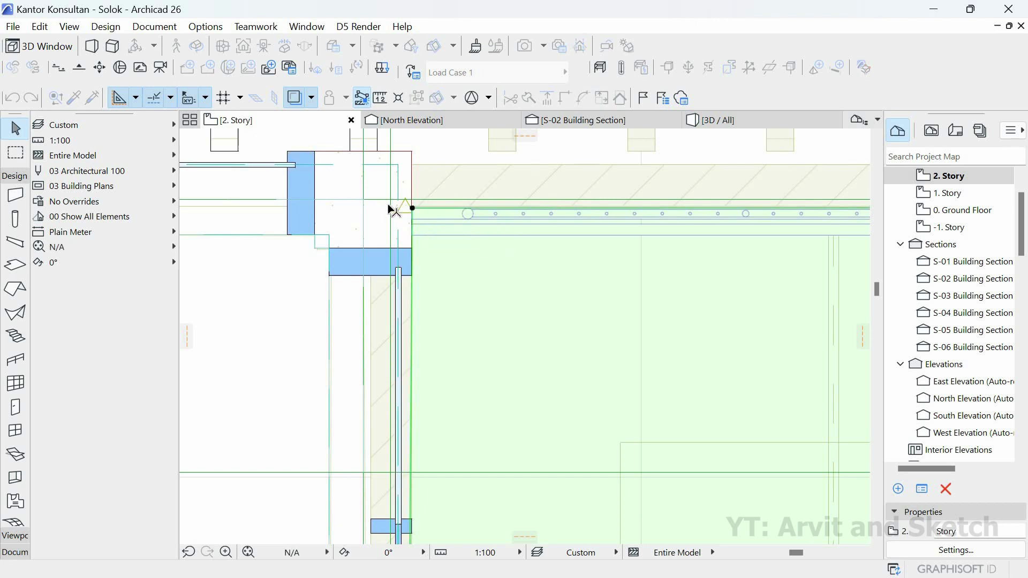
- Move the slab's southwest corner into vertical alignment with its northwest corner at the column face
scroll(391, 206, down, 12)
scroll(391, 406, up, 15)
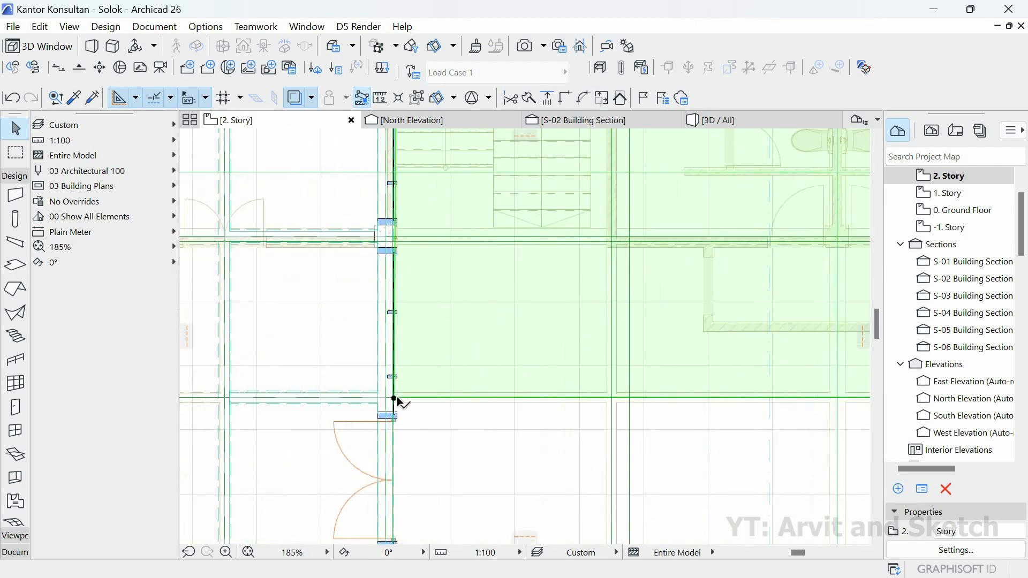
click(401, 369)
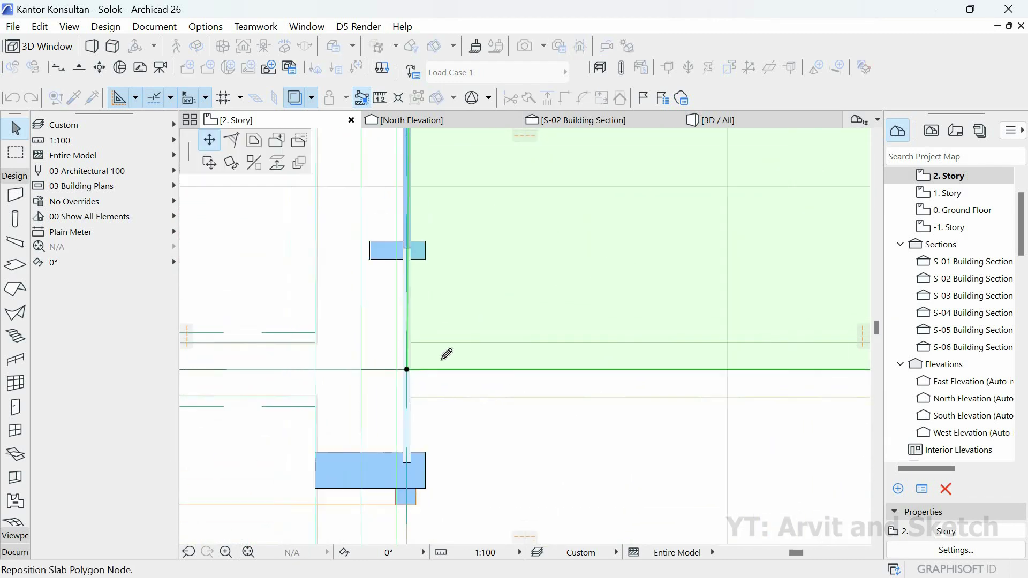
scroll(469, 351, down, 10)
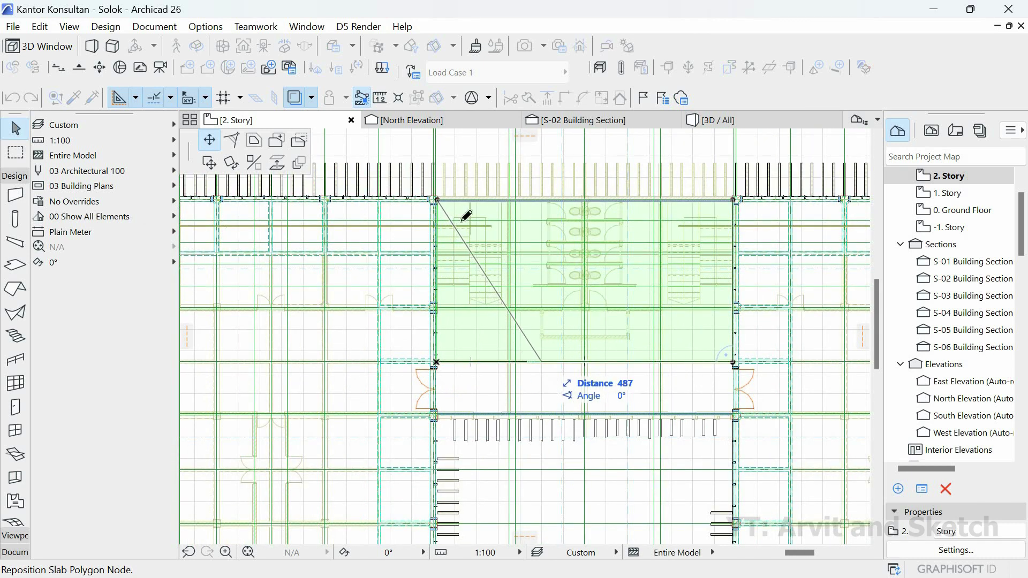
key(Return)
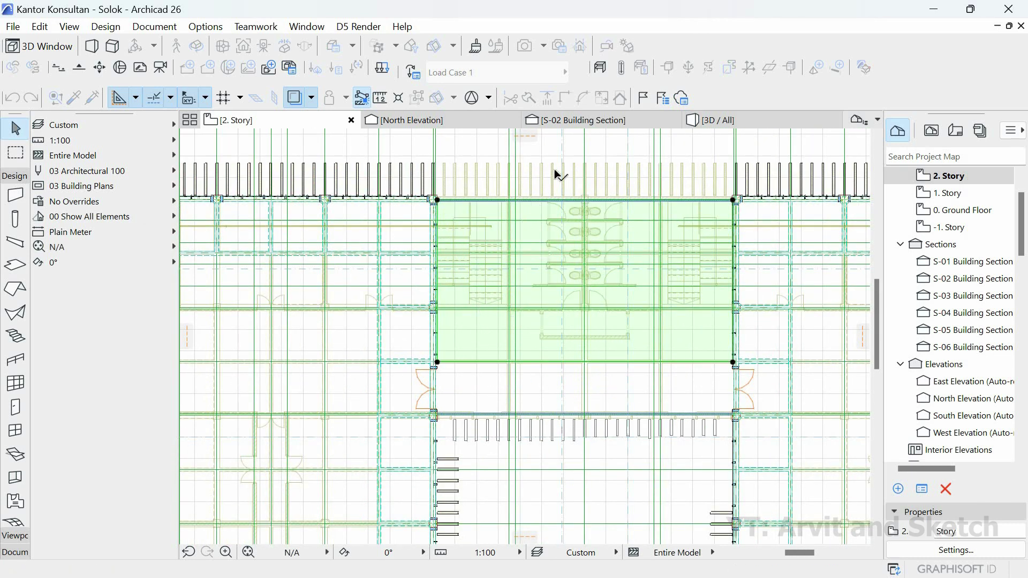
- Return to the 3D view and examine how the grass slab meets the north railing, the parapet and the corner column
click(729, 122)
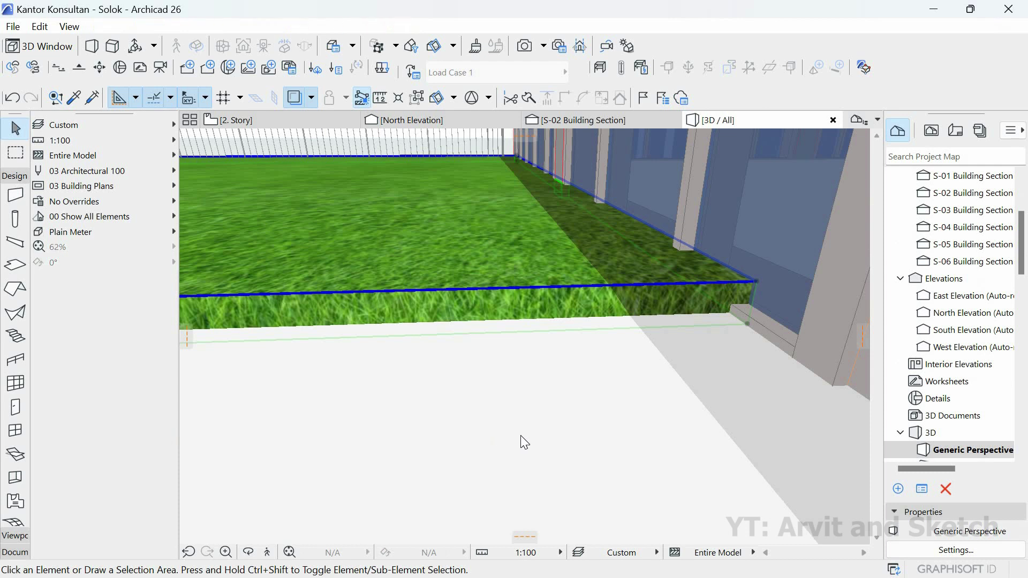
key(Delete)
shift+middle_drag(691, 459, 572, 434)
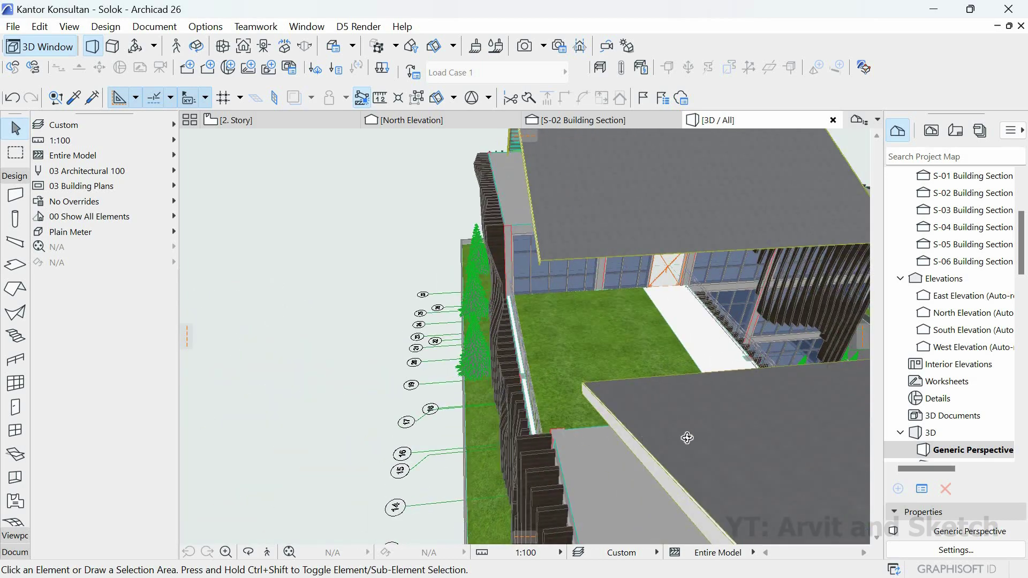
shift+middle_drag(687, 438, 583, 379)
scroll(560, 389, up, 5)
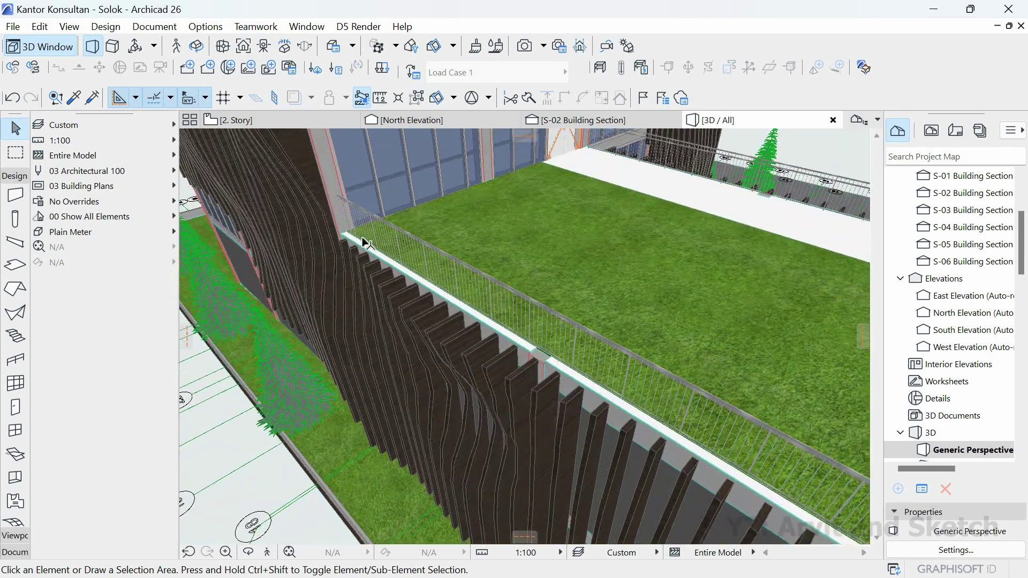
scroll(364, 243, up, 8)
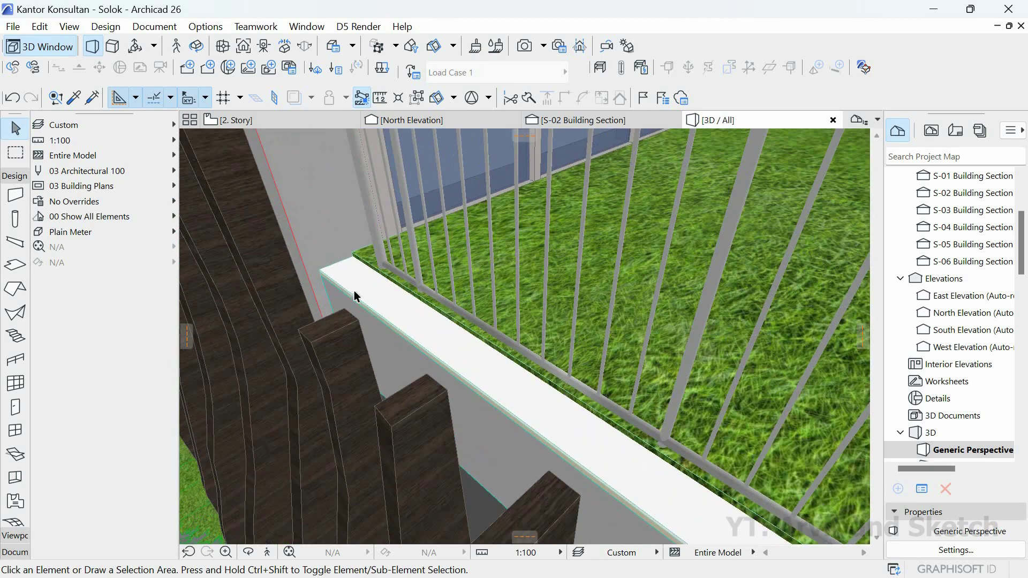
shift+middle_drag(354, 296, 329, 271)
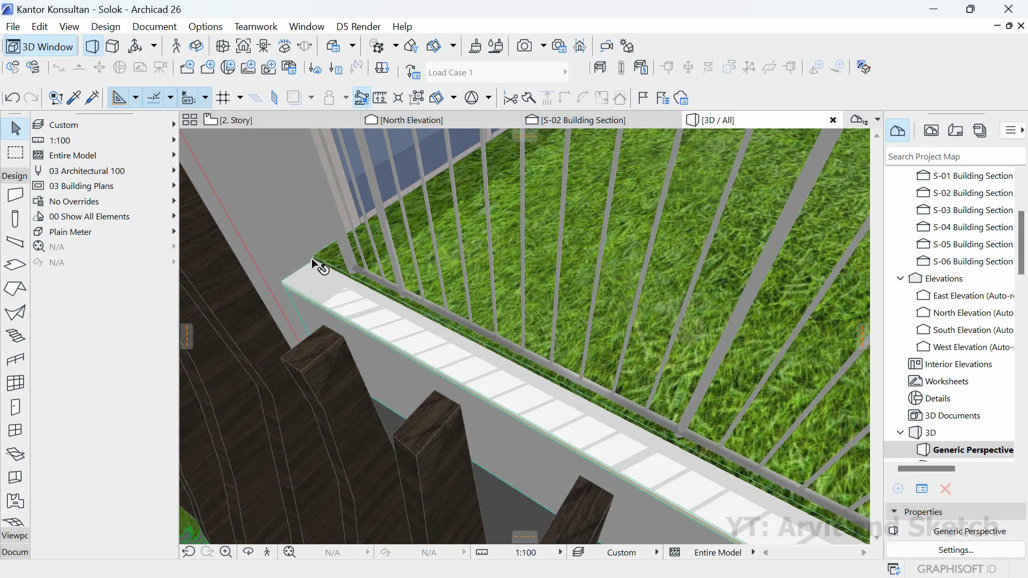
- Move the grass slab's northeast corner outward to the parapet's outer edge at the corner column
click(314, 262)
click(314, 256)
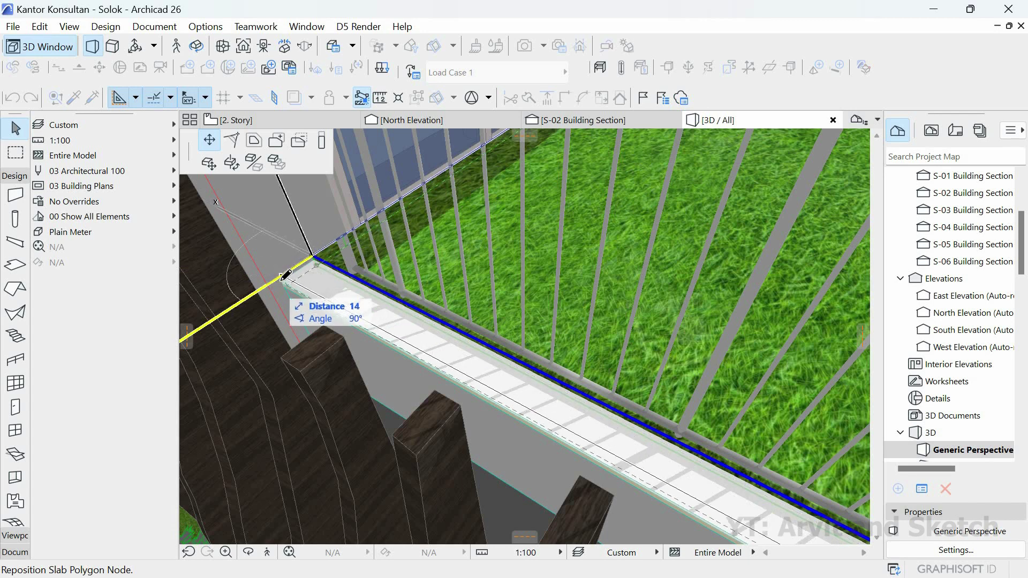
click(240, 266)
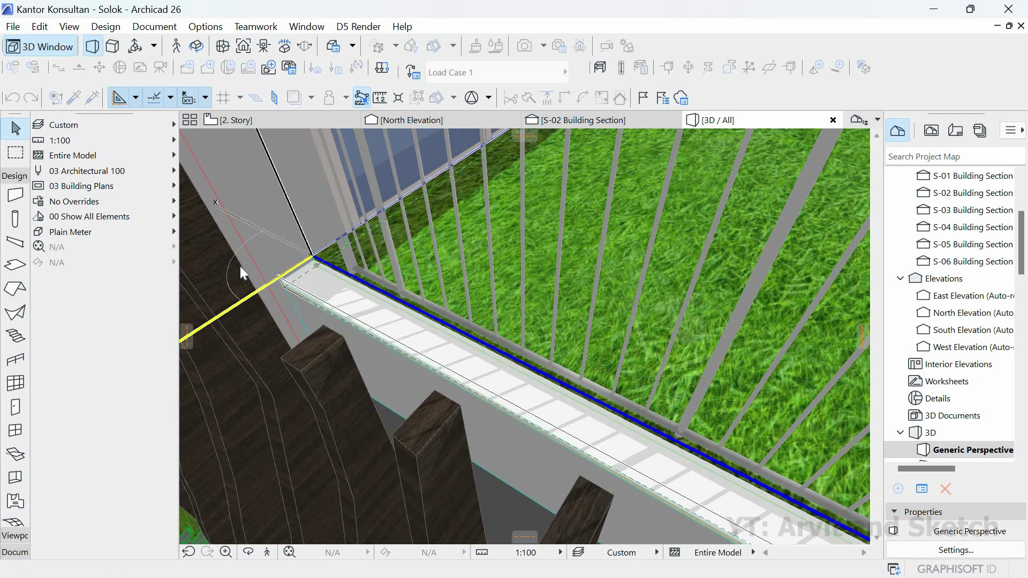
scroll(235, 293, down, 8)
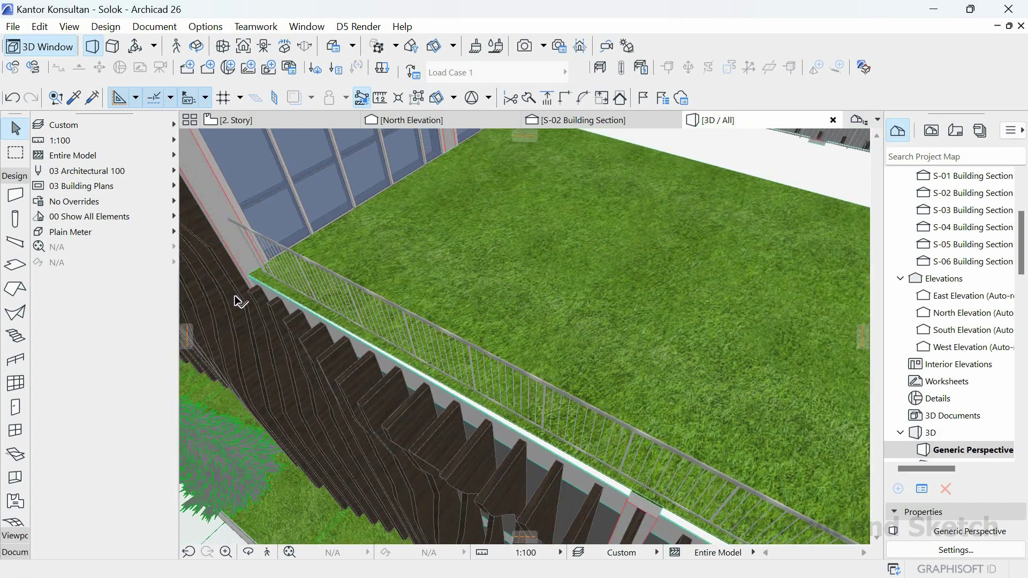
- Move the grass slab's northwest corner outward to the parapet's outer edge at the column, then deselect the slab
shift+middle_drag(617, 406, 645, 310)
scroll(617, 292, up, 8)
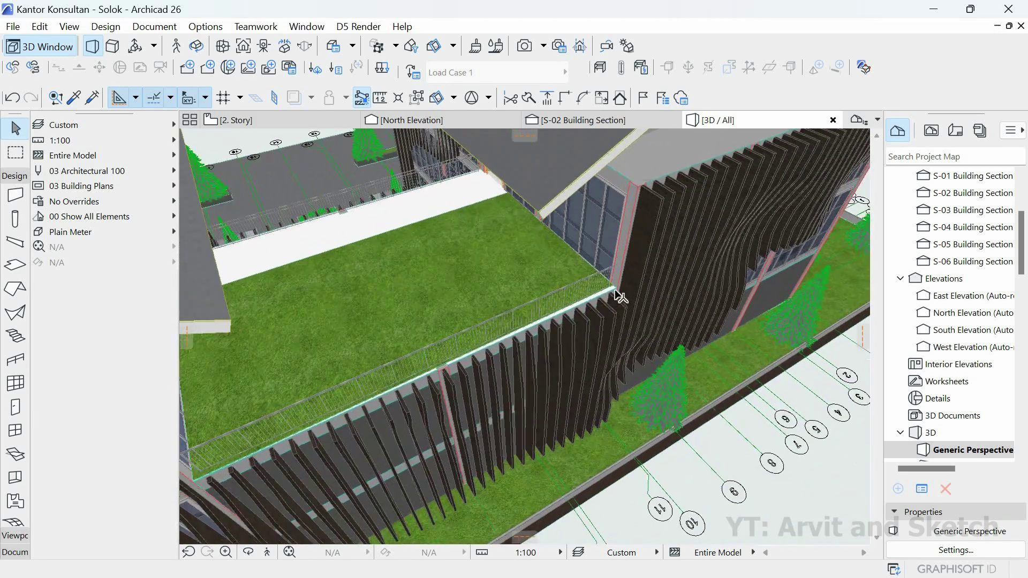
scroll(621, 277, up, 5)
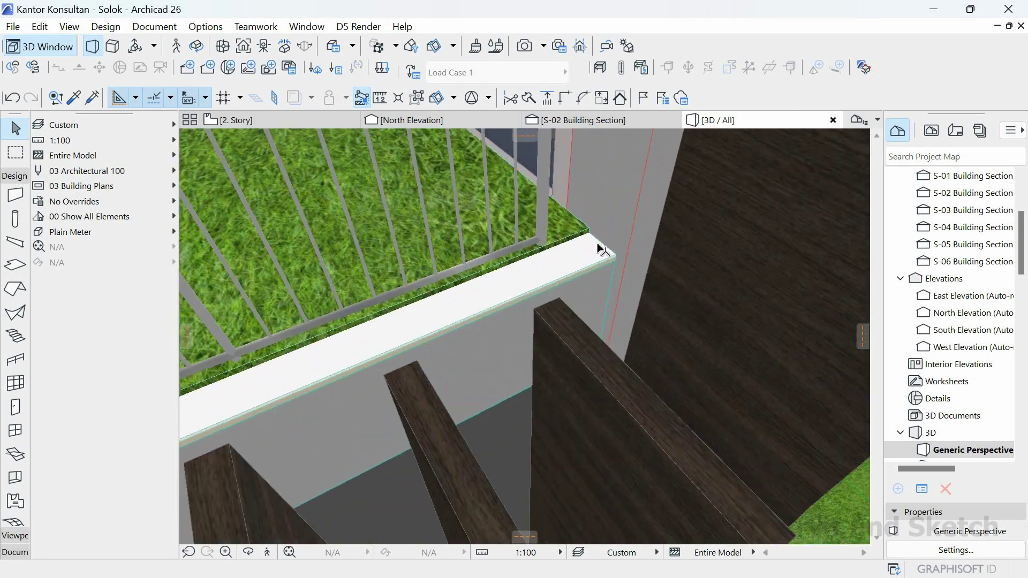
click(590, 229)
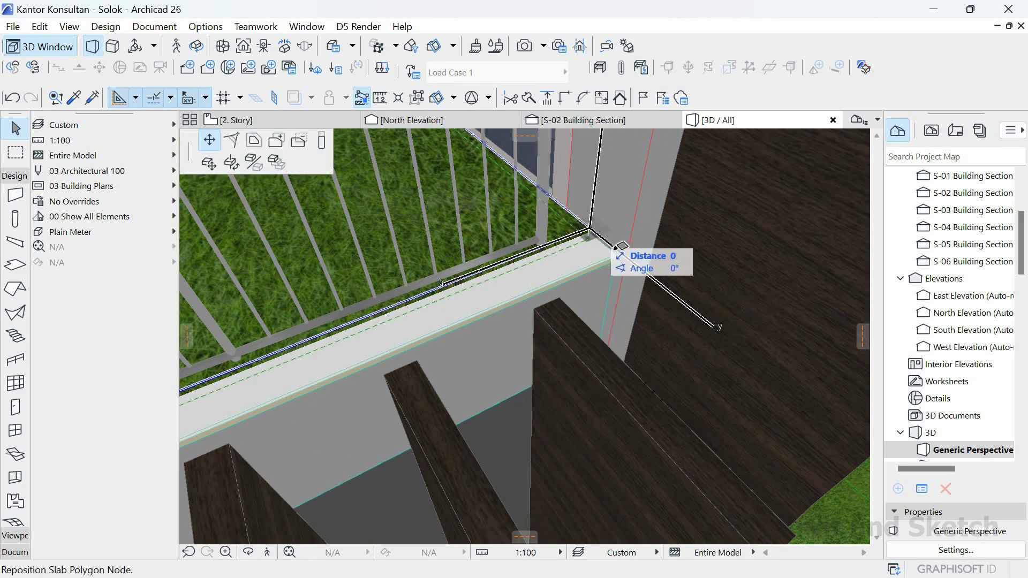
click(605, 298)
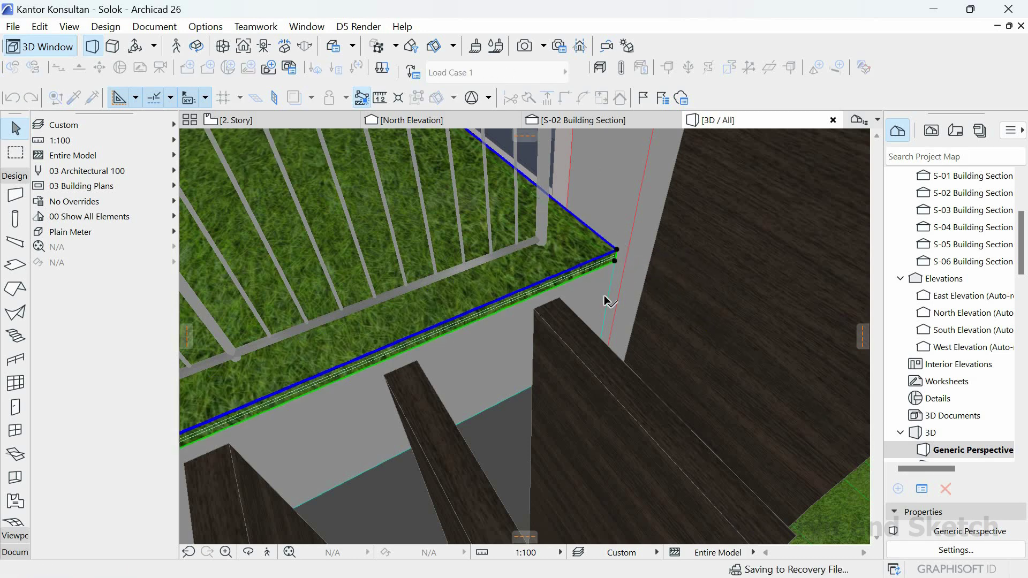
key(Escape)
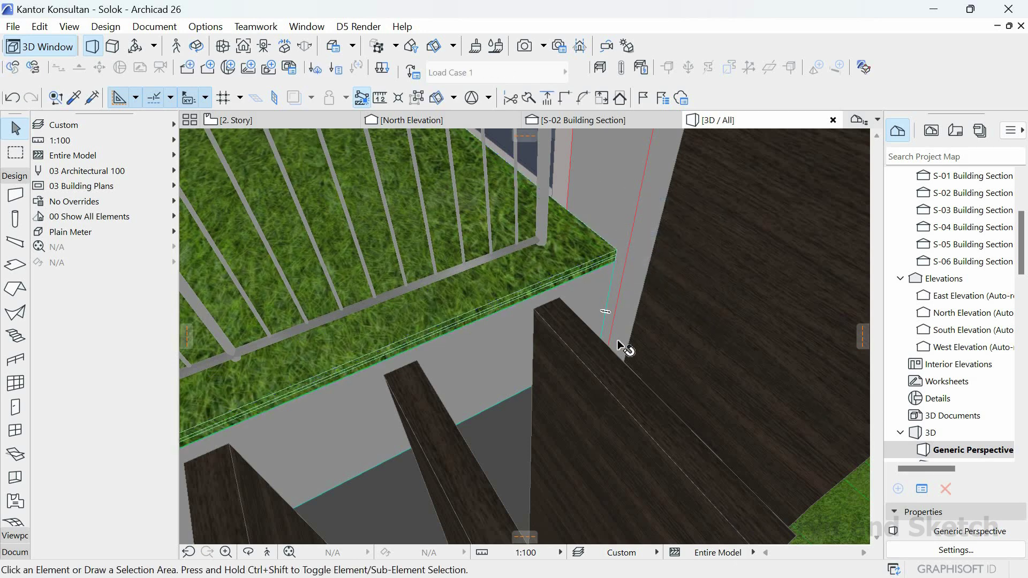
- Adjust the grass slab's thickness by stretching its height from the bottom node at the southwest corner
scroll(616, 342, down, 5)
shift+middle_drag(707, 306, 353, 375)
scroll(354, 375, up, 10)
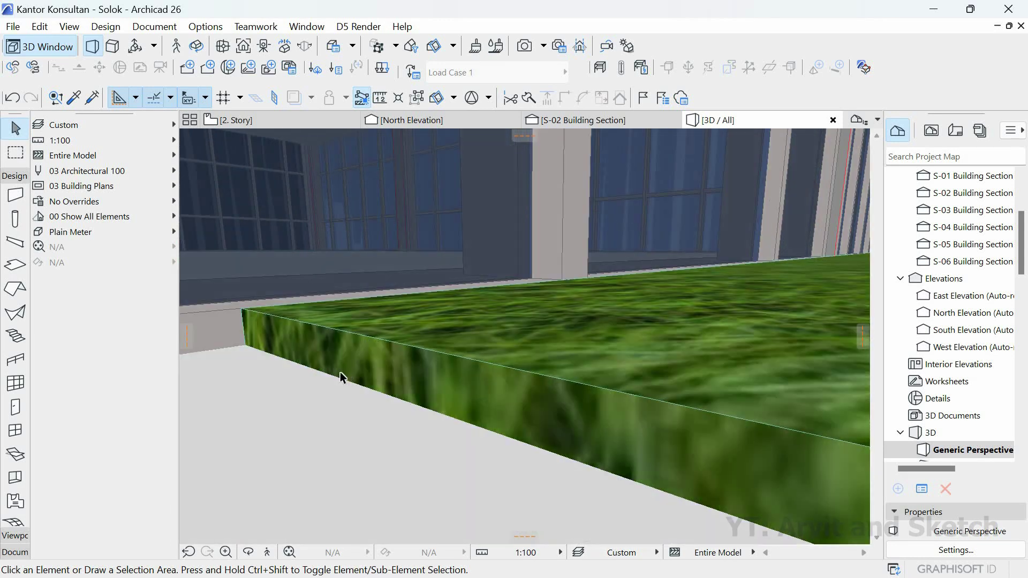
click(253, 397)
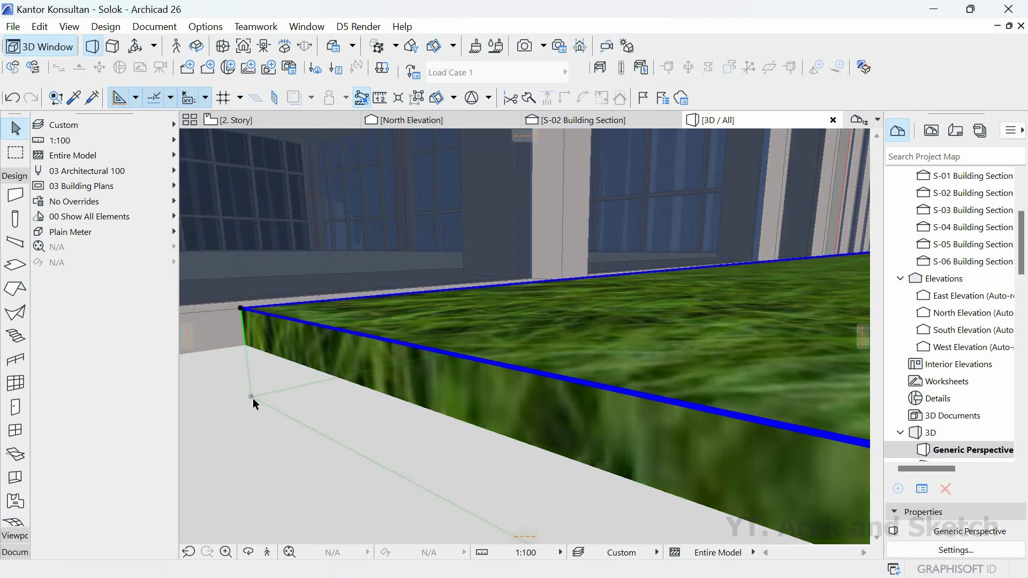
click(252, 394)
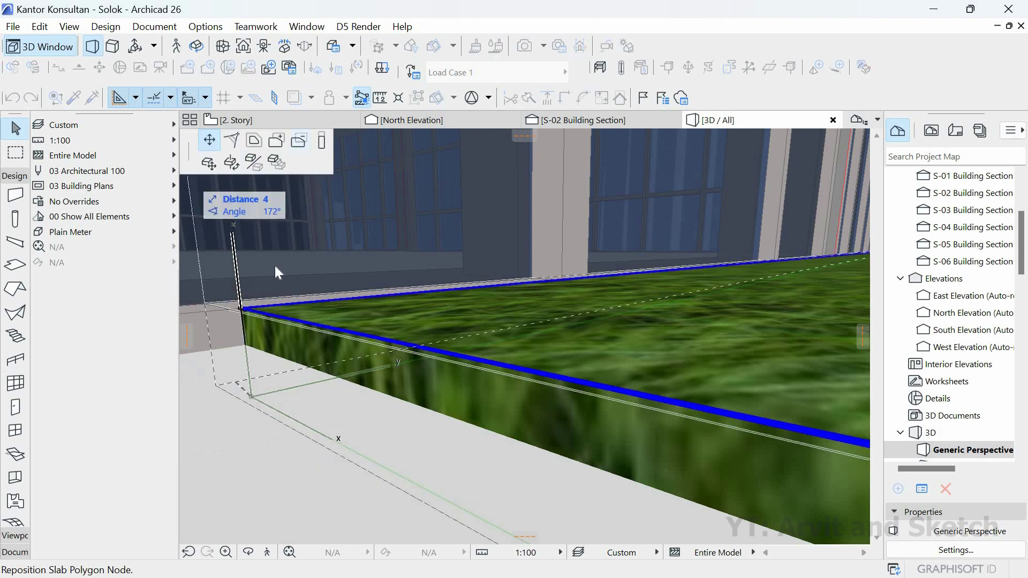
click(321, 140)
key(Return)
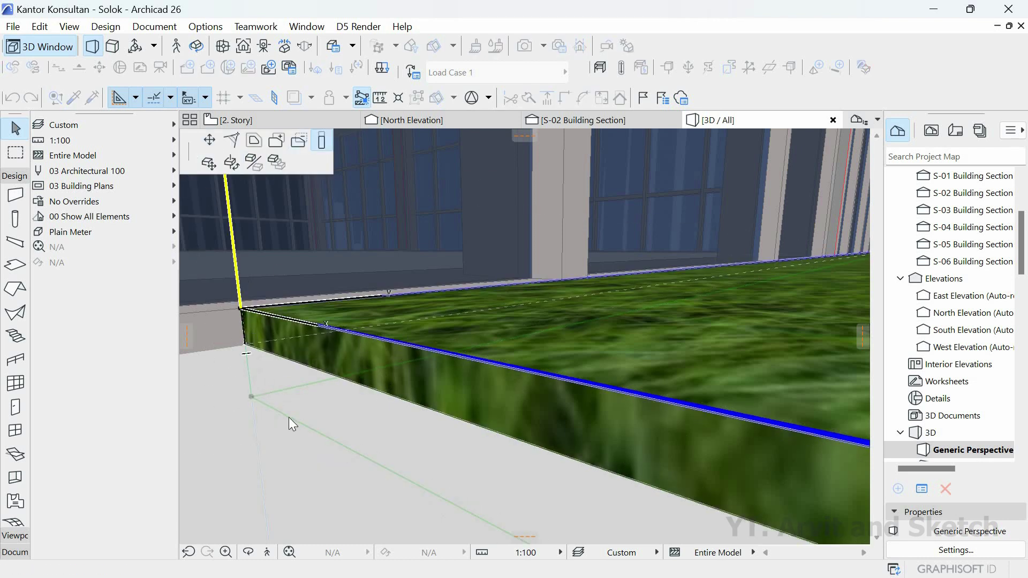
click(252, 455)
- Examine the grass-covered terrace between the two office wings in 3D from the south and north sides
shift+middle_drag(282, 456, 600, 408)
scroll(596, 402, down, 1)
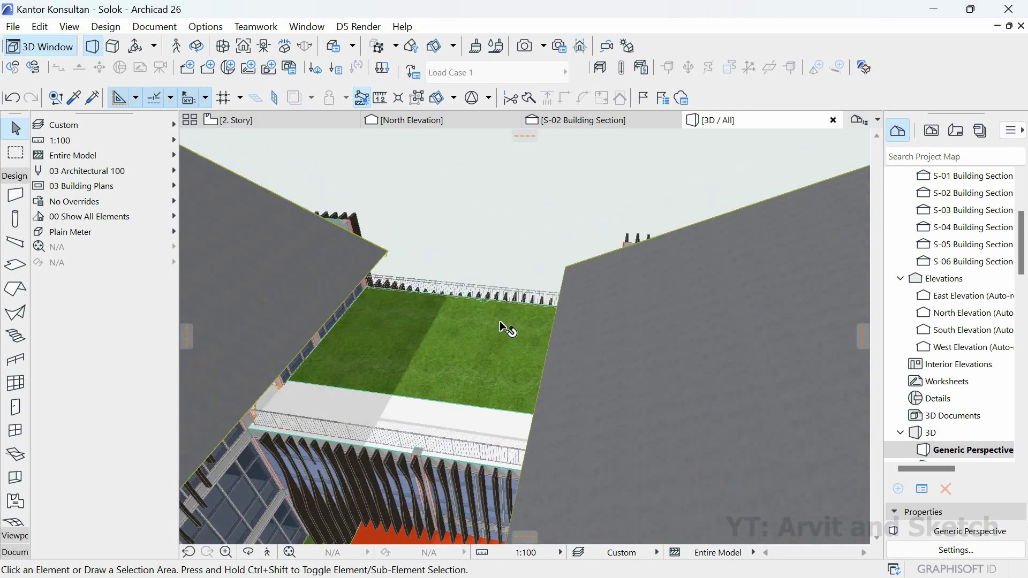
scroll(501, 323, down, 4)
shift+middle_drag(731, 395, 406, 305)
scroll(404, 302, down, 4)
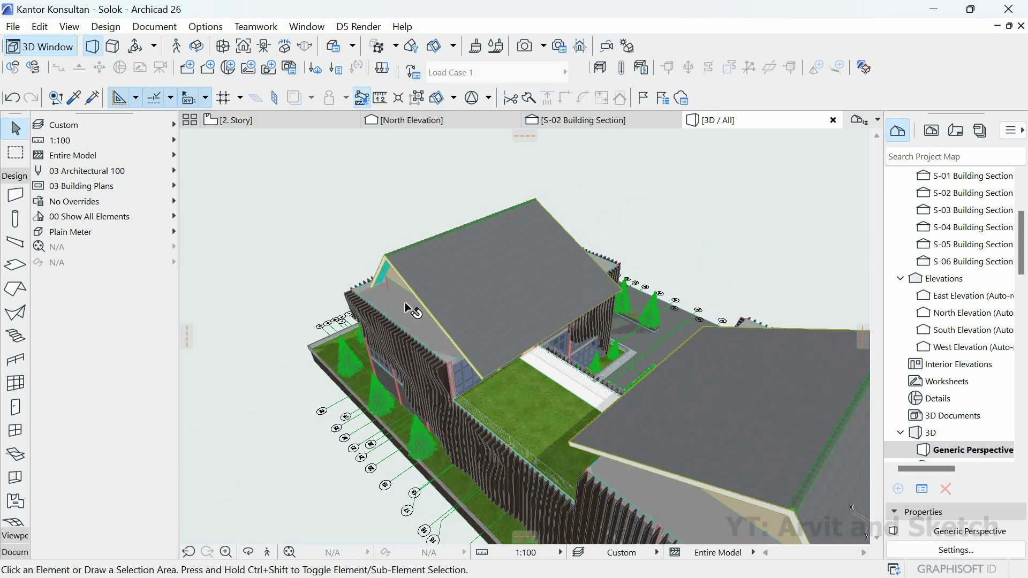
scroll(528, 394, up, 4)
shift+middle_drag(607, 400, 700, 406)
scroll(700, 406, up, 3)
shift+middle_drag(618, 404, 483, 410)
scroll(518, 388, up, 3)
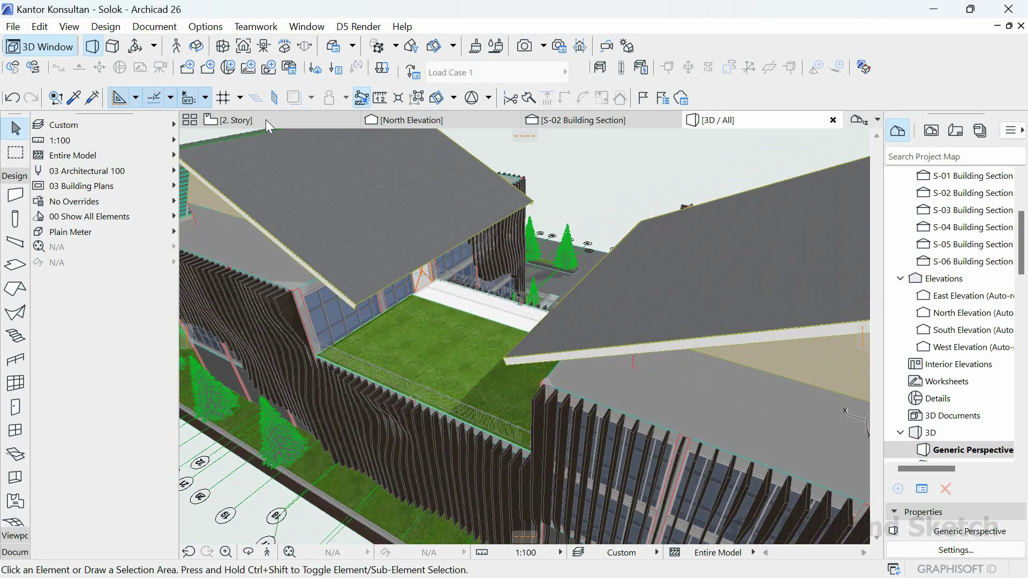
- In the 2. Story plan, raise grid marker 18 on the north side into line with markers 17 and 19
click(266, 120)
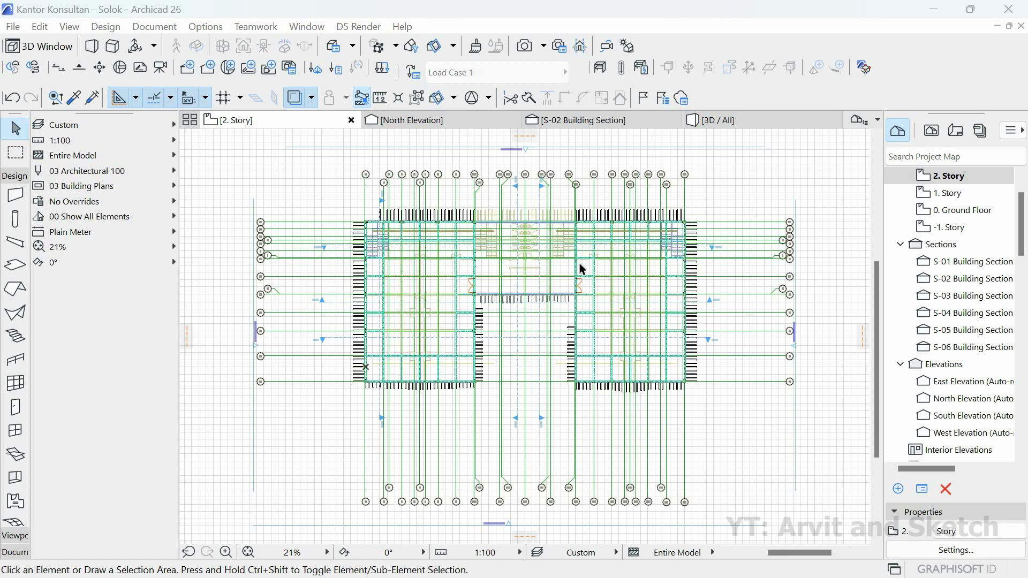
scroll(578, 177, up, 5)
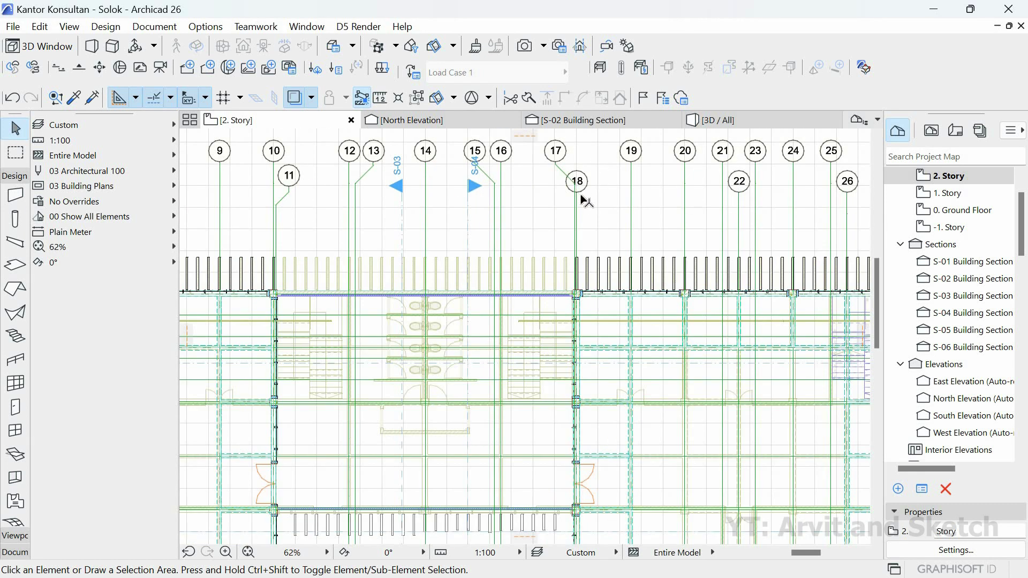
scroll(580, 199, up, 3)
click(572, 188)
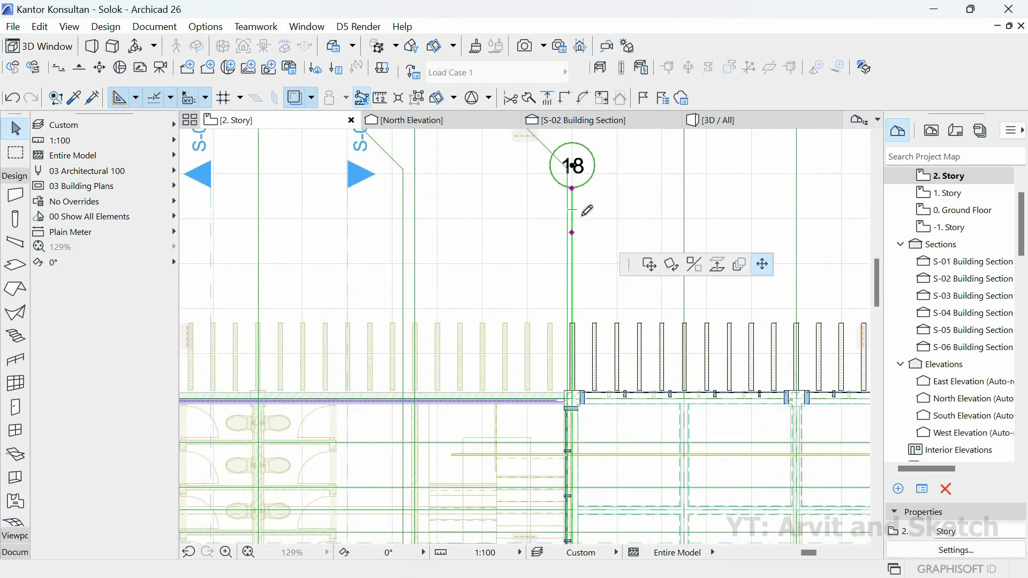
scroll(583, 215, down, 2)
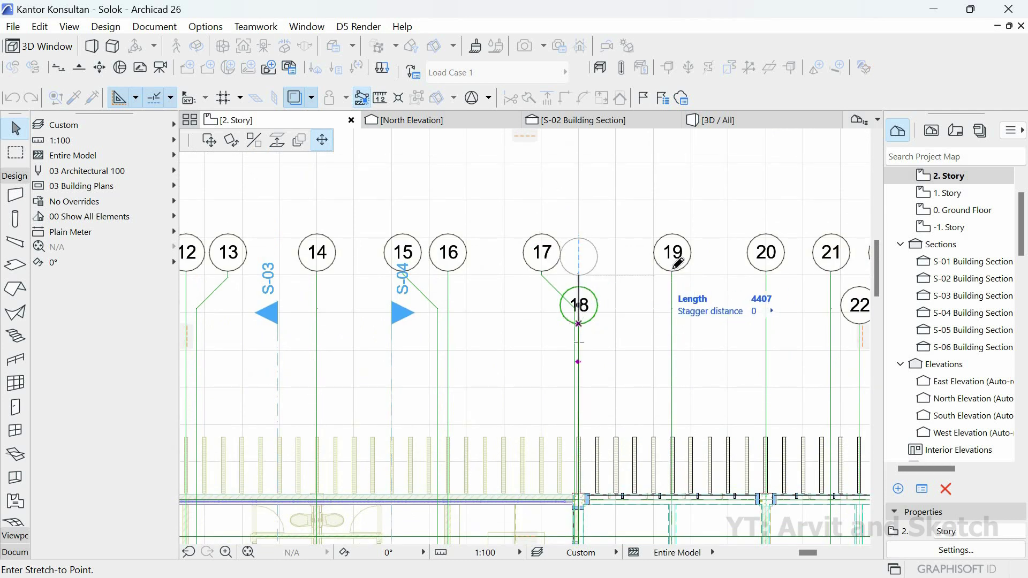
key(Escape)
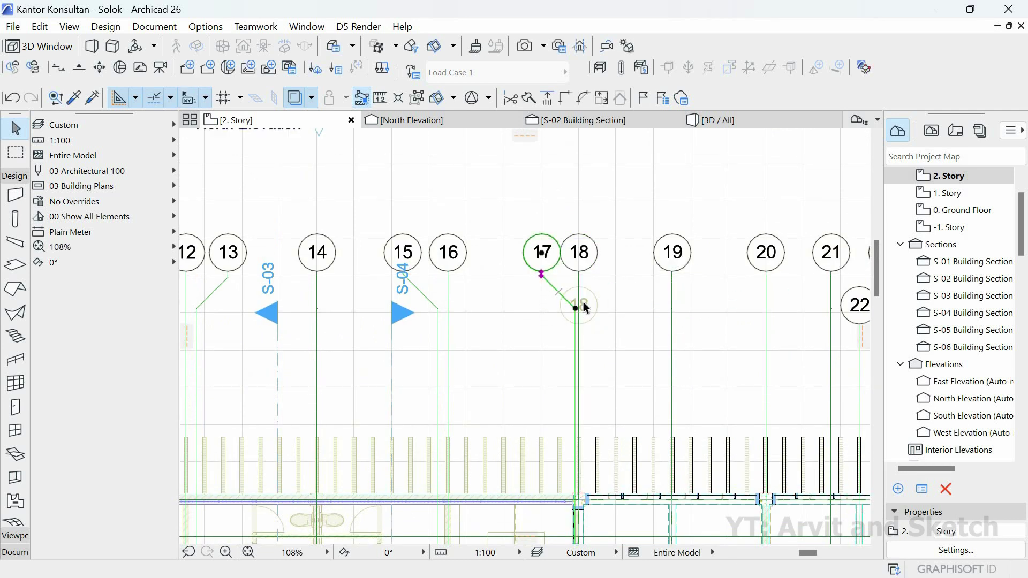
scroll(576, 259, down, 2)
scroll(604, 299, up, 1)
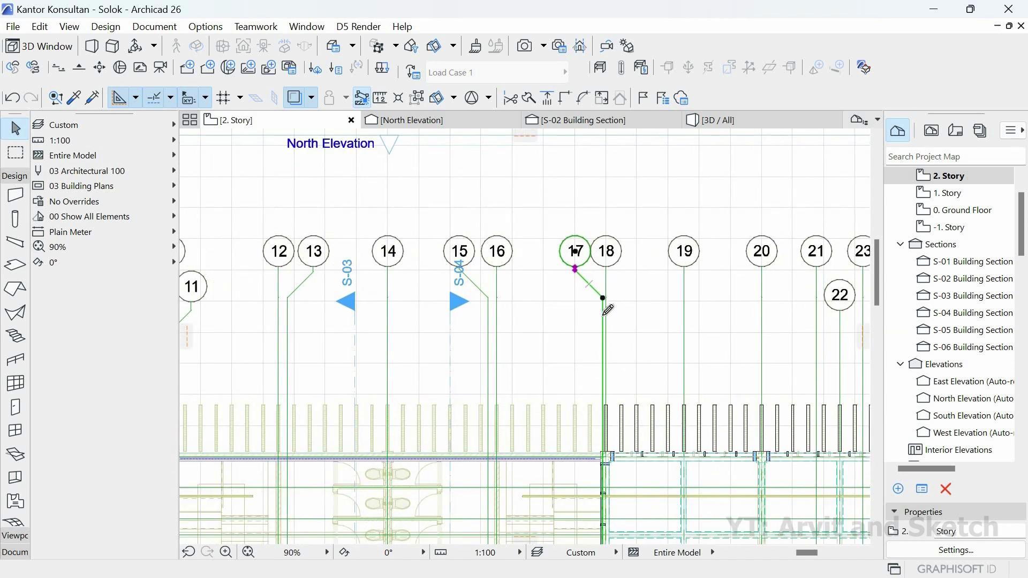
click(604, 298)
key(Escape)
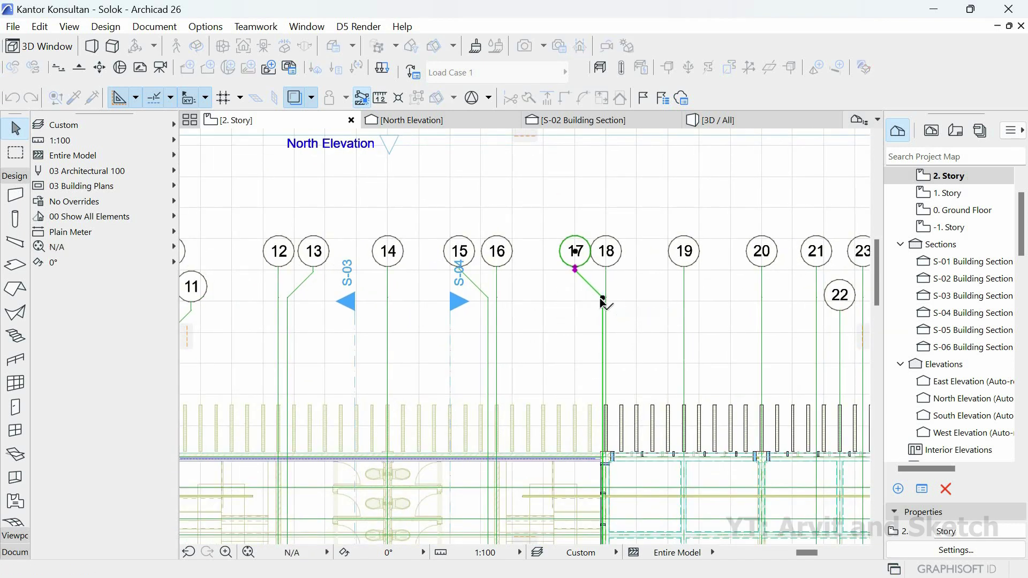
click(603, 299)
key(Escape)
- Lower grid marker 17 on the north side to the row below marker 18 and reposition the bend of its staggered line
click(576, 270)
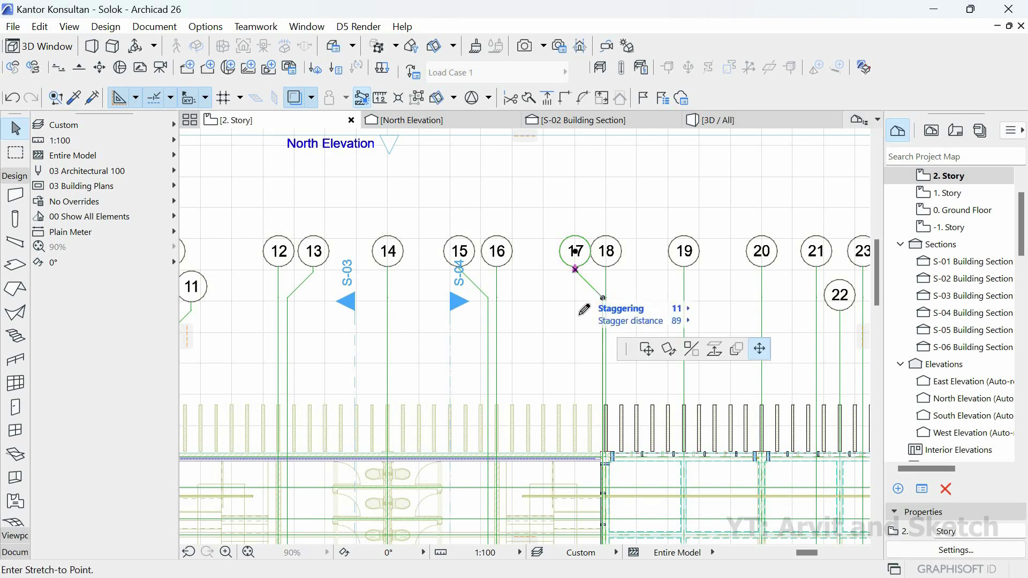
click(608, 332)
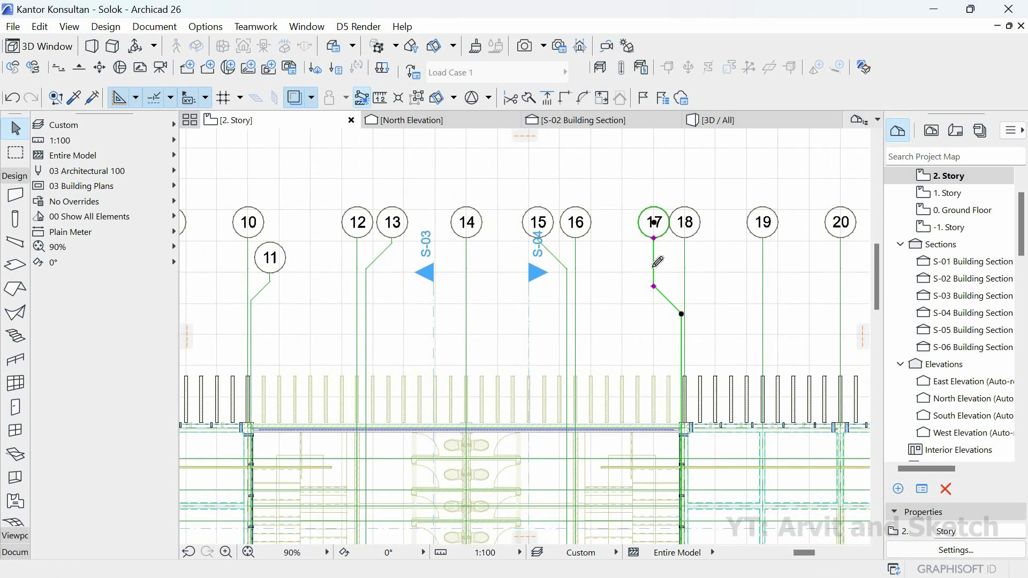
click(657, 262)
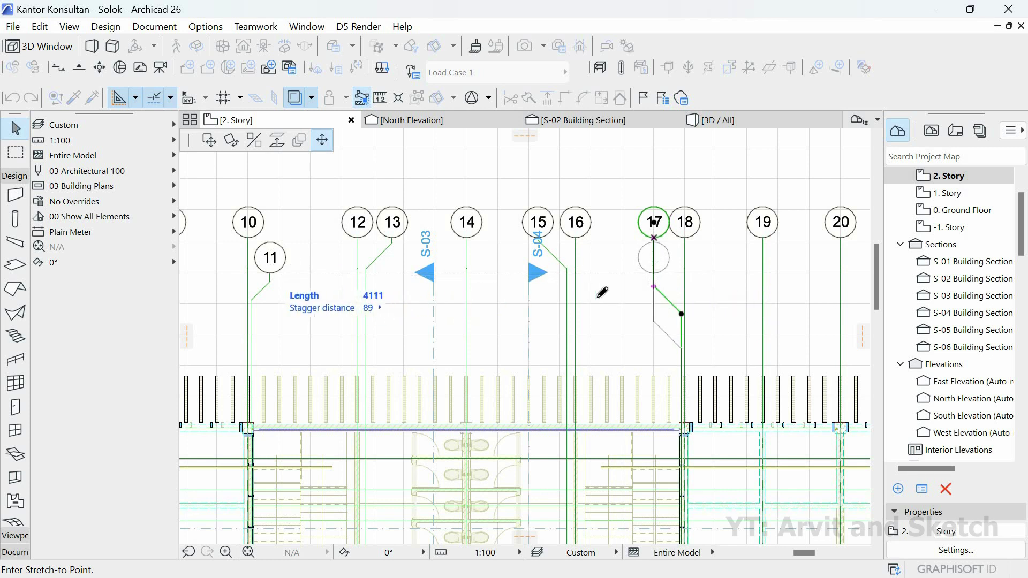
click(654, 325)
click(654, 292)
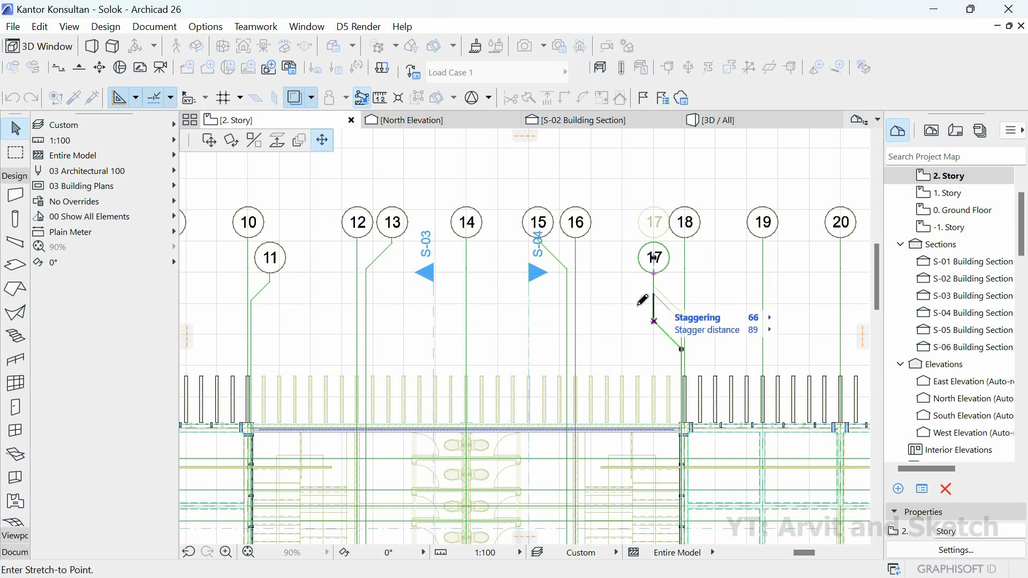
click(545, 313)
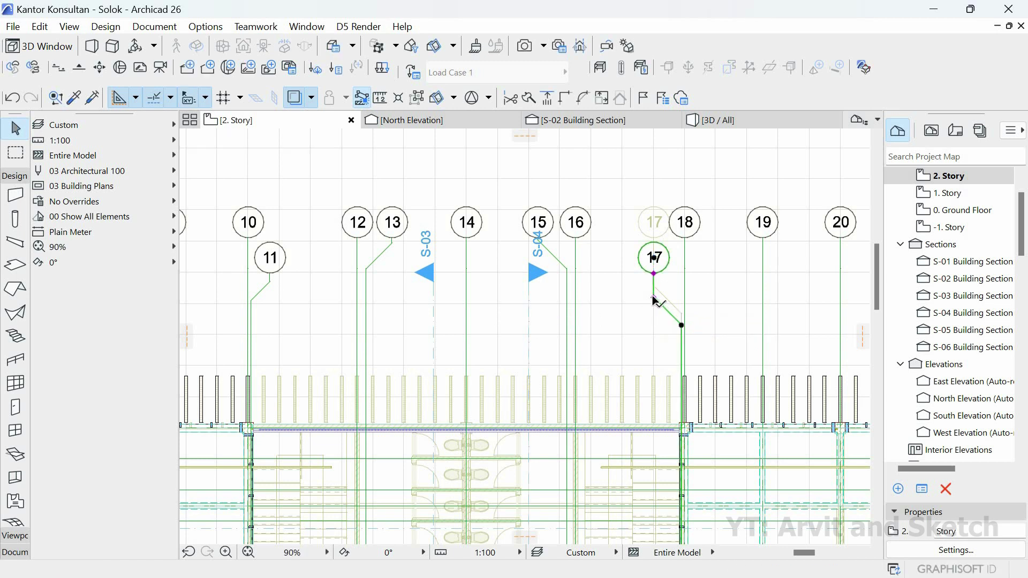
- Open the South Elevation and fit the whole drawing in view
scroll(477, 308, down, 5)
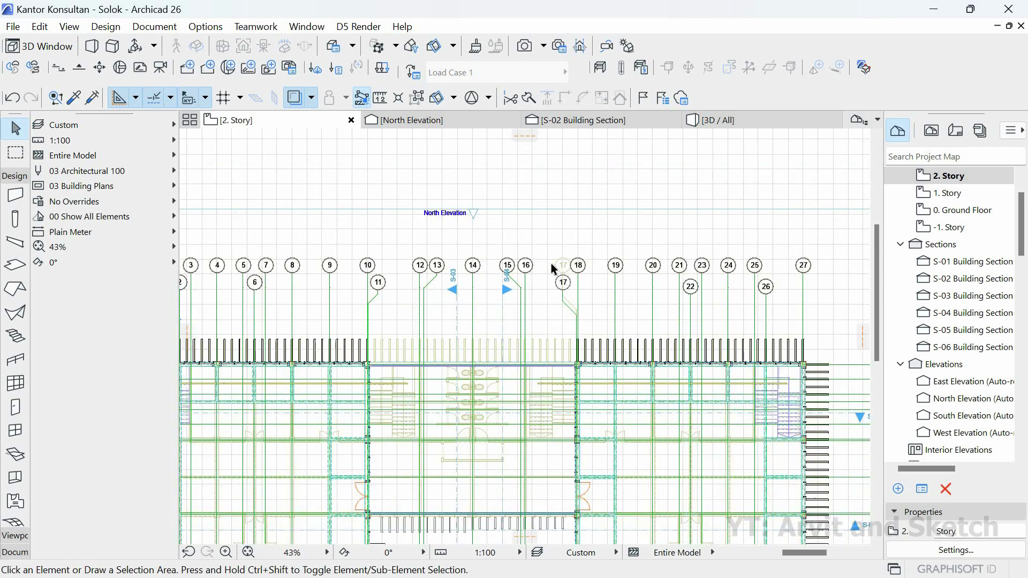
click(248, 552)
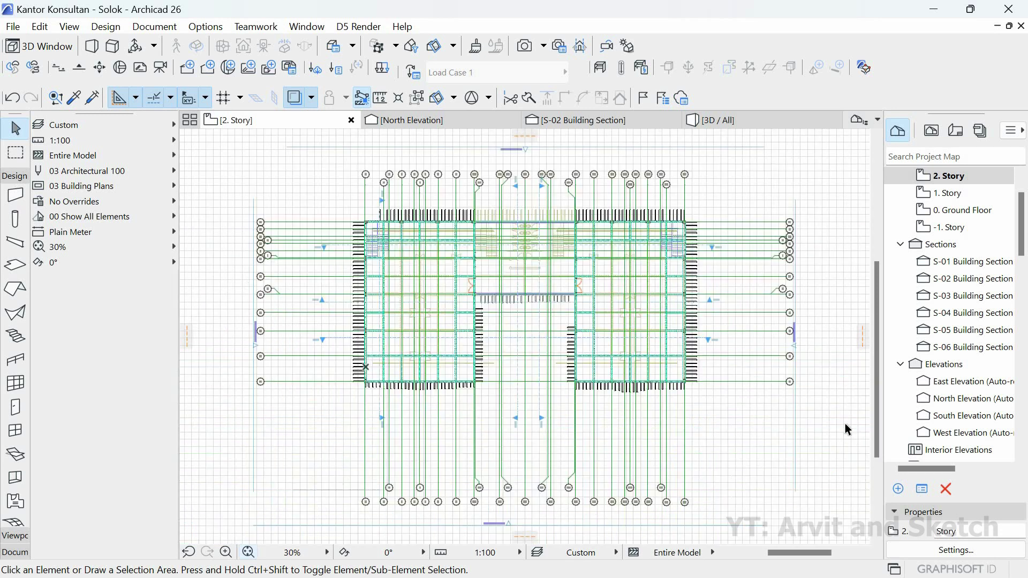
click(942, 418)
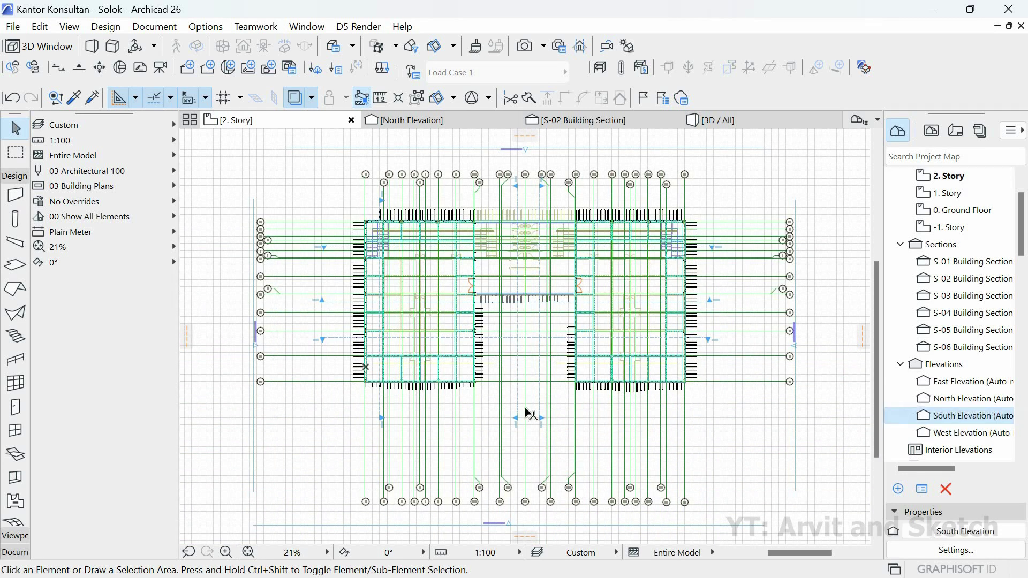
double_click(938, 416)
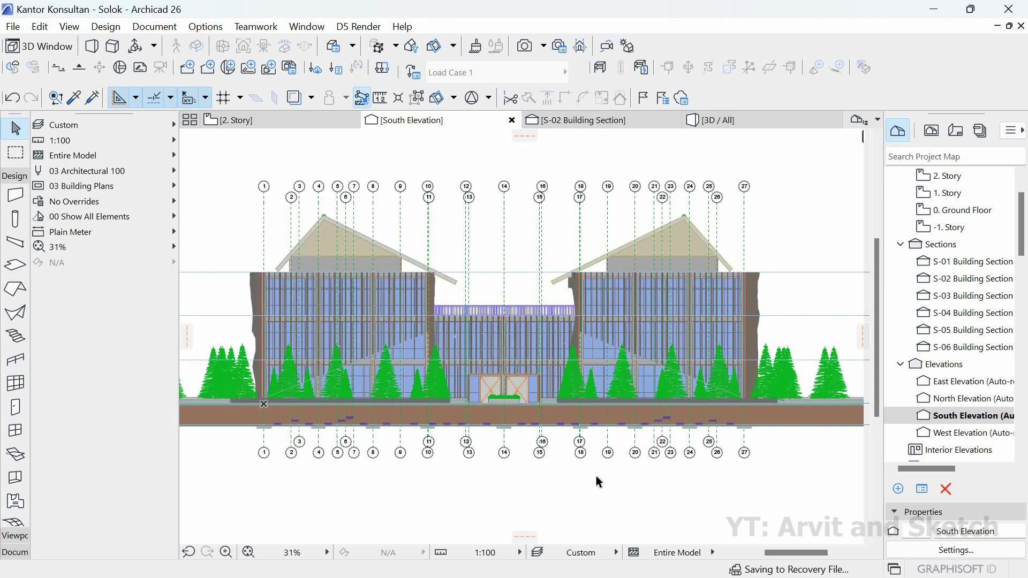
click(247, 554)
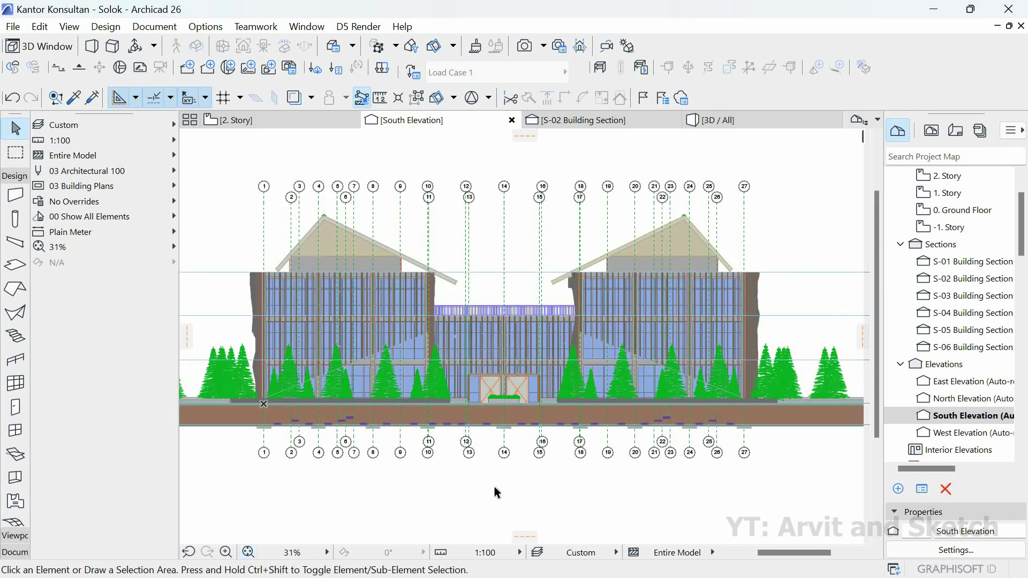
- In the South Elevation's settings, set the uncut fill to Uniform Pen - Color Fill, Non-Shaded and enable uniform uncut pens
right_click(481, 127)
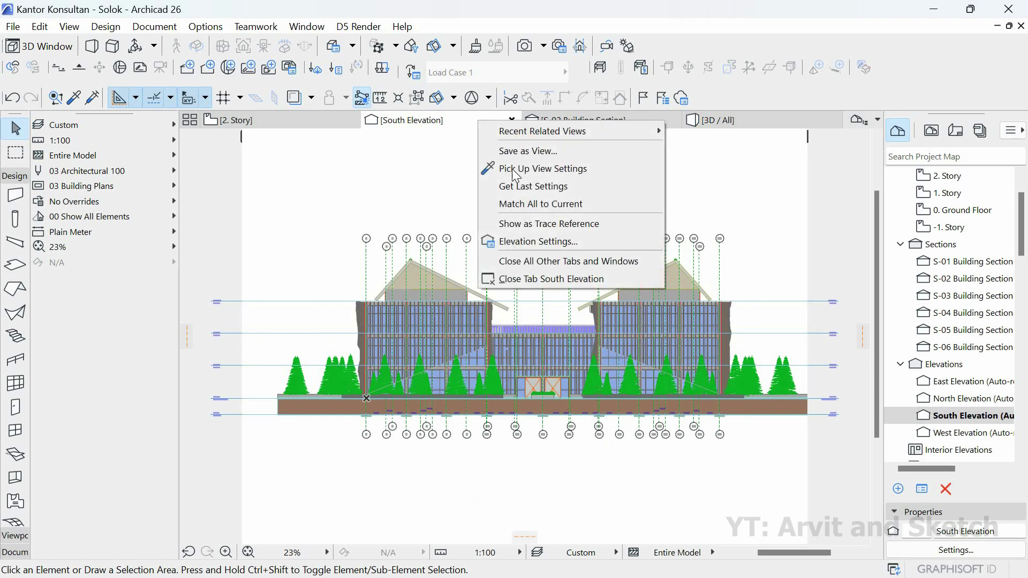
click(533, 240)
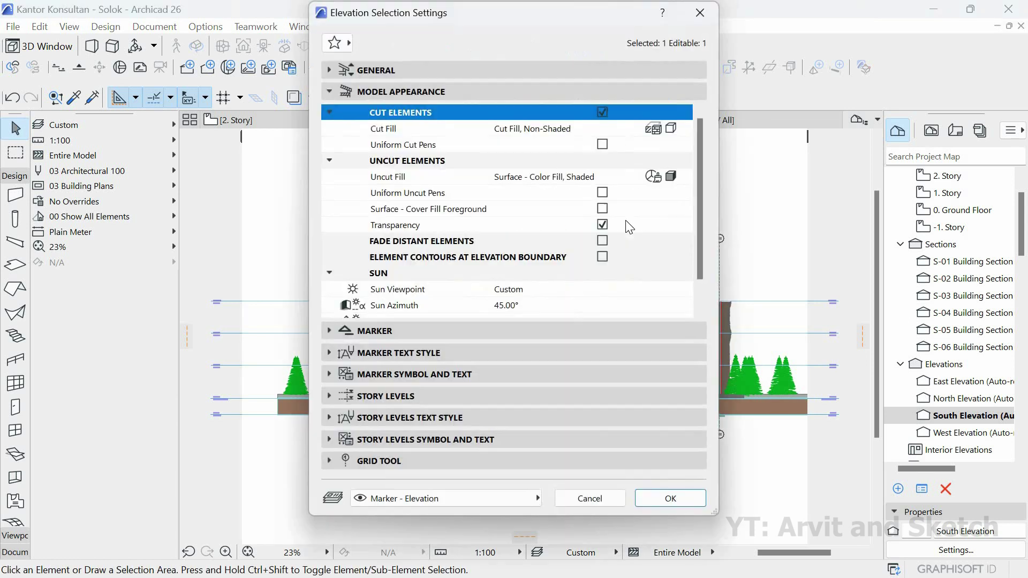
click(681, 179)
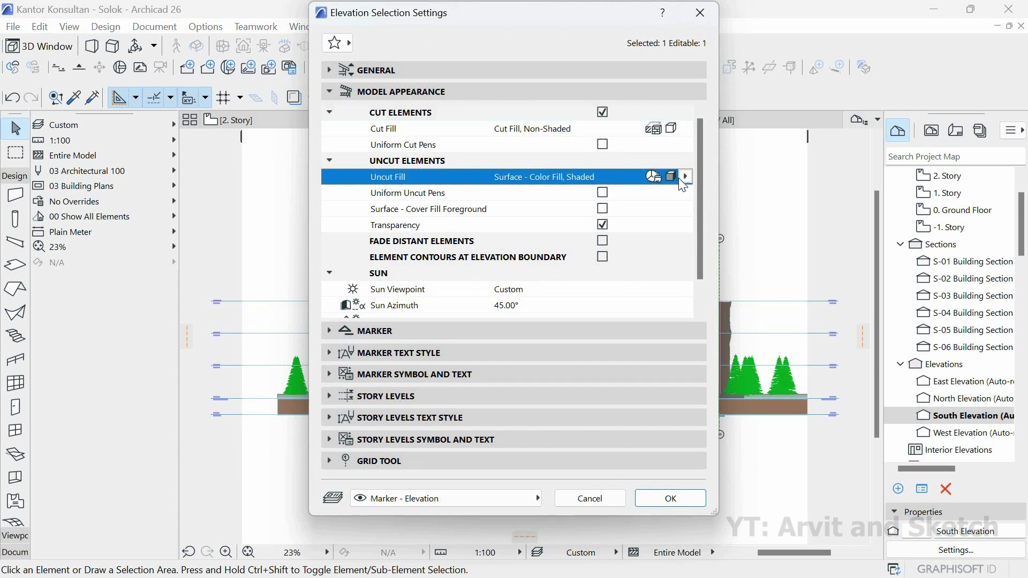
click(685, 176)
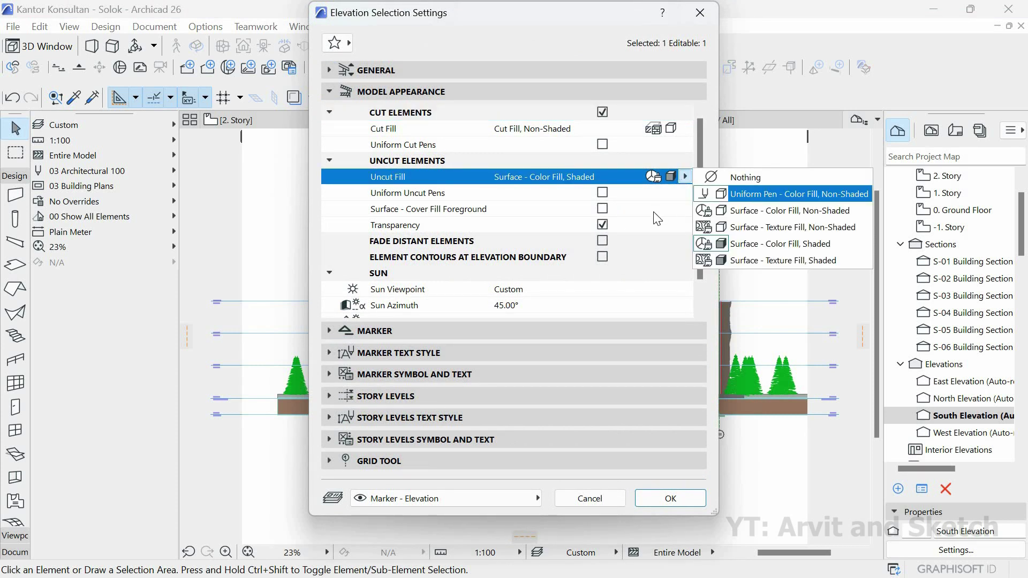
click(750, 194)
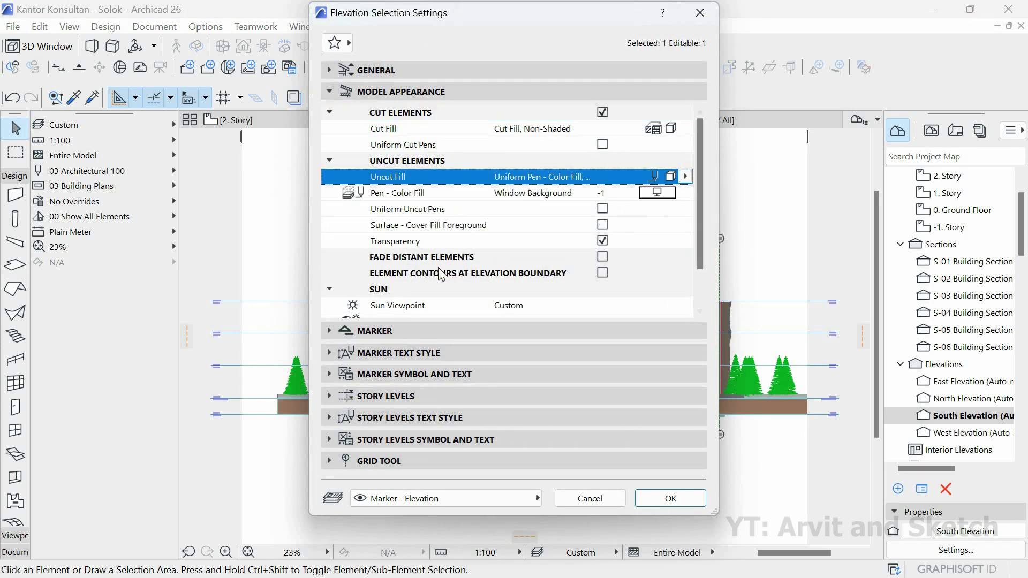
click(600, 209)
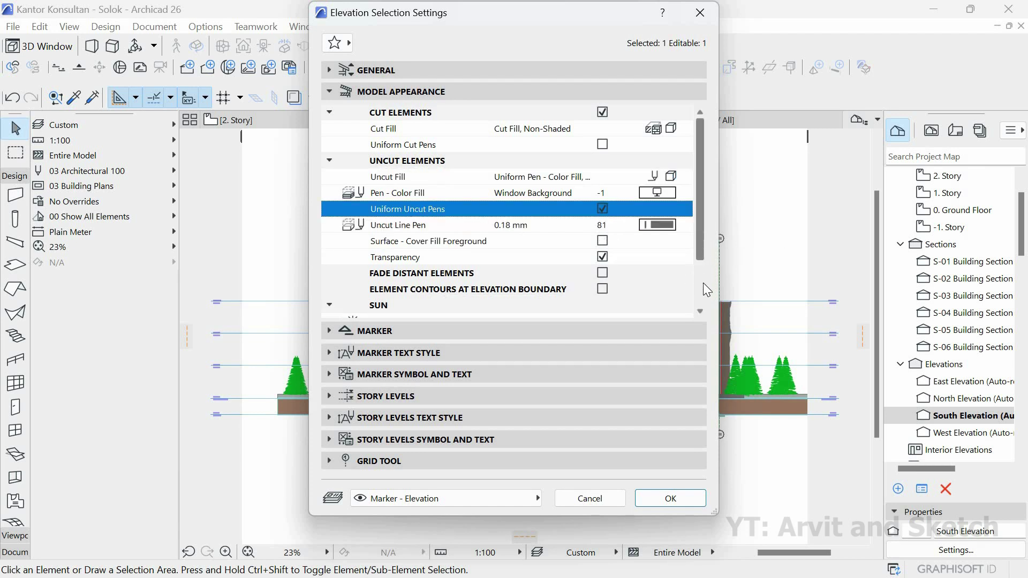
- Turn on shadows for the South Elevation with a Common Brick shadow fill and apply the settings
scroll(702, 283, down, 3)
click(602, 305)
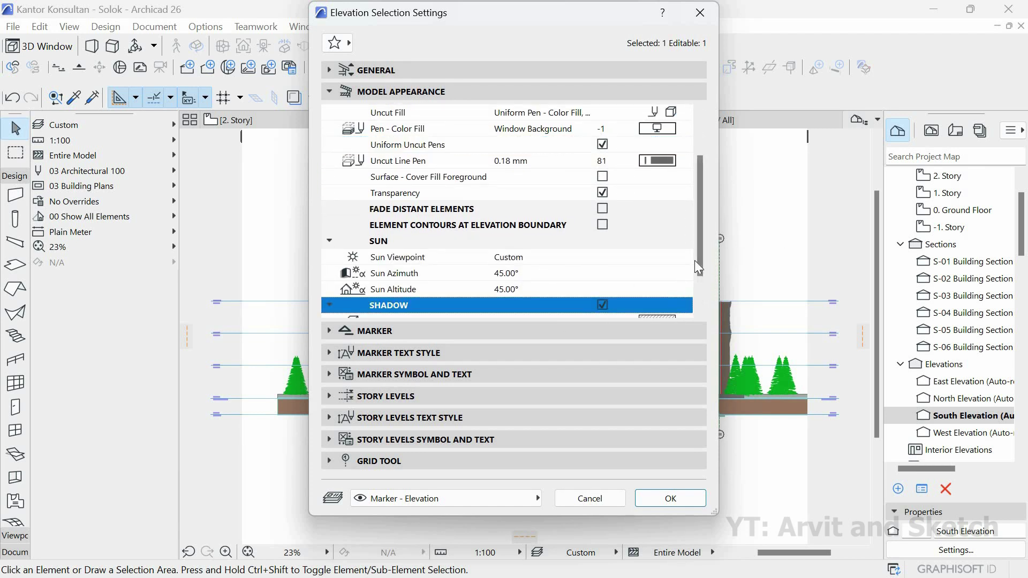
scroll(700, 326, down, 2)
click(658, 273)
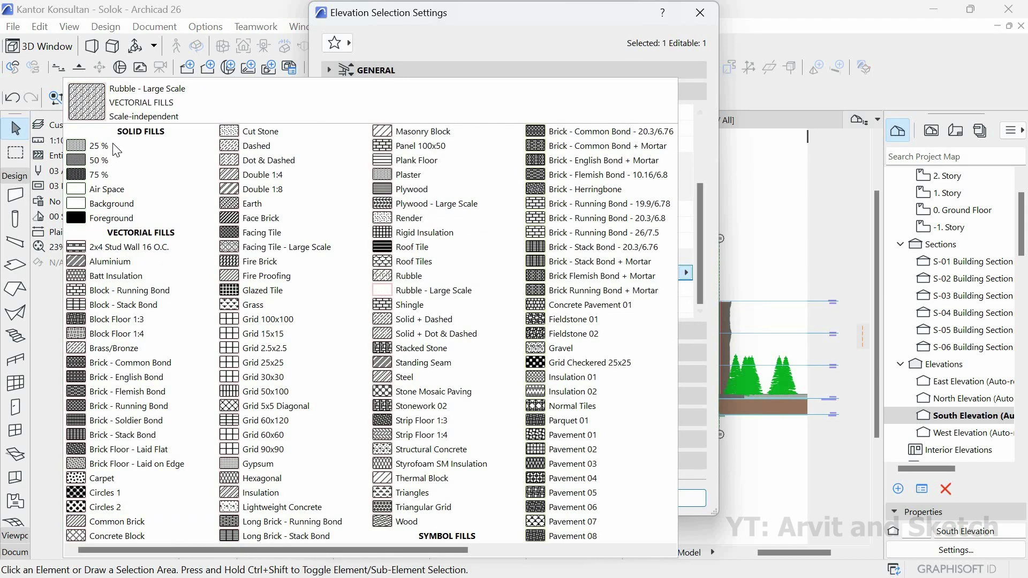
key(Escape)
click(657, 498)
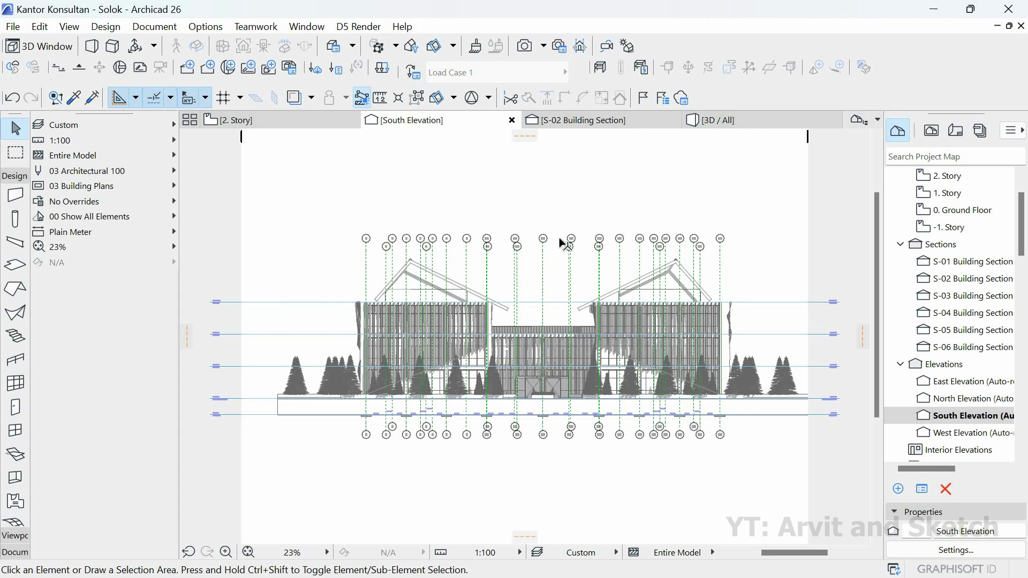
- Change the South Elevation's shadow fill to the 25 % solid fill
scroll(559, 244, up, 1)
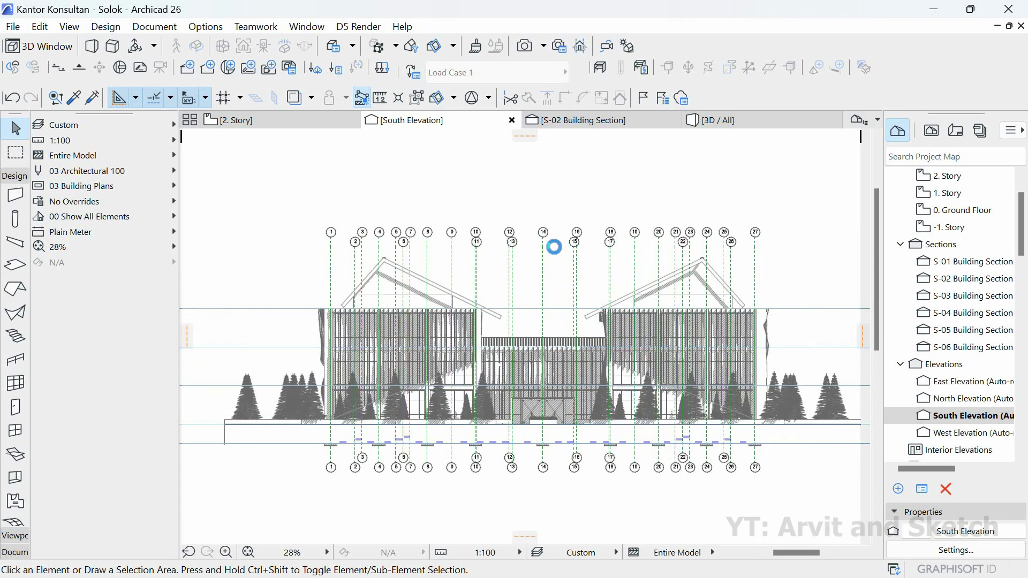
scroll(553, 246, up, 5)
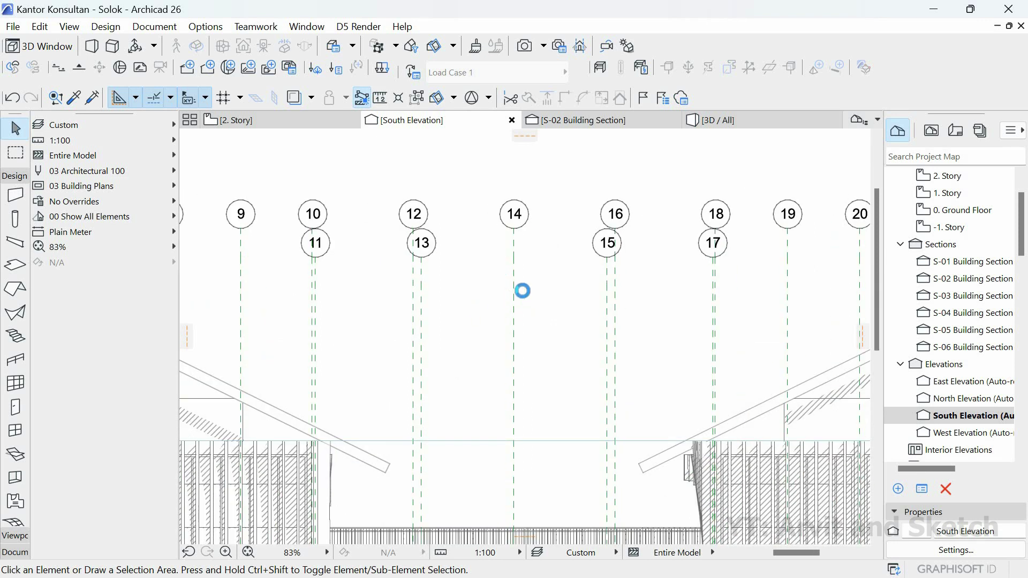
scroll(522, 289, down, 3)
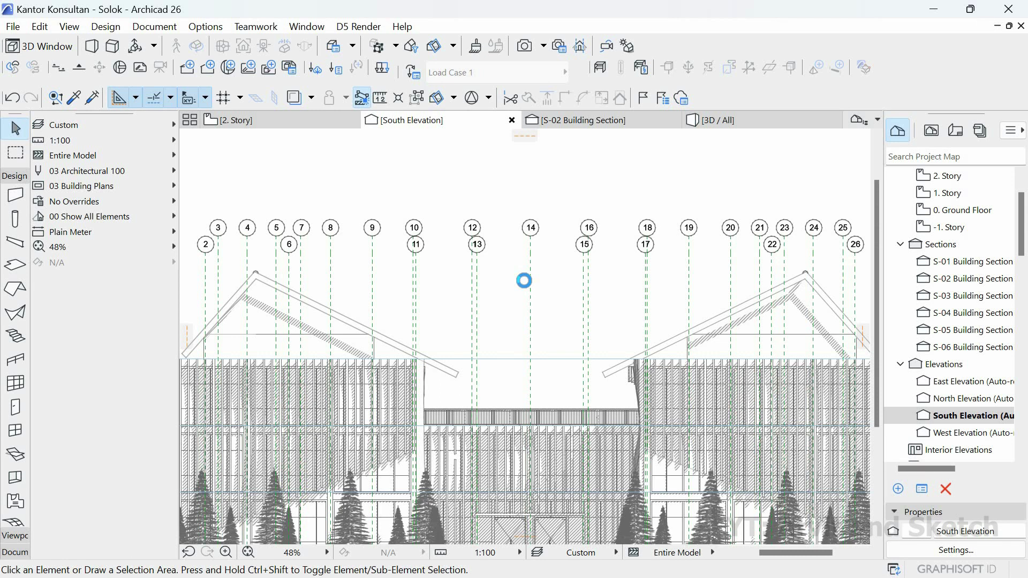
scroll(523, 281, down, 4)
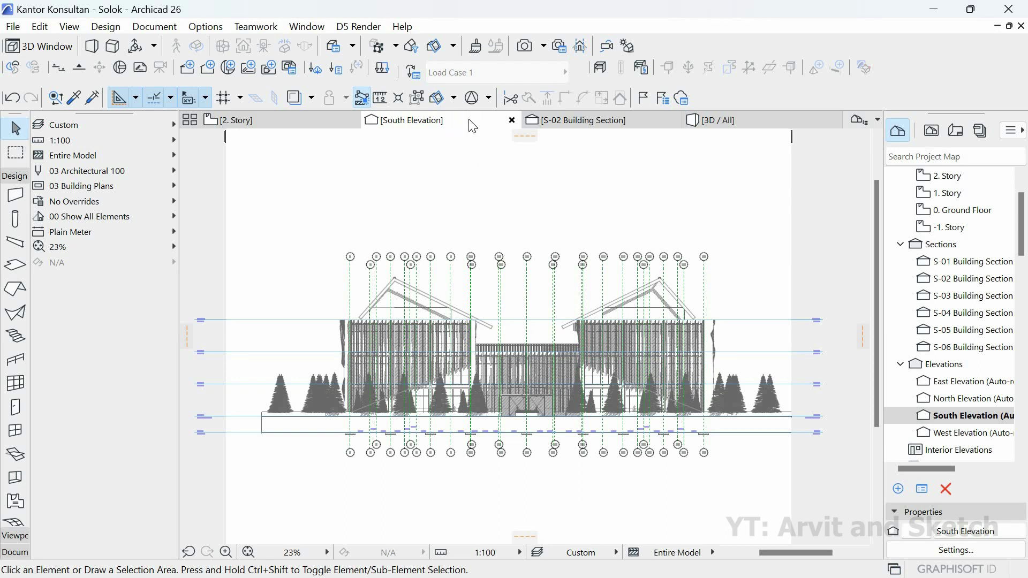
right_click(469, 120)
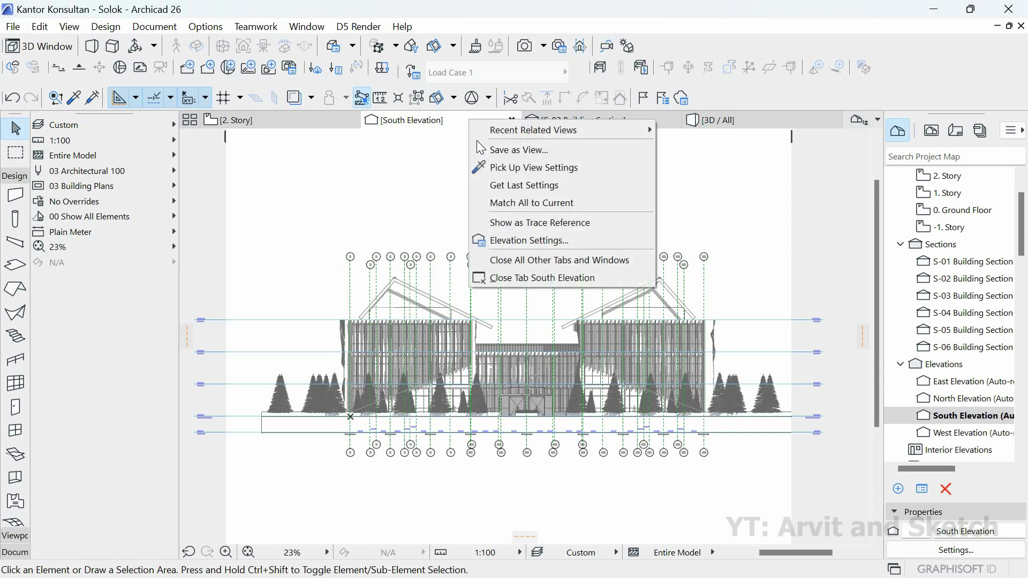
click(522, 240)
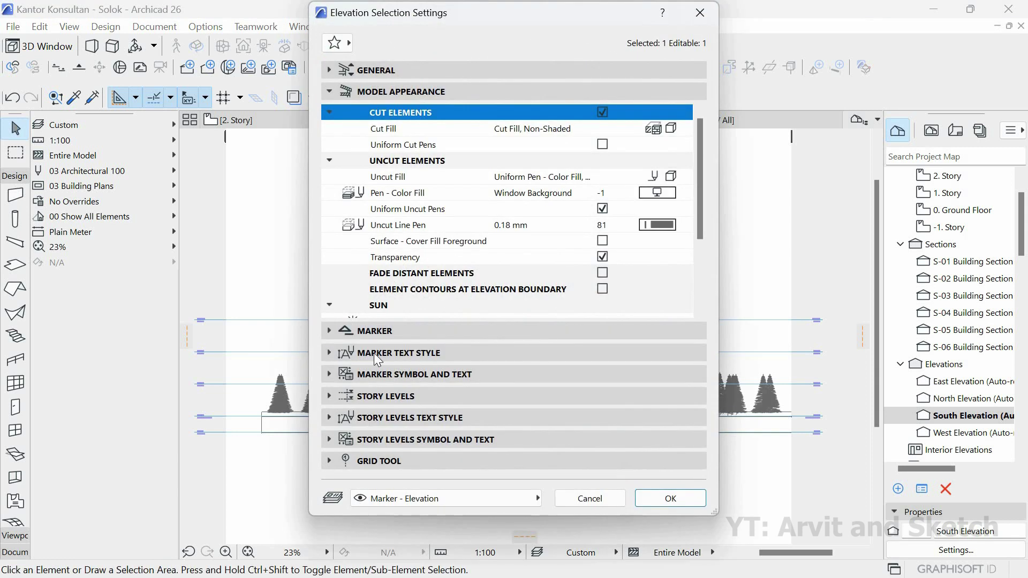
scroll(700, 238, down, 5)
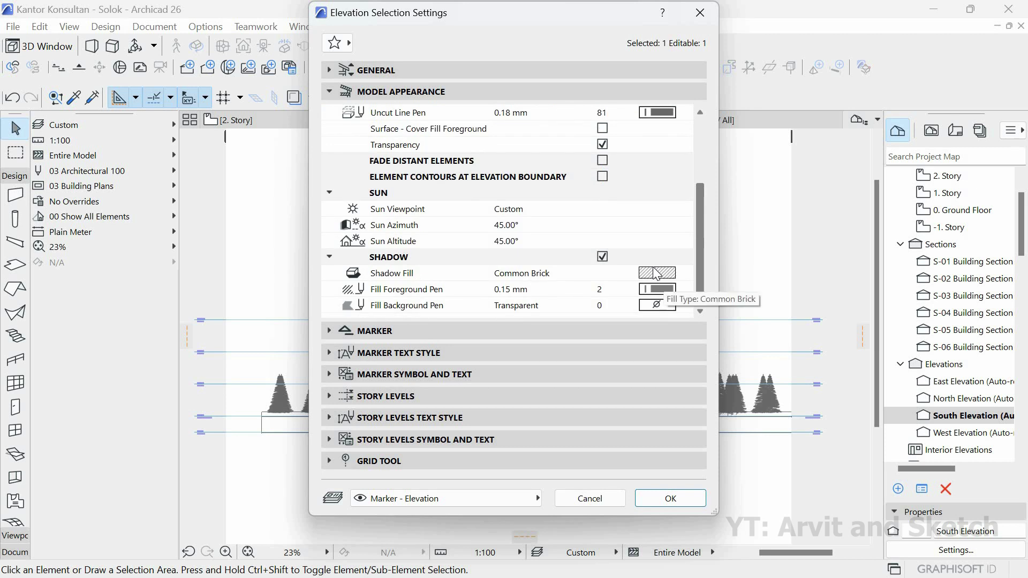
click(657, 274)
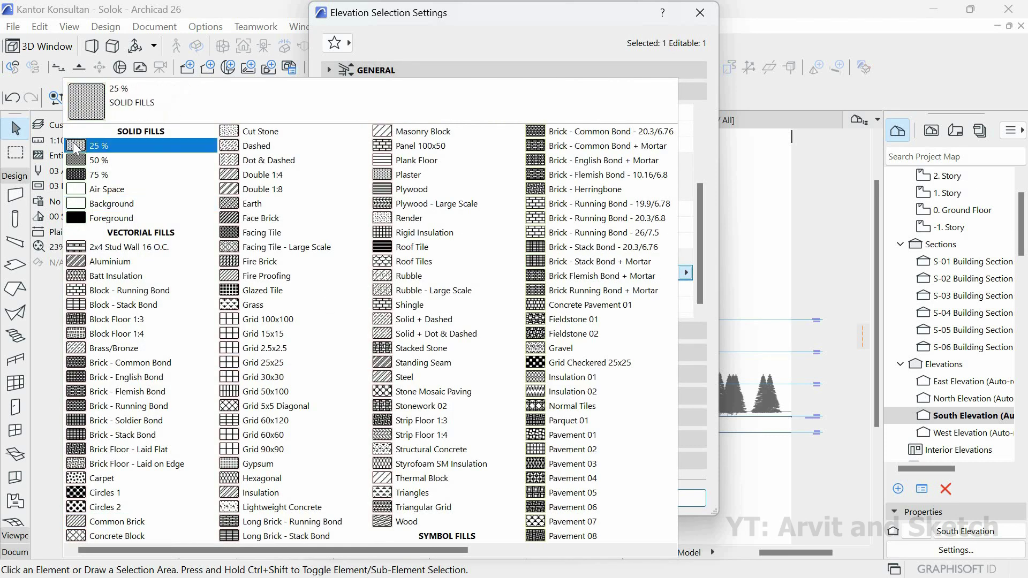
click(99, 146)
click(682, 502)
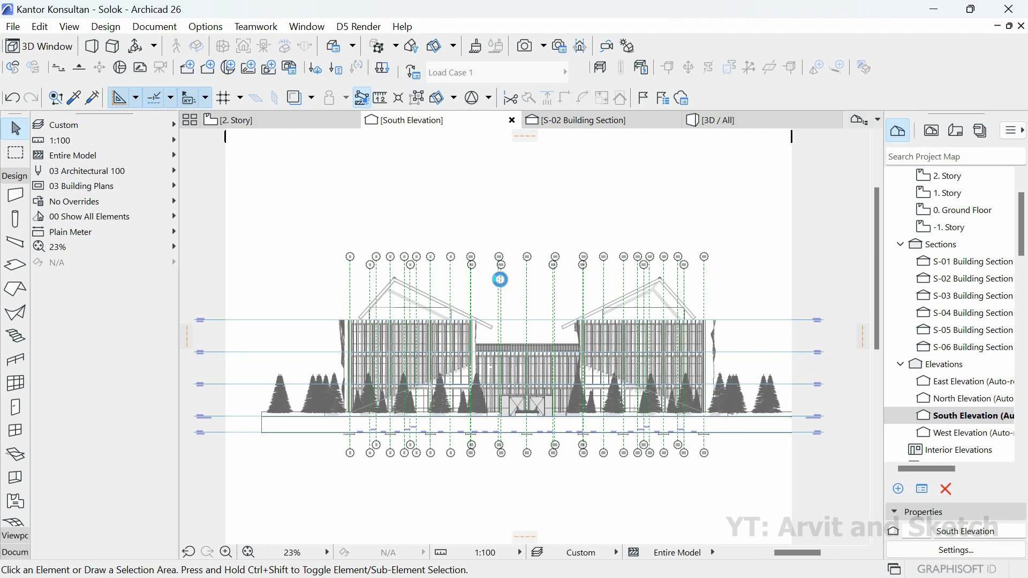
- Stagger upper grid marker 11 toward 12, and marker 17 toward 16 with staggering about 40 and stagger distance about -134
scroll(511, 278, up, 5)
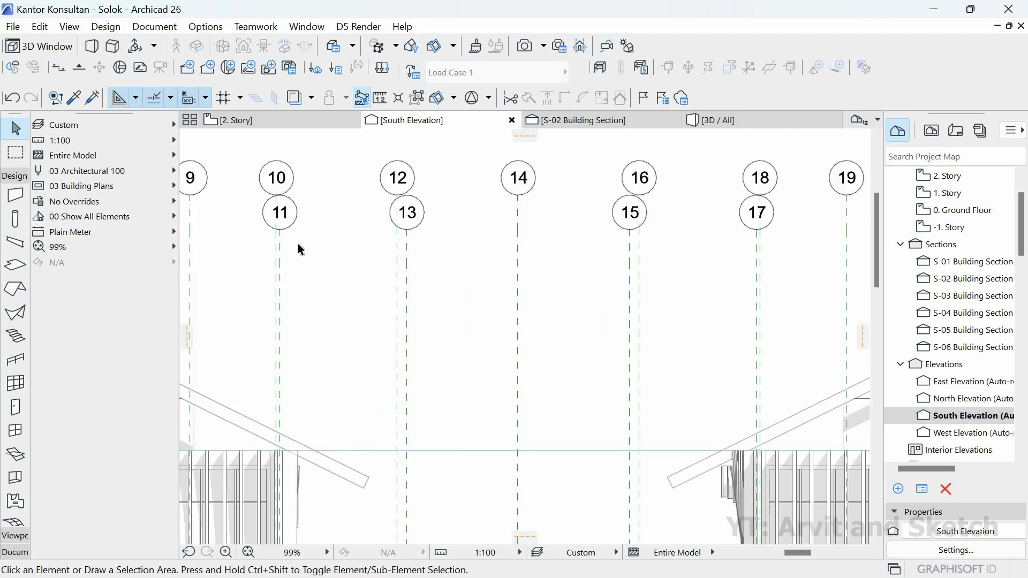
click(279, 241)
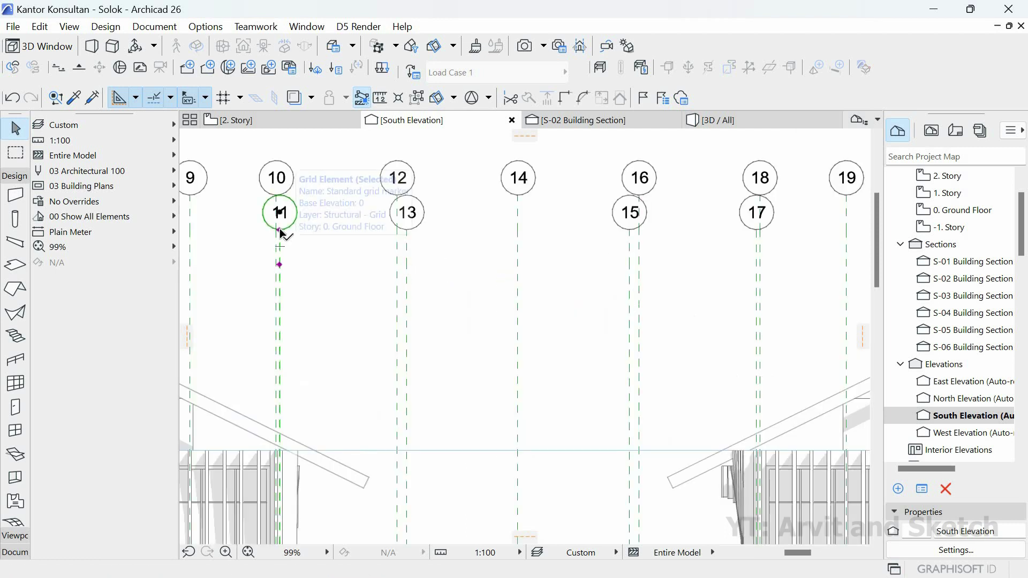
click(280, 264)
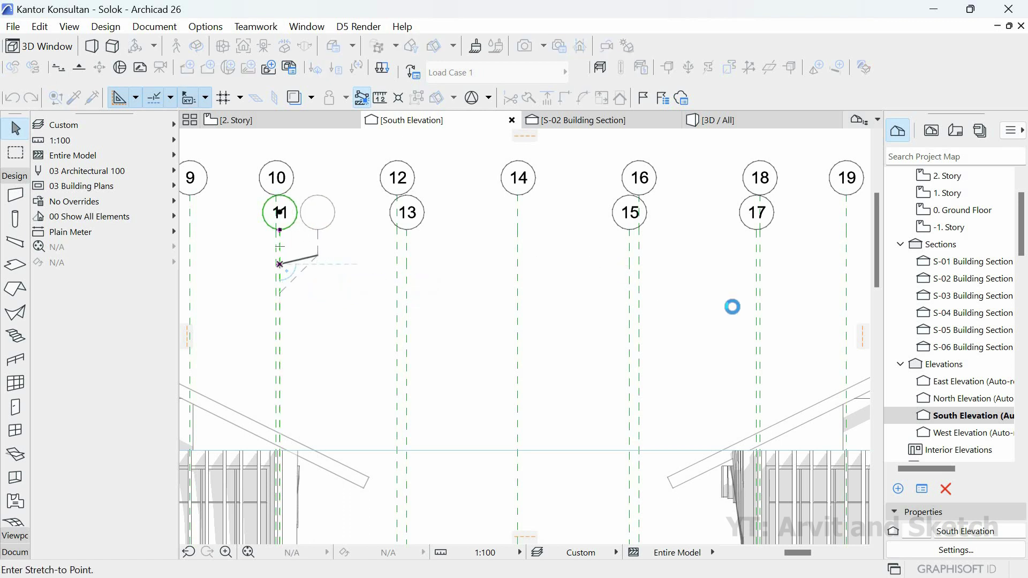
click(757, 294)
click(757, 233)
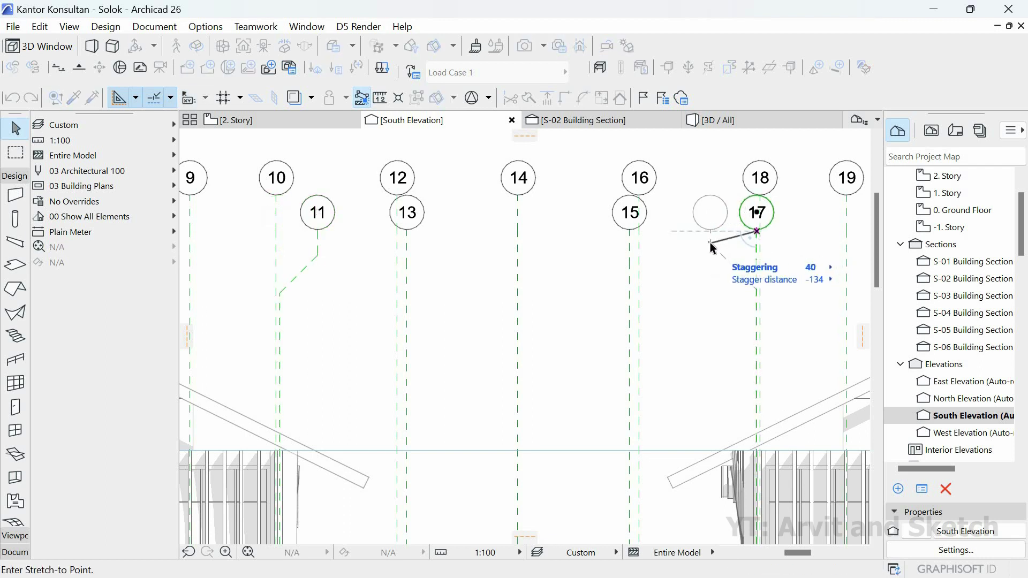
click(710, 242)
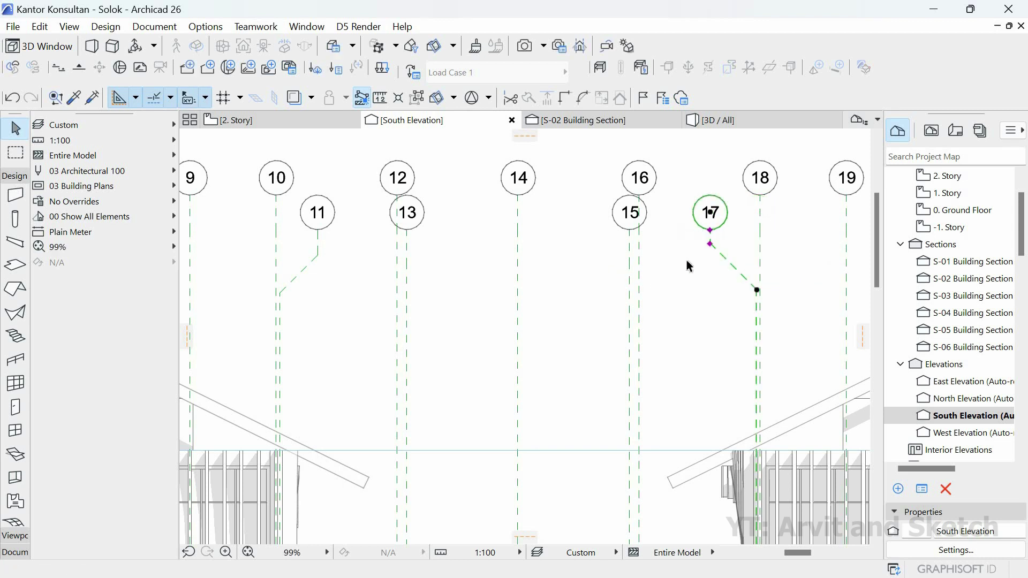
- Stagger upper grid markers 15 and 13 toward marker 14 with staggering 100 and stagger distances of about -115 and 87
click(628, 264)
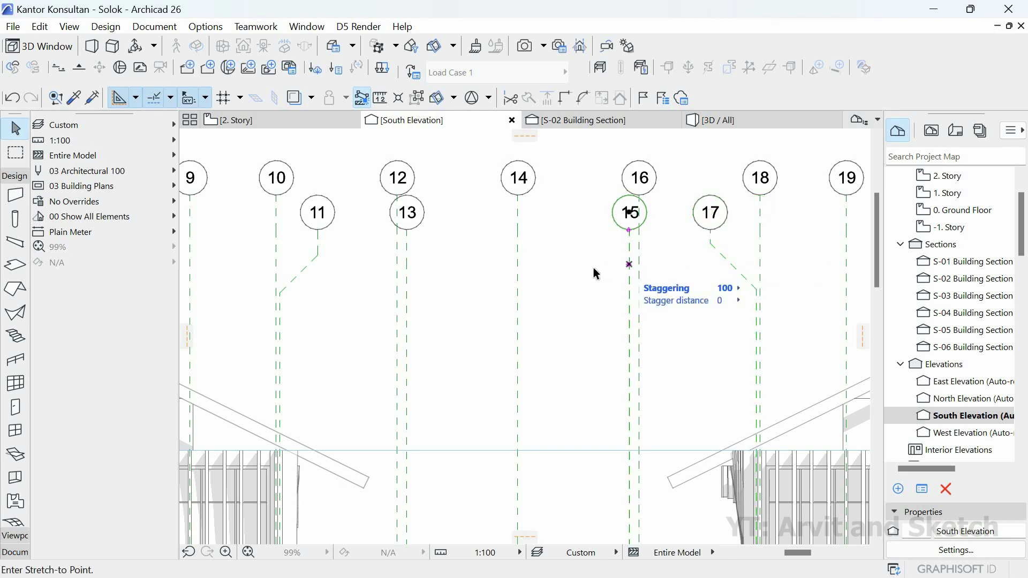
text(1)
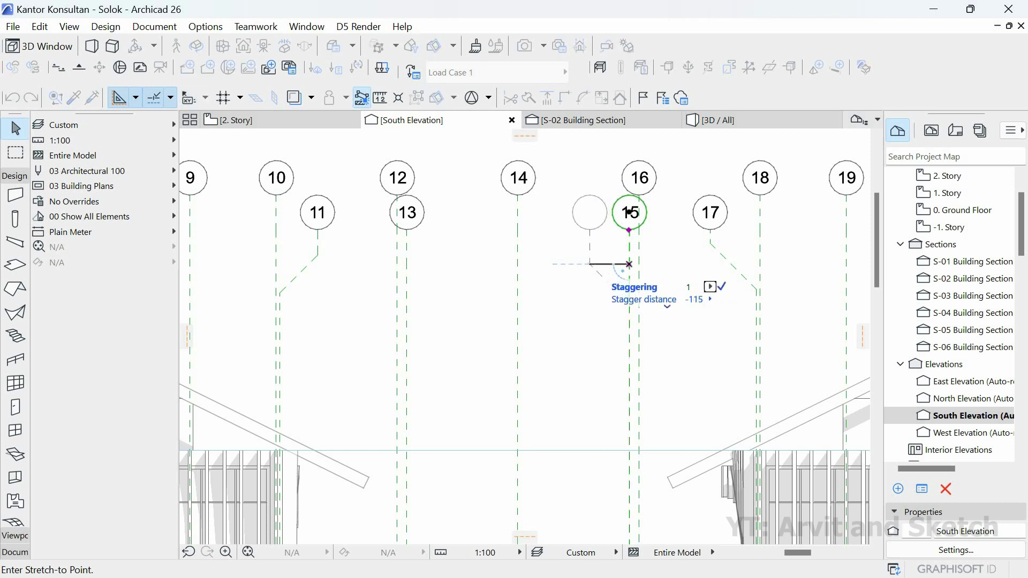
key(Return)
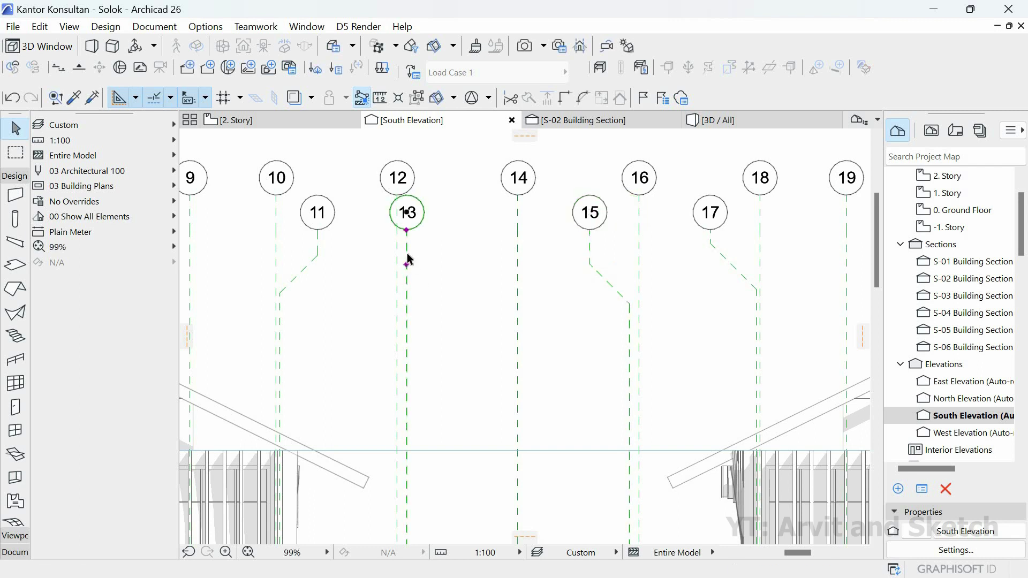
click(406, 264)
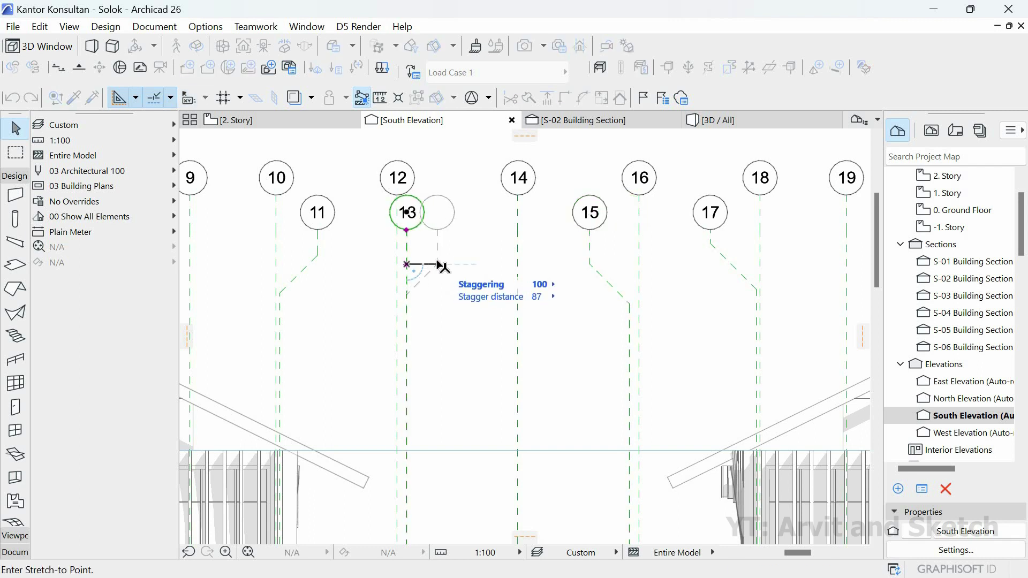
text(100)
key(Return)
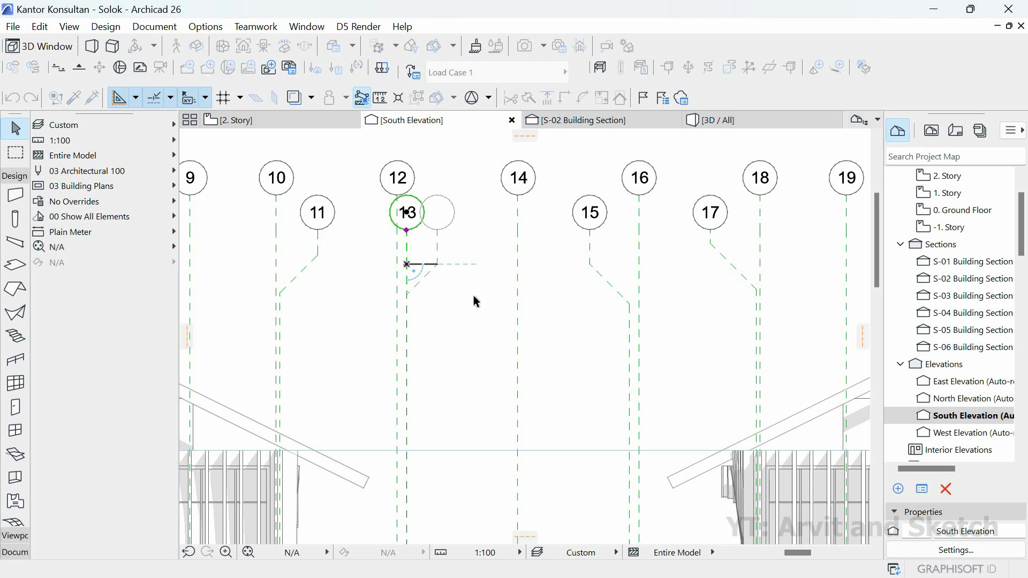
- Delete the diagonal line crossing the façade between grids 1 and 10 behind the pine trees
scroll(475, 292, down, 1)
scroll(471, 252, down, 2)
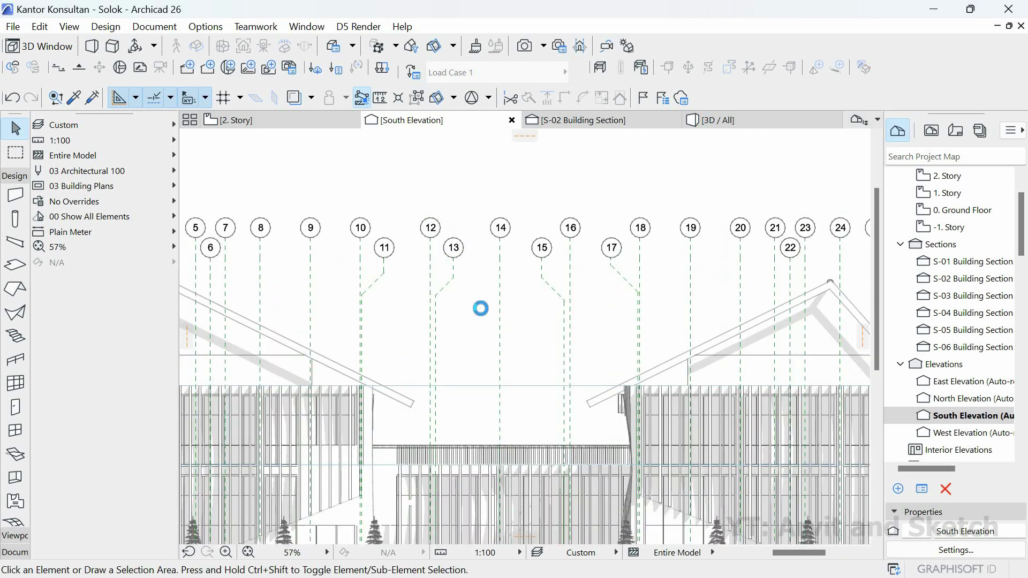
scroll(551, 272, down, 1)
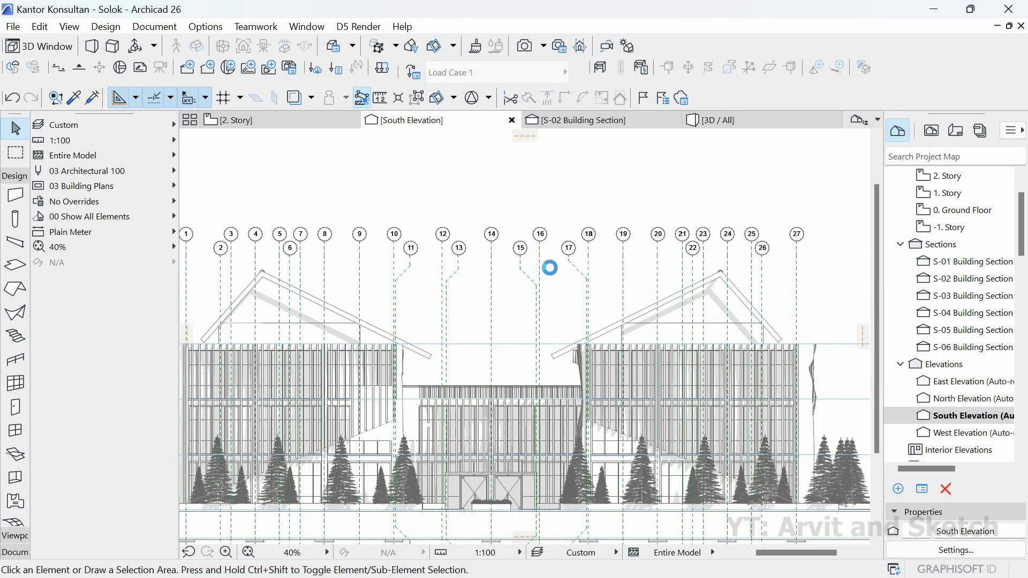
scroll(549, 272, down, 2)
click(250, 554)
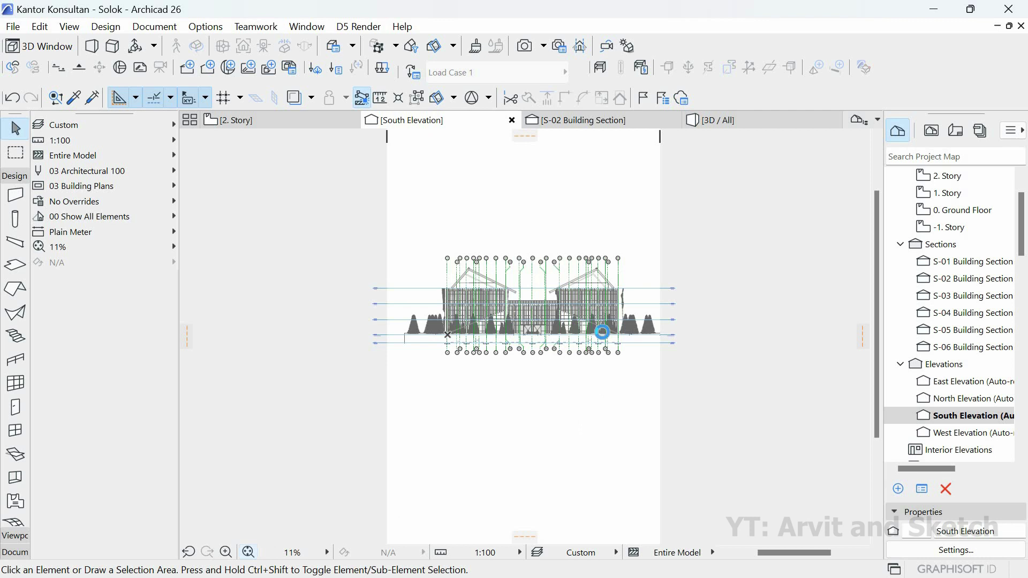
scroll(601, 333, up, 2)
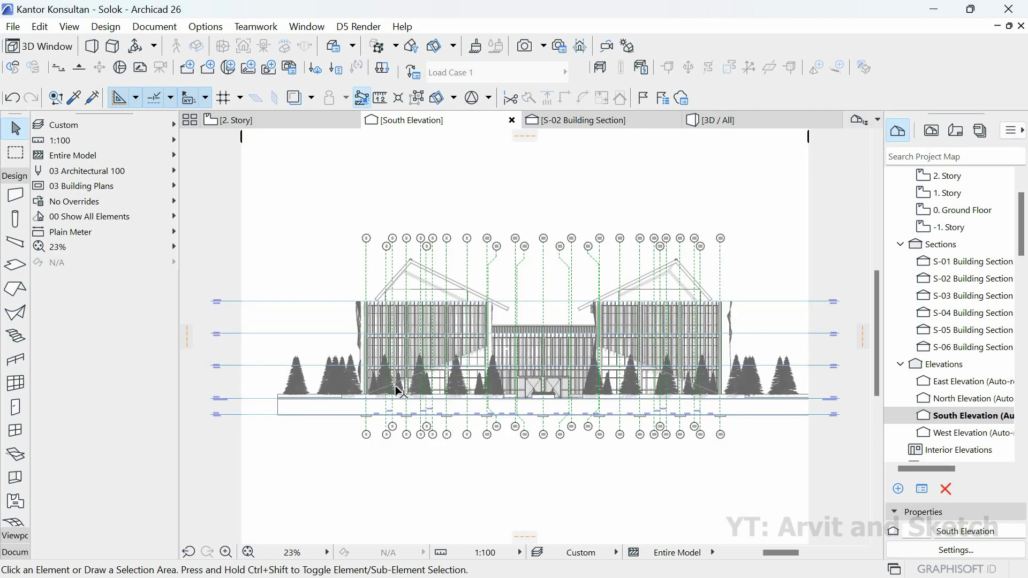
scroll(399, 389, up, 5)
scroll(436, 368, up, 1)
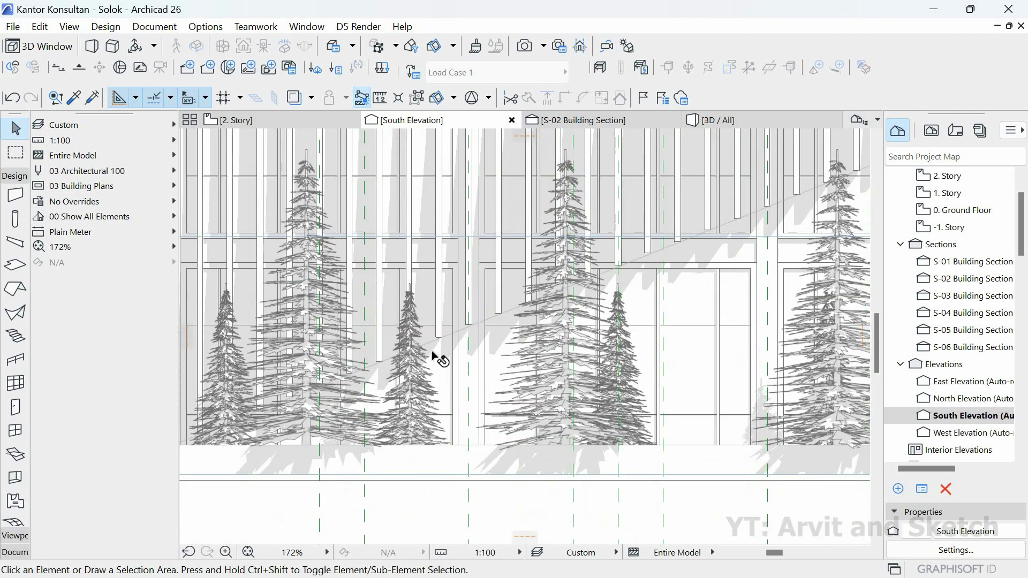
click(417, 412)
key(Delete)
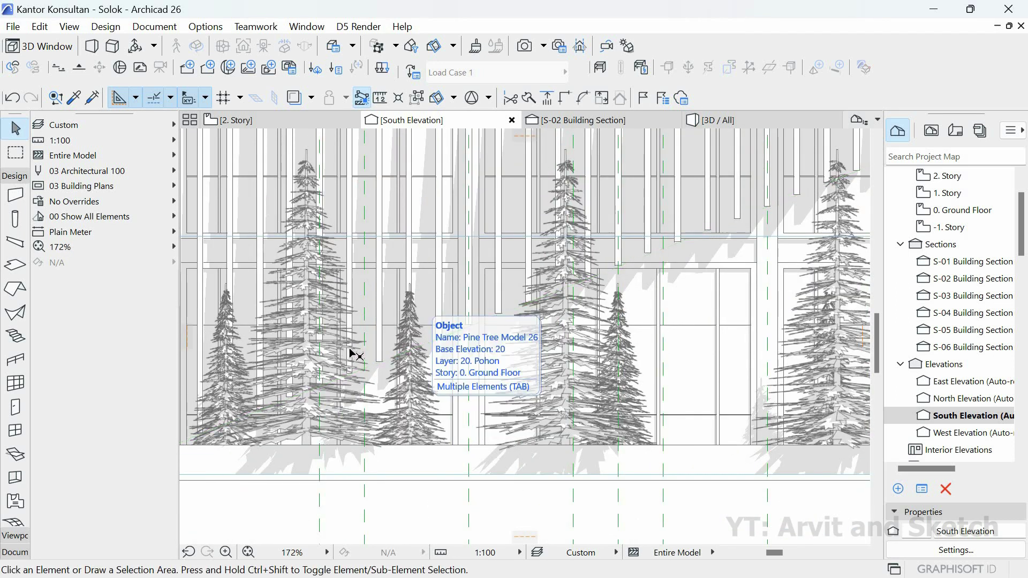
scroll(360, 354, down, 2)
scroll(368, 355, down, 6)
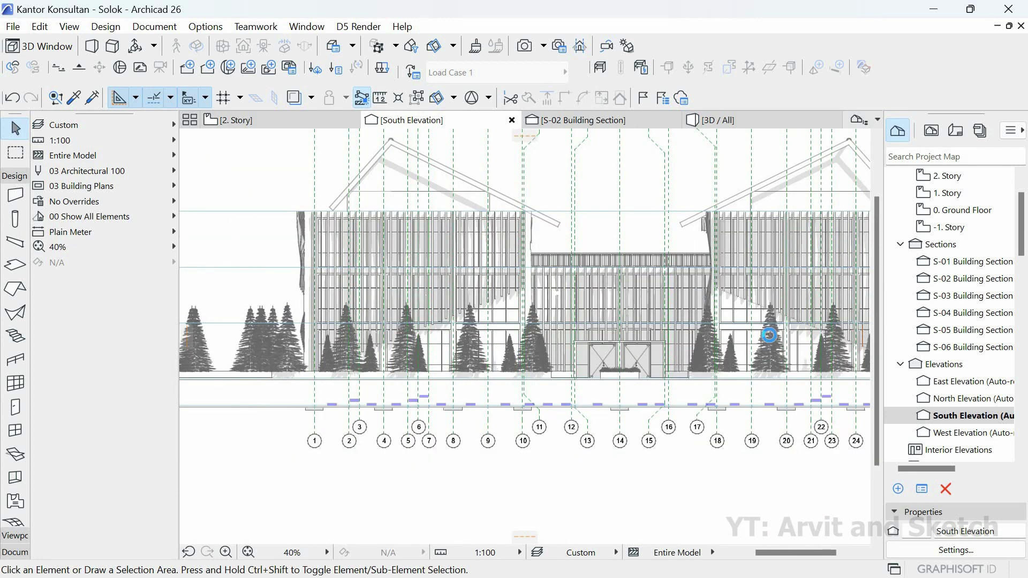
scroll(627, 339, down, 4)
scroll(605, 343, up, 4)
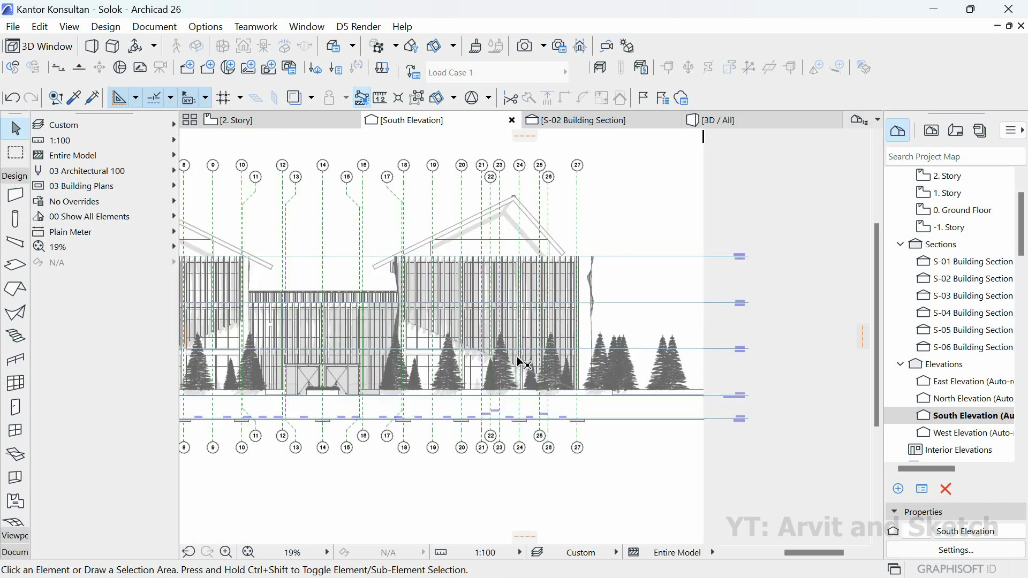
scroll(459, 362, up, 3)
scroll(380, 448, up, 2)
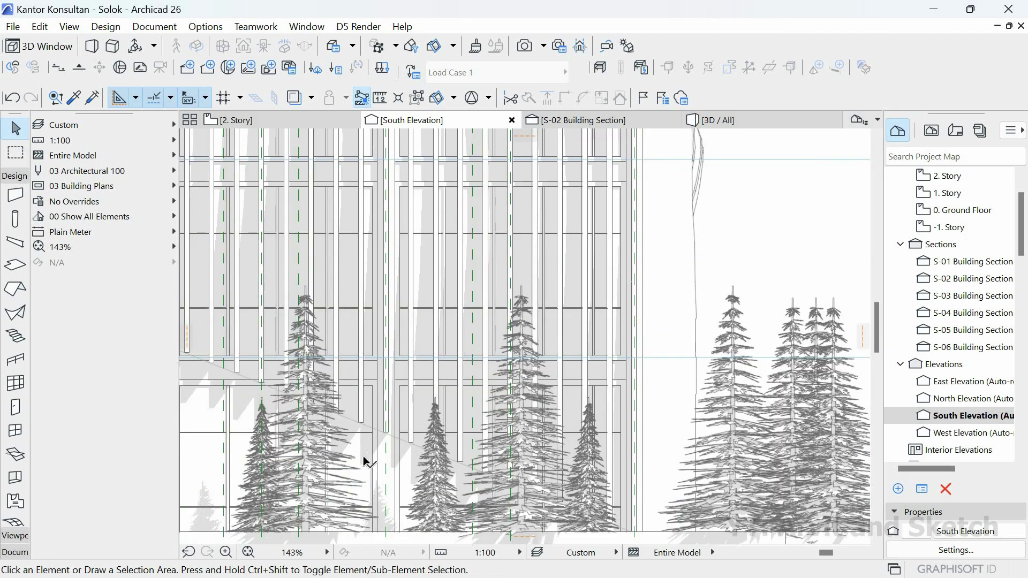
scroll(370, 463, up, 2)
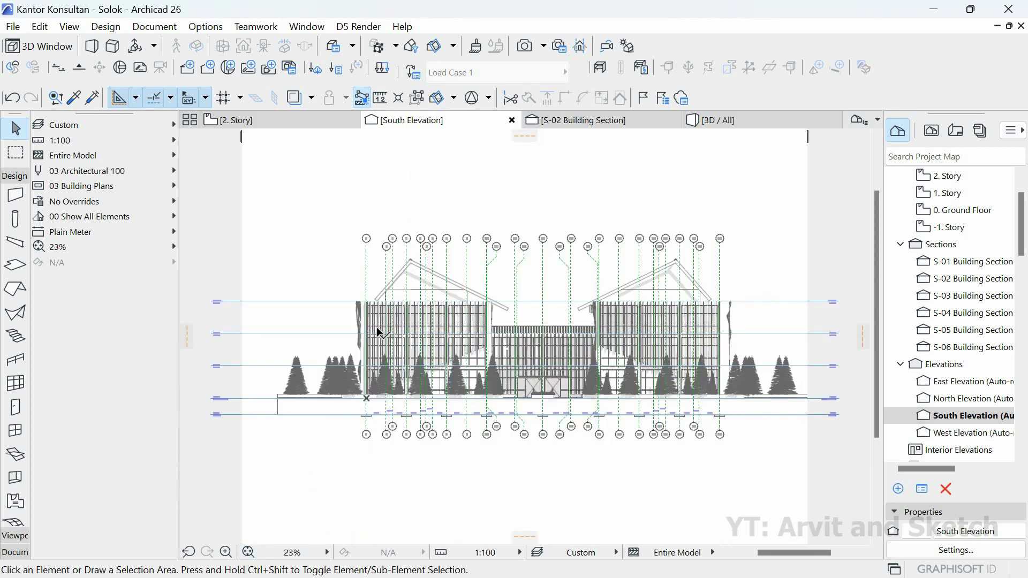
- Open the Ground Floor plan, followed by the East Elevation drawing
click(294, 118)
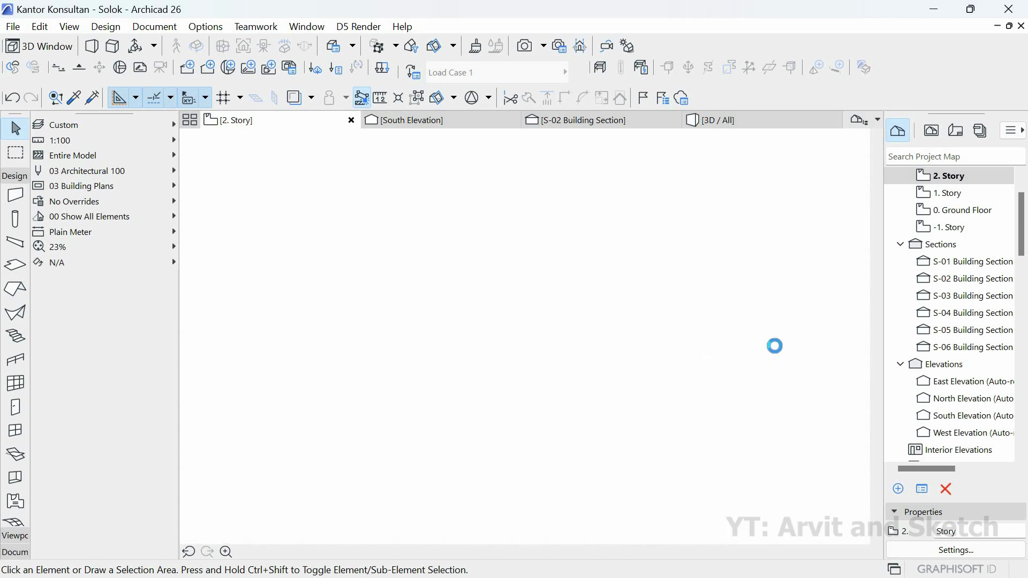
double_click(956, 212)
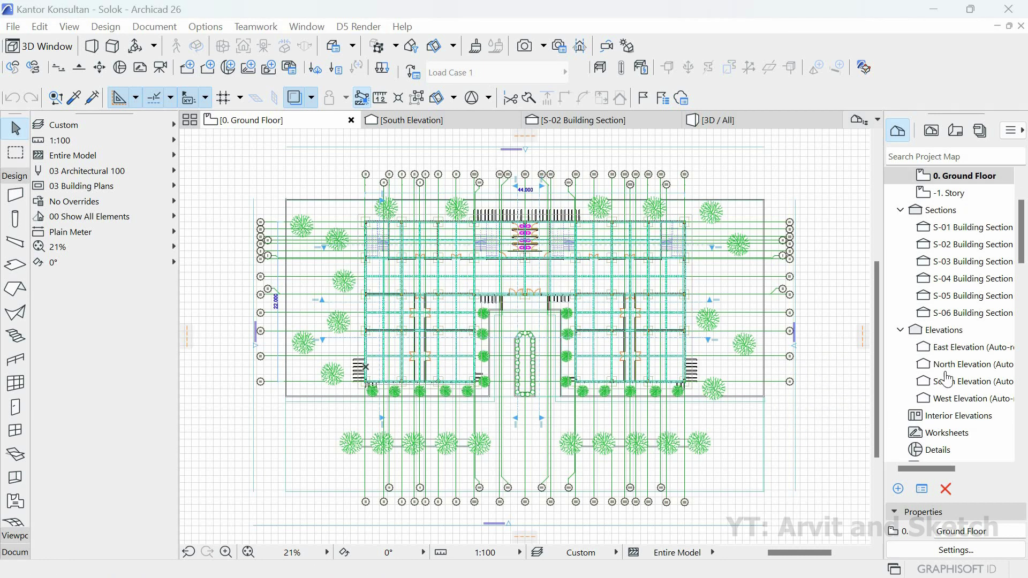
double_click(958, 349)
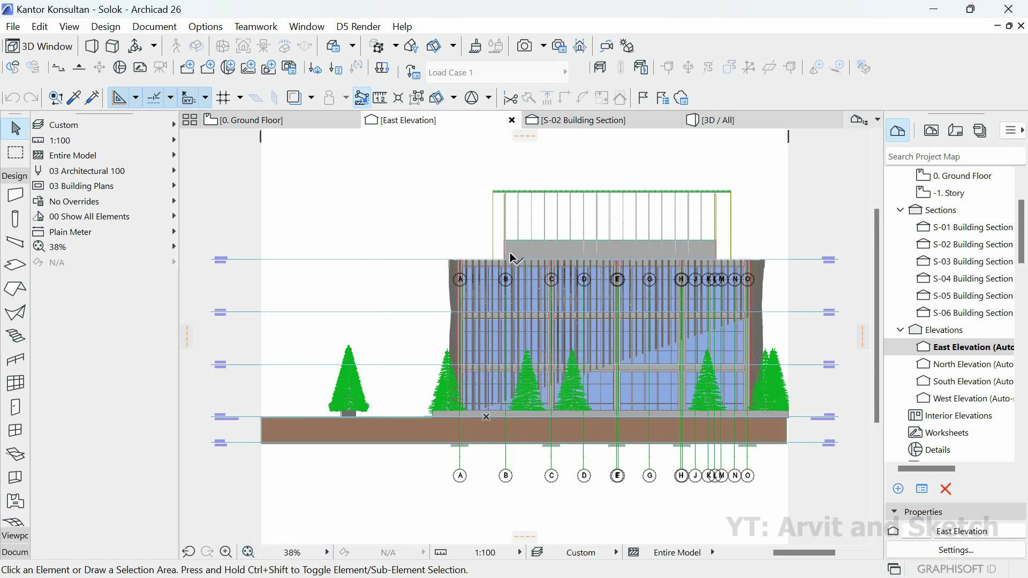
- Show all hidden layers in the East Elevation, including the one holding the roof covering
scroll(533, 169, up, 3)
mouse_move(514, 205)
middle_down()
mouse_move(501, 218)
mouse_move(516, 220)
middle_up()
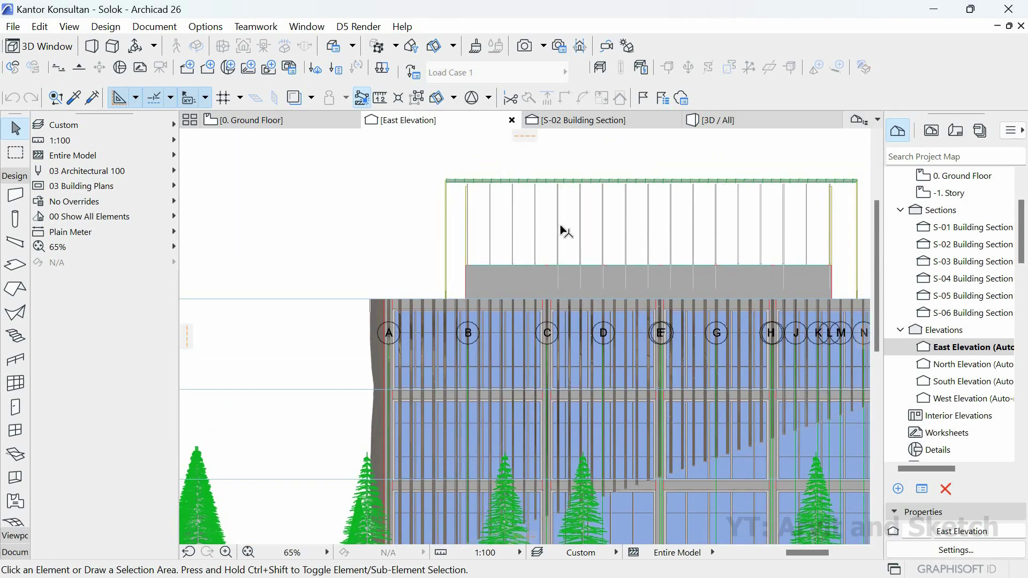
scroll(562, 231, up, 4)
scroll(388, 334, down, 2)
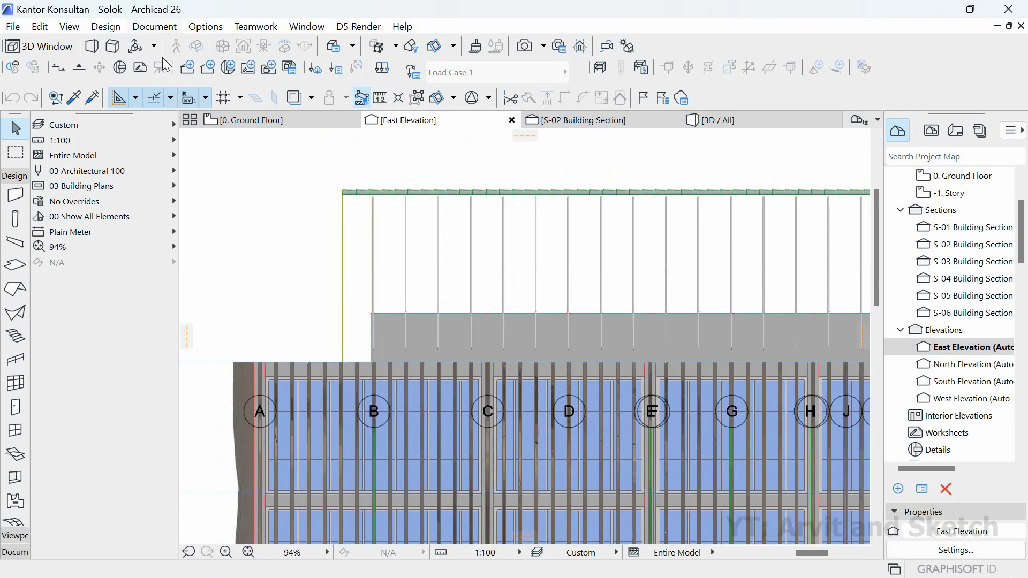
click(154, 27)
mouse_move(161, 63)
click(375, 82)
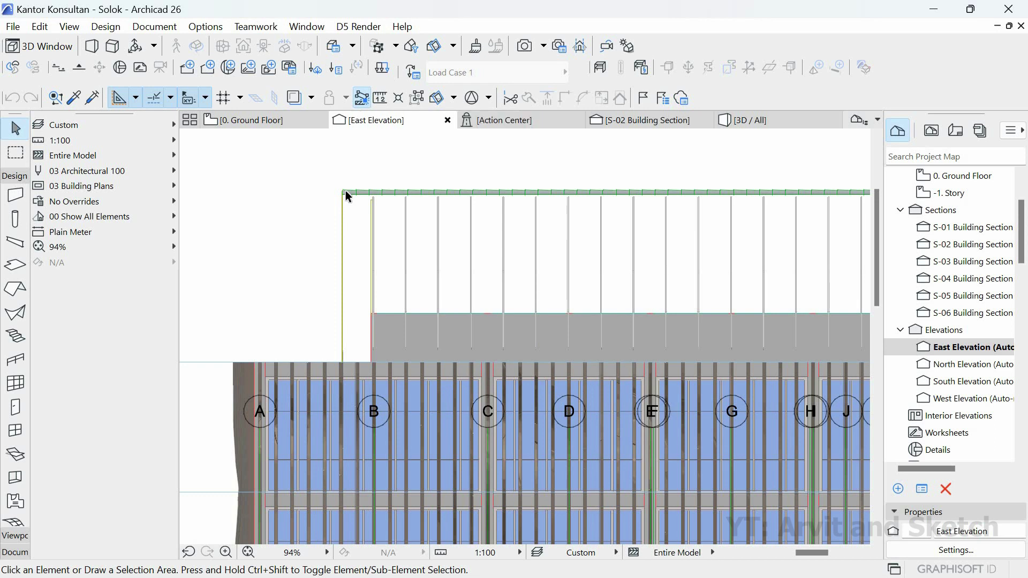
- Hide the layer of the large morph that covers the east façade
right_click(297, 312)
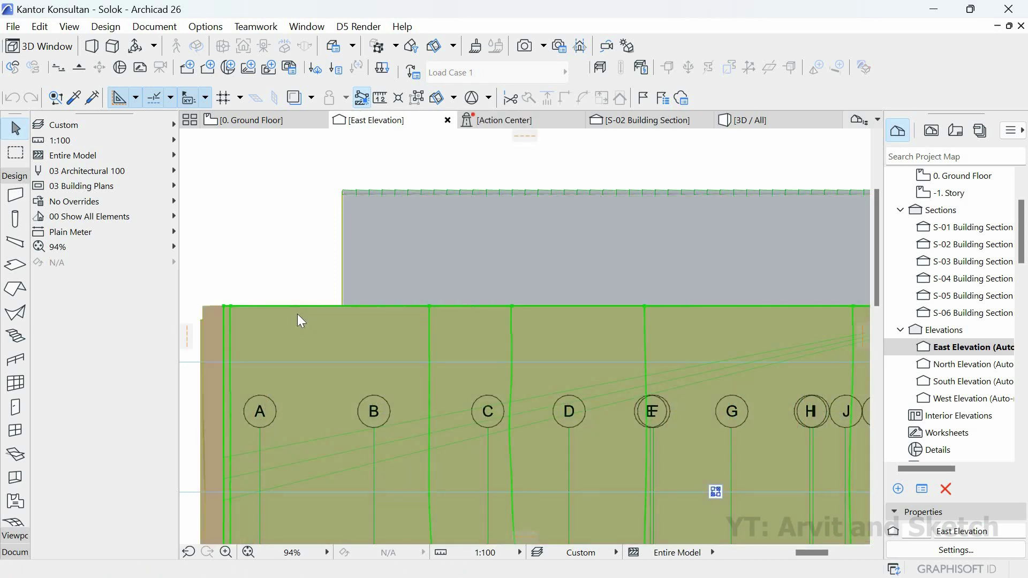
mouse_move(333, 363)
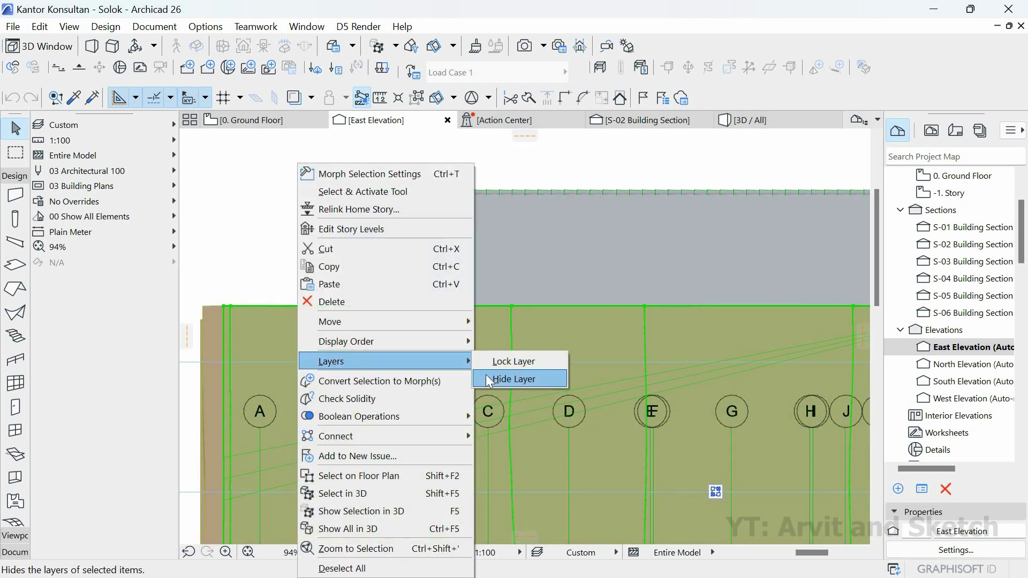
click(488, 376)
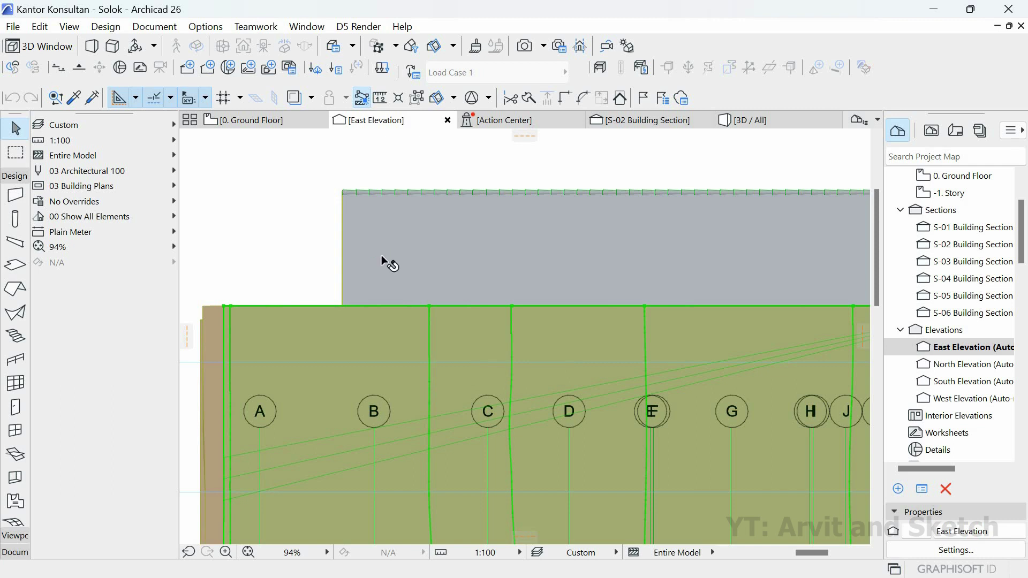
- Delete the diagonal line running along the lower ends of the façade's vertical slats
scroll(303, 269, down, 1)
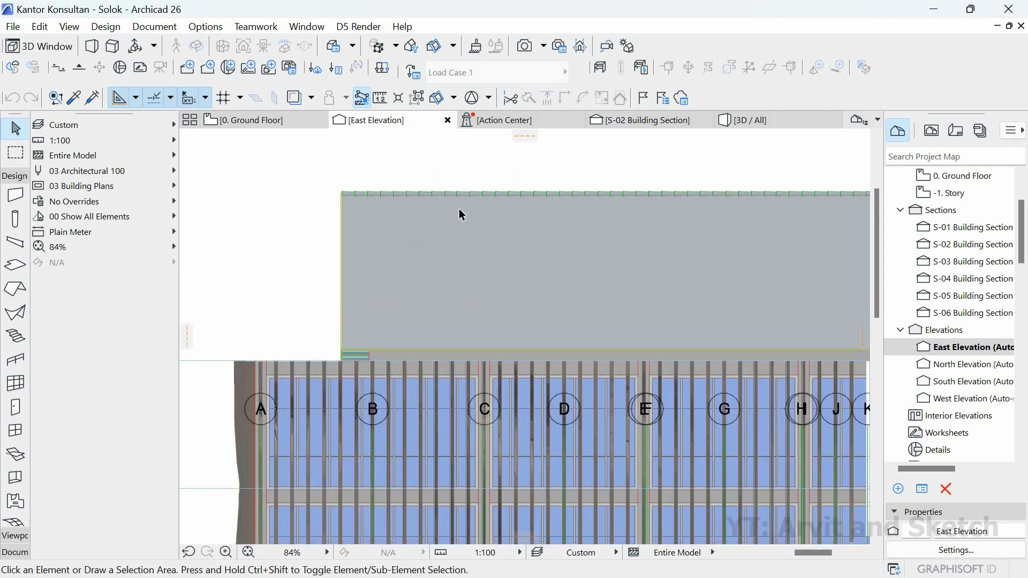
scroll(505, 485, up, 5)
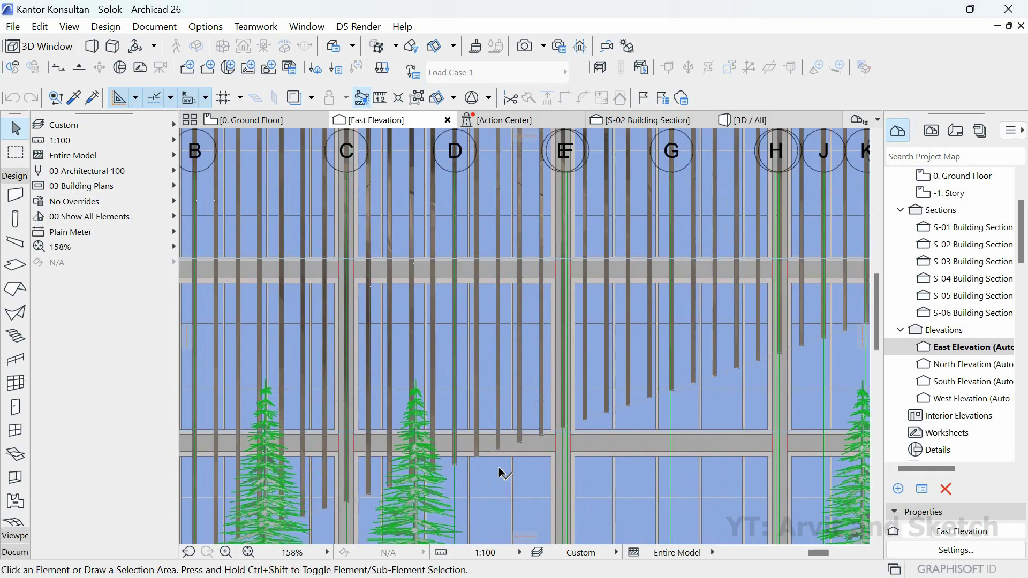
scroll(499, 472, up, 4)
click(520, 400)
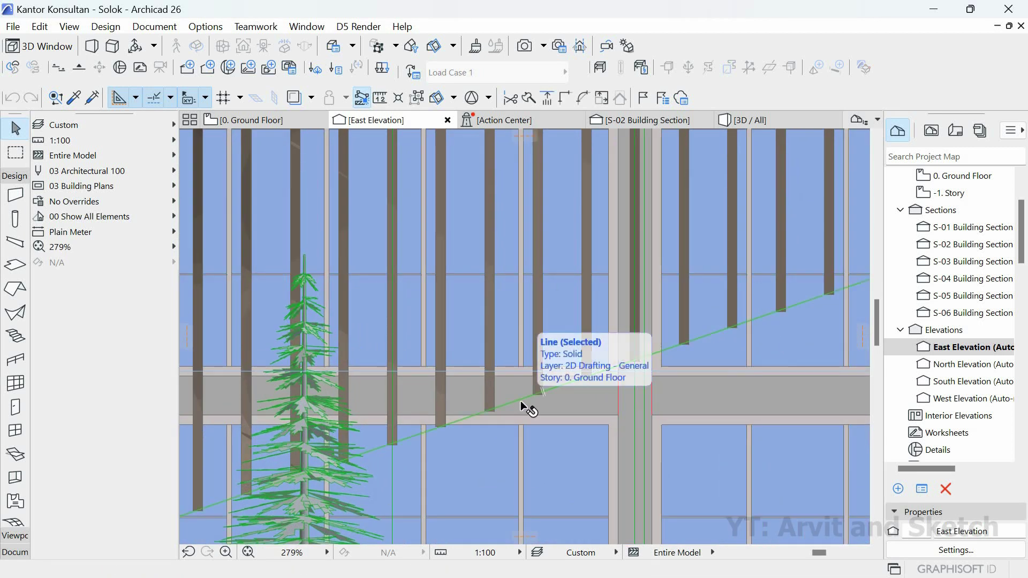
- Stretch the upper marker of grid A vertically until it sits above the roof
scroll(527, 434, down, 15)
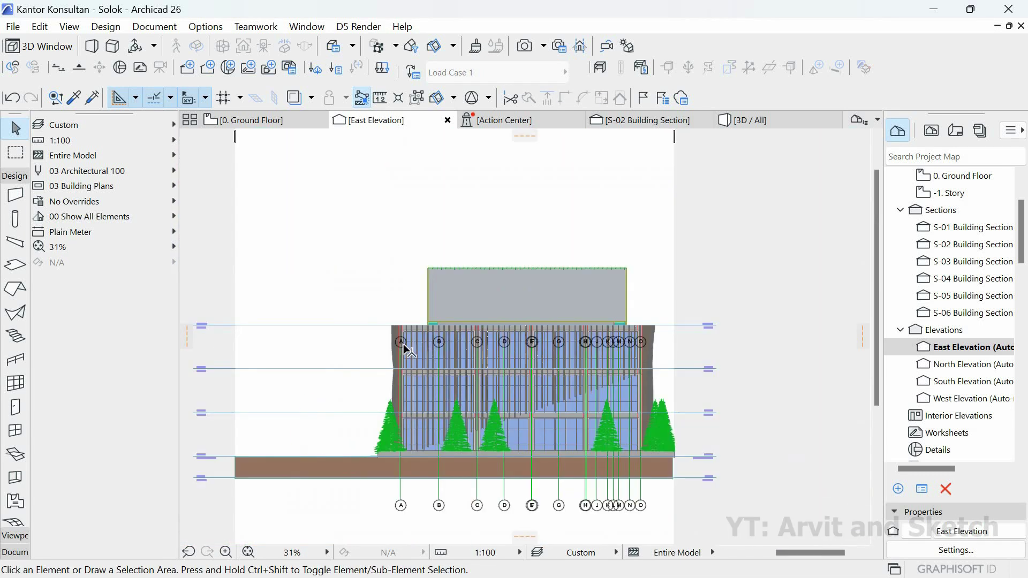
scroll(385, 356, up, 10)
click(362, 355)
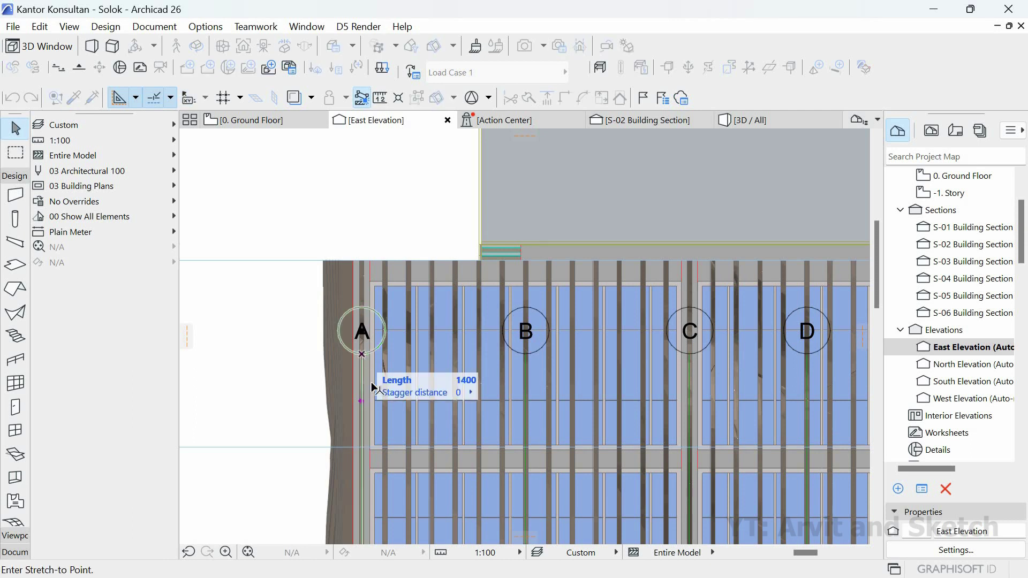
scroll(370, 284, down, 8)
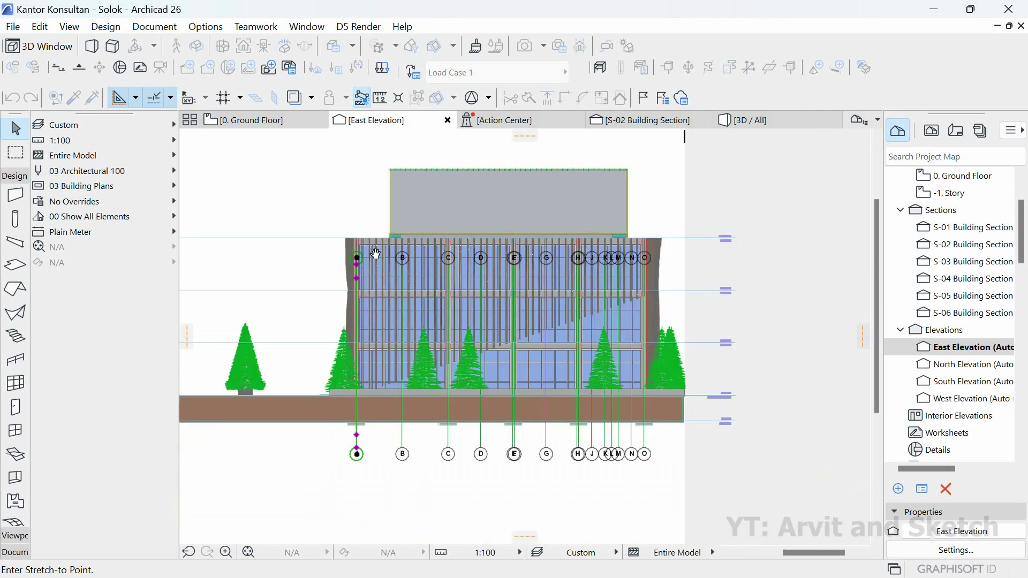
middle_drag(375, 254, 365, 304)
click(396, 352)
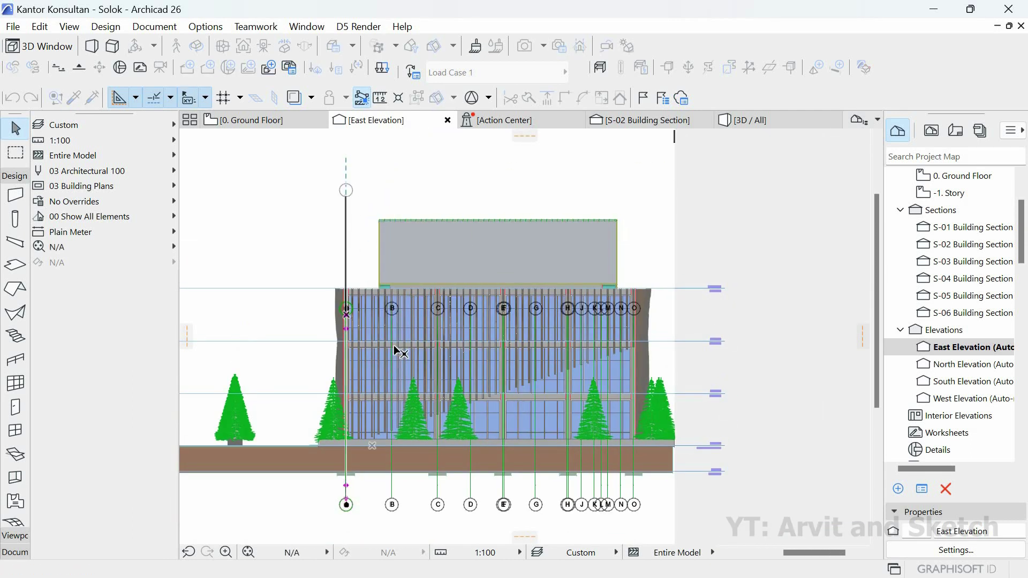
- Extend the upper marker of grid B straight up above the roof, level with marker A
scroll(385, 377, up, 5)
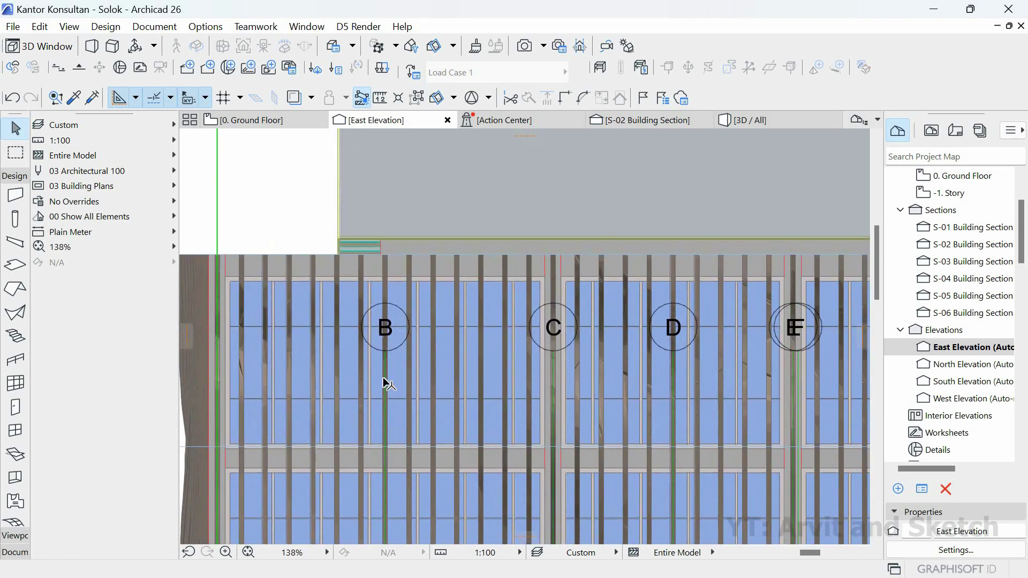
scroll(385, 375, up, 2)
click(386, 359)
scroll(386, 359, down, 8)
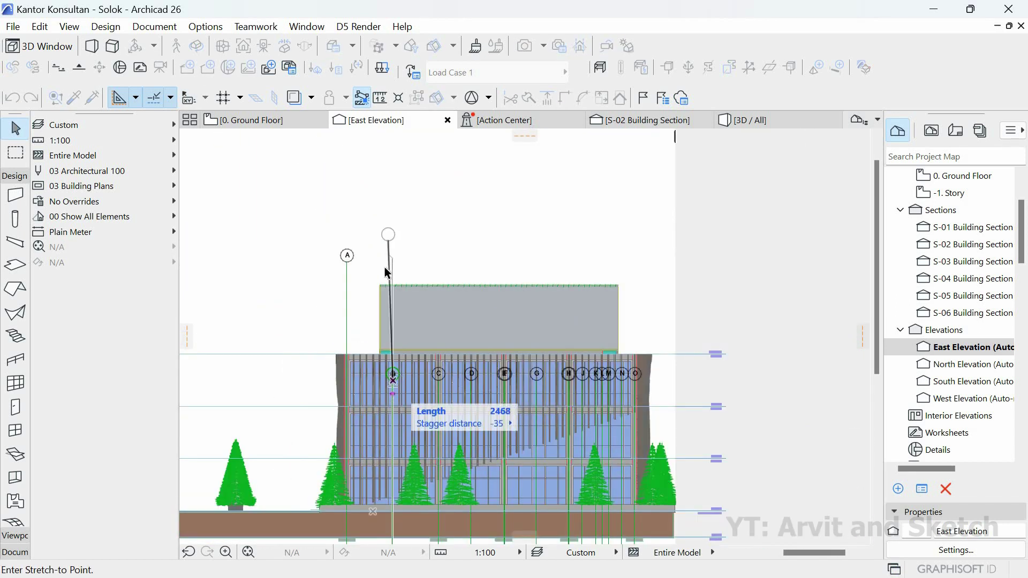
click(393, 256)
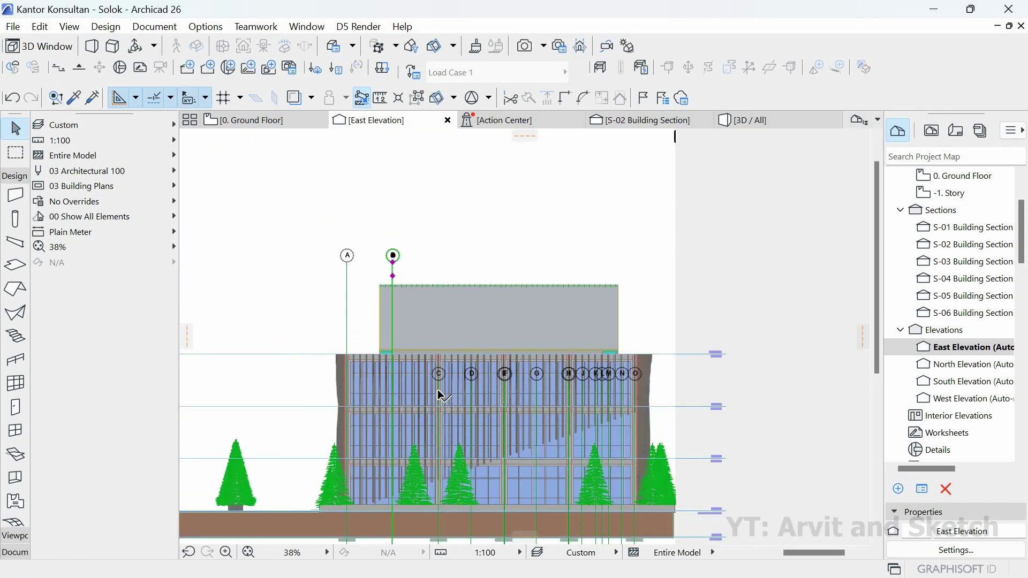
- Extend the upper marker of grid C straight up above the roof, level with marker B
scroll(431, 370, up, 6)
click(429, 339)
click(429, 337)
scroll(448, 397, down, 5)
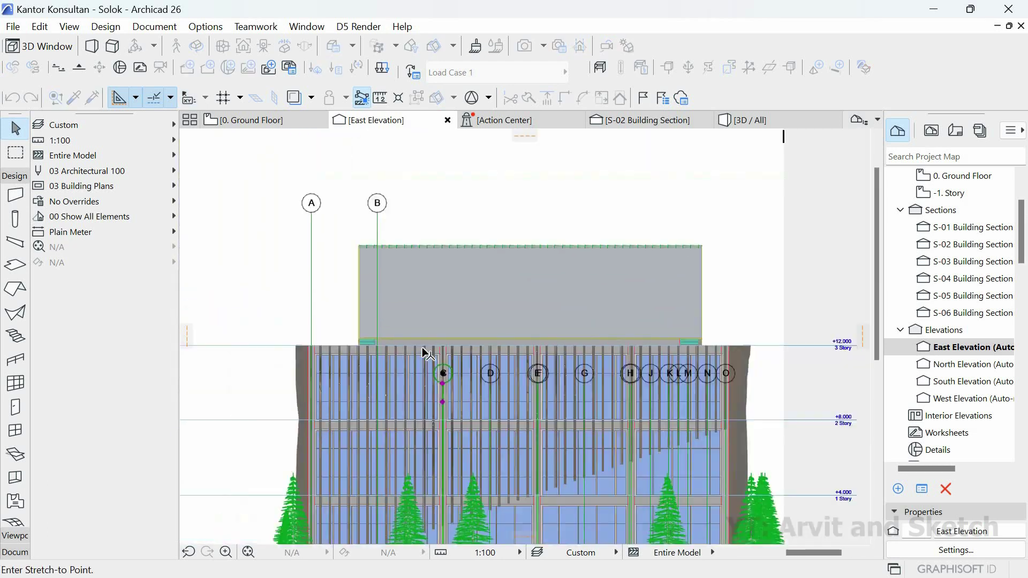
scroll(427, 353, down, 2)
click(444, 235)
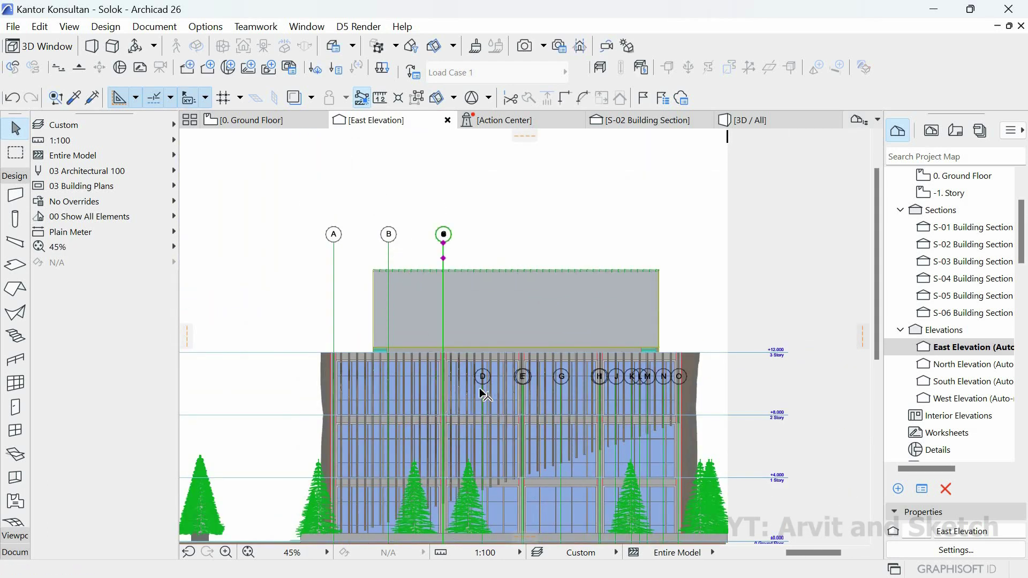
- Extend the upper marker of grid D straight up above the roof, level with marker C
scroll(484, 395, up, 6)
click(464, 377)
click(464, 381)
scroll(464, 407, down, 6)
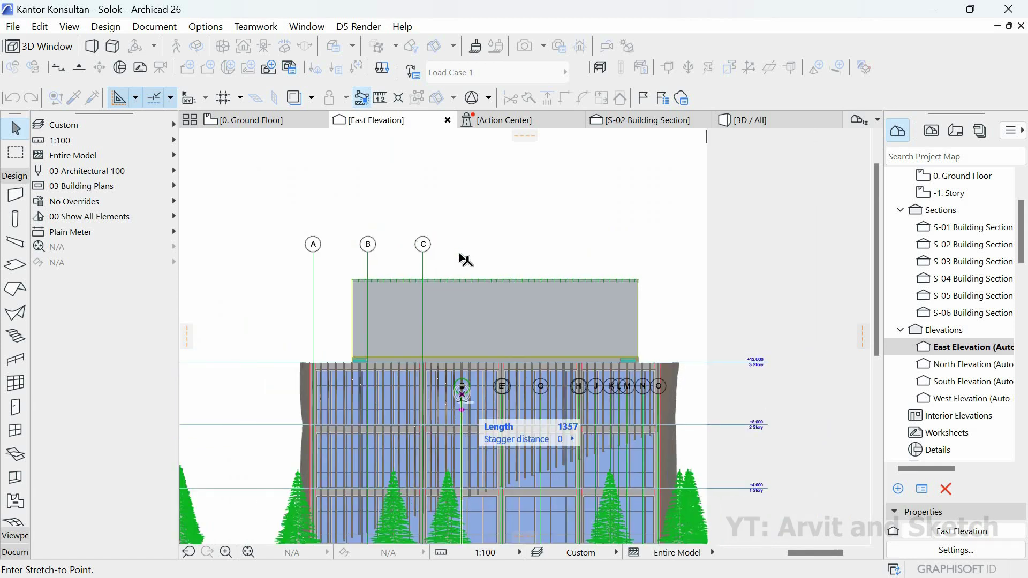
click(461, 241)
- Extend the upper marker of grid E straight up above the roof, level with marker D
scroll(501, 417, up, 6)
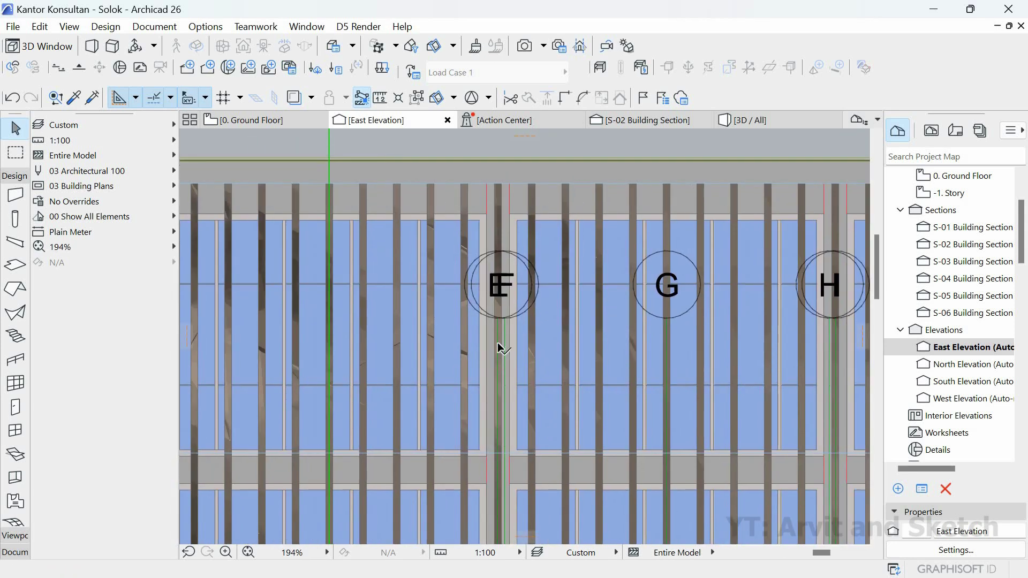
click(497, 319)
click(497, 319)
scroll(488, 424, down, 6)
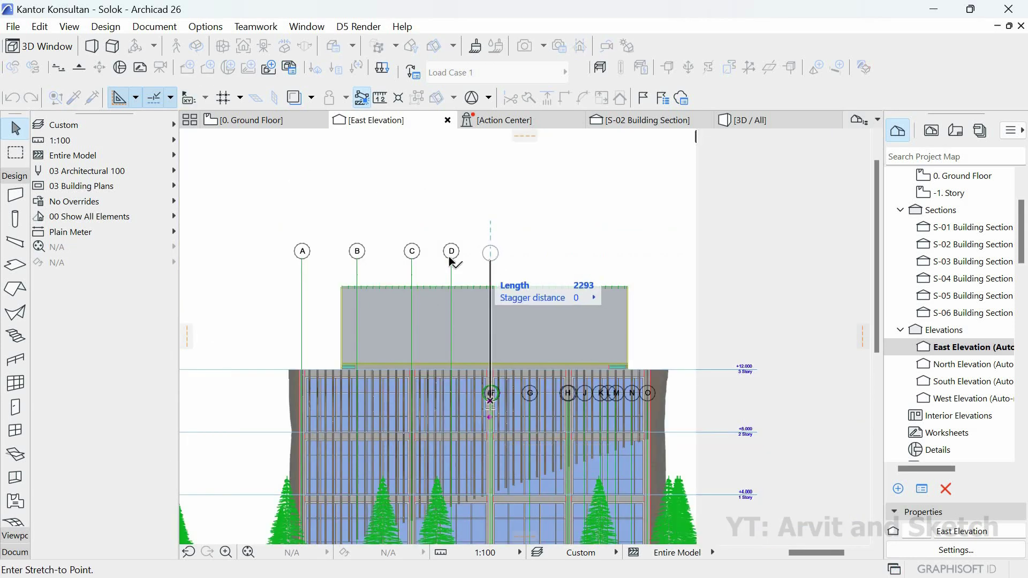
click(451, 261)
- Extend the upper marker of grid F to just beneath marker E, with length about 2206 and stagger distance about -10
scroll(490, 395, up, 8)
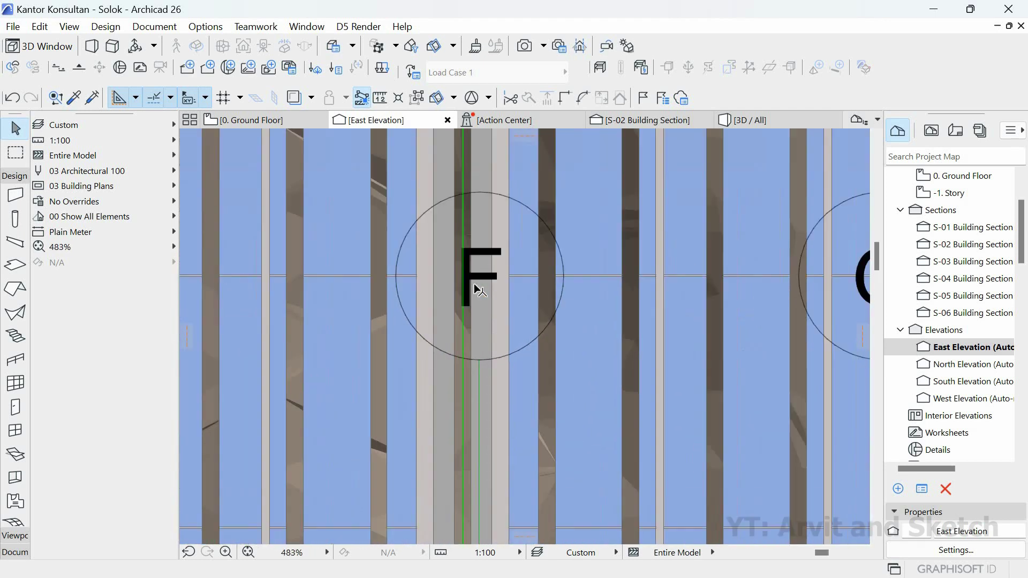
click(480, 355)
click(481, 359)
click(480, 360)
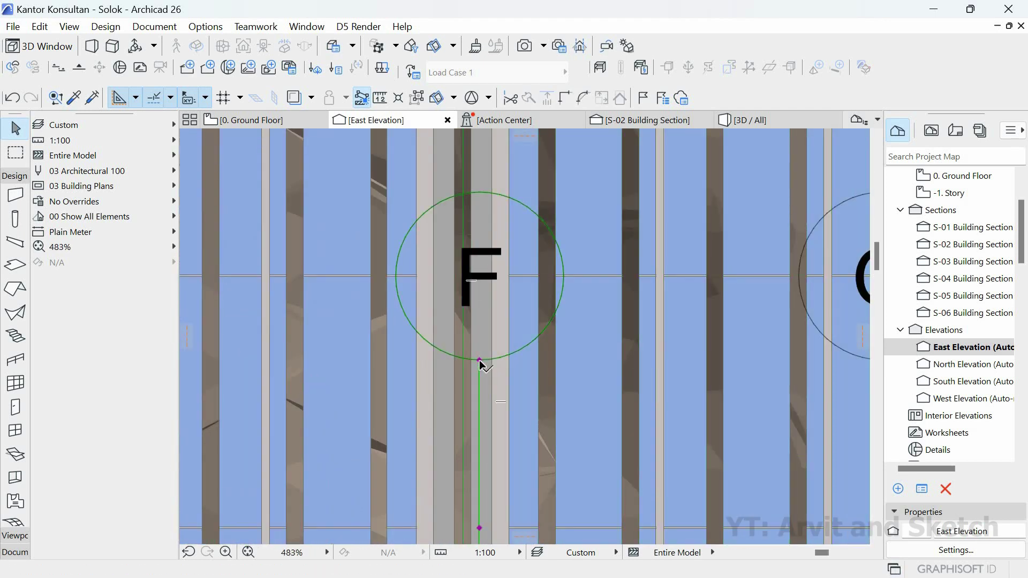
click(480, 360)
scroll(464, 411, down, 8)
middle_drag(474, 349, 474, 292)
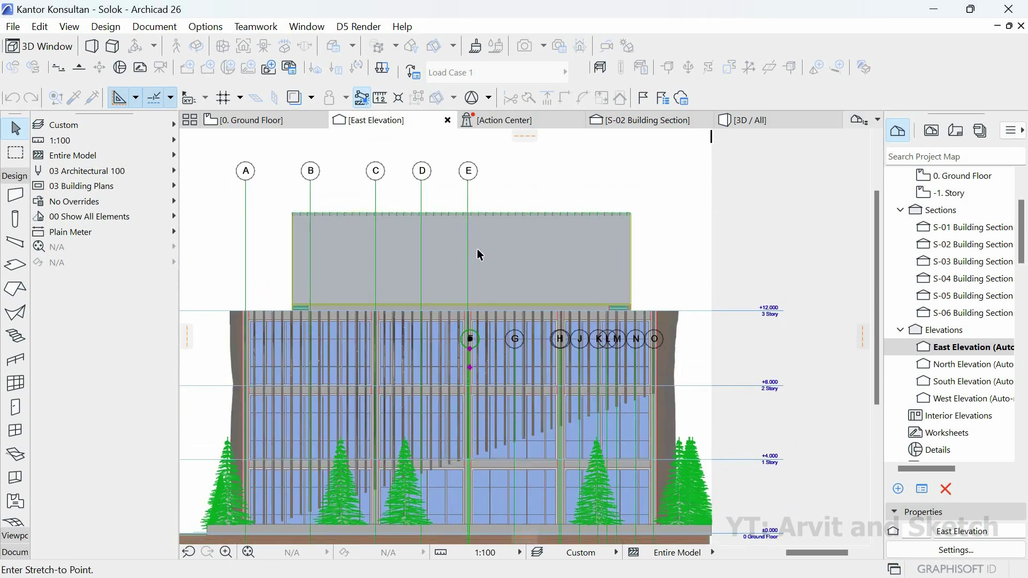
scroll(477, 248, down, 4)
scroll(478, 232, up, 5)
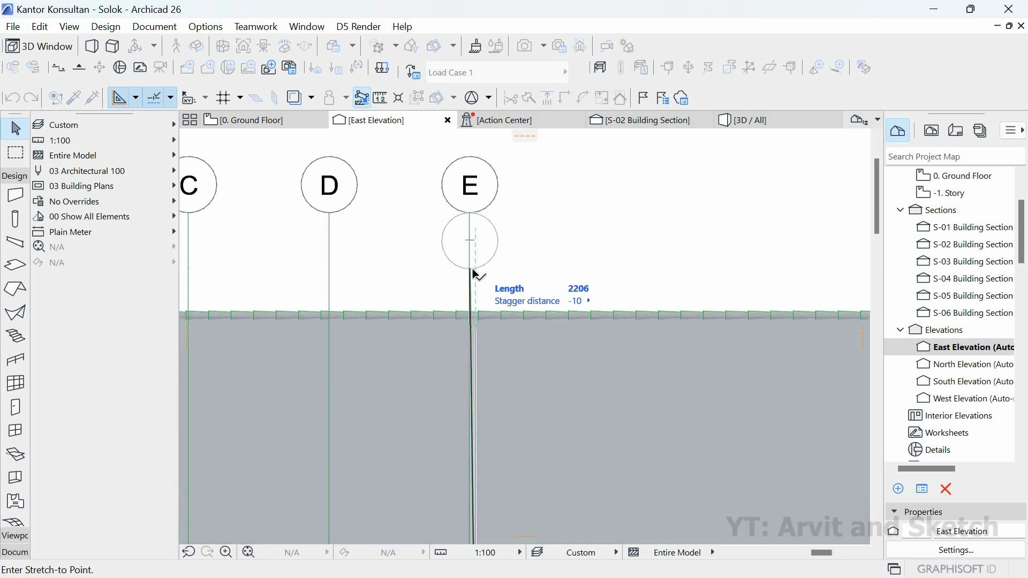
click(475, 276)
- Stagger grid marker F away from E toward G with staggering 0 and a stagger distance of about 80
click(469, 325)
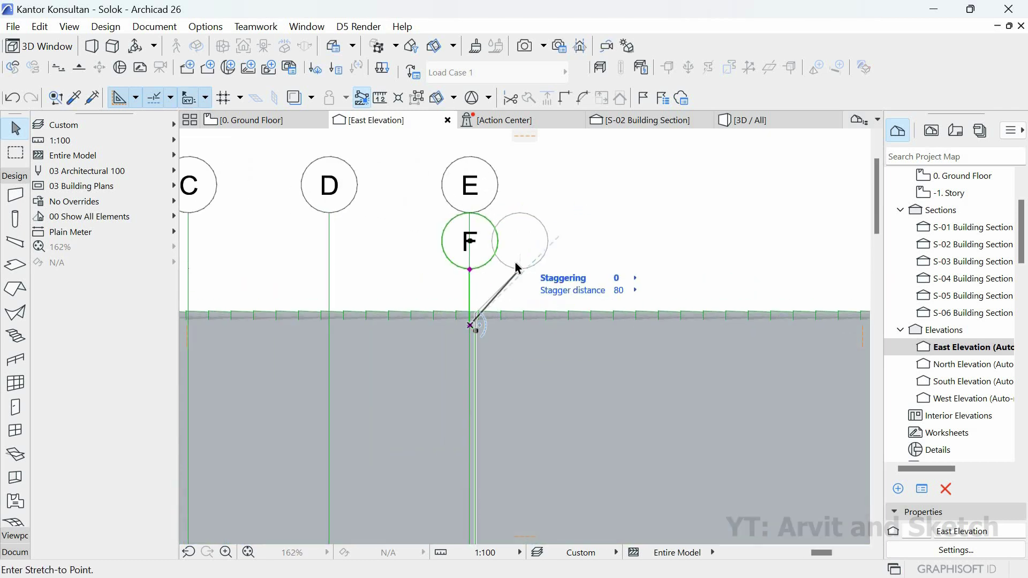
click(517, 269)
scroll(428, 275, down, 5)
- Extend the upper marker of grid G straight up above the roof, level with marker E
click(470, 361)
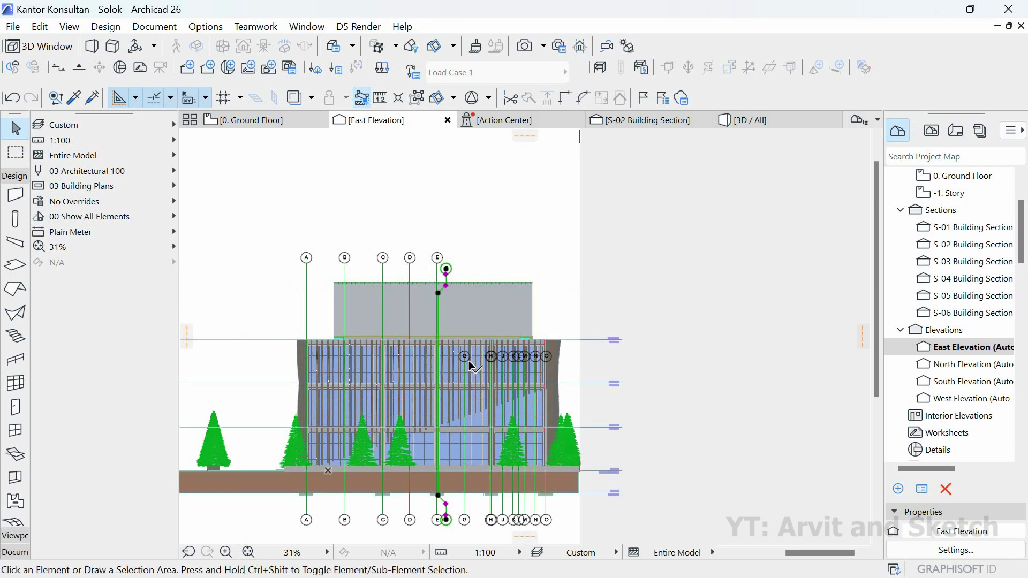
scroll(452, 348, up, 6)
click(451, 330)
scroll(452, 301, down, 6)
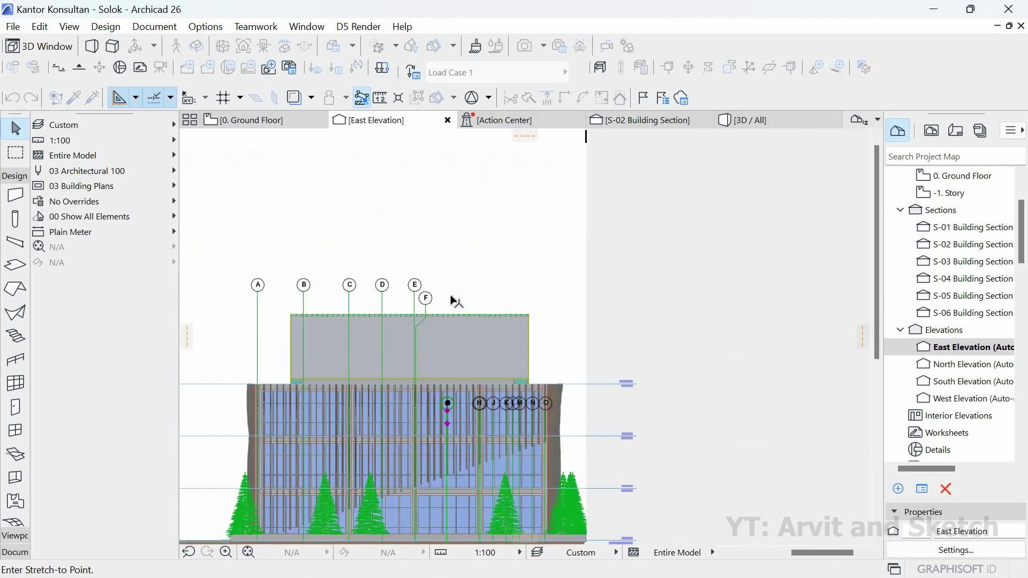
scroll(444, 310, up, 2)
click(456, 282)
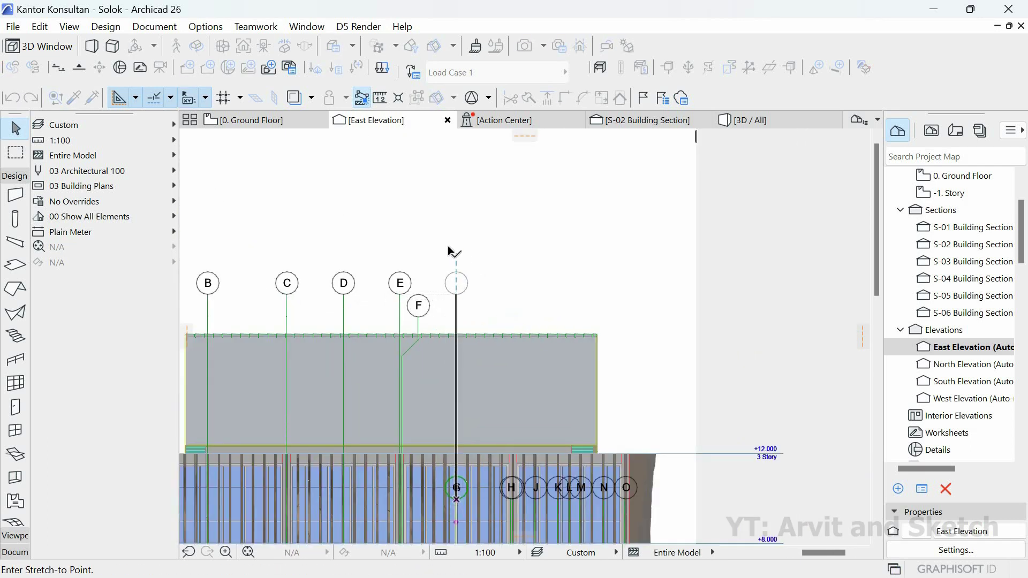
- Extend the upper marker of grid I straight up above the roof, level with marker G
scroll(474, 274, down, 4)
scroll(483, 350, up, 6)
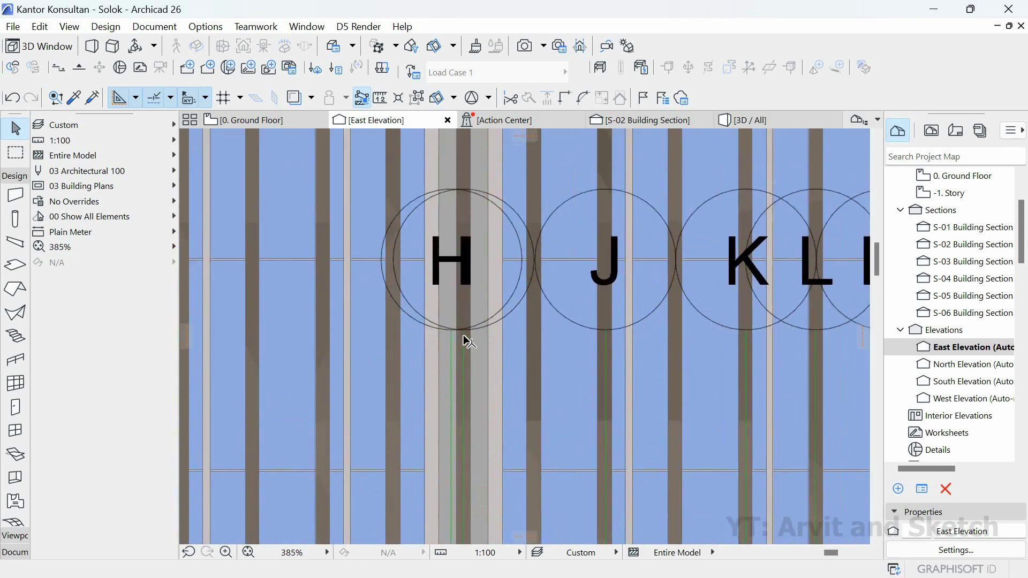
click(464, 333)
click(464, 335)
scroll(462, 277, down, 3)
scroll(458, 257, down, 1)
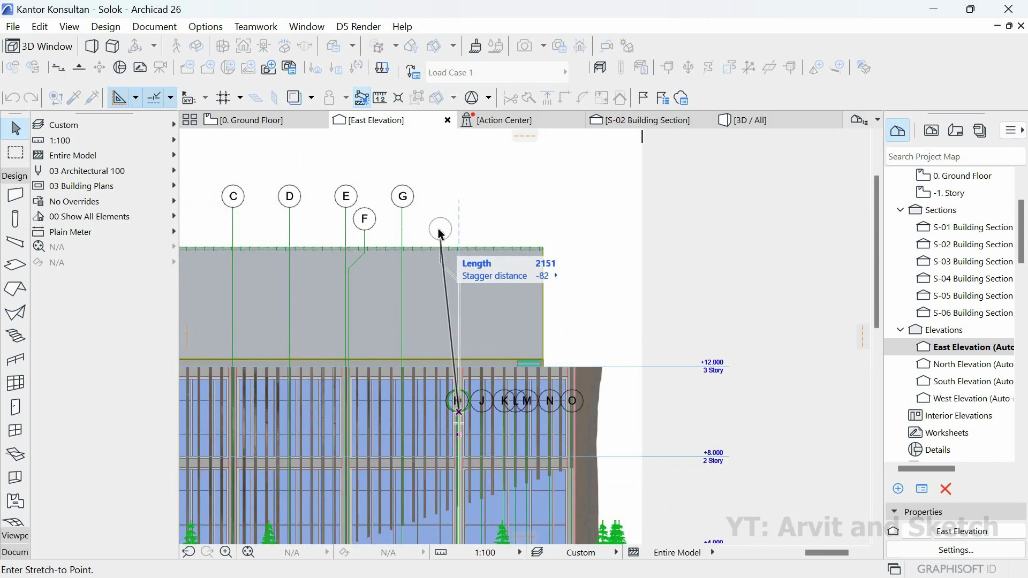
click(458, 195)
- Extend the upper marker of grid H straight up above the roof, level with marker G
scroll(458, 412, up, 5)
scroll(444, 375, up, 5)
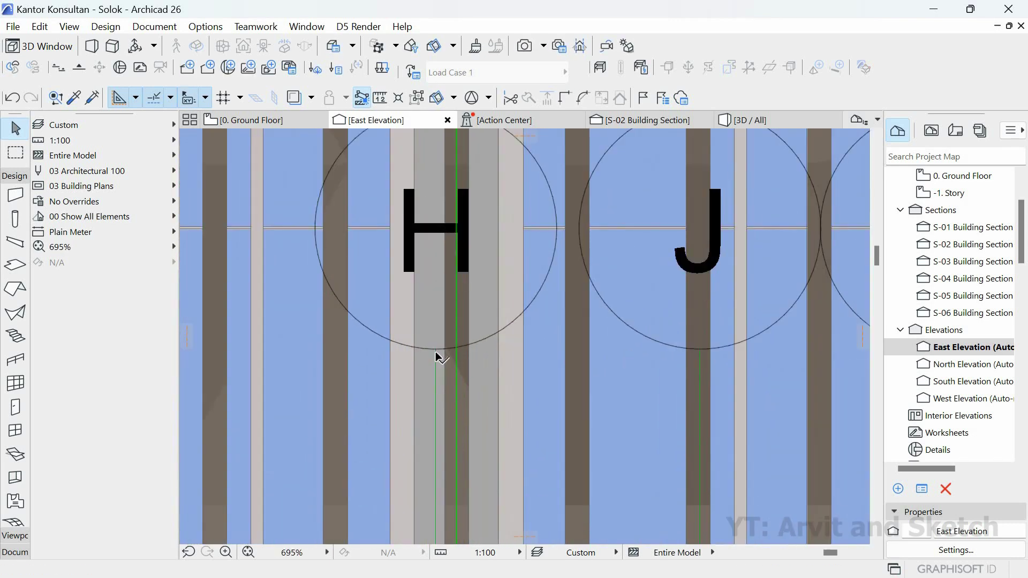
click(434, 350)
click(434, 352)
scroll(430, 417, down, 8)
scroll(416, 241, up, 4)
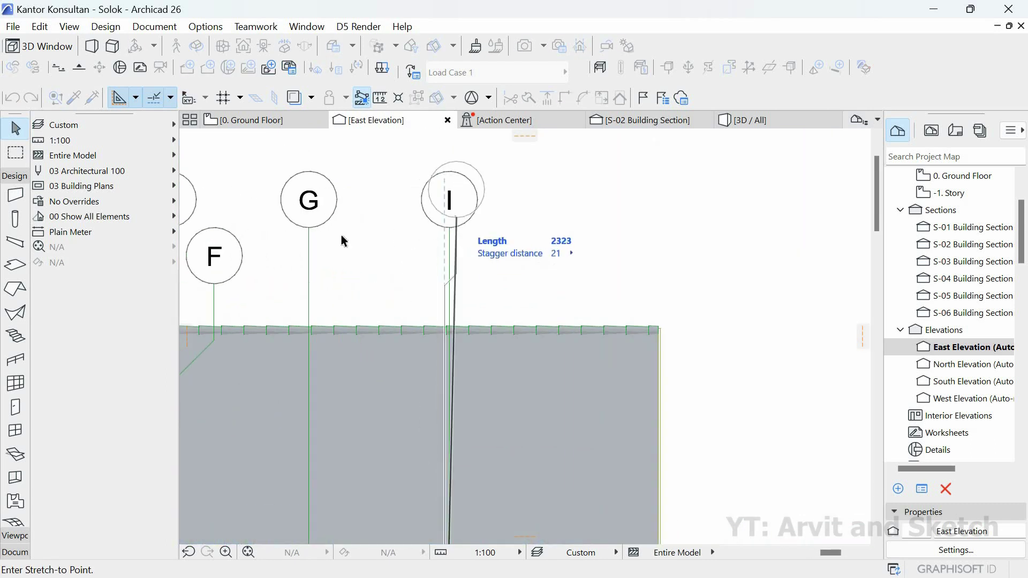
shift+click(310, 228)
- Lower grid marker I to just beneath marker H and stagger it away from G
click(450, 229)
click(449, 228)
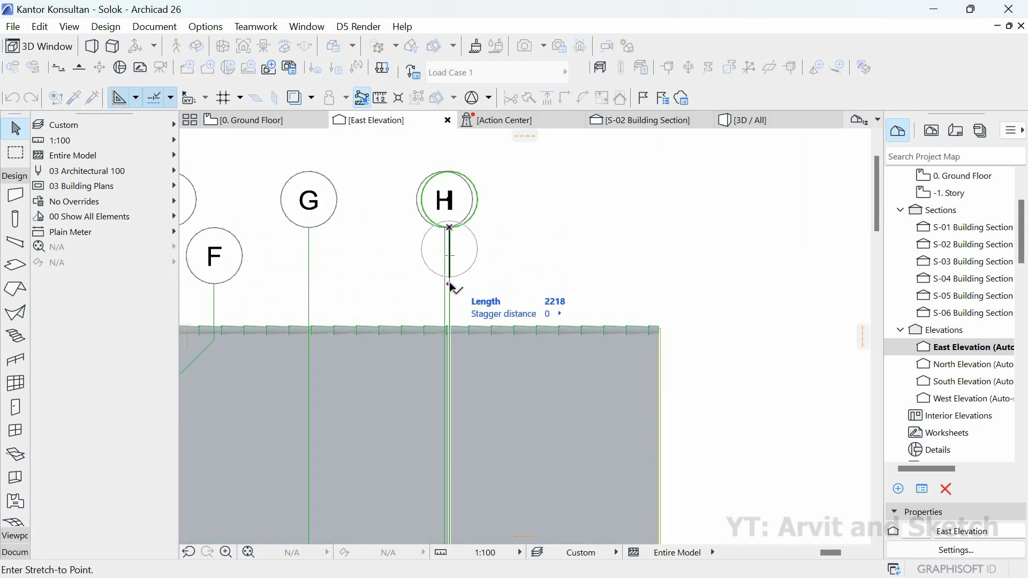
click(450, 339)
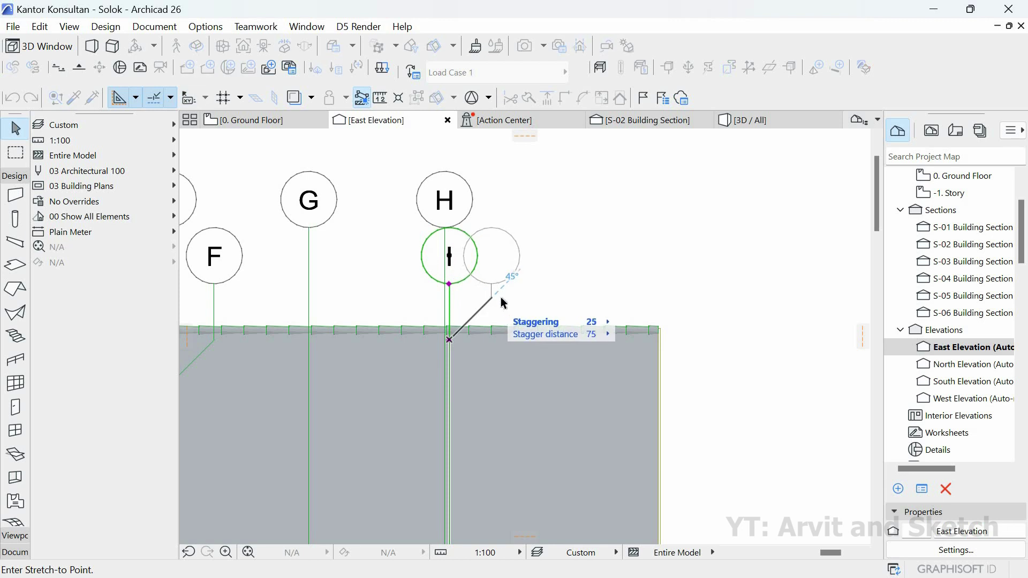
click(495, 284)
- Extend the upper marker of grid J straight up above the roof, level with marker H
scroll(431, 300, down, 8)
scroll(435, 345, up, 7)
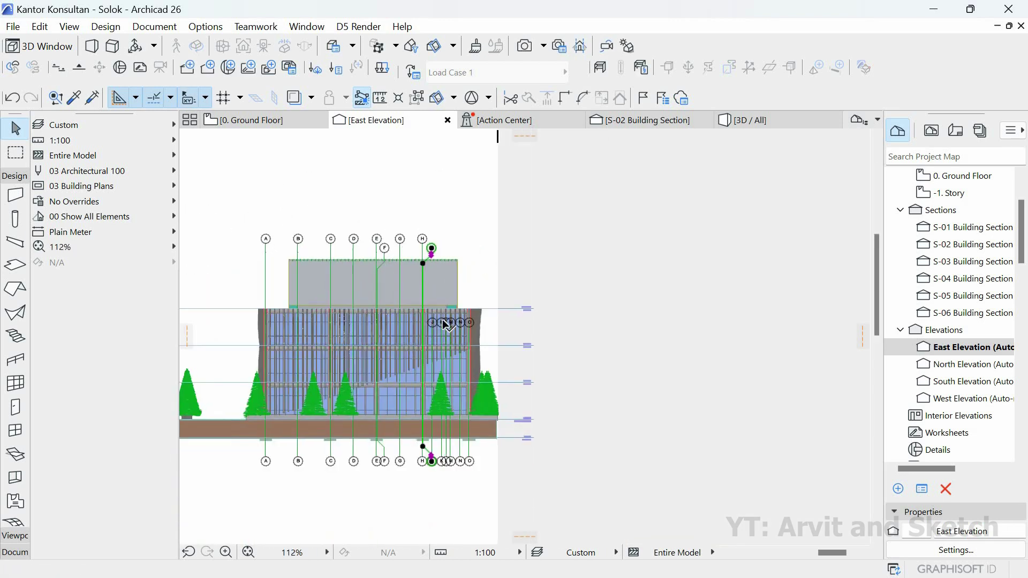
click(425, 257)
click(424, 257)
scroll(435, 376, down, 5)
middle_drag(431, 319, 426, 360)
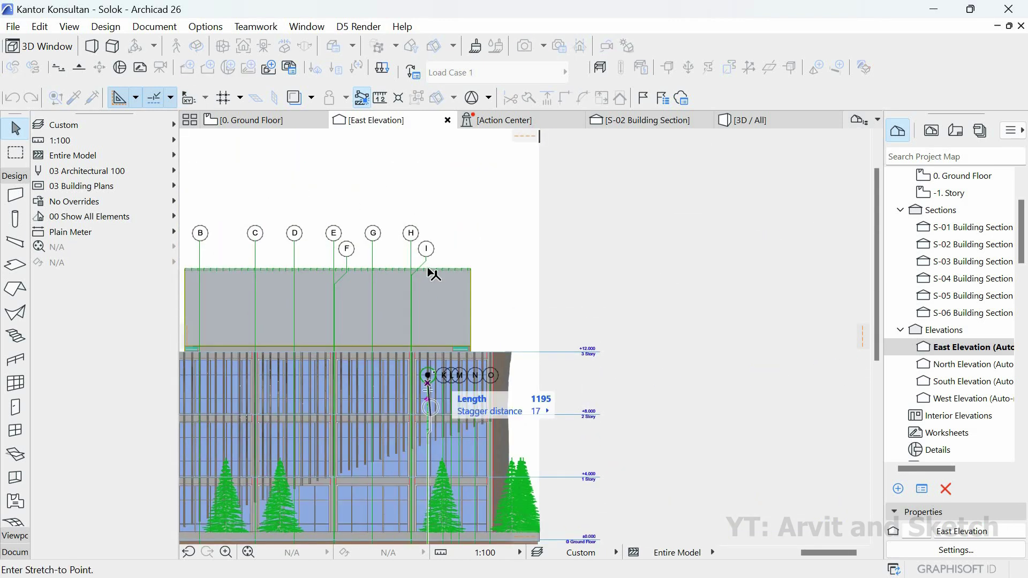
scroll(428, 267, up, 4)
shift+click(386, 200)
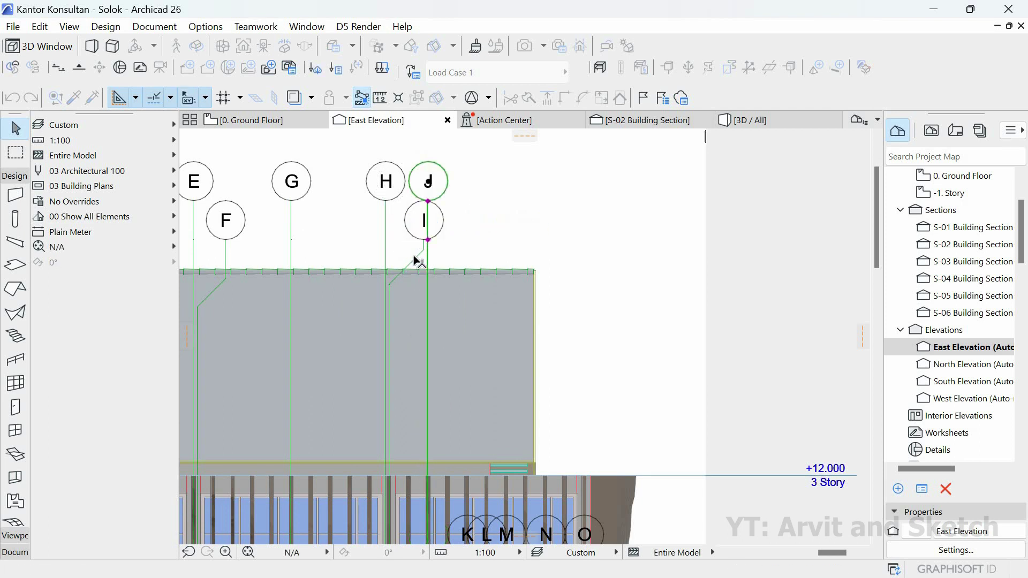
- Stagger grid marker I to the opposite side, between markers G and H
click(418, 256)
click(423, 250)
click(354, 237)
- Extend the upper marker of grid K straight up above the roof, level with marker J
scroll(436, 209, down, 3)
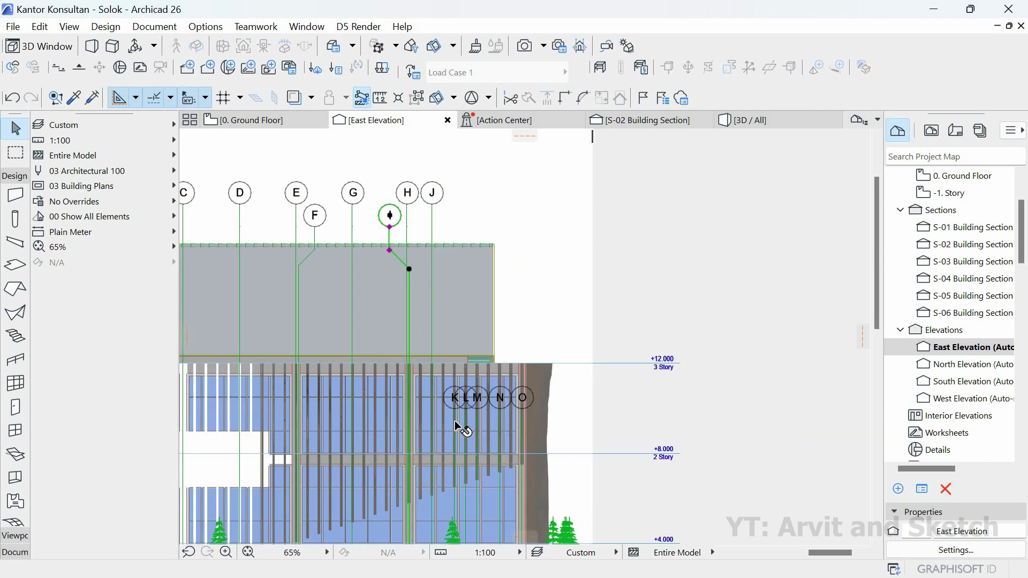
scroll(454, 419, up, 8)
click(450, 373)
click(449, 373)
scroll(450, 398, down, 8)
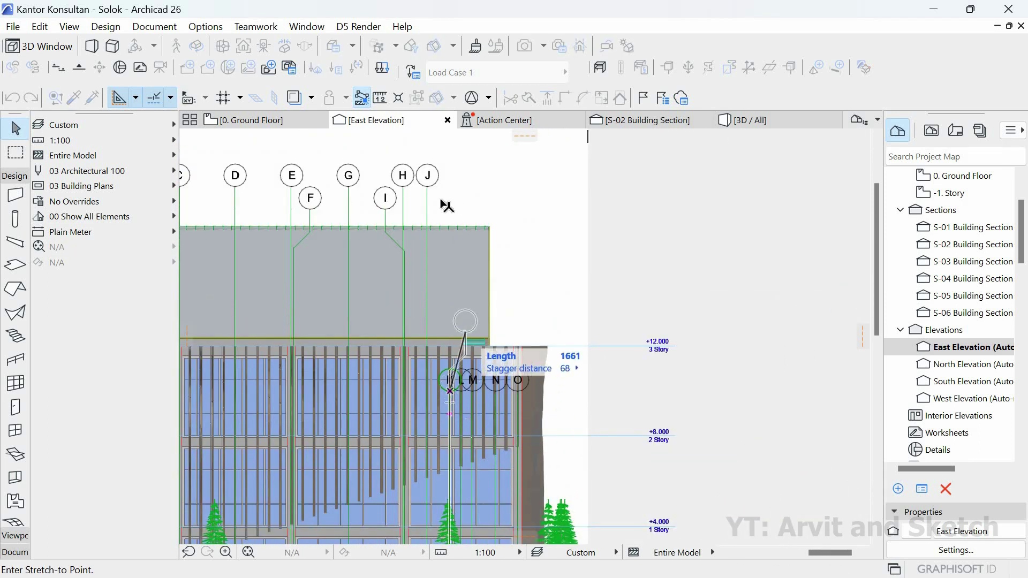
click(443, 203)
- Extend the upper marker of grid L to just beneath marker K, and that of grid M level with K
click(461, 396)
click(461, 396)
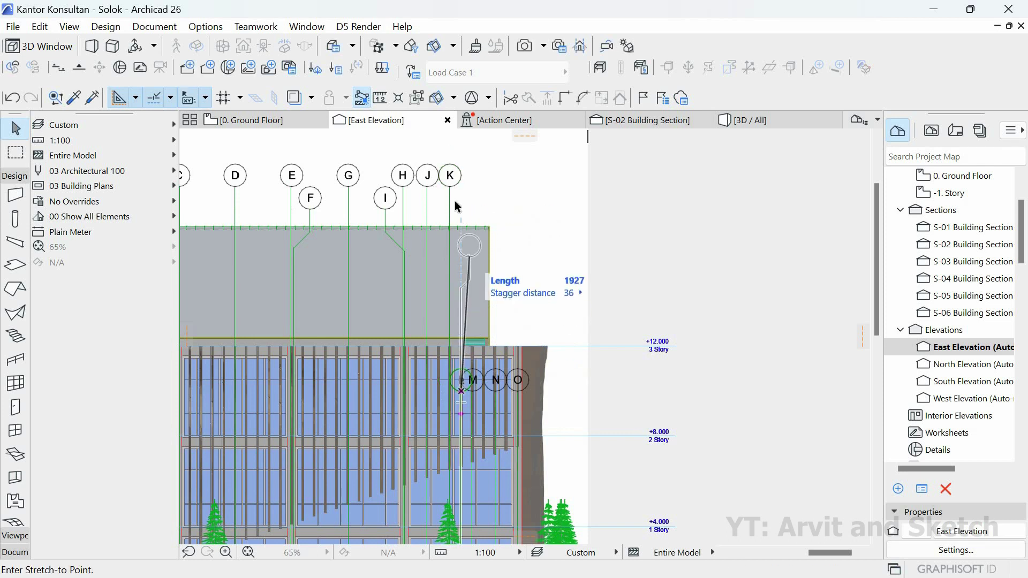
click(461, 210)
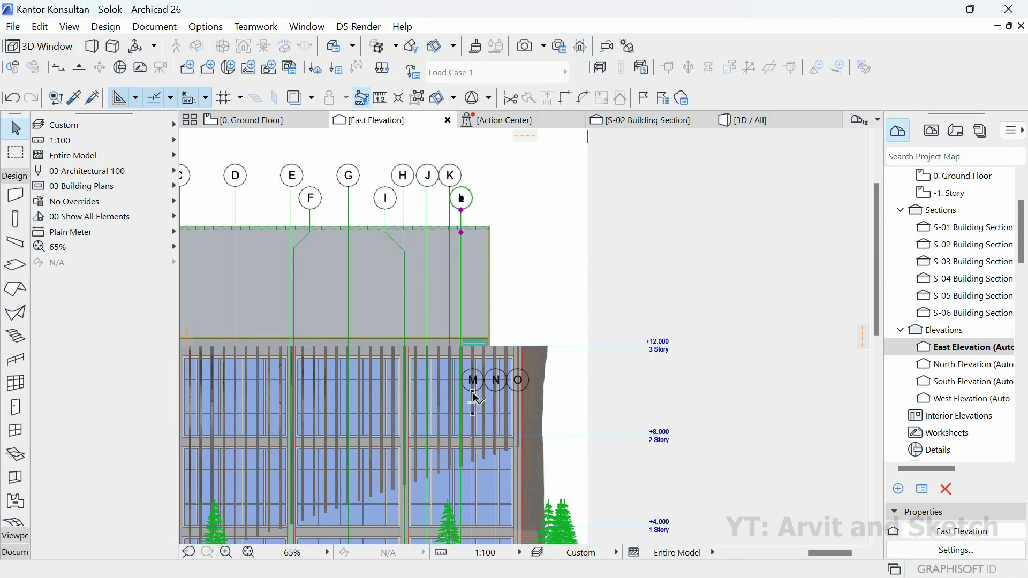
click(473, 395)
click(472, 392)
click(452, 188)
- Extend the upper marker of grid N level with marker L, and that of grid O level with marker M
click(498, 405)
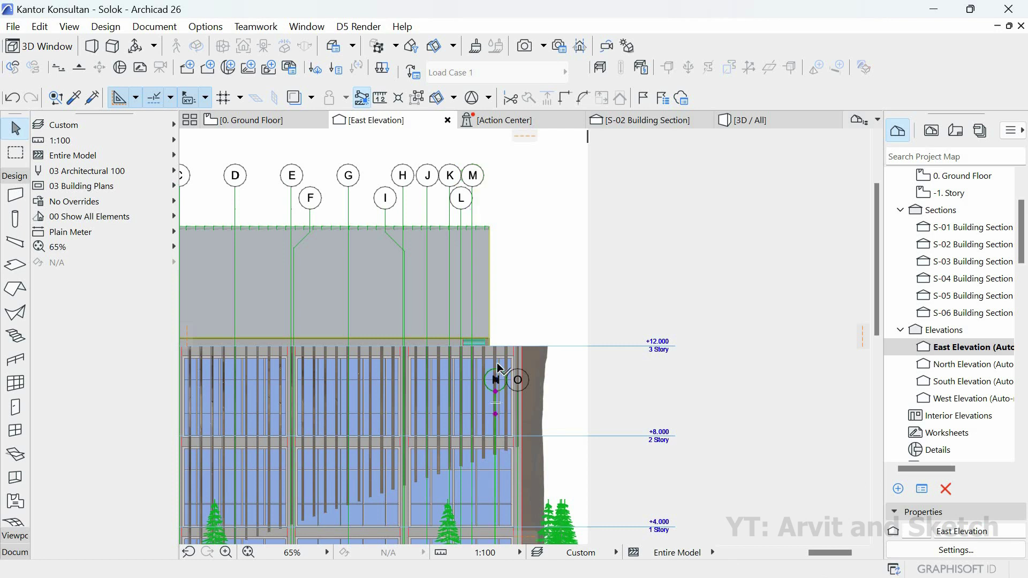
click(495, 392)
click(496, 210)
click(518, 396)
click(518, 393)
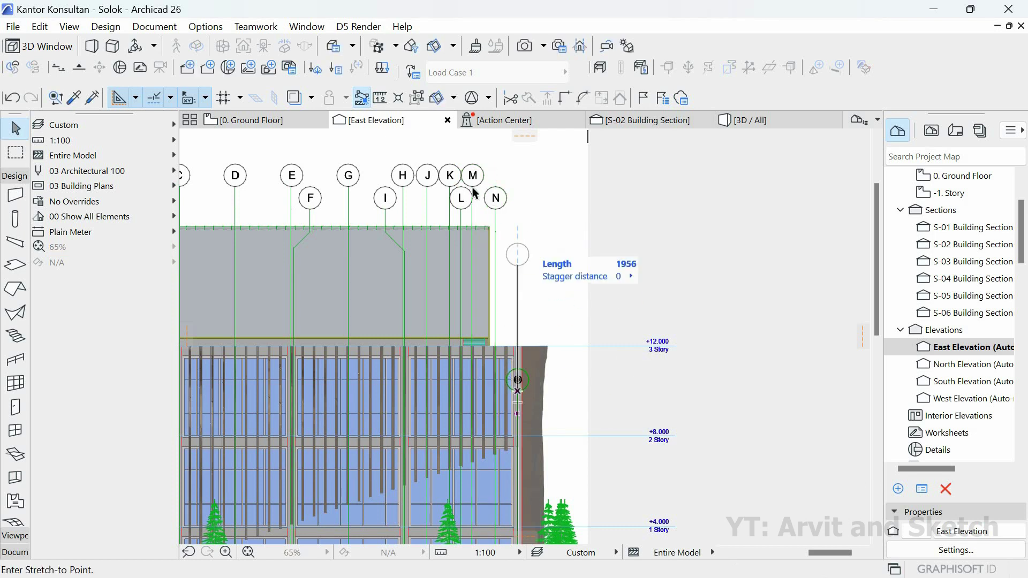
click(518, 175)
scroll(532, 287, down, 4)
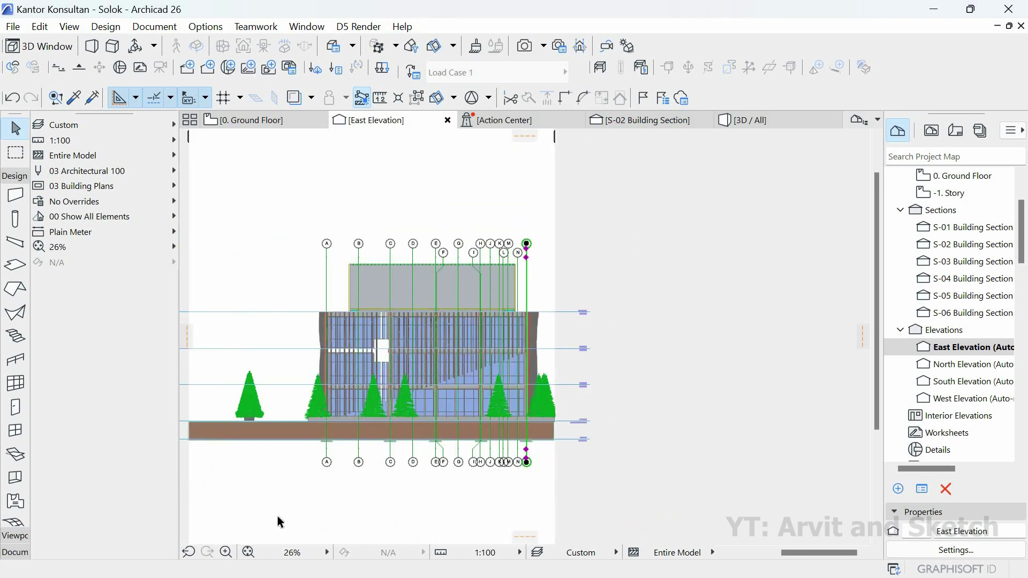
key(Escape)
click(248, 553)
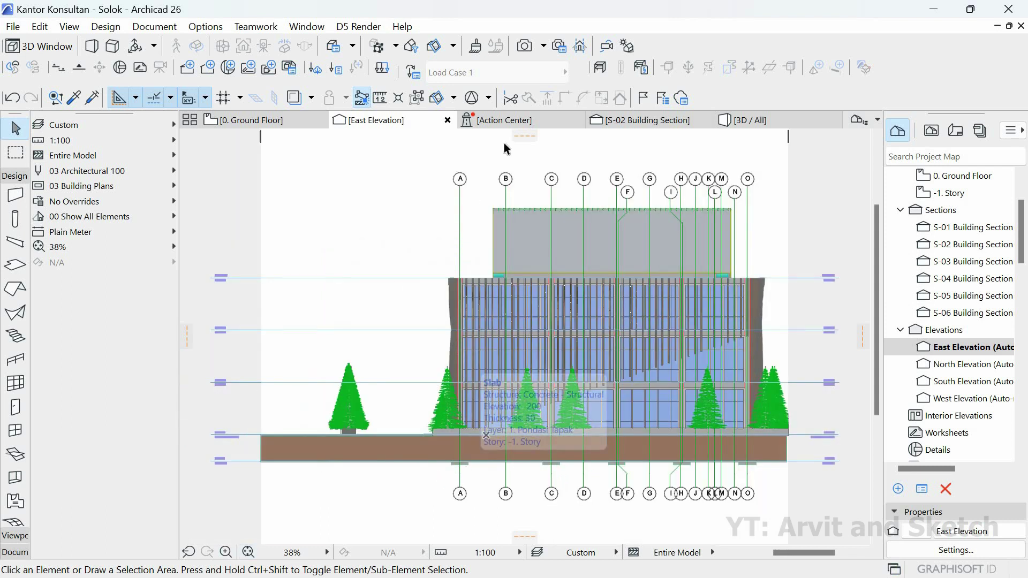
- Close the Action Center view and set the East Elevation's uncut fill to Uniform Pen - Color Fill with Uniform Uncut Pens enabled
click(576, 120)
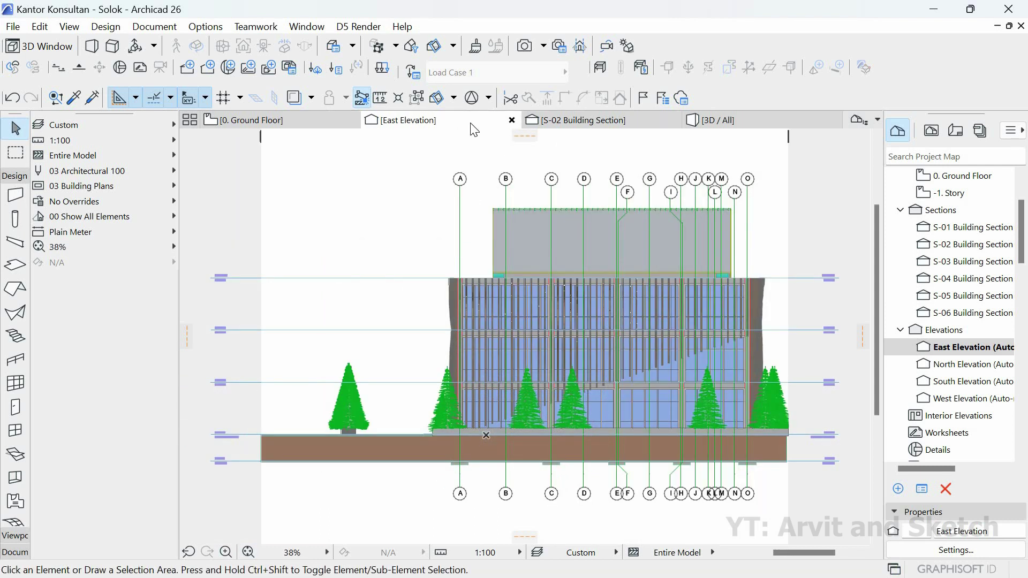
right_click(471, 123)
click(514, 245)
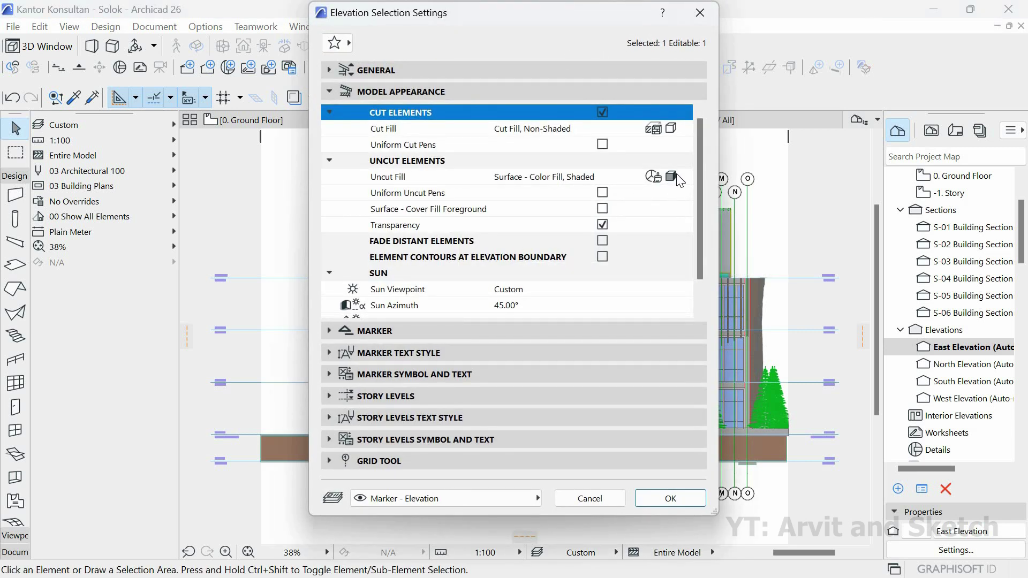
click(678, 179)
click(740, 195)
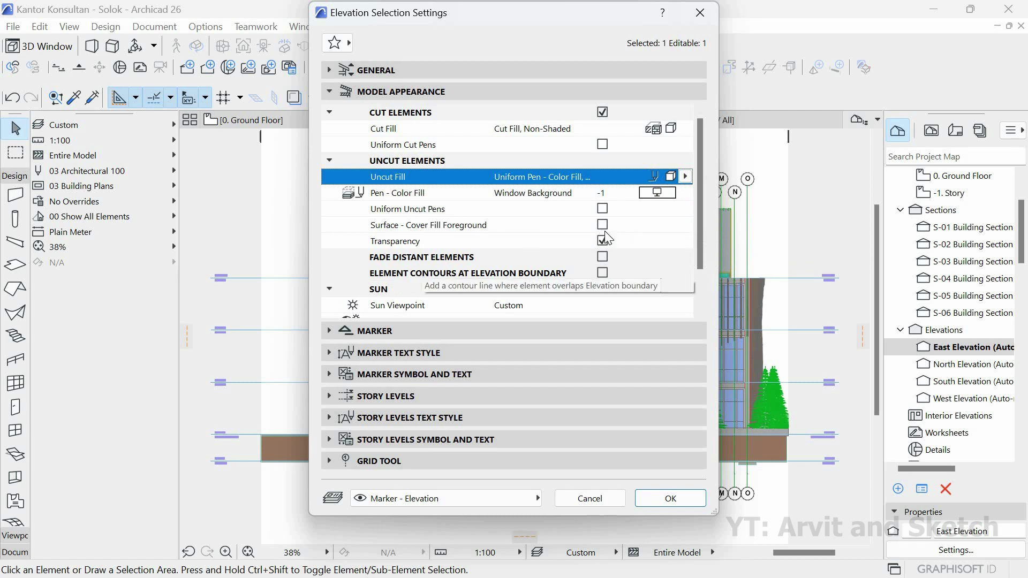
click(603, 208)
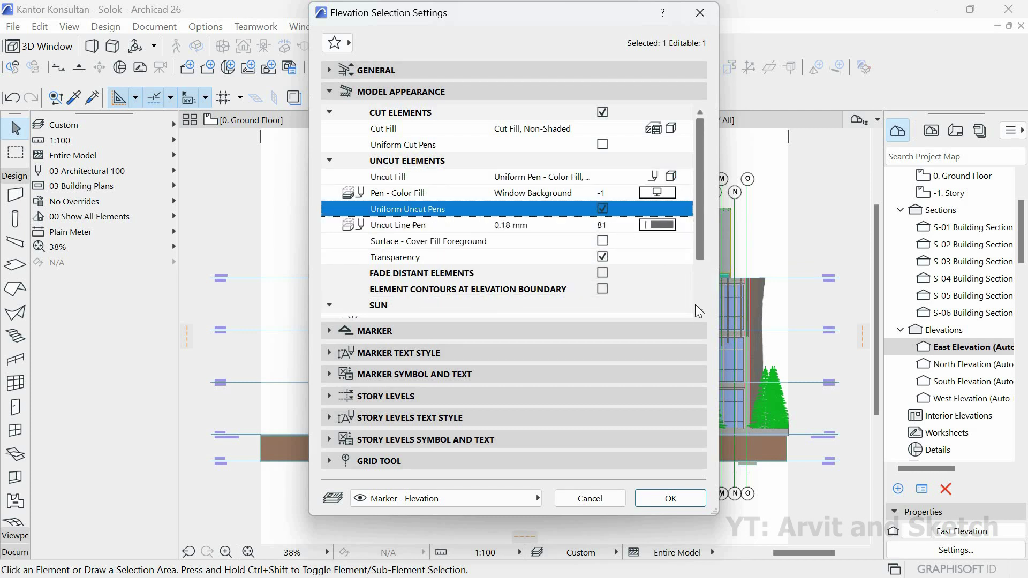
- Enable shadows for the East Elevation with the 25 % solid fill and apply the elevation settings
scroll(695, 308, down, 2)
click(603, 305)
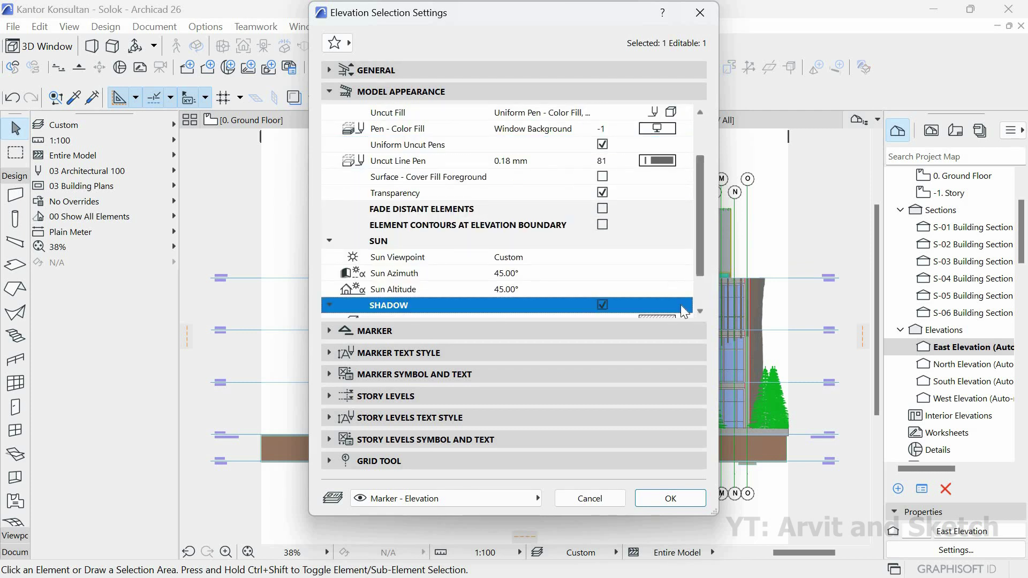
scroll(685, 311, down, 2)
click(659, 279)
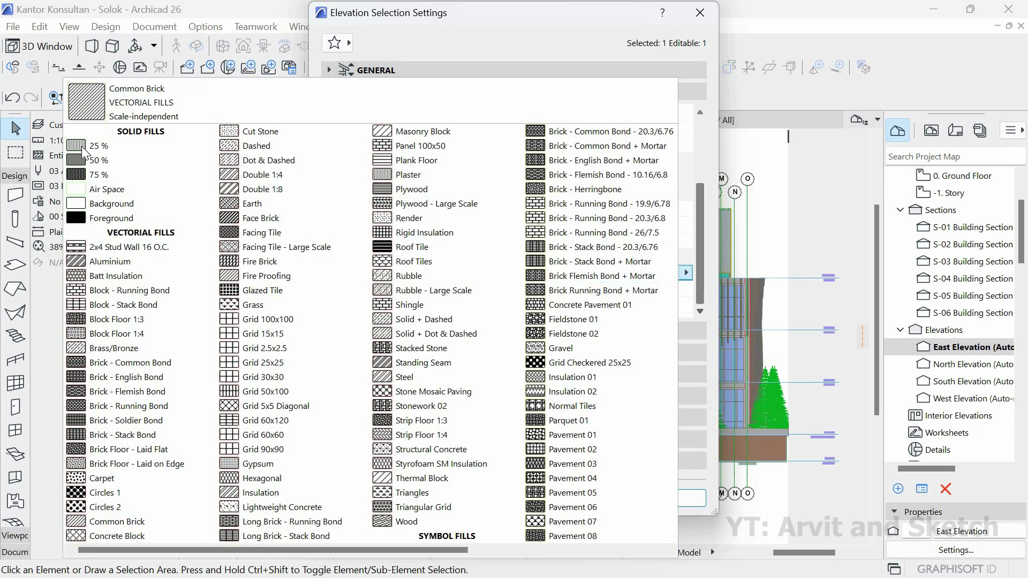
click(82, 146)
click(664, 497)
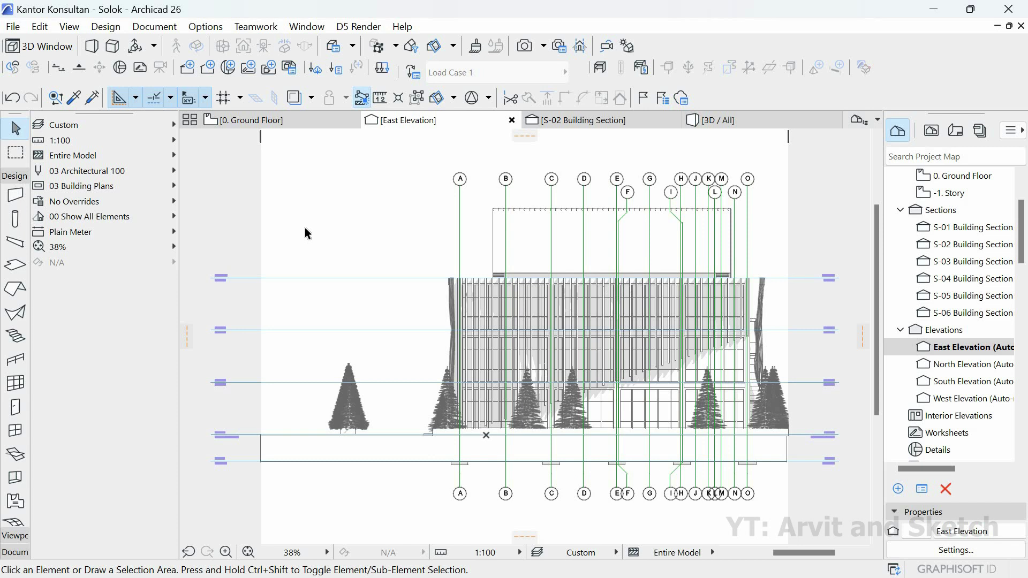
- Examine the East Elevation line on the Ground Floor plan and compare it with the East Elevation drawing
click(300, 133)
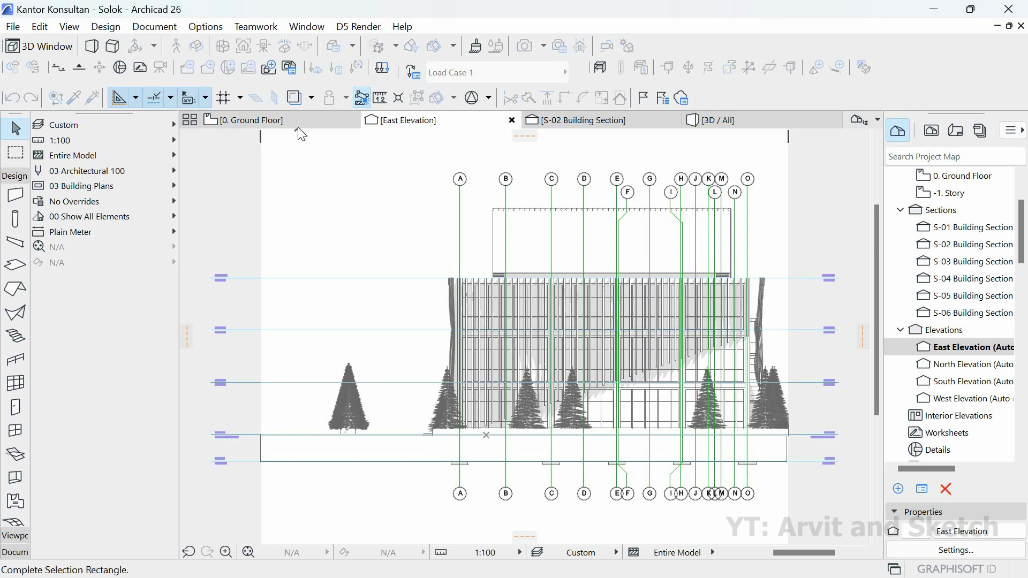
click(298, 121)
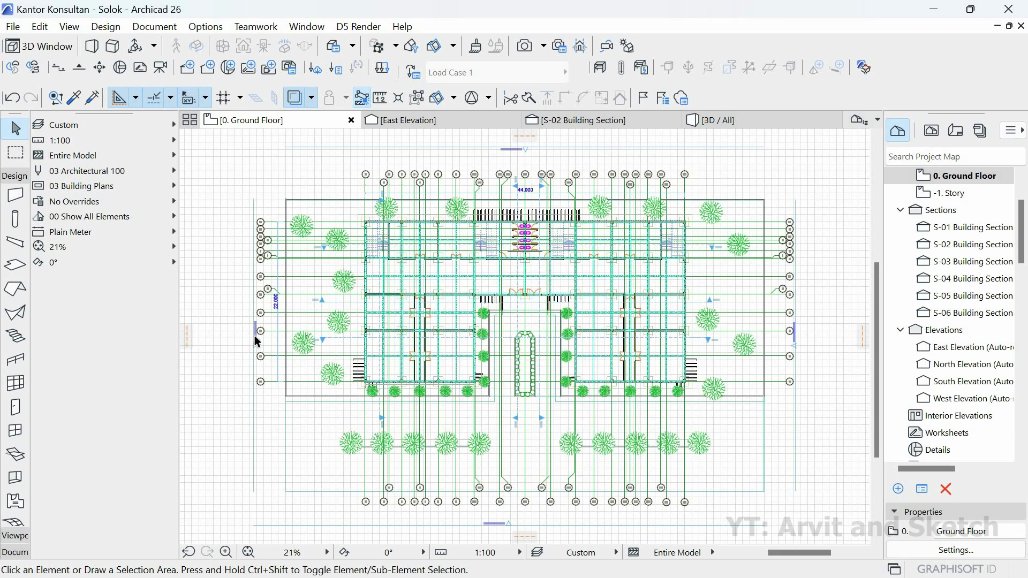
scroll(255, 339, up, 5)
scroll(260, 348, down, 6)
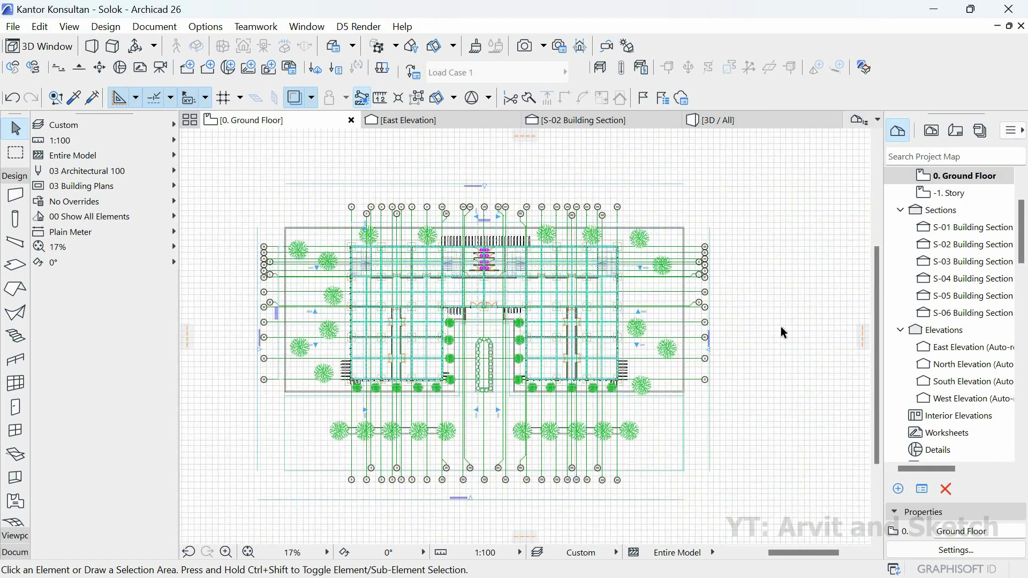
scroll(703, 345, up, 5)
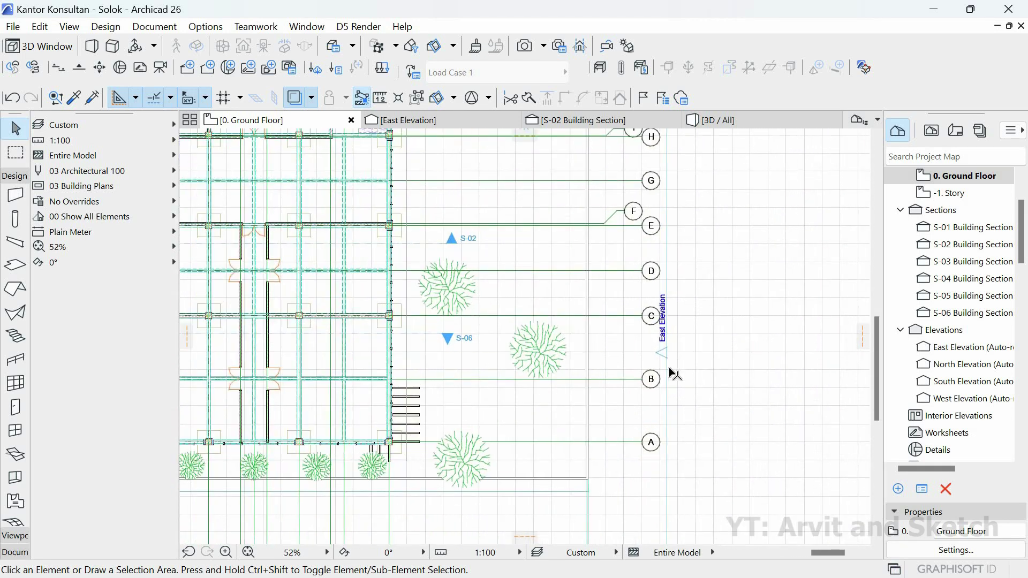
click(672, 373)
scroll(674, 375, down, 4)
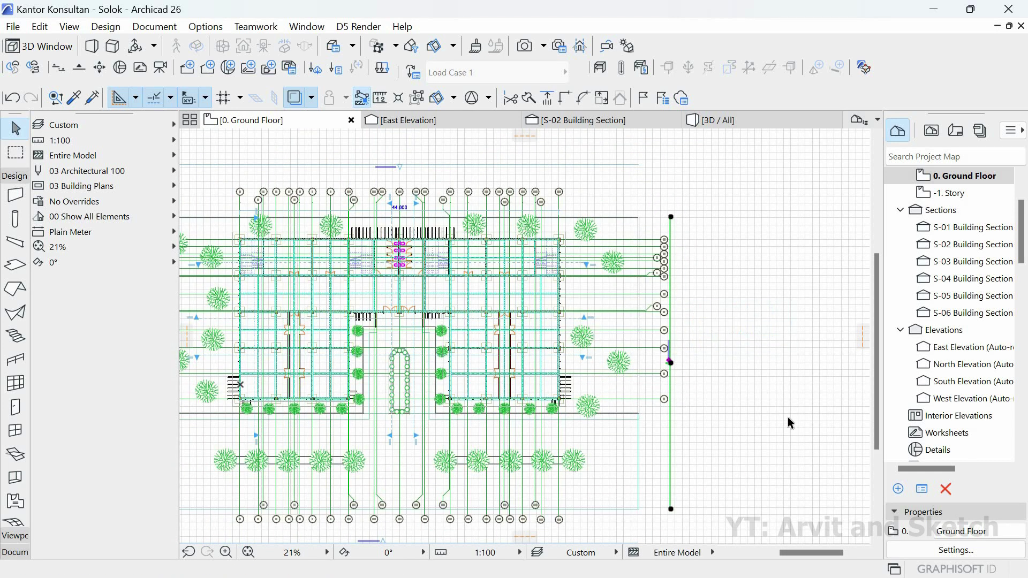
click(431, 121)
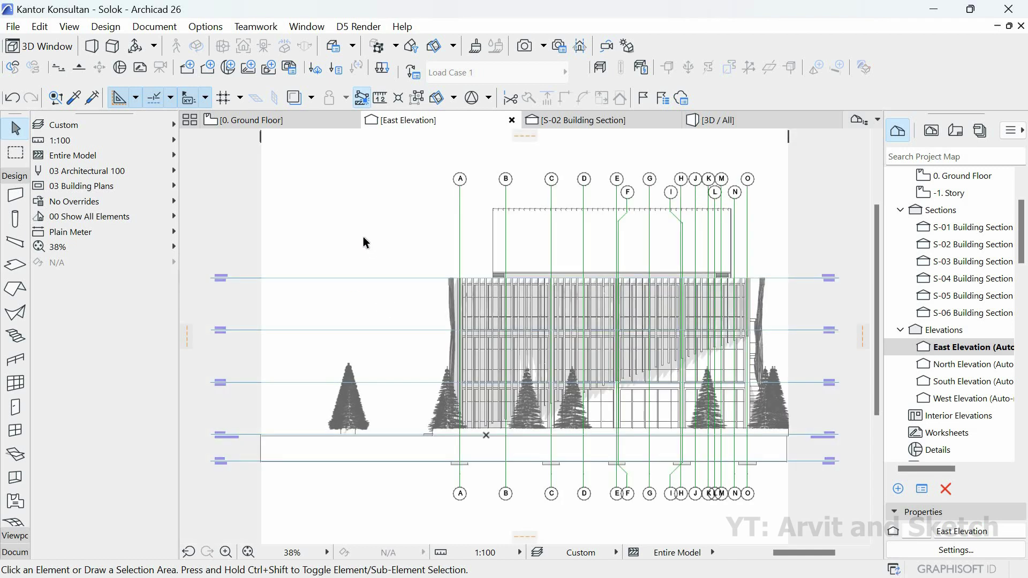
click(279, 127)
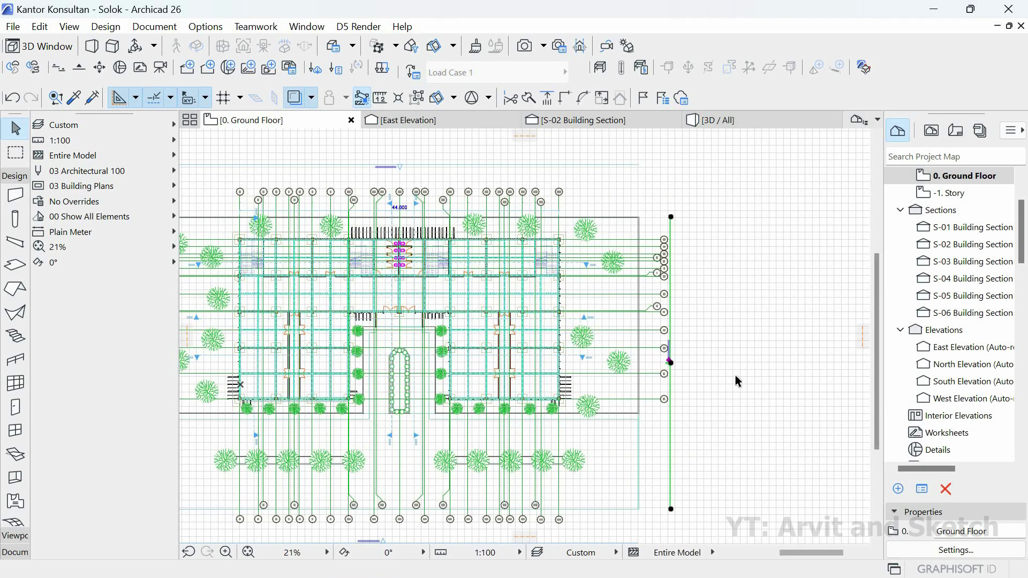
key(Escape)
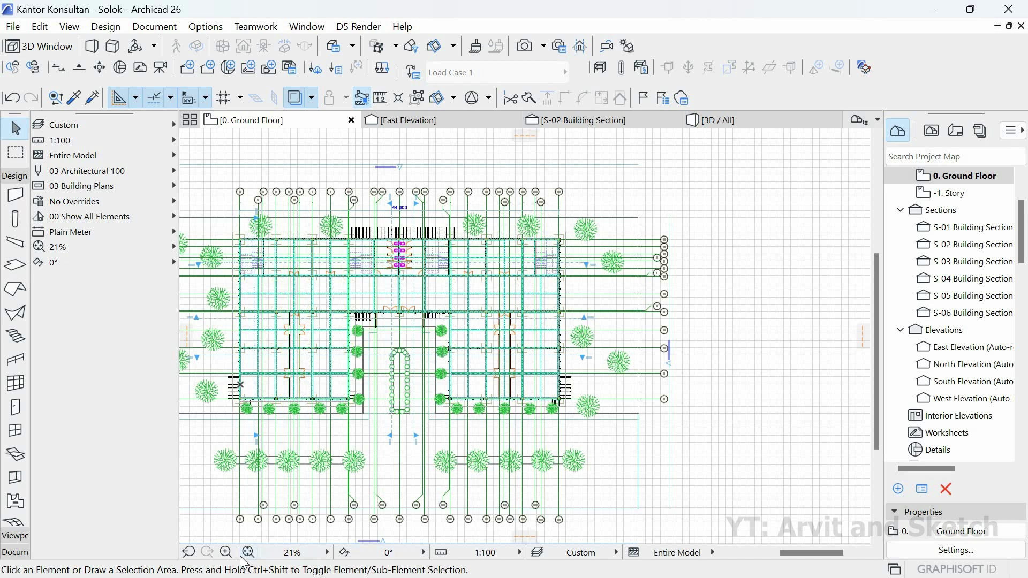
click(246, 552)
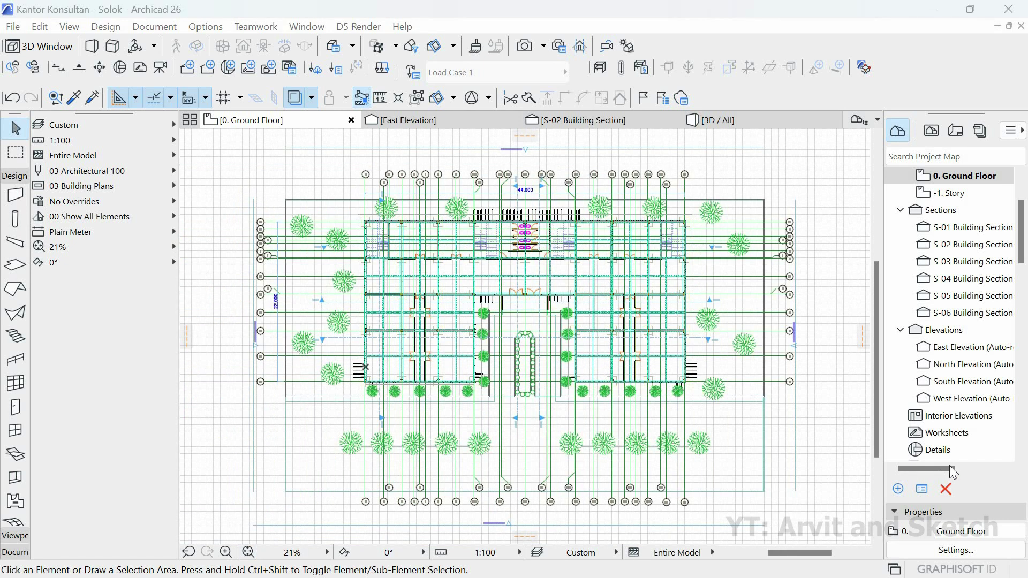
- Open the West Elevation and fit the whole drawing in the window
double_click(963, 399)
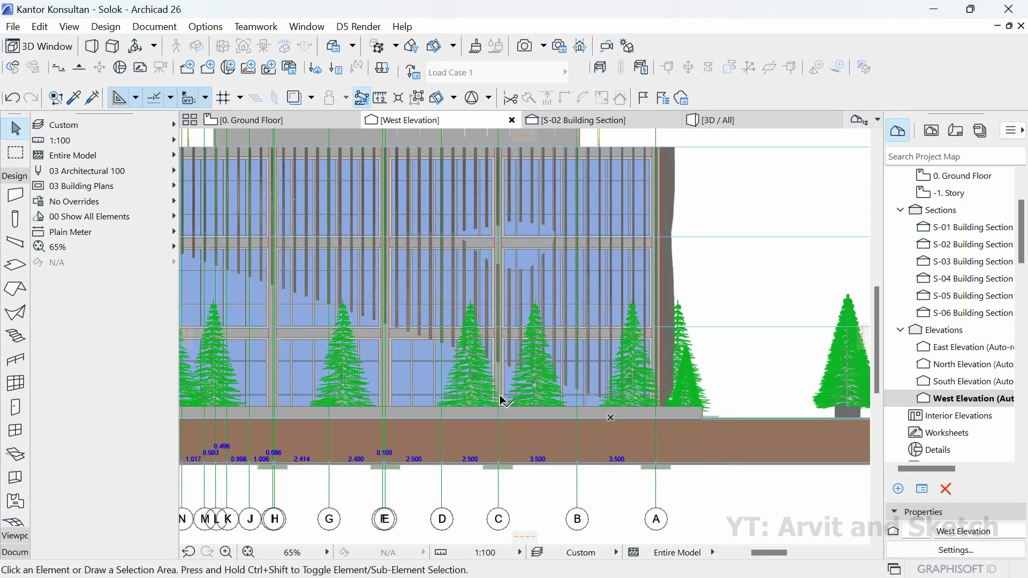
scroll(570, 396, up, 3)
scroll(567, 398, up, 2)
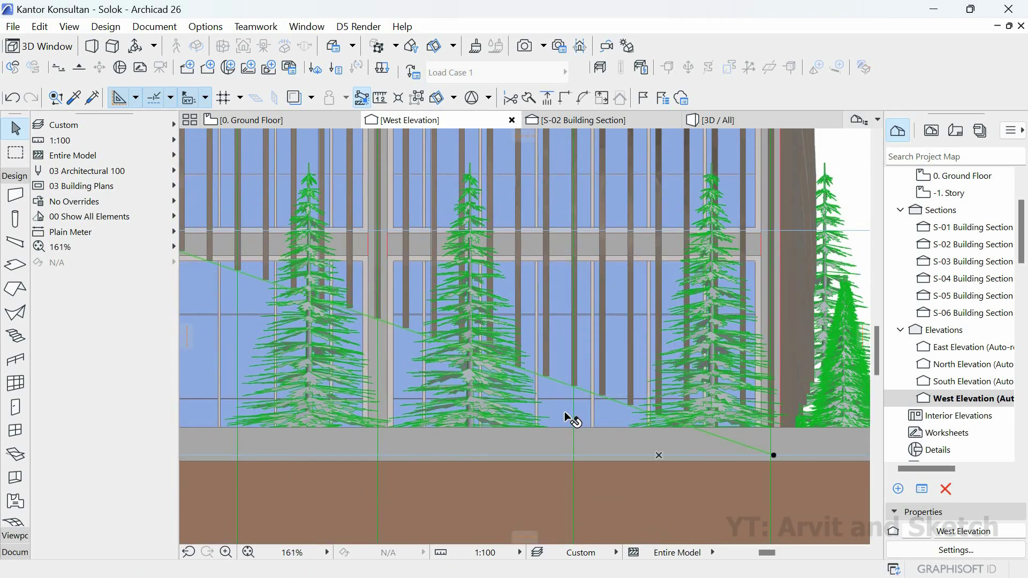
middle_click(573, 467)
middle_click(573, 467)
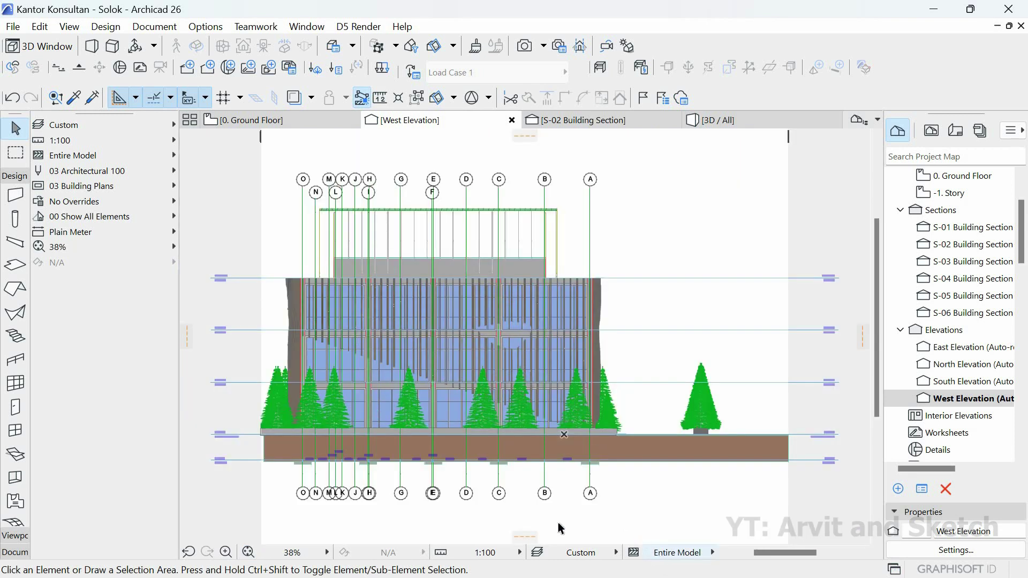
- Set the section/elevation line type of all grid elements in the West Elevation to Dashed
click(624, 210)
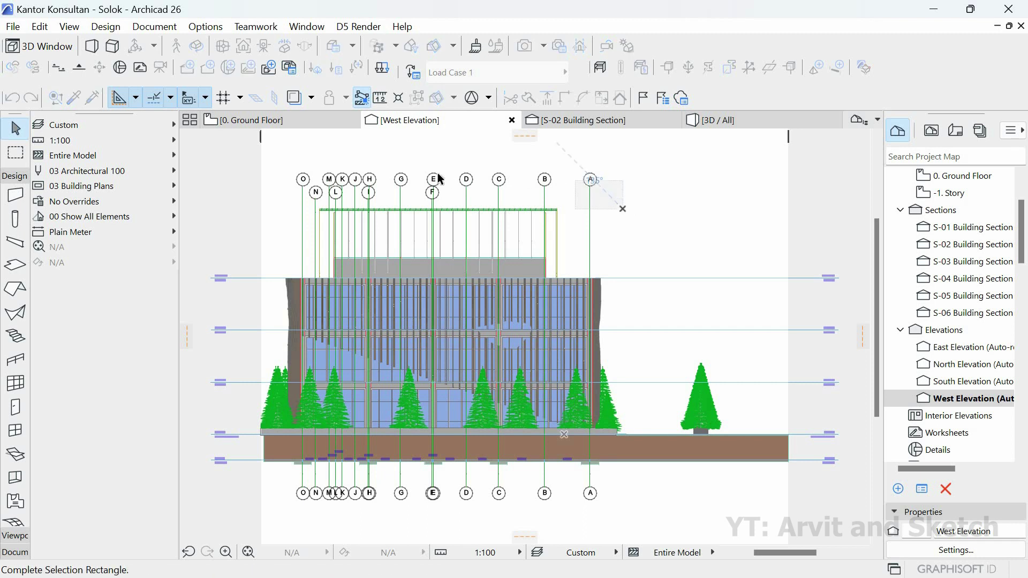
click(292, 170)
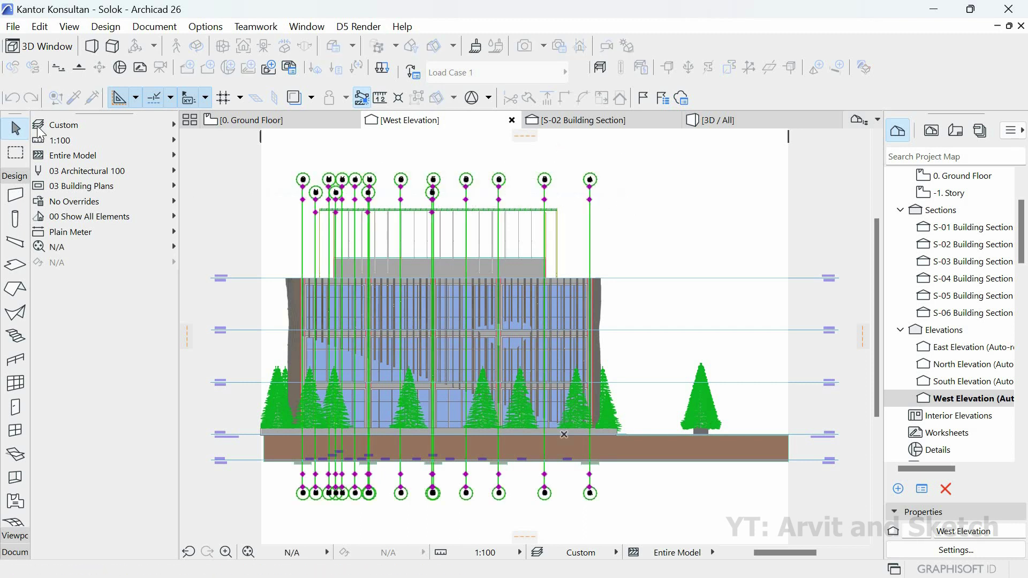
click(15, 176)
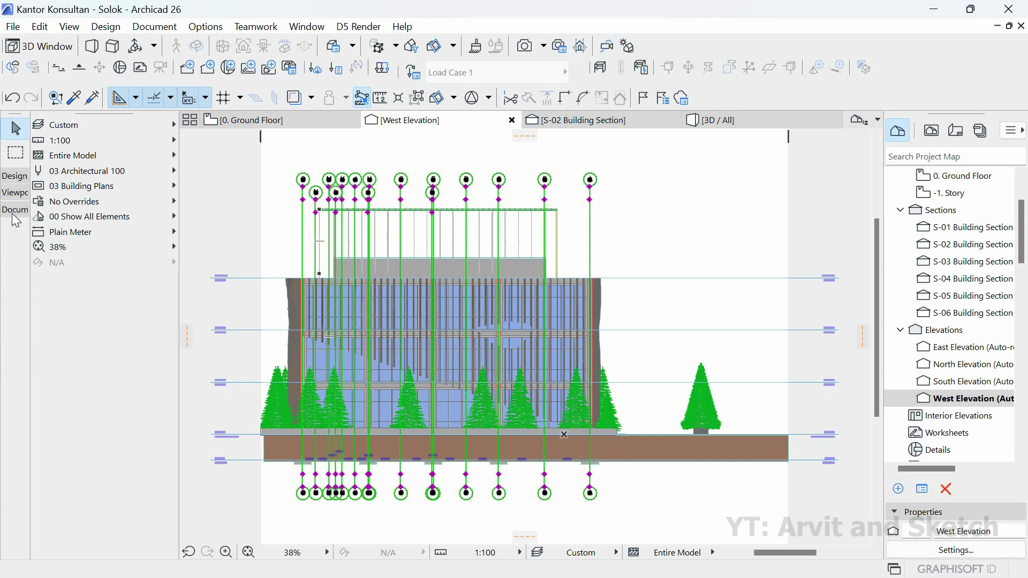
click(14, 209)
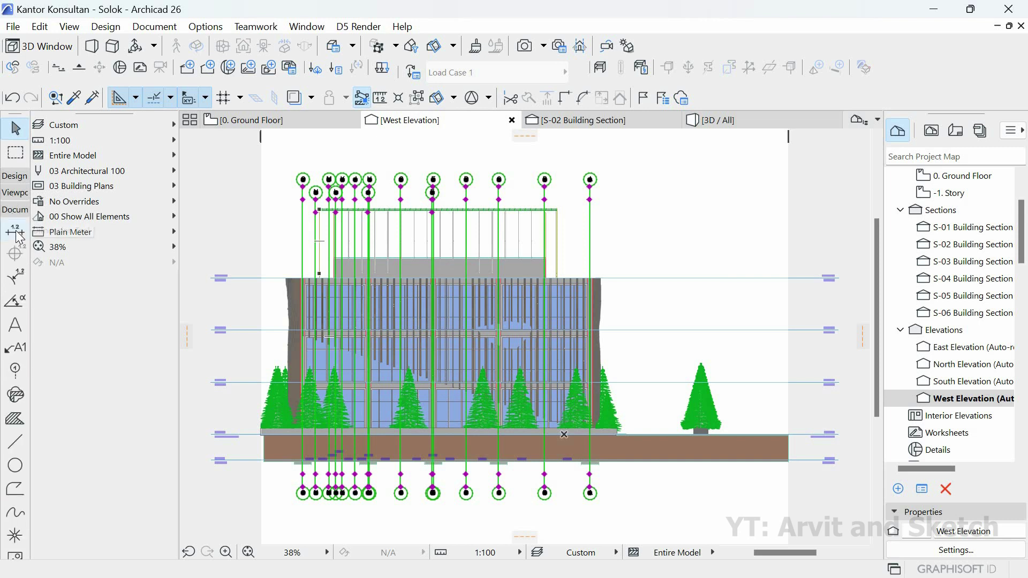
click(15, 371)
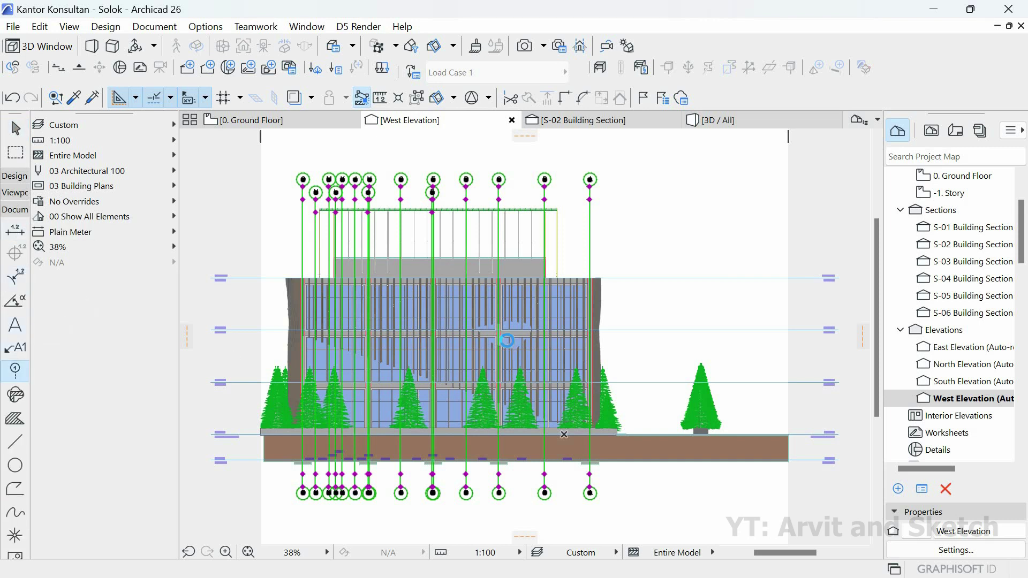
key(ctrl+t)
click(467, 222)
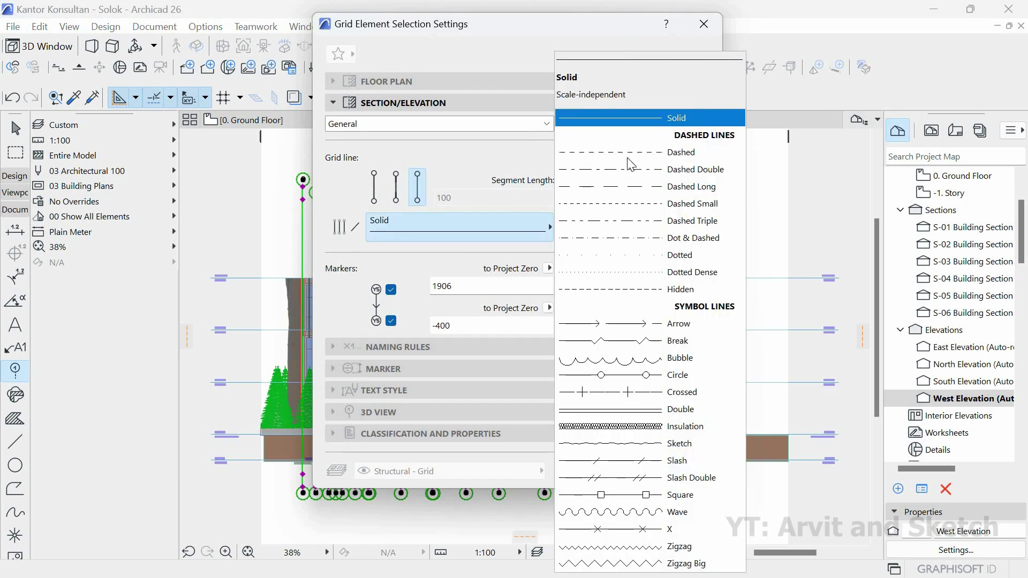
click(664, 152)
click(674, 473)
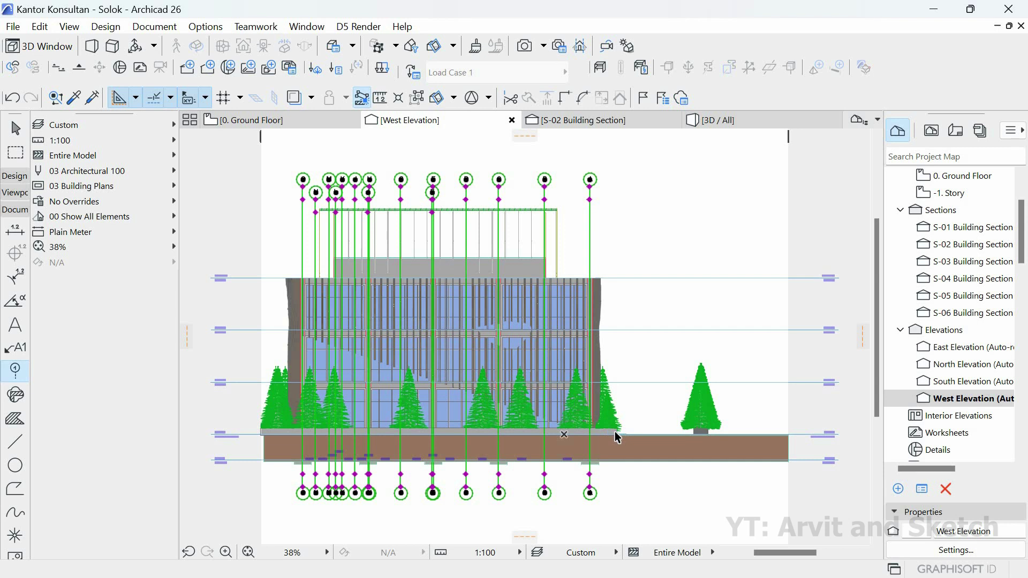
click(636, 208)
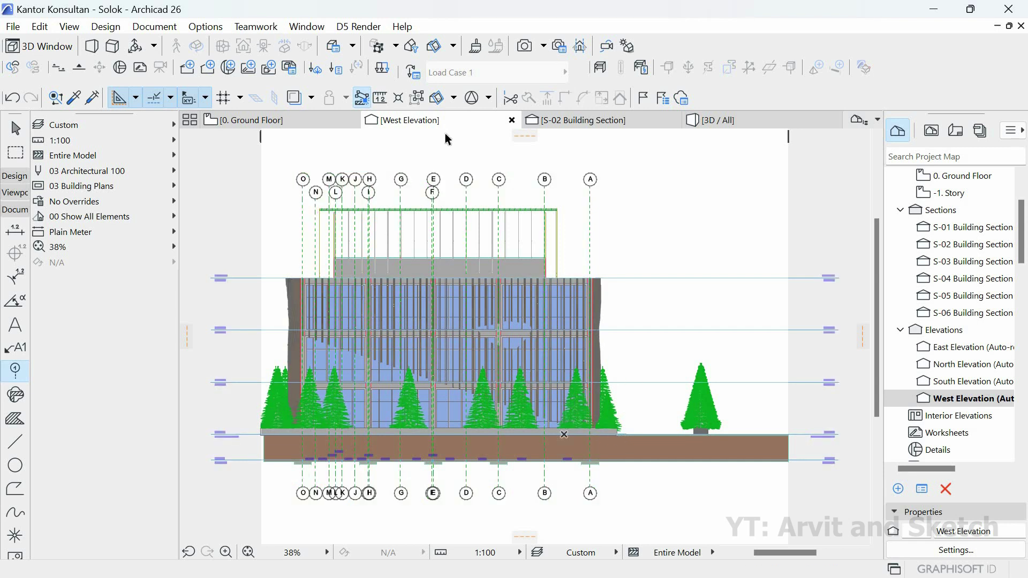
- In the West Elevation's settings, set the uncut fill to Uniform Pen - Color Fill, Non-Shaded and enable Uniform Uncut Pens
right_click(449, 120)
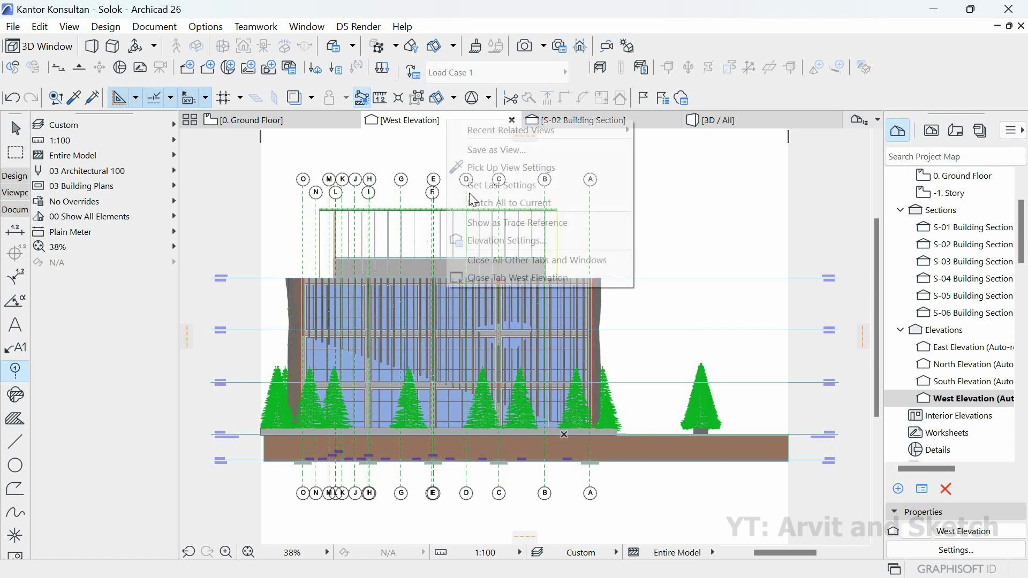
click(477, 237)
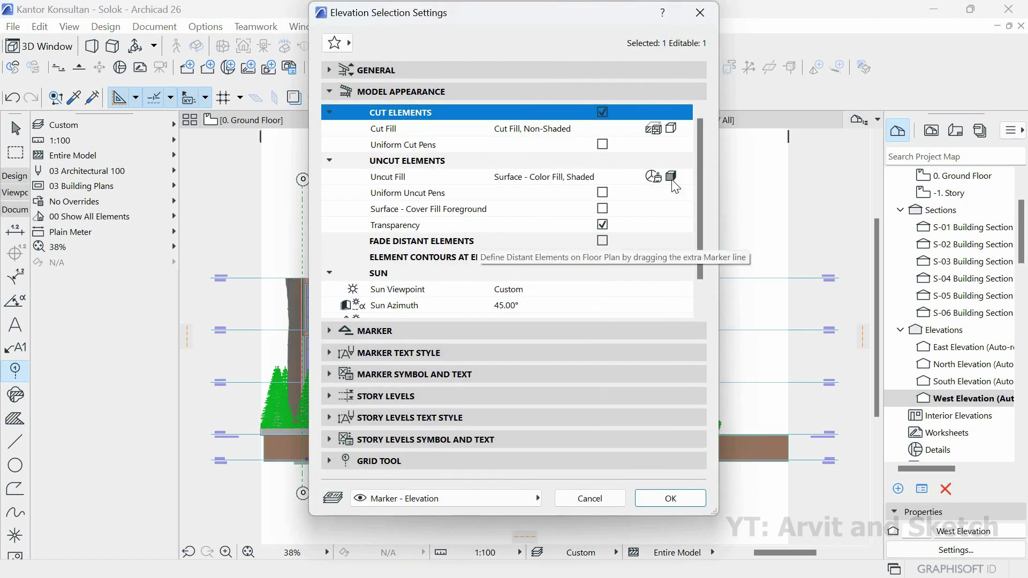
click(685, 177)
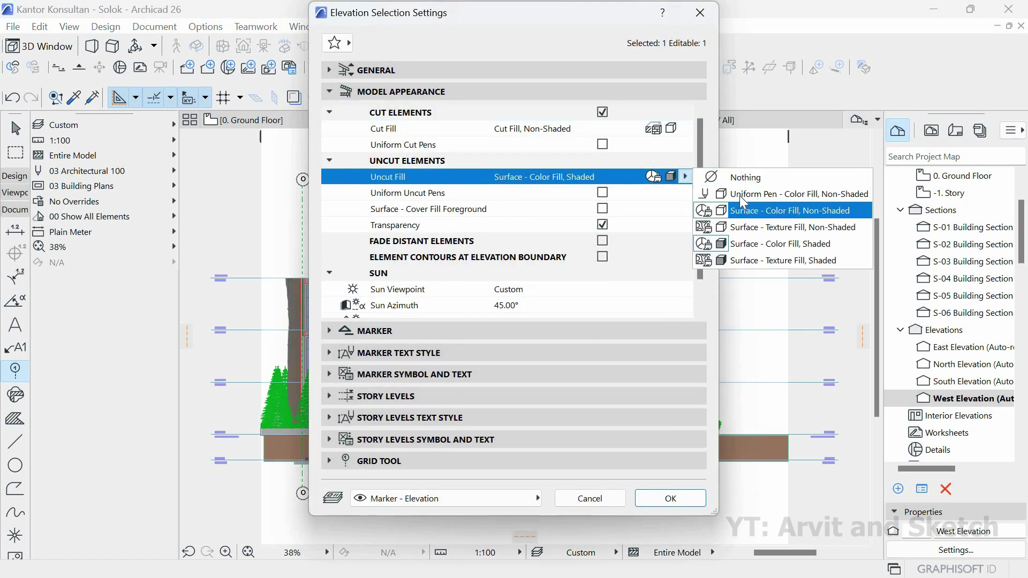
click(740, 195)
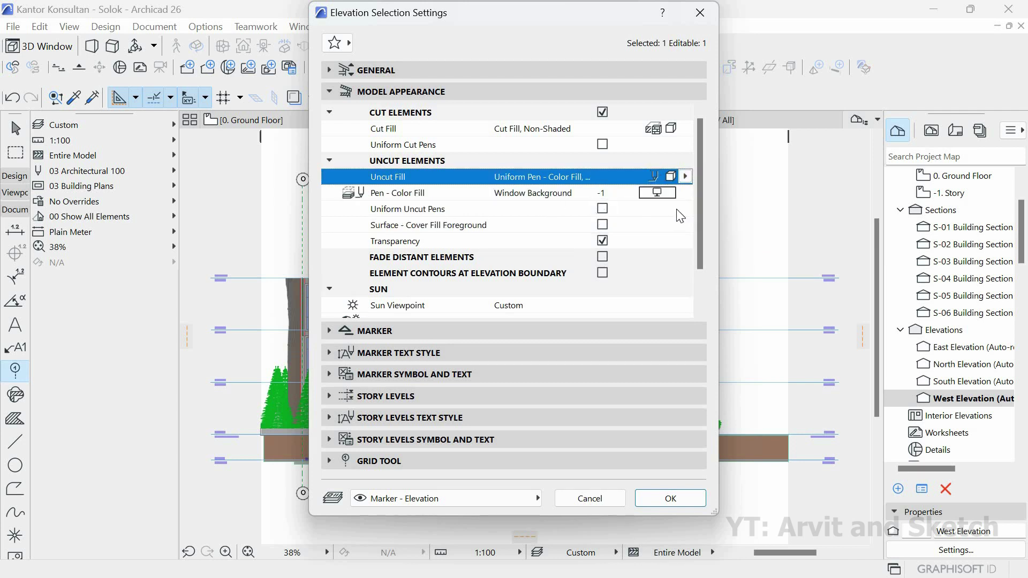
click(602, 208)
- Enable shadows for the West Elevation with the 25 % shadow fill and apply the elevation settings
scroll(677, 310, down, 1)
scroll(676, 310, down, 1)
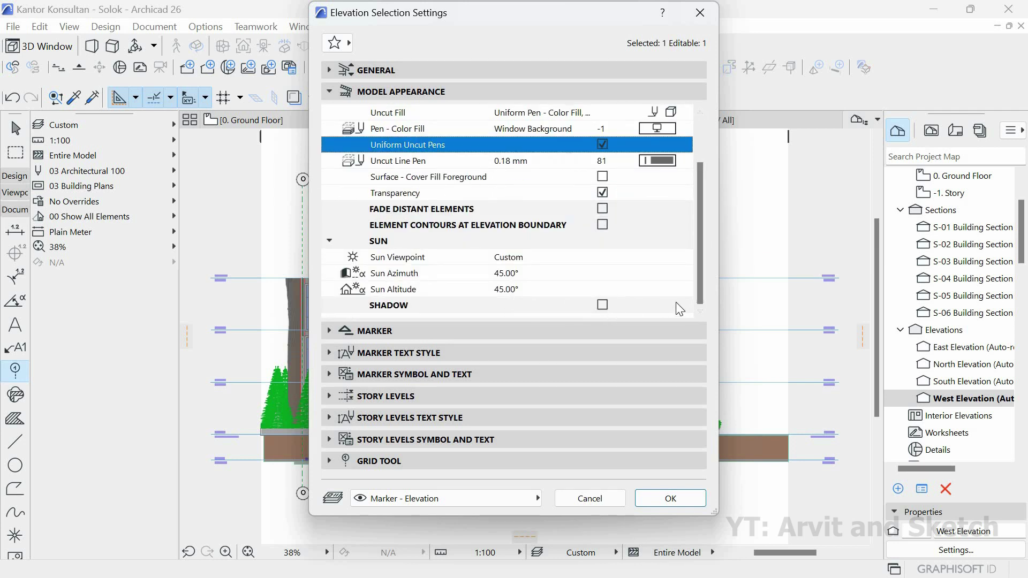
click(692, 305)
scroll(696, 307, down, 1)
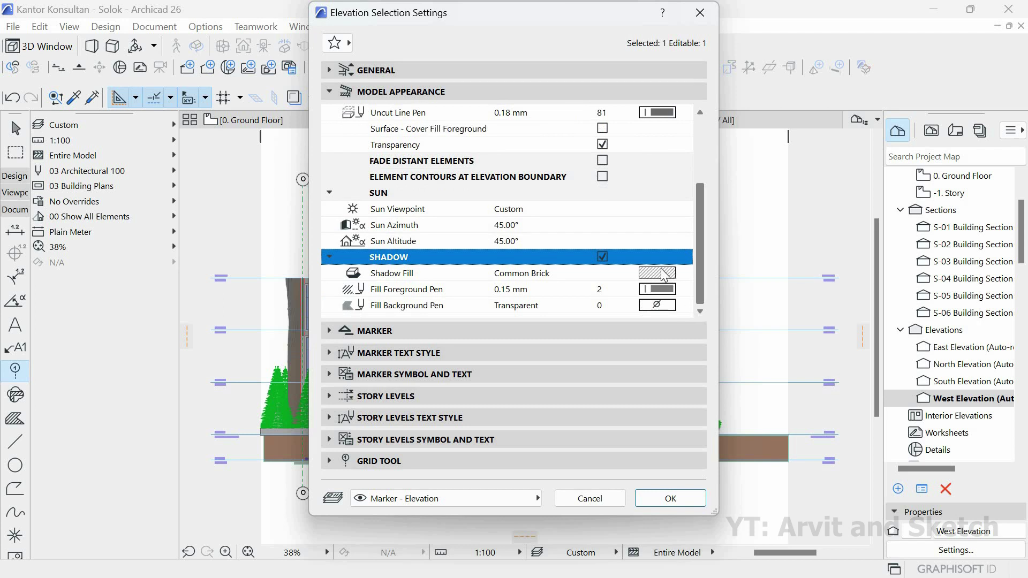
click(602, 274)
click(99, 147)
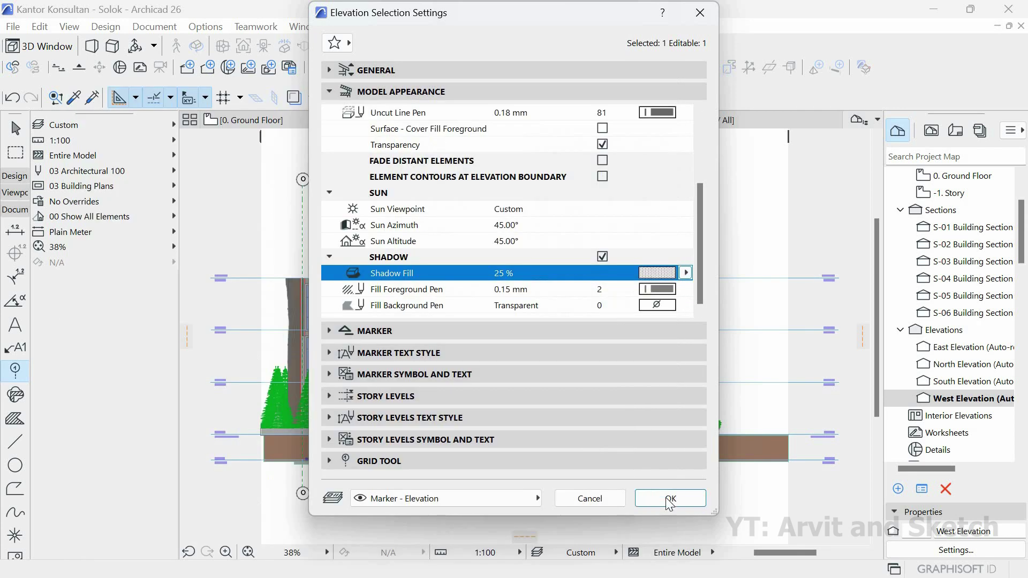
click(667, 498)
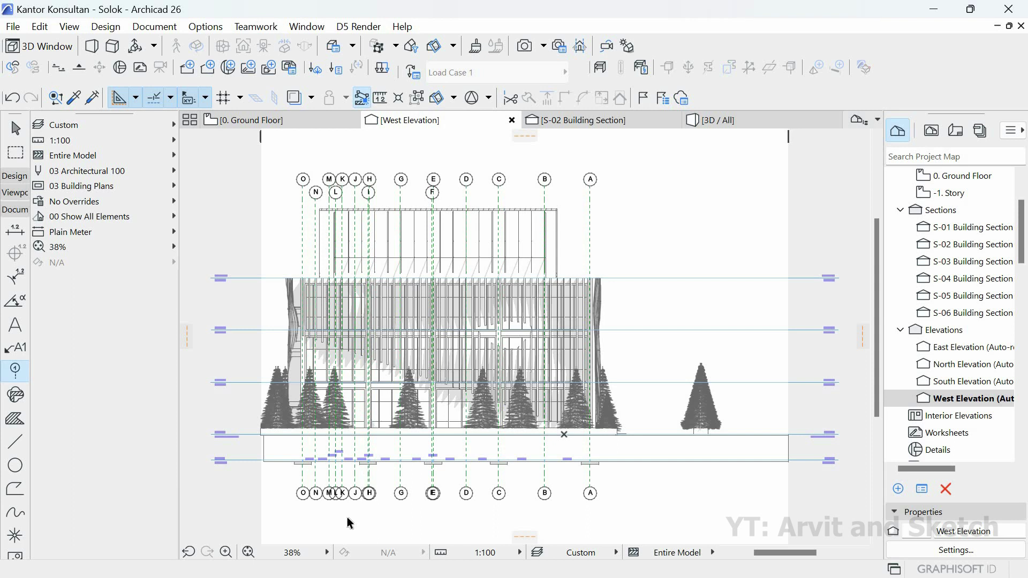
- Raise the lower markers of grids M and K by one bubble height to clear marker L
scroll(330, 515, up, 5)
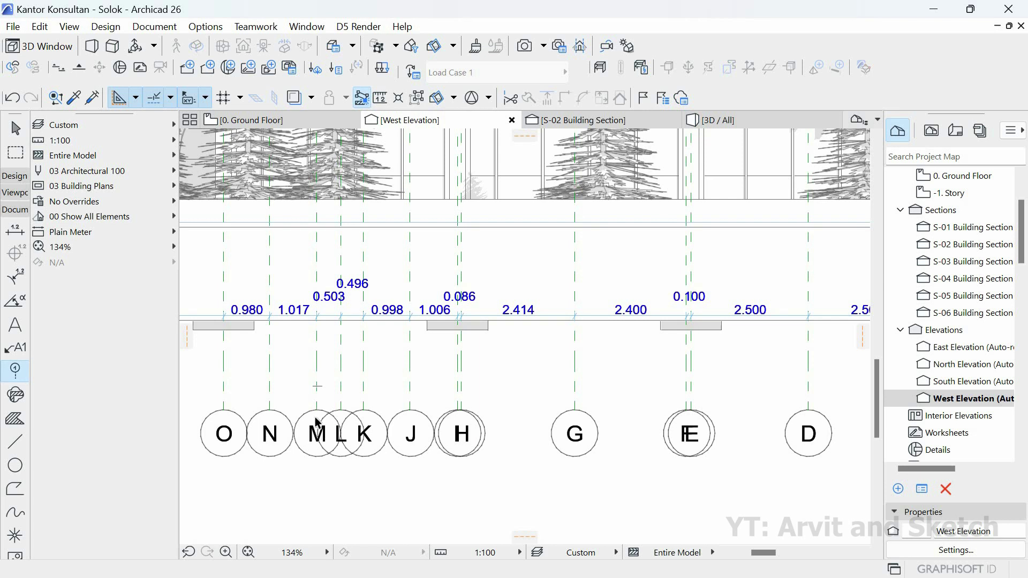
scroll(318, 412, up, 2)
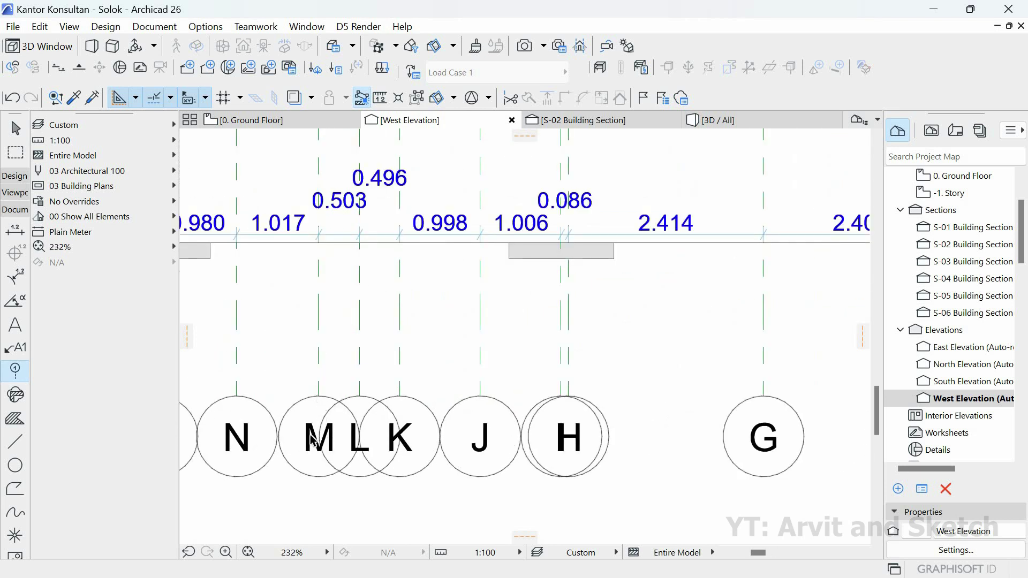
key(Escape)
click(309, 397)
key(Escape)
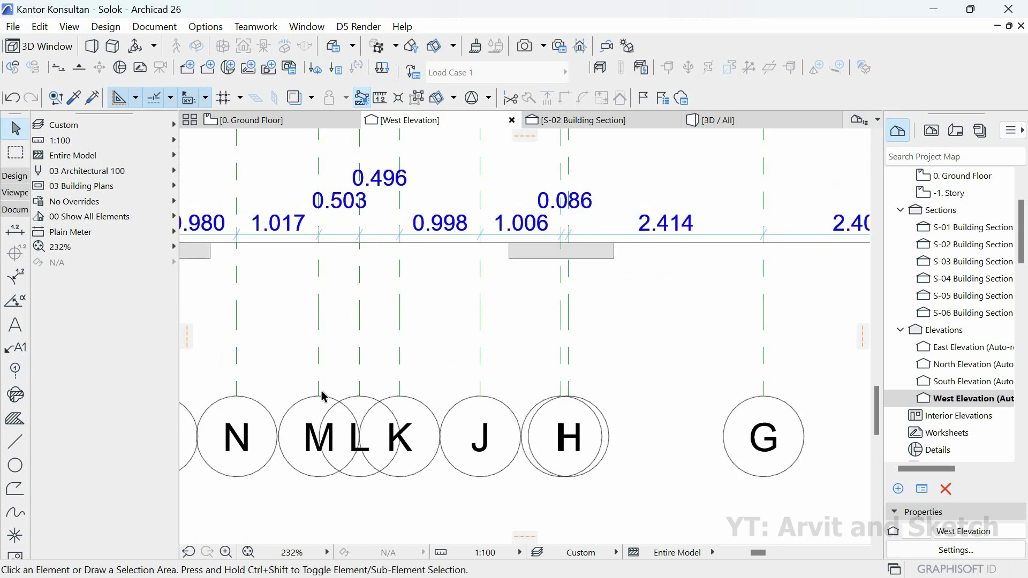
click(319, 396)
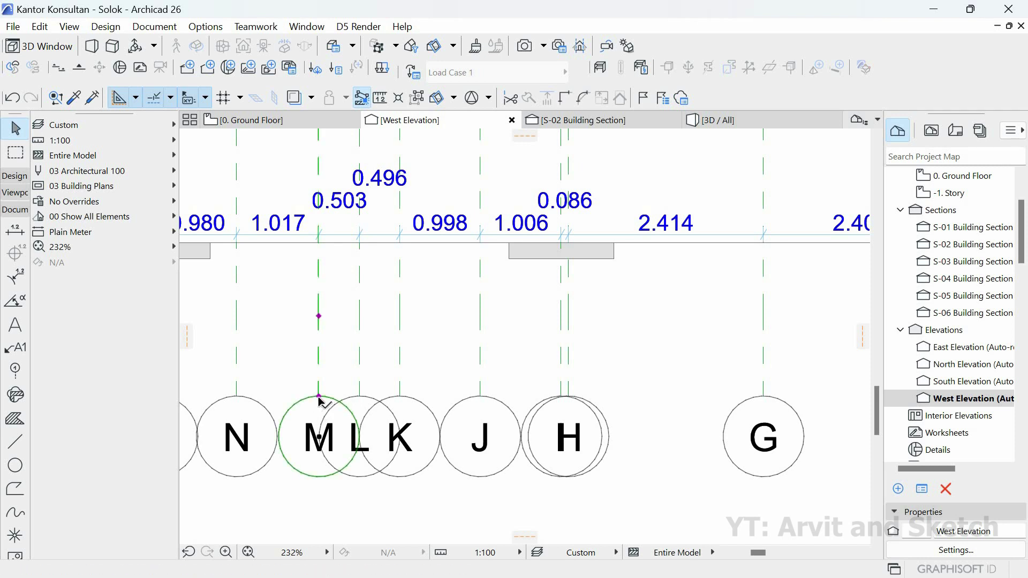
click(319, 396)
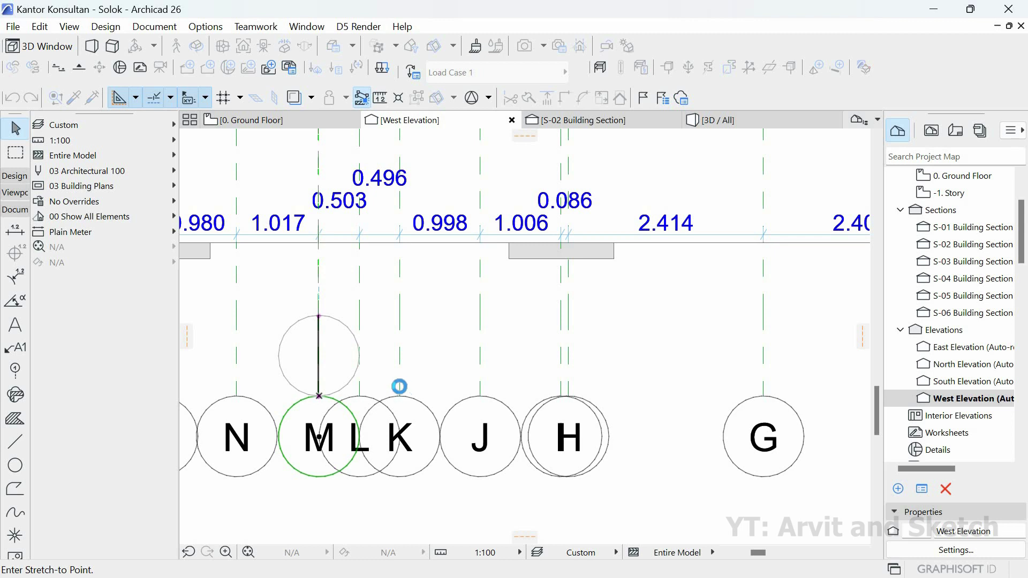
click(402, 392)
click(399, 396)
click(399, 396)
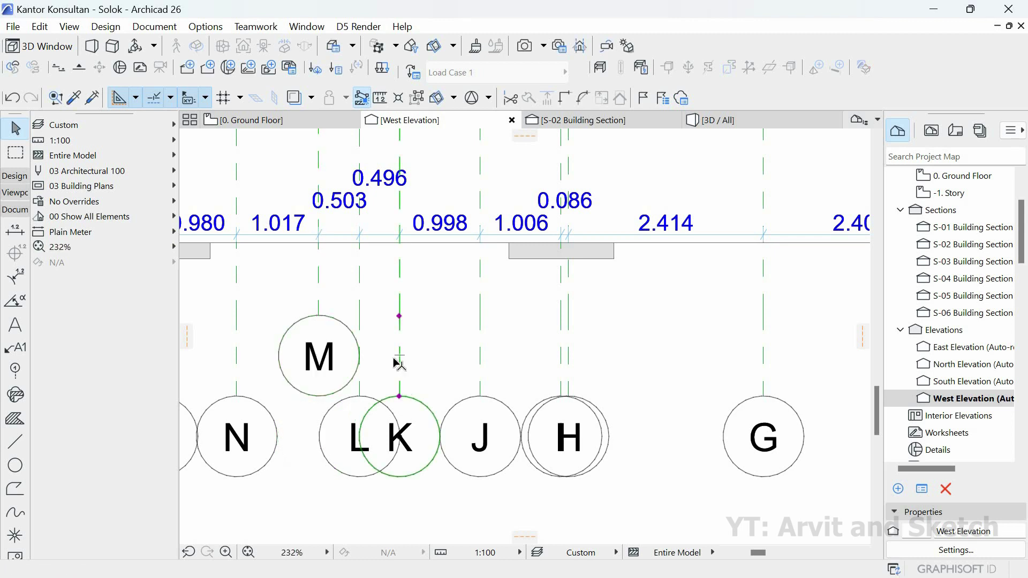
click(353, 317)
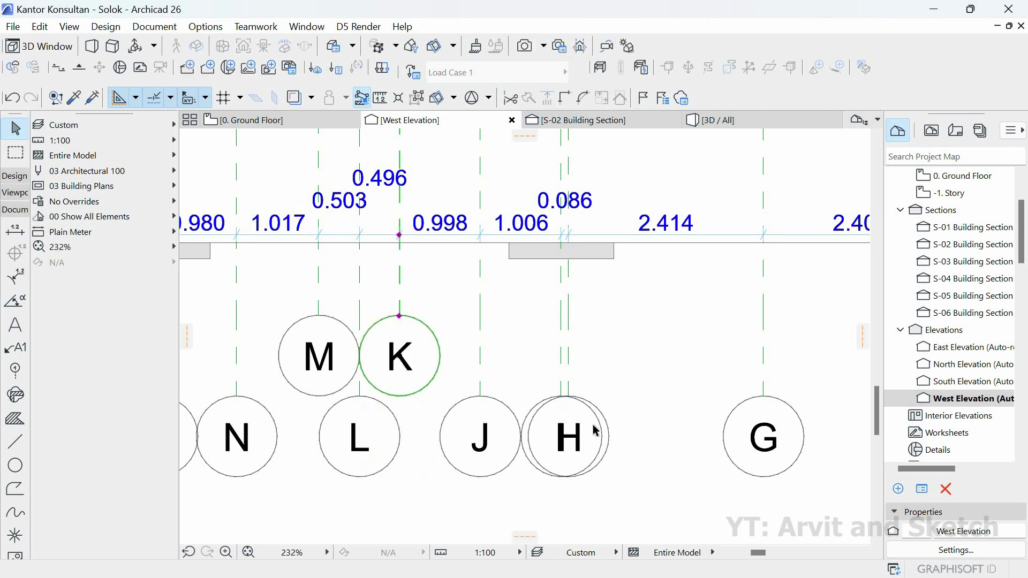
- Stagger grid H so its lower marker sits between markers I and G without overlapping
scroll(552, 432, down, 2)
middle_drag(552, 432, 488, 420)
scroll(478, 409, up, 1)
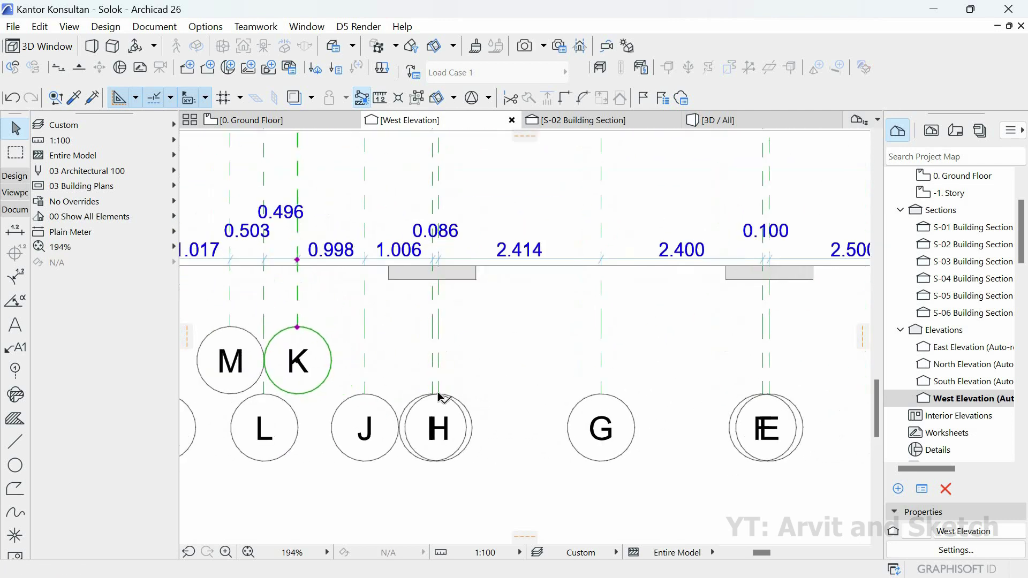
click(438, 387)
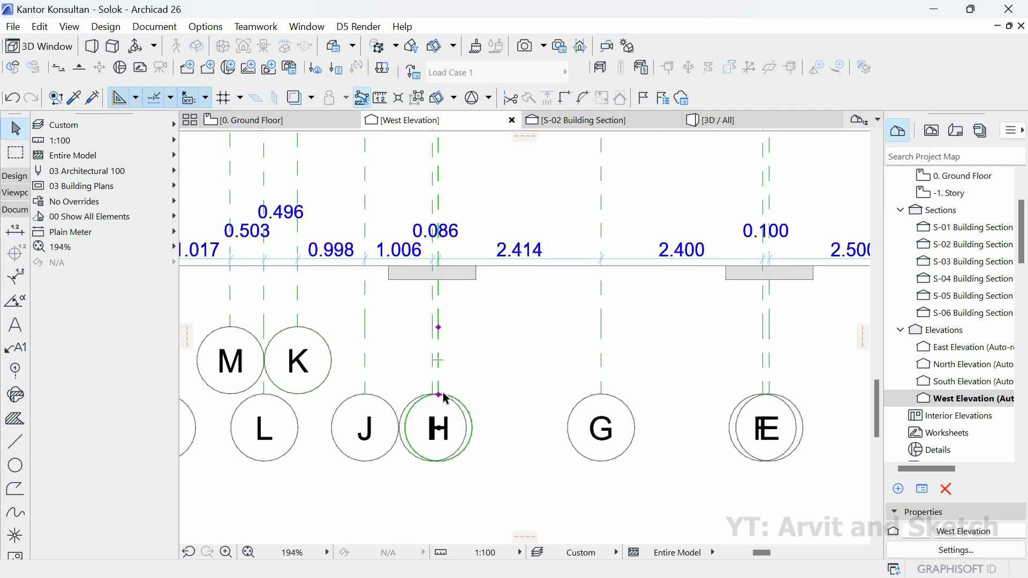
click(438, 326)
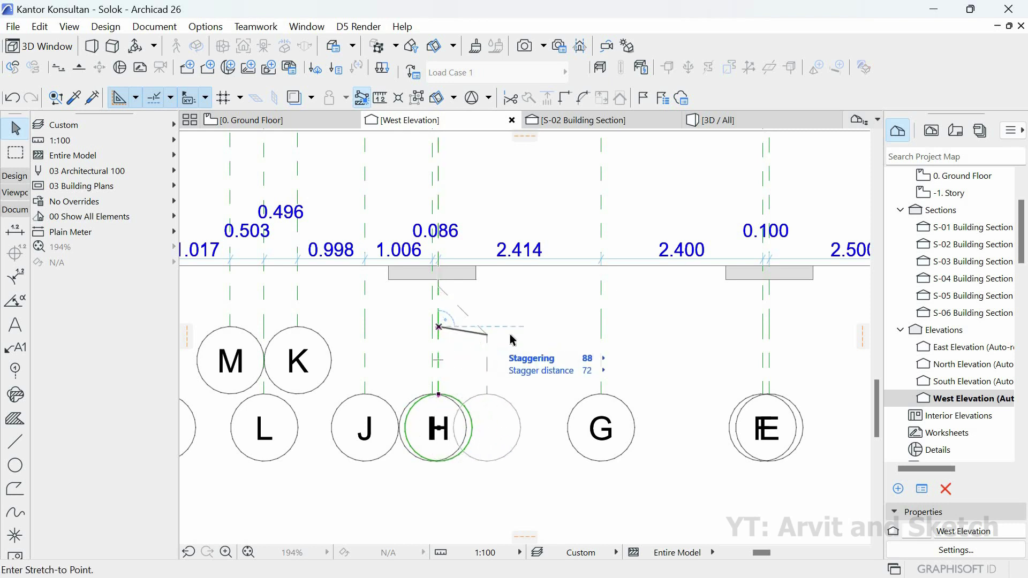
- Stagger grid F so its lower marker sits between markers G and E, and clear the selection
click(764, 371)
click(762, 327)
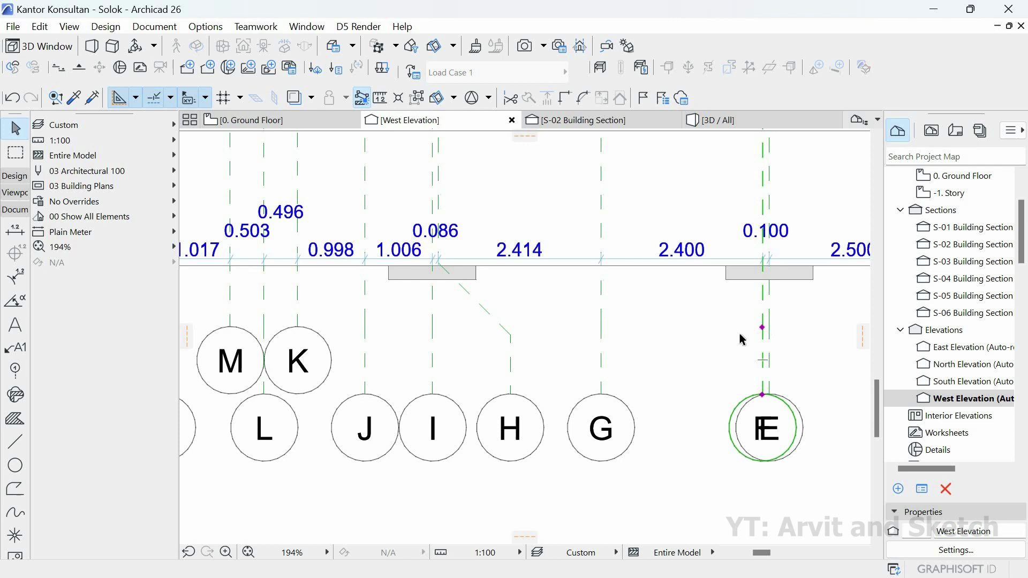
click(685, 341)
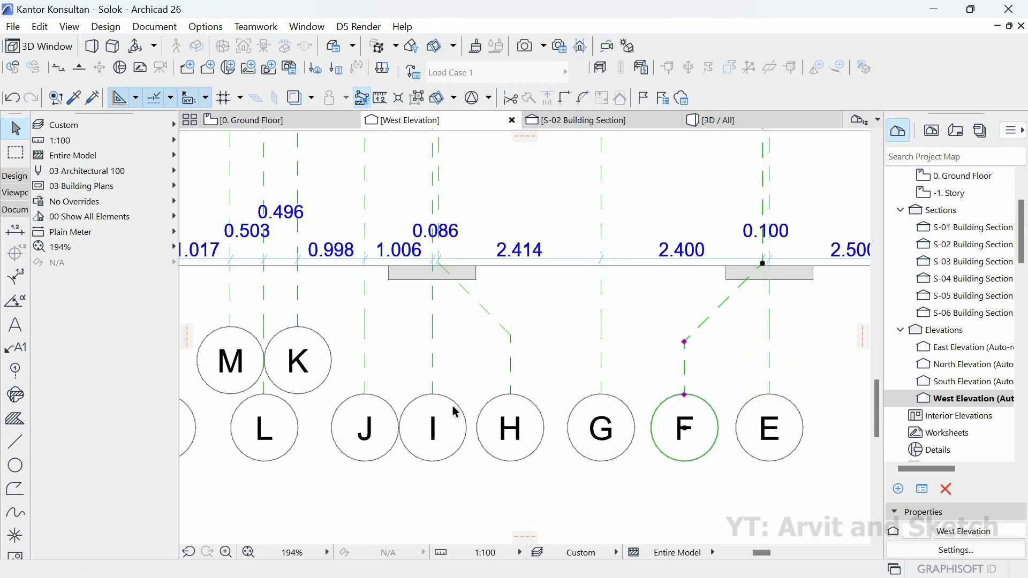
scroll(461, 399, down, 3)
scroll(462, 398, down, 4)
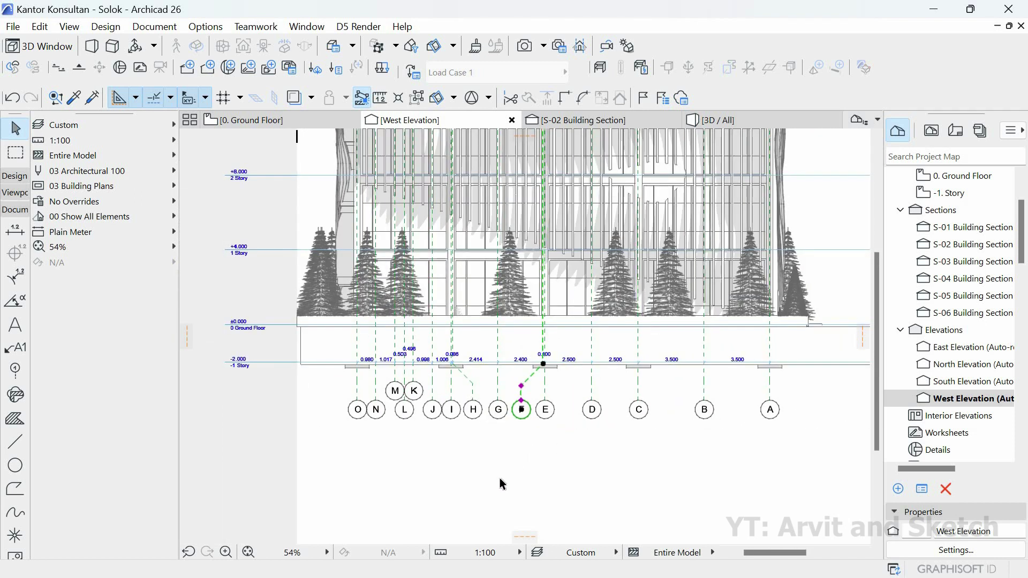
scroll(499, 477, down, 2)
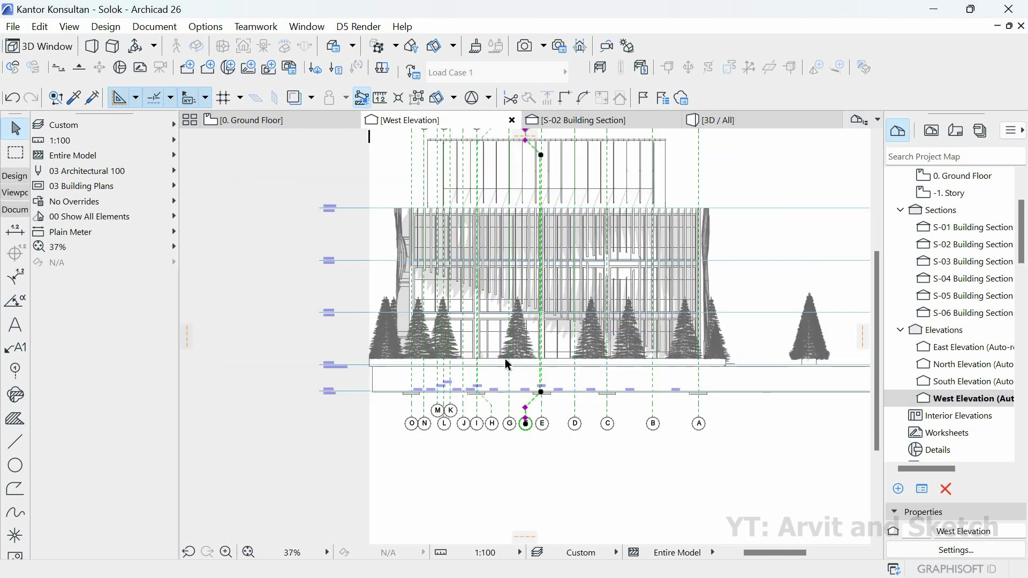
scroll(508, 472, down, 1)
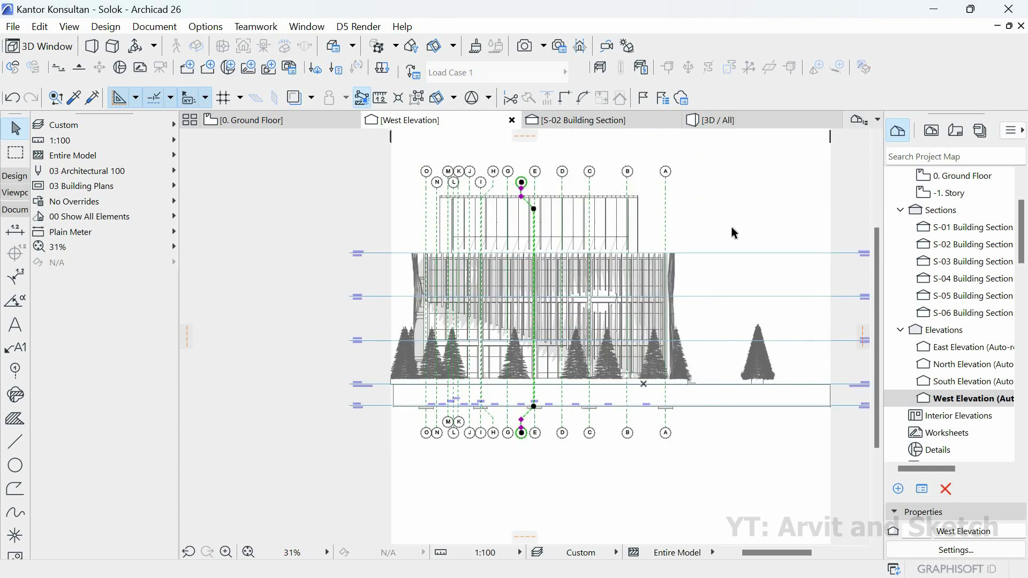
click(733, 190)
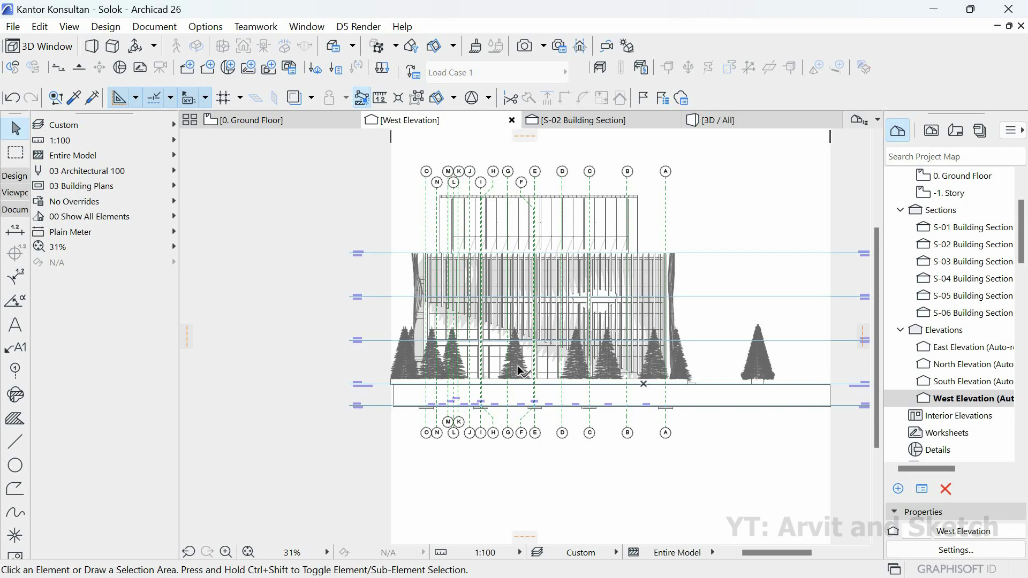
- Raise the upper marker of grid F in the West Elevation to align with the row of markers G and E
scroll(521, 162, up, 5)
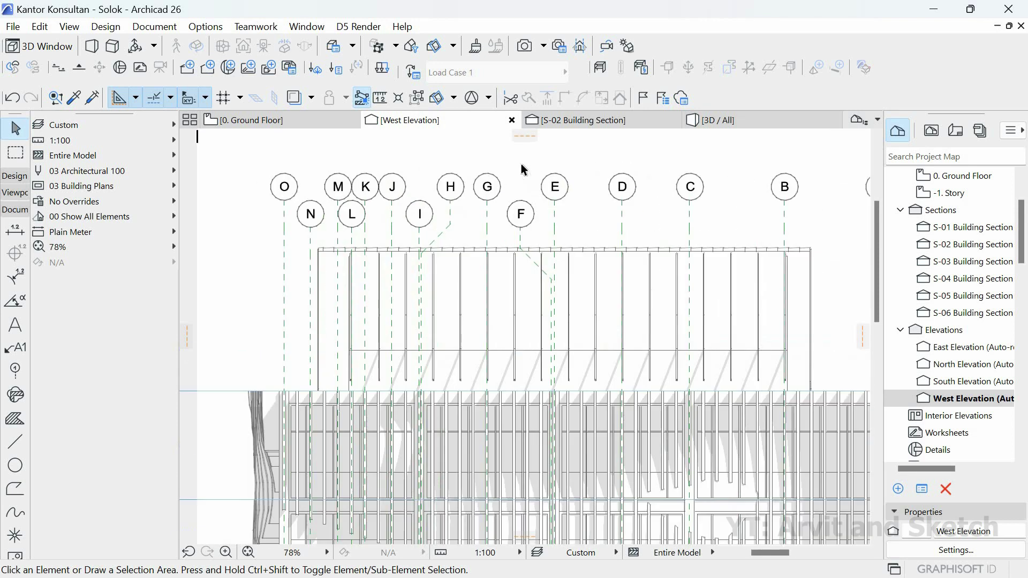
click(522, 258)
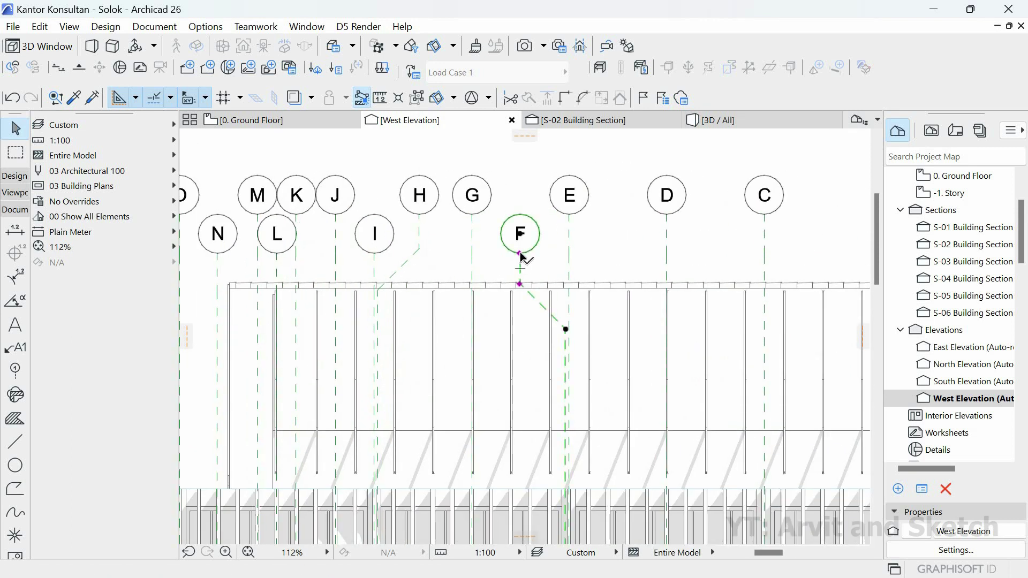
click(520, 252)
click(419, 214)
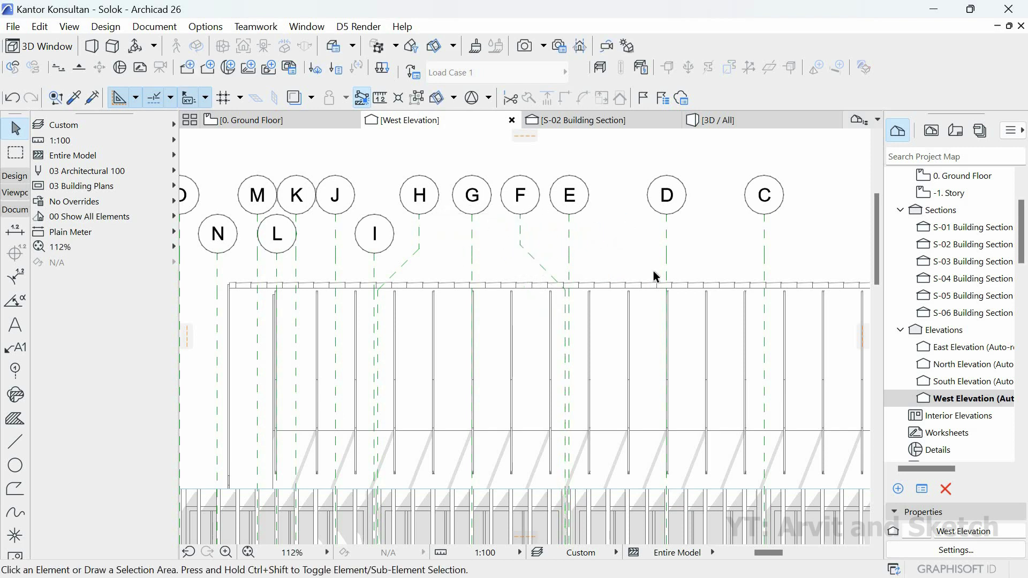
click(253, 553)
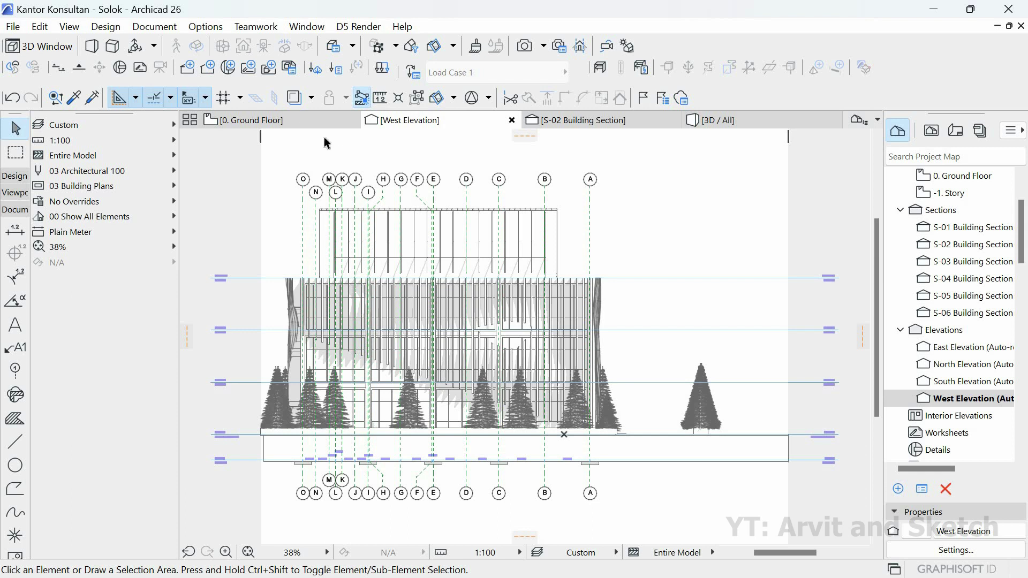
- Open the S-01 Building Section and show all layers in it
key(F2)
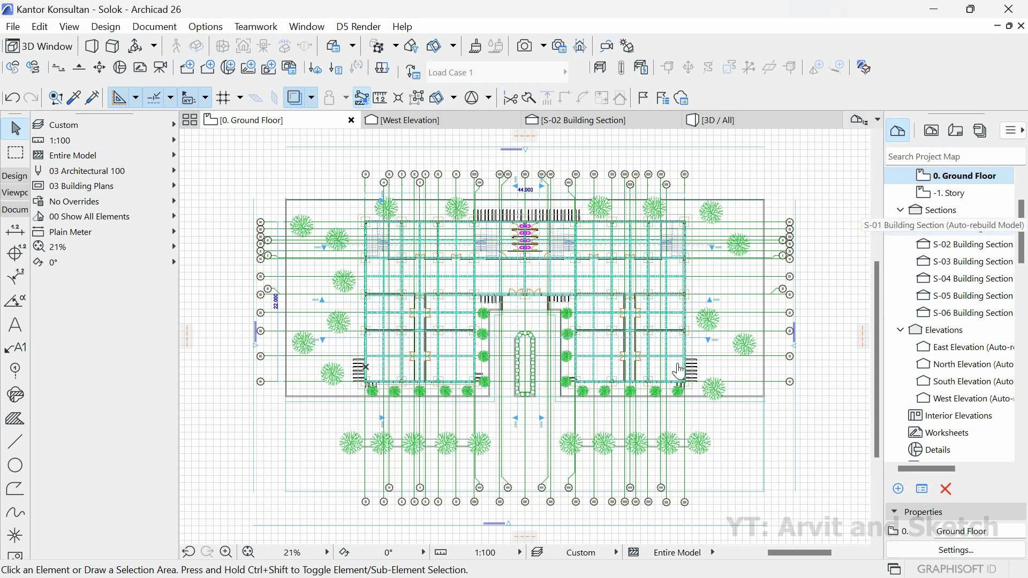
double_click(975, 228)
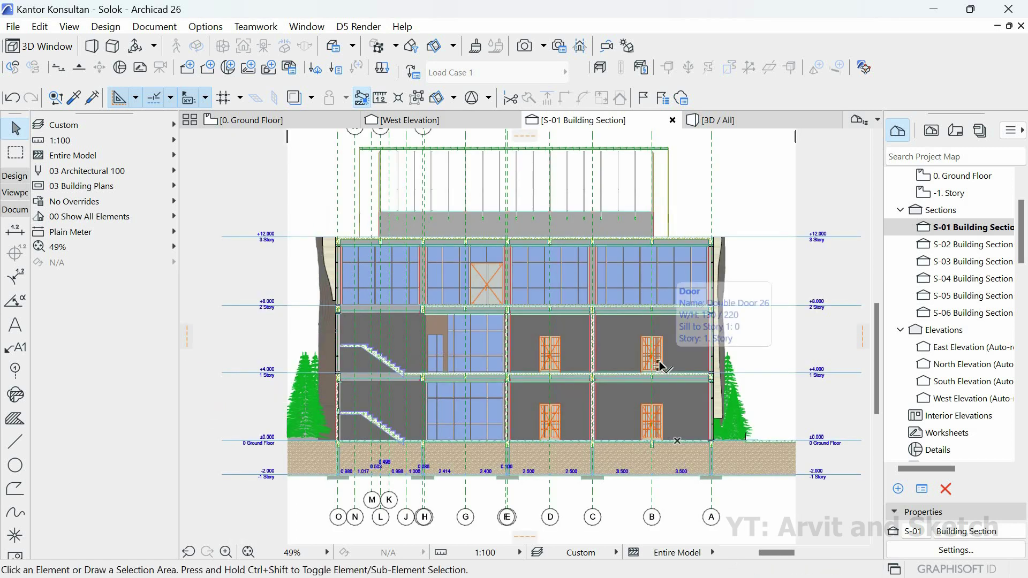
click(247, 553)
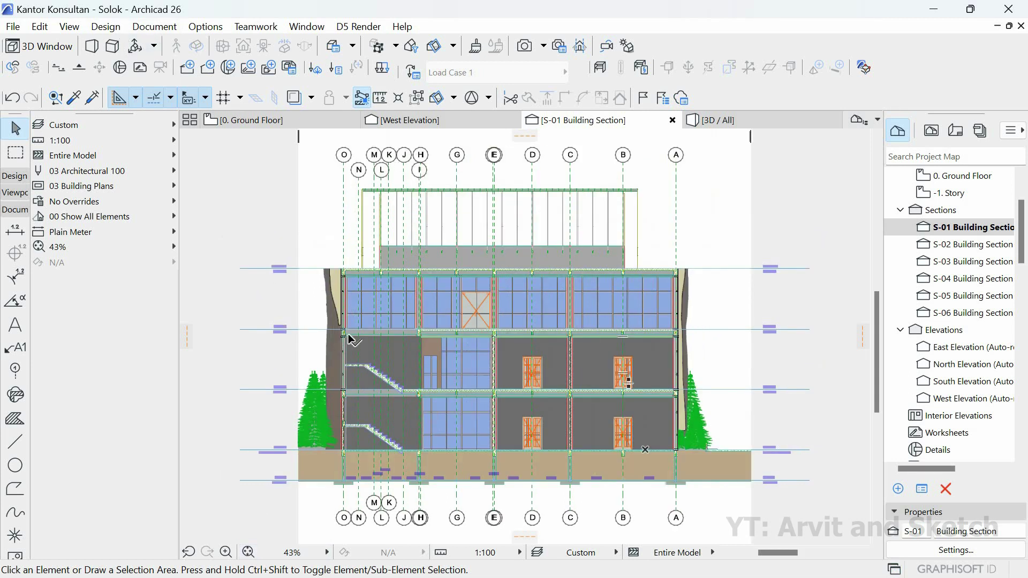
click(166, 26)
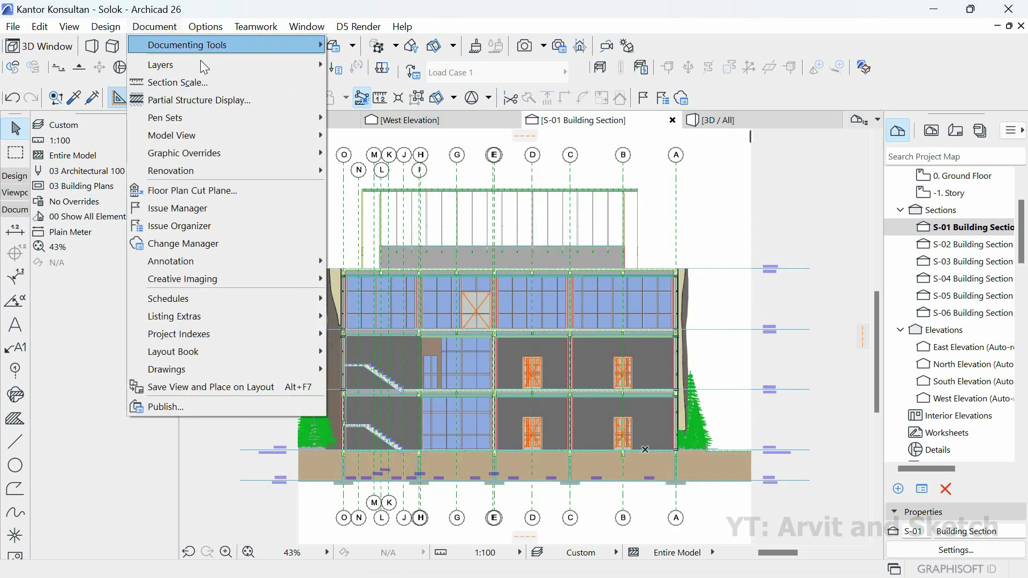
mouse_move(200, 65)
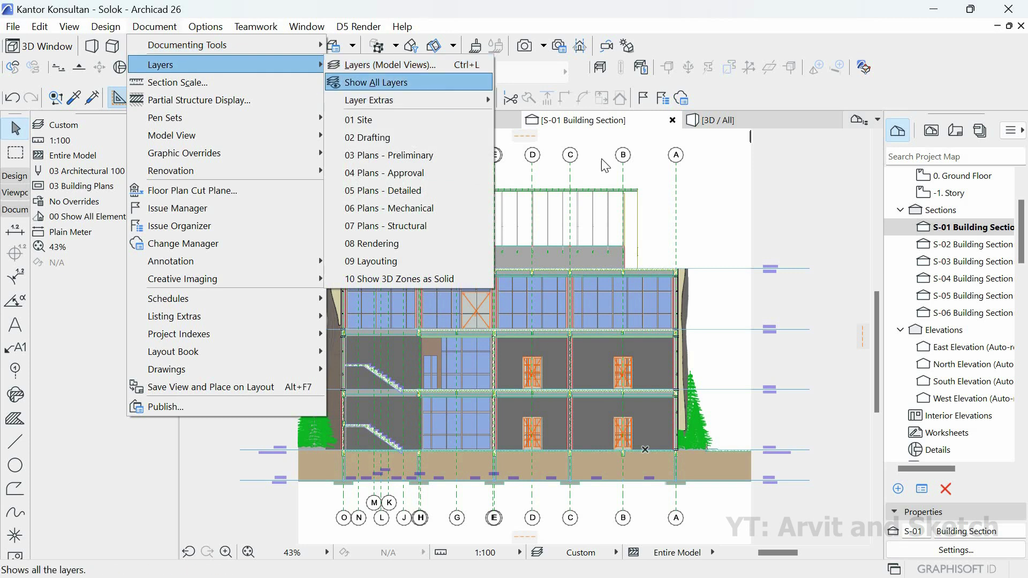
click(375, 83)
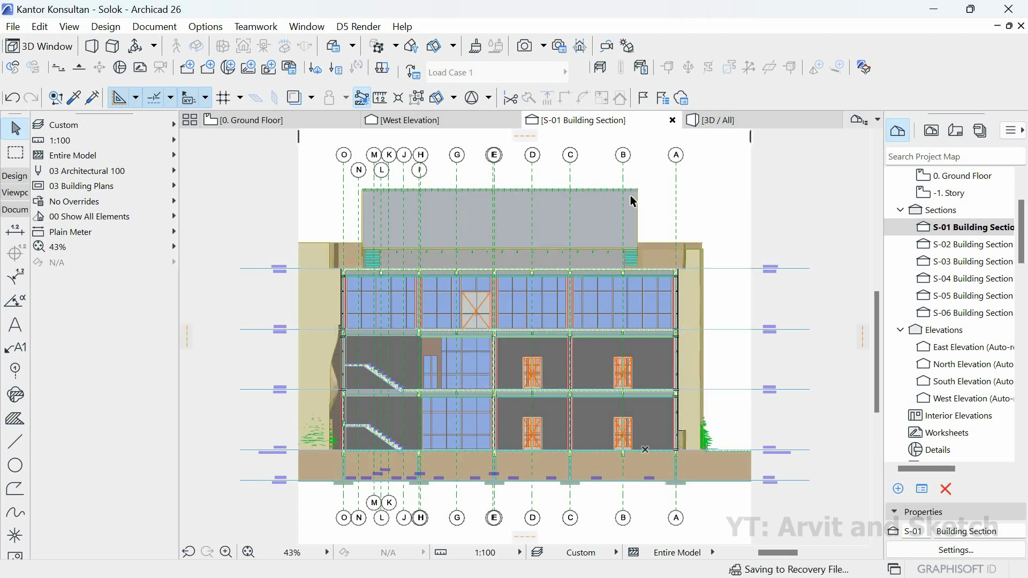
- Hide the layer of the tall morph beside the building in section S-01
click(311, 257)
right_click(313, 262)
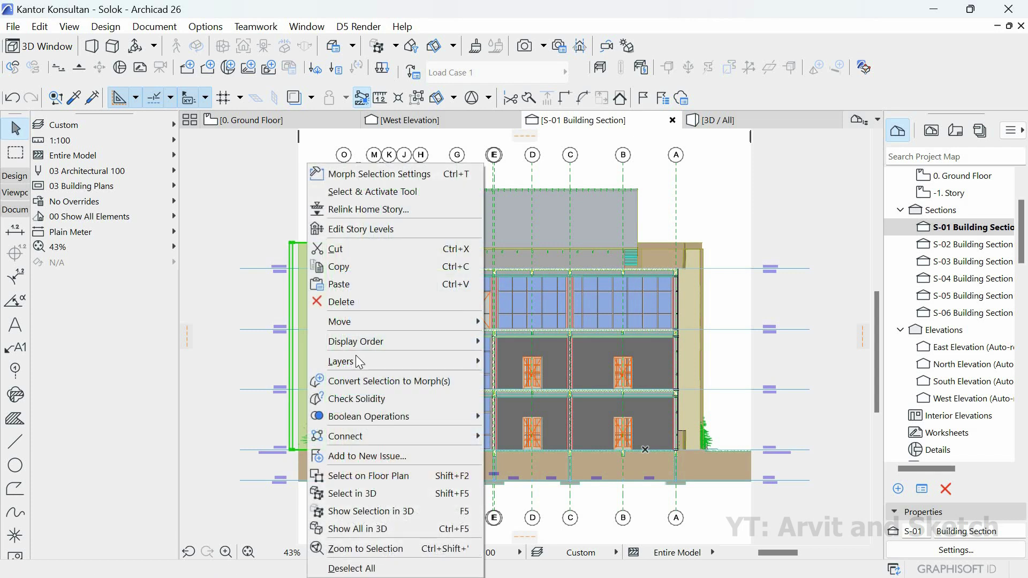
click(505, 375)
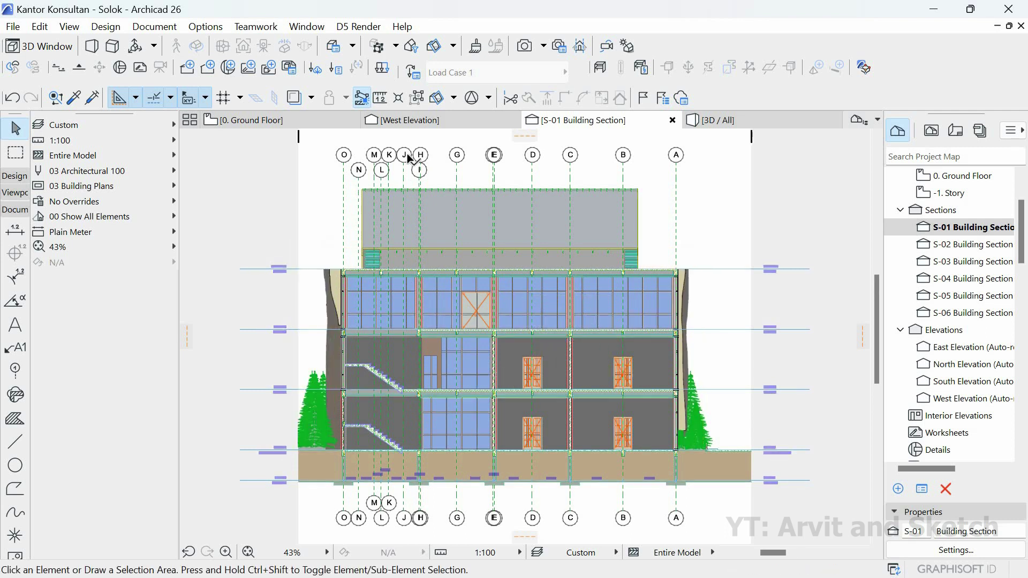
- Stagger the upper marker of grid H by about 54 towards G to separate it from marker I
scroll(410, 159, up, 3)
scroll(469, 273, up, 3)
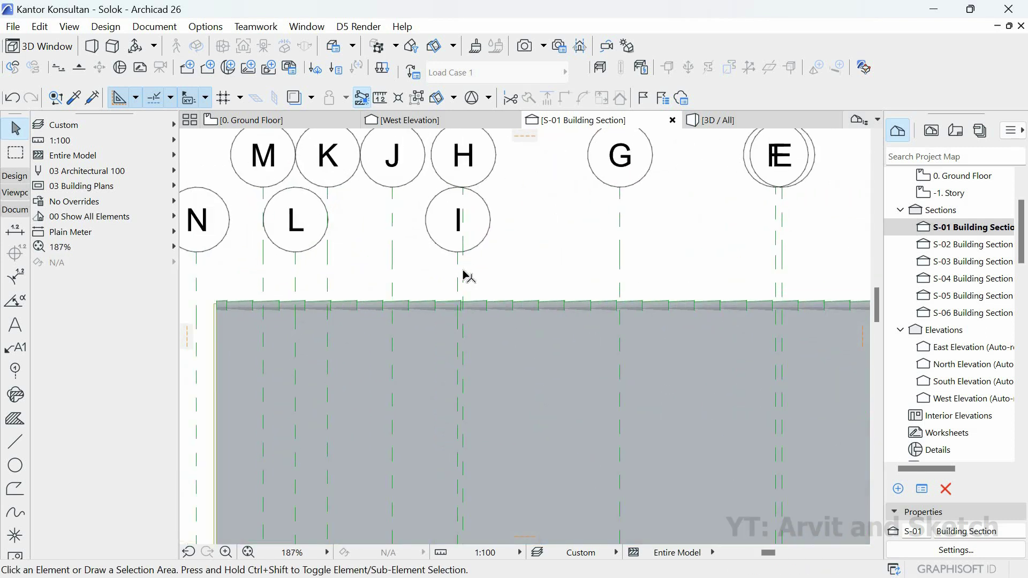
click(463, 196)
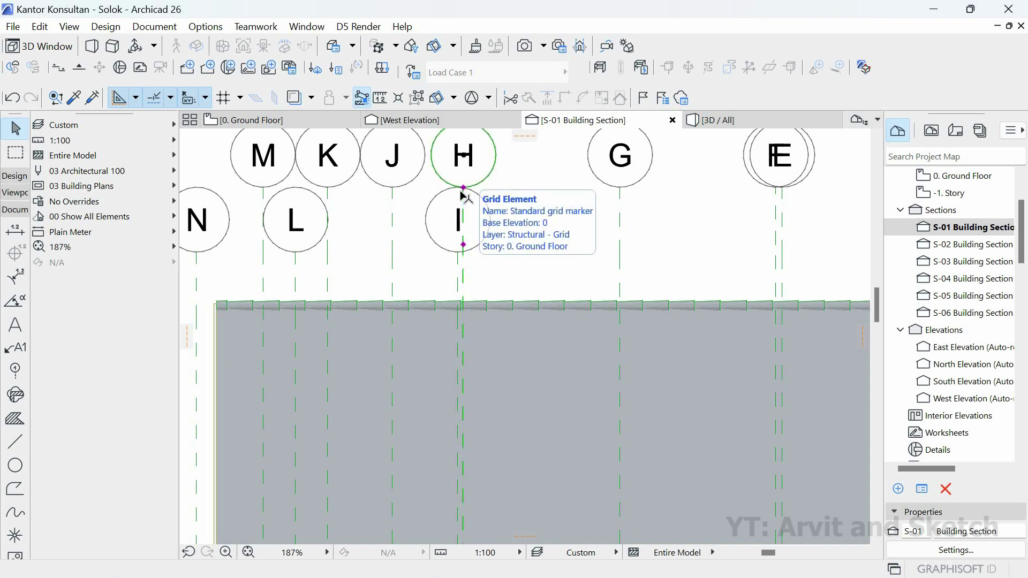
click(464, 245)
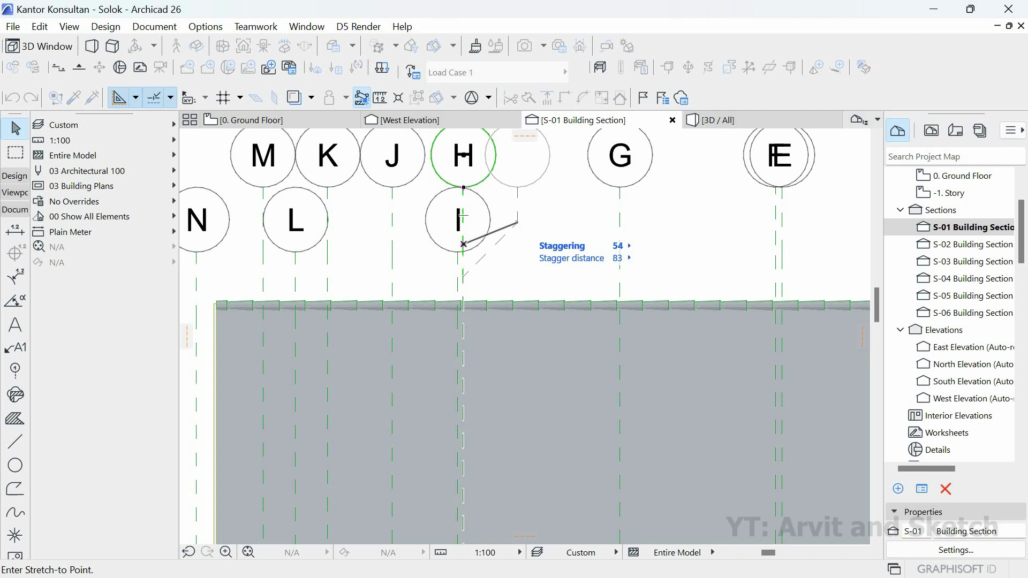
click(464, 278)
scroll(418, 275, down, 1)
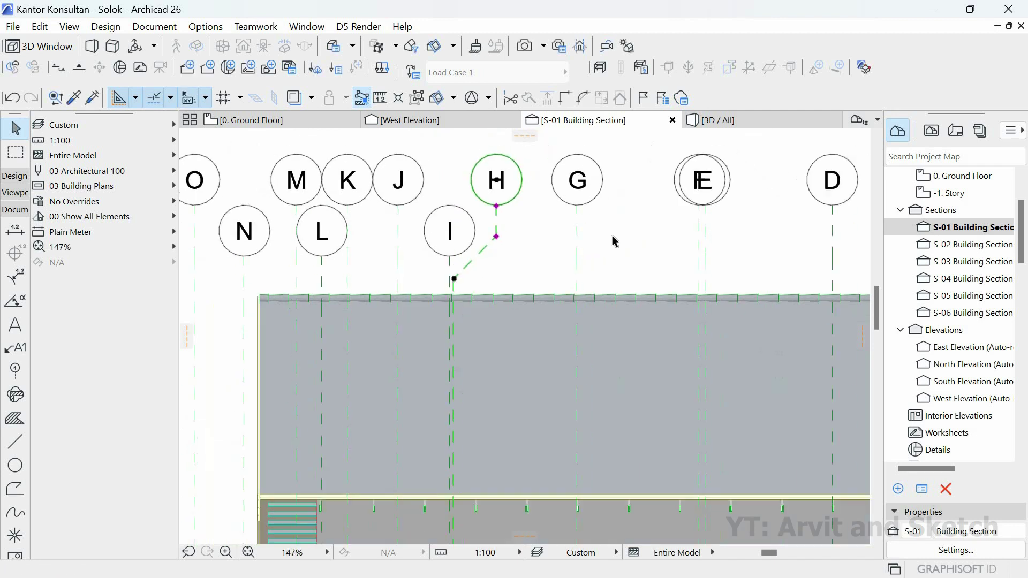
- Stagger the upper marker of grid E by about 78 towards D to separate it from marker F, and clear the selection
scroll(619, 233, up, 2)
middle_drag(596, 262, 416, 257)
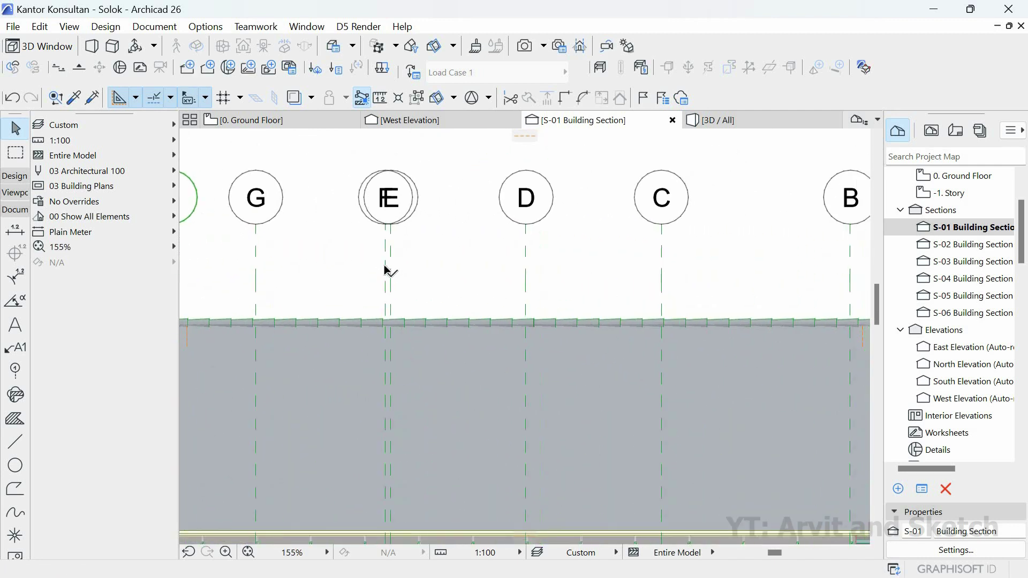
click(390, 275)
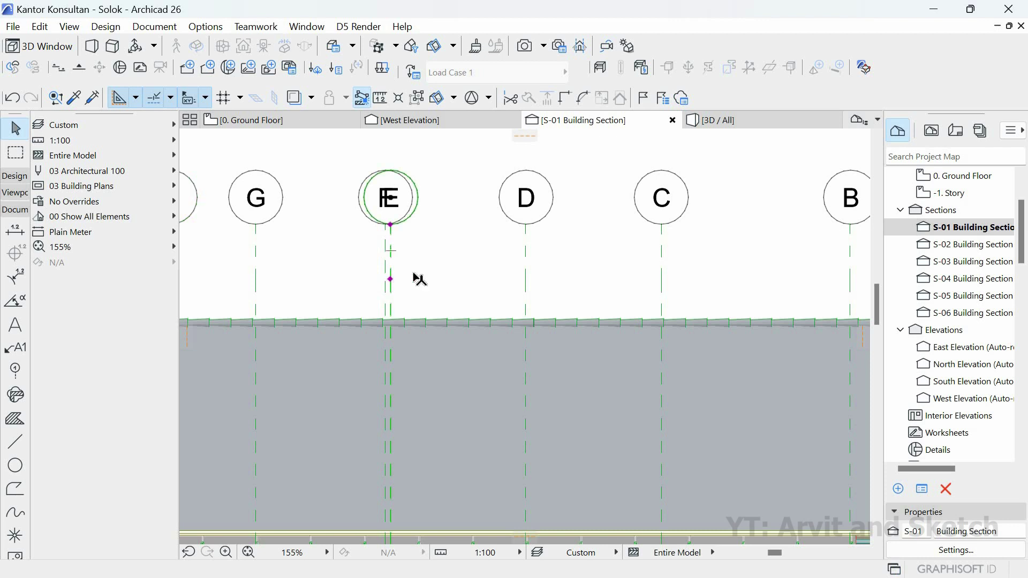
click(390, 279)
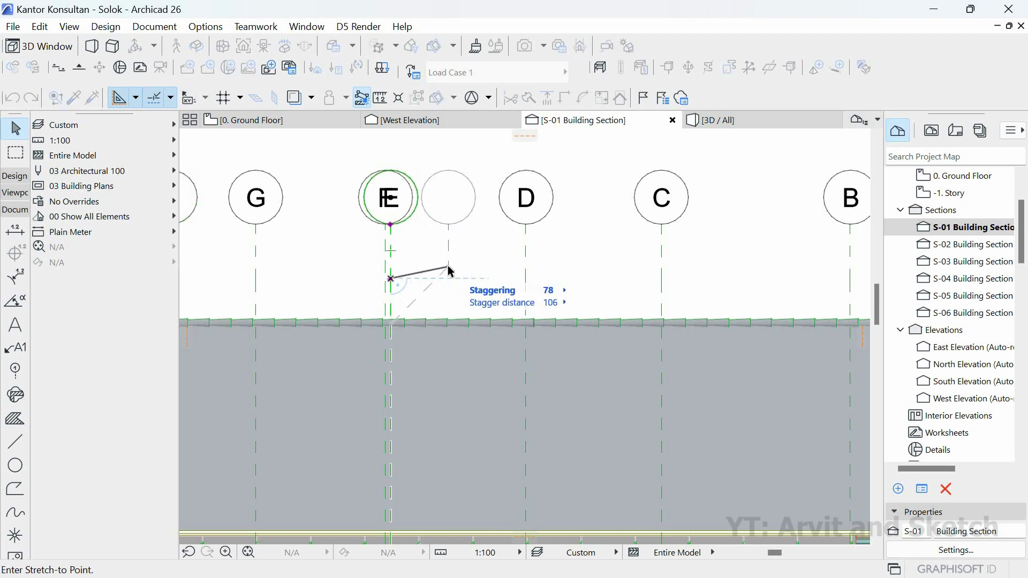
click(448, 268)
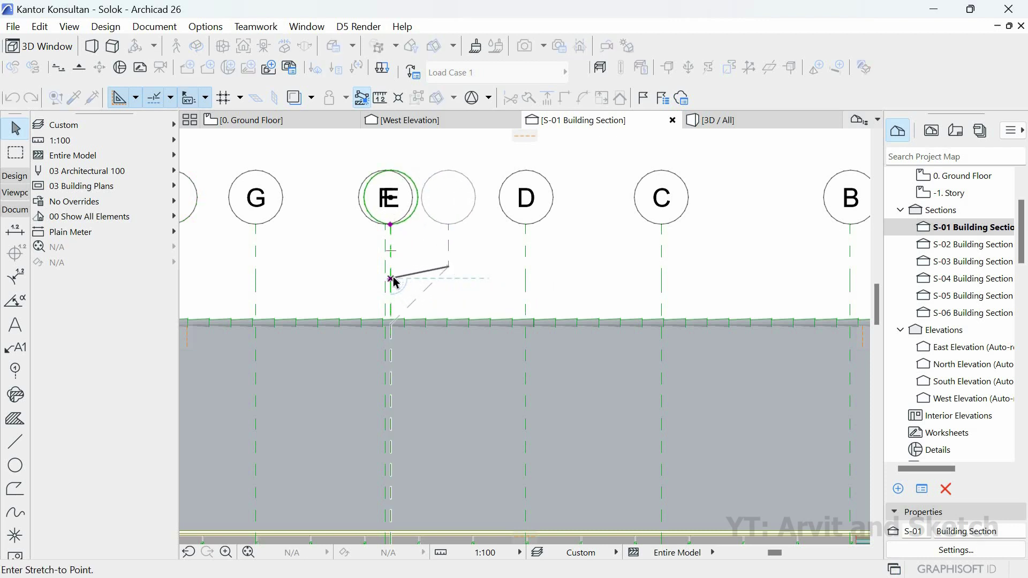
key(Escape)
scroll(477, 209, down, 7)
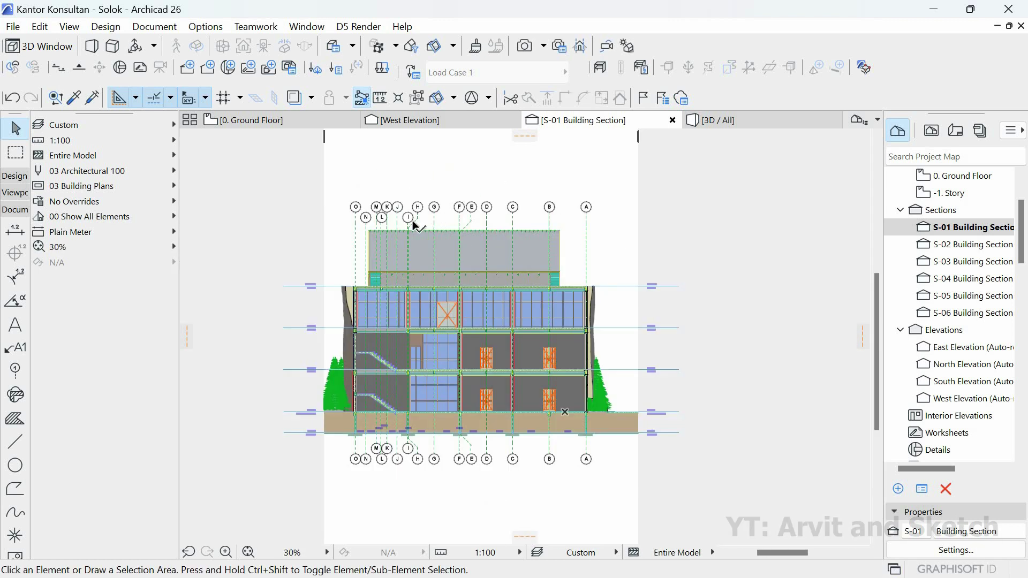
- In the S-01 section settings, set the uncut fill to Uniform Pen - Color Fill and enable uniform uncut pens
right_click(605, 120)
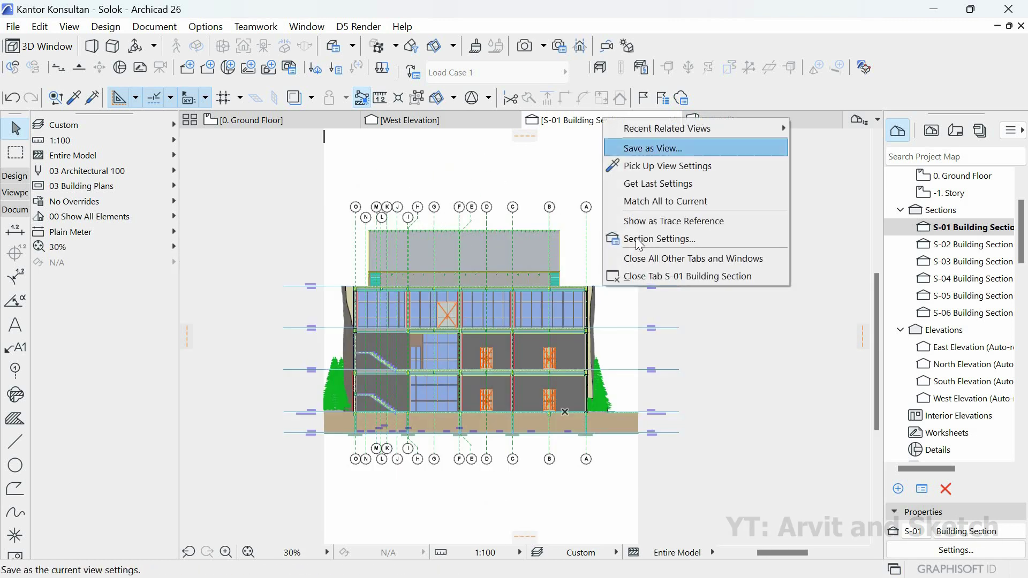
click(635, 237)
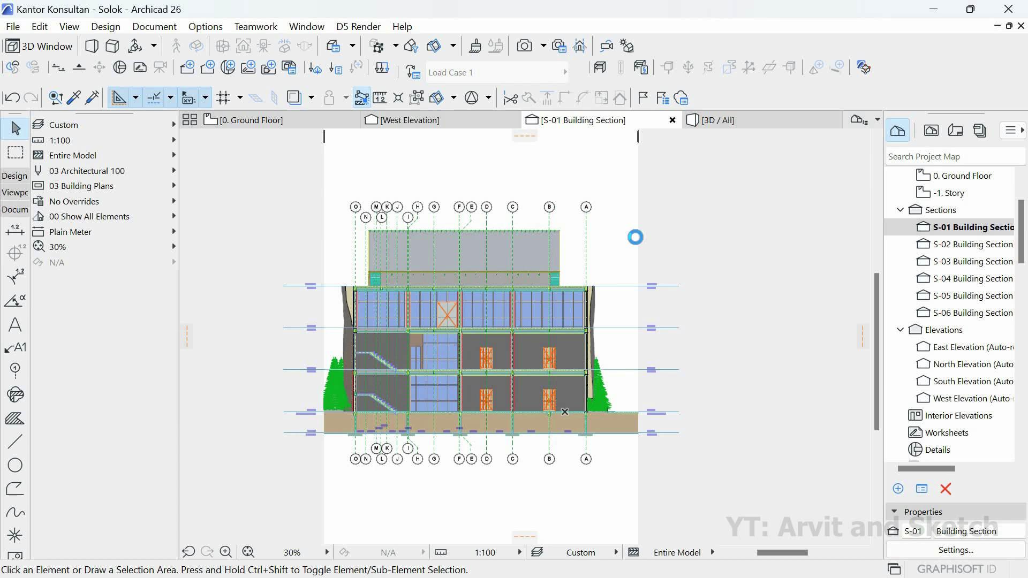
click(677, 177)
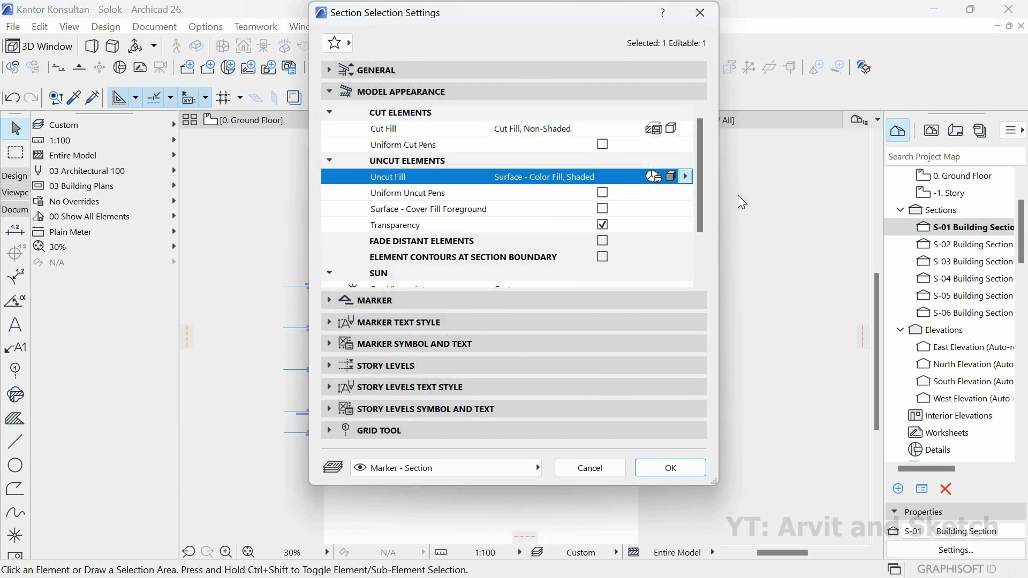
click(685, 176)
click(746, 194)
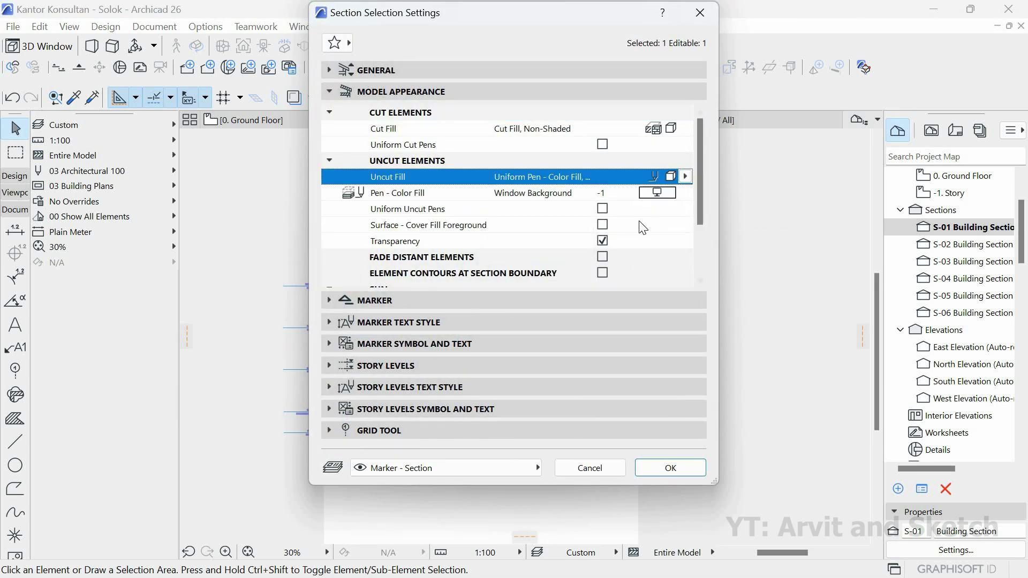
click(603, 208)
- Enable shadows for section S-01 with the 25 % shadow fill and apply the section settings
scroll(608, 270, down, 2)
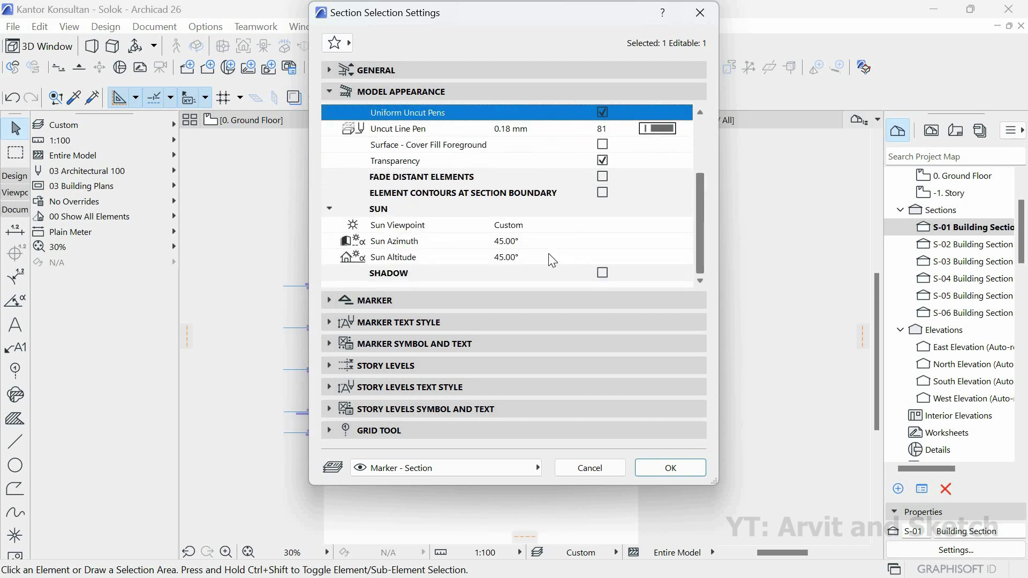
click(603, 272)
scroll(666, 251, down, 3)
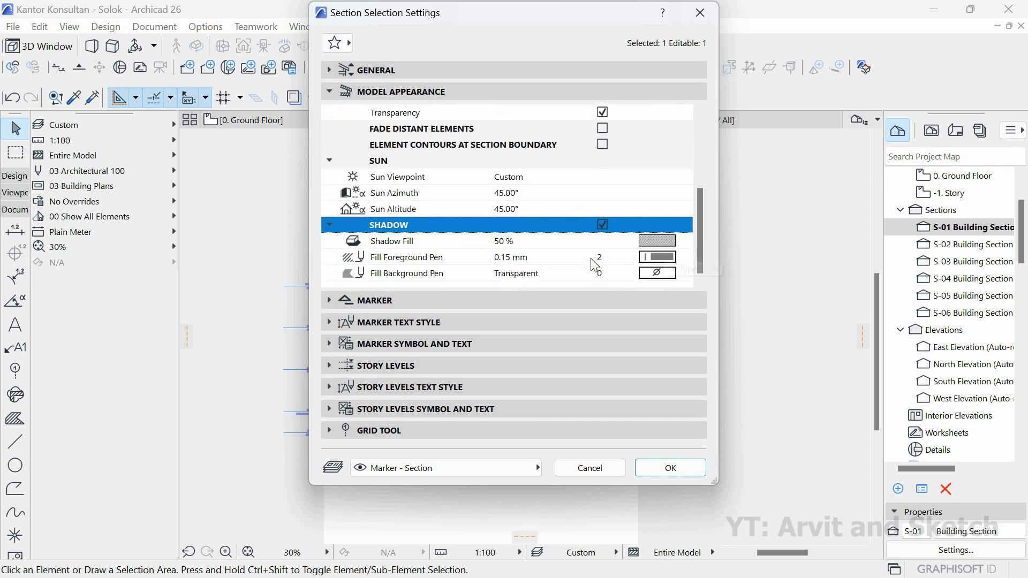
click(656, 240)
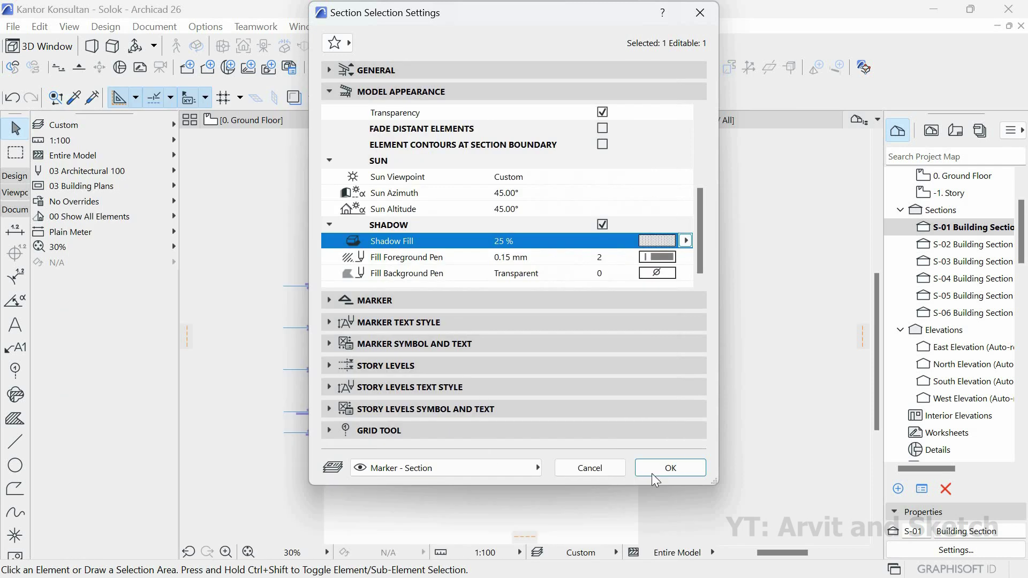
click(673, 468)
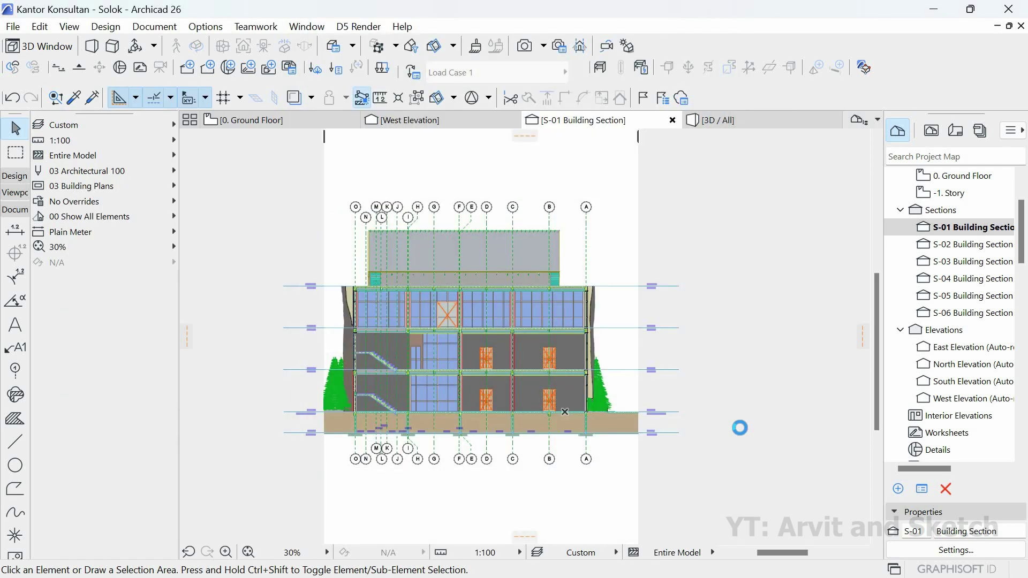
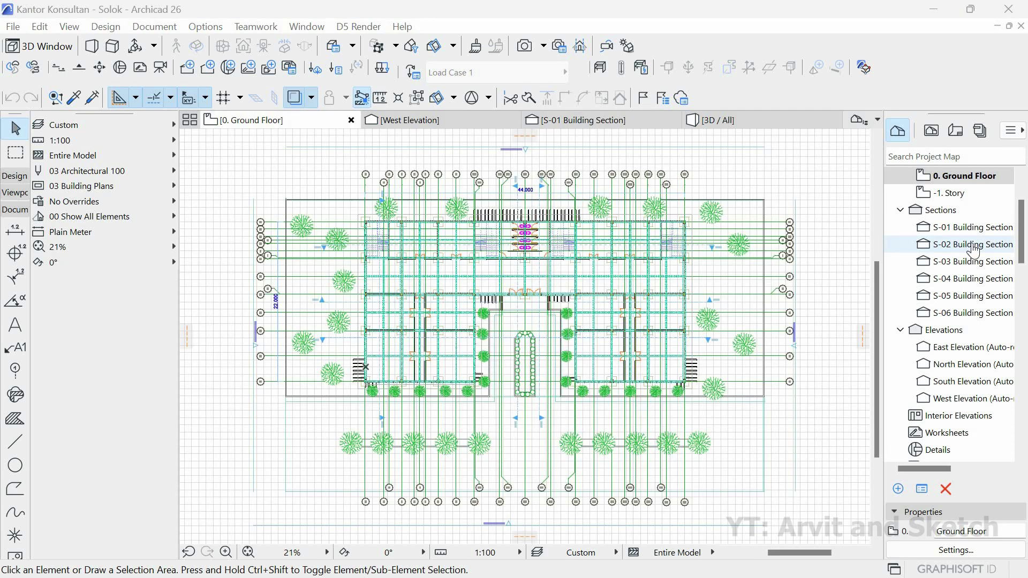
- Open the S-02 Building Section and show all layers in it
double_click(971, 249)
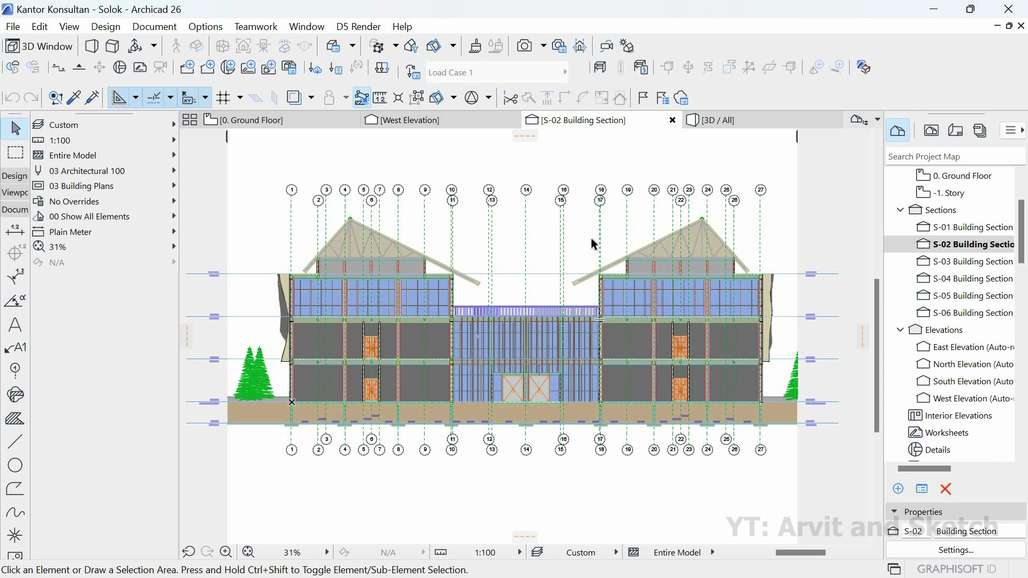
click(150, 27)
mouse_move(177, 64)
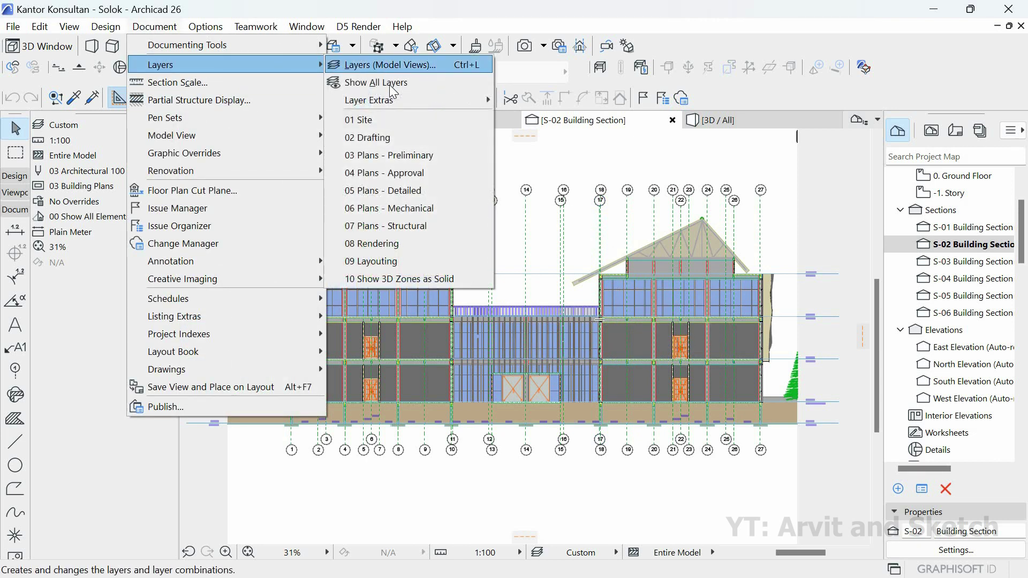
key(Return)
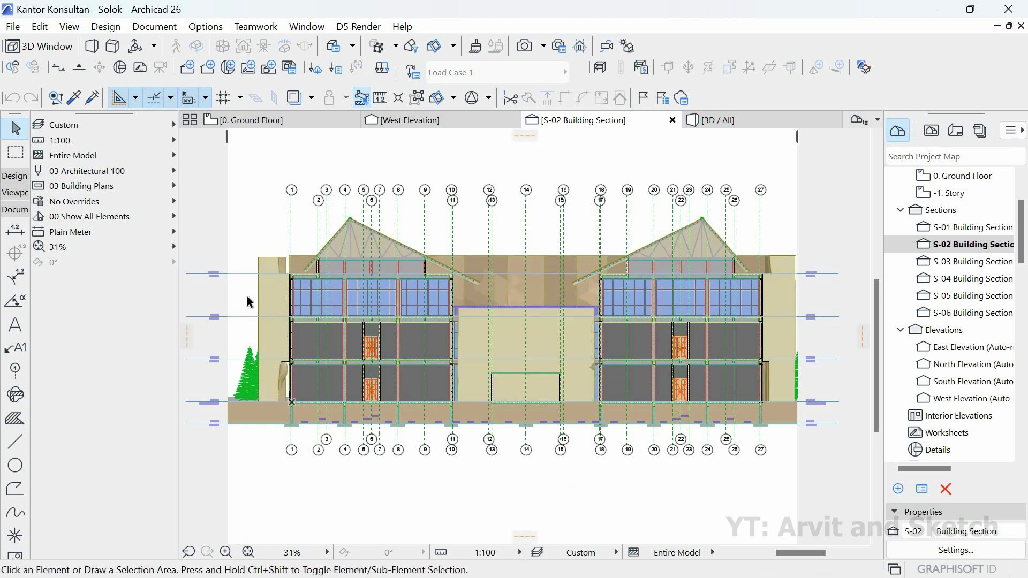
- Hide the layer of the tall morph at the outer end of the building in section S-02
click(260, 262)
right_click(260, 262)
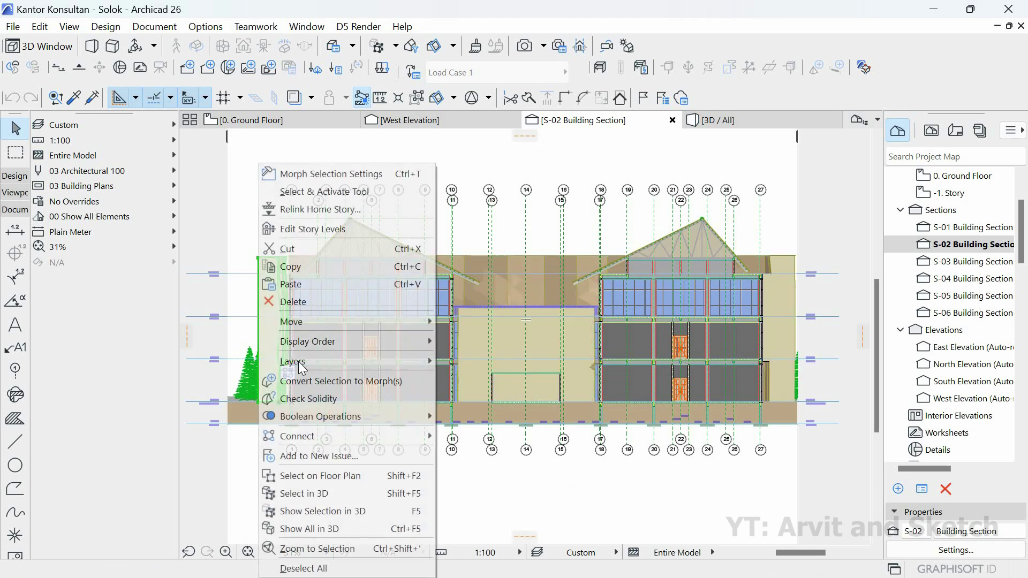
mouse_move(407, 361)
click(473, 378)
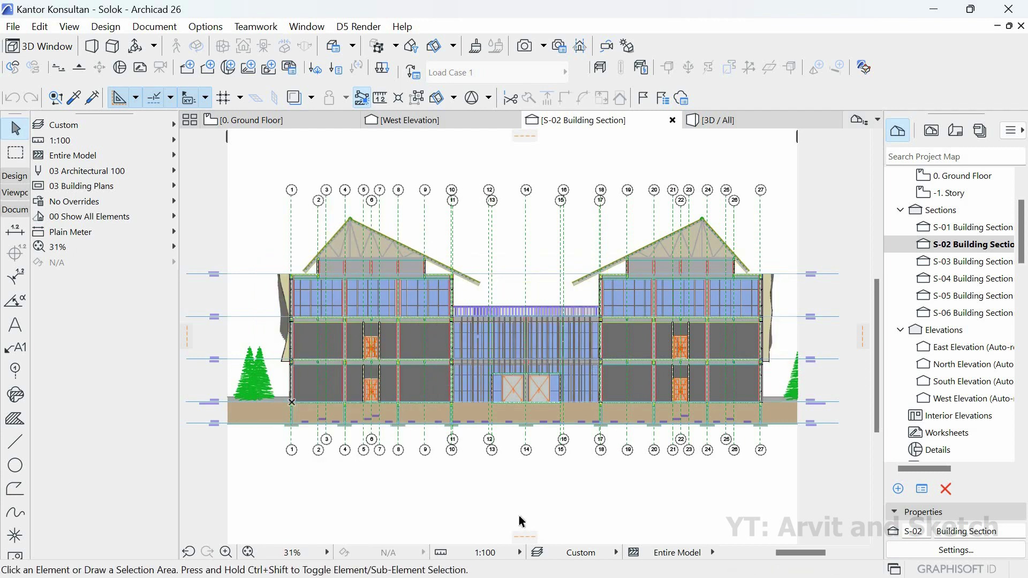
- In the S-02 section settings, set the uncut fill to Uniform Pen - Color Fill, Non-Shaded and enable uniform uncut pens
right_click(639, 127)
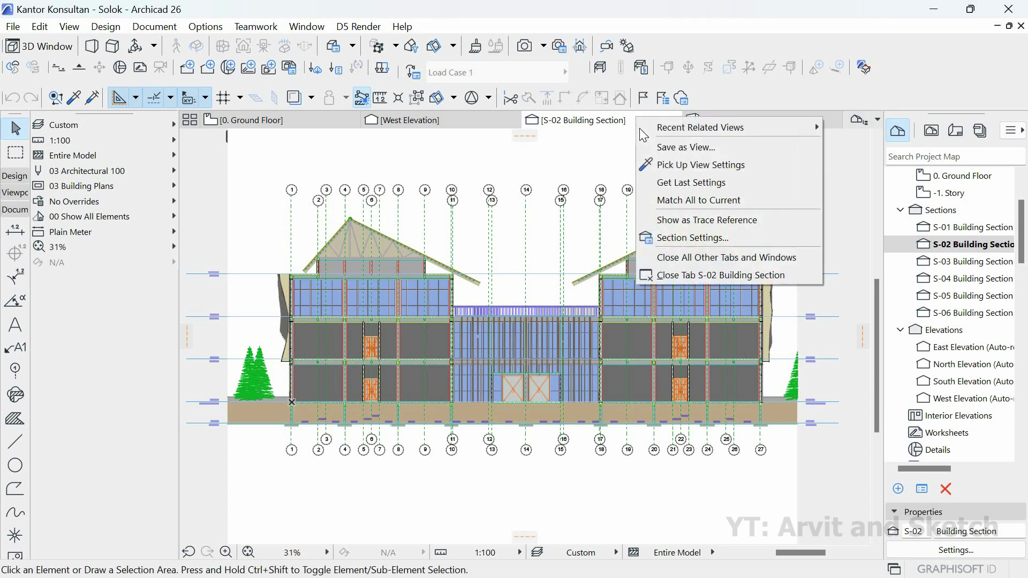
click(685, 238)
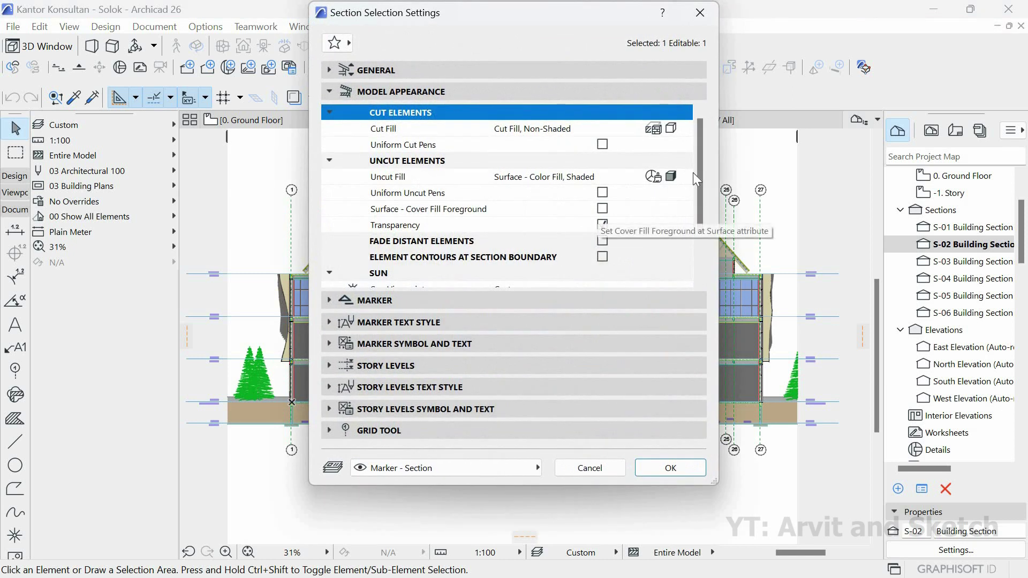
click(686, 177)
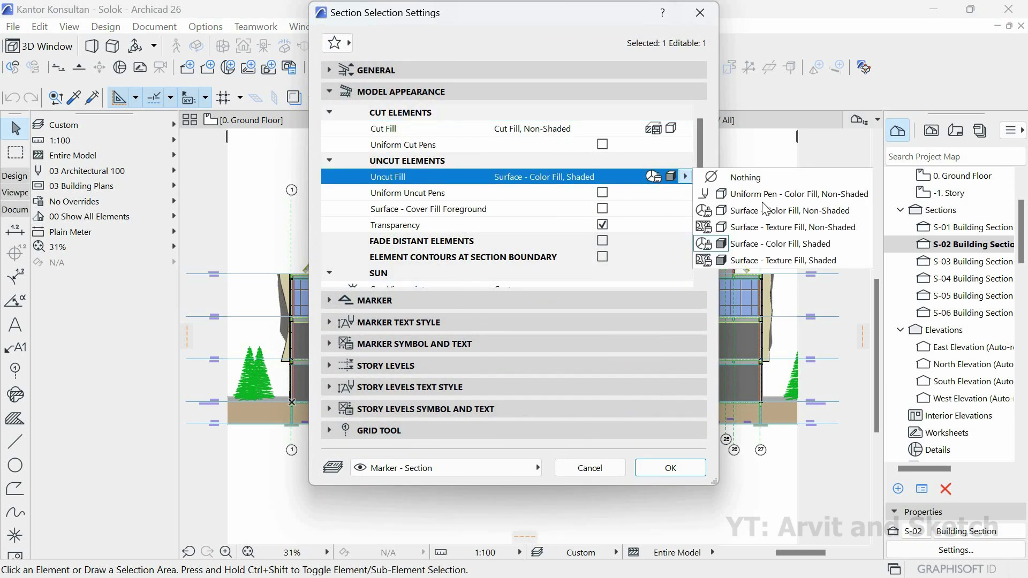
click(763, 194)
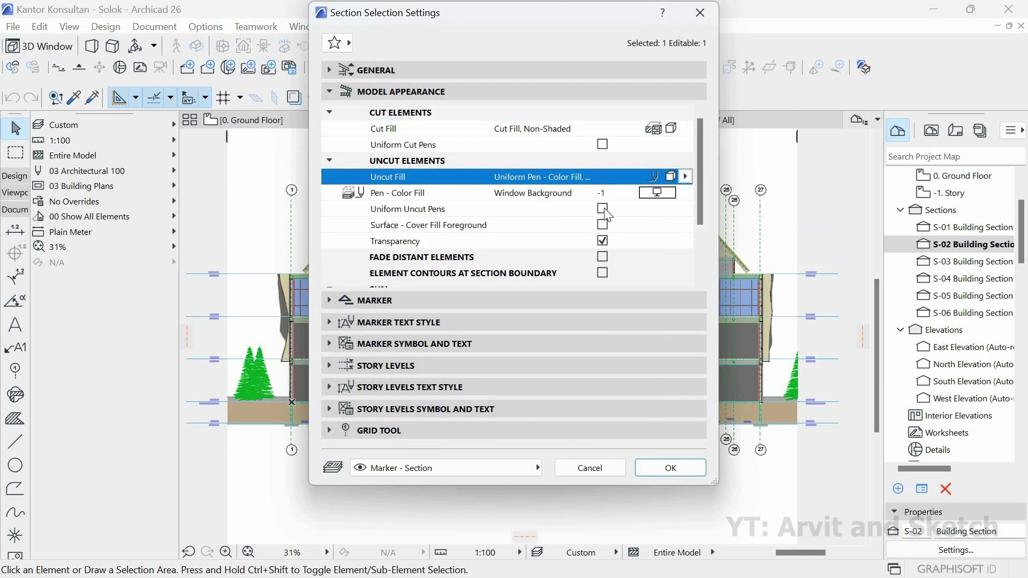
click(603, 209)
- Enable shadows for section S-02 with the 25 % shadow fill and apply the section settings
drag(702, 206, 705, 271)
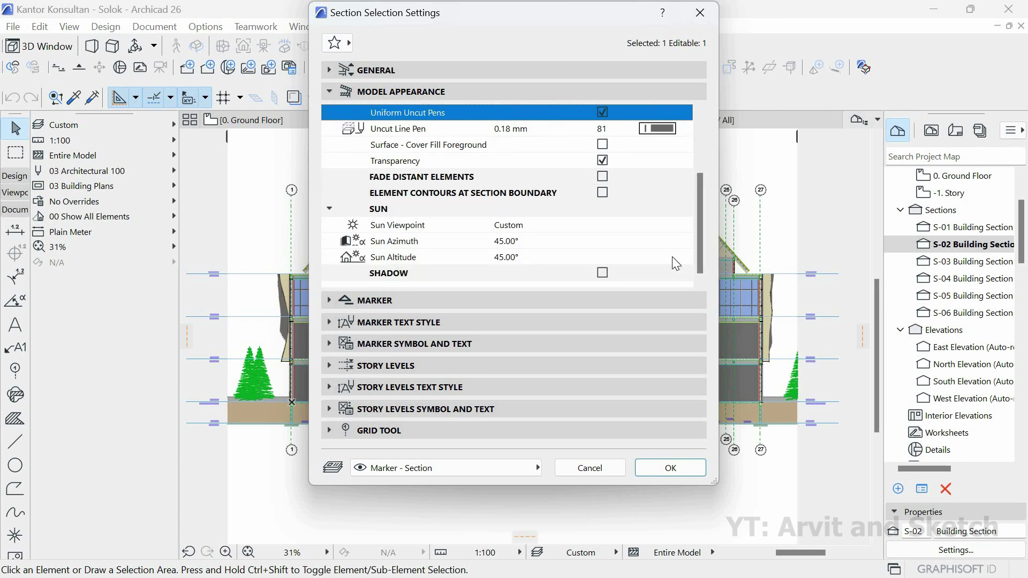
click(602, 273)
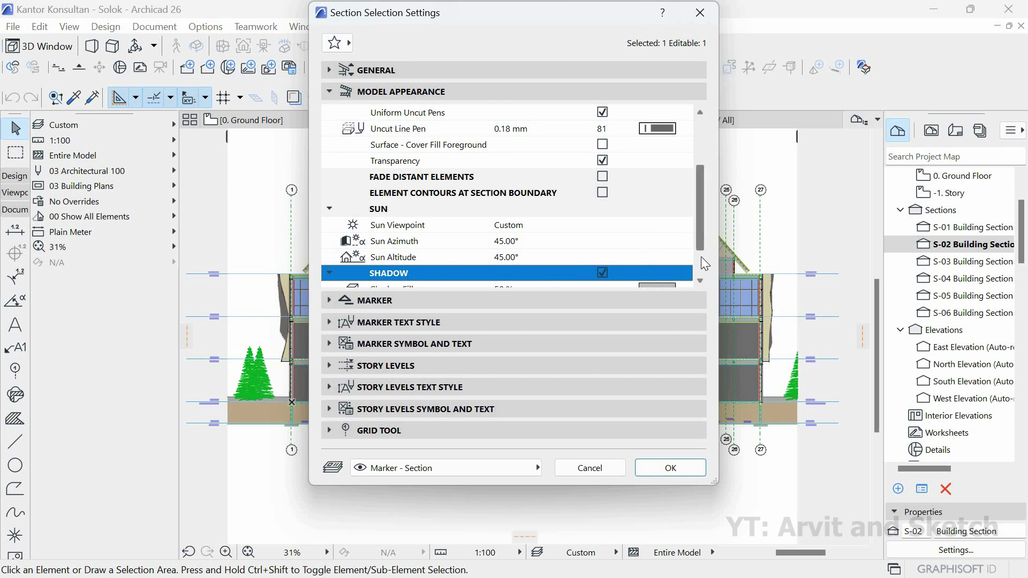
scroll(701, 256, down, 1)
click(657, 241)
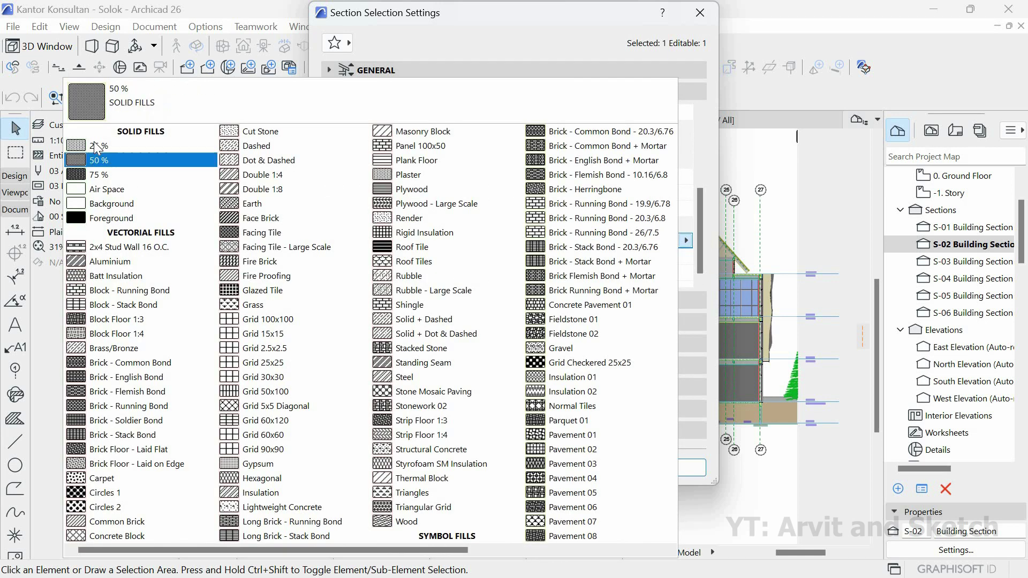
click(94, 144)
click(666, 470)
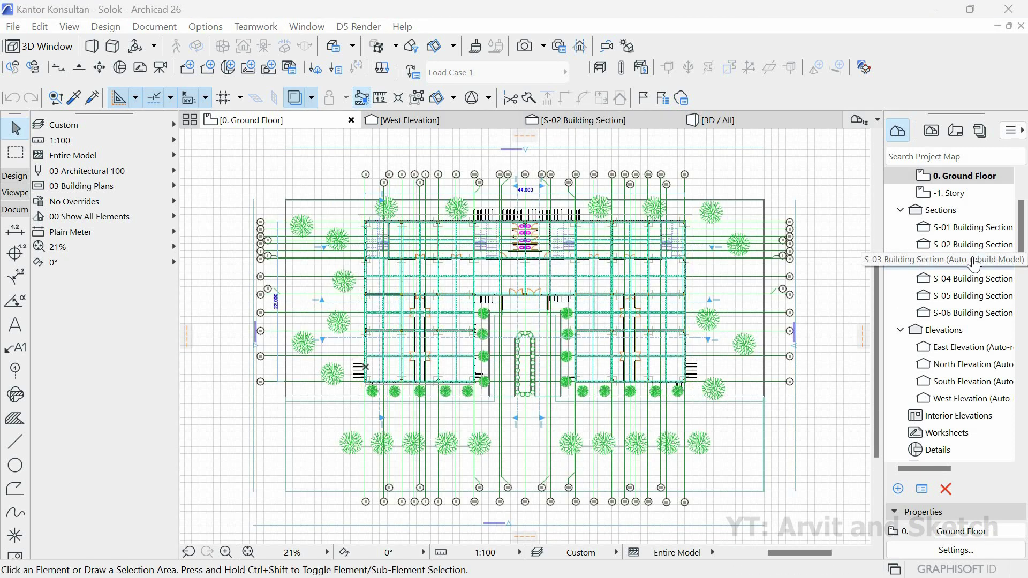
- Open the S-03 Building Section and select the spline following the lower ends of the vertical facade fins
double_click(971, 266)
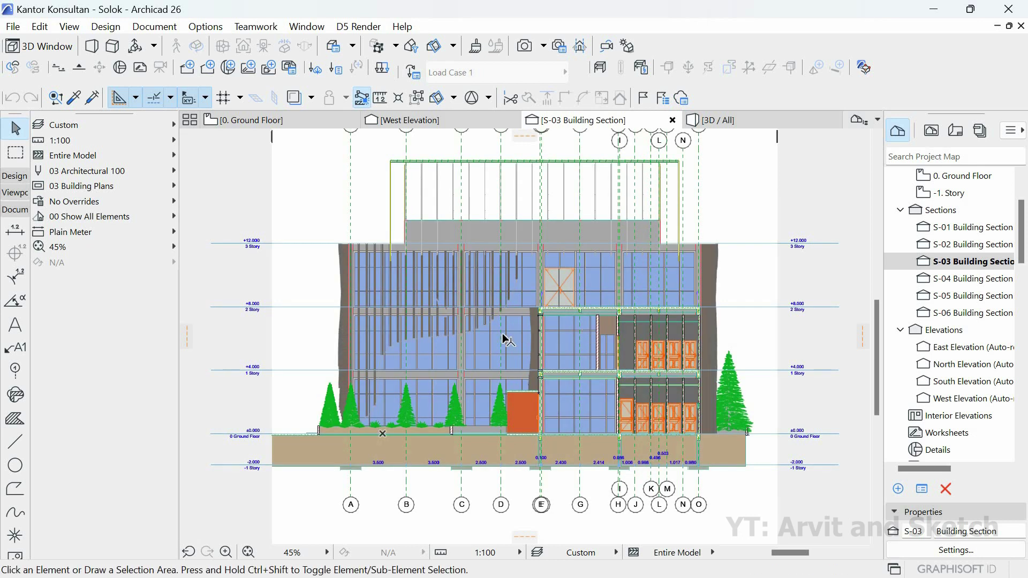
scroll(409, 359, up, 4)
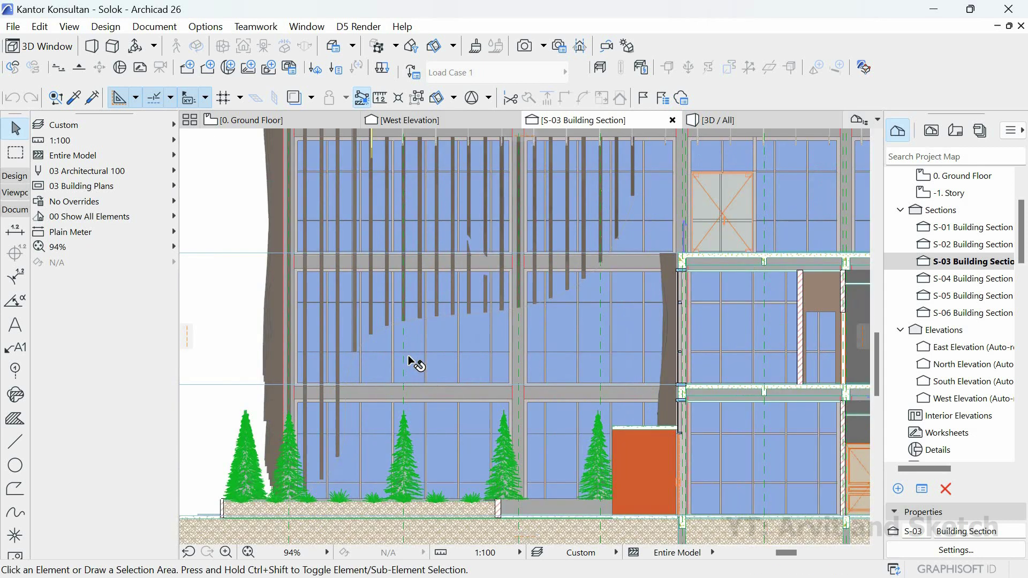
scroll(429, 324, up, 2)
click(438, 320)
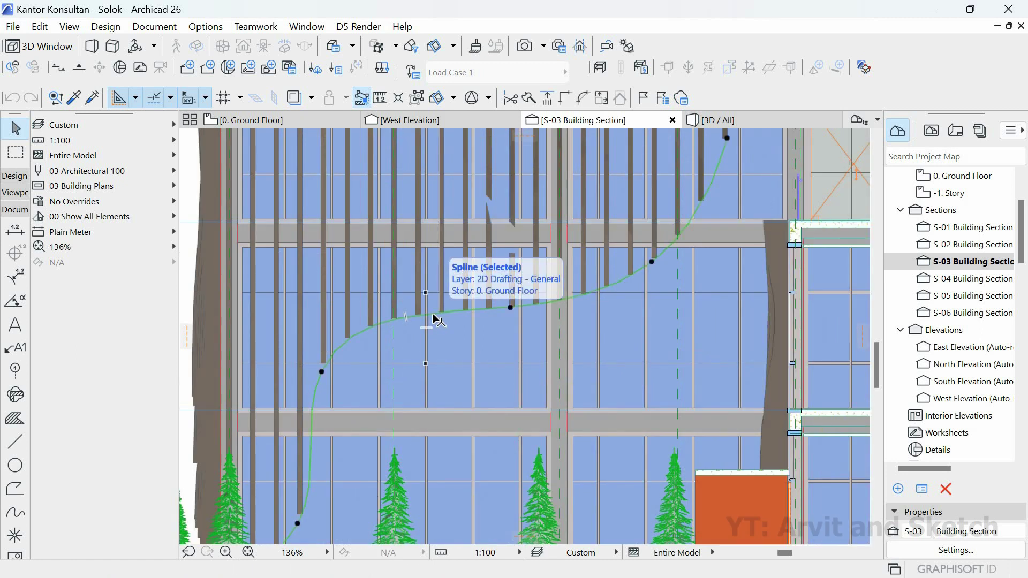
key(Escape)
- Show all layers in the S-03 Building Section
click(248, 552)
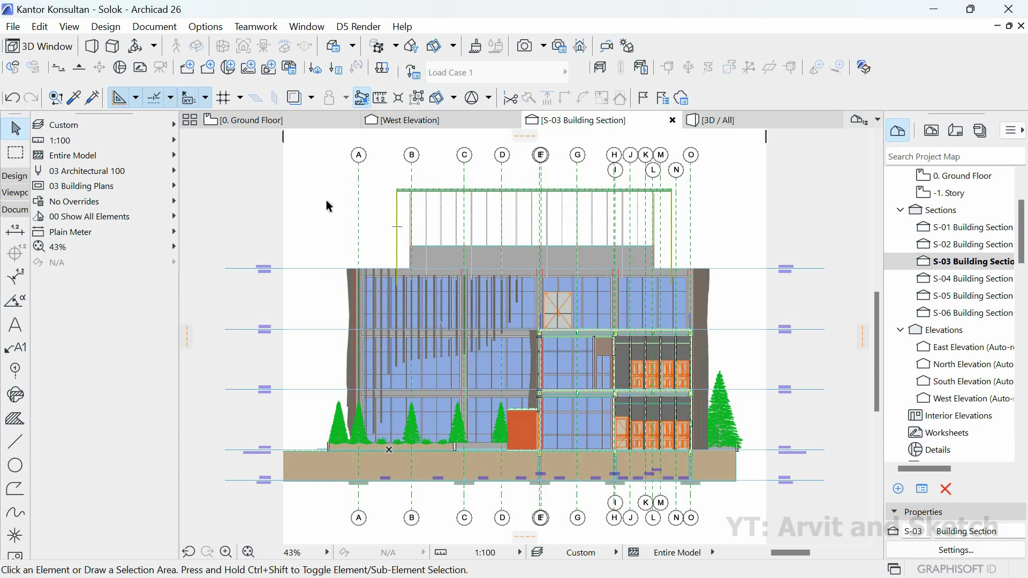
click(155, 26)
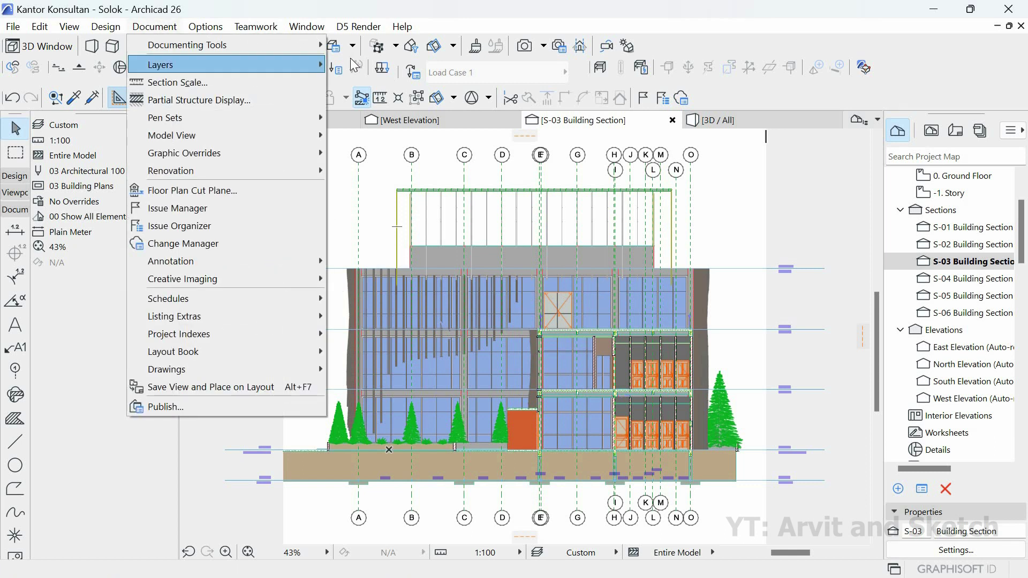
mouse_move(169, 63)
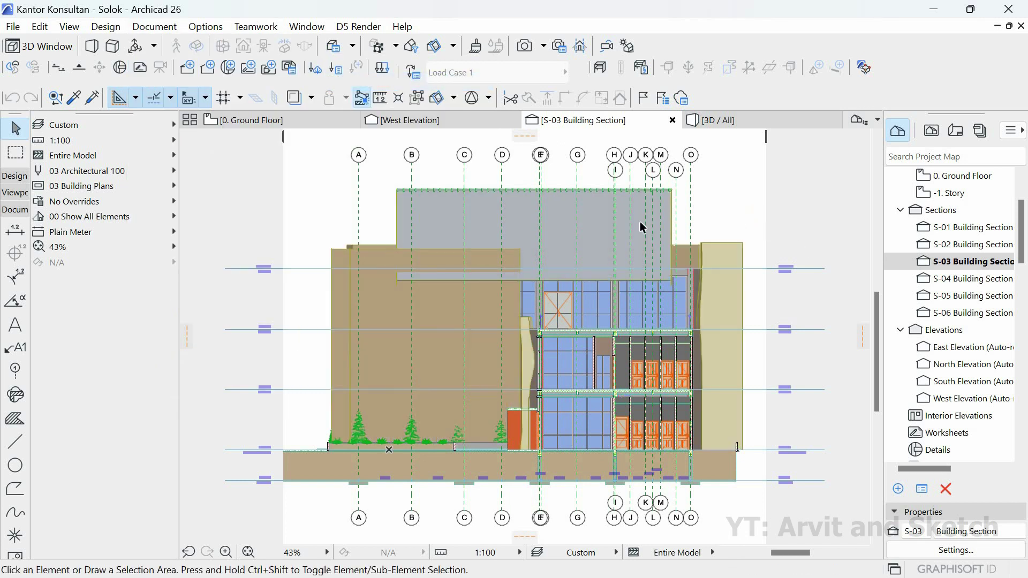
- Hide the layer of the tall morph at the building's outer end beside grid line A in section S-03
click(336, 258)
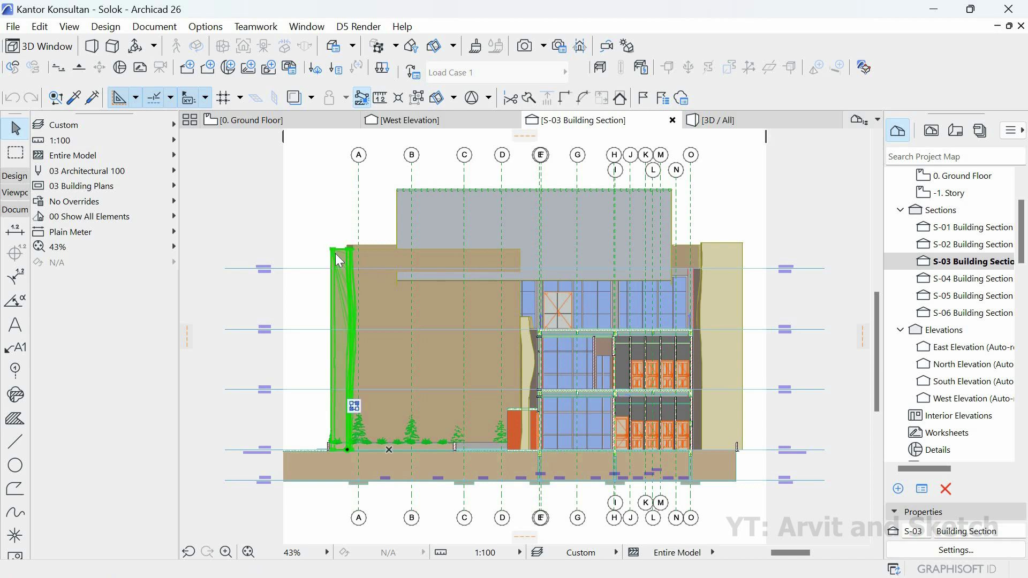
right_click(337, 258)
mouse_move(419, 359)
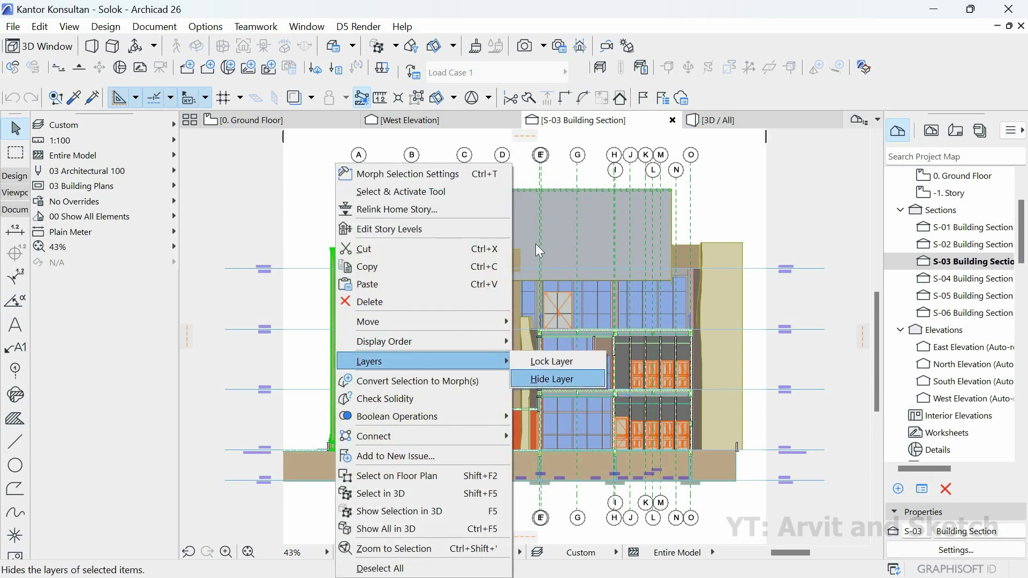
click(557, 379)
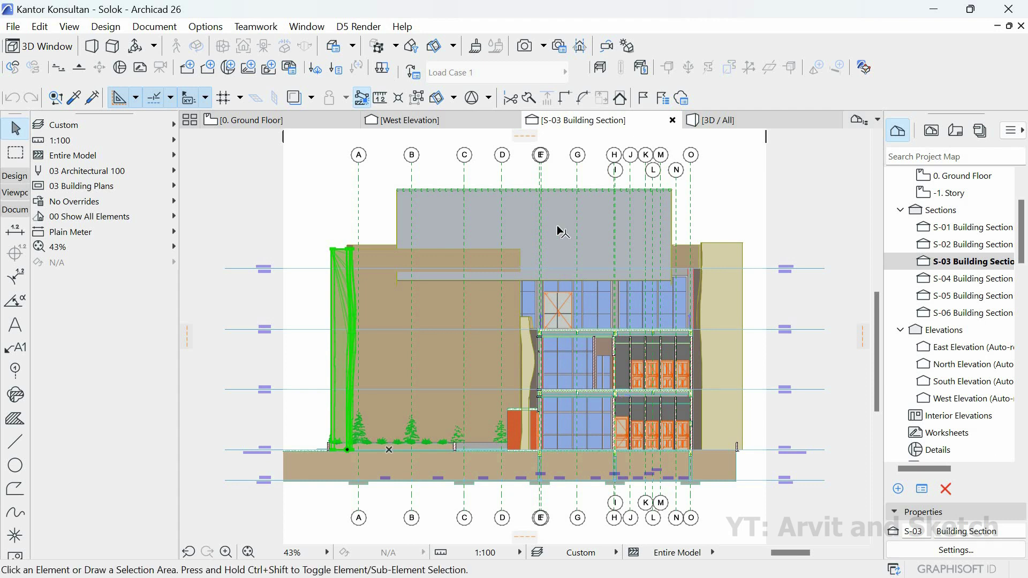
- Stagger the grid E marker sideways toward D in section S-03 so it stands clear of marker F
scroll(542, 157, up, 6)
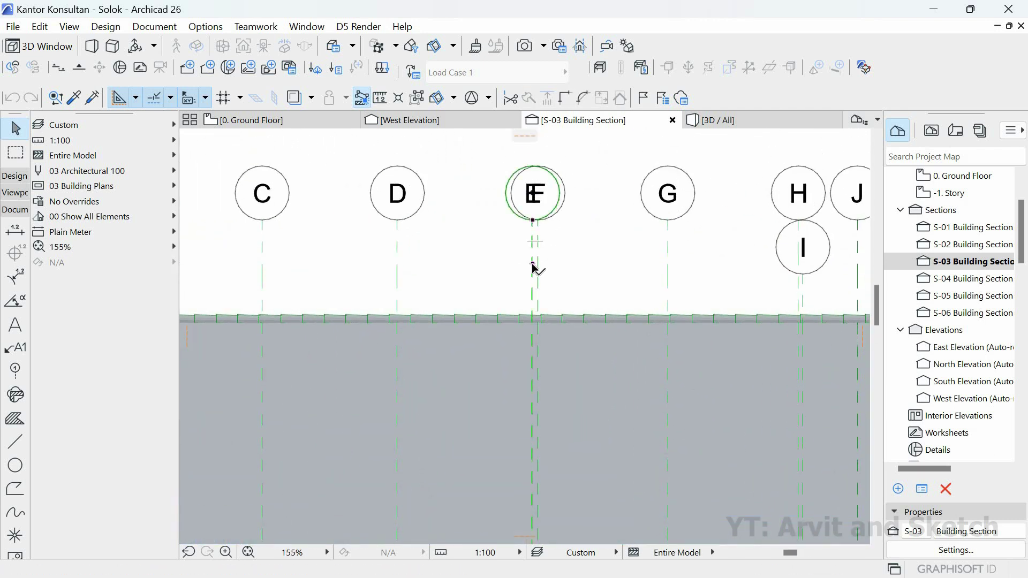
click(532, 263)
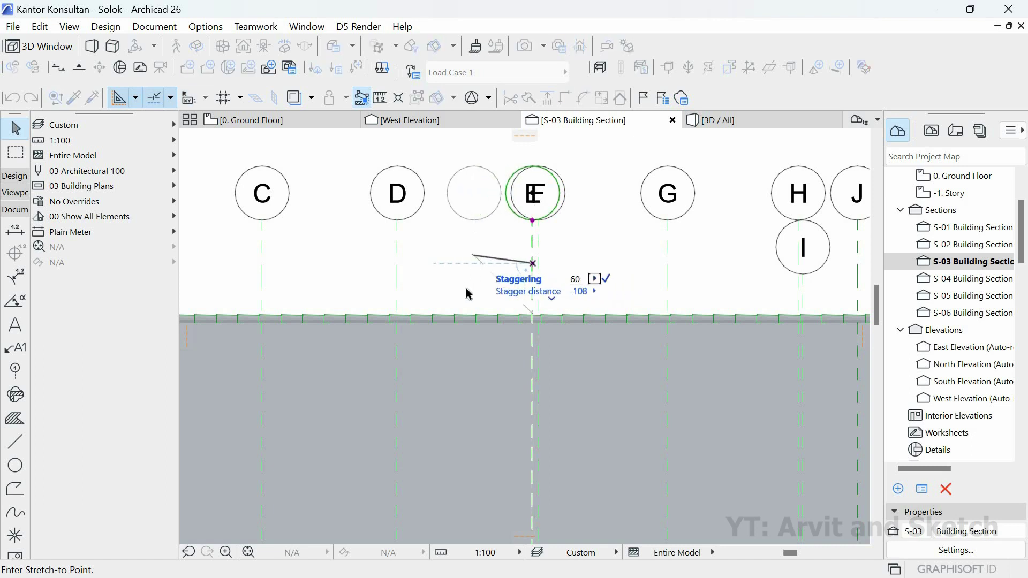
click(473, 255)
scroll(422, 270, down, 2)
scroll(586, 257, down, 2)
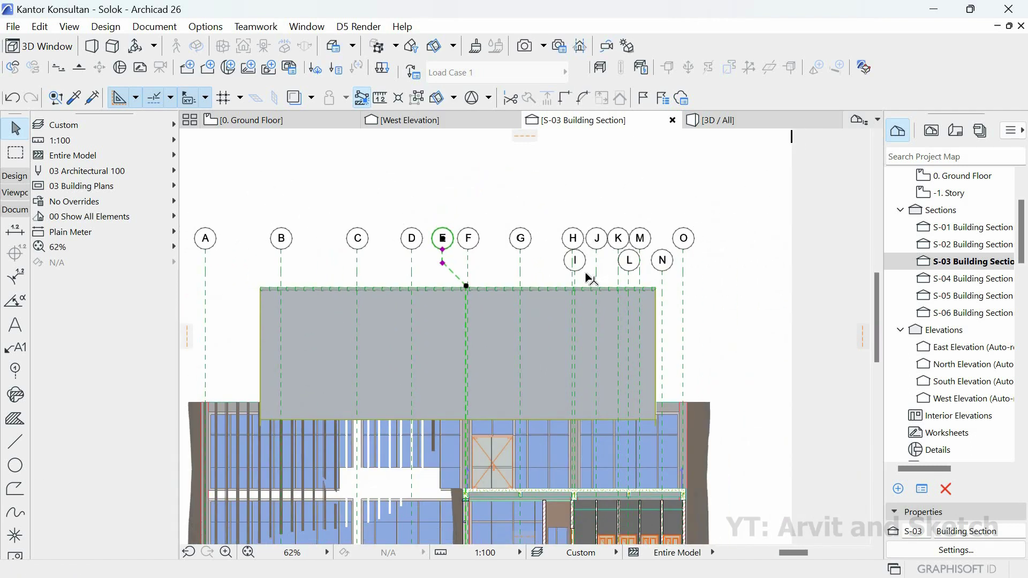
- Stagger the grid H marker sideways toward G in section S-03 so it stands clear of marker I
scroll(570, 270, up, 4)
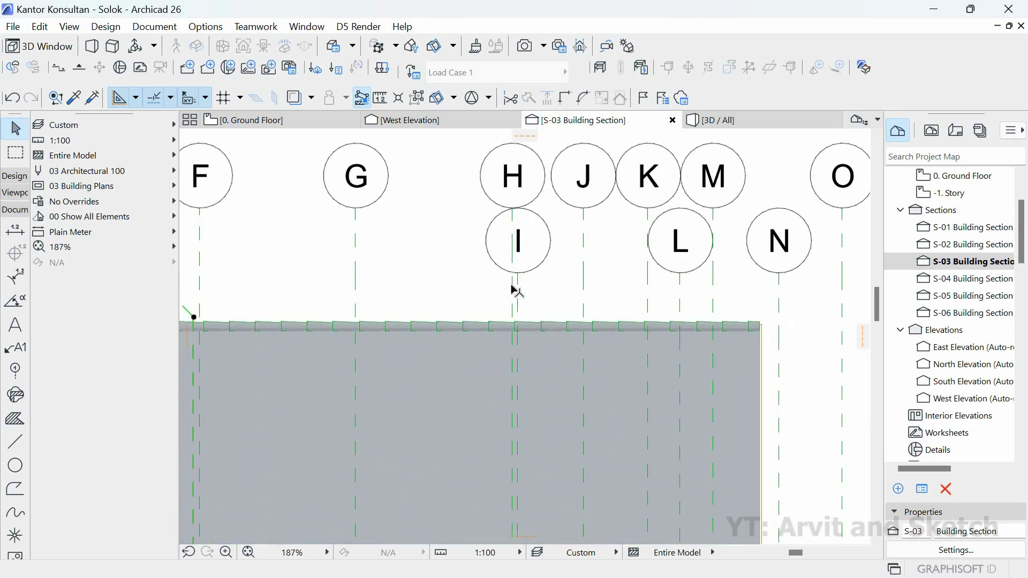
click(513, 247)
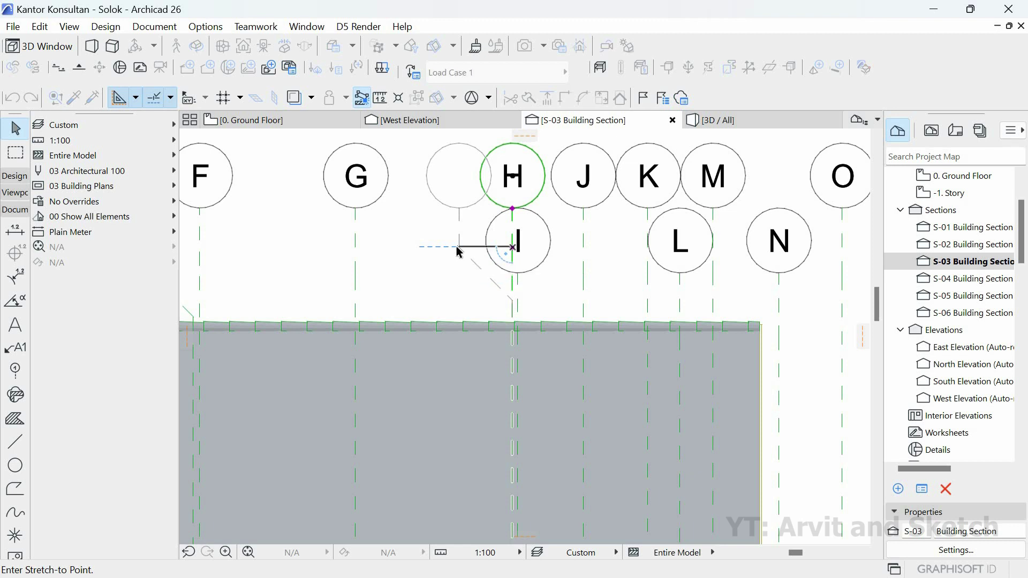
click(459, 248)
scroll(472, 225, down, 10)
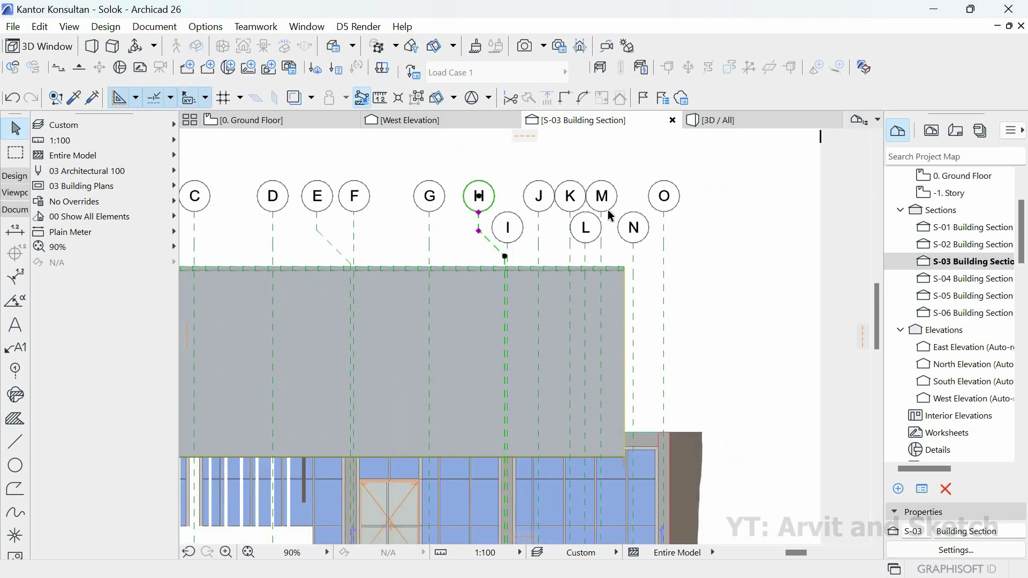
scroll(589, 402, up, 7)
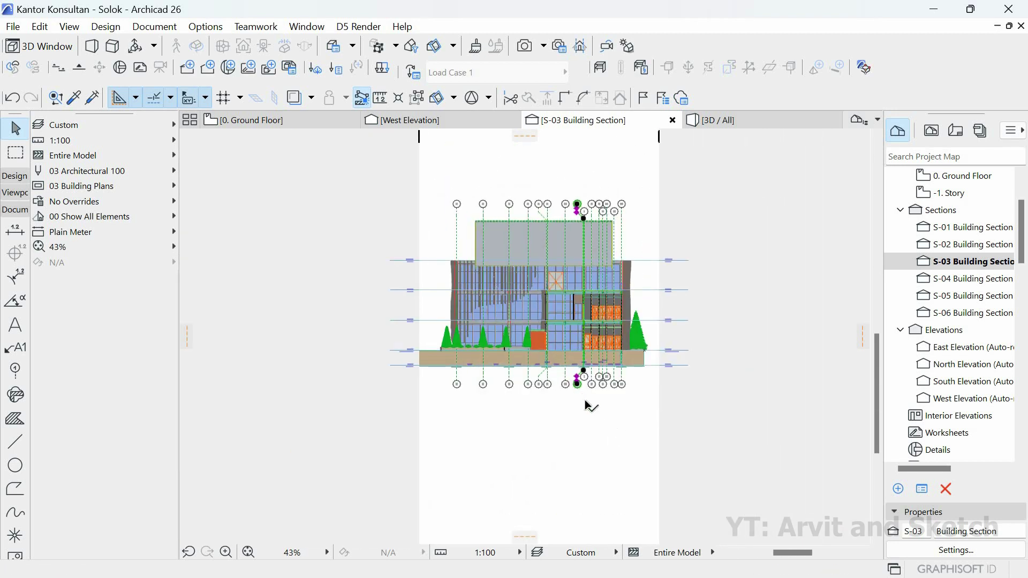
scroll(595, 402, down, 3)
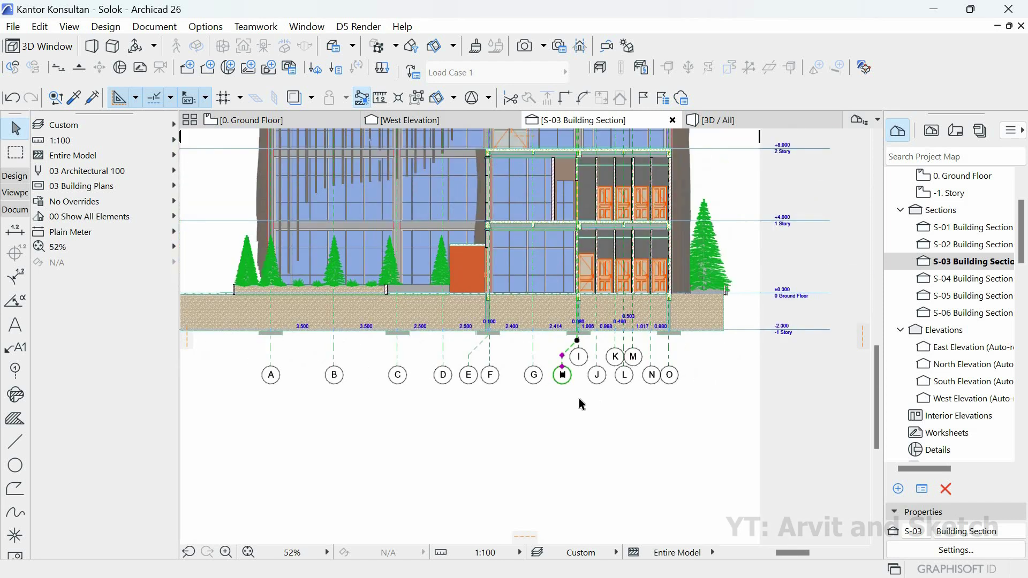
click(521, 446)
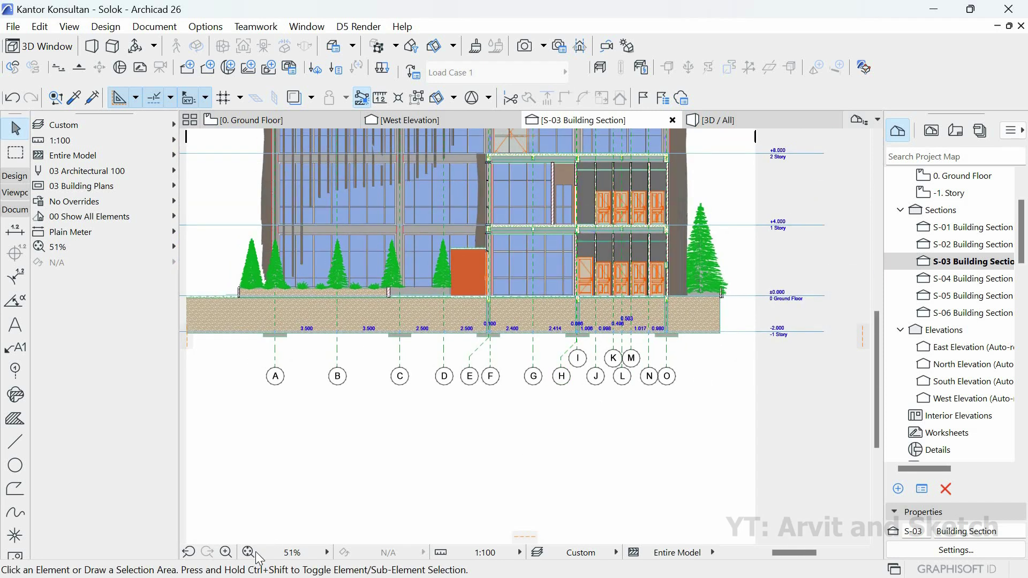
click(248, 552)
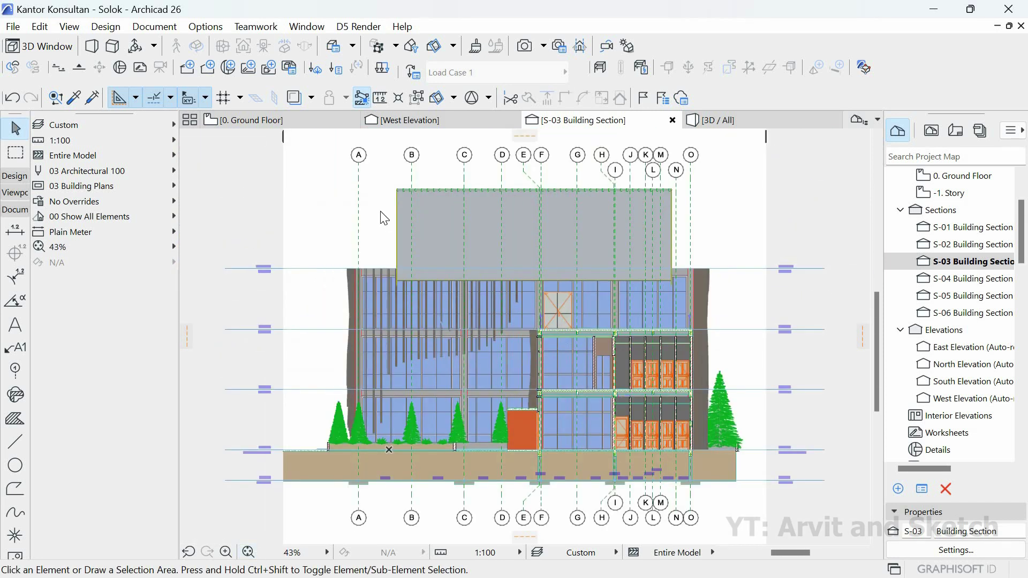
- In the S-03 section settings, set the uncut fill to Uniform Pen - Color Fill, Non-Shaded
right_click(583, 121)
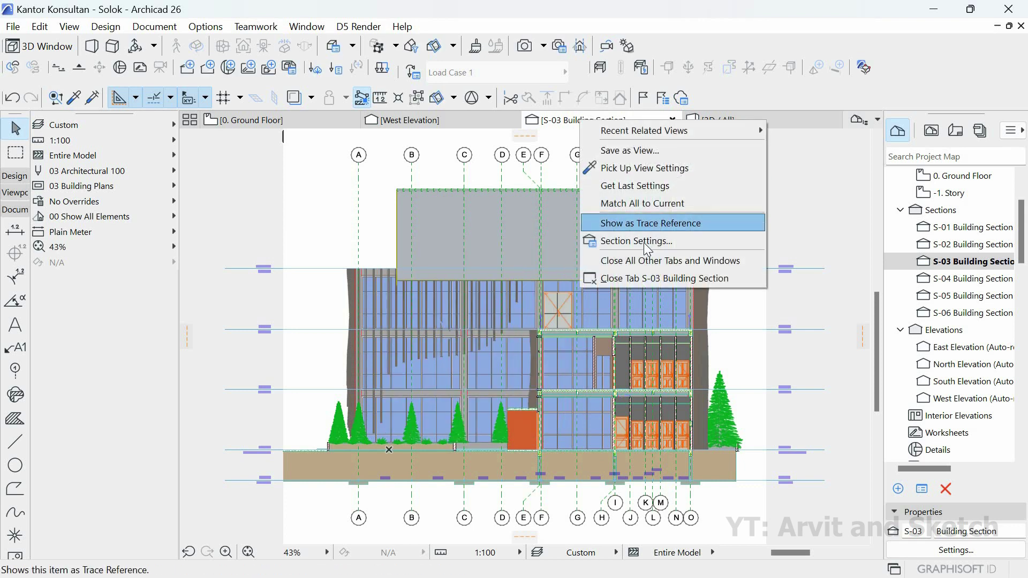
click(644, 242)
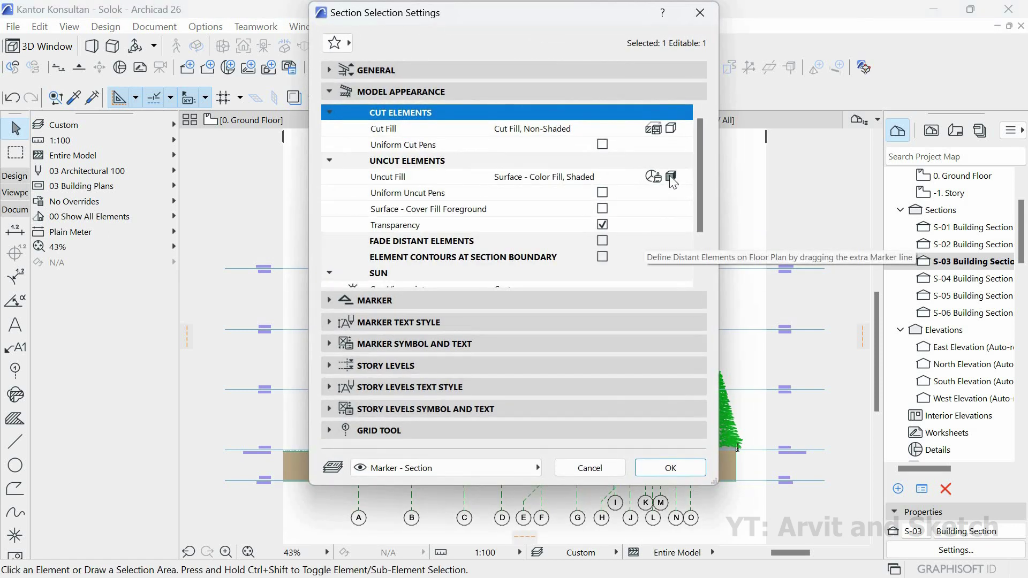
click(684, 176)
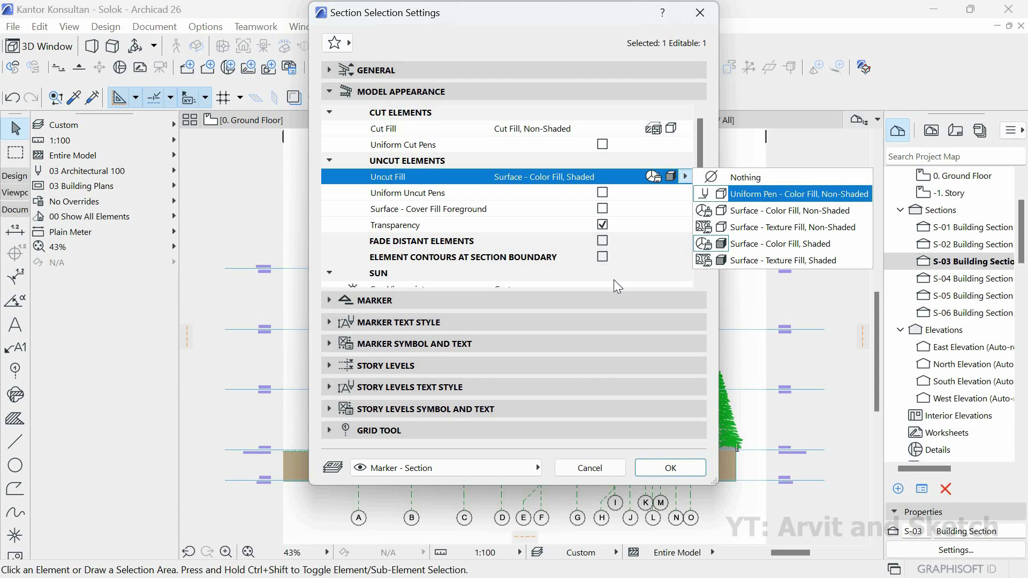
- Enable shadows for section S-03 with the 25 % shadow fill and apply the section settings
drag(698, 201, 655, 281)
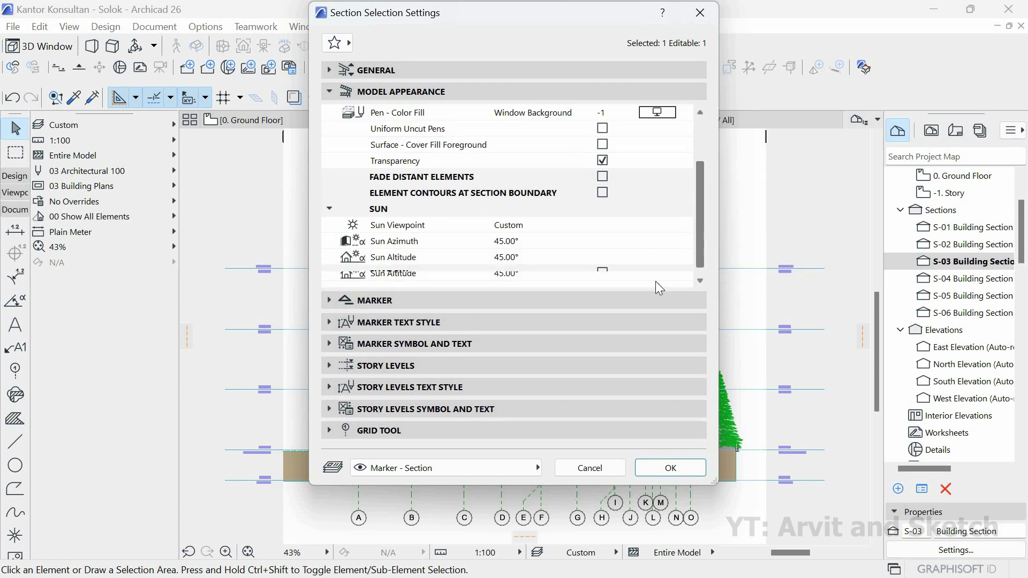
scroll(655, 281, down, 1)
click(556, 274)
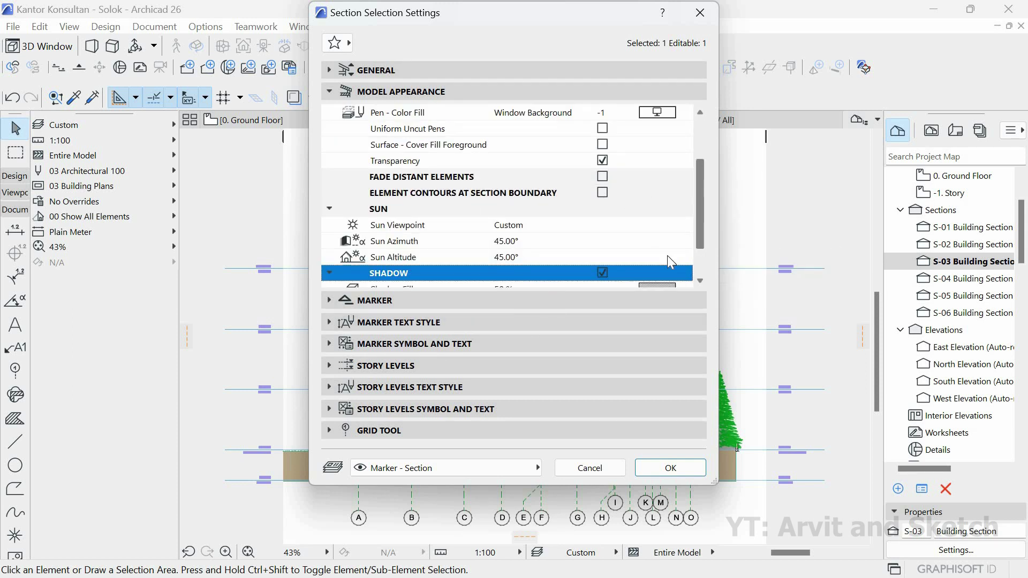
scroll(667, 261, down, 1)
click(651, 244)
click(82, 145)
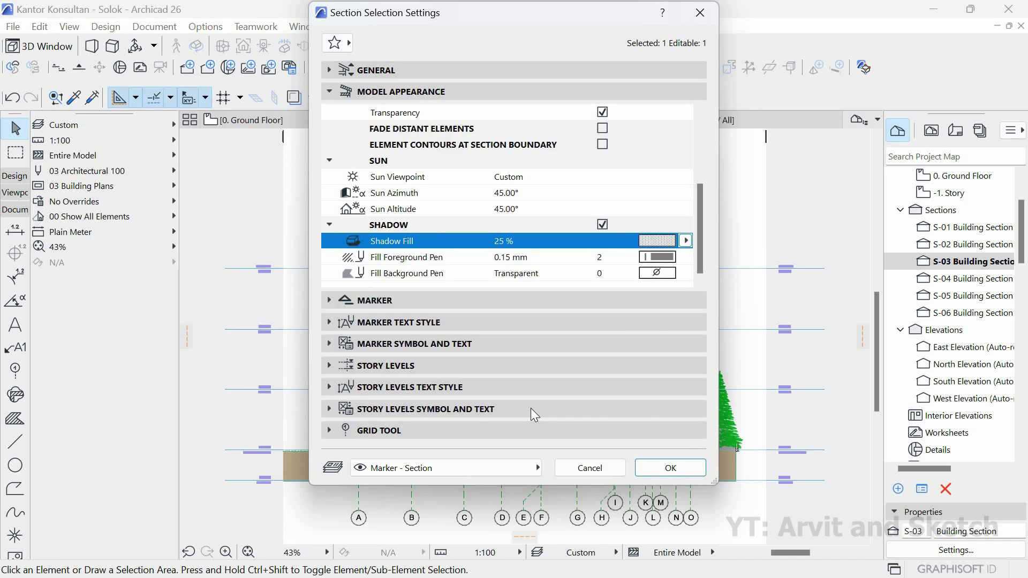
click(654, 469)
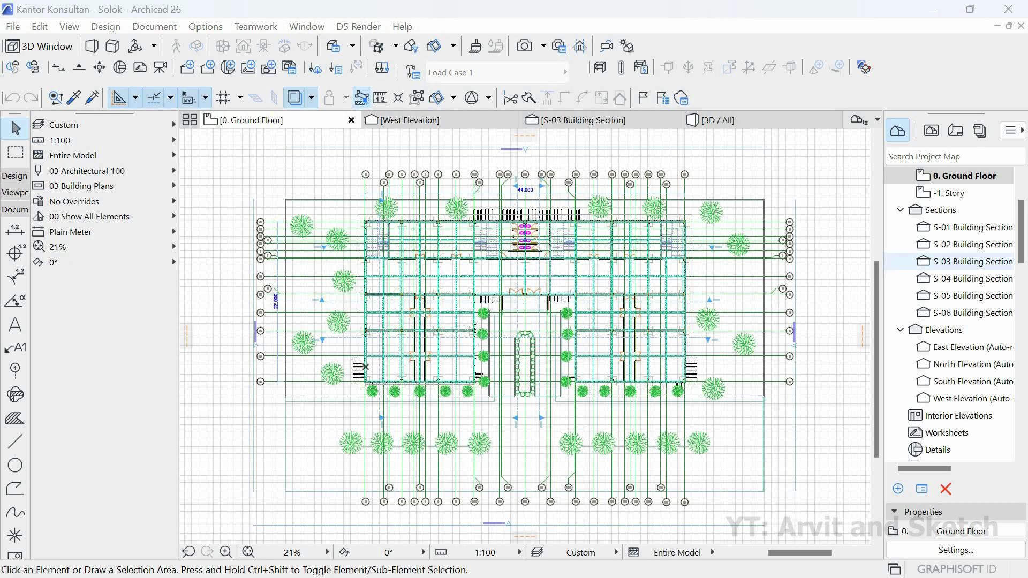
- Open the S-04 Building Section
double_click(938, 280)
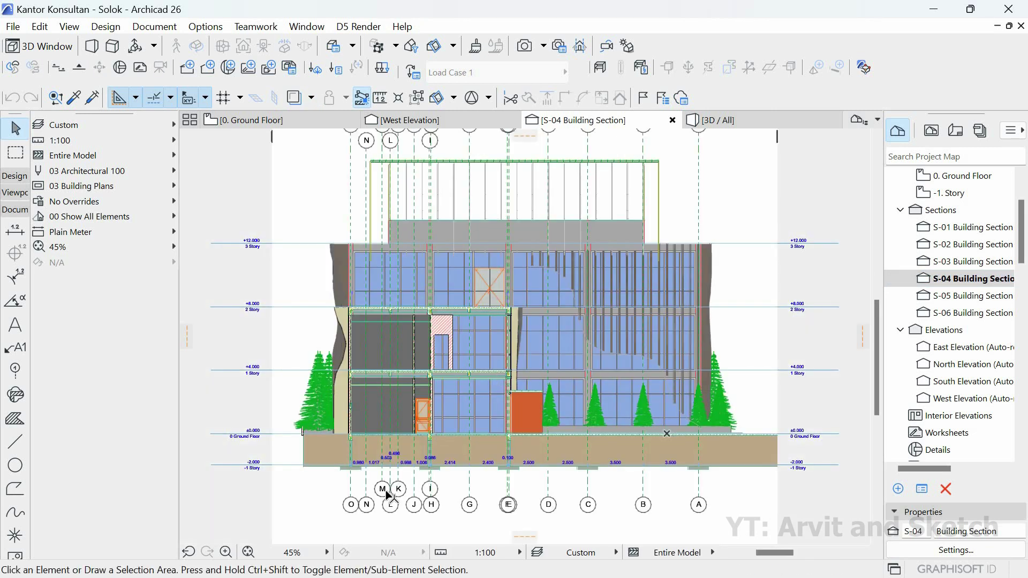
- Stagger the grid E marker sideways toward D in section S-04 so it no longer overlaps marker F
click(248, 552)
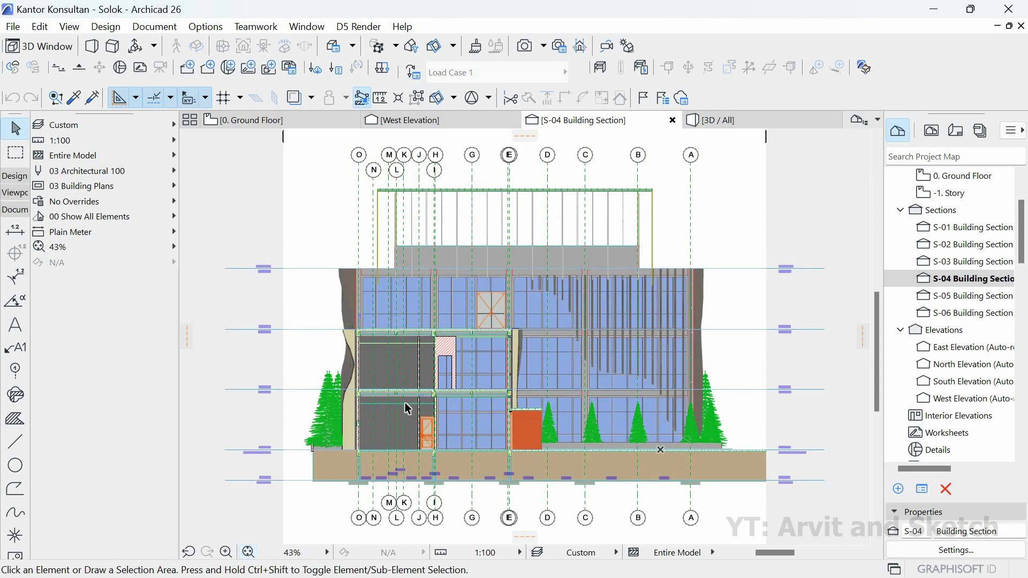
scroll(509, 155, up, 8)
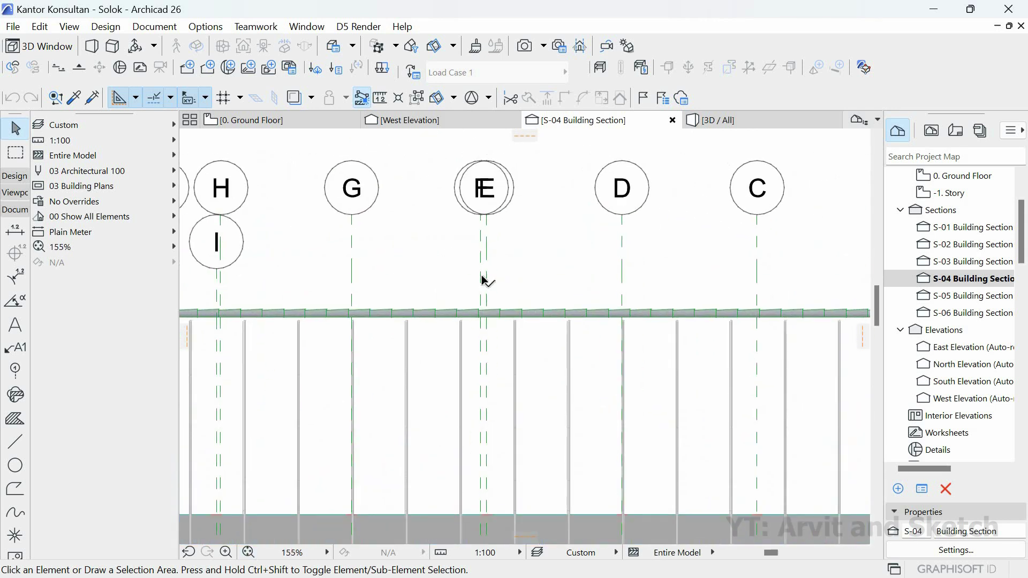
click(482, 265)
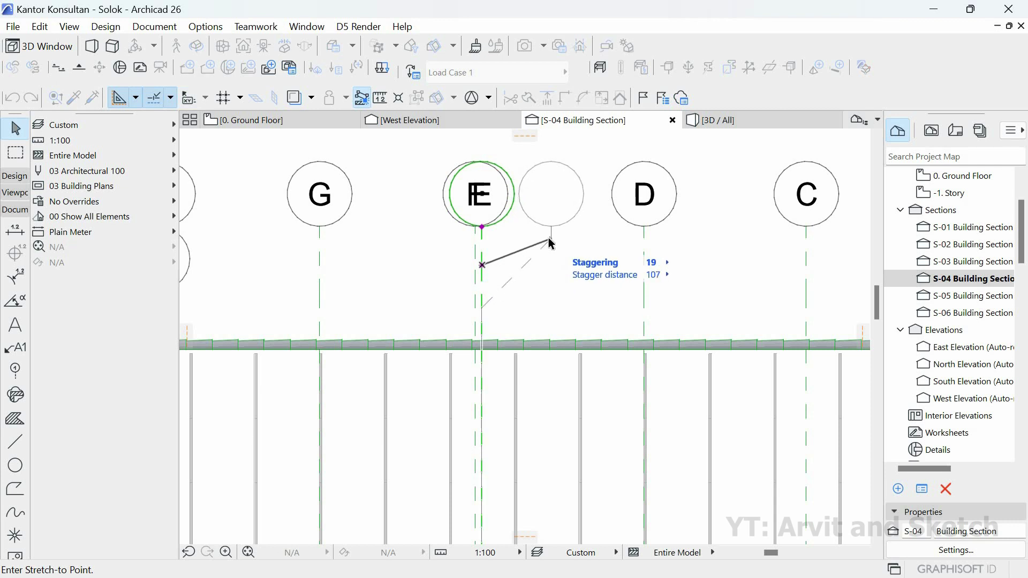
click(552, 241)
scroll(489, 214, down, 9)
scroll(489, 214, down, 3)
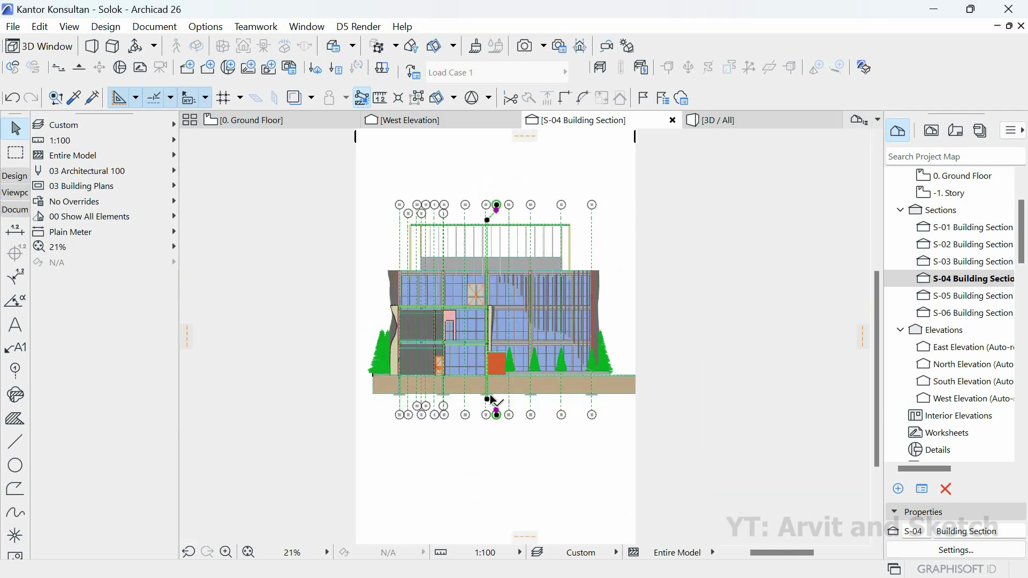
scroll(452, 395, up, 5)
scroll(473, 401, up, 1)
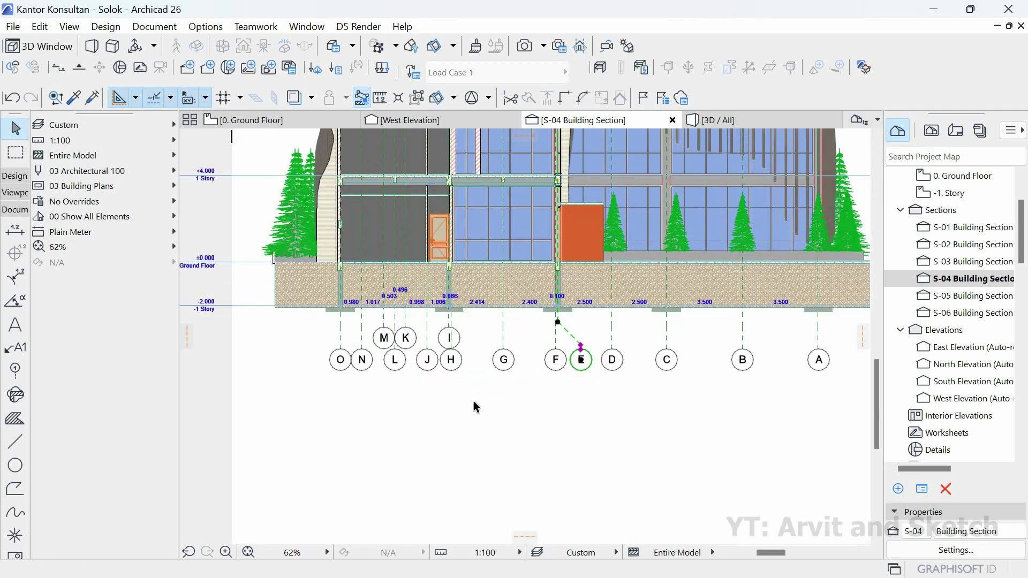
click(466, 399)
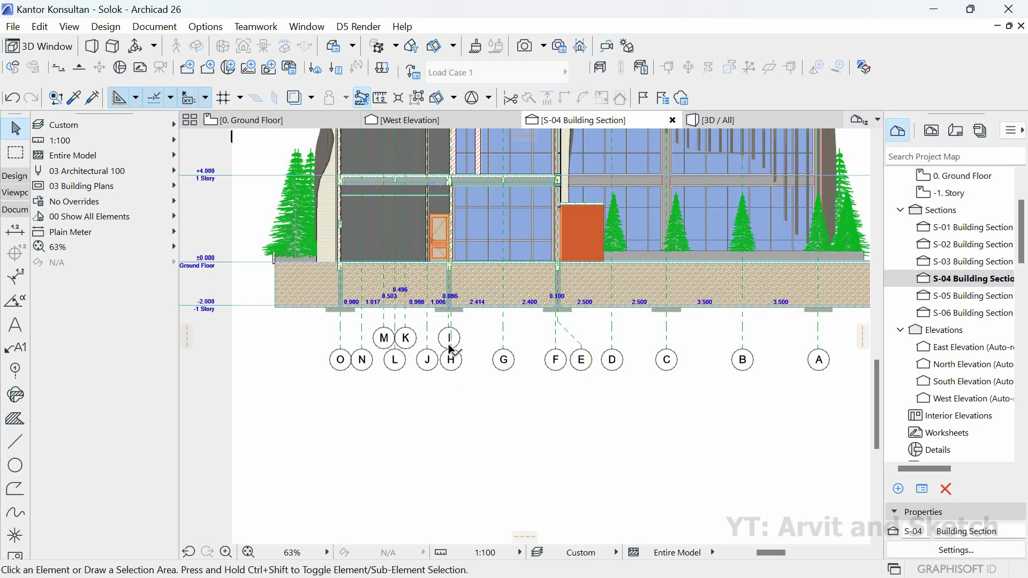
- Stagger the grid H marker sideways toward G in section S-04 to separate it from marker I
scroll(451, 349, up, 5)
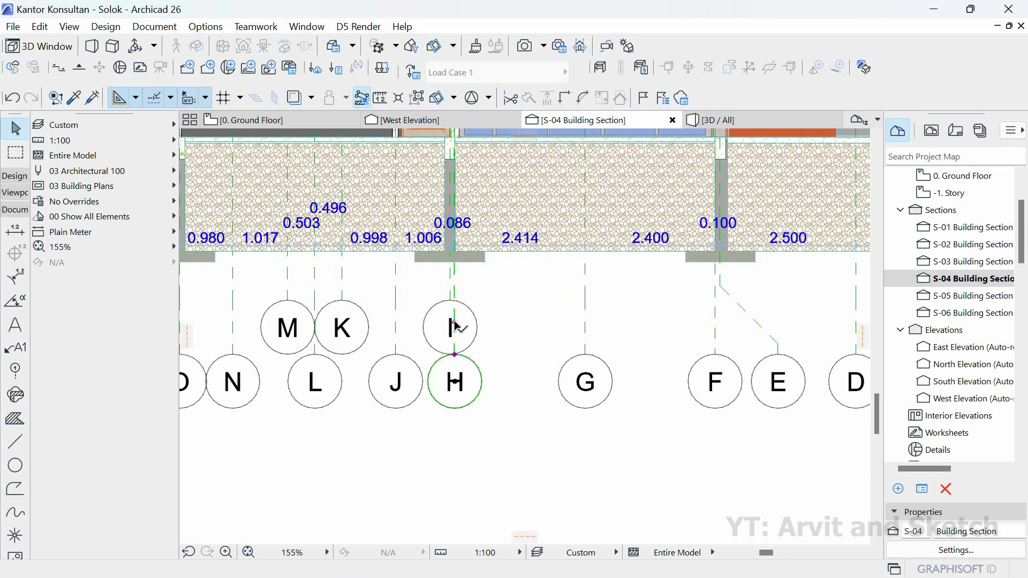
click(454, 322)
click(501, 335)
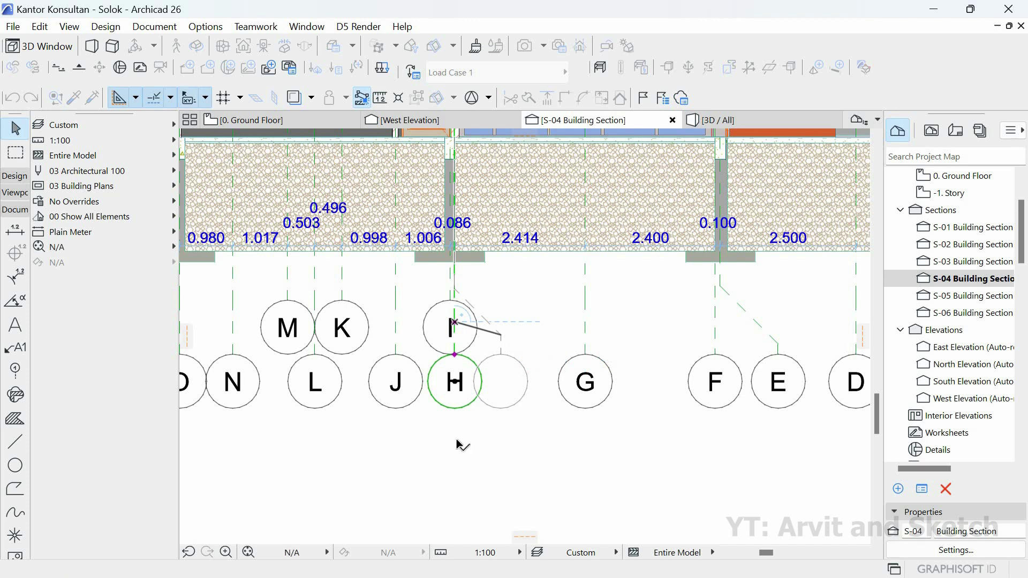
scroll(462, 445, down, 10)
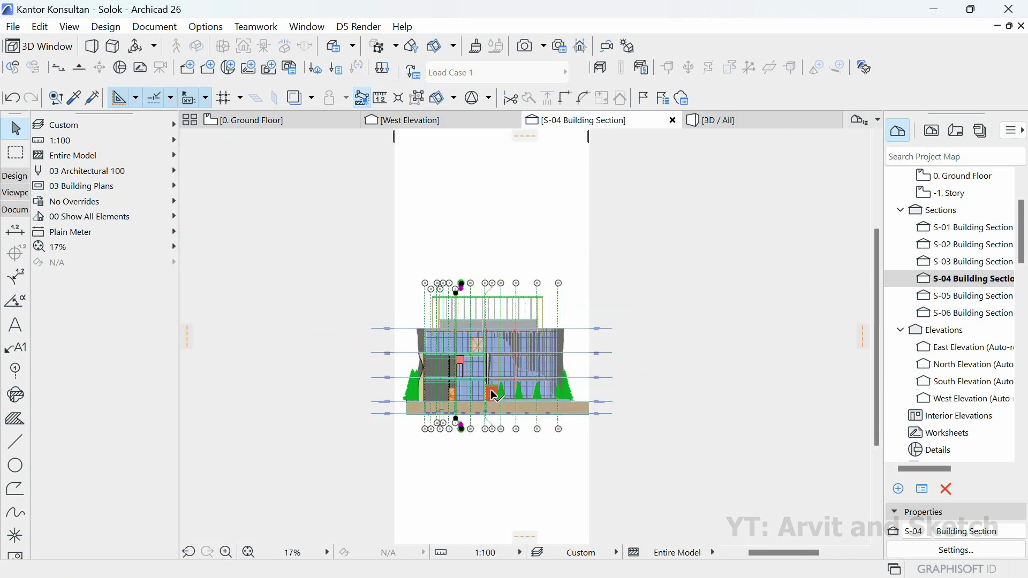
scroll(493, 395, up, 3)
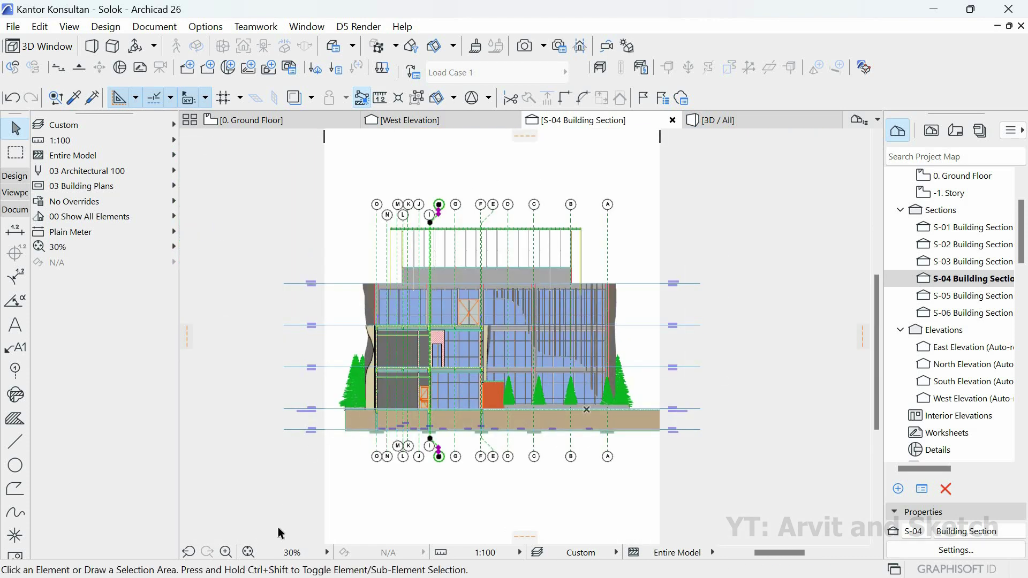
click(278, 528)
click(251, 551)
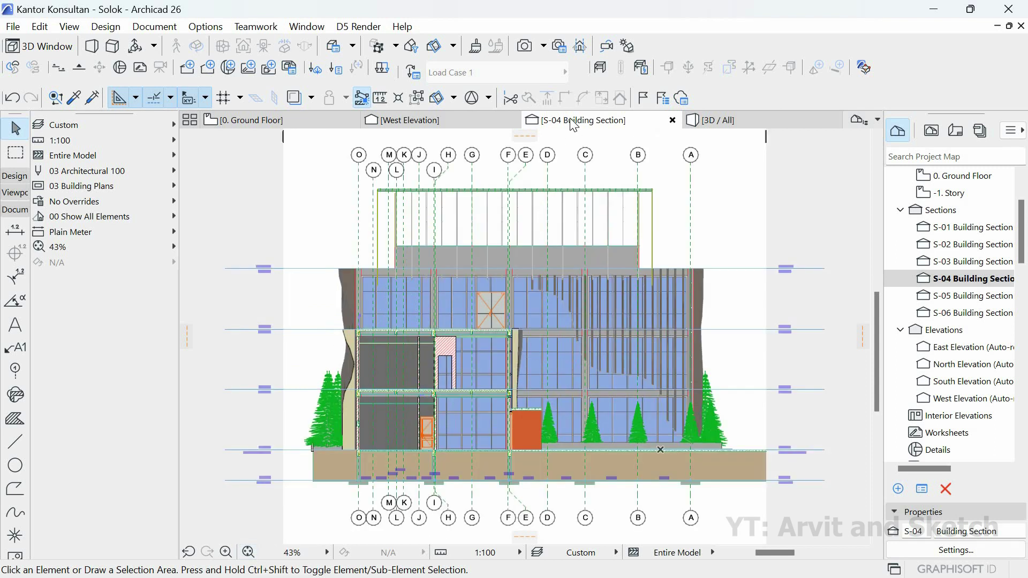
- In the S-04 section settings, set the uncut fill to Uniform Pen - Color Fill, Non-Shaded and enable uniform uncut pens
right_click(573, 124)
click(612, 243)
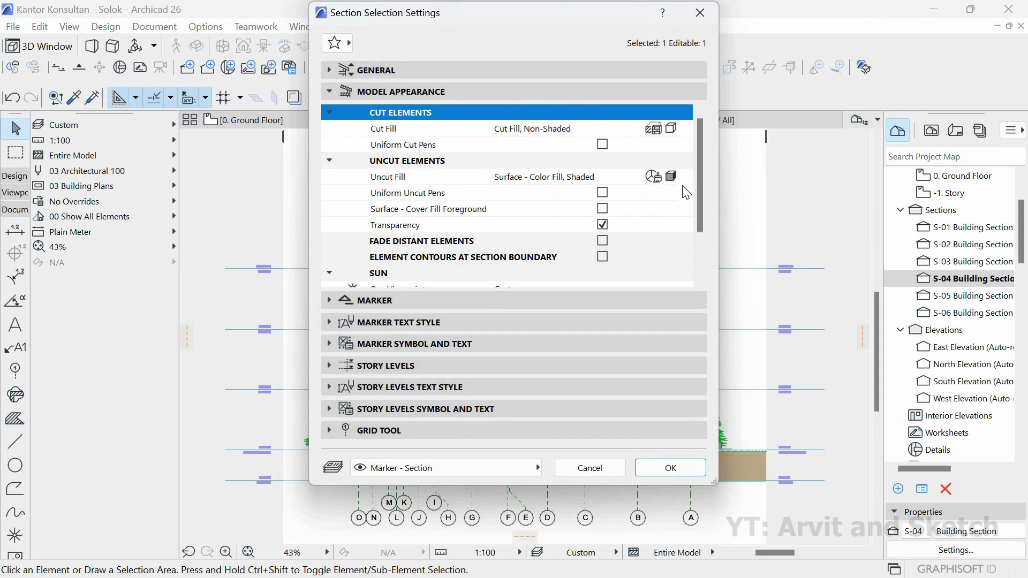
click(686, 177)
click(685, 176)
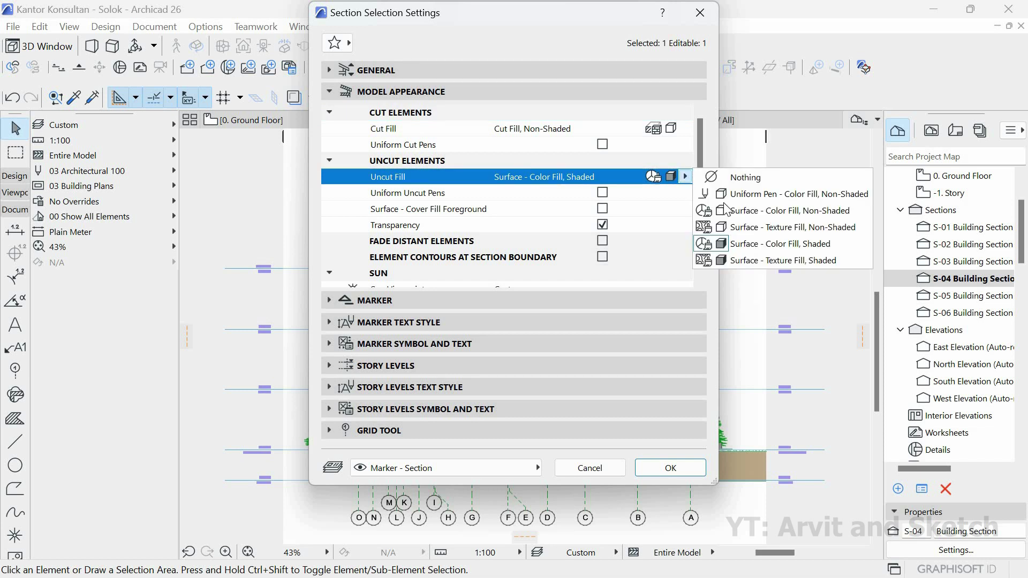
click(760, 194)
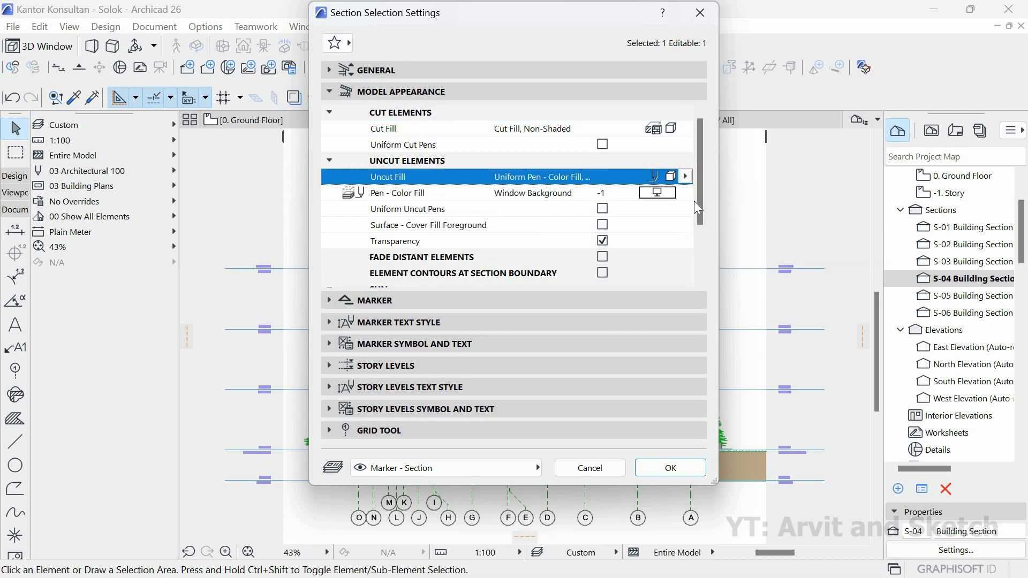
click(602, 208)
- Enable shadows for section S-04, choose a solid shadow fill and apply the section settings
drag(700, 213, 698, 272)
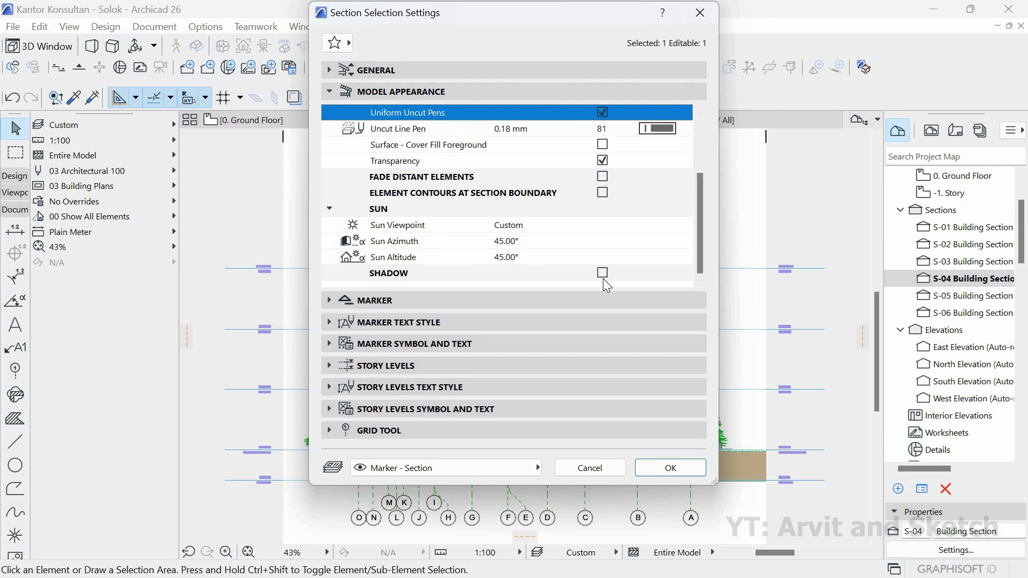
click(603, 273)
scroll(676, 270, down, 1)
click(658, 245)
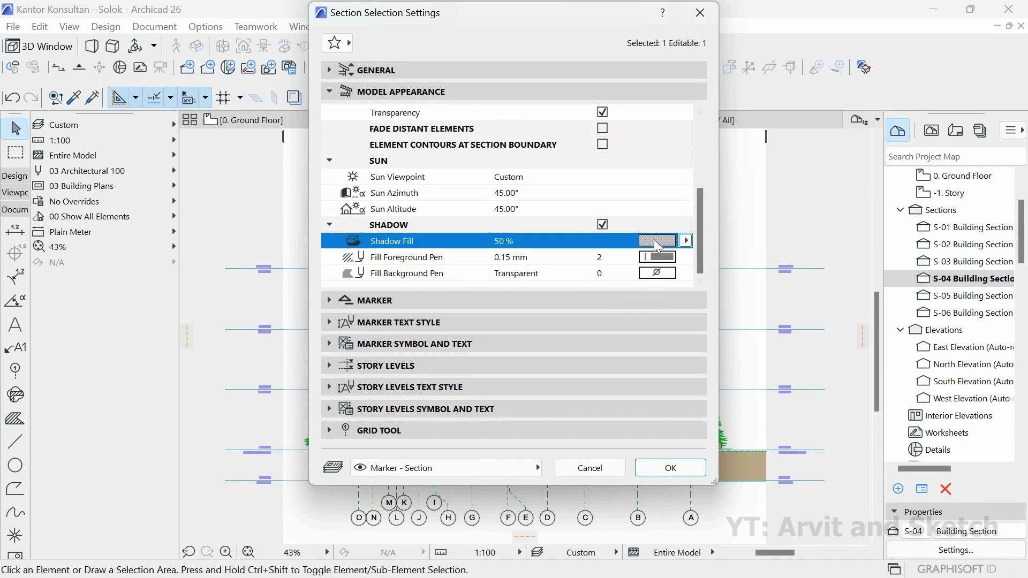
click(655, 241)
click(73, 156)
click(671, 468)
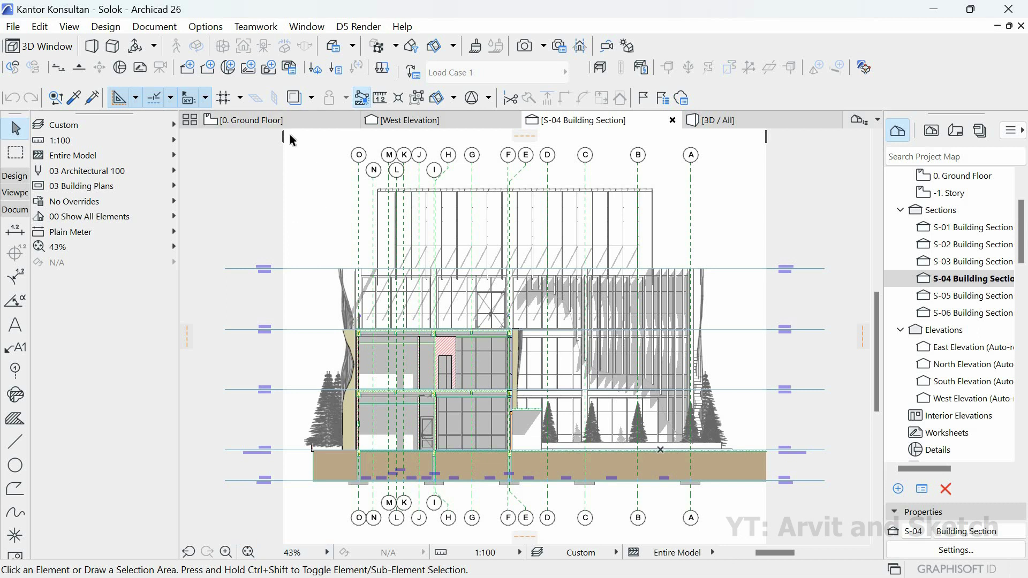
- Open section S-05 and set its uncut elements to Uniform Pen - Color Fill, Non-Shaded with uniform uncut pens
click(322, 119)
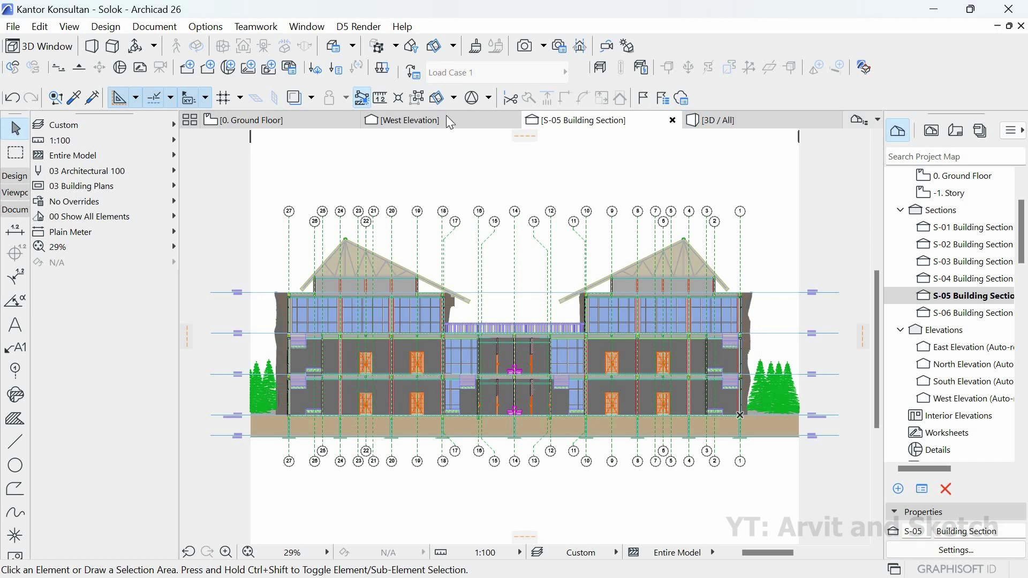
right_click(562, 121)
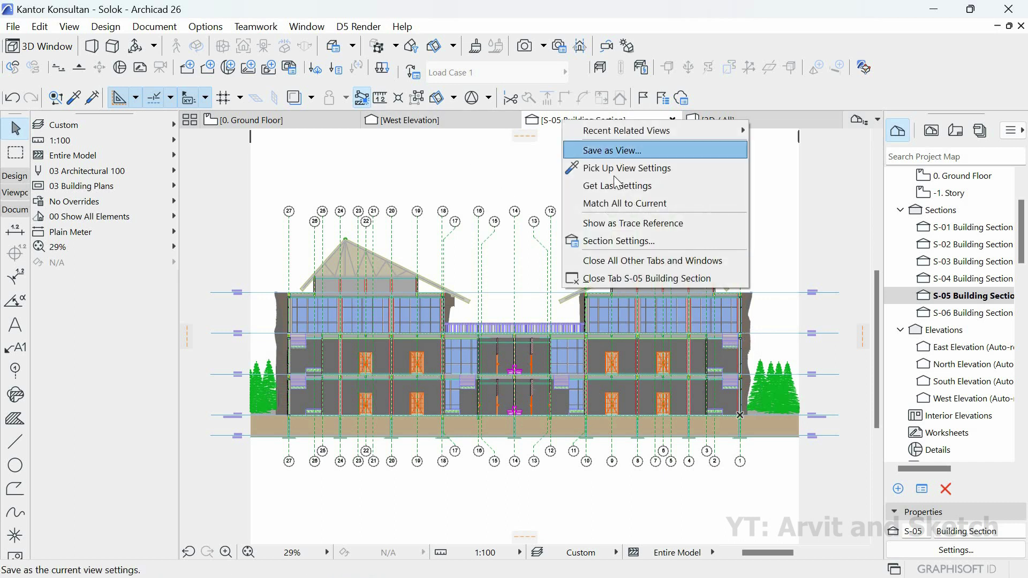
click(612, 236)
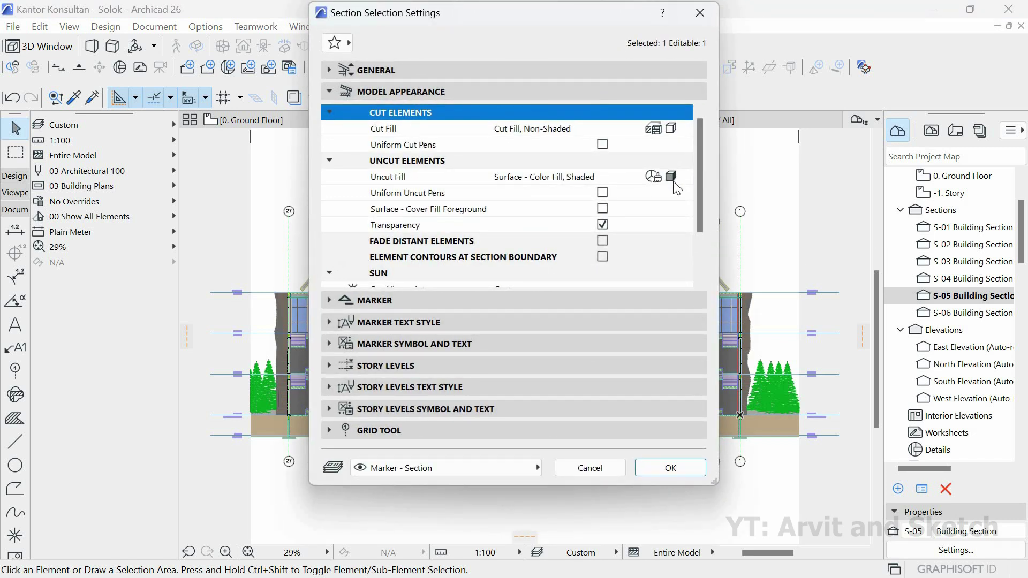
click(671, 178)
click(739, 195)
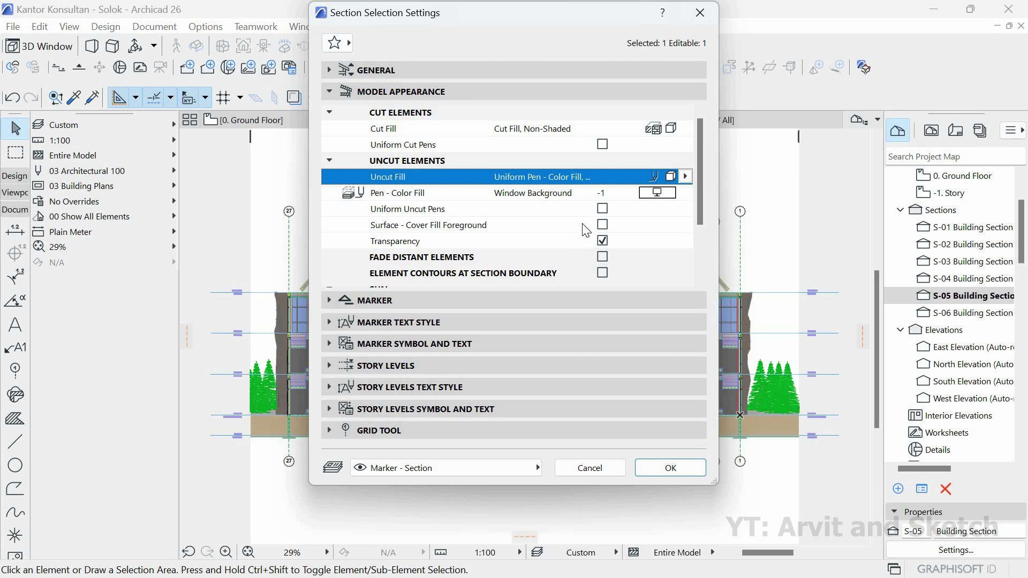
click(602, 209)
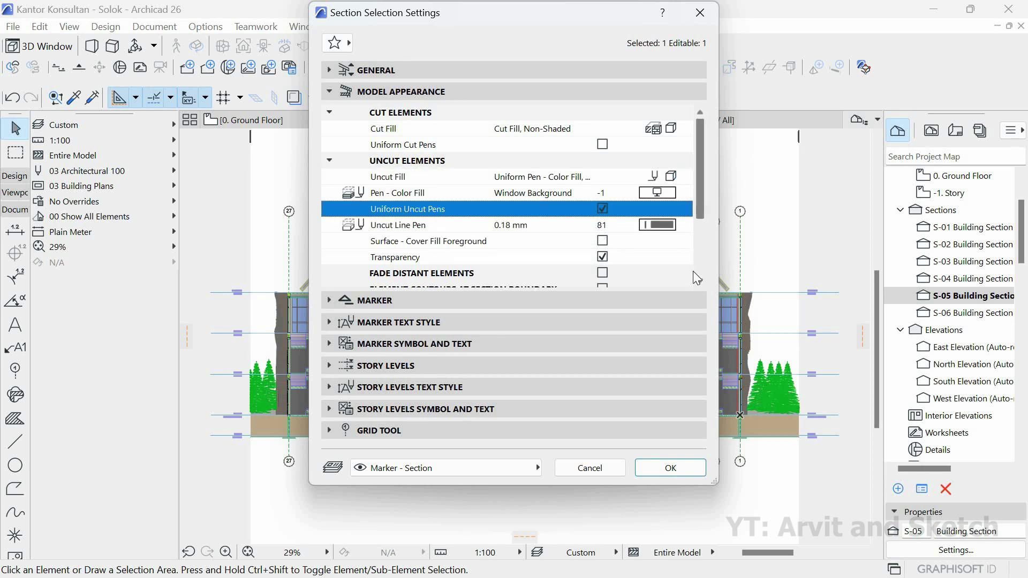
- Enable shadows for section S-05 with the 25 % shadow fill and apply the section settings
scroll(693, 271, down, 3)
click(602, 273)
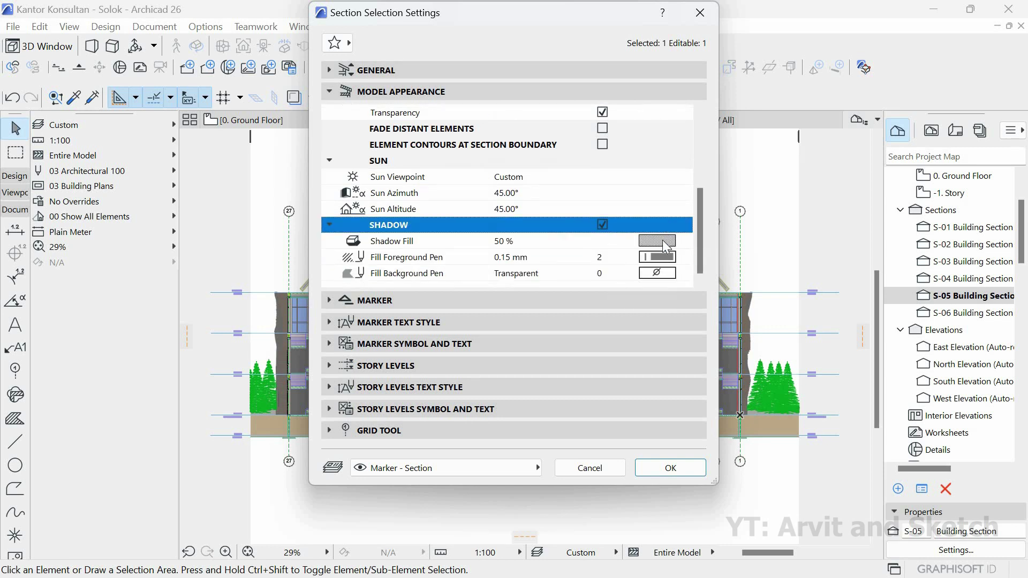
click(664, 242)
click(662, 242)
click(102, 143)
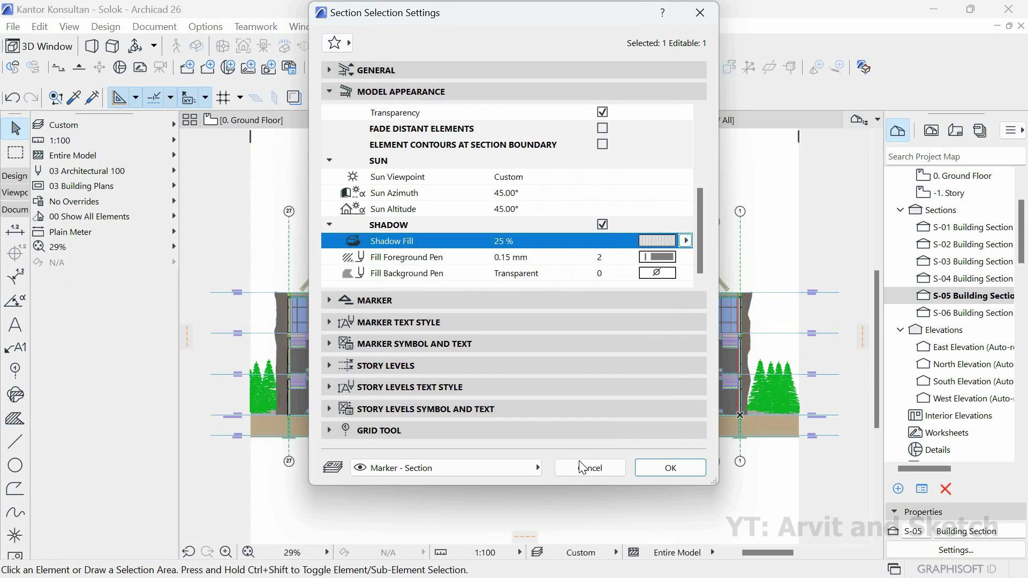
click(669, 470)
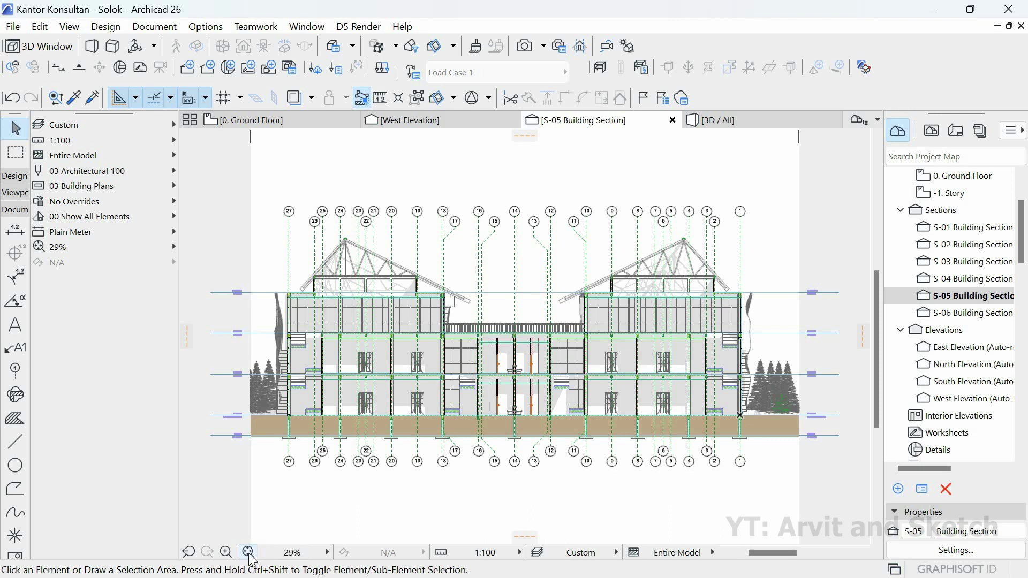
- Open section S-06 and set its uncut elements to Uniform Pen - Color Fill, Non-Shaded with uniform uncut pens
click(262, 121)
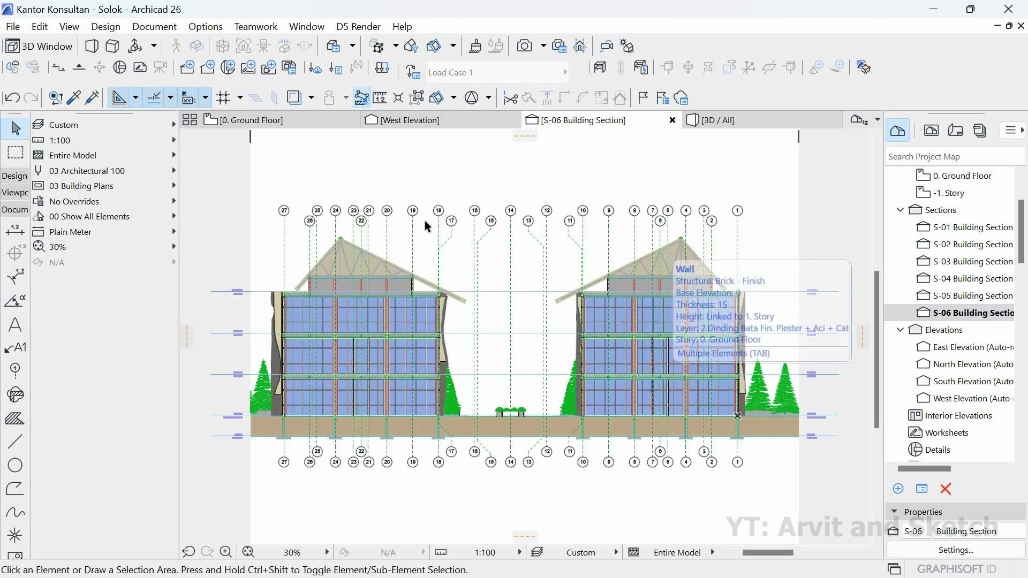
right_click(579, 130)
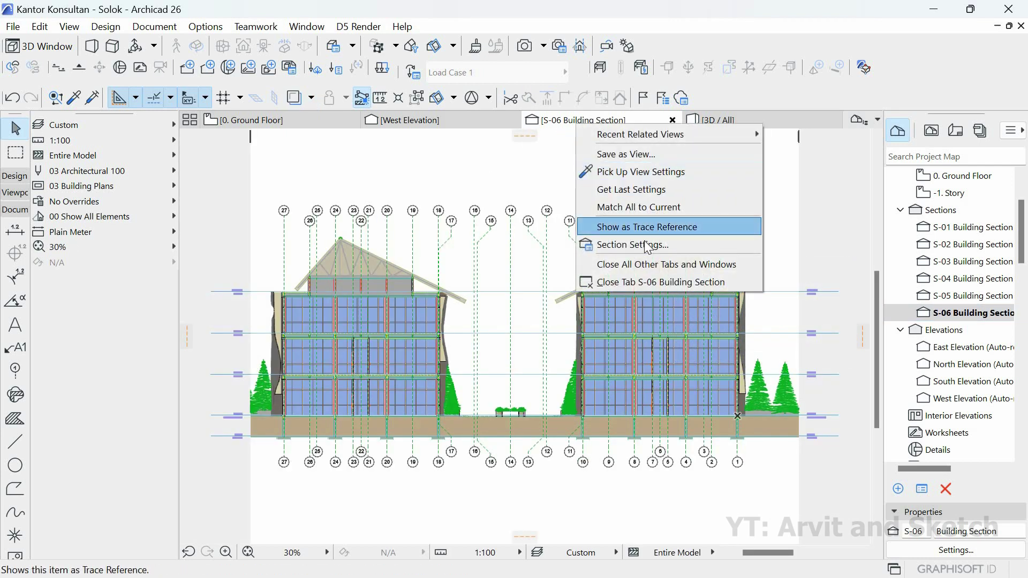
click(641, 244)
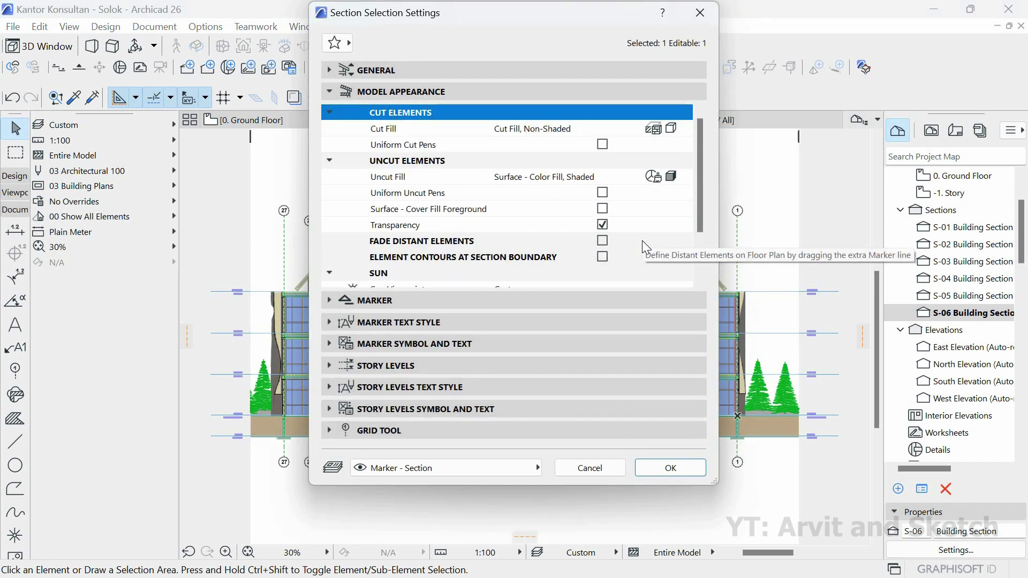
click(683, 179)
click(685, 178)
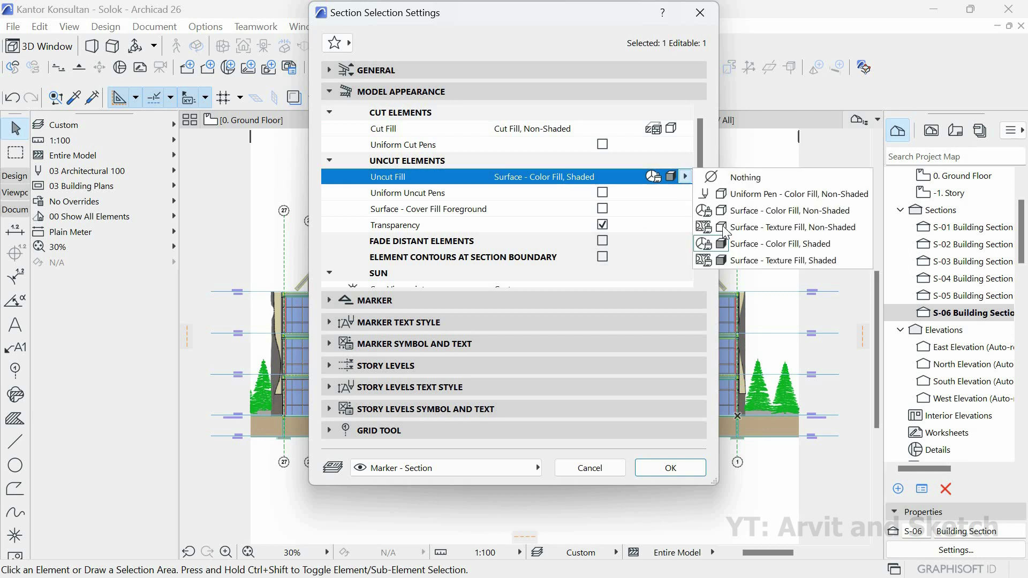
click(734, 195)
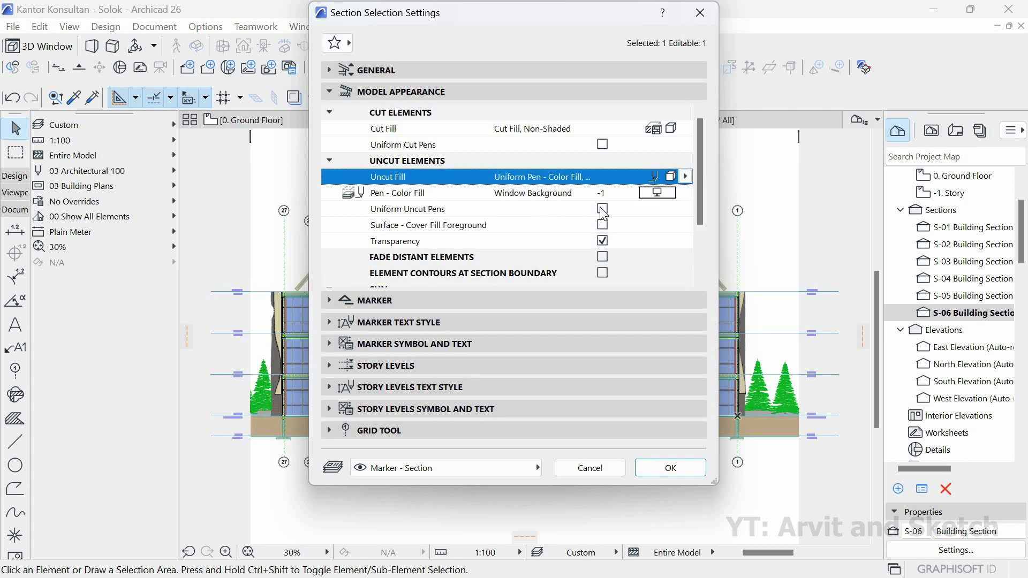
click(603, 209)
- Enable shadows for section S-06 with the 25 % shadow fill and apply the section settings
scroll(699, 276, down, 2)
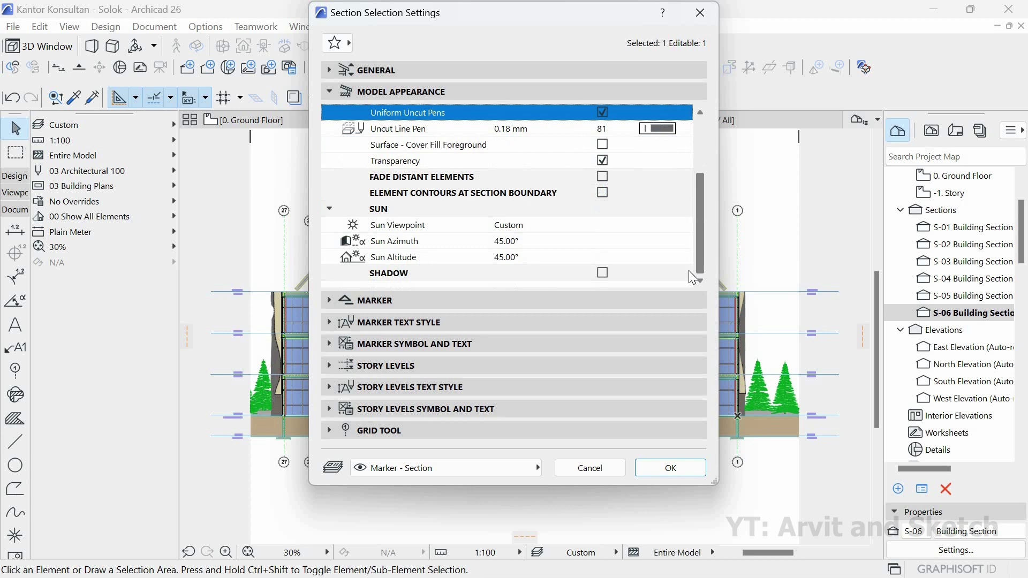
click(604, 272)
scroll(608, 270, down, 1)
click(602, 239)
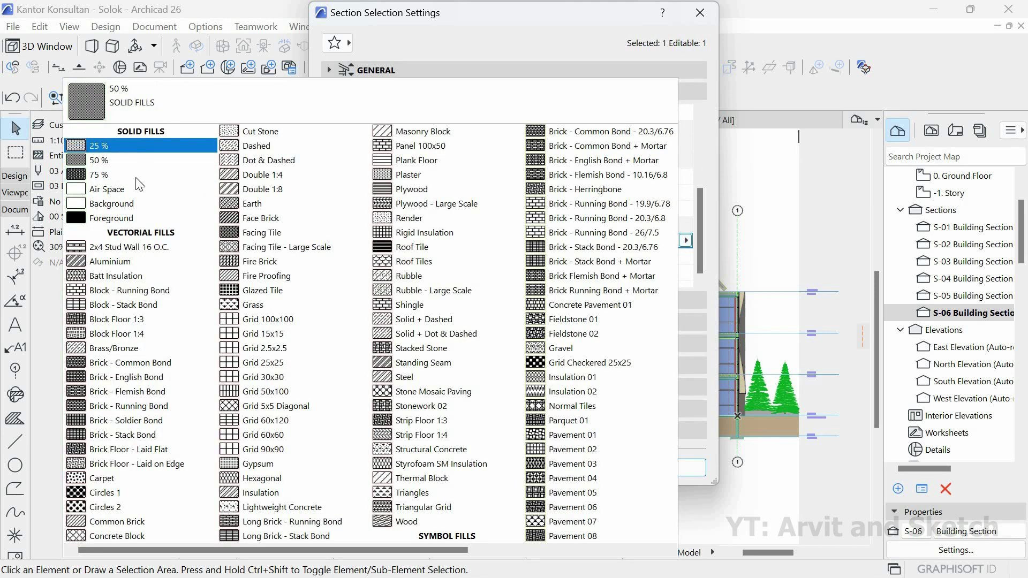
click(136, 148)
click(671, 468)
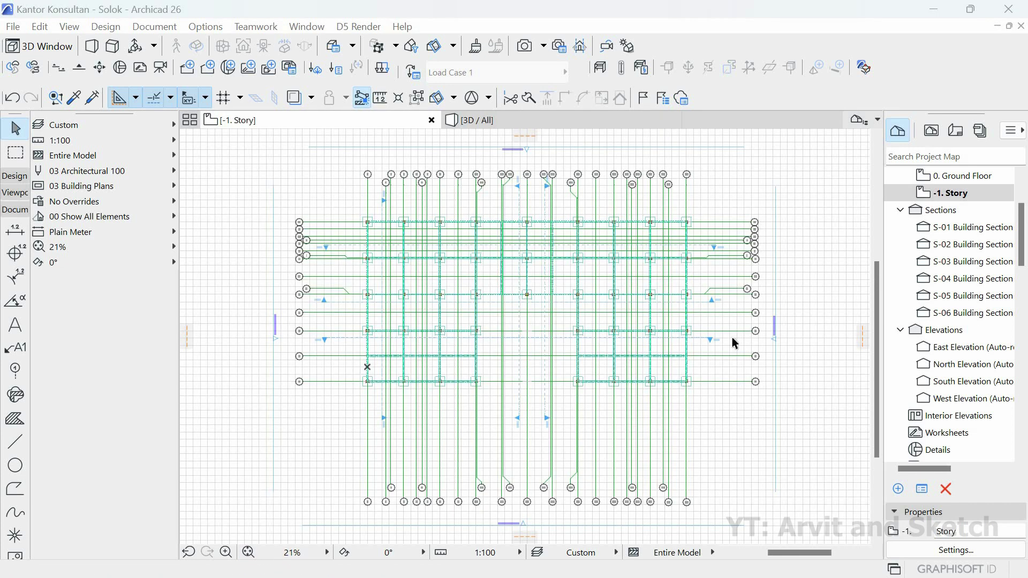
- Open the 0. Ground Floor plan from the project's stories
scroll(953, 218, up, 2)
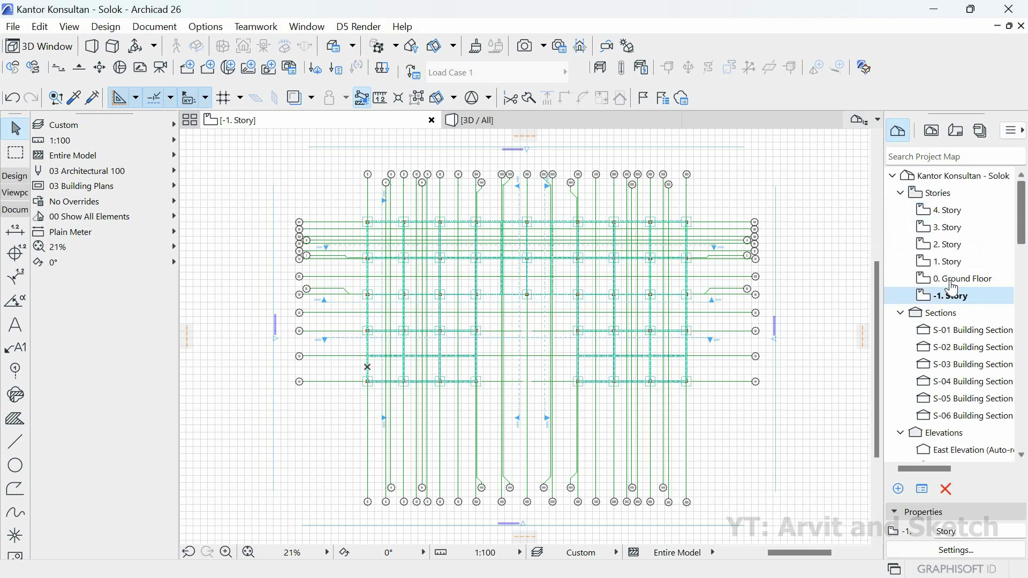
click(953, 281)
double_click(953, 280)
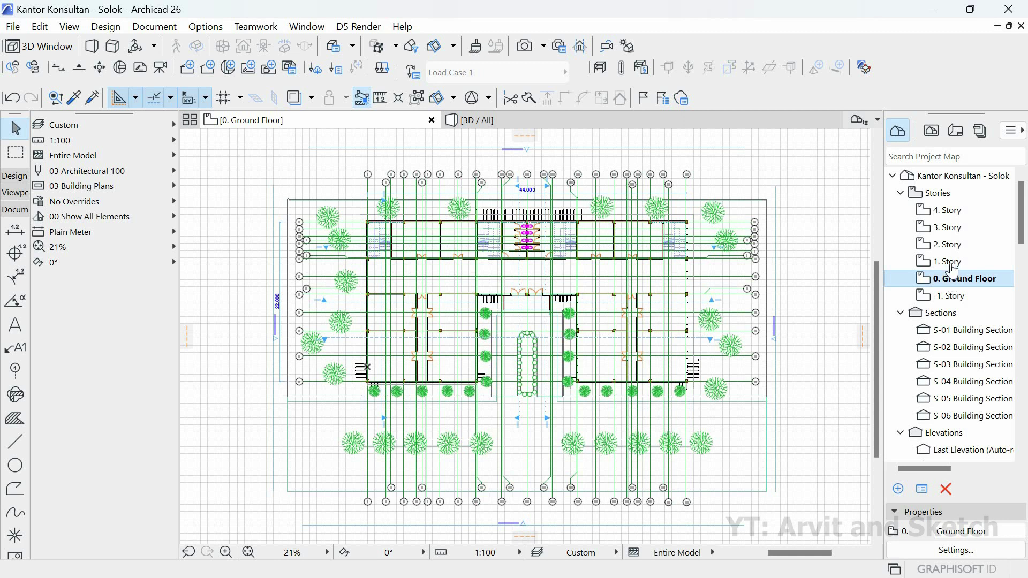
- Open the 1. Story and 3. Story plans to check their grid markers and layers
double_click(951, 263)
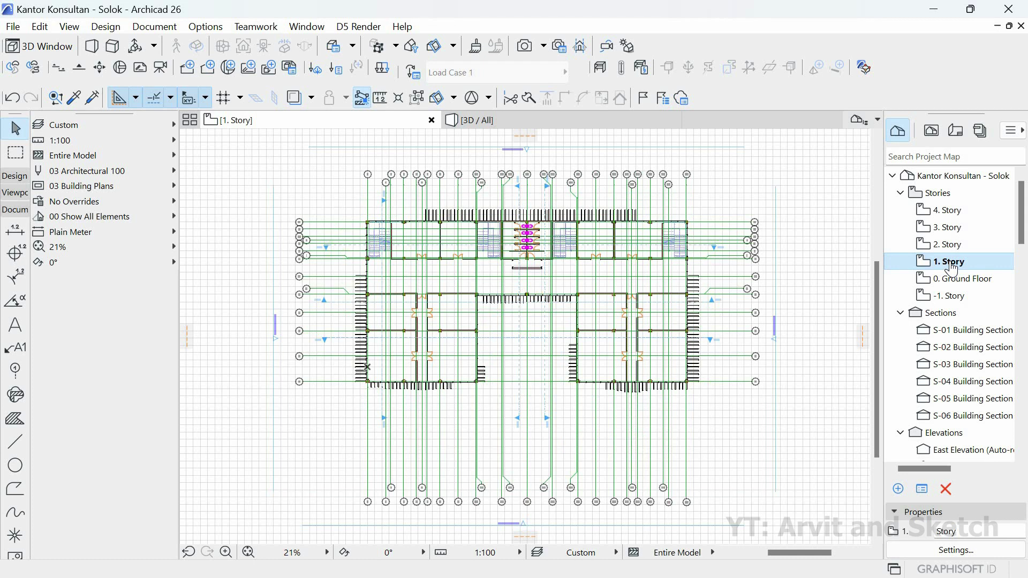
double_click(945, 231)
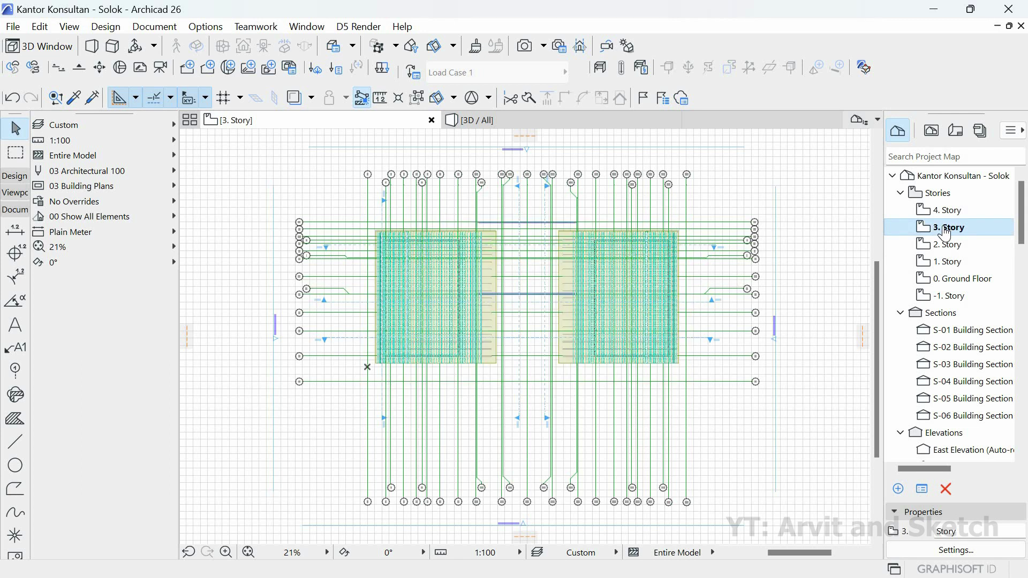
- Open the South, North, West and East elevations in turn to check their line drawing, shadows and grid markers
scroll(951, 416, down, 6)
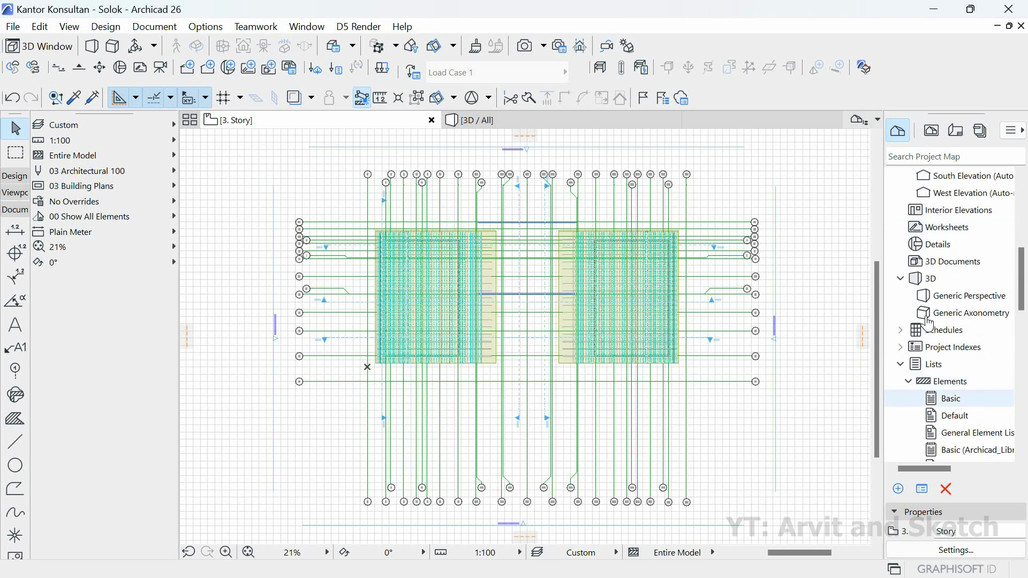
scroll(921, 327, up, 3)
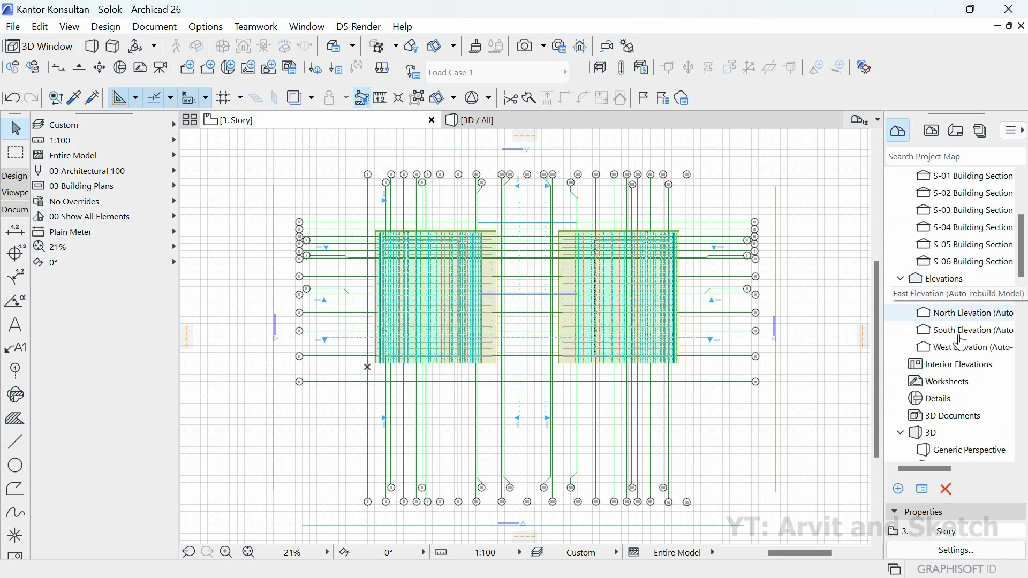
double_click(923, 329)
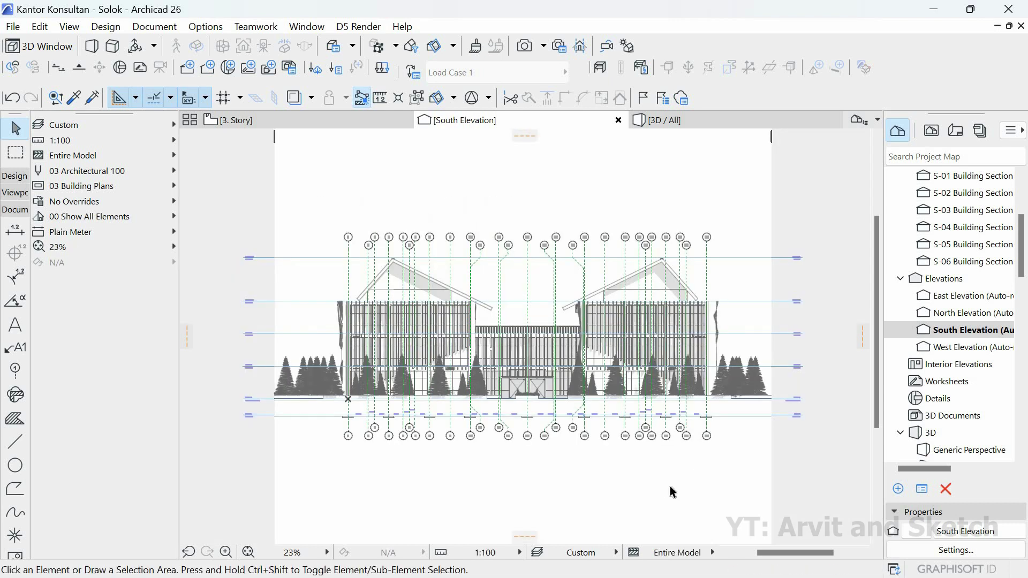
double_click(962, 315)
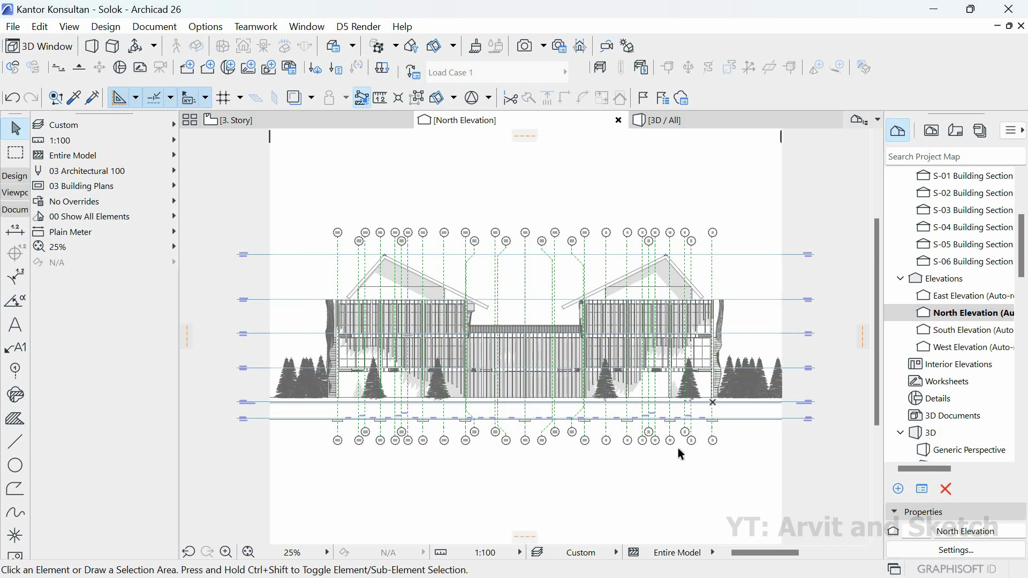
double_click(960, 350)
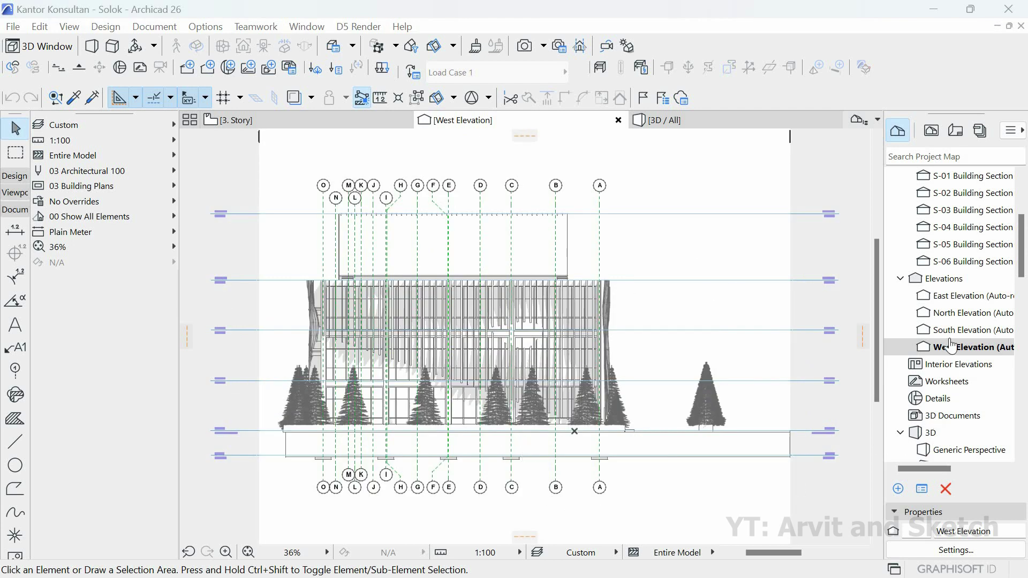
double_click(960, 303)
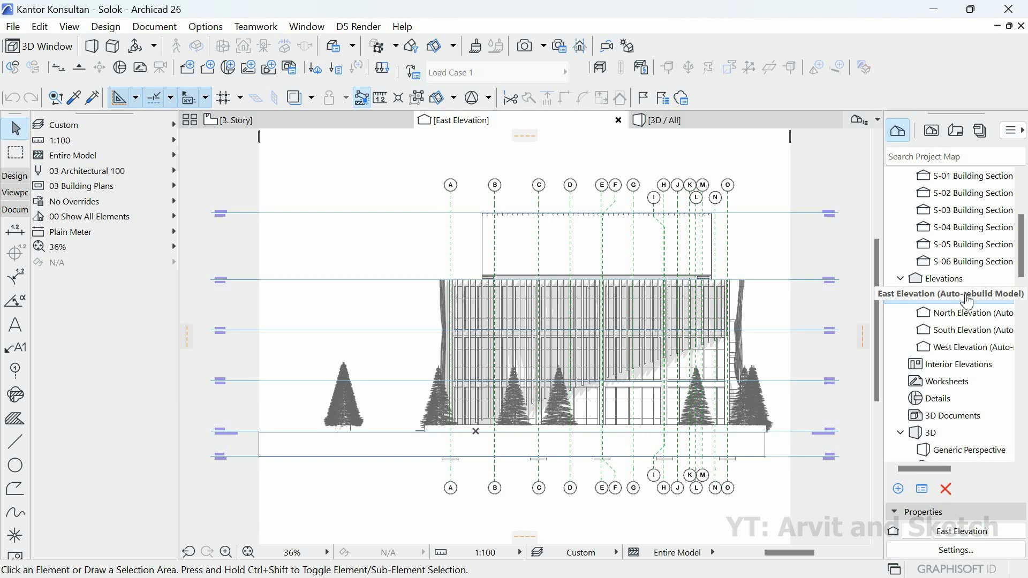
- Review building sections S-01 through S-06 in order and open the -1. Story plan
scroll(1024, 261, up, 1)
scroll(1023, 262, up, 1)
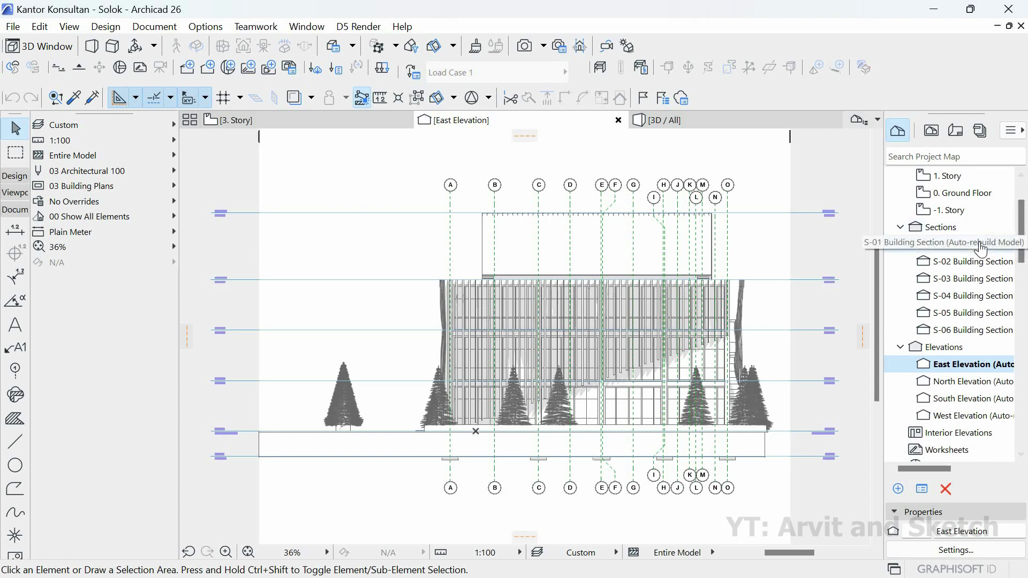
click(893, 250)
double_click(893, 250)
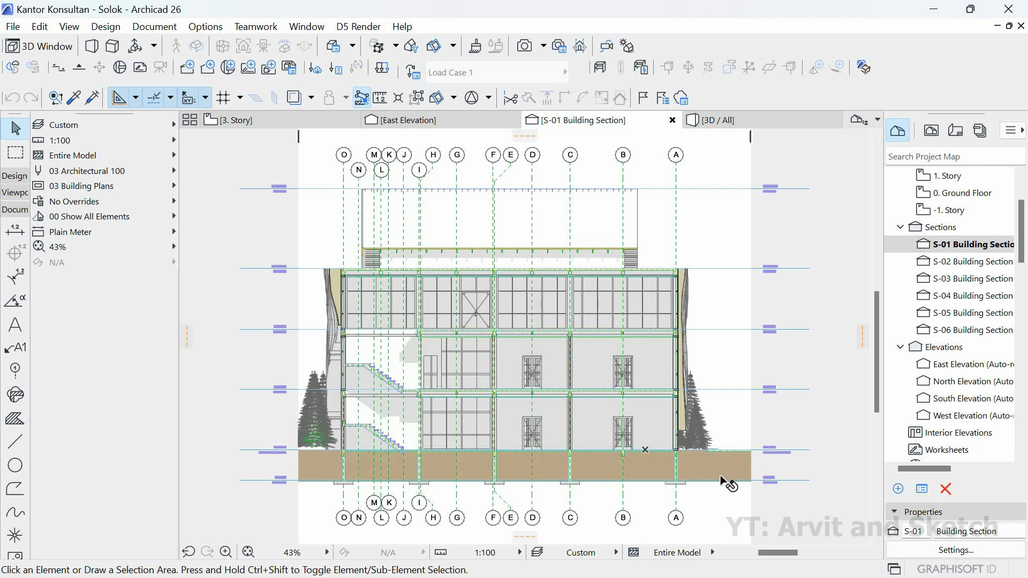
double_click(979, 261)
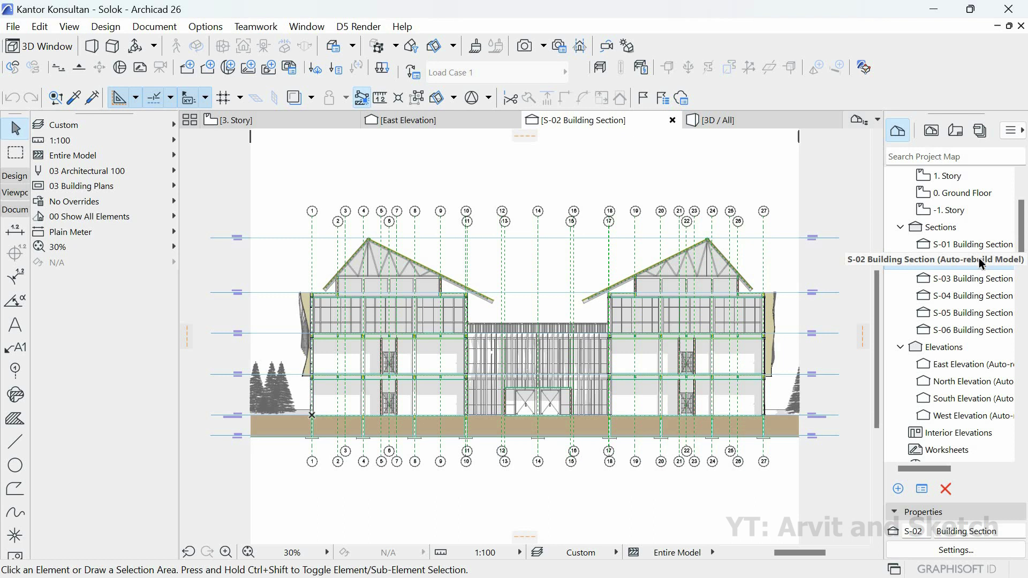
click(979, 260)
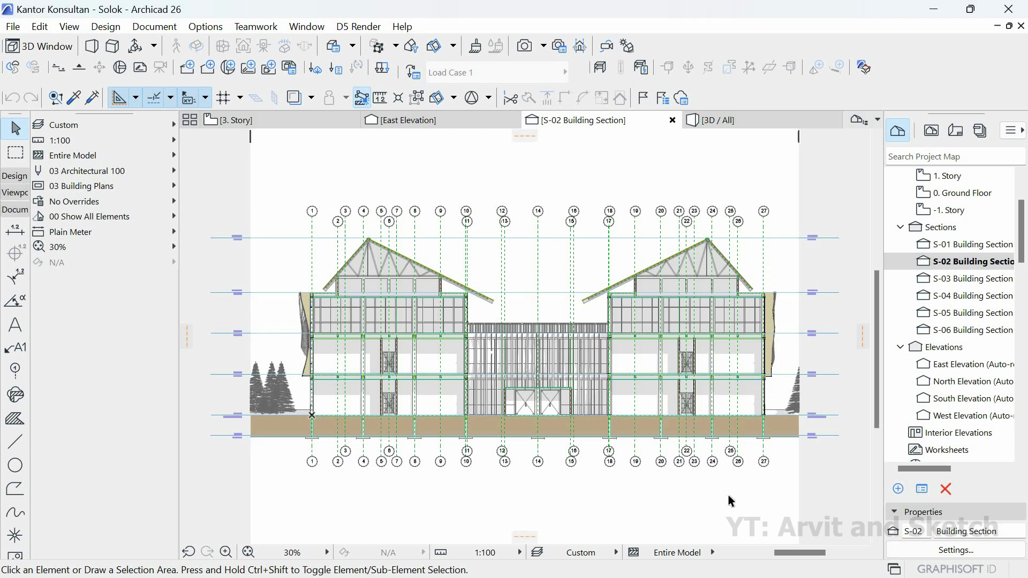
click(969, 279)
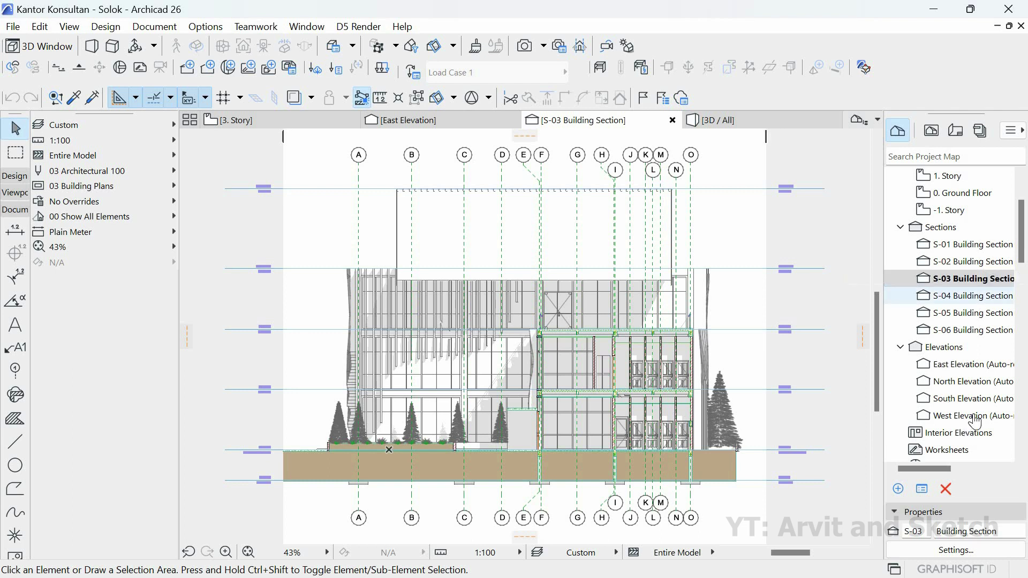
double_click(978, 303)
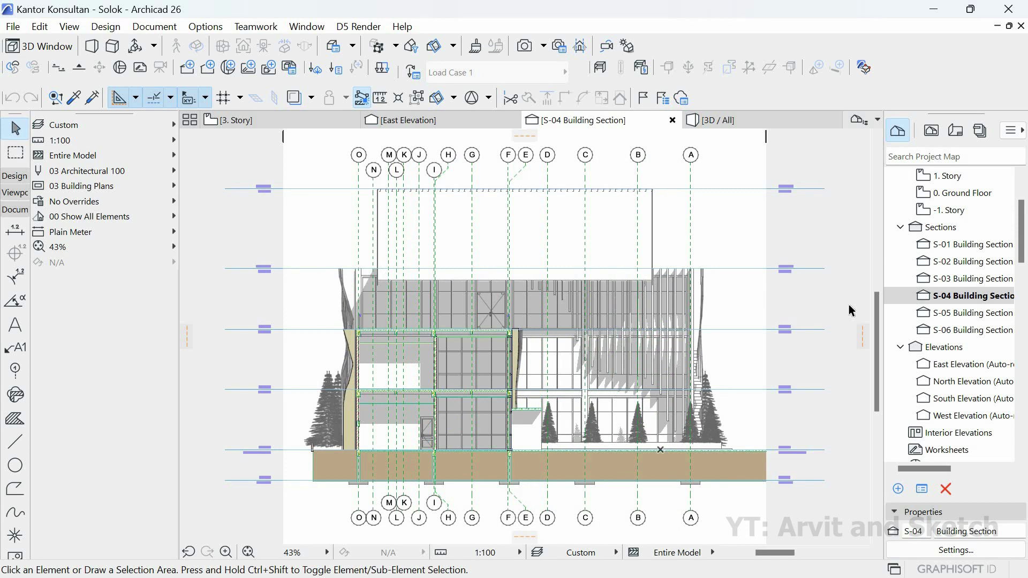
double_click(950, 320)
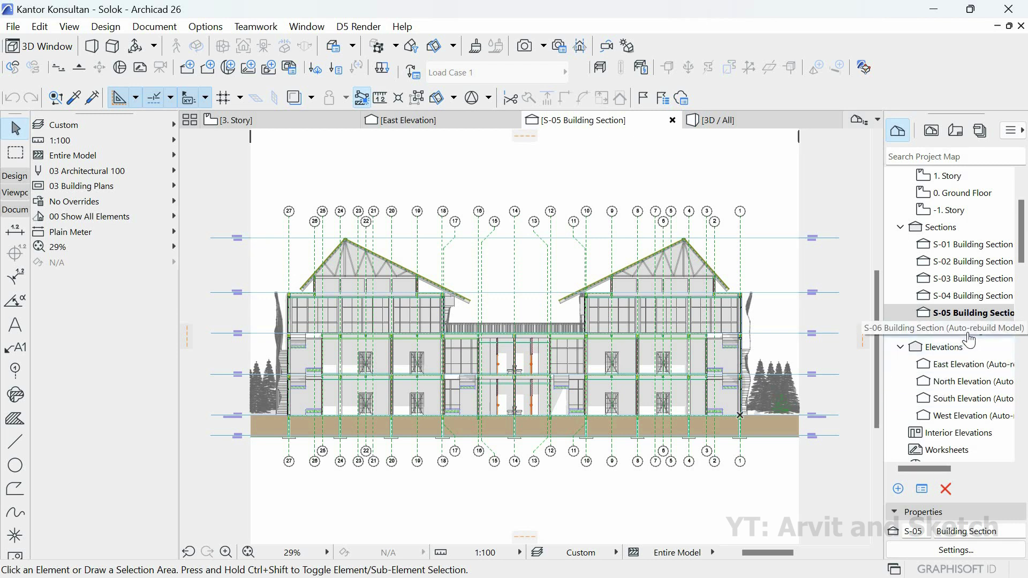
double_click(970, 335)
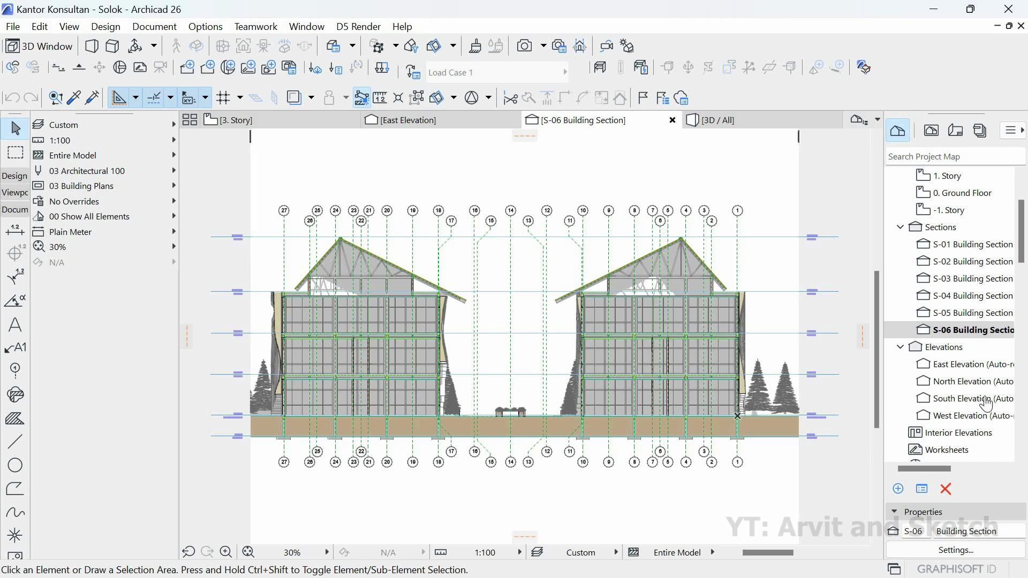
scroll(1021, 248, up, 2)
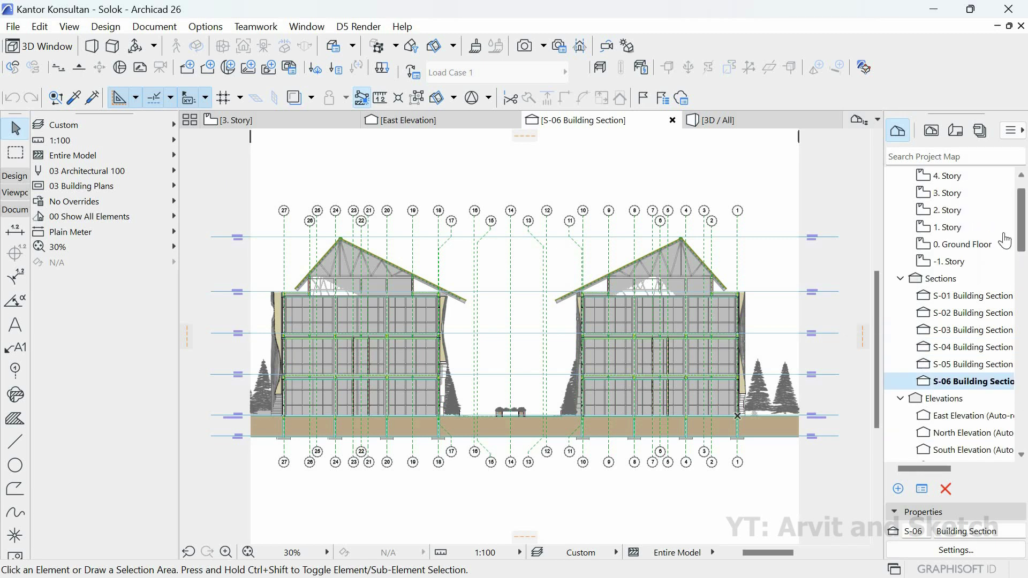
double_click(958, 263)
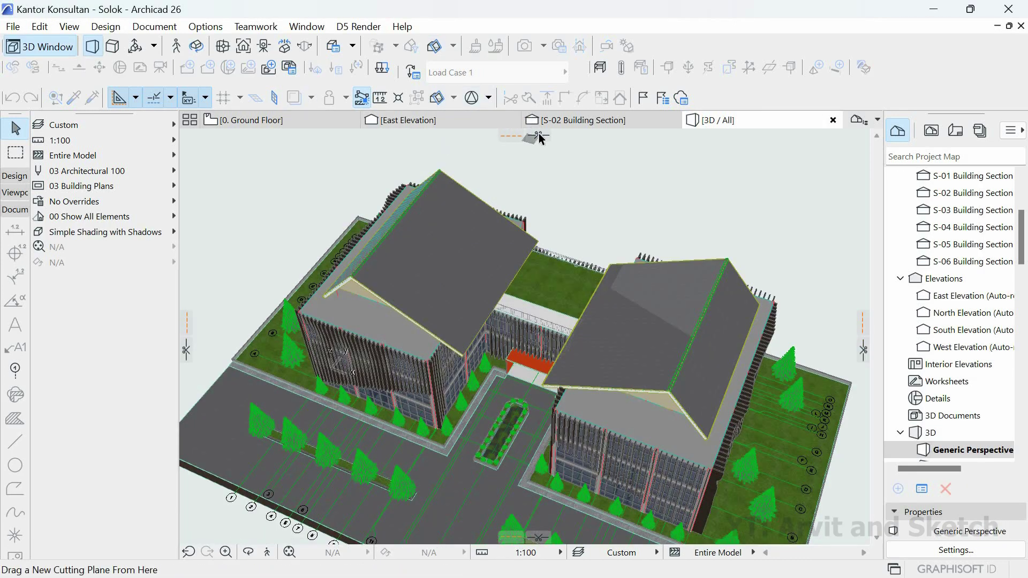
- Place and finalize a horizontal 3D cutting plane through both roofs at a Z coordinate of 1400
click(539, 137)
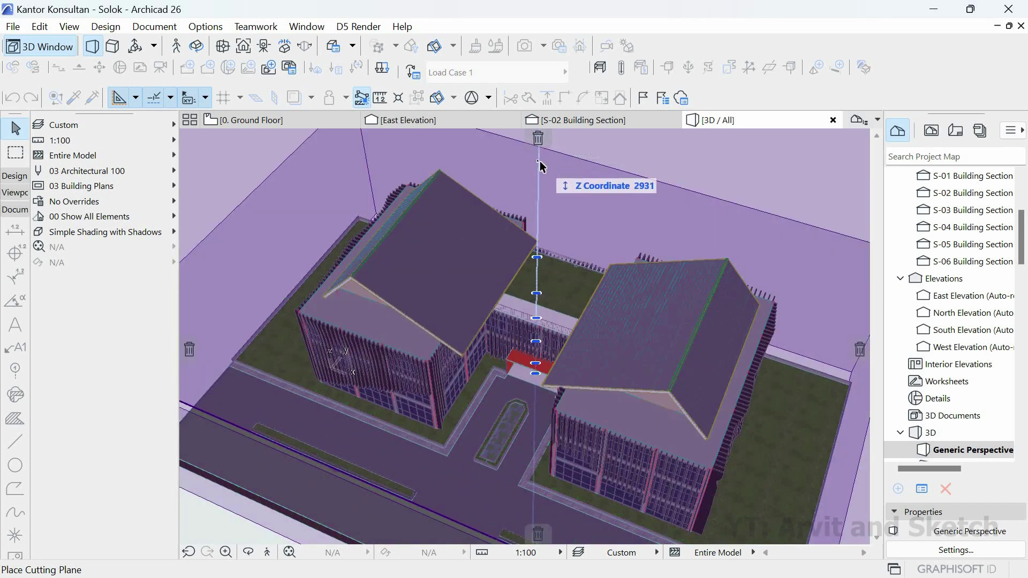
text(1)
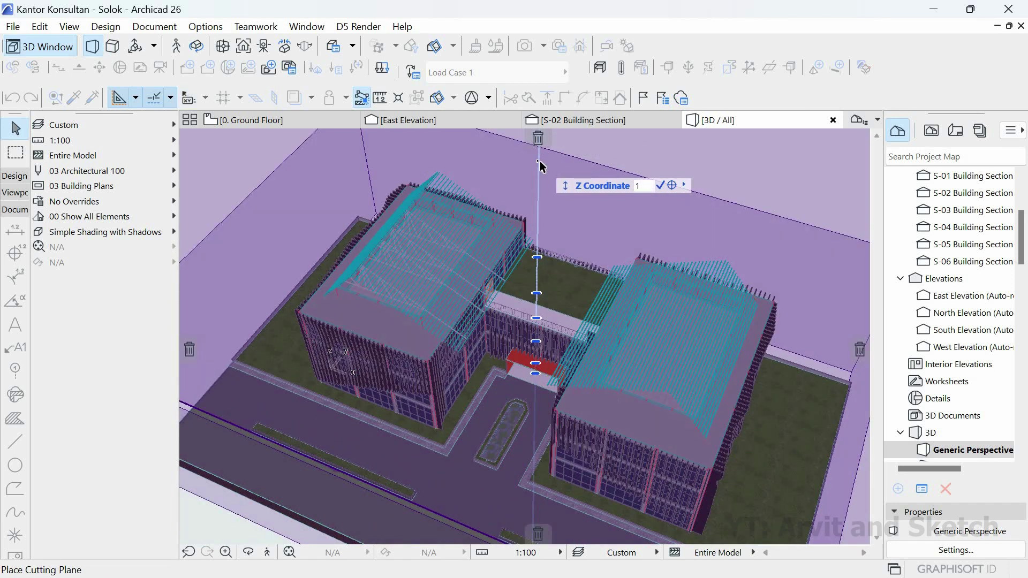
text(400)
key(Return)
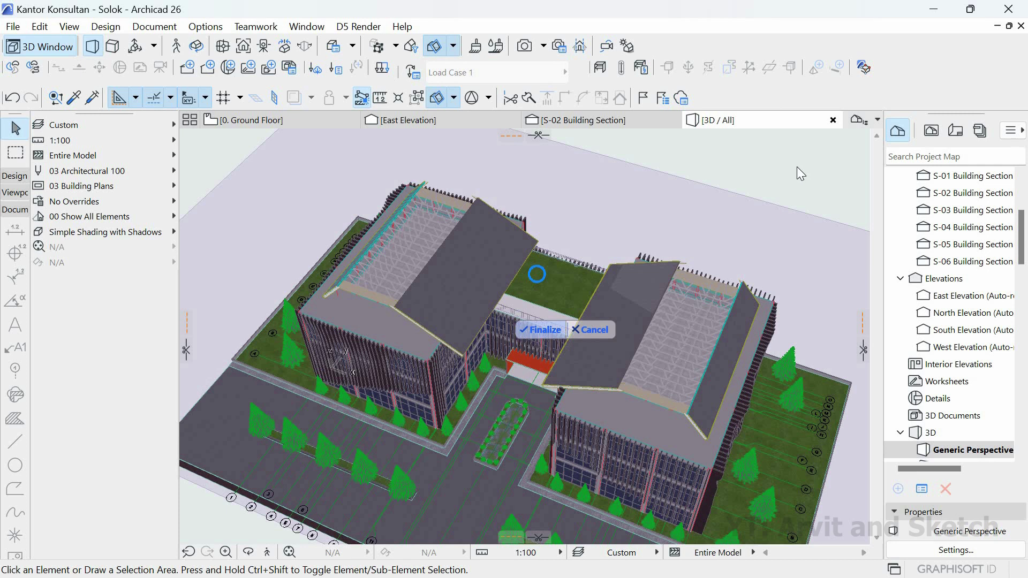
key(Return)
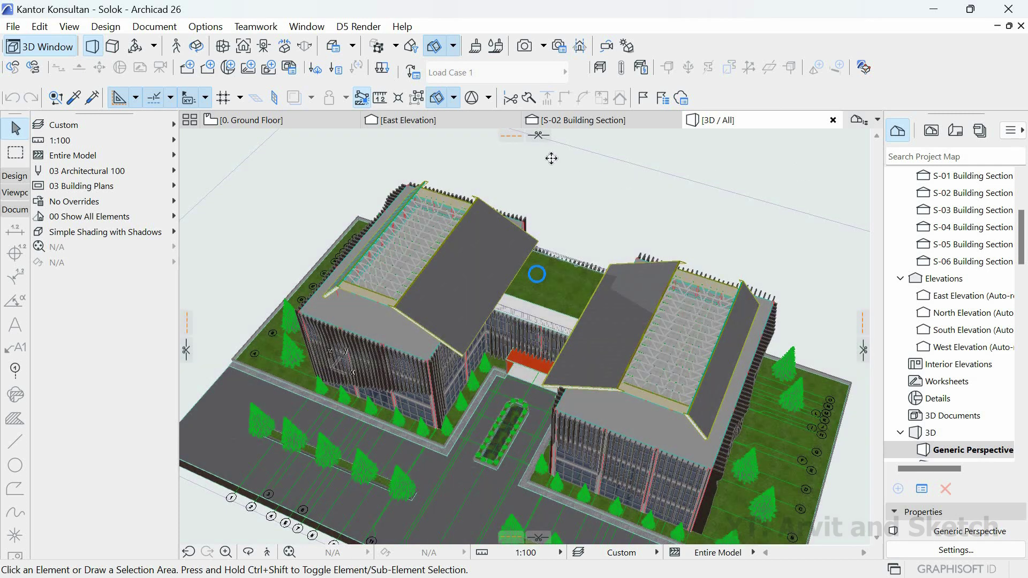
- Add a lower horizontal cutting plane that removes both roofs and exposes the flat surfaces beneath them
drag(541, 136, 540, 188)
text(10)
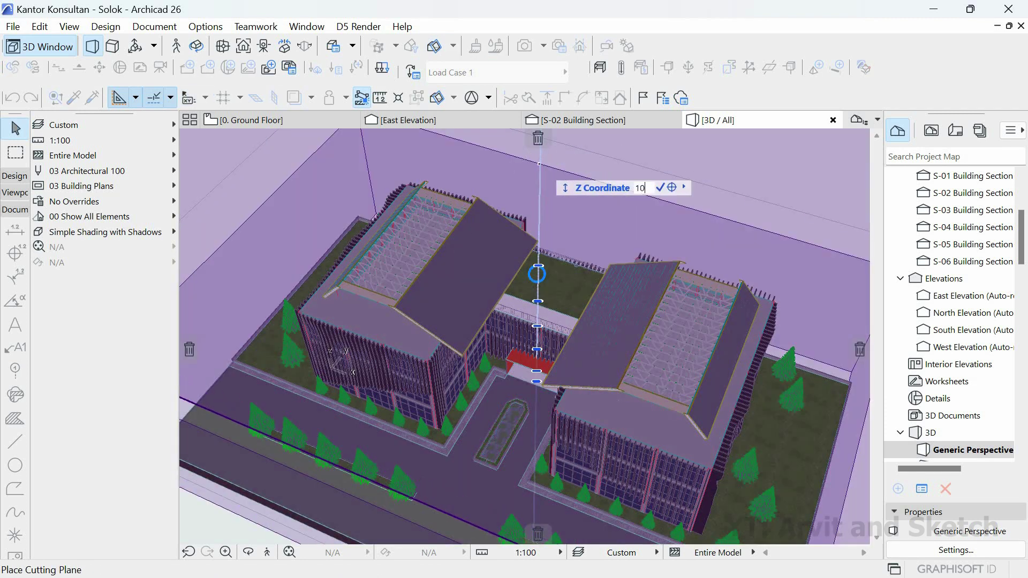
text(.5)
key(Return)
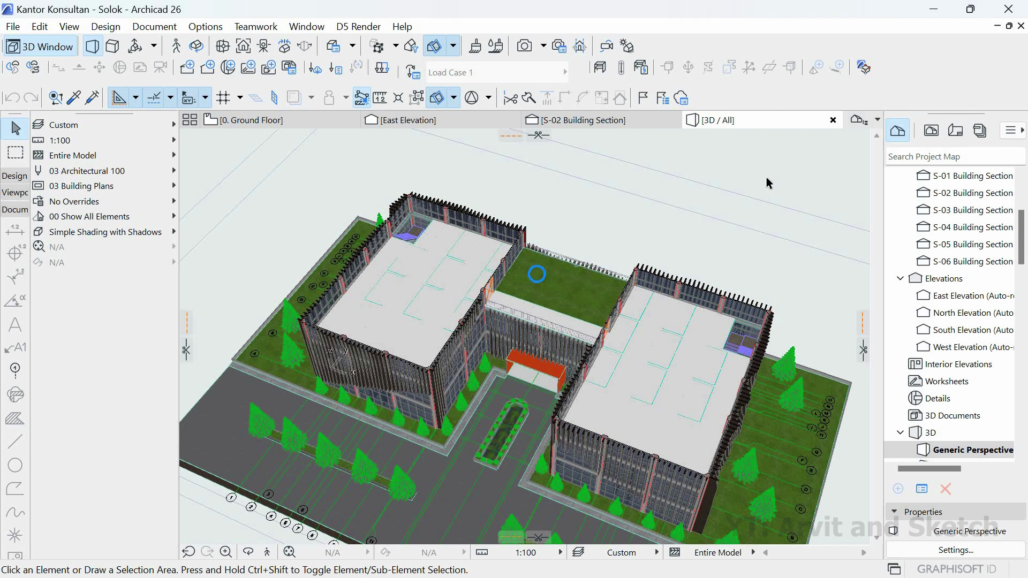
- Place two more horizontal cutting planes, one through the upper-floor rooms and one through the ground-floor rooms
click(538, 135)
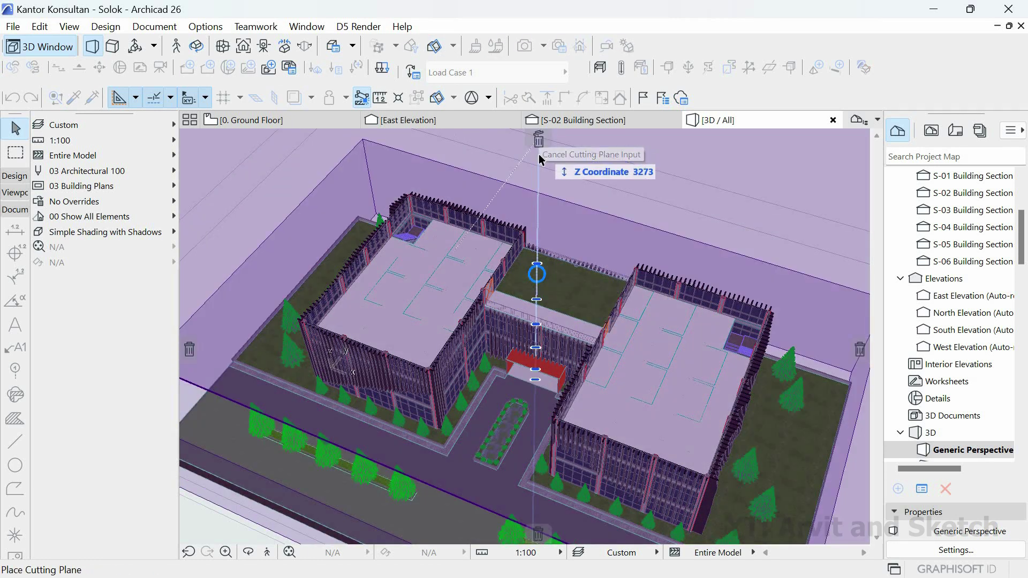
click(536, 337)
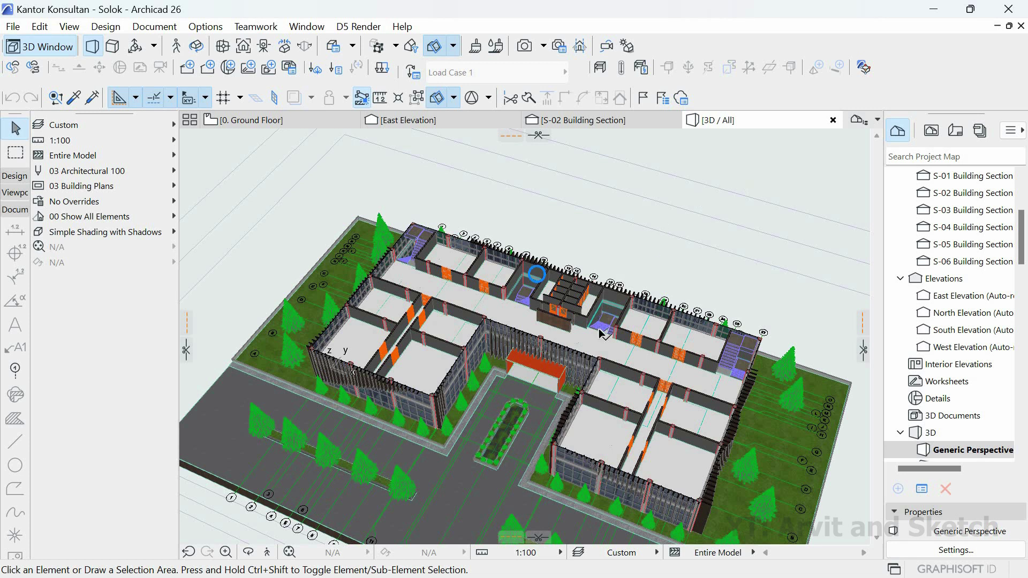
shift+middle_drag(600, 330, 603, 334)
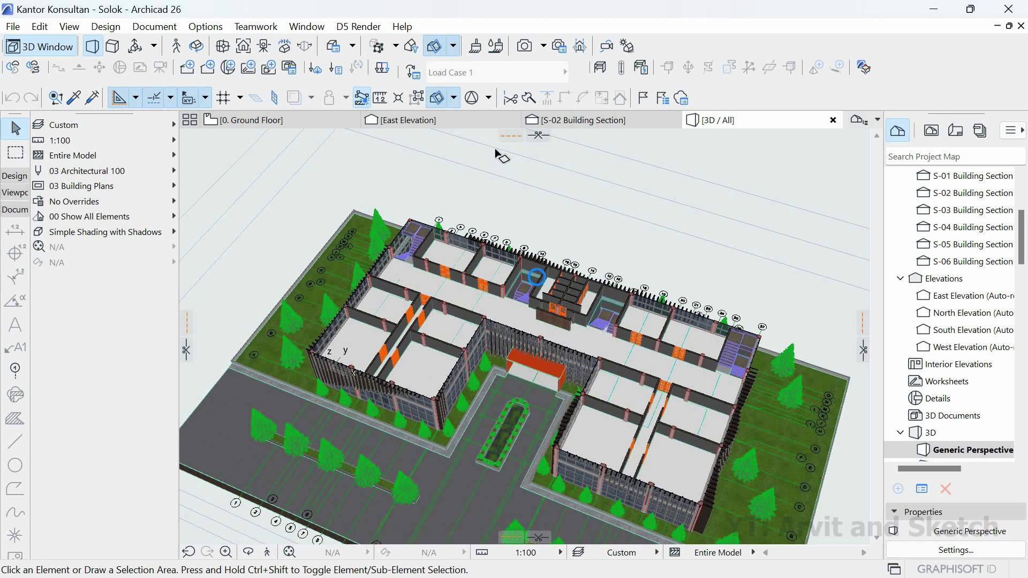
drag(536, 136, 540, 368)
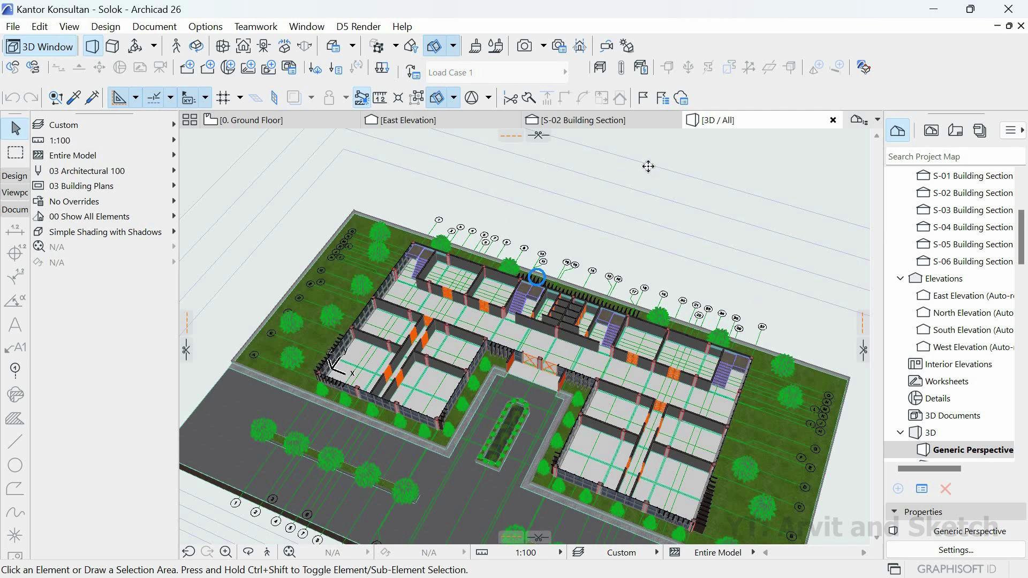
- Place a cutting plane at a Z coordinate of -200 to expose the foundations, and remove all cutting planes from the model
click(538, 134)
drag(540, 138, 538, 167)
text(-200)
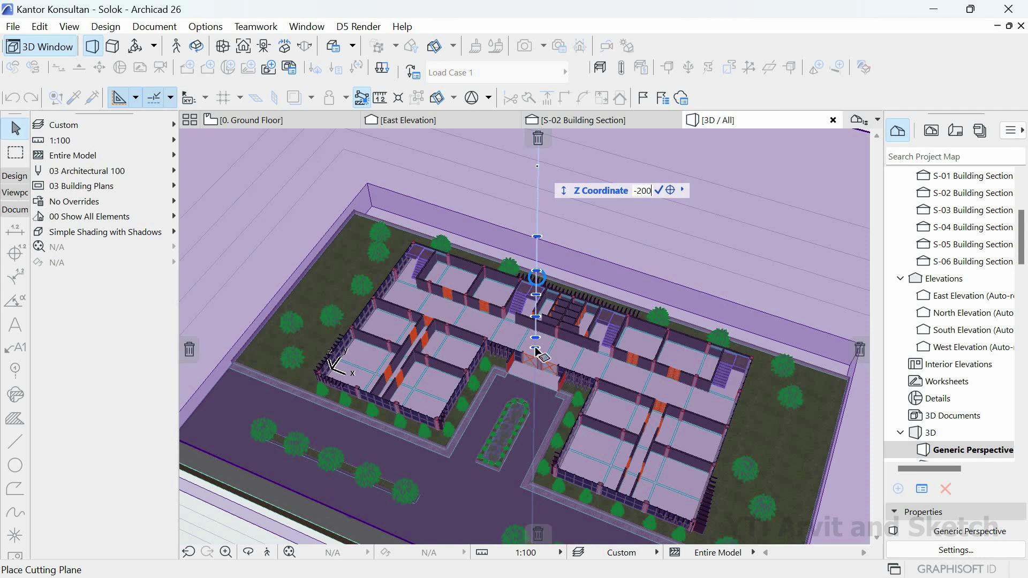
key(Return)
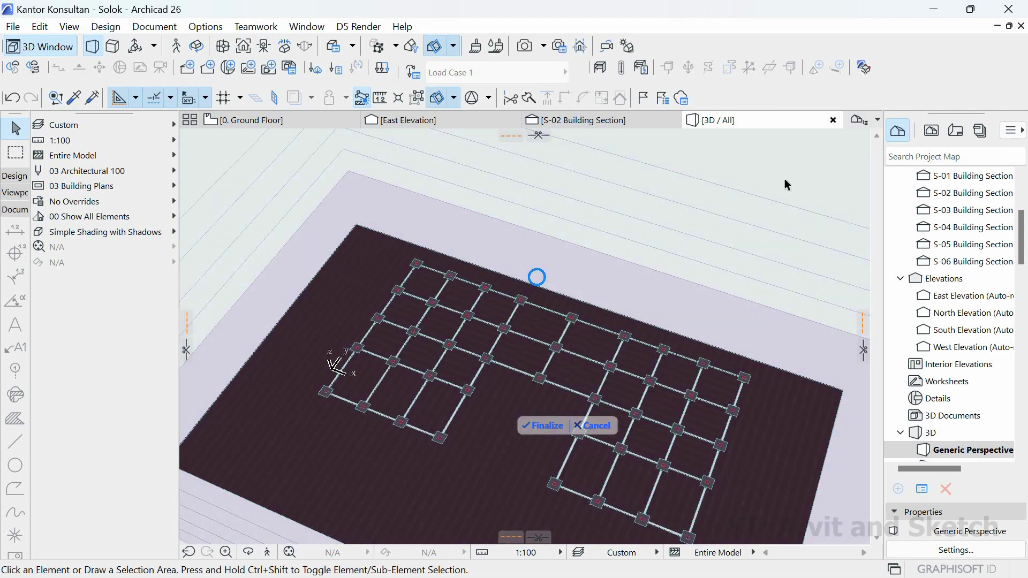
click(453, 98)
click(816, 169)
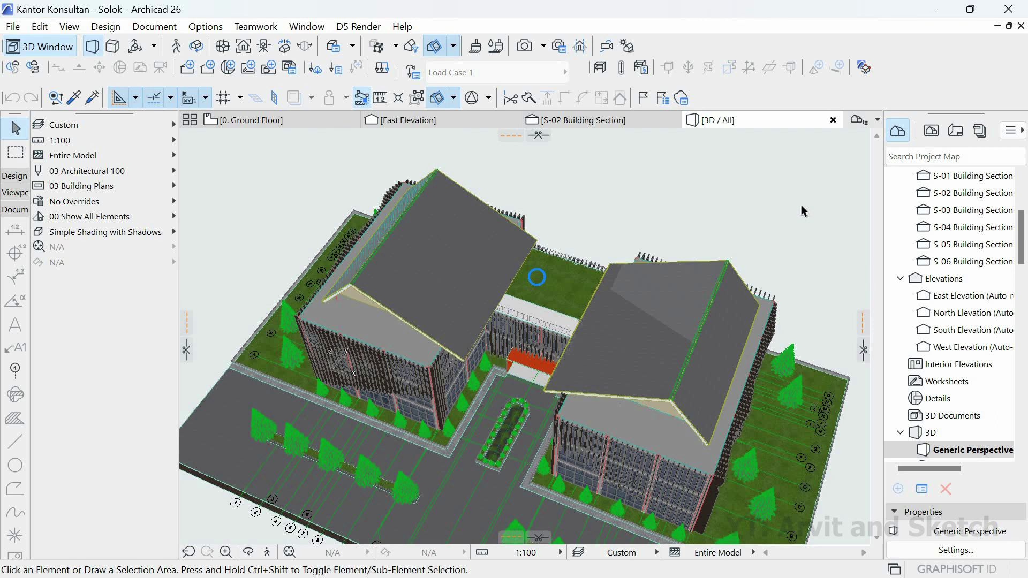
- Place a vertical cutting plane just behind the front facades of both wings to expose their floor levels
scroll(719, 479, up, 2)
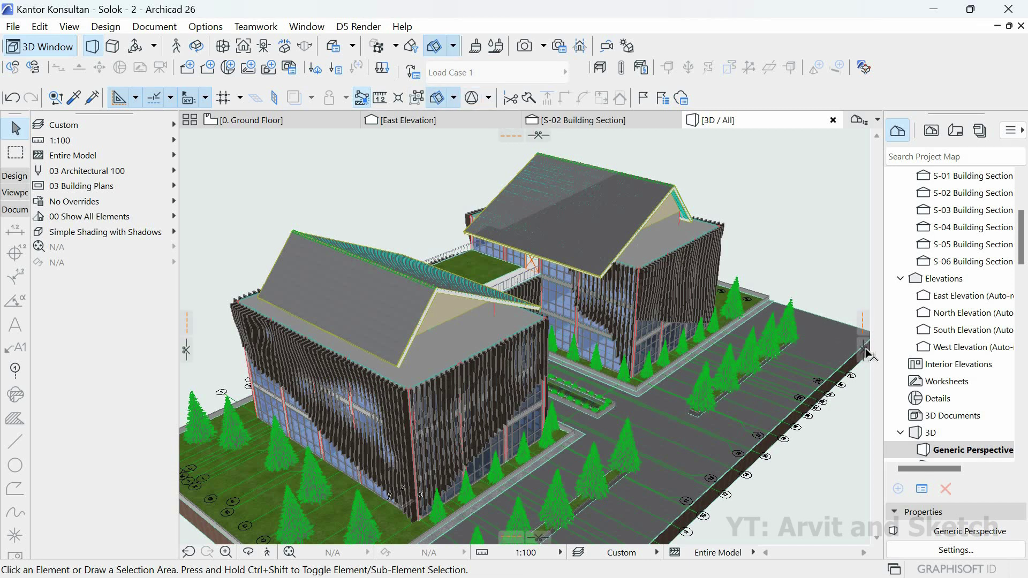
mouse_move(862, 349)
mouse_down()
mouse_move(728, 310)
mouse_move(581, 232)
mouse_move(527, 218)
mouse_up()
click(528, 218)
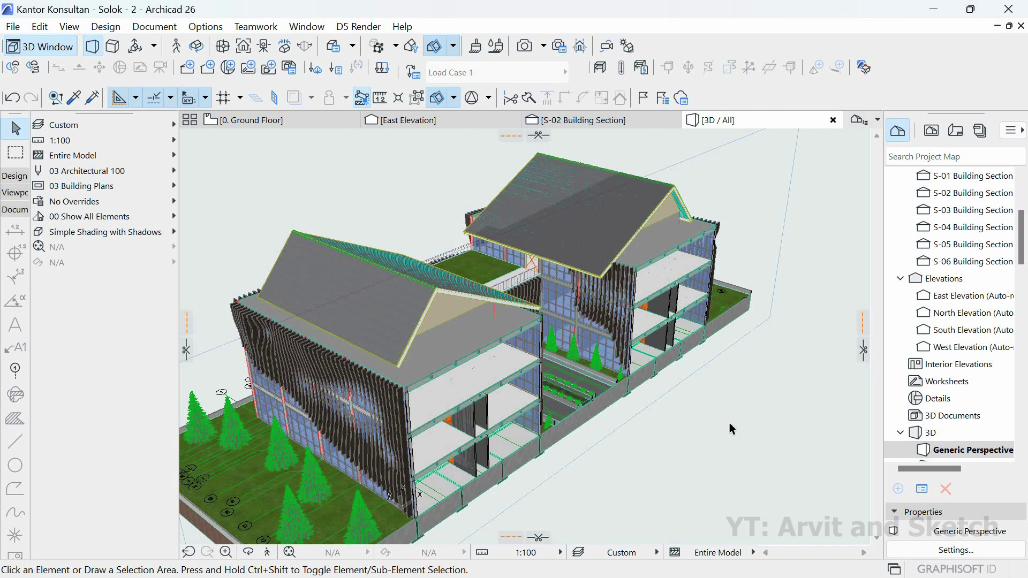
shift+middle_drag(728, 426, 701, 424)
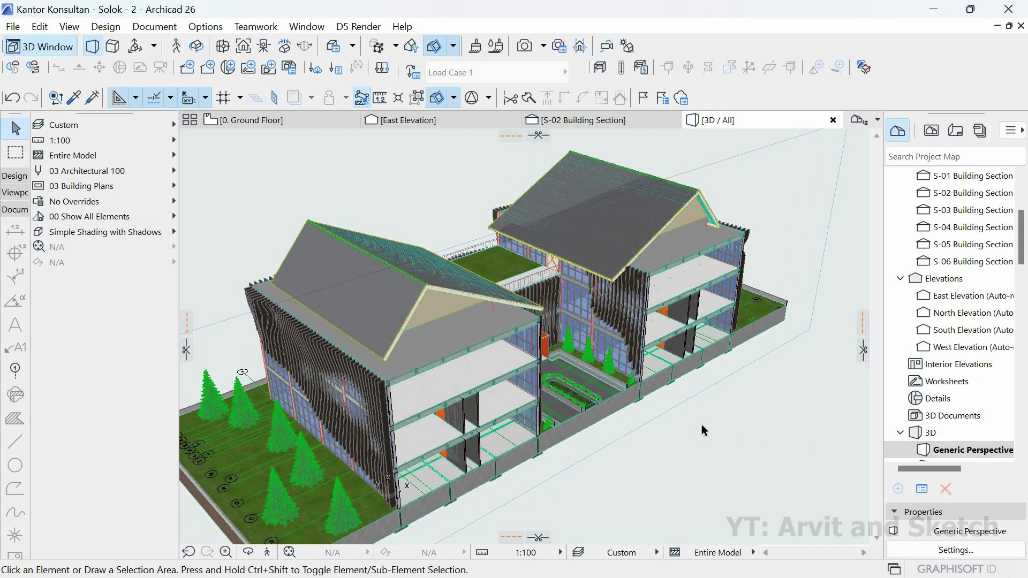
- Add a second, deeper vertical cutting plane through both wings and the connecting block to expose the stairs and inner rooms
click(862, 349)
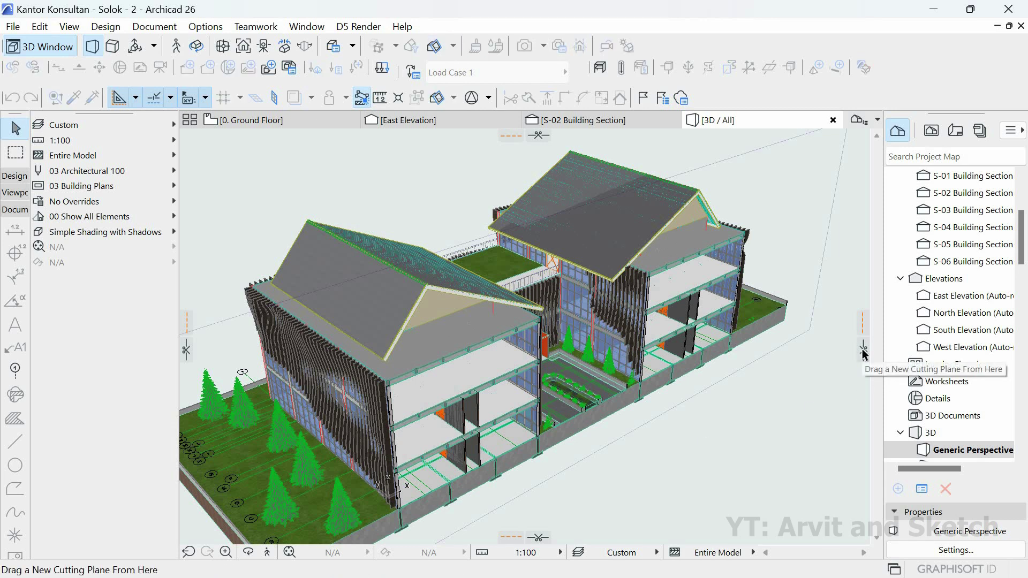
mouse_move(862, 348)
mouse_down()
mouse_move(783, 324)
mouse_move(623, 223)
mouse_move(440, 160)
mouse_move(411, 162)
mouse_up()
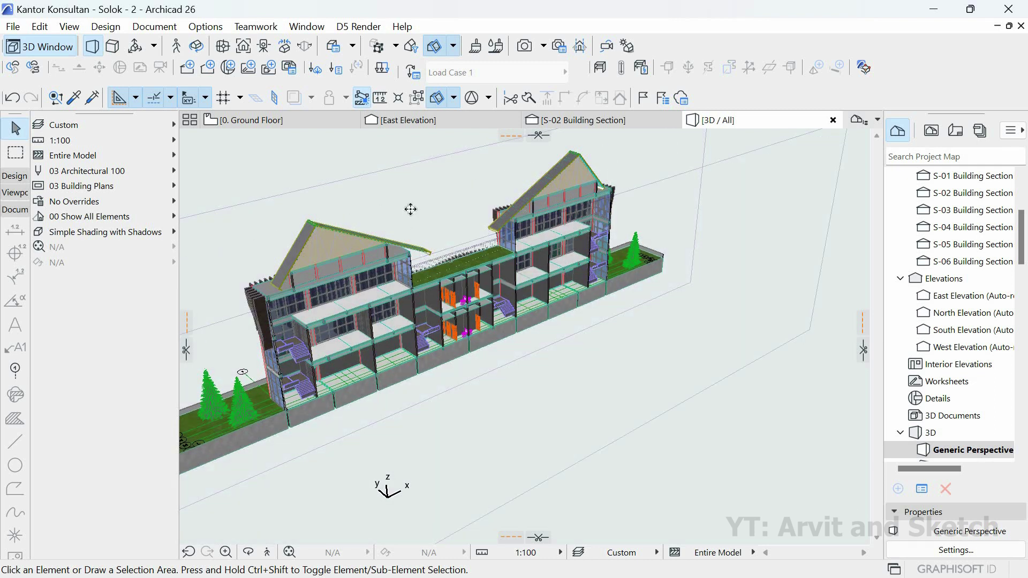
scroll(411, 211, up, 3)
mouse_move(440, 220)
shift+middle_down()
mouse_move(436, 234)
mouse_move(454, 232)
mouse_move(415, 232)
mouse_move(450, 237)
shift+middle_up()
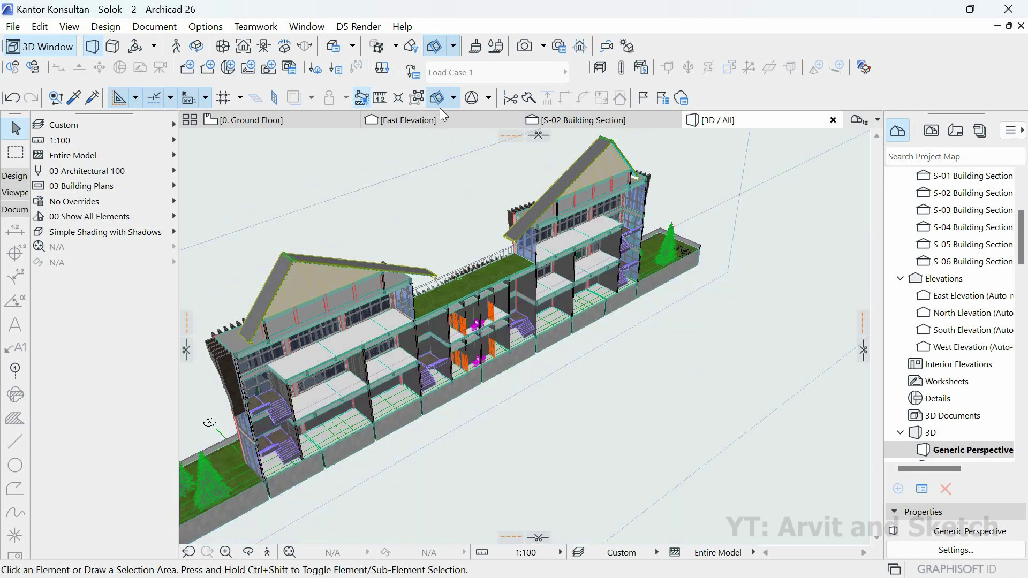
- Remove all vertical cutting planes to restore the complete 3D model
click(453, 97)
click(568, 138)
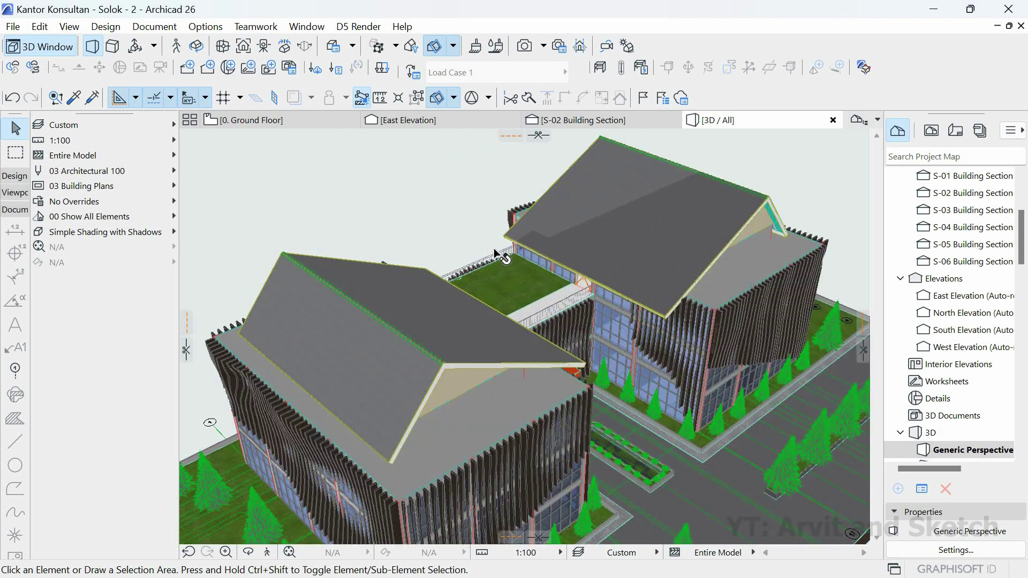
scroll(491, 251, down, 3)
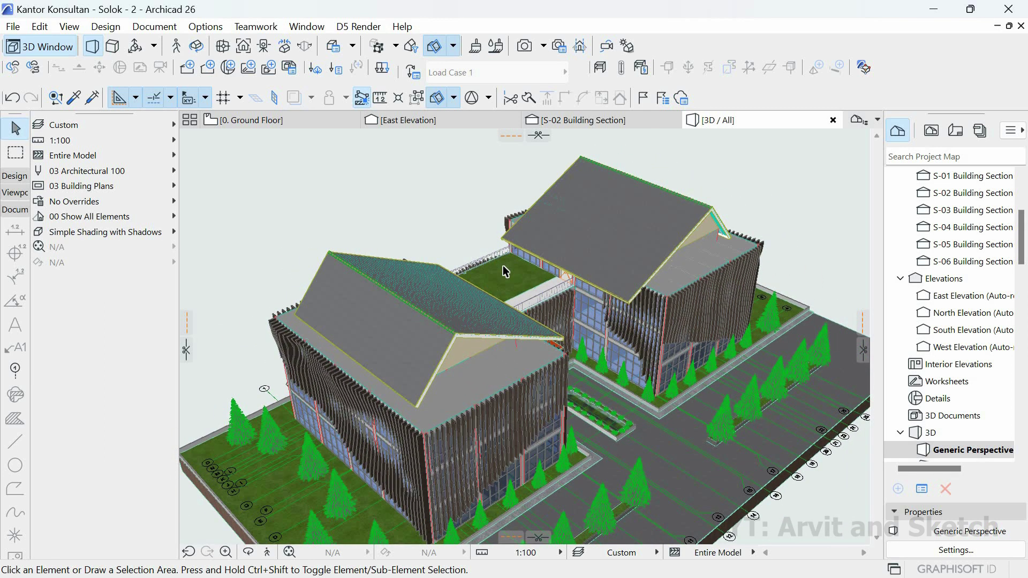
scroll(503, 266, down, 1)
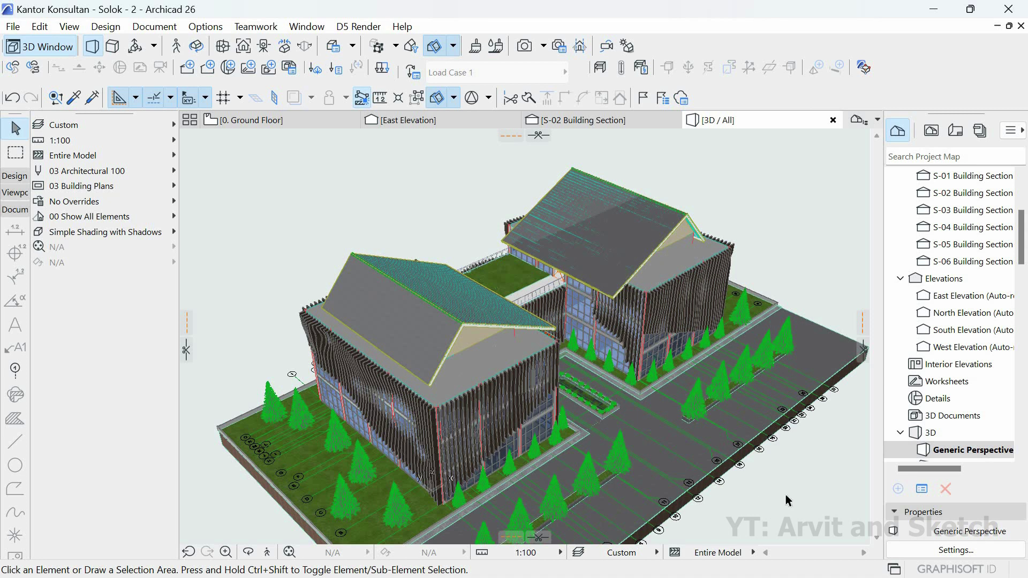
- From the ground floor plan, preview a 3D fly-through along the camera path with in-between frames and all frames
key(F2)
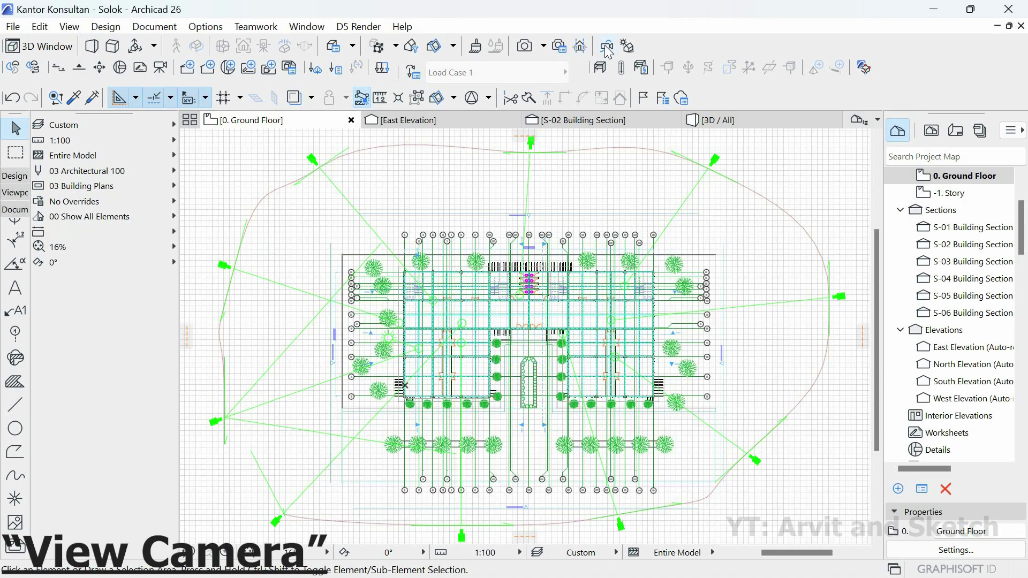
click(607, 46)
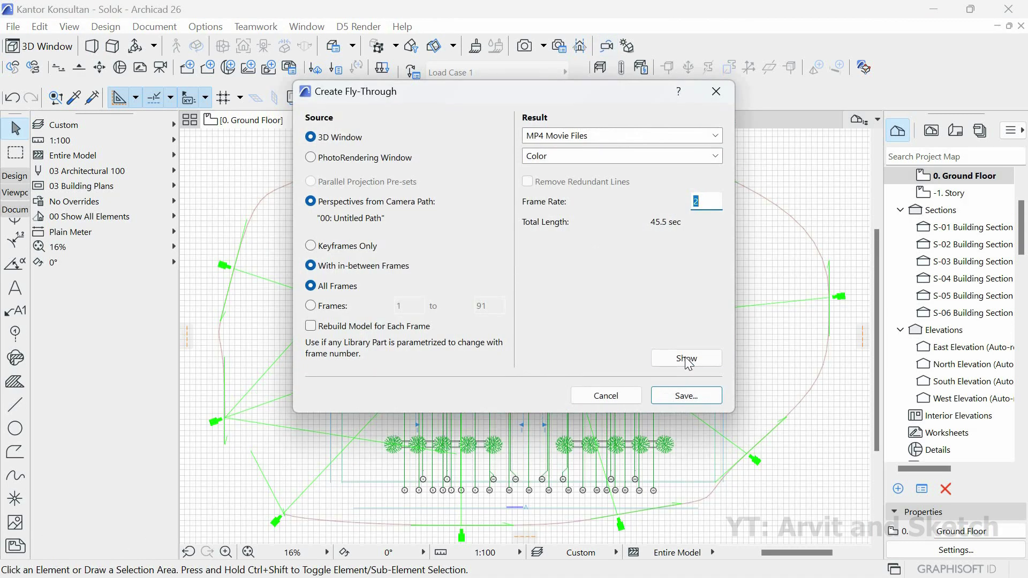
click(686, 358)
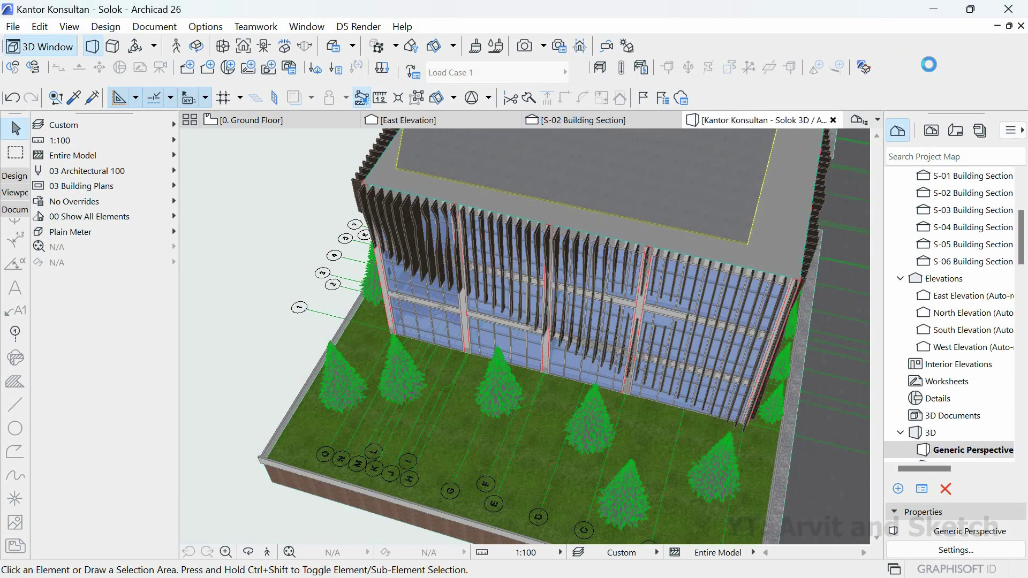